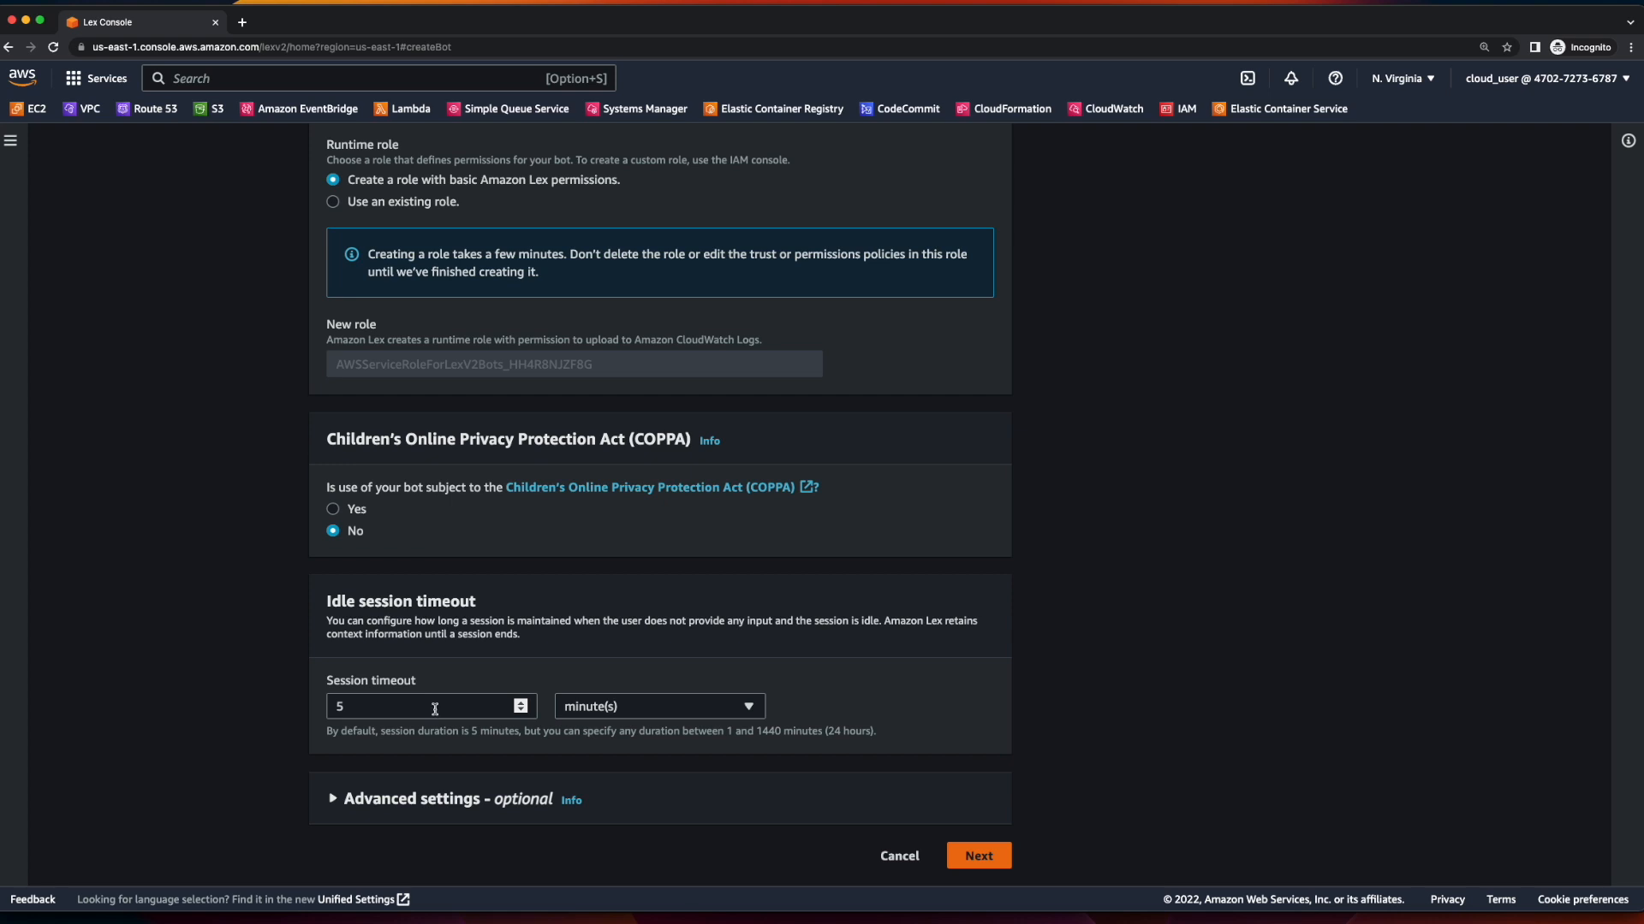
Continue to the language settings, choose Matthew as the English (US) voice, and finish creating the bot.
click(978, 857)
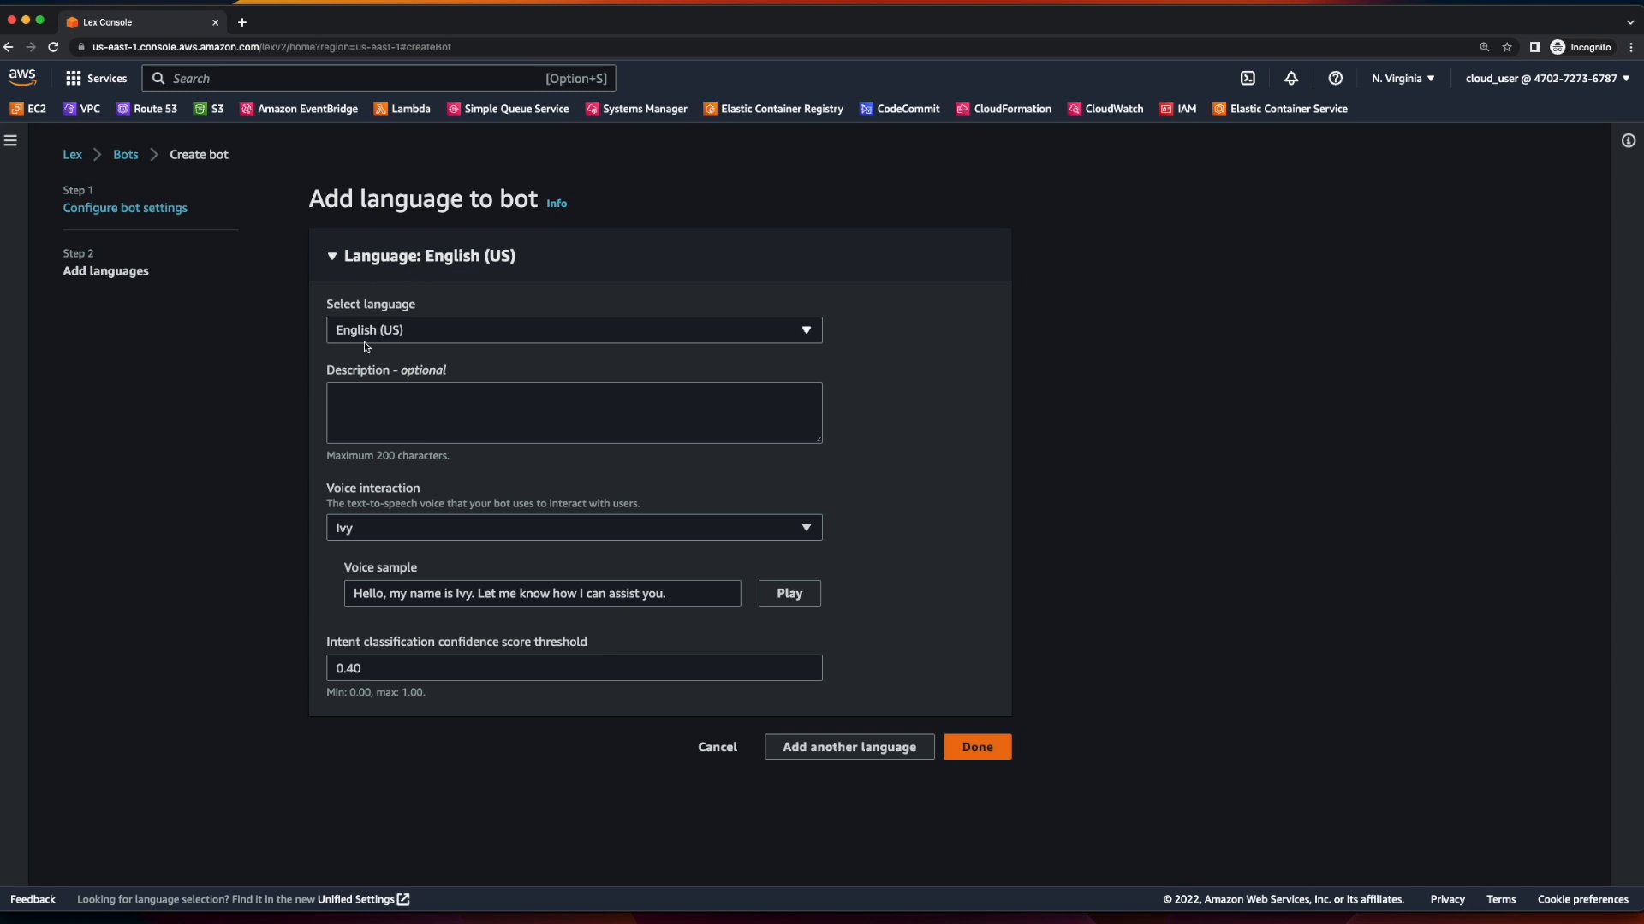
click(488, 529)
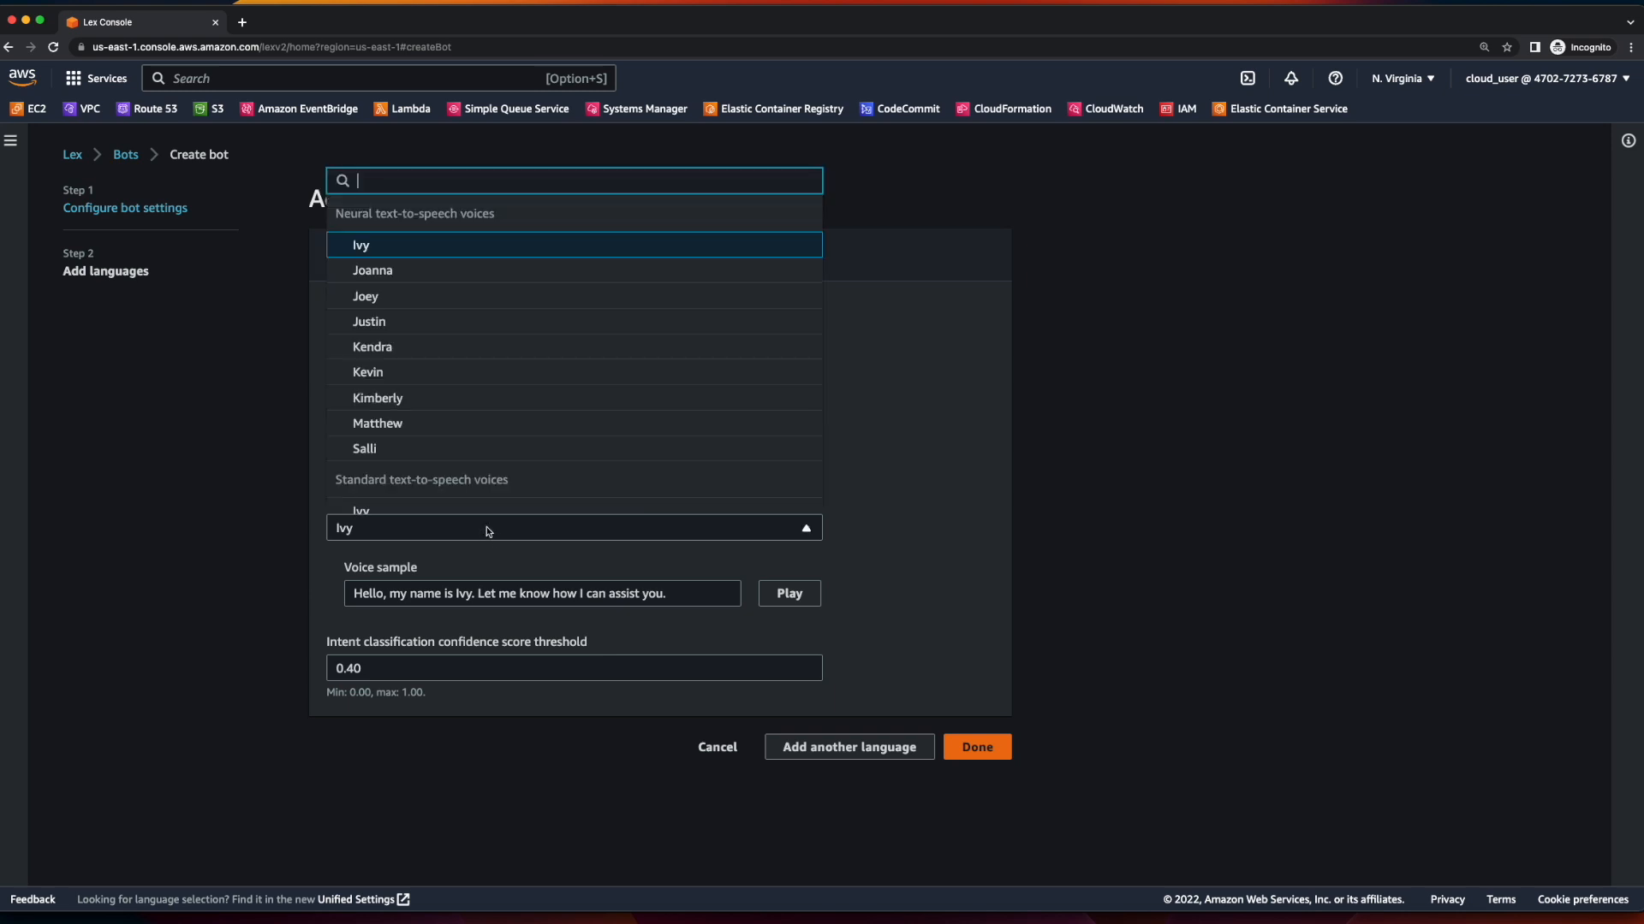
click(477, 426)
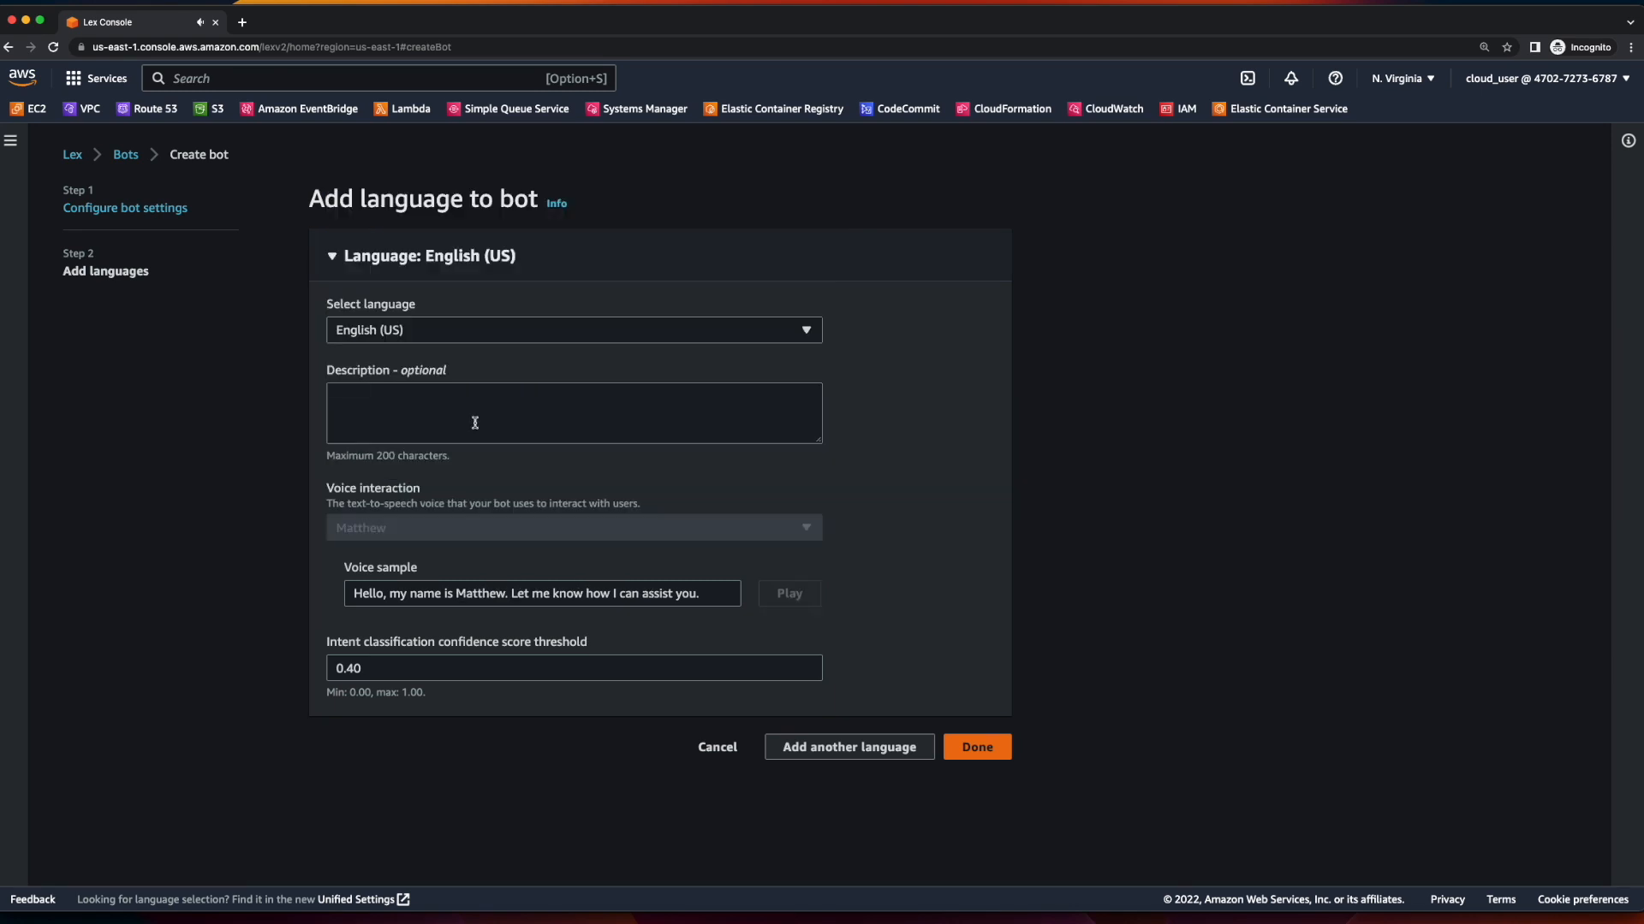
click(427, 669)
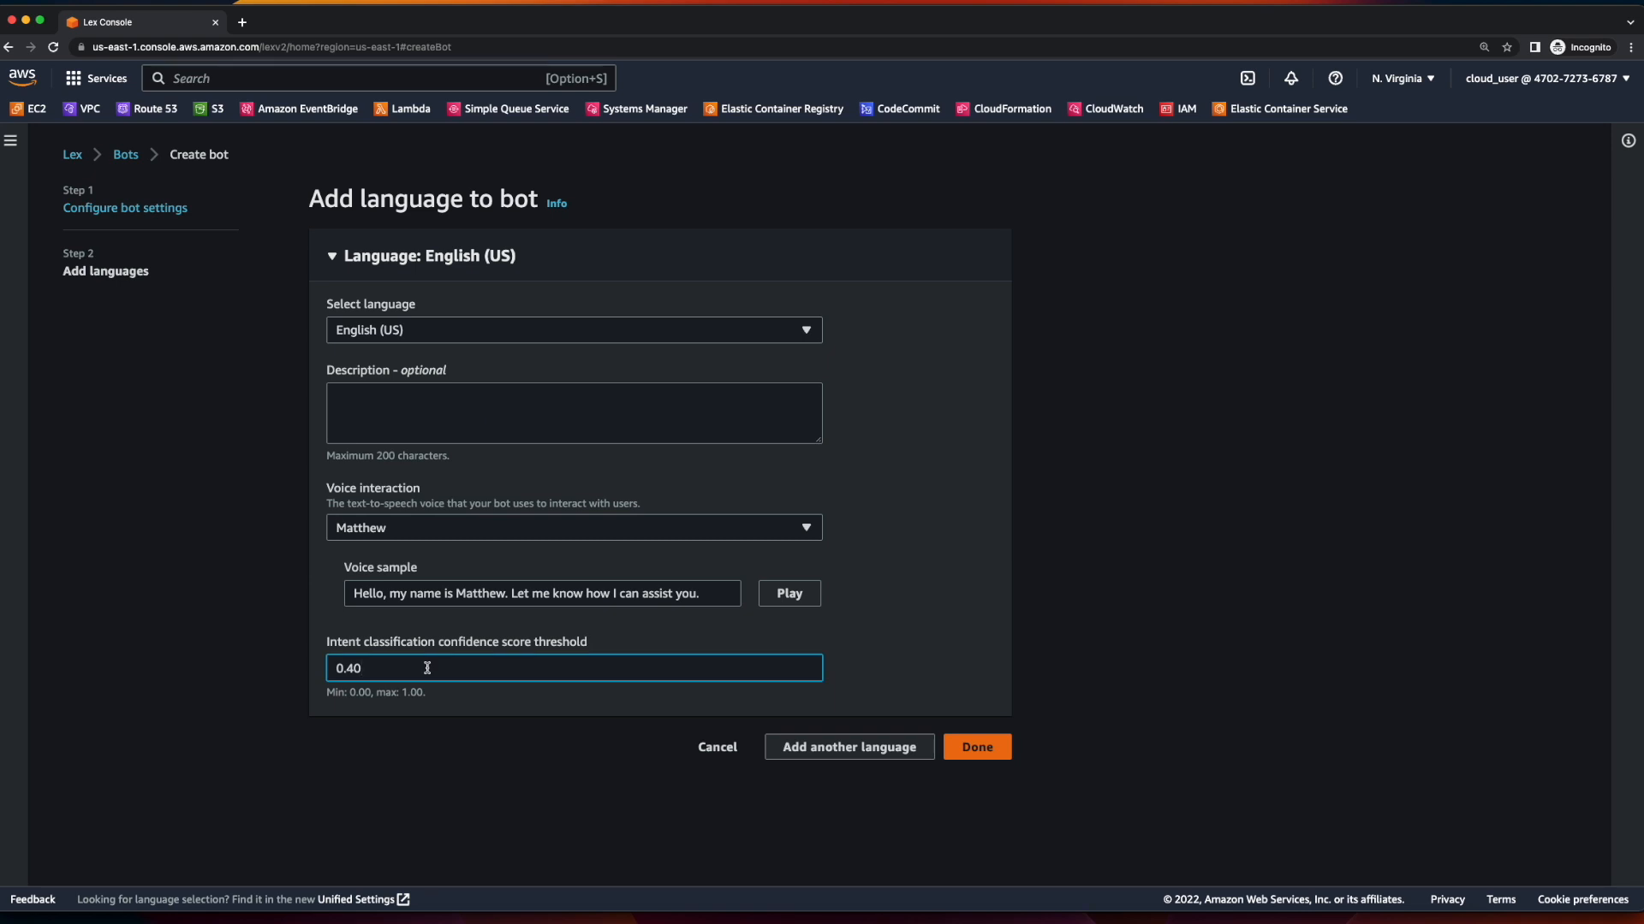
click(977, 750)
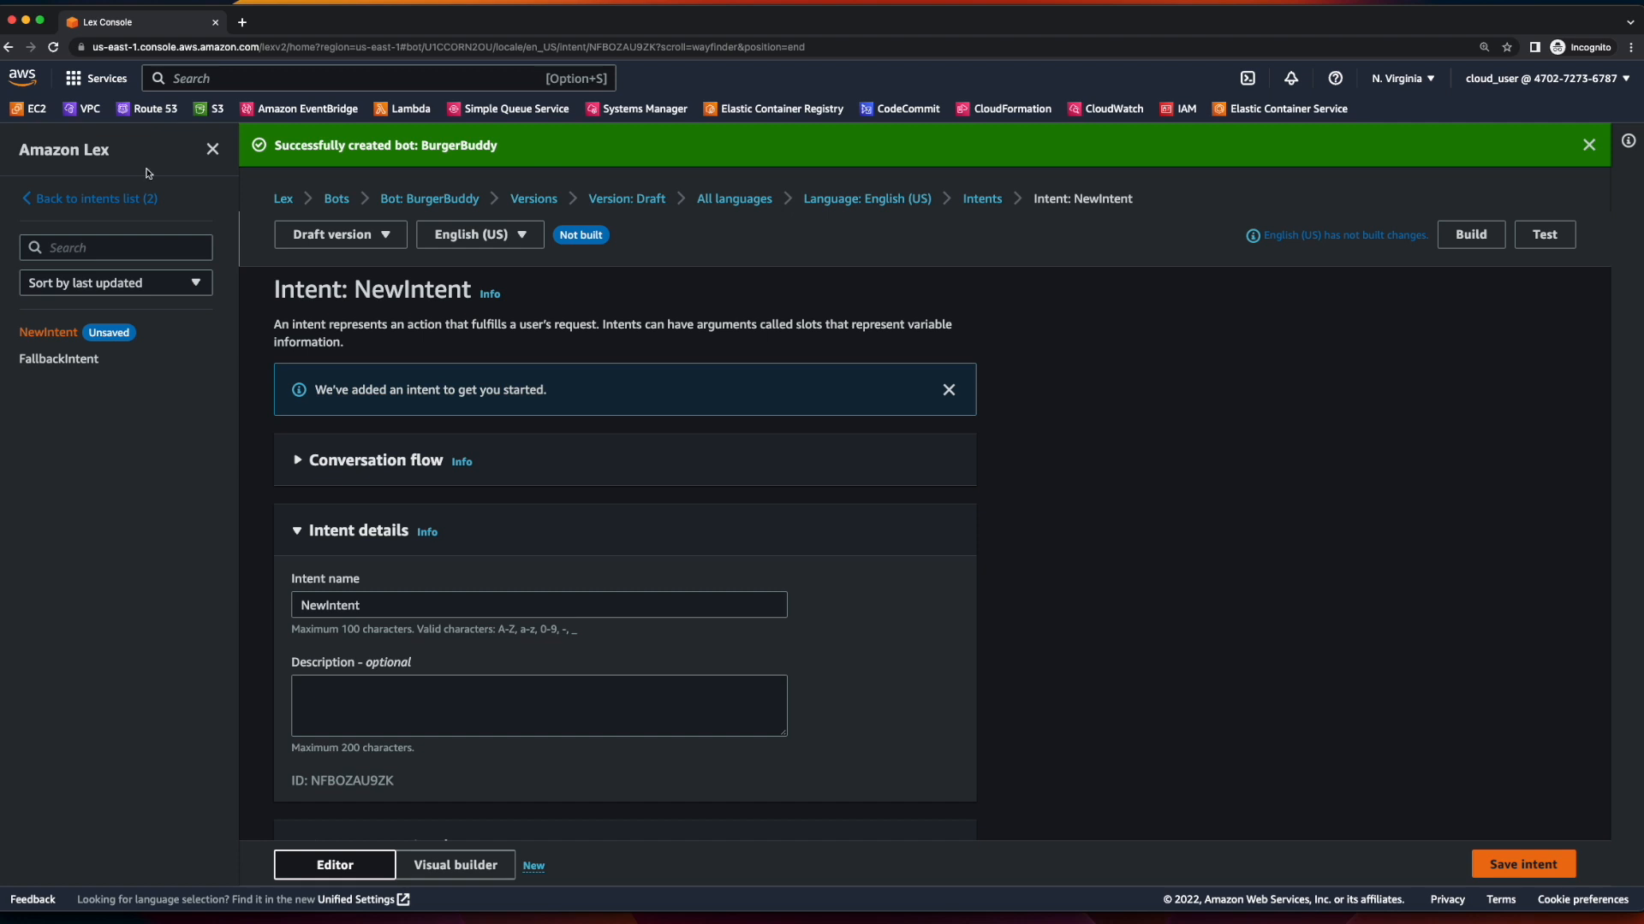
Leave the new intent without saving and open the English (US) intents list of the BurgerBuddy bot.
click(101, 155)
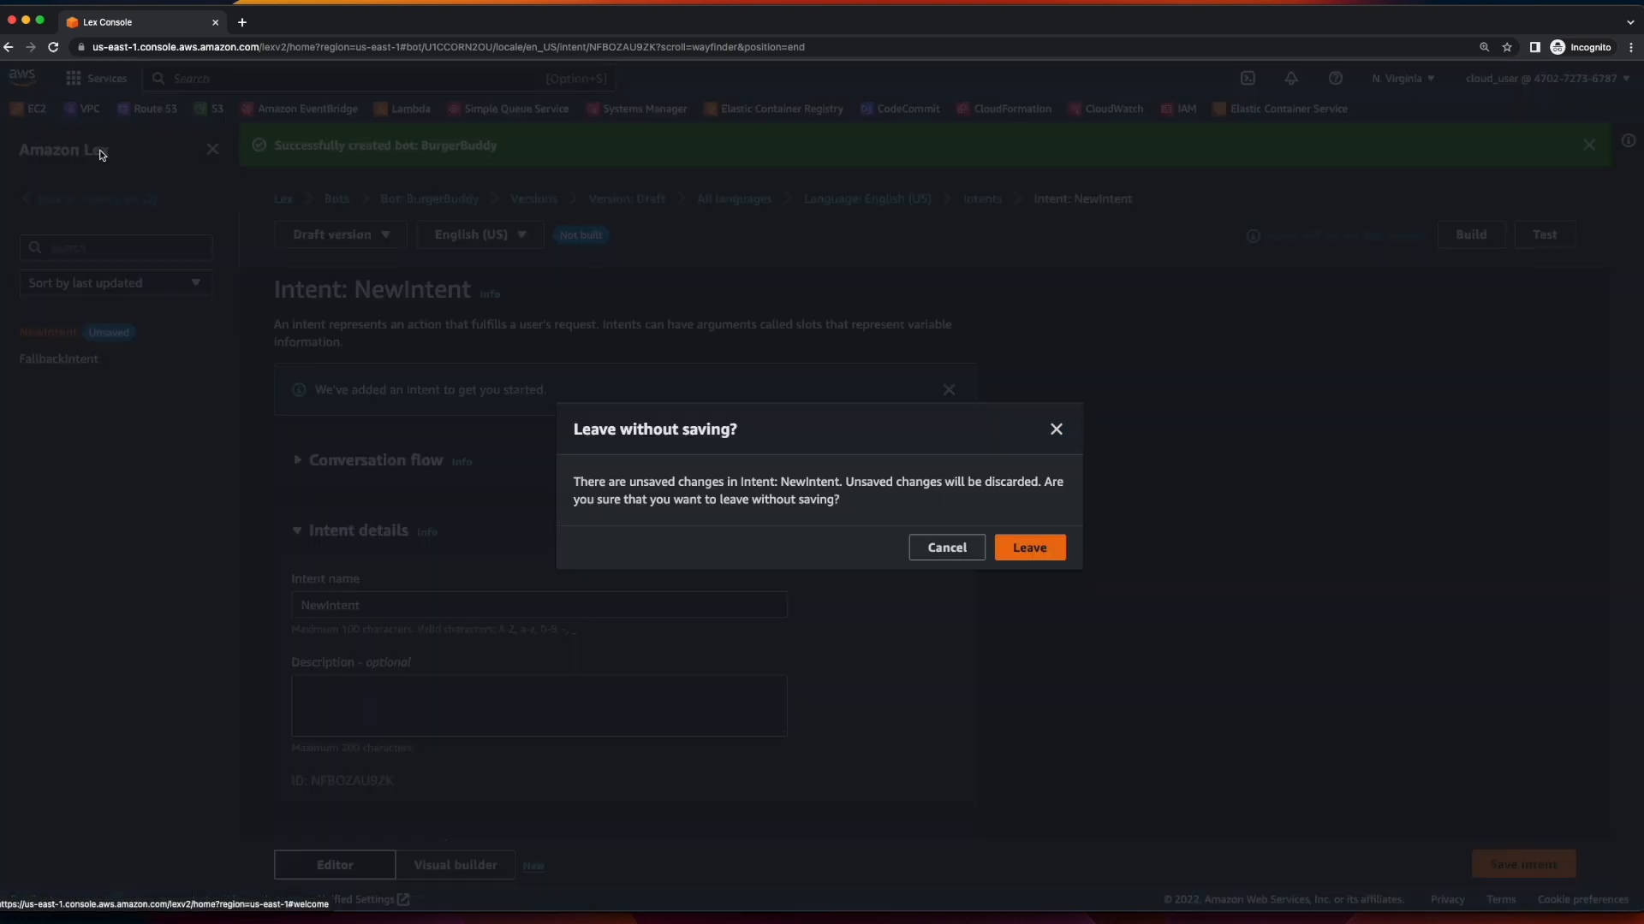
click(1030, 548)
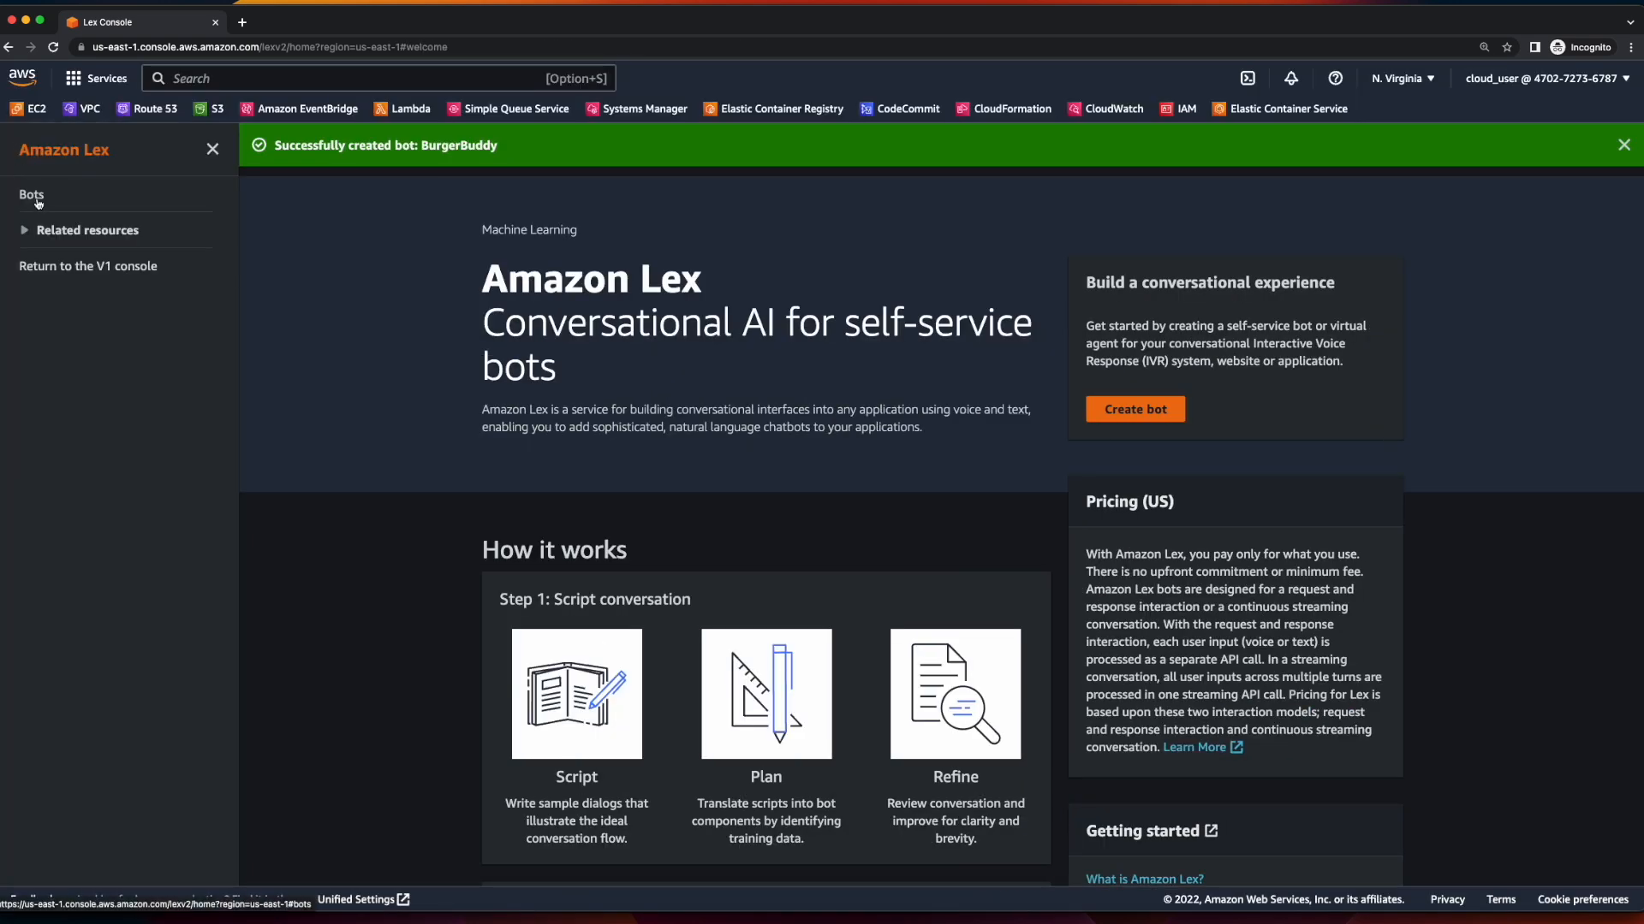
click(36, 198)
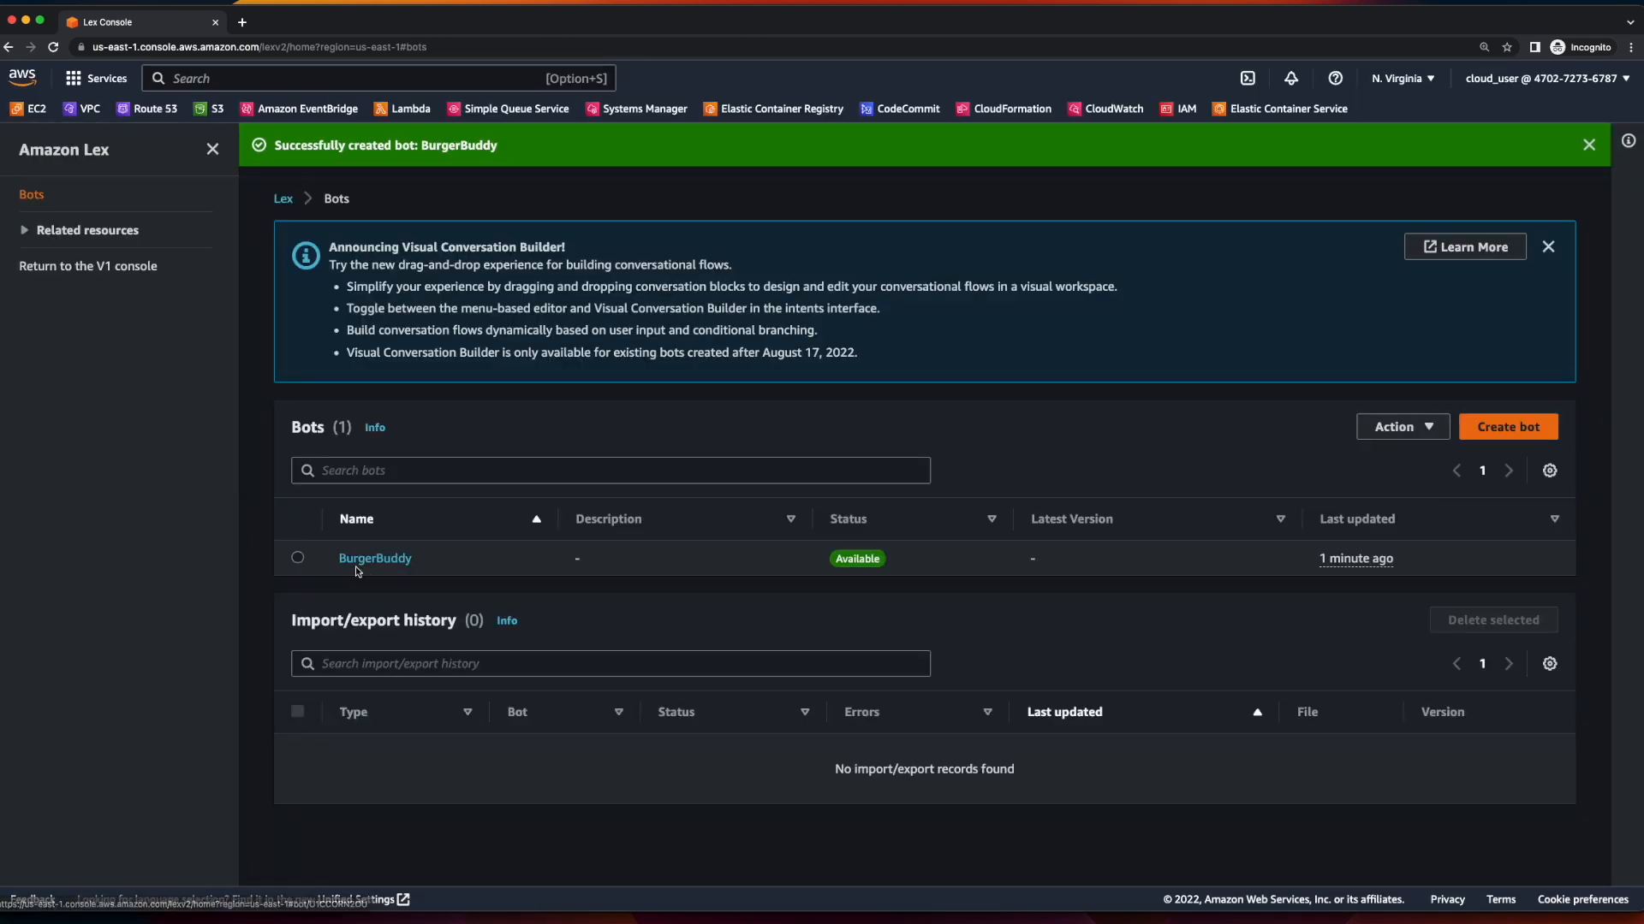
click(399, 565)
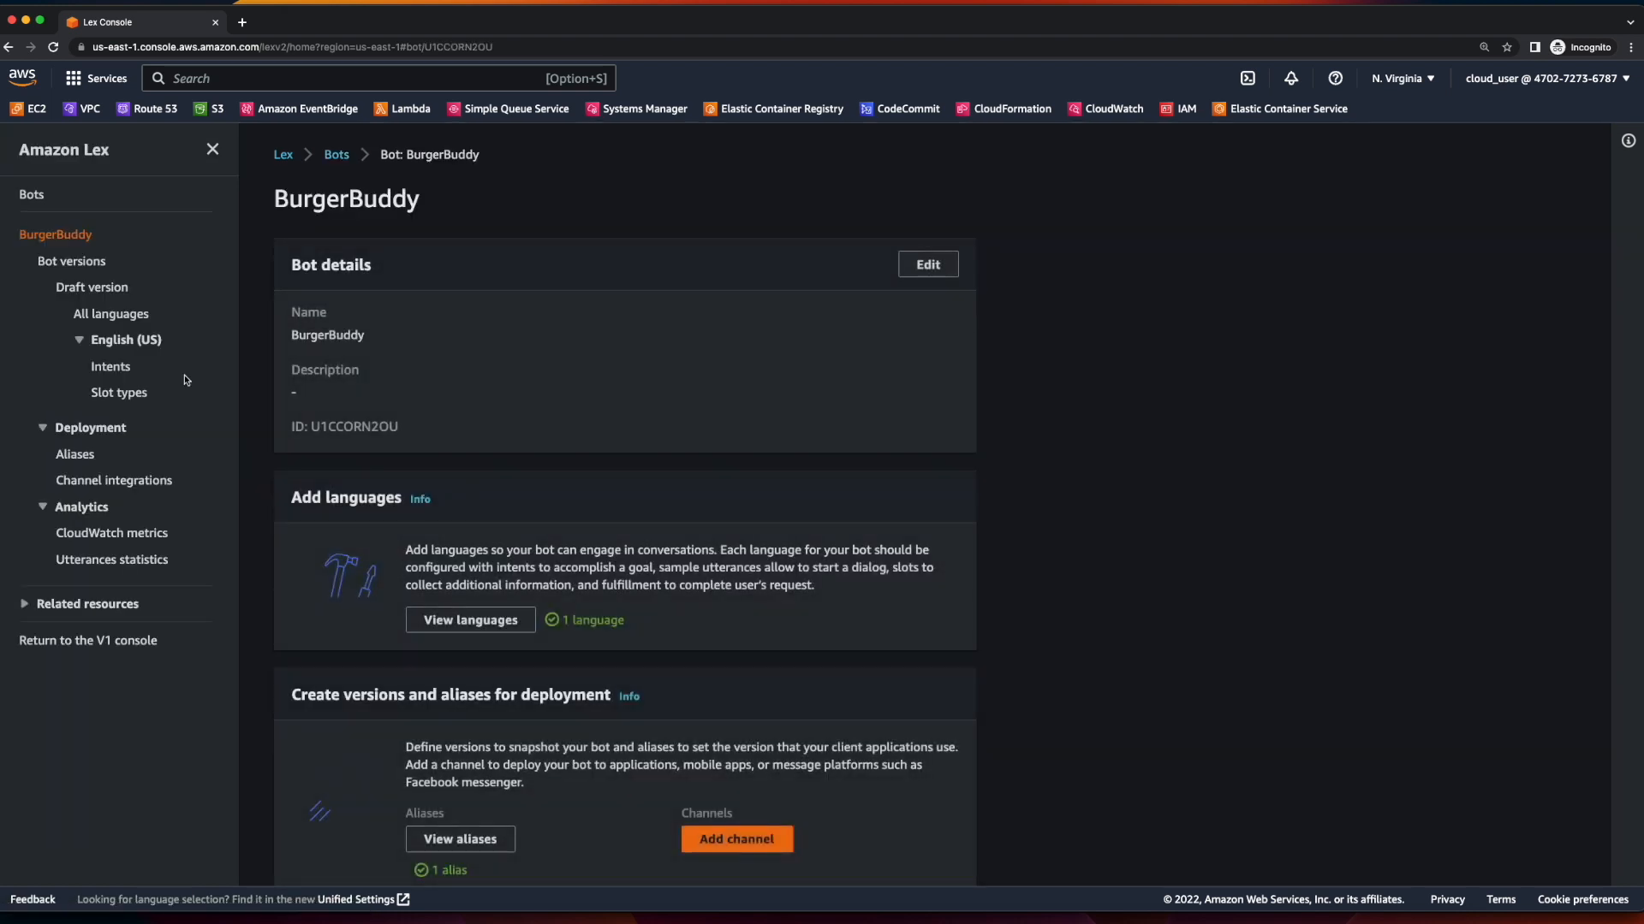
click(126, 368)
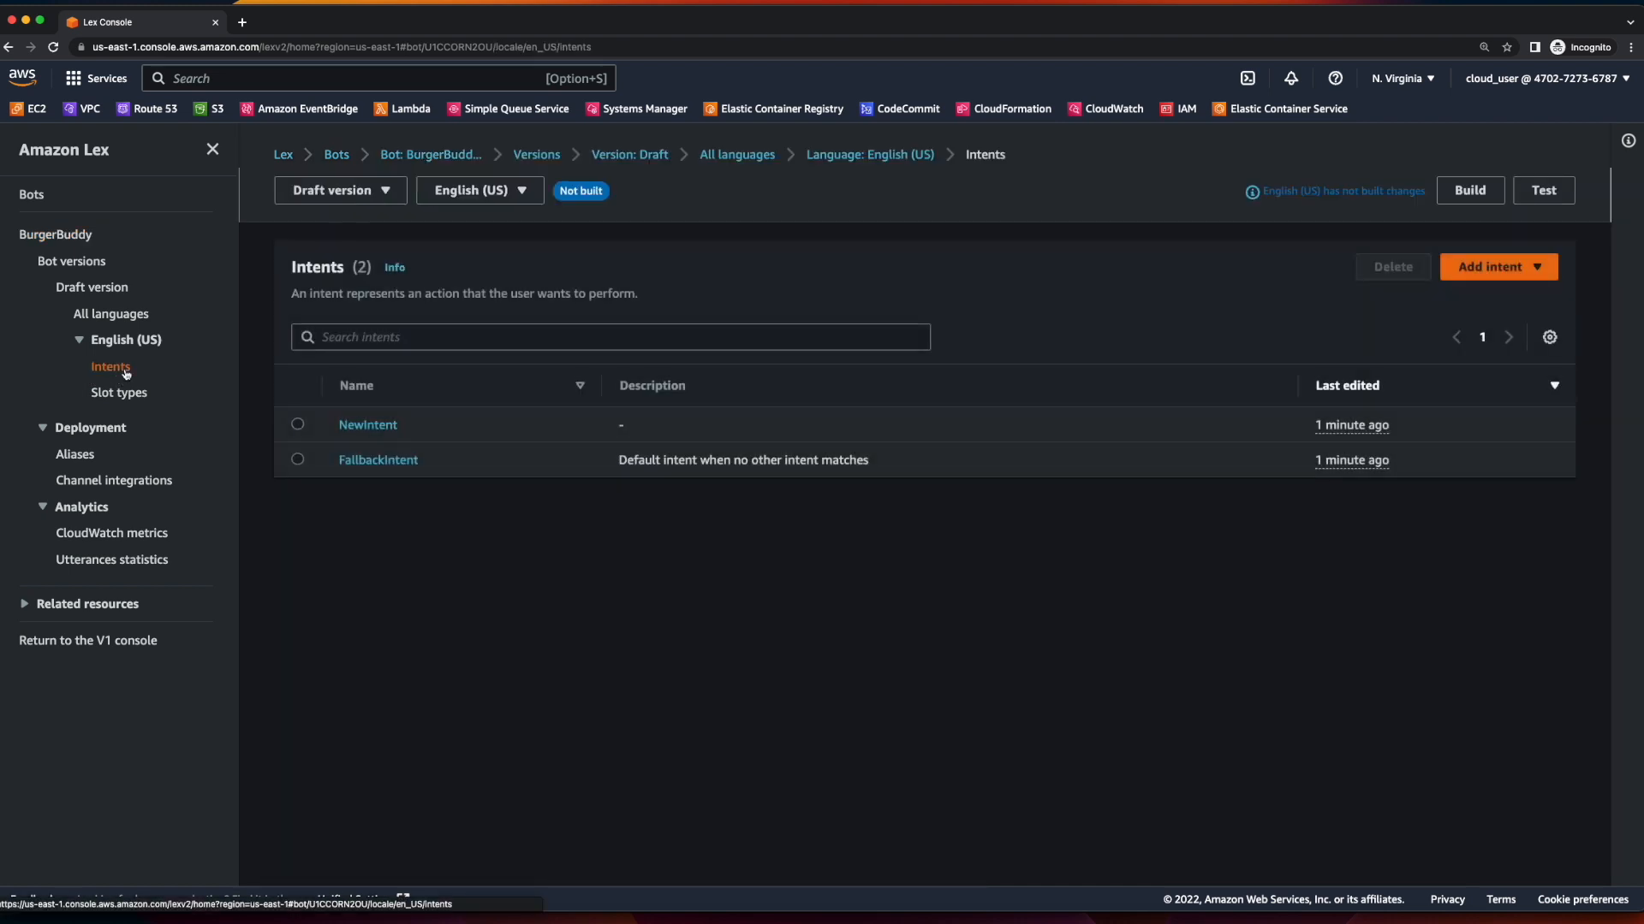
Open NewIntent and rename it as Greeting.
click(370, 427)
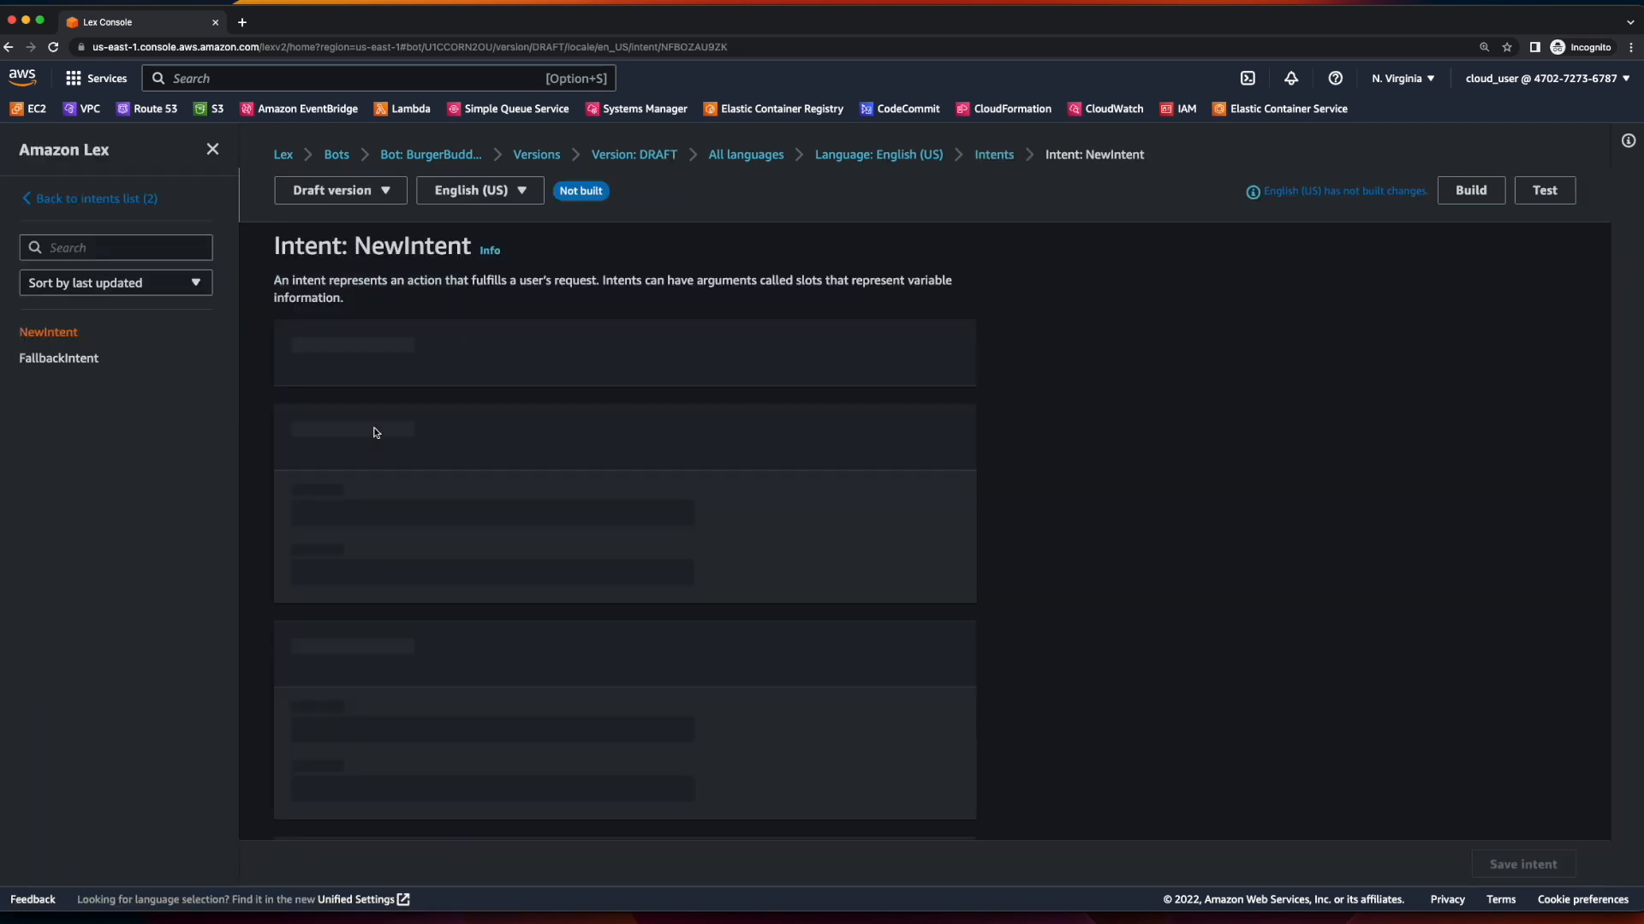
double_click(388, 485)
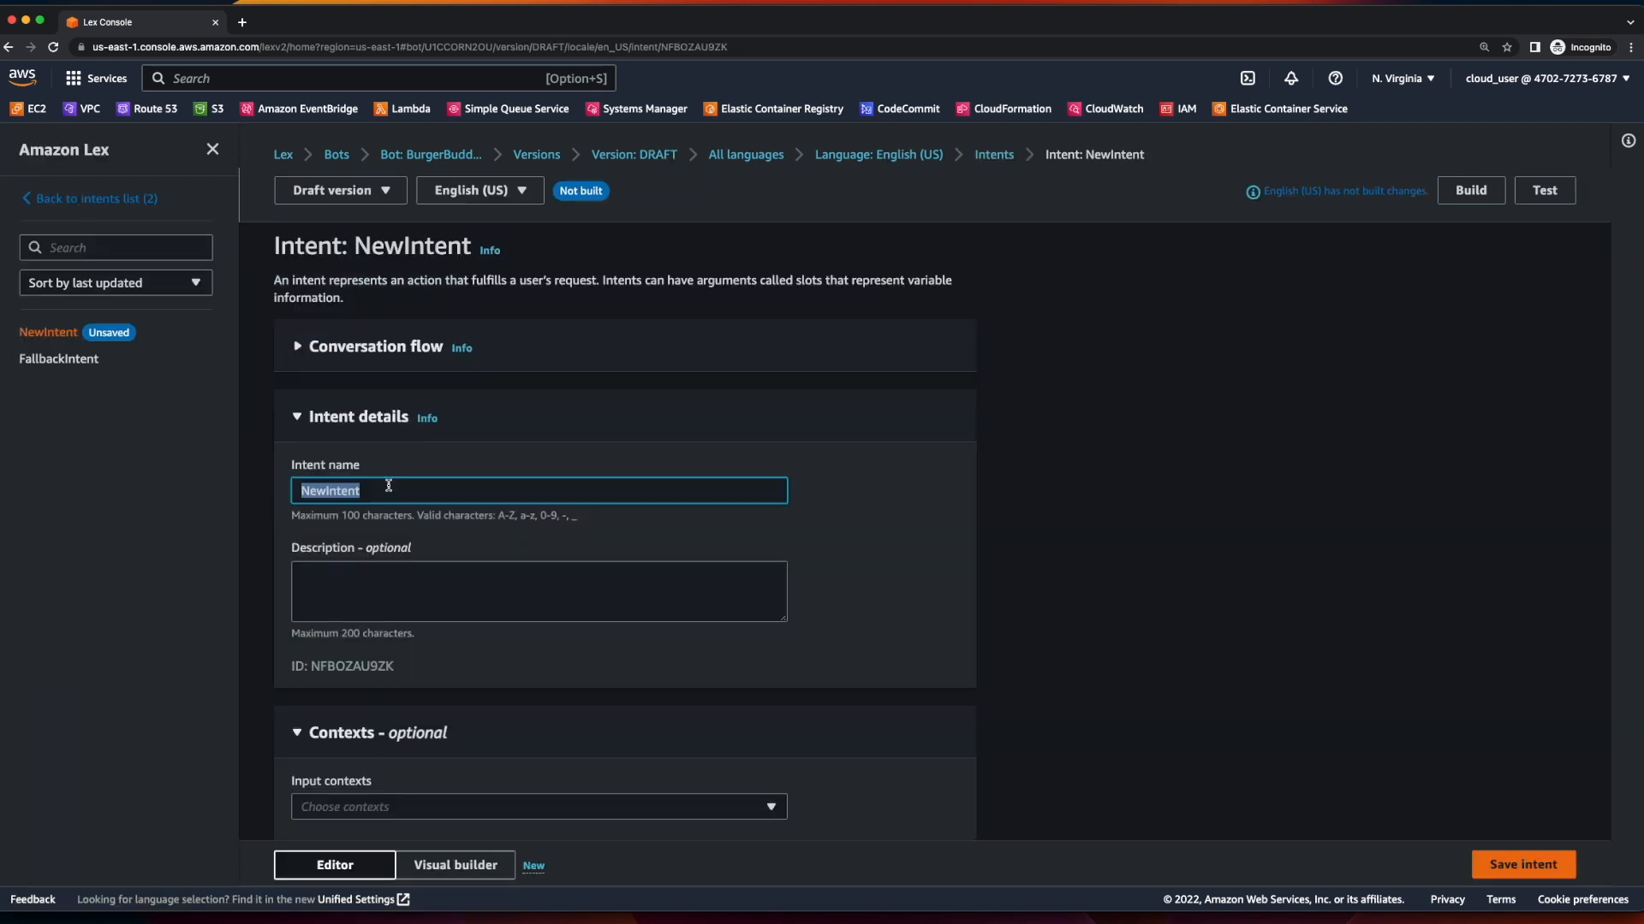
text(Greeting)
Add the sample utterances "Hi", "Hello" and "Hey BurgerBuddy" to the intent.
scroll(925, 483, down, 5)
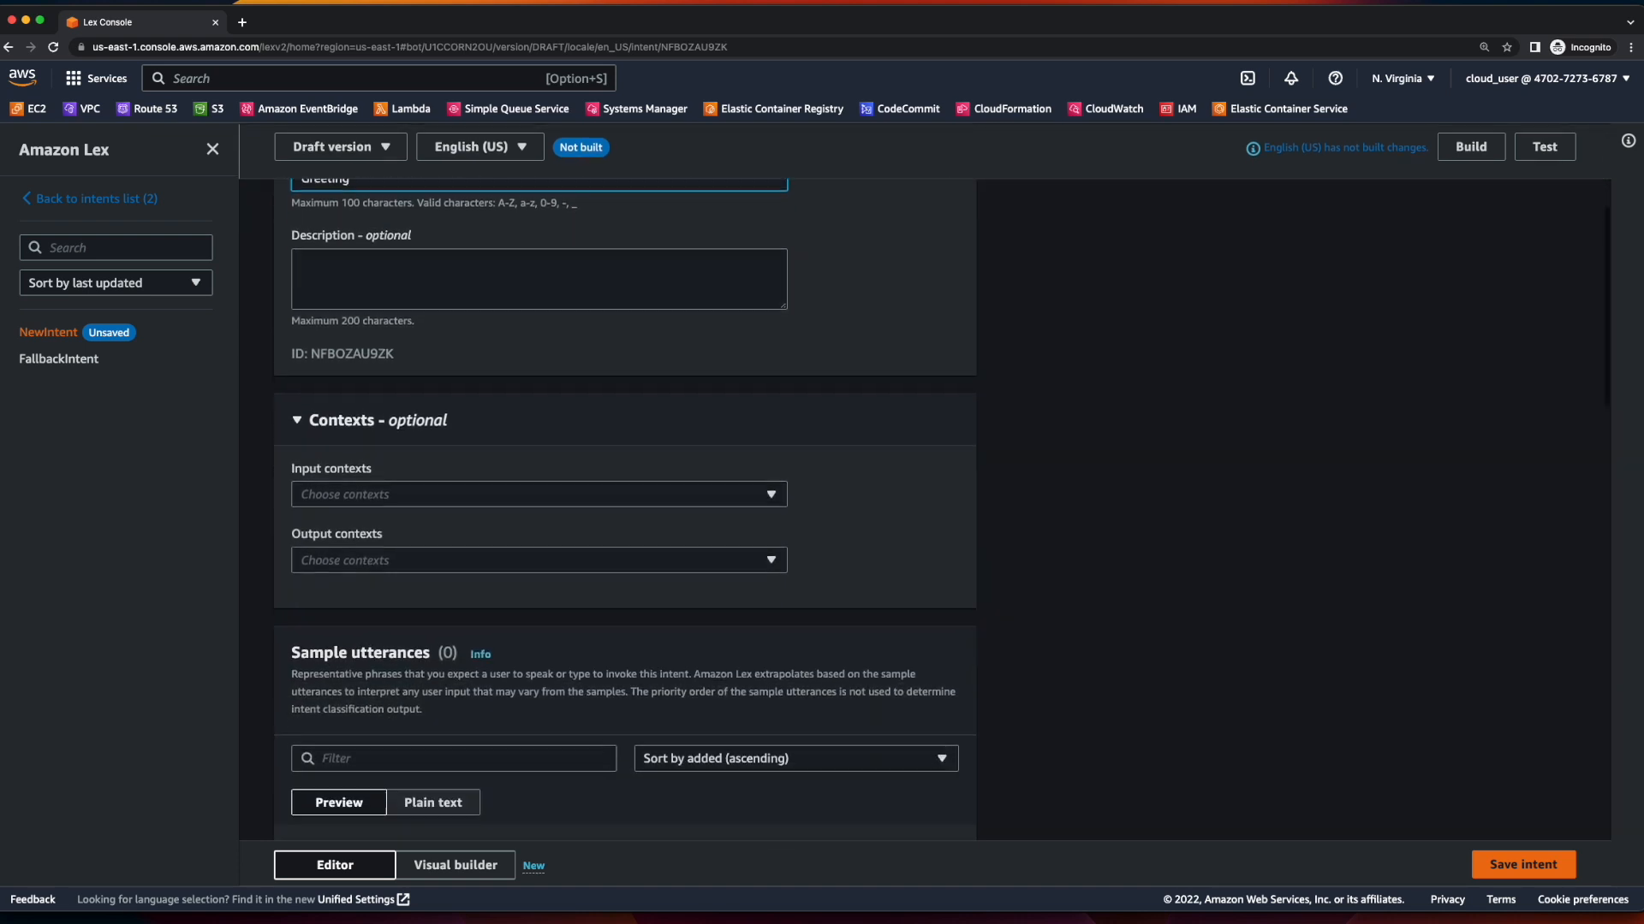
scroll(327, 806, down, 4)
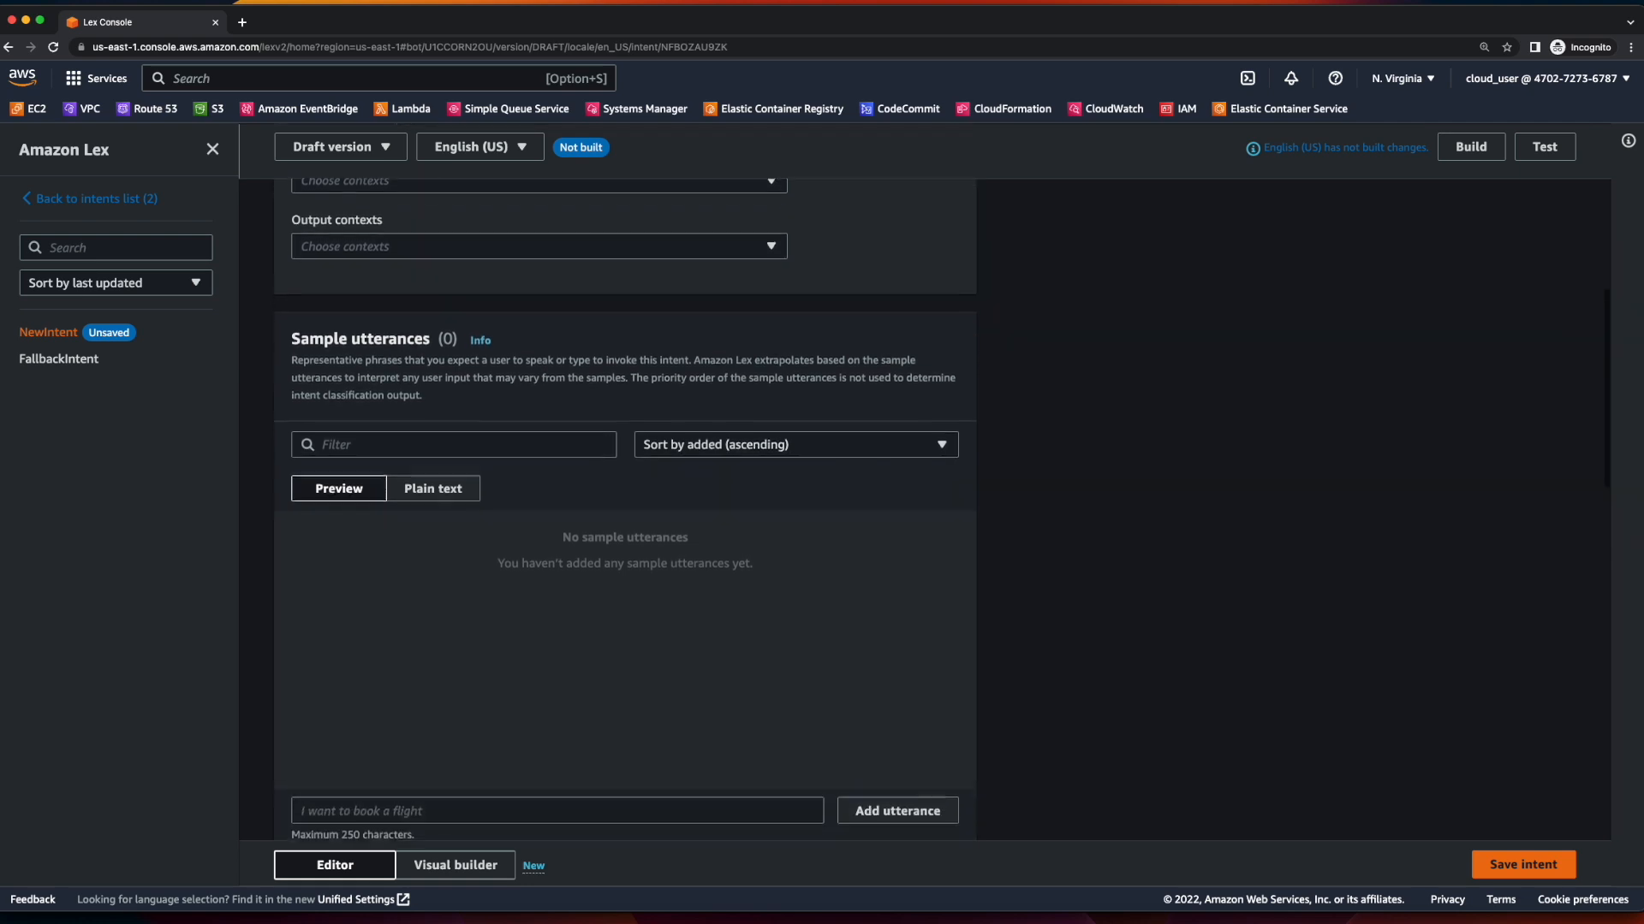
click(515, 685)
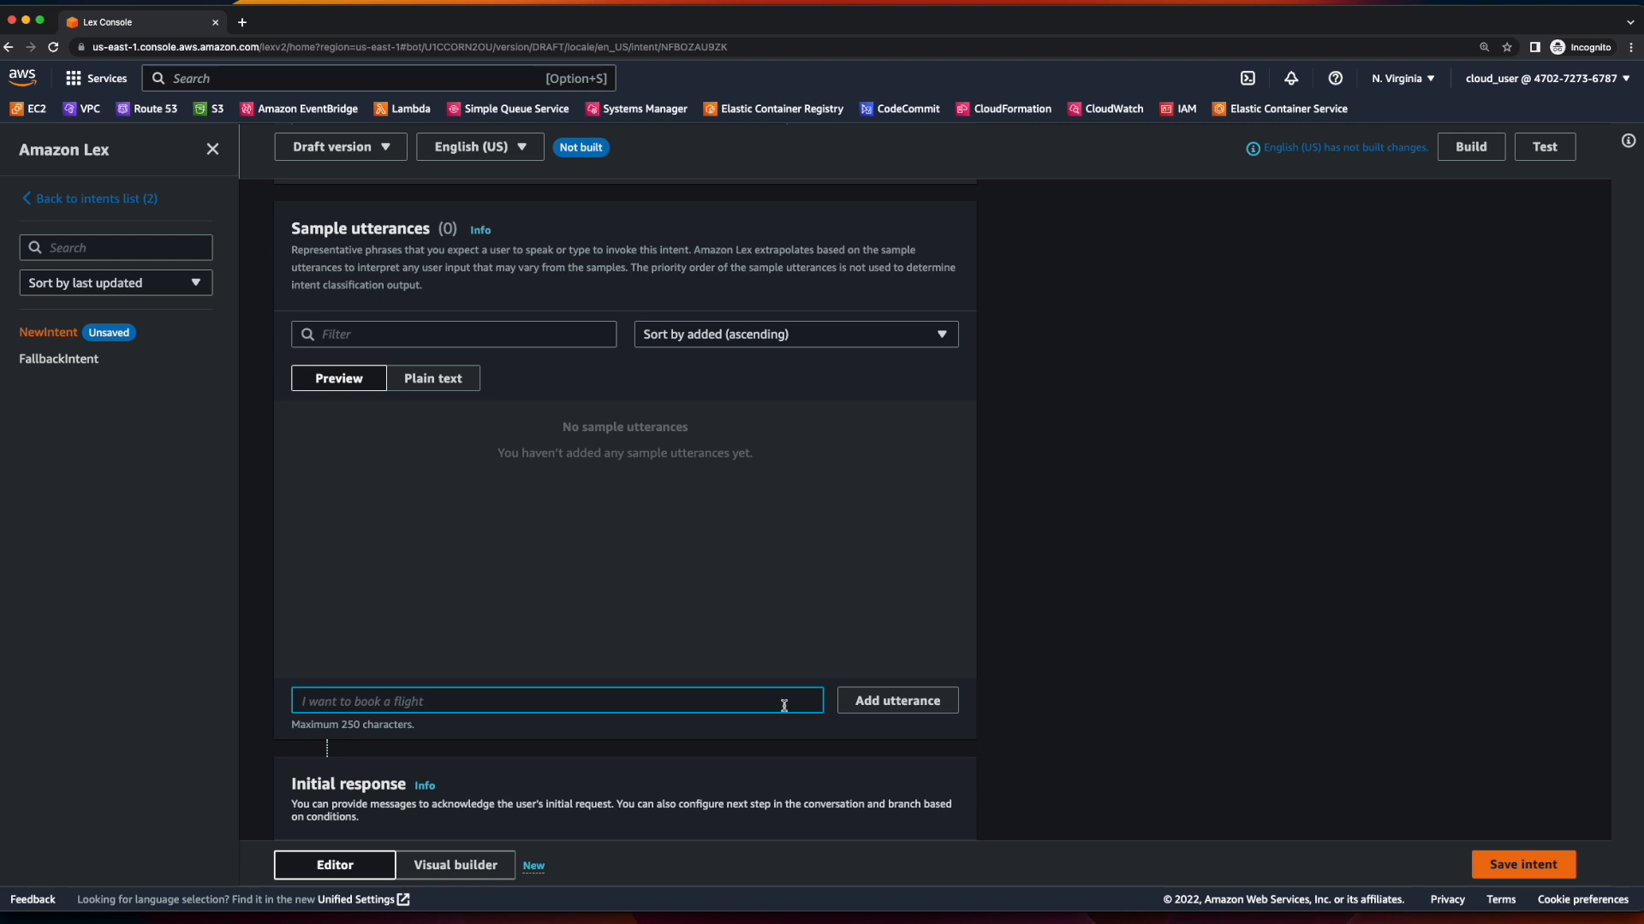
text(Hi)
key(Return)
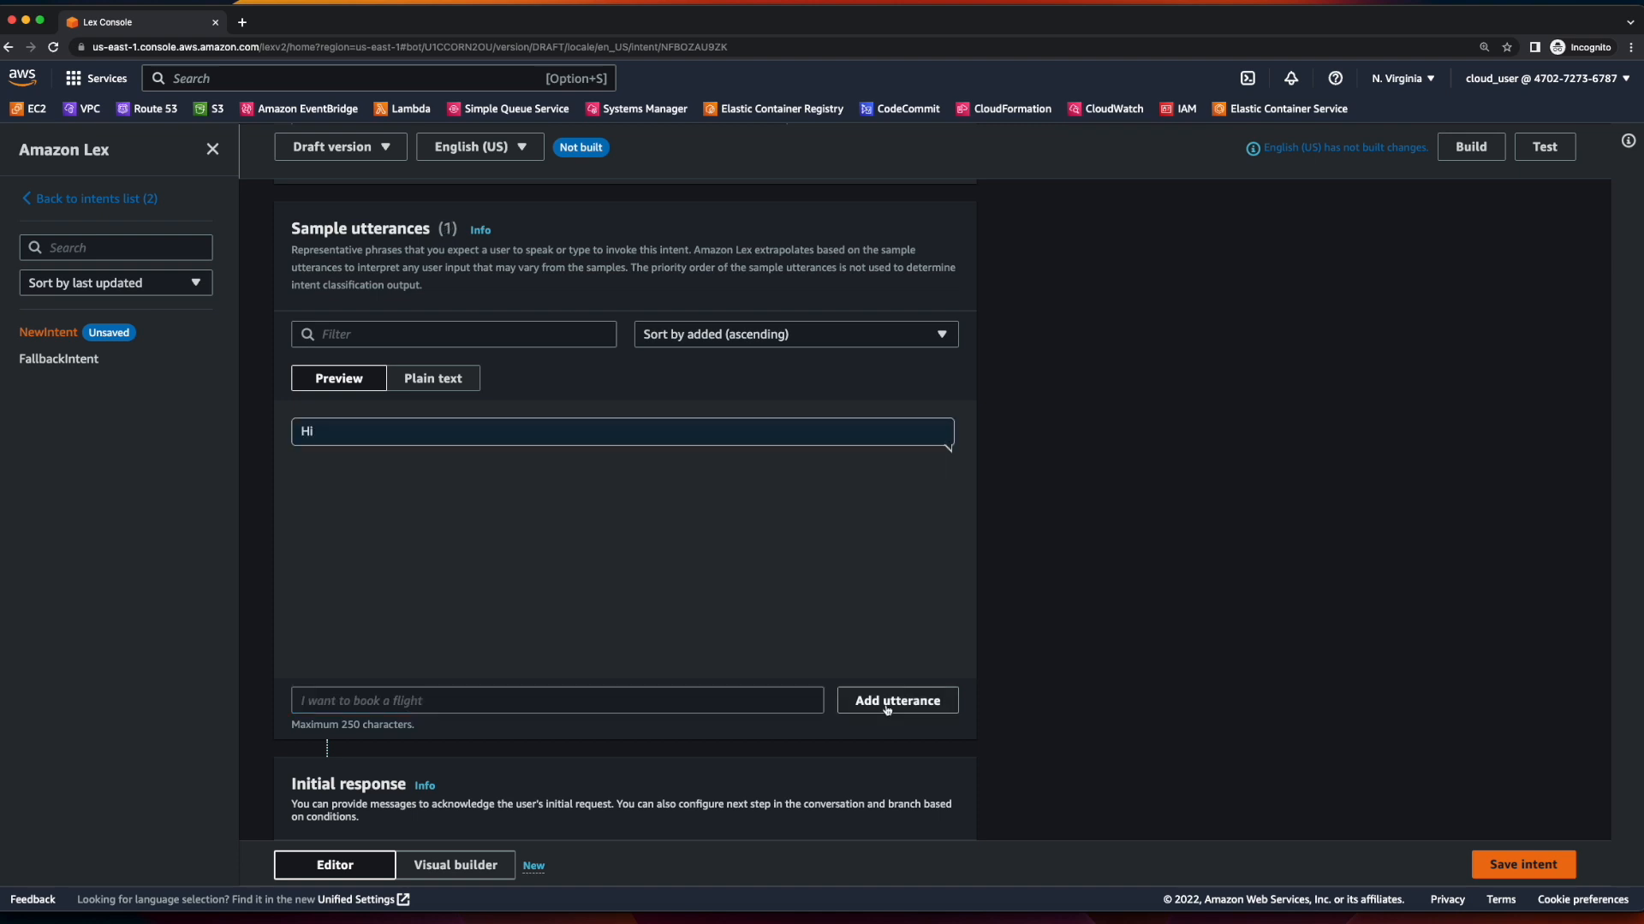
text(Hello)
click(931, 709)
click(598, 700)
text(Hey Burger)
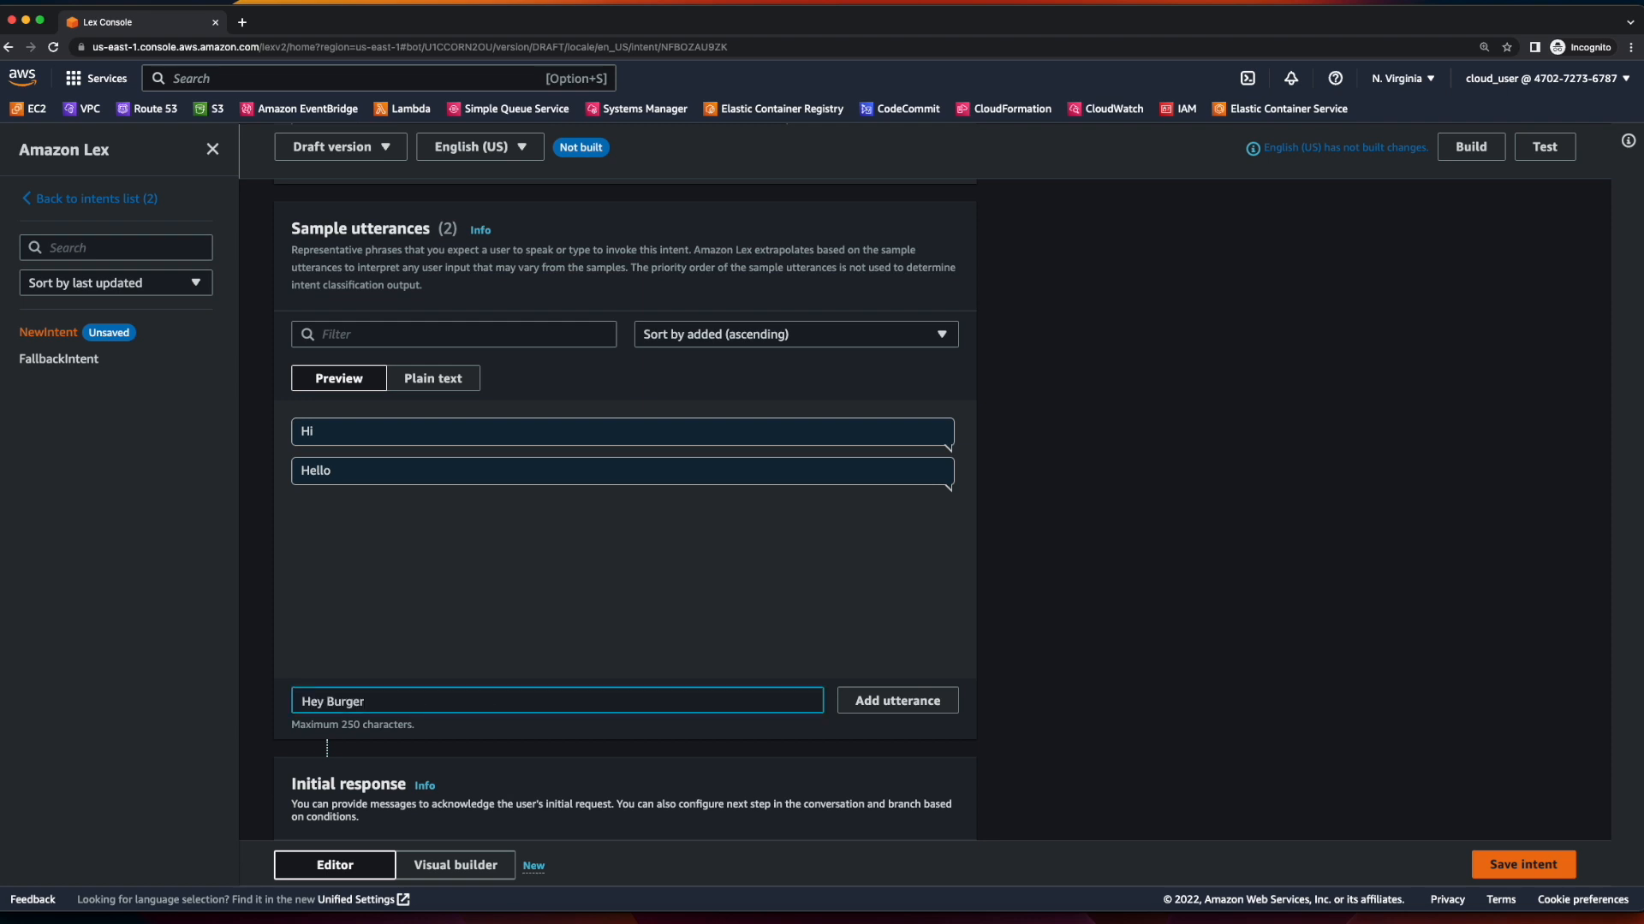
text(Buddy)
click(843, 699)
Set the closing response message to "Hello! Welcome to BurgerBuddy. Would you like to order a burger or a drink?".
scroll(844, 700, down, 2)
scroll(844, 699, down, 4)
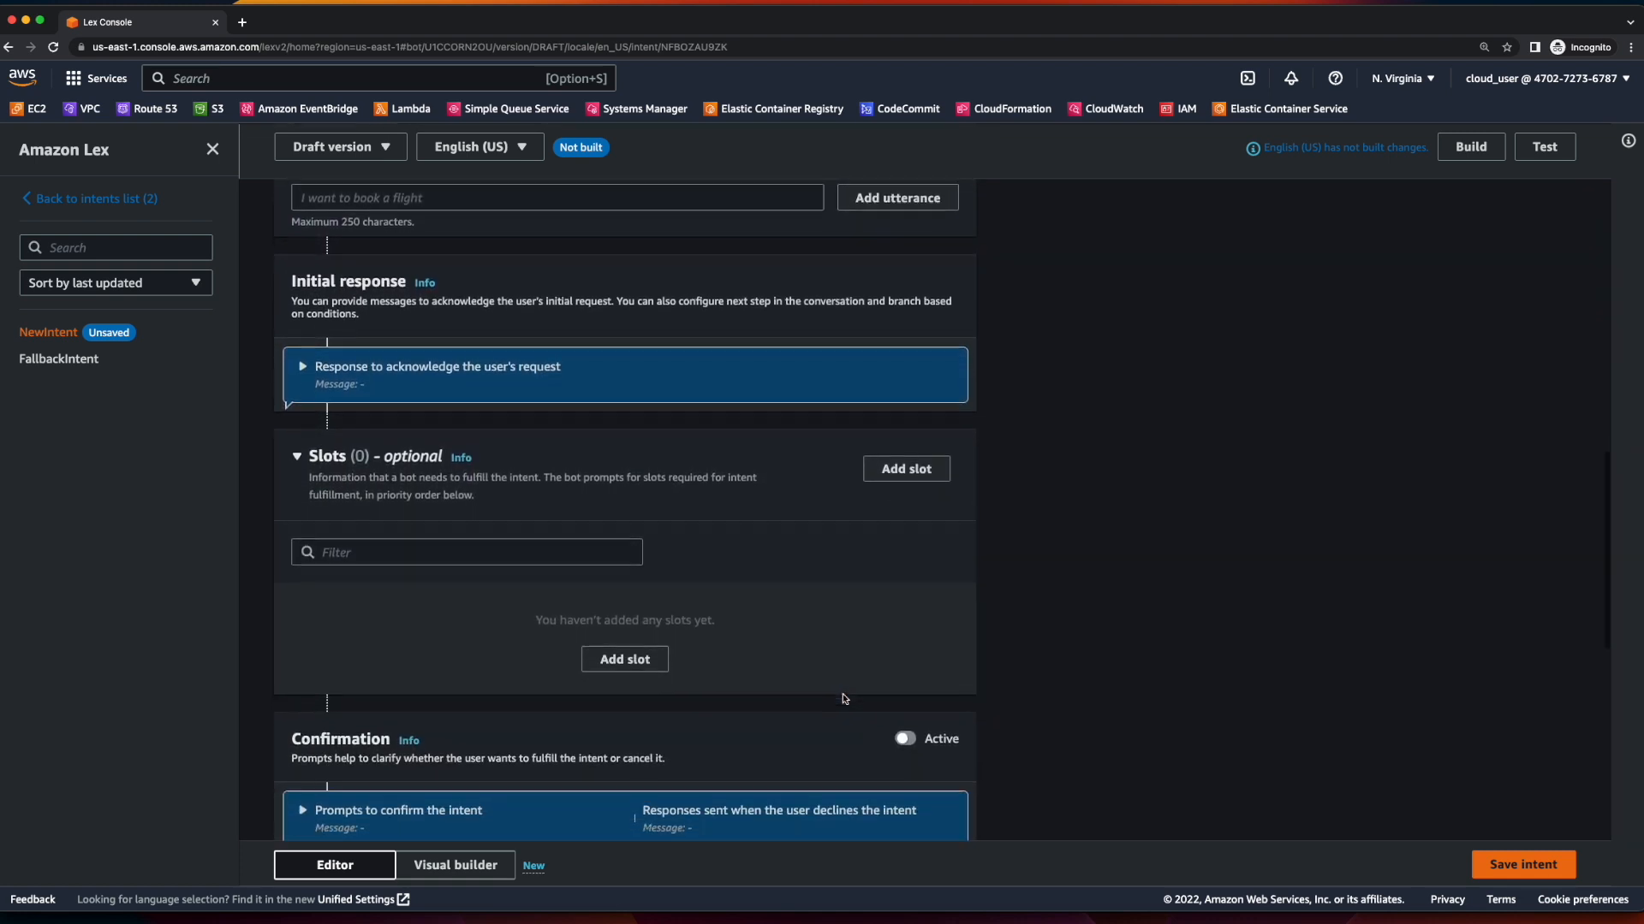
scroll(1080, 399, down, 4)
scroll(1080, 399, down, 5)
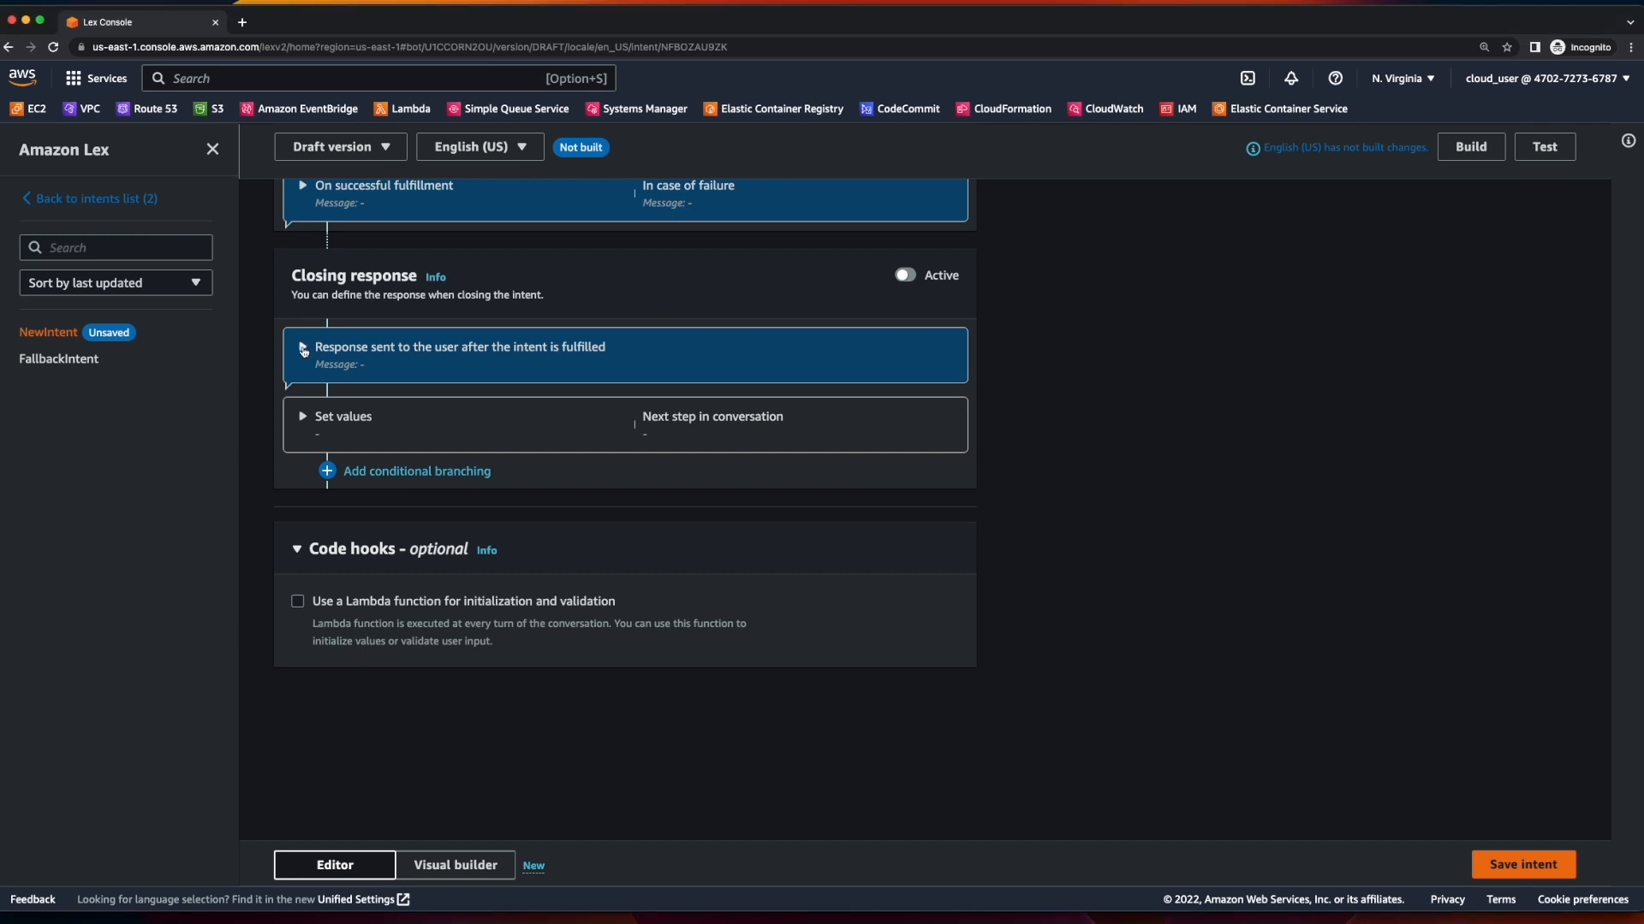
click(514, 349)
click(662, 518)
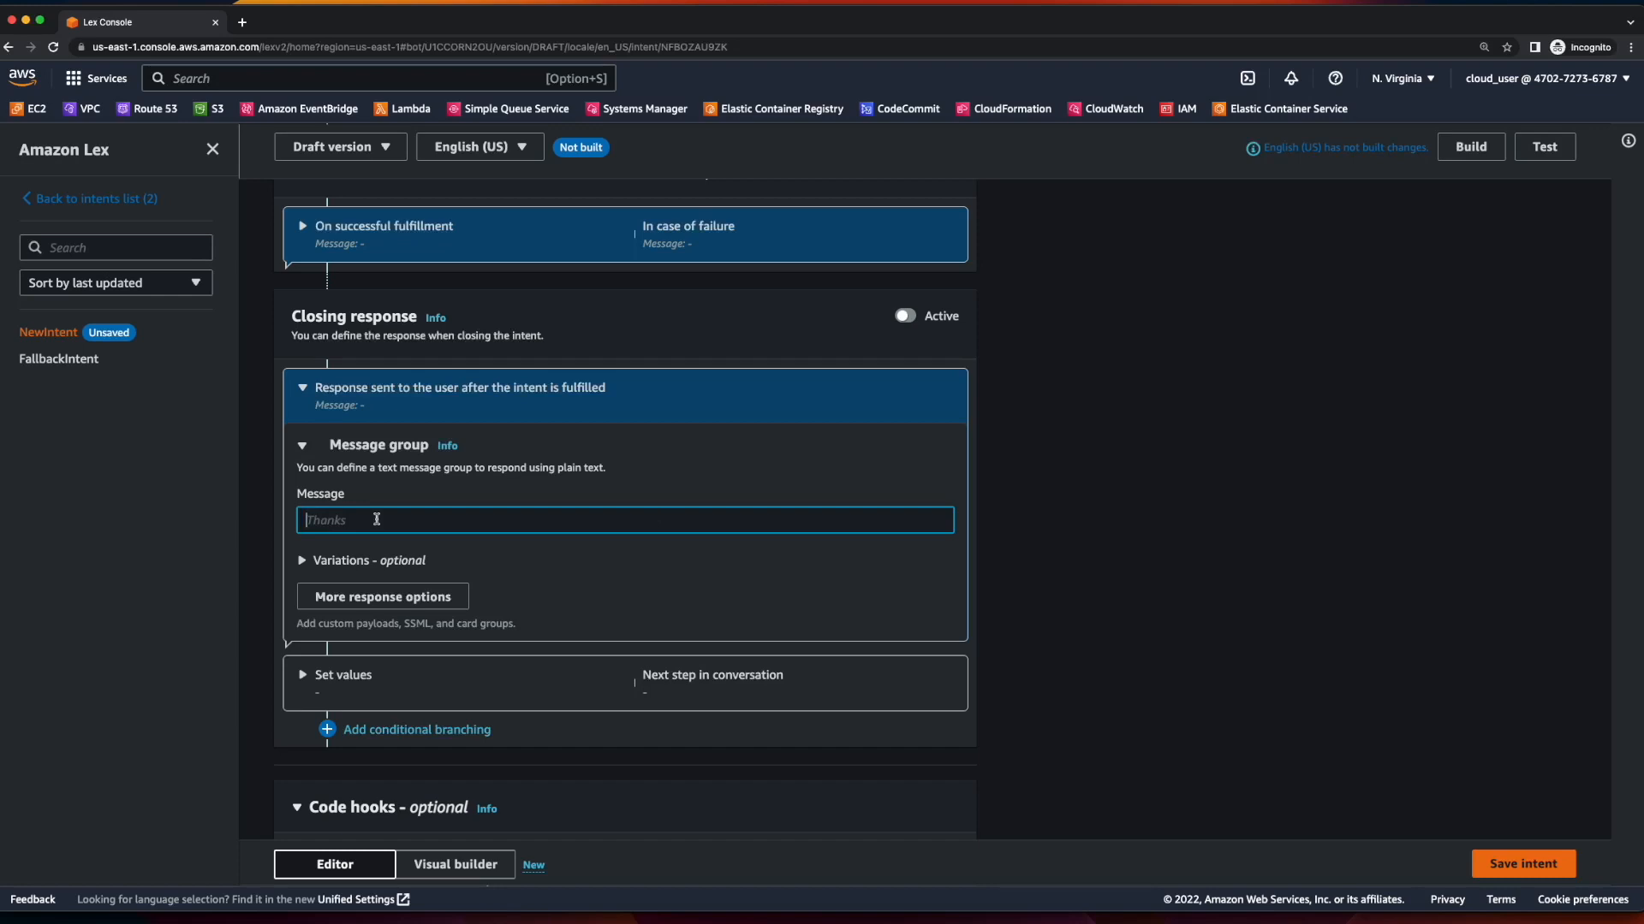
text(Hello! Welcome to BurgerBuddy. Would you like to order a burger or a drink?)
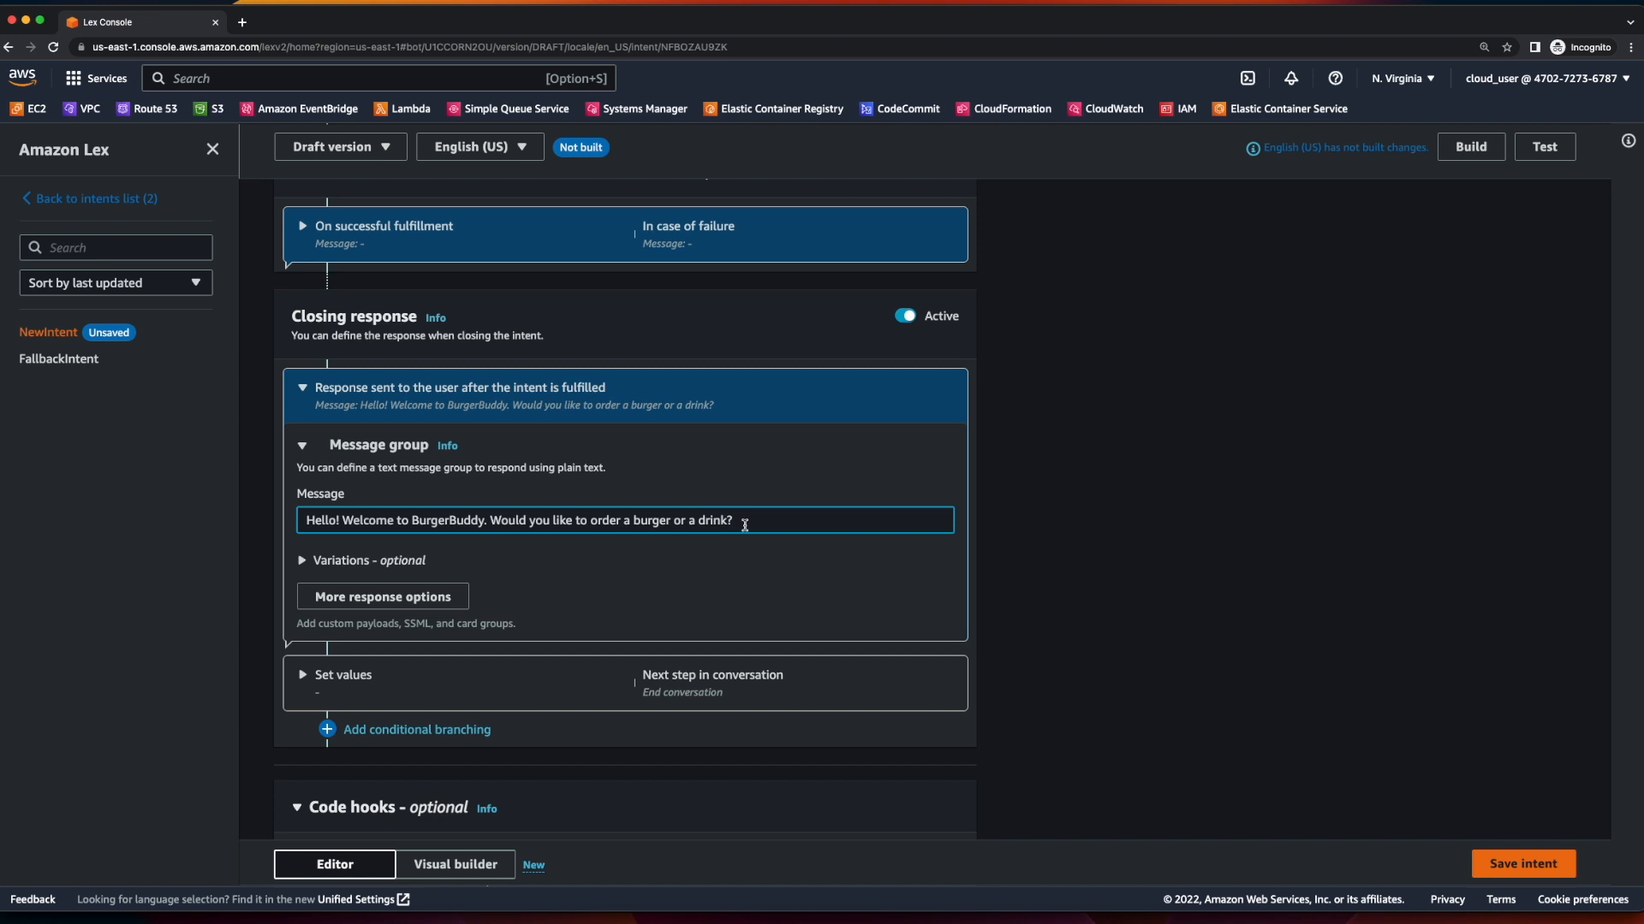
Add the closing response variation "Hi there! I'm the BurgerBuddy Bot. Would you like to order a burger or a drink?".
click(359, 561)
click(470, 598)
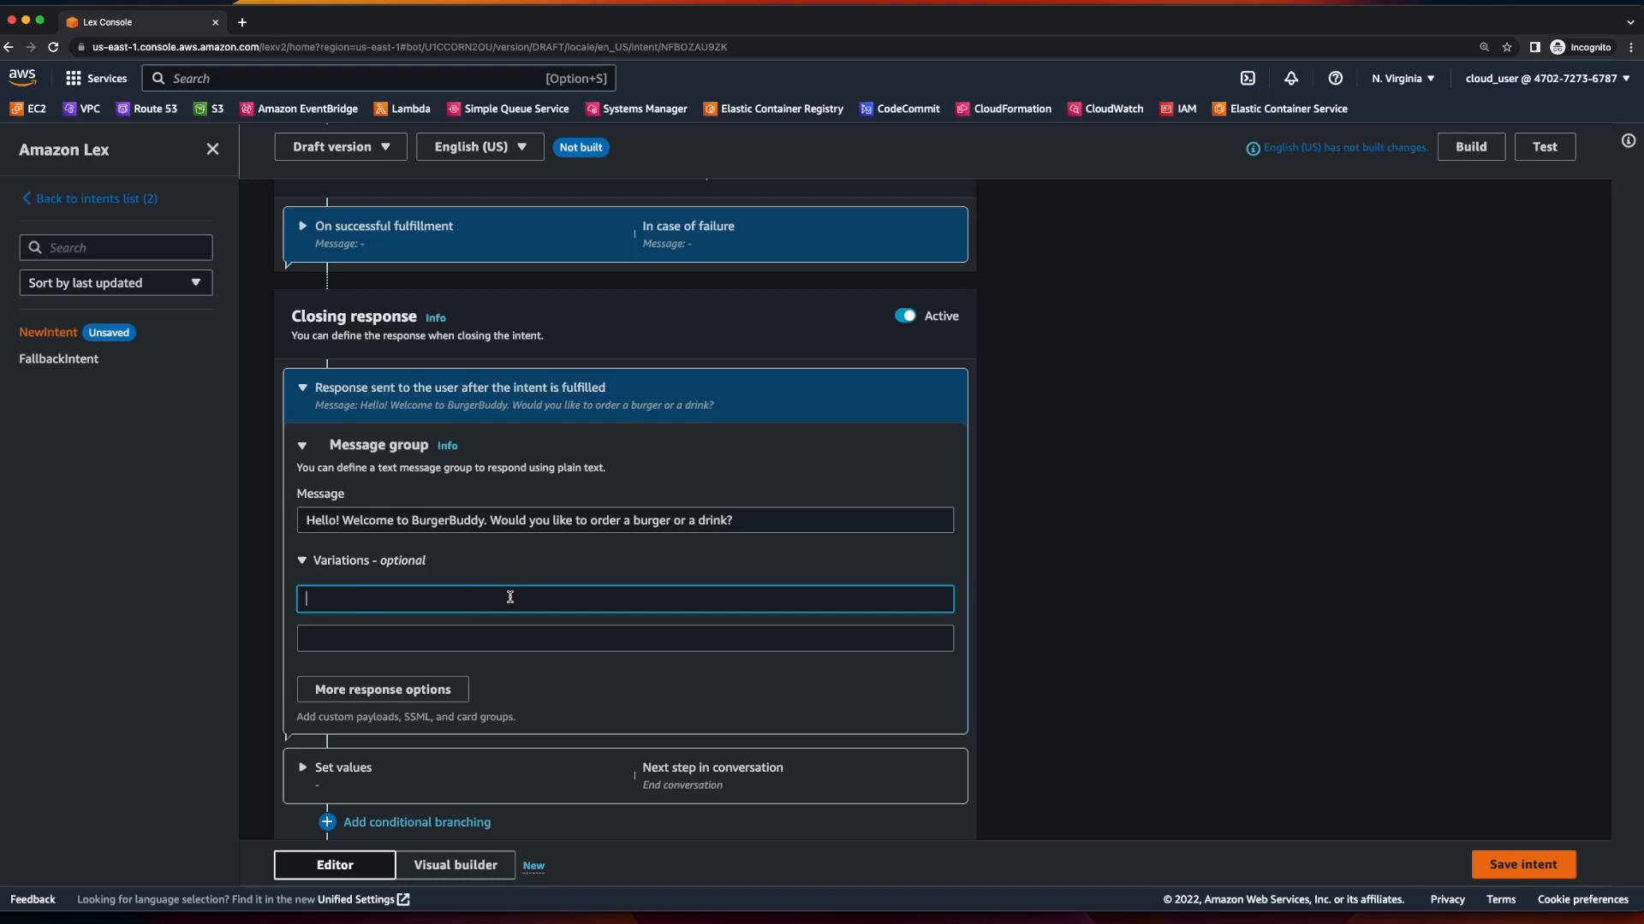
text(Hi there! I'm the BurgerBuddy Bot. Would you like to order a burger or a drink?)
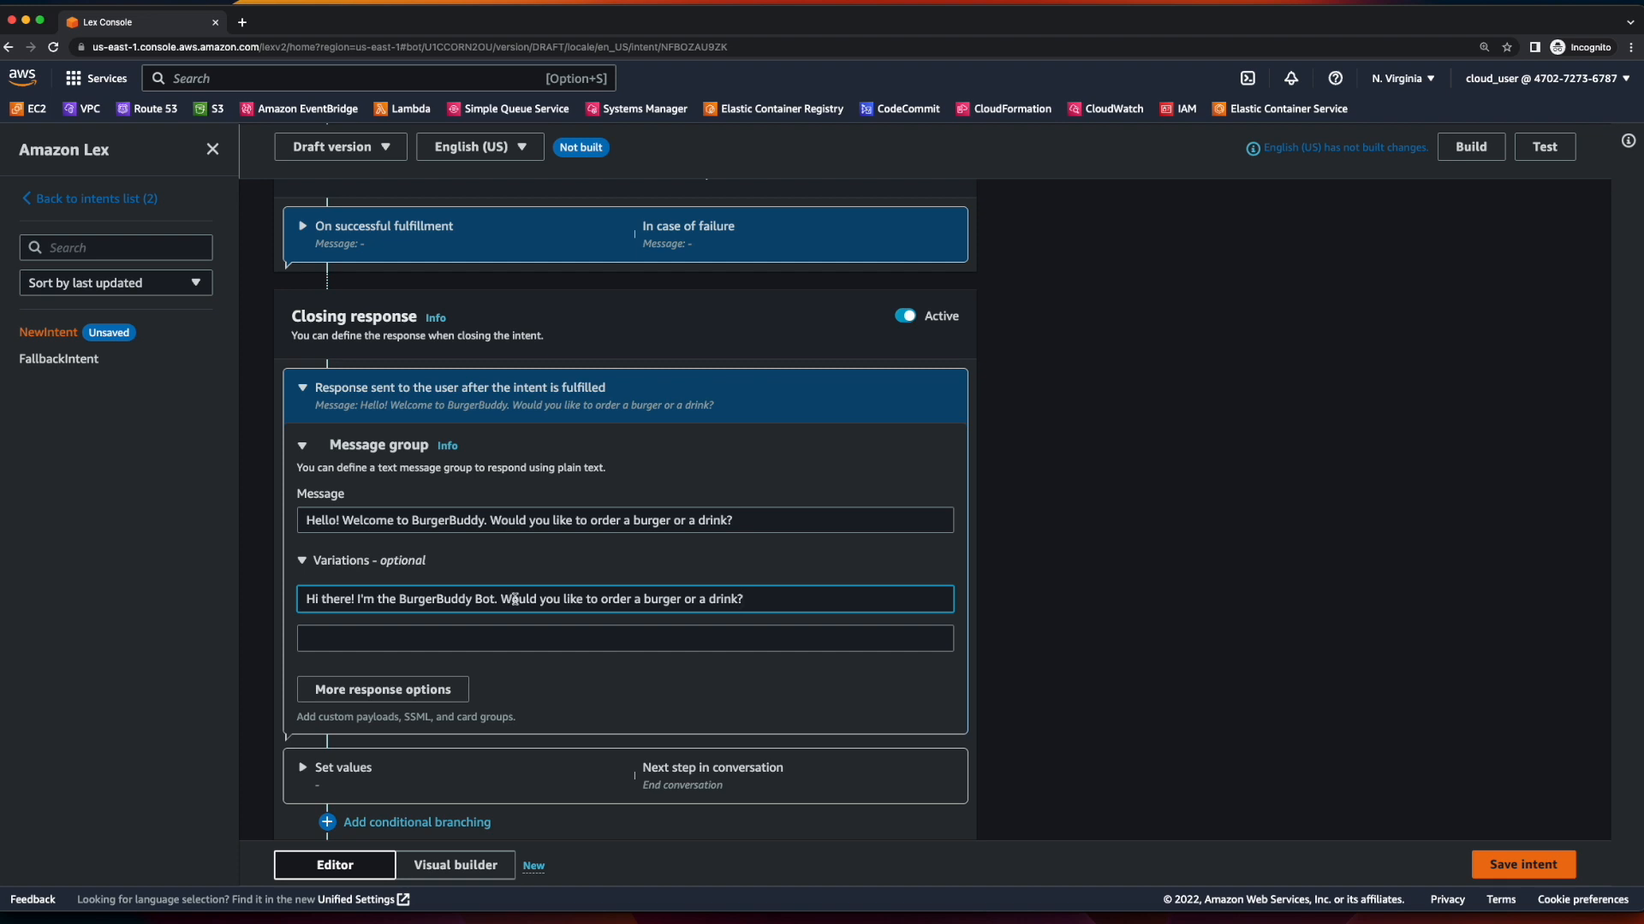
Add a second variation, "Howdy burger aficionado! Would you like a burger or a drink?", and save the intent.
click(591, 639)
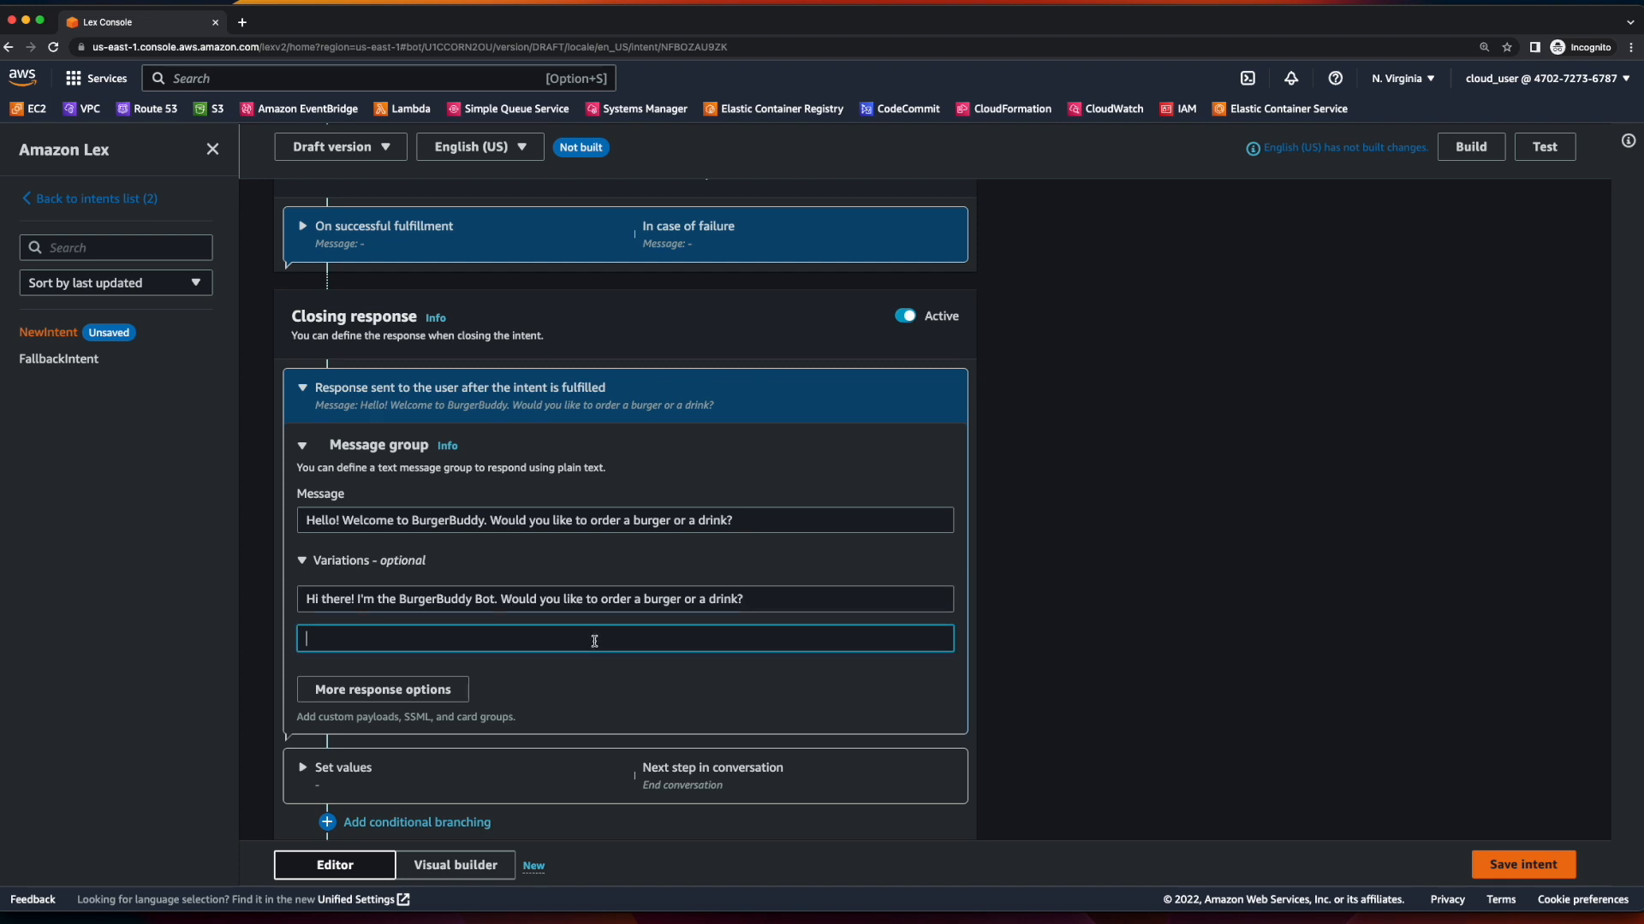
text(Howdy burger aficionado! Would you like a burger or a drink?)
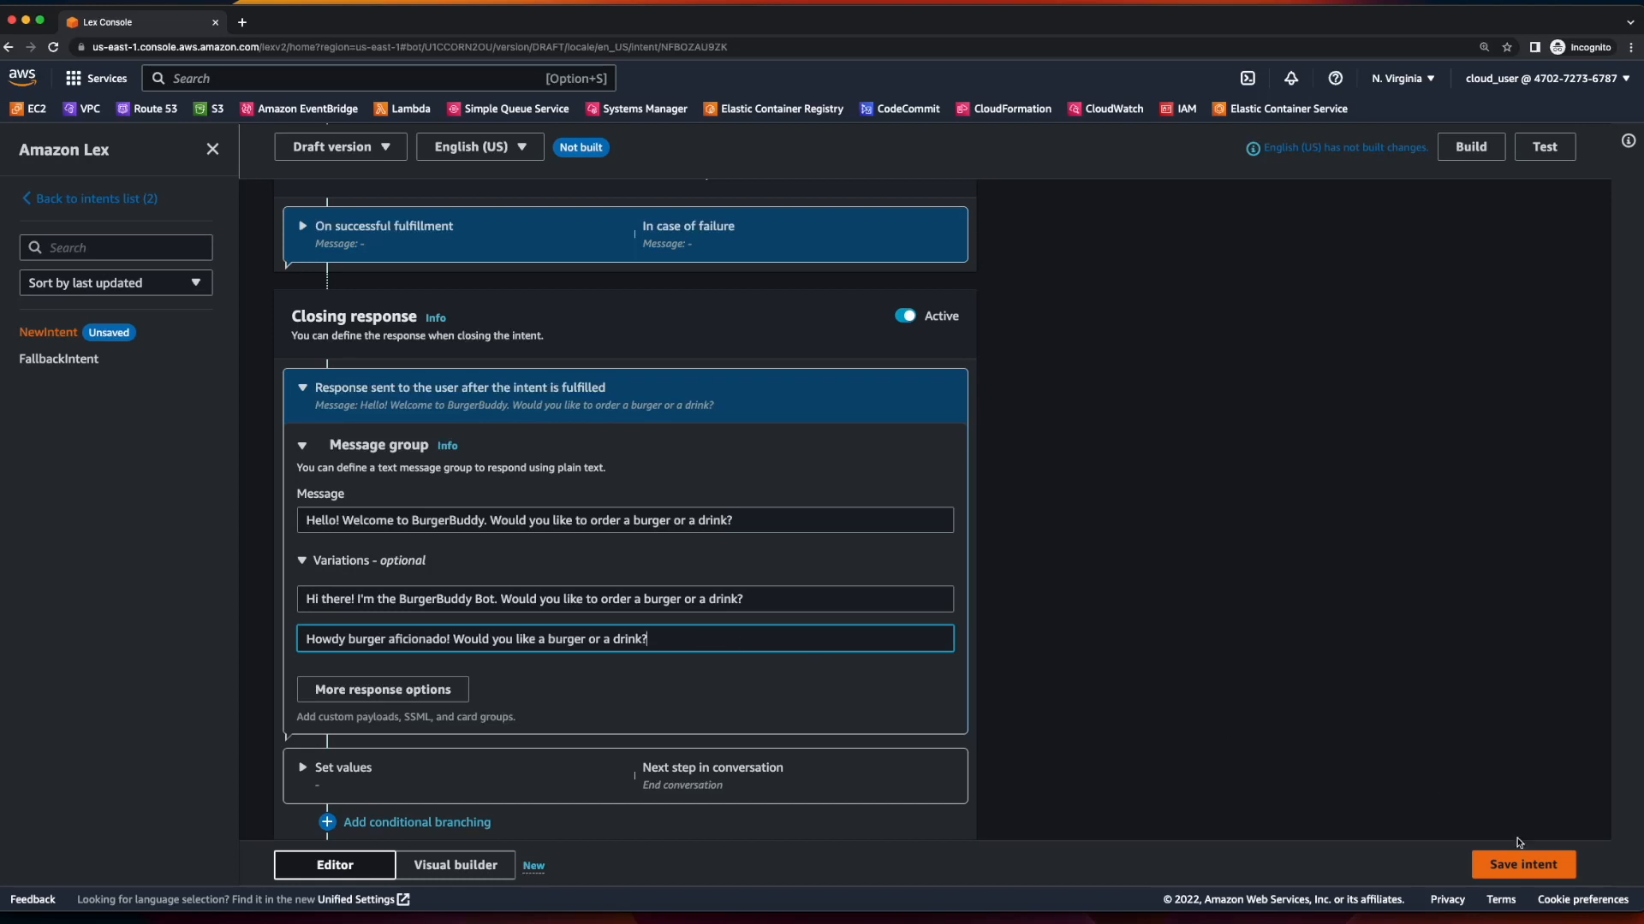
click(1520, 866)
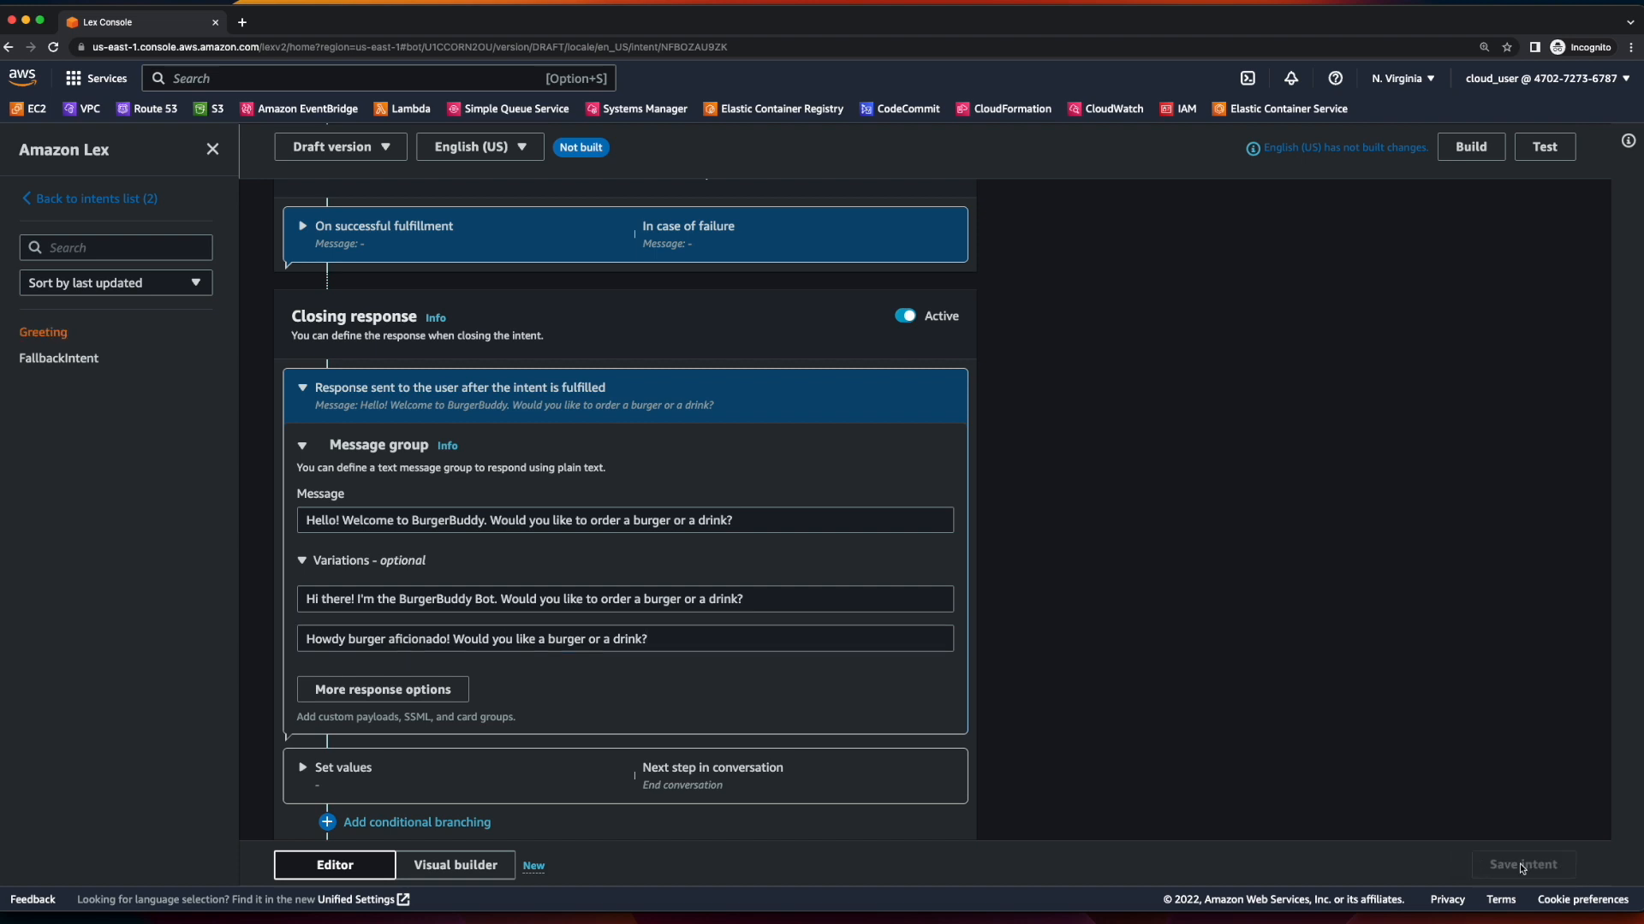
Build the bot's English (US) language and test the draft version with the message "Hi".
click(1470, 147)
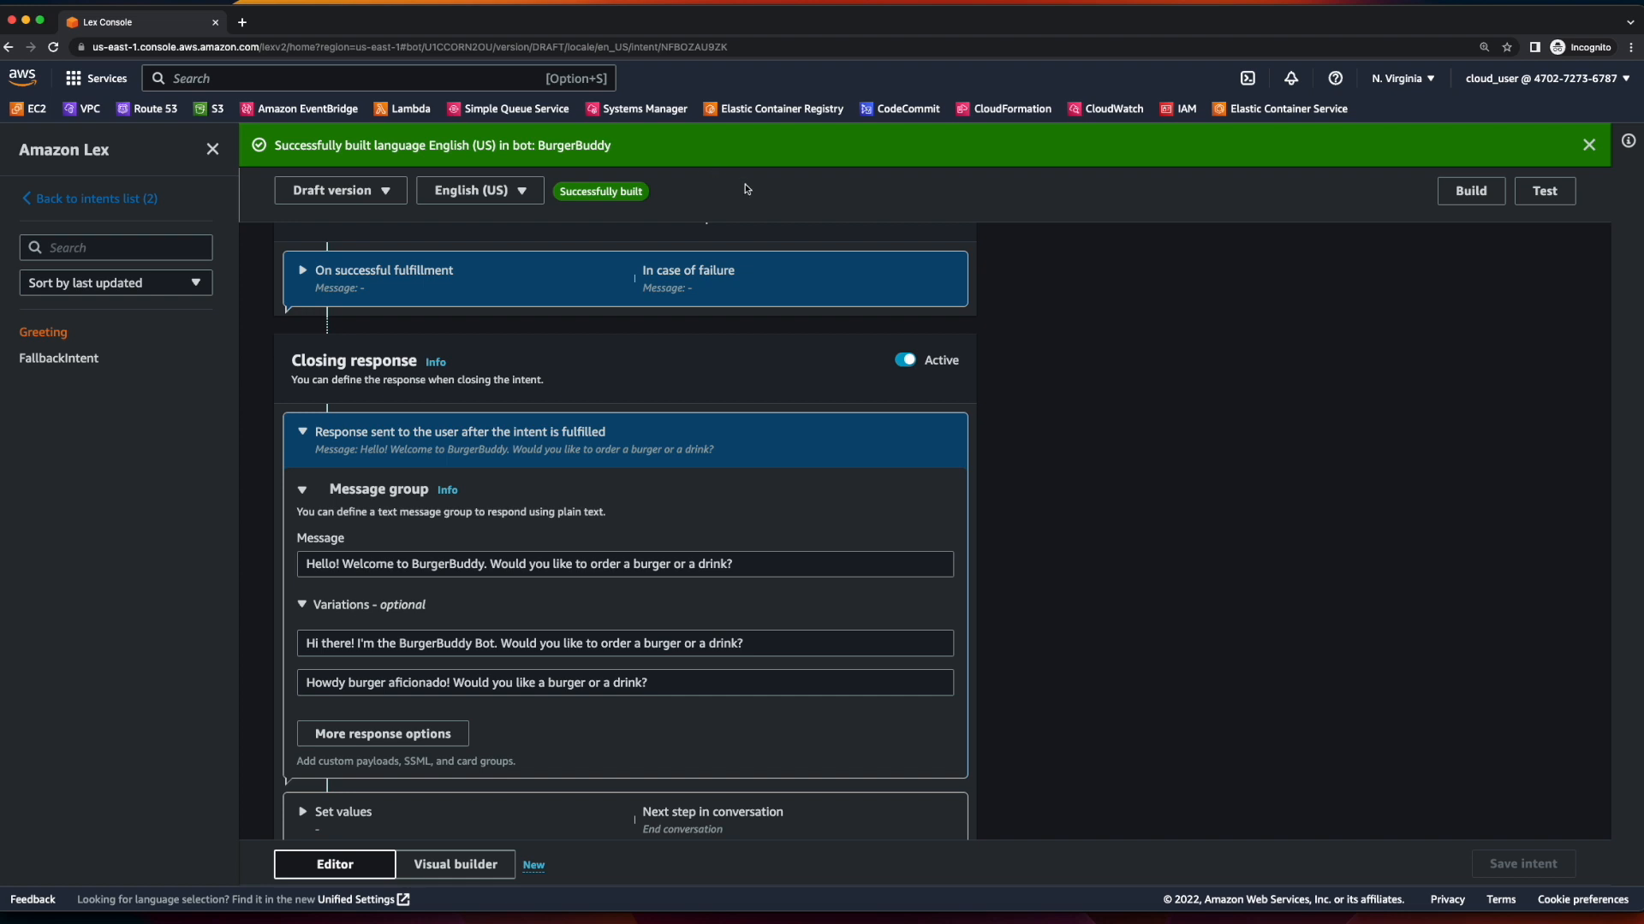
click(1560, 200)
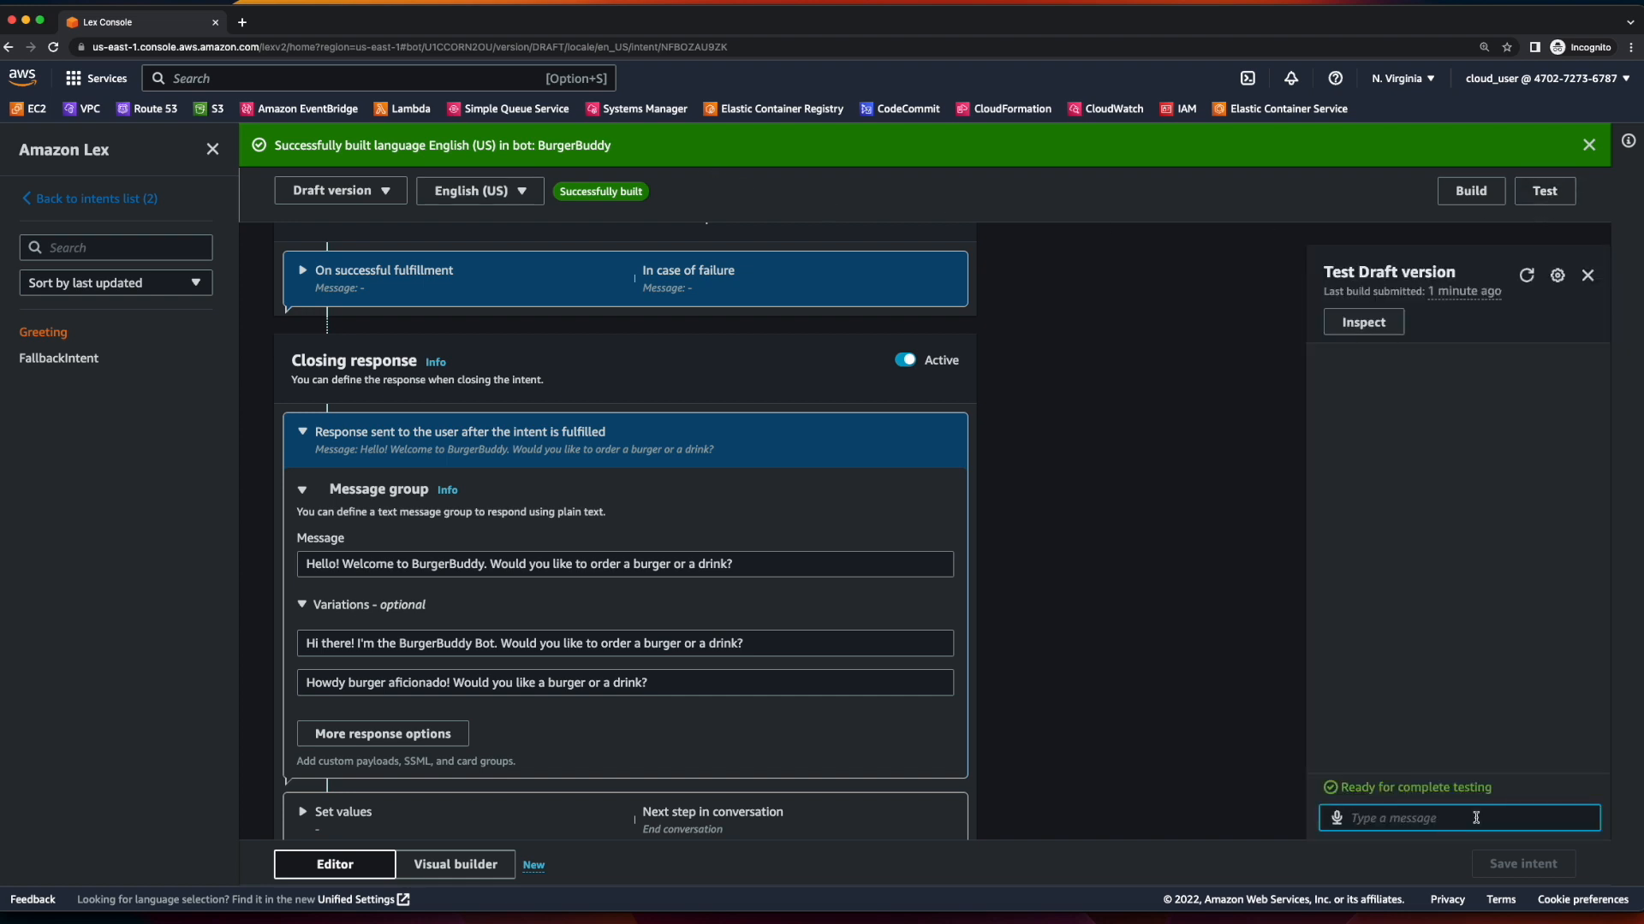
text(Hi)
key(Return)
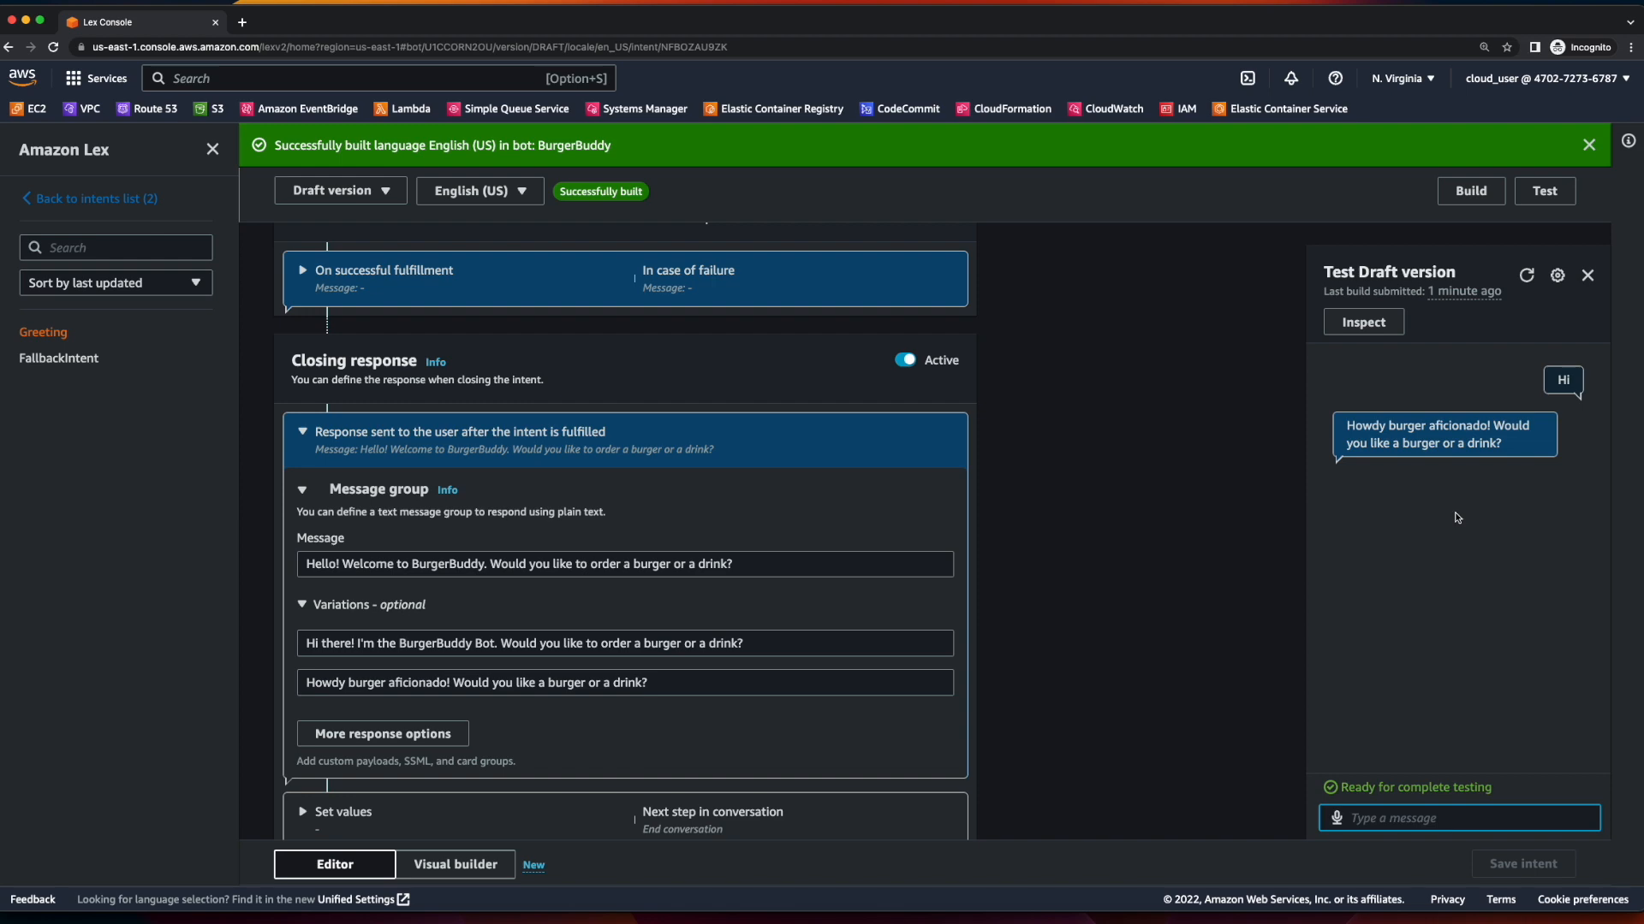
Test the remaining sample utterances by sending "Hello" and "Hey BurgerBuddy" to the draft bot.
scroll(680, 556, up, 15)
scroll(676, 562, down, 8)
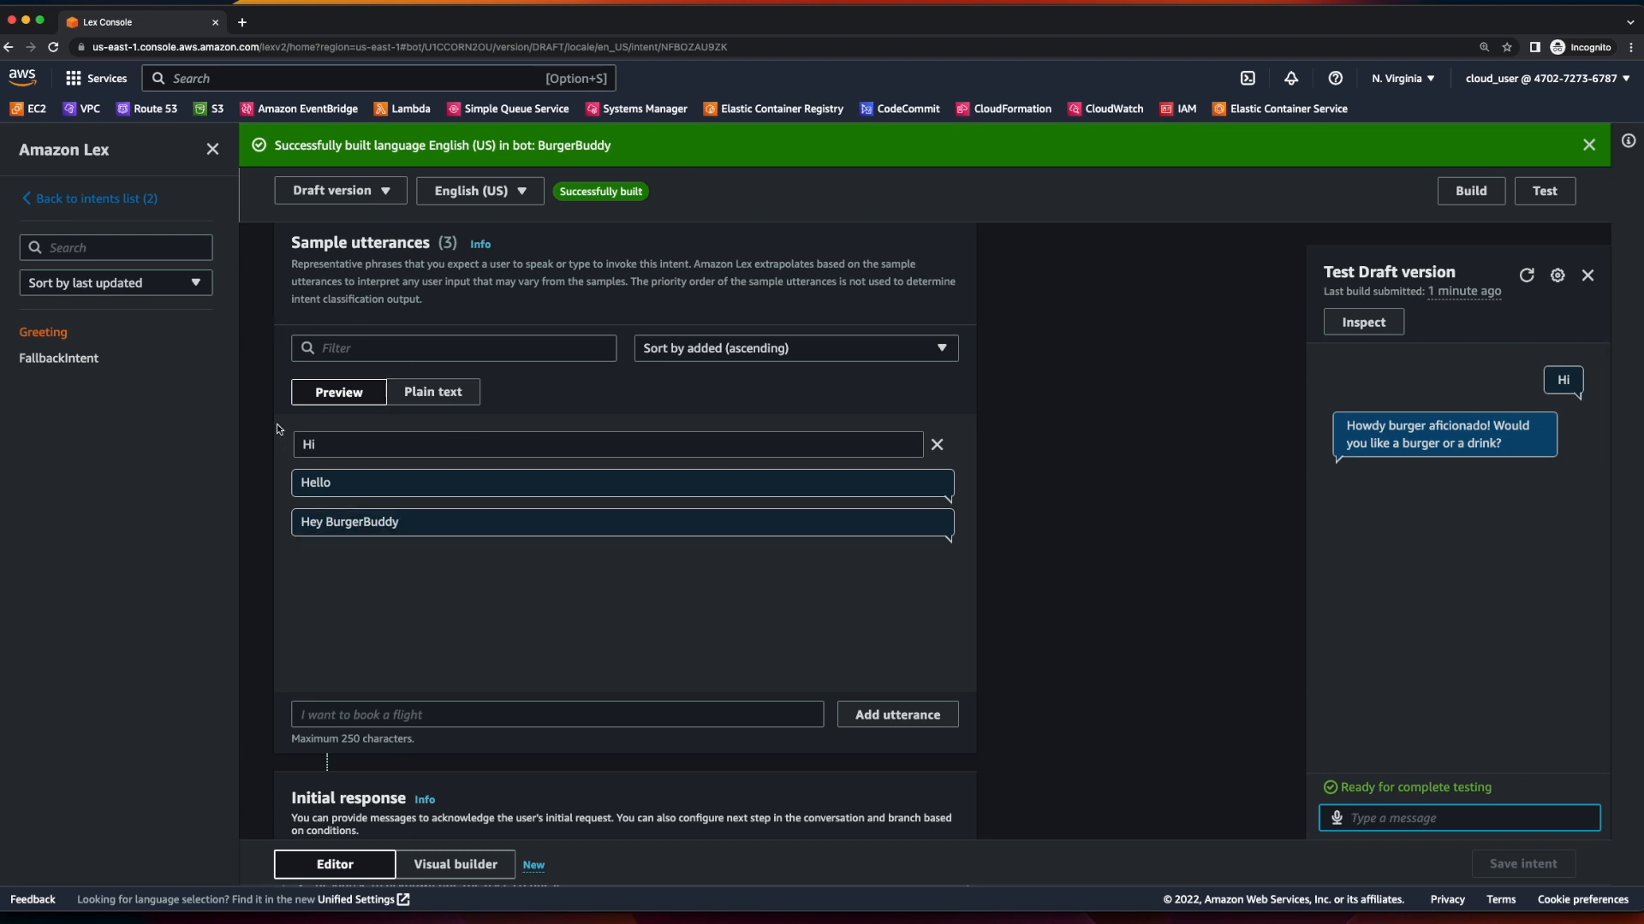
click(1474, 822)
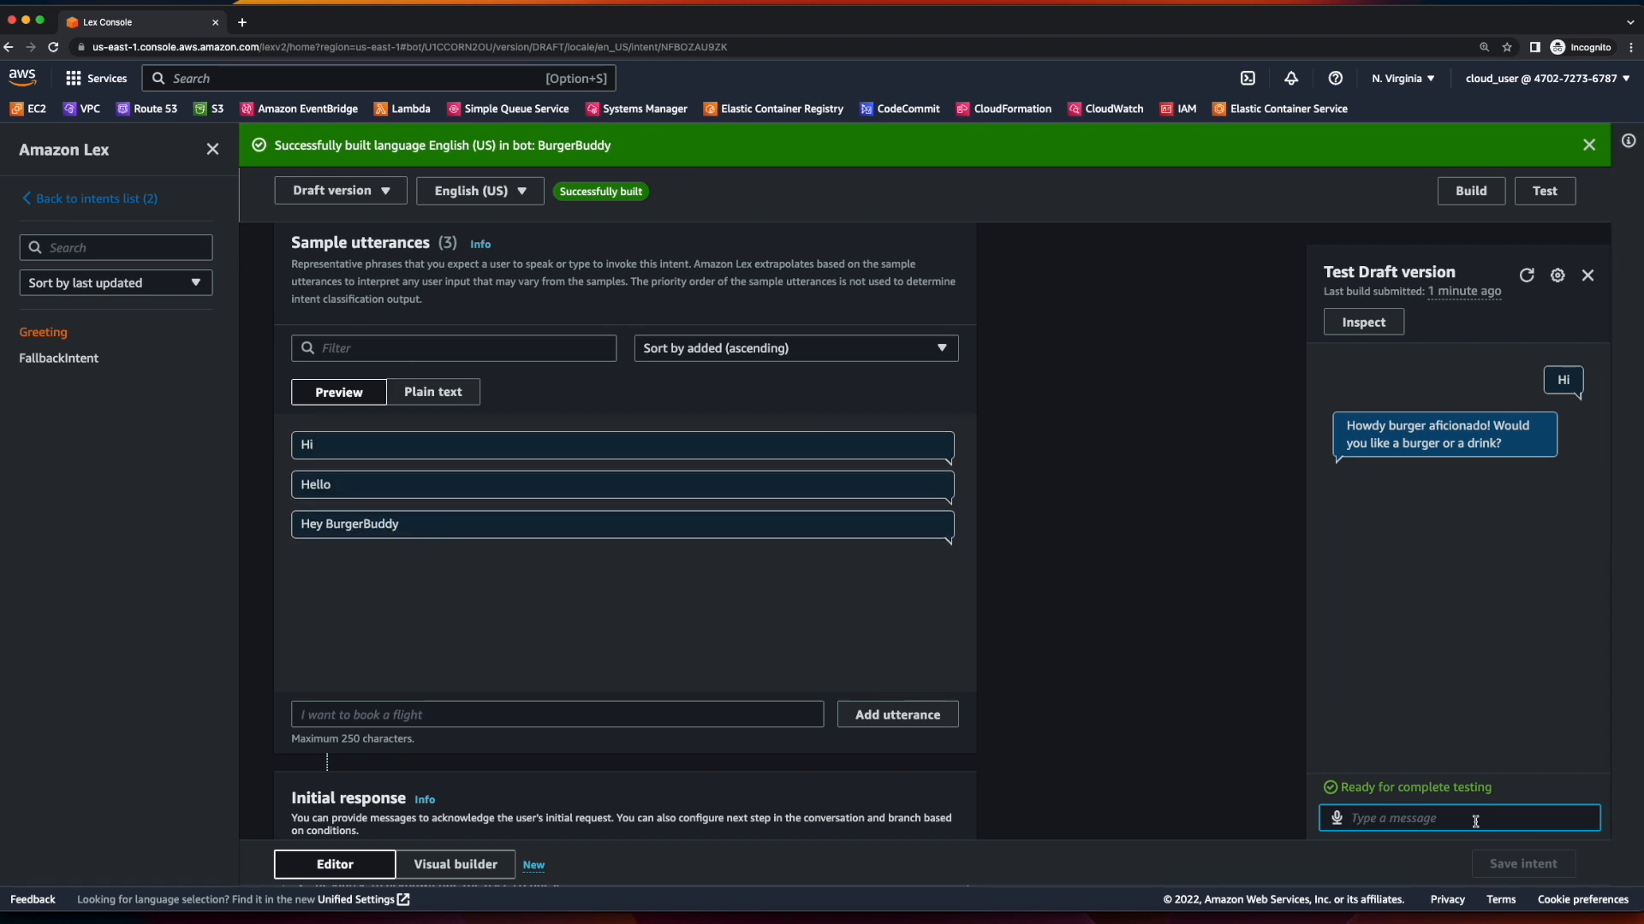
text(Hello)
key(Return)
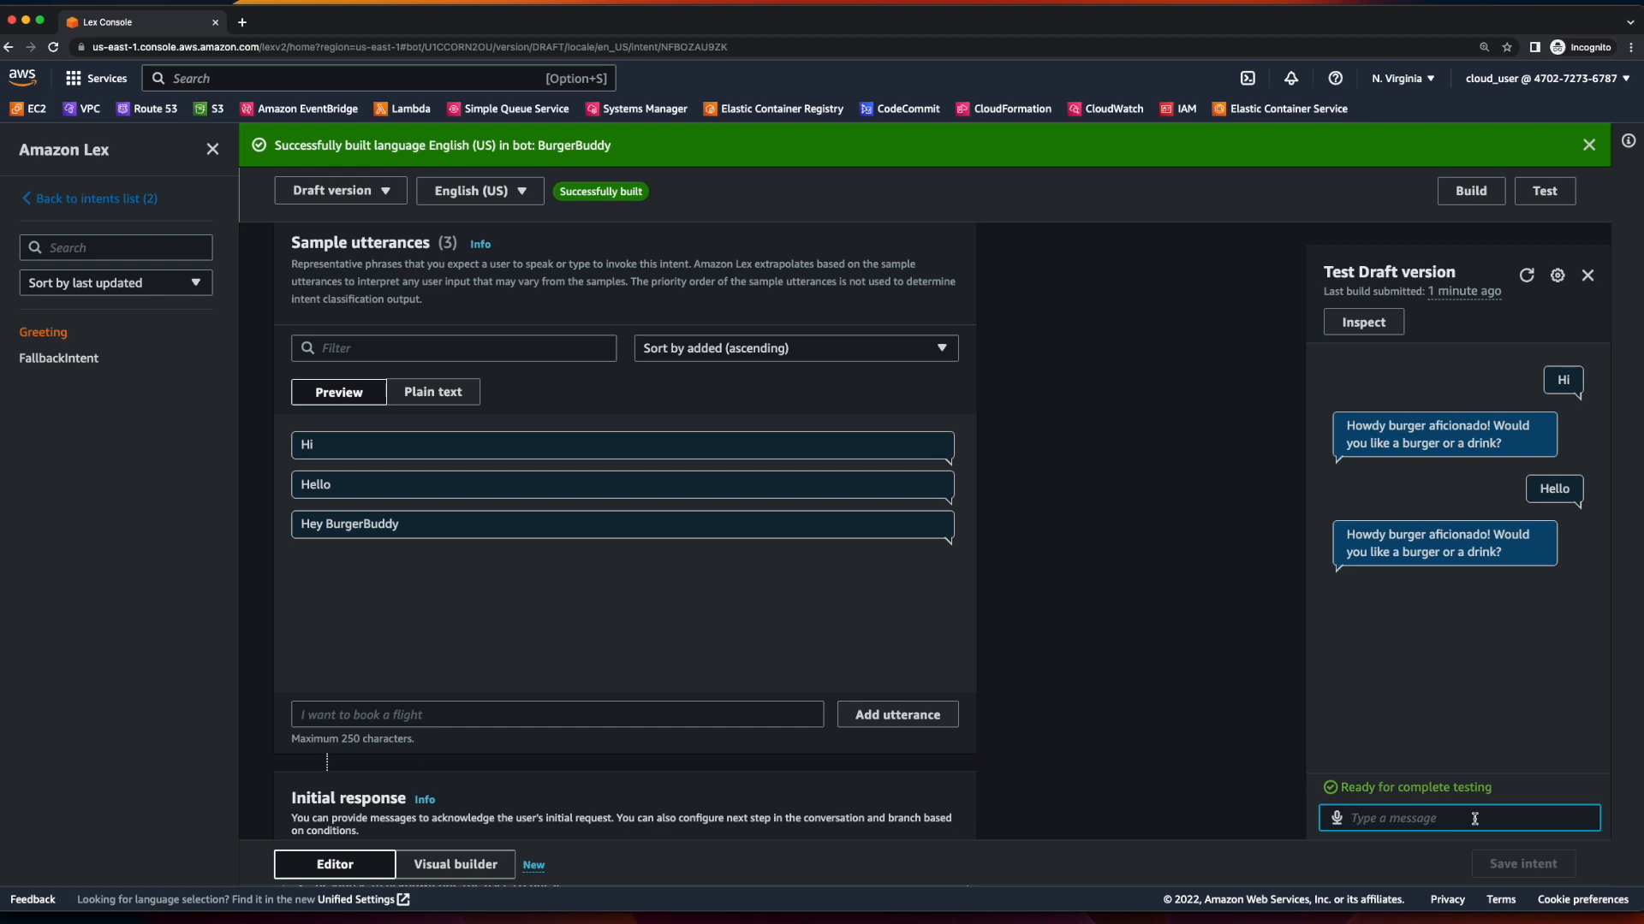
text(Hey BurgerBuddy)
key(Return)
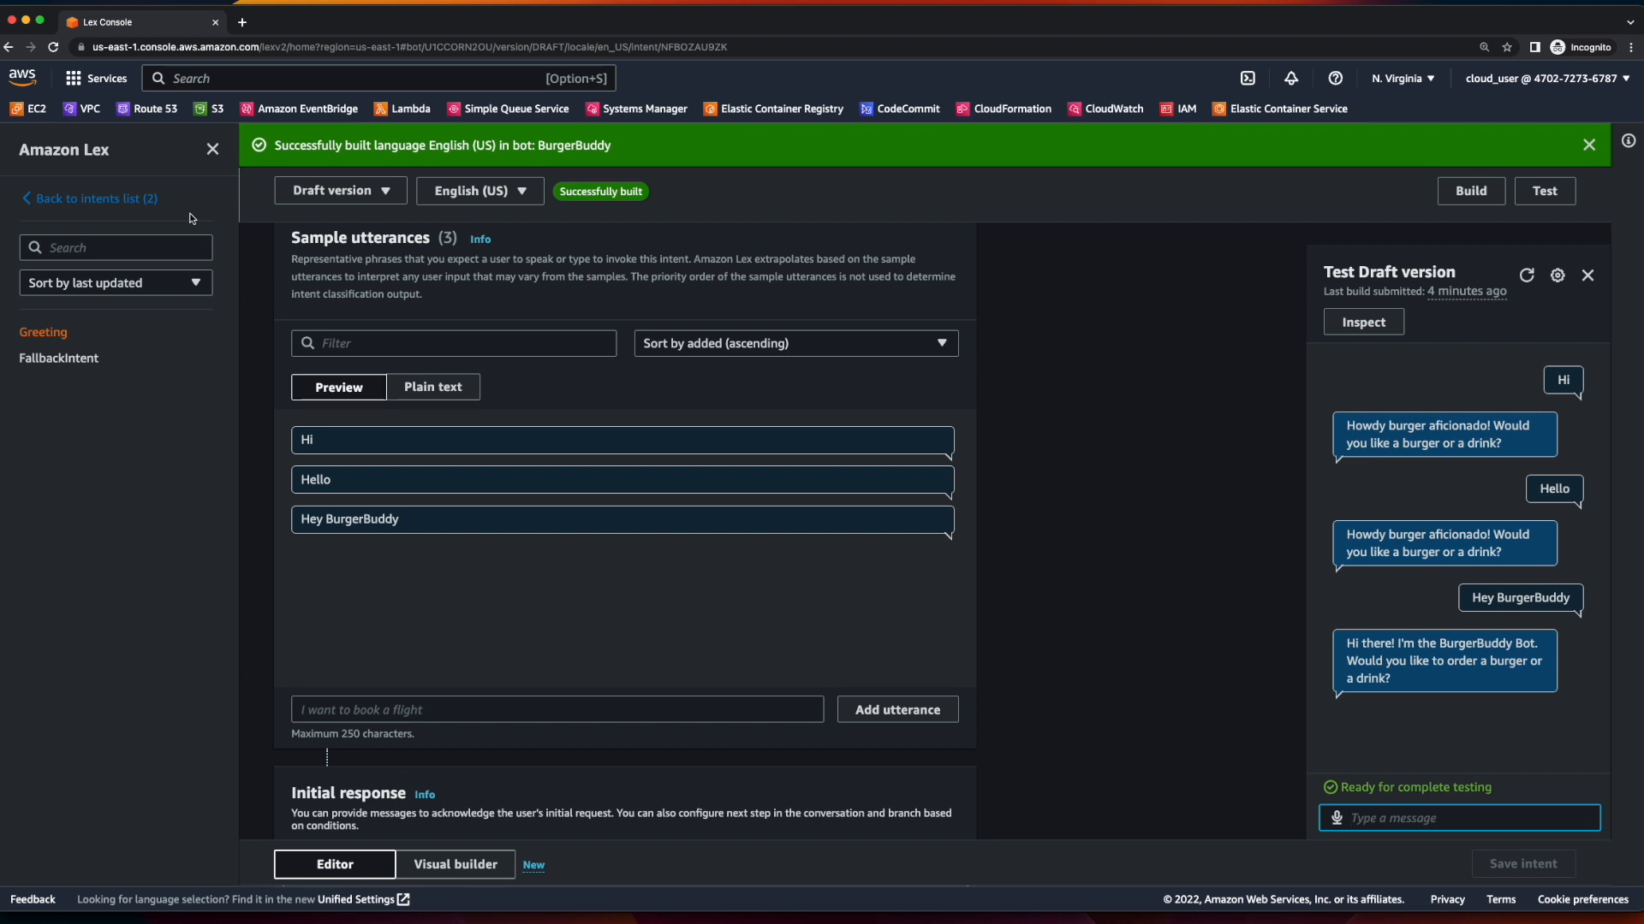
Return to the intents list and add an empty intent named BurgerOrder.
click(86, 202)
click(1505, 269)
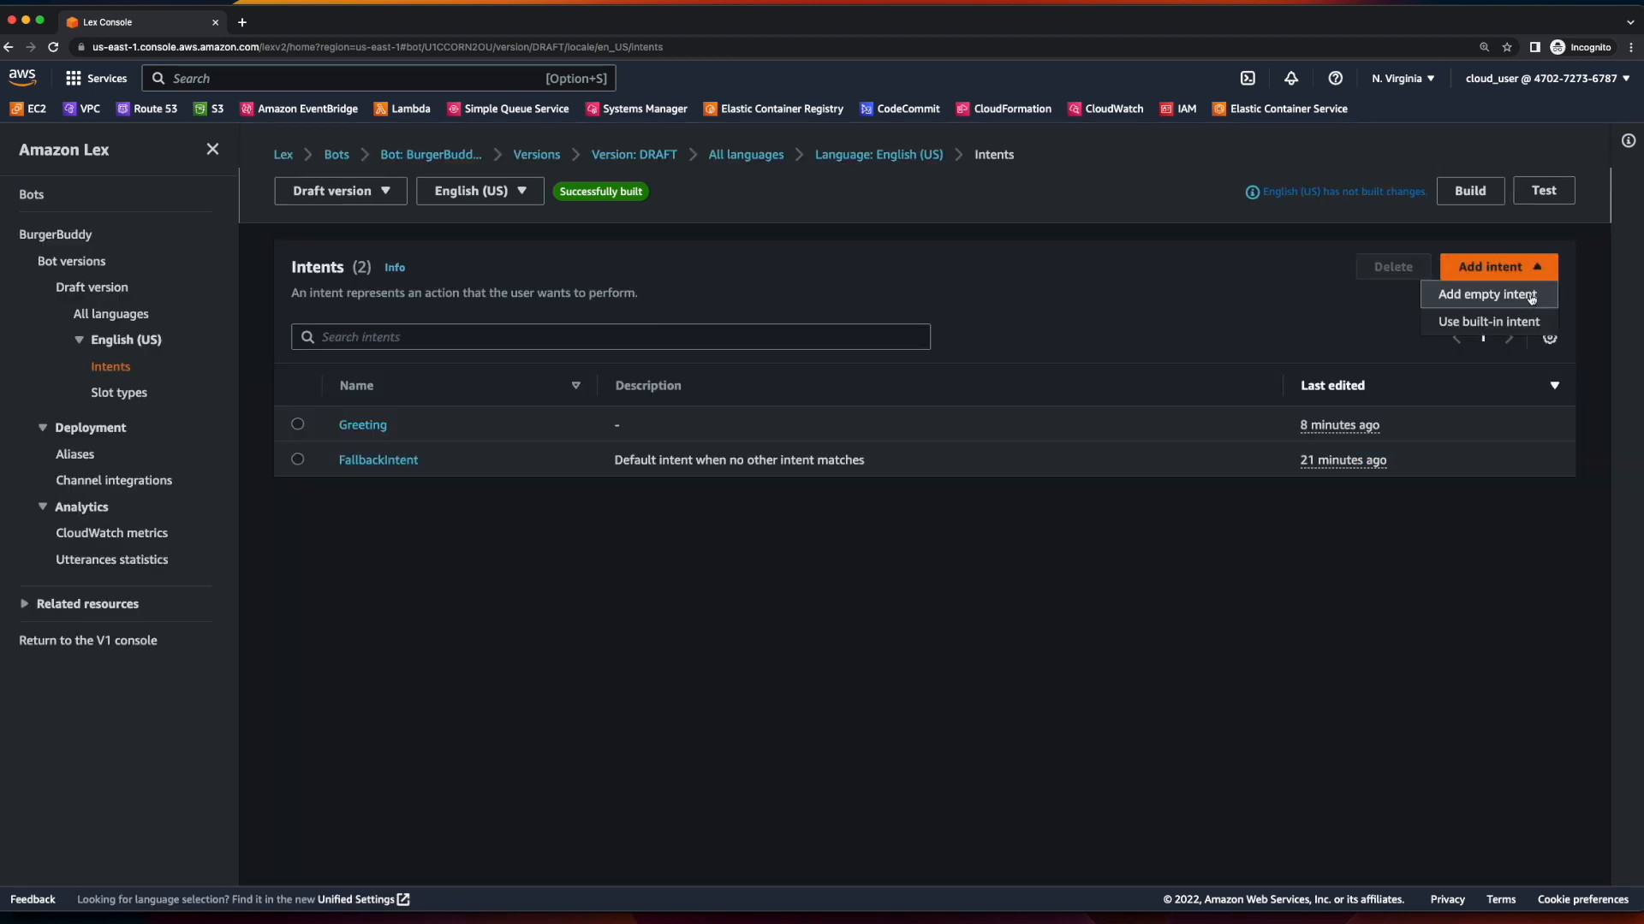
click(1531, 295)
click(751, 503)
text(BurgerOrder)
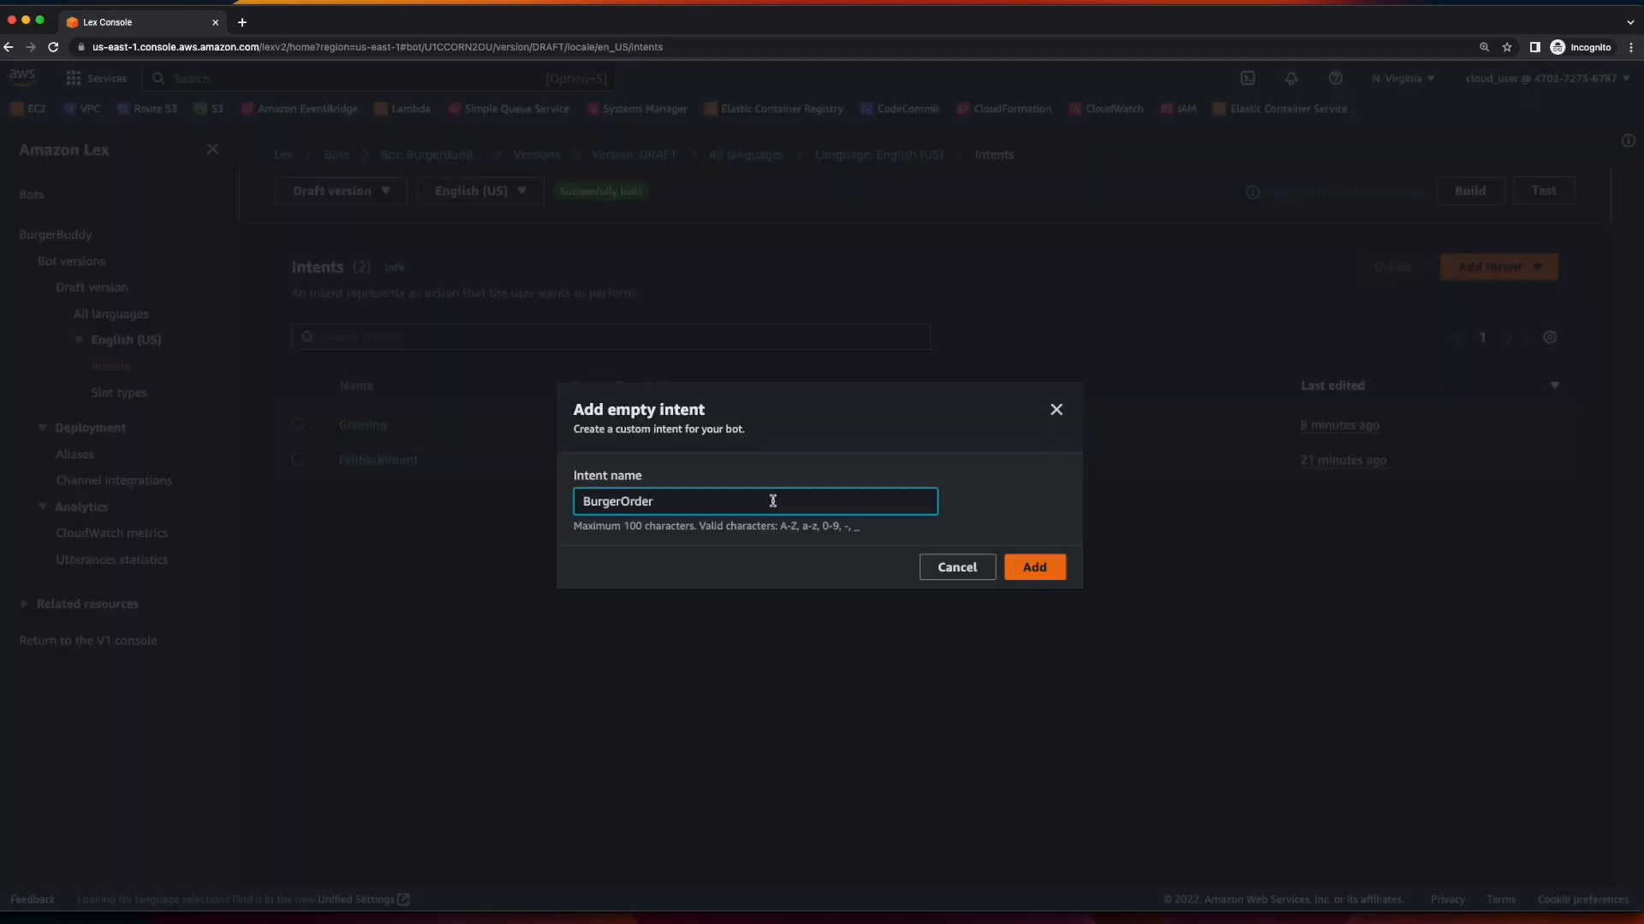
click(1035, 569)
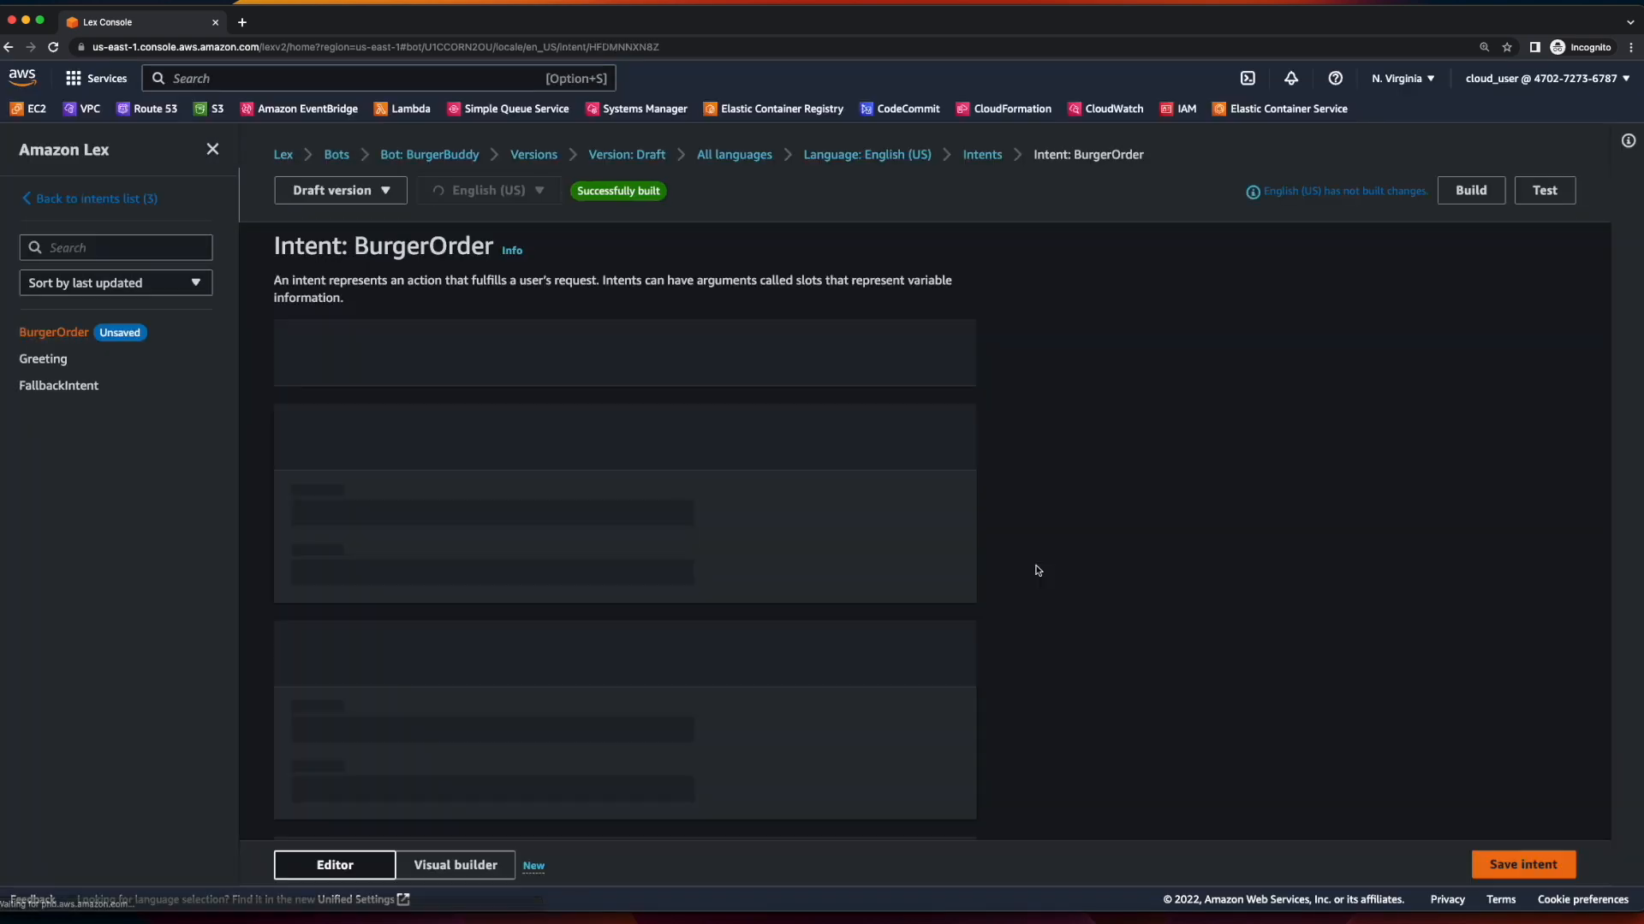
Add the sample utterances "I'd like to order a burger", "I'd like a burger" and "Burger" to the BurgerOrder intent.
scroll(940, 568, down, 7)
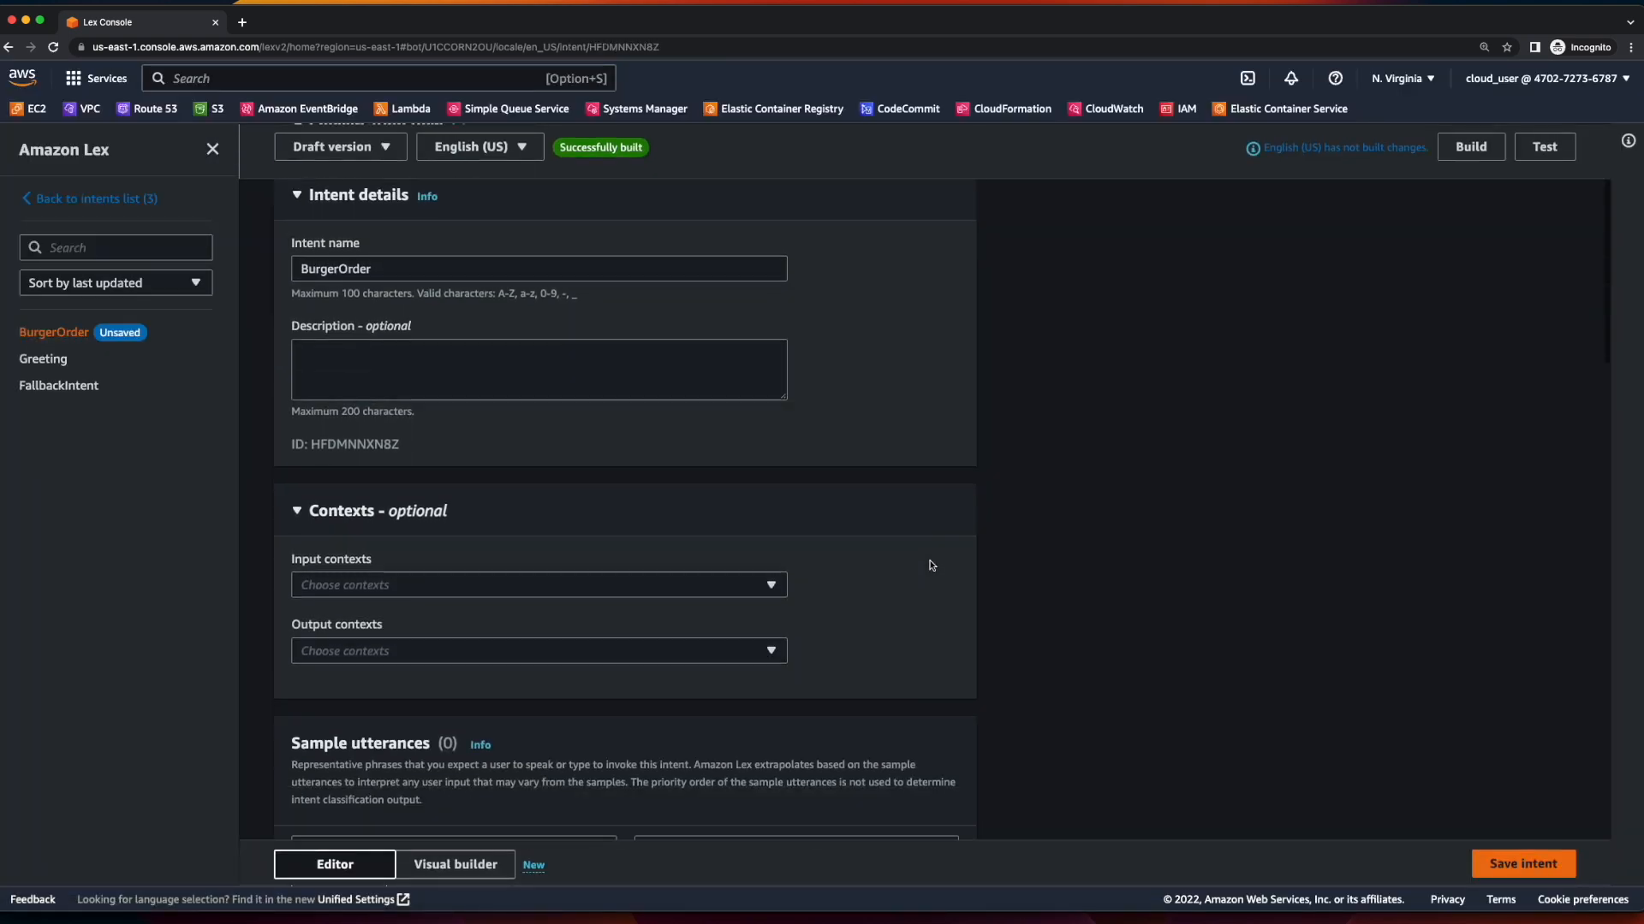
scroll(931, 566, down, 3)
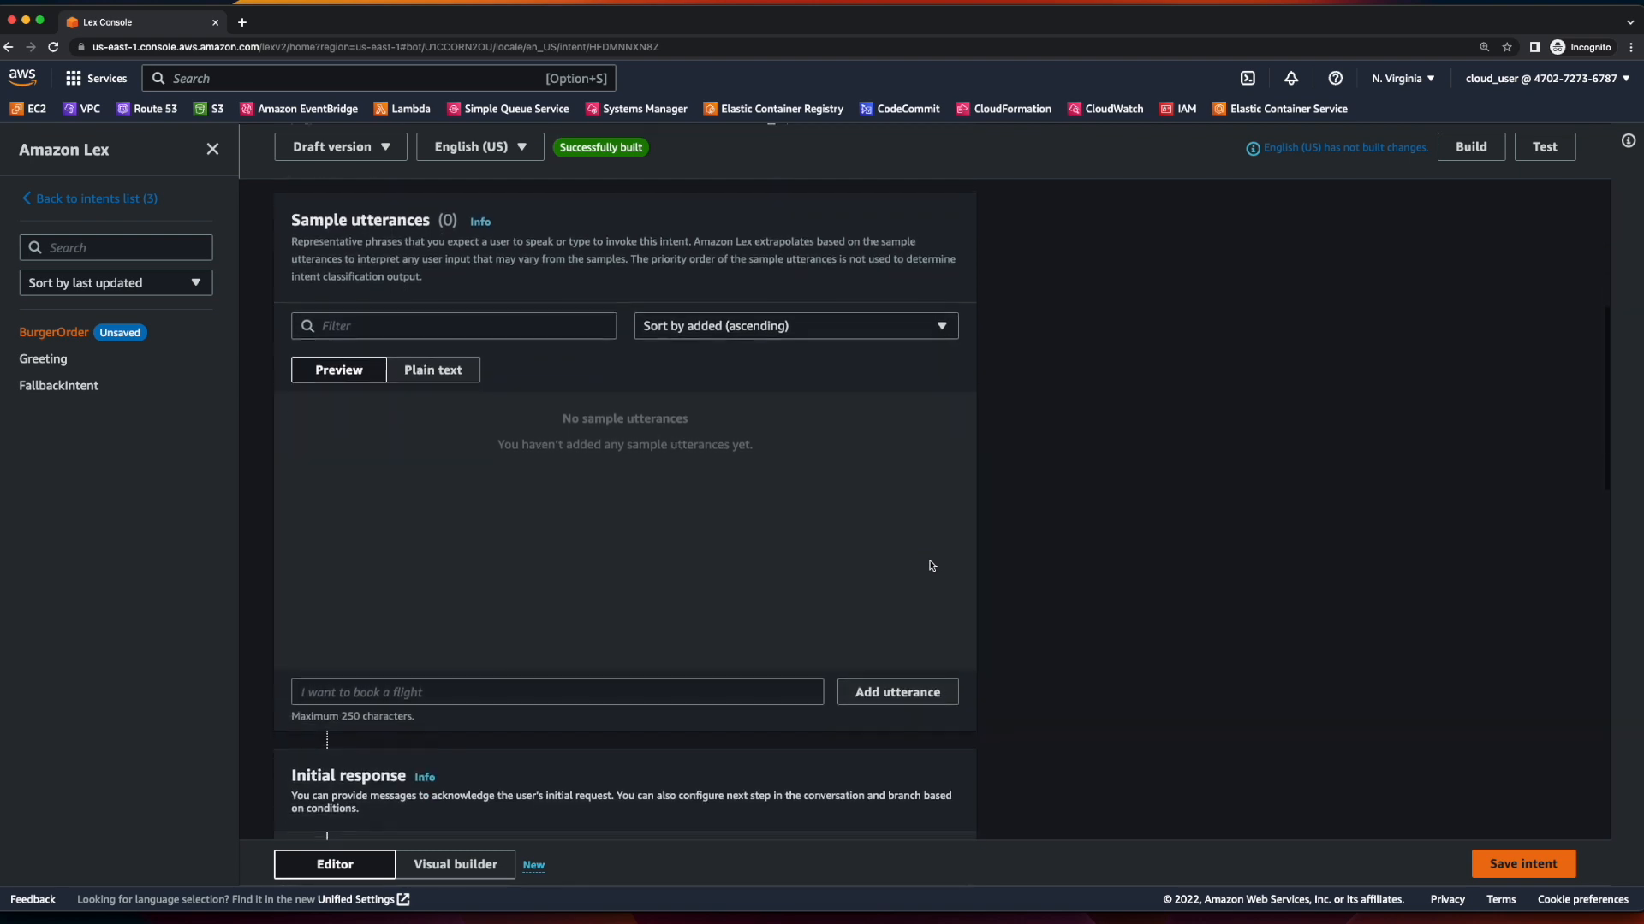
click(743, 681)
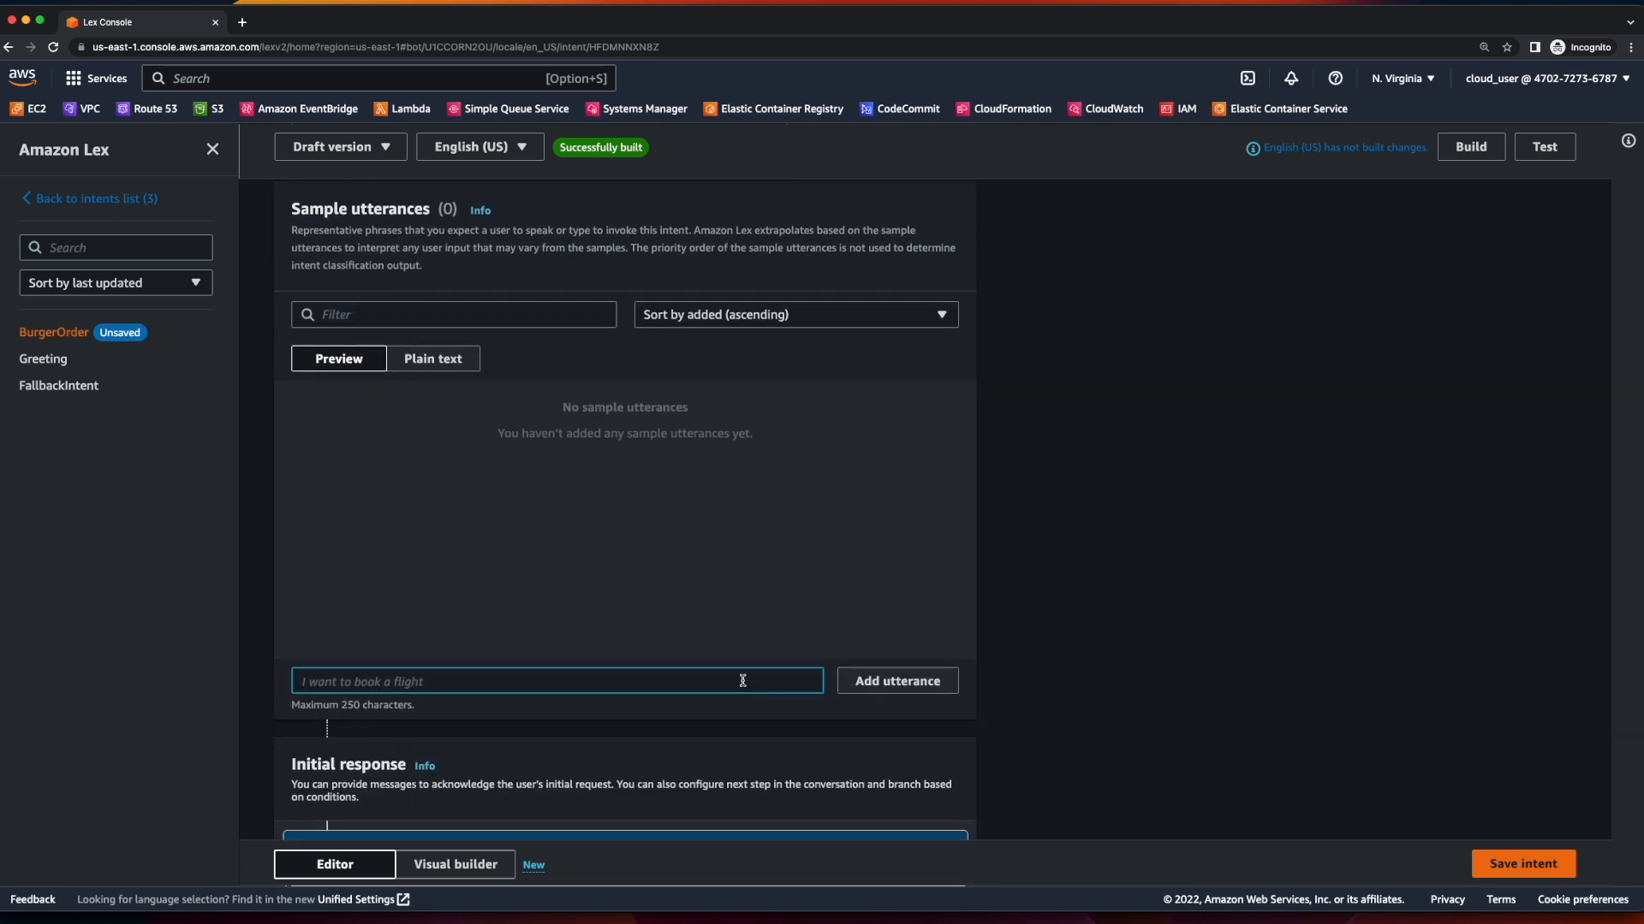
text(I'd like to order a burger)
scroll(511, 661, down, 1)
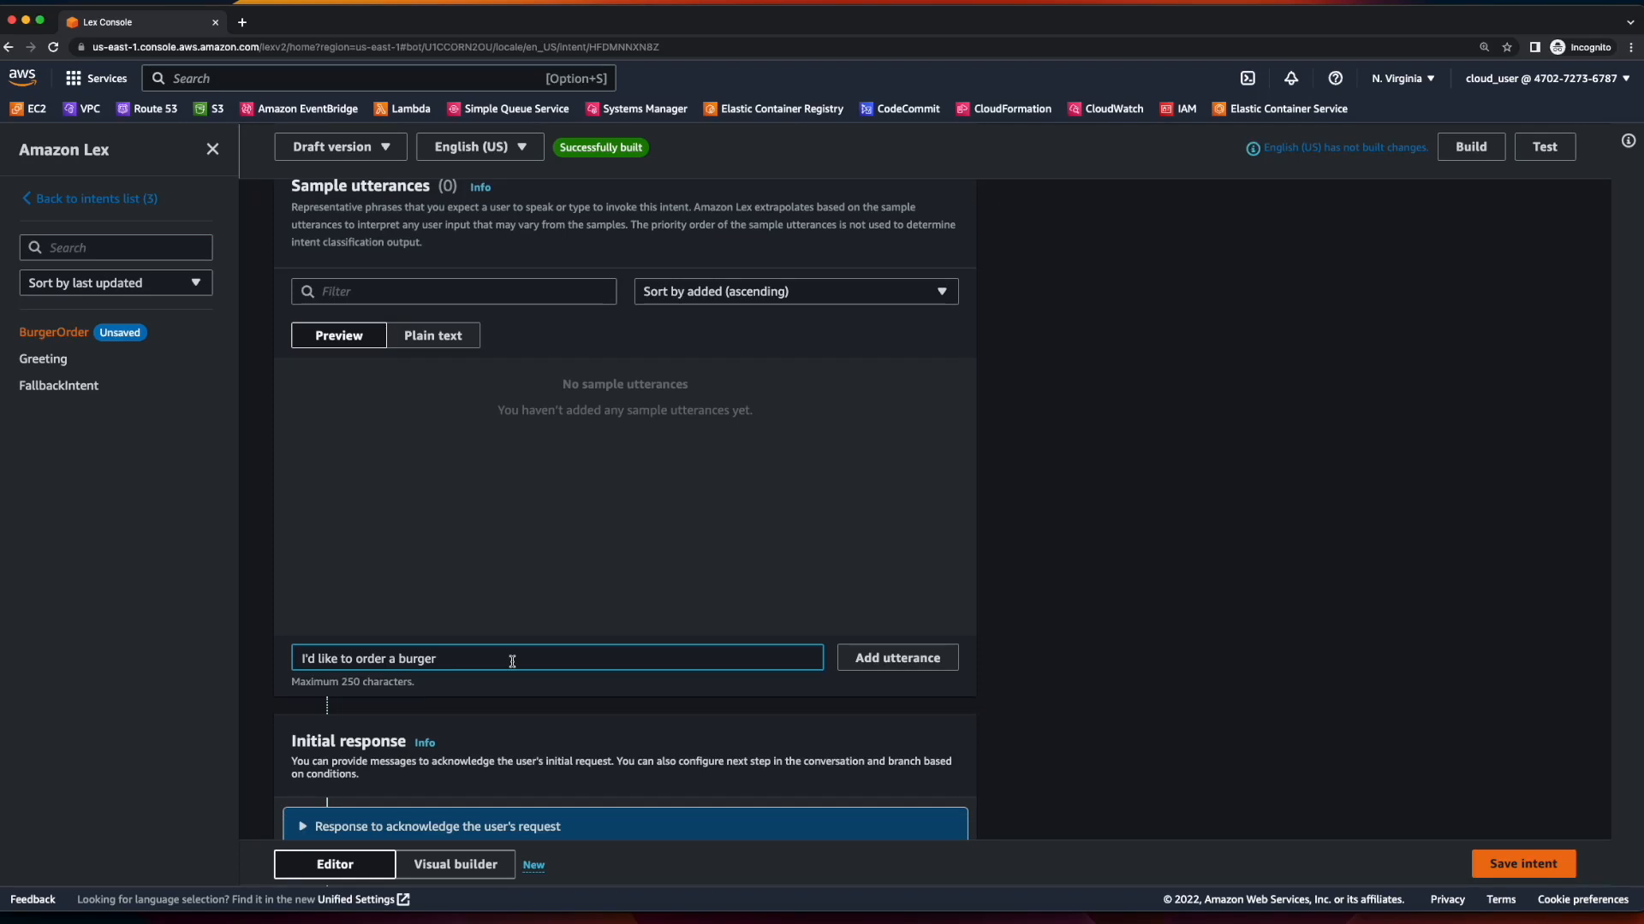
click(897, 659)
click(642, 658)
text(I'd like a burger)
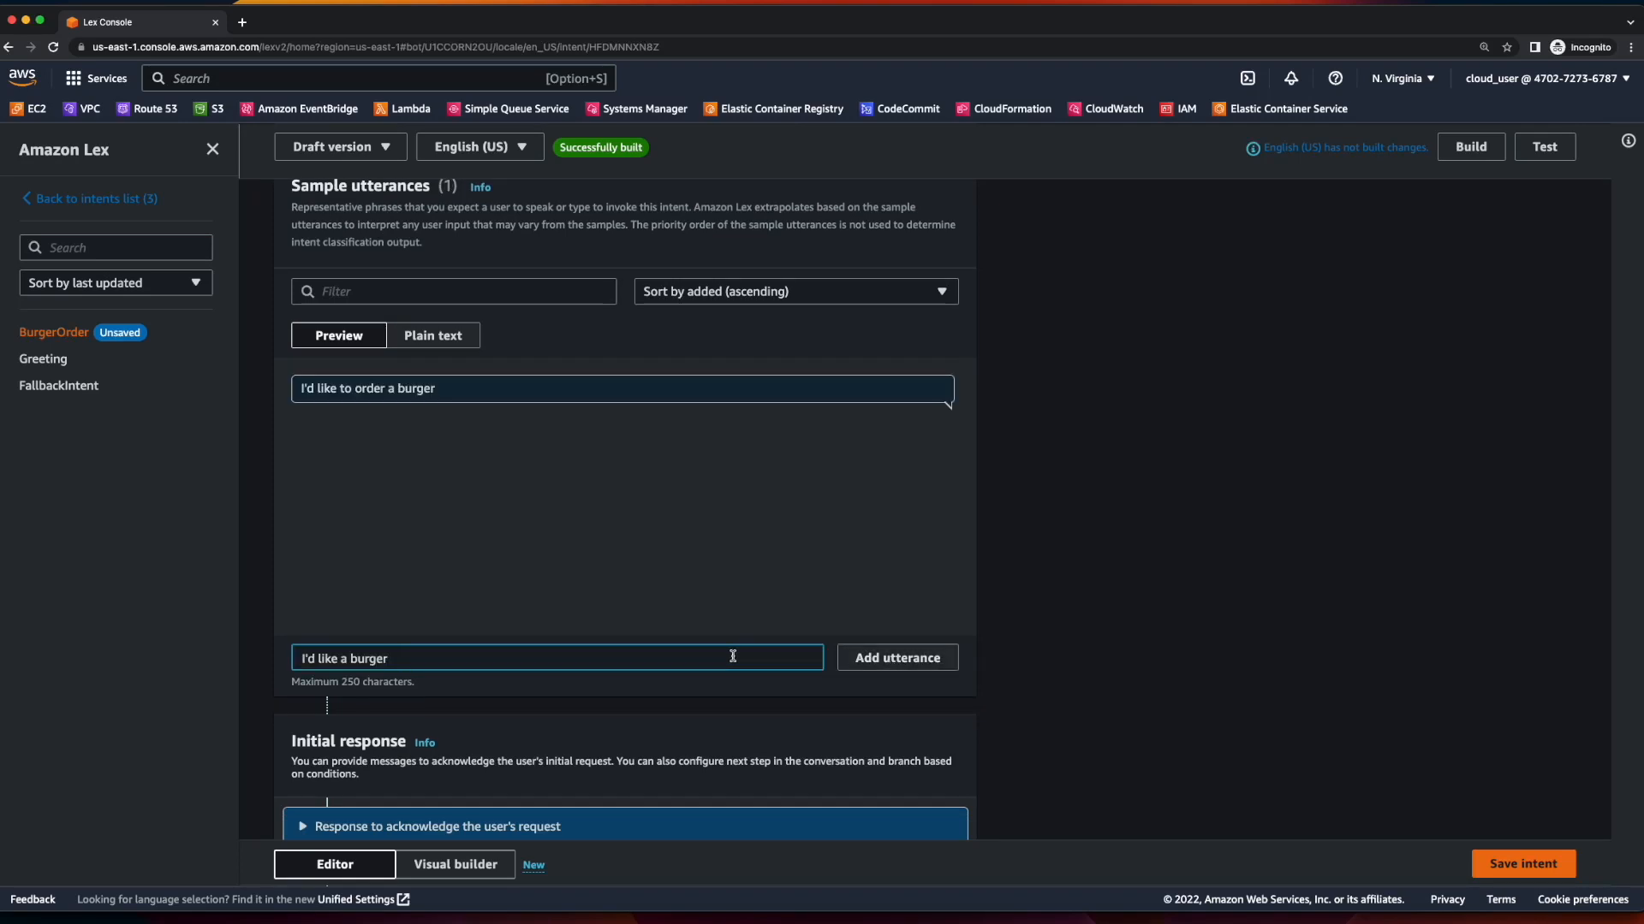
click(881, 658)
click(489, 658)
text(Burger)
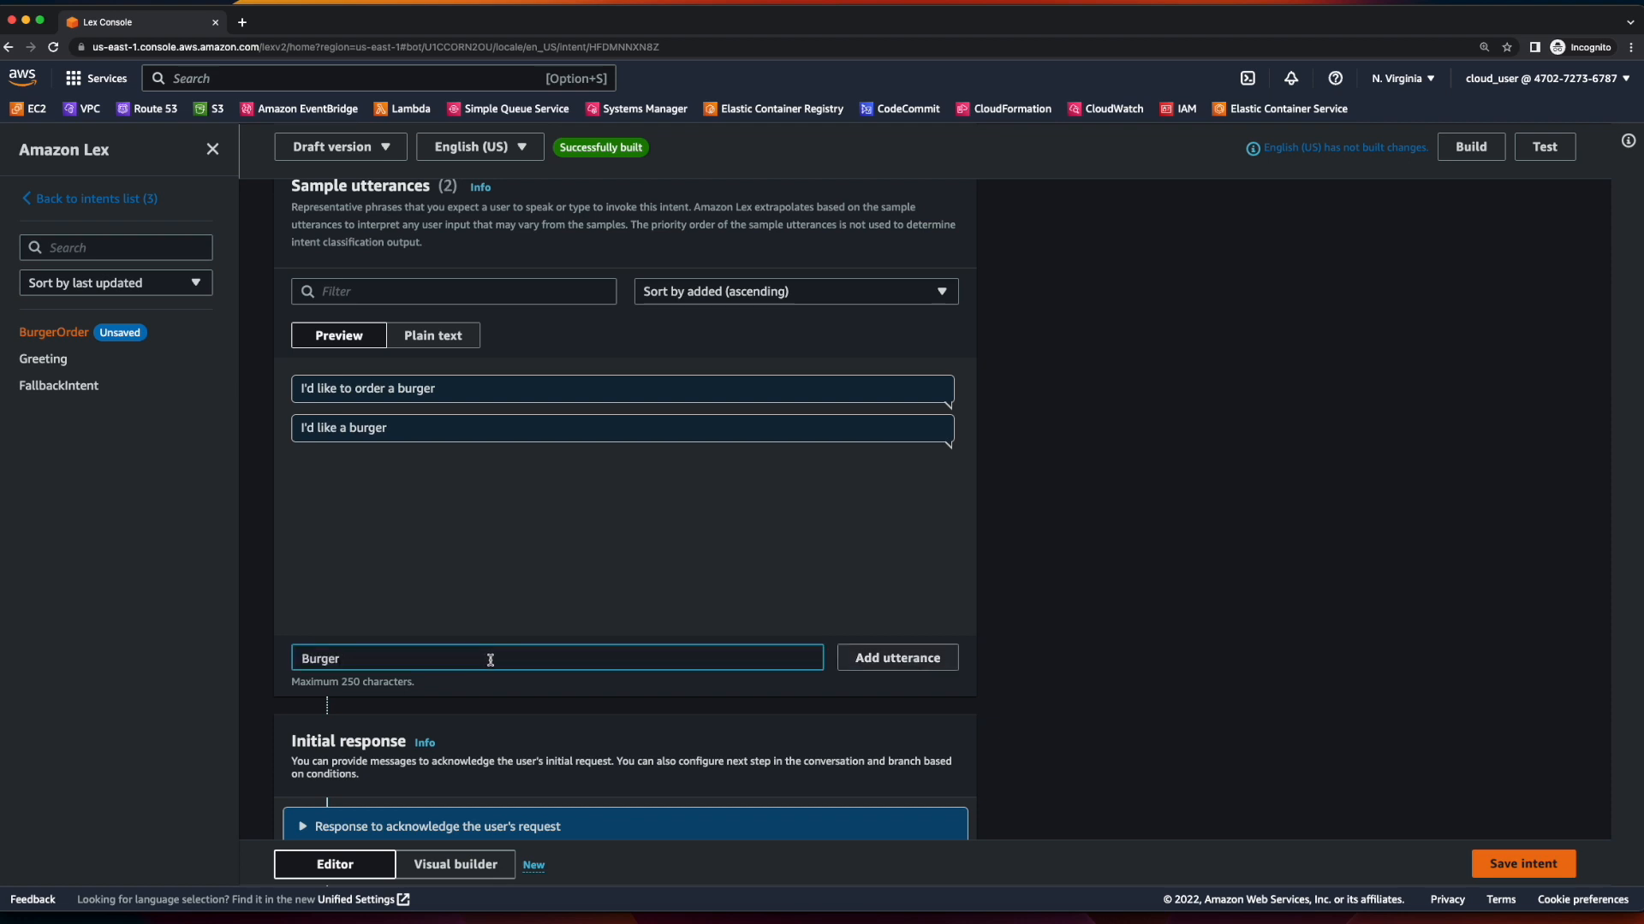
click(863, 664)
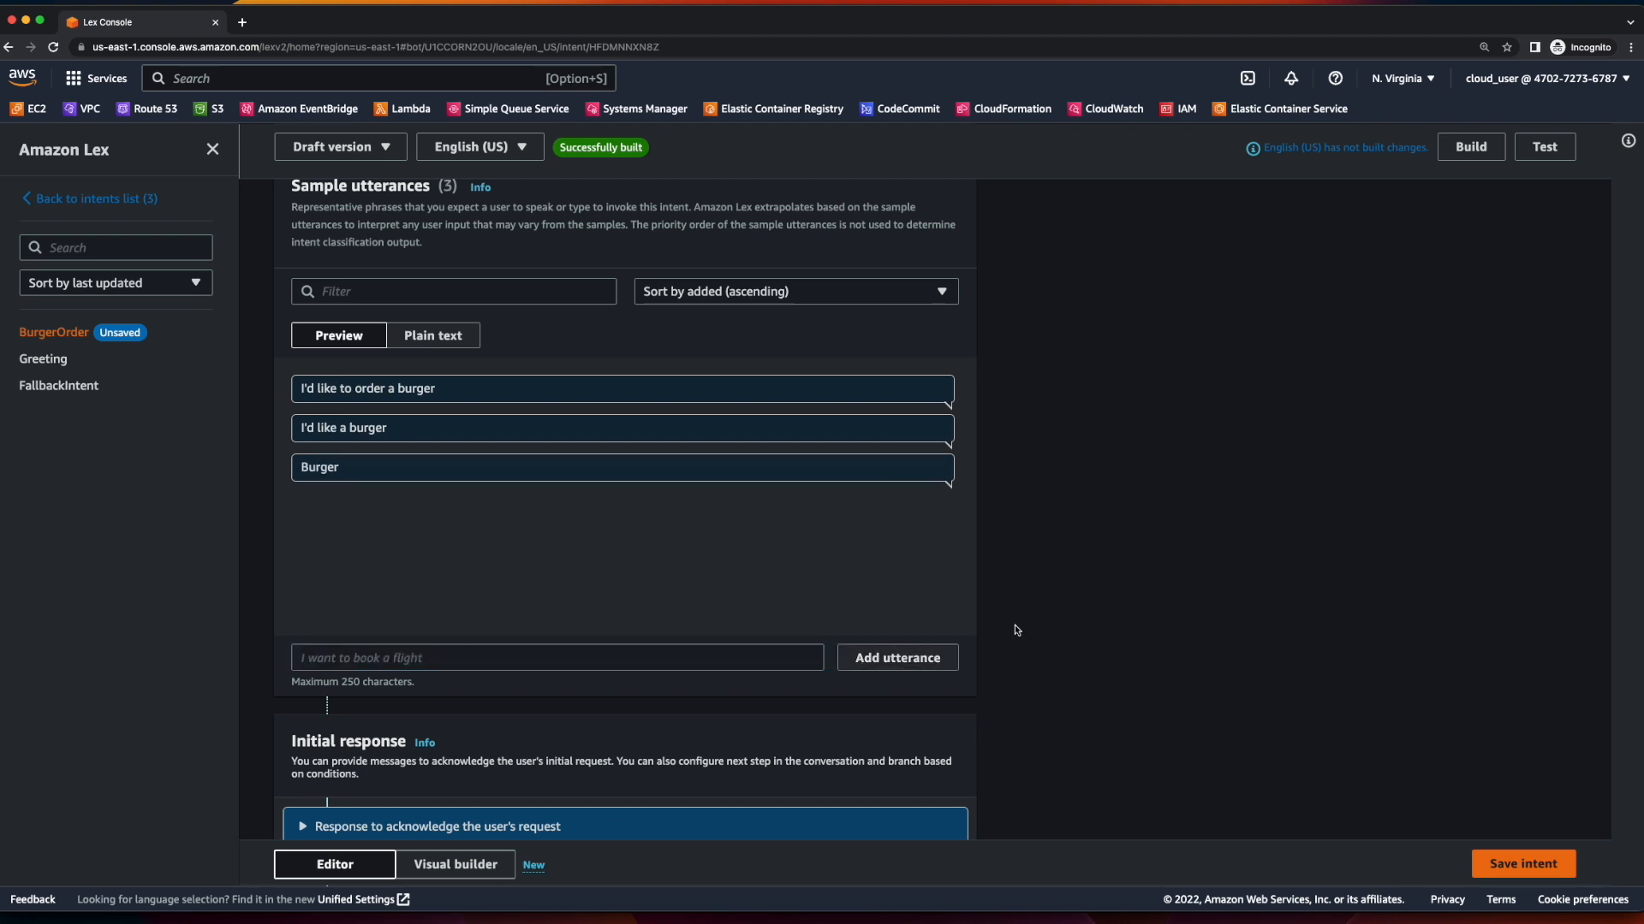
Set the initial response message to "Okay. I can help you order a burger." and save the intent.
scroll(1016, 630, down, 5)
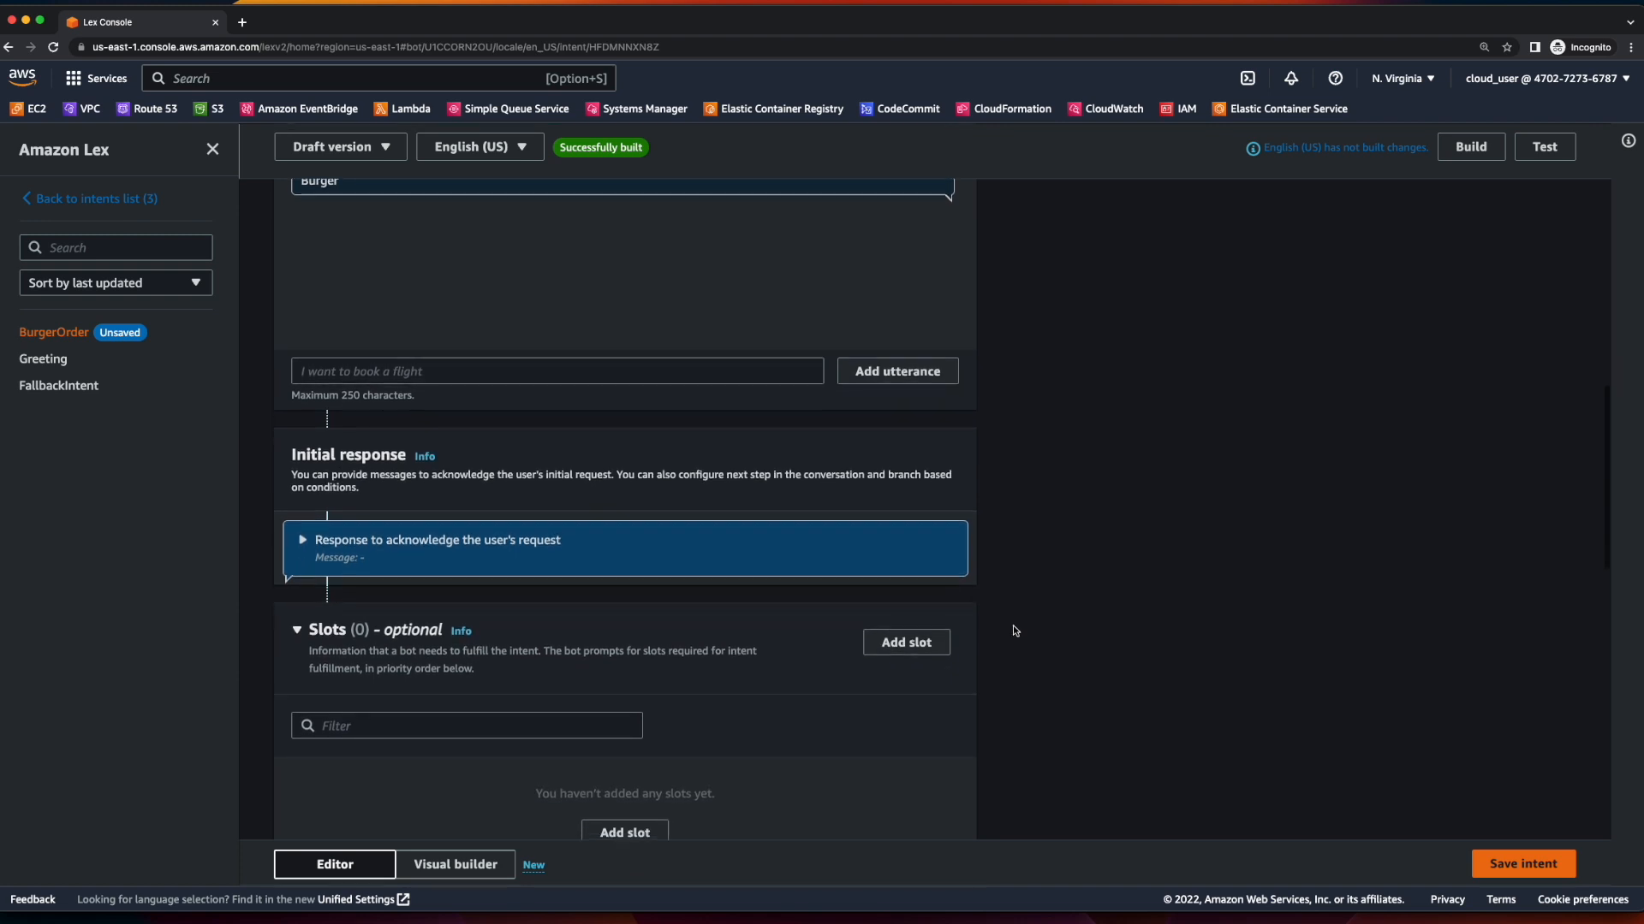
click(307, 545)
scroll(306, 544, down, 2)
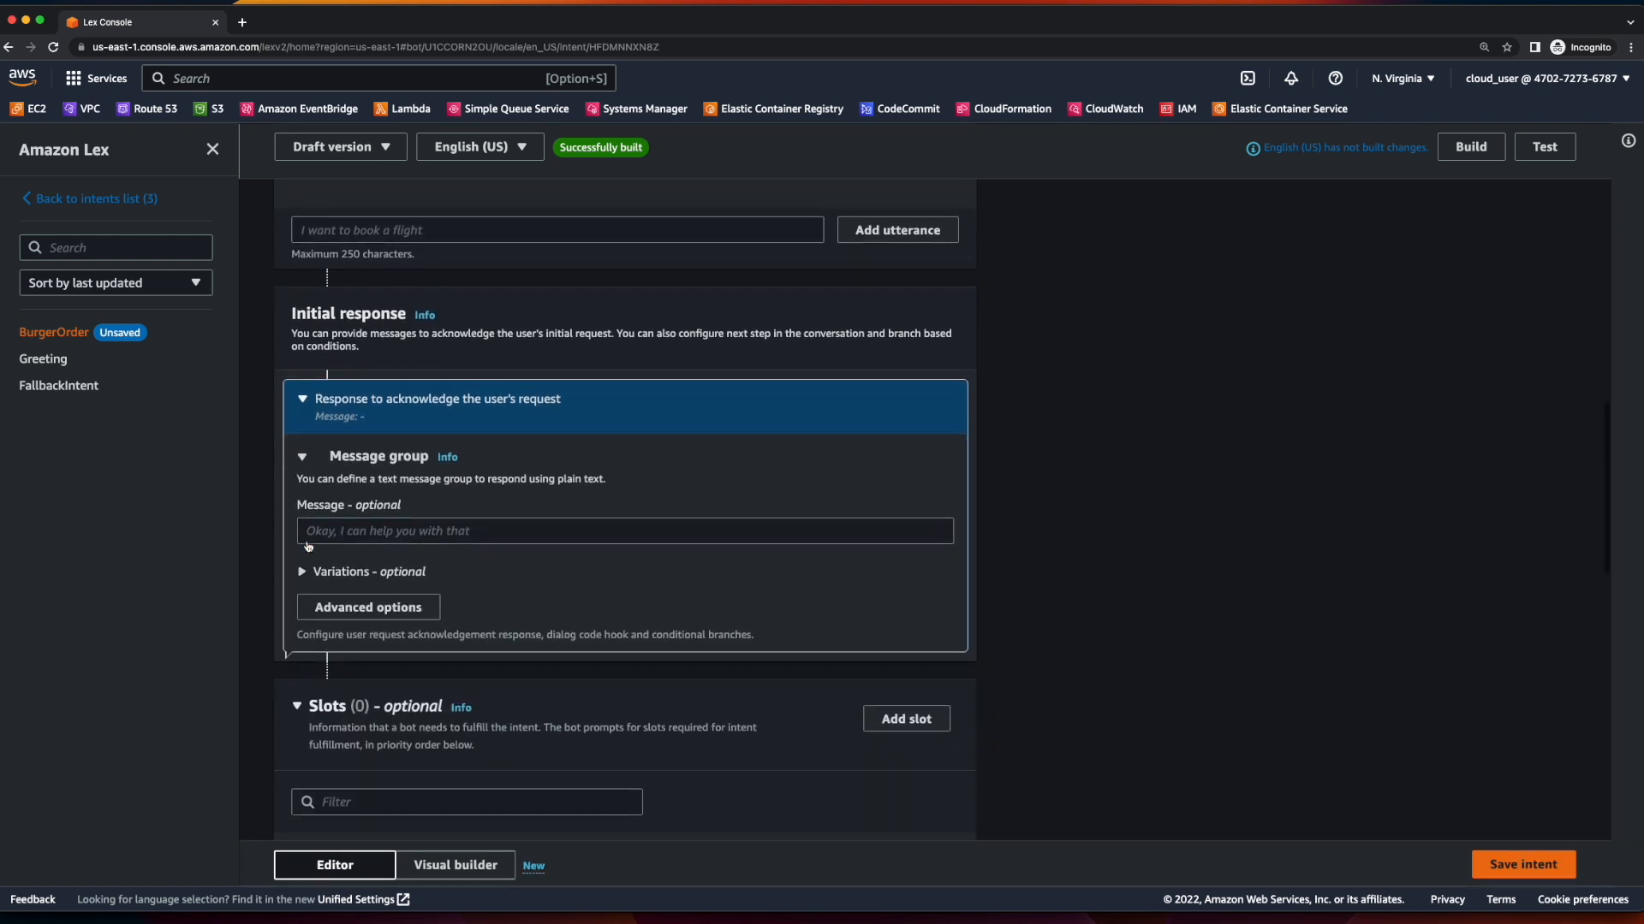
click(617, 523)
text(Okay. I can help you order a burger.)
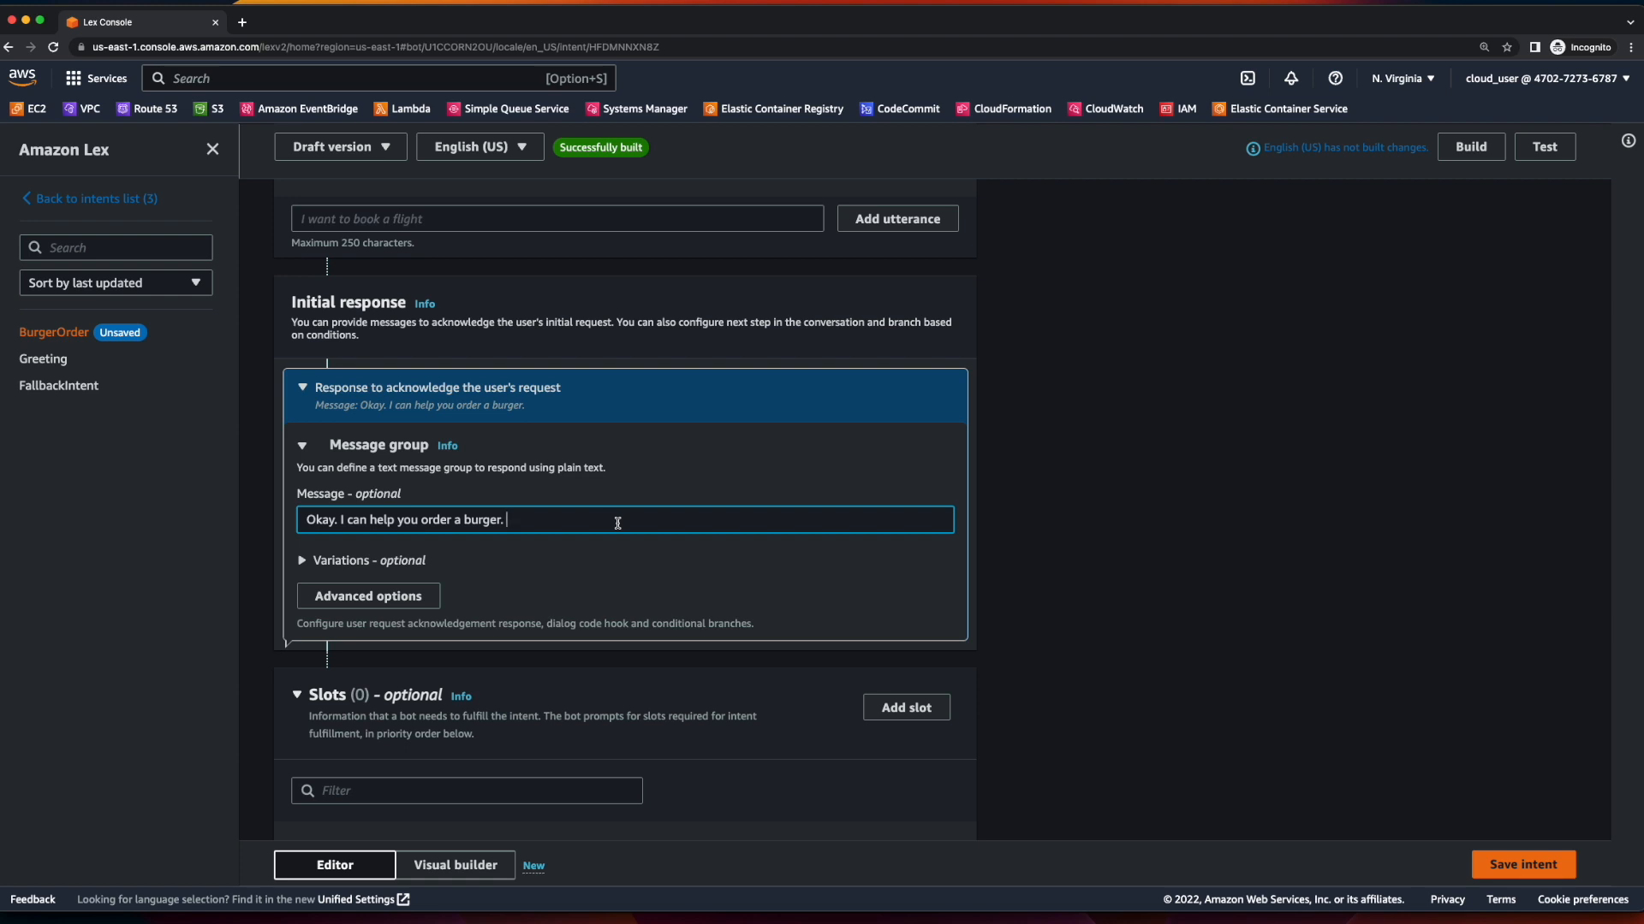
scroll(617, 523, down, 8)
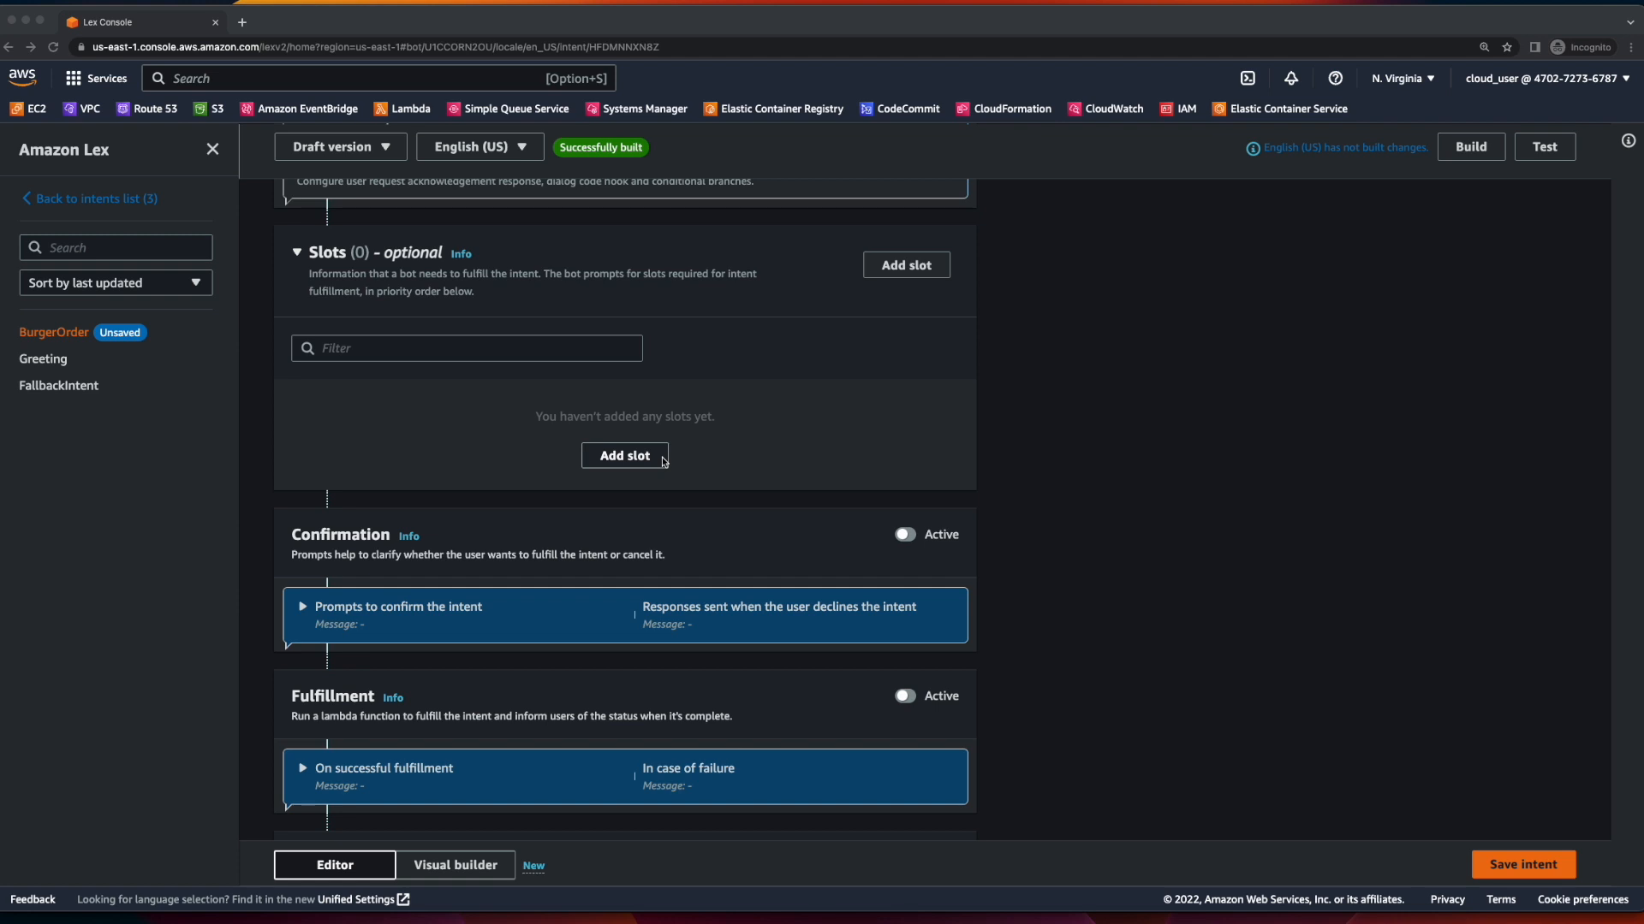
click(1510, 864)
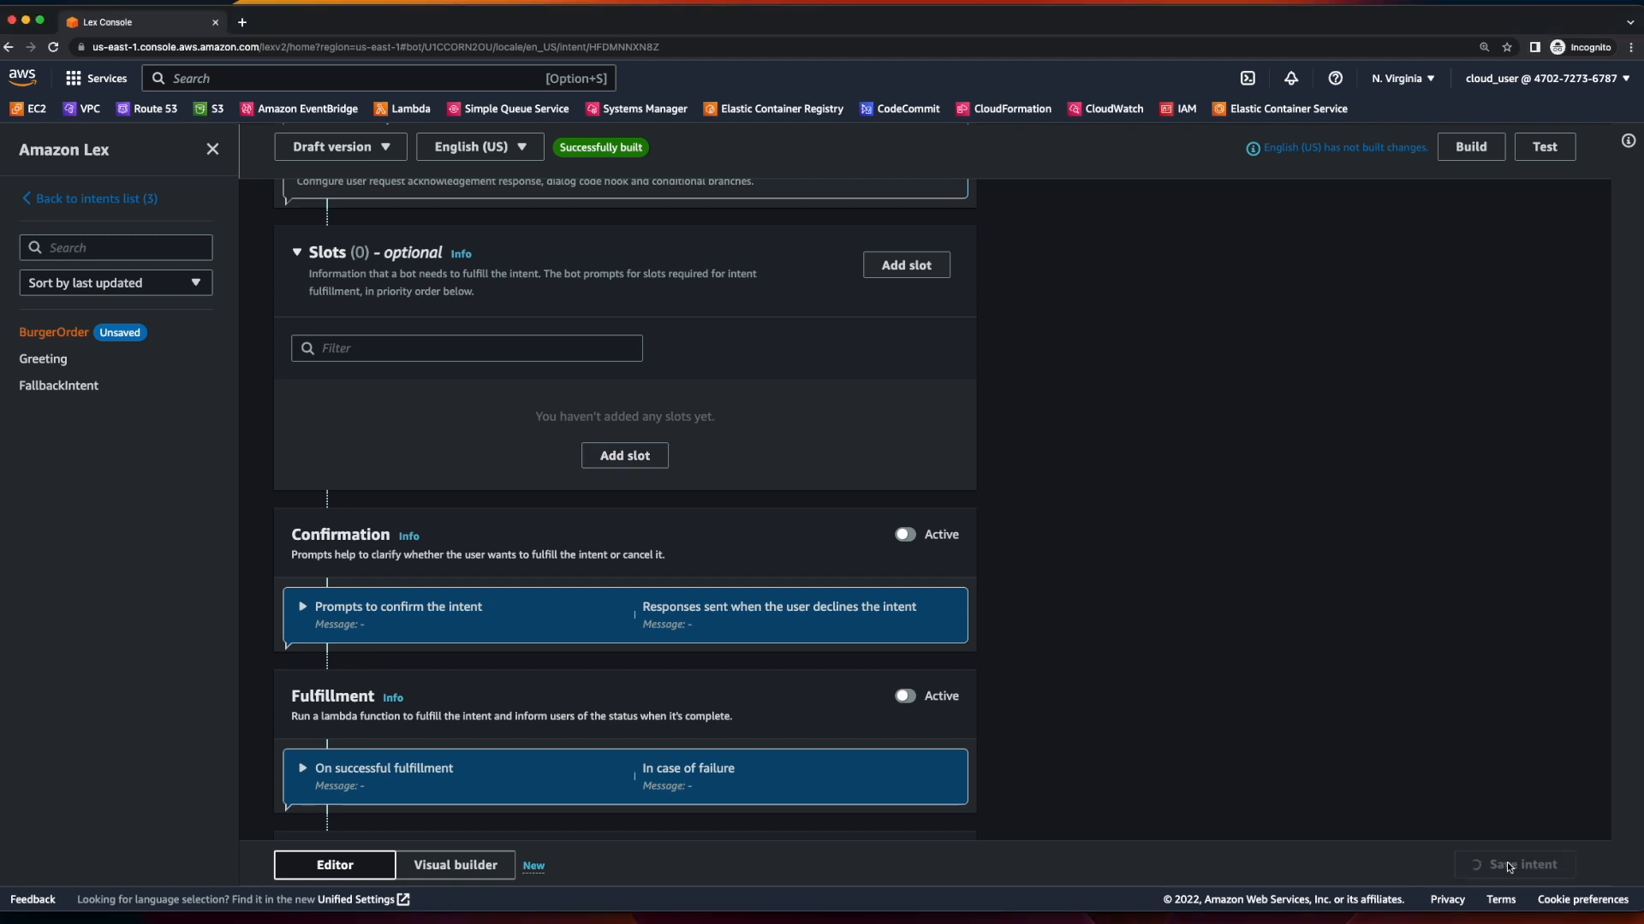
Go to the bot's slot types and add a blank slot type named BurgerSizes.
click(27, 201)
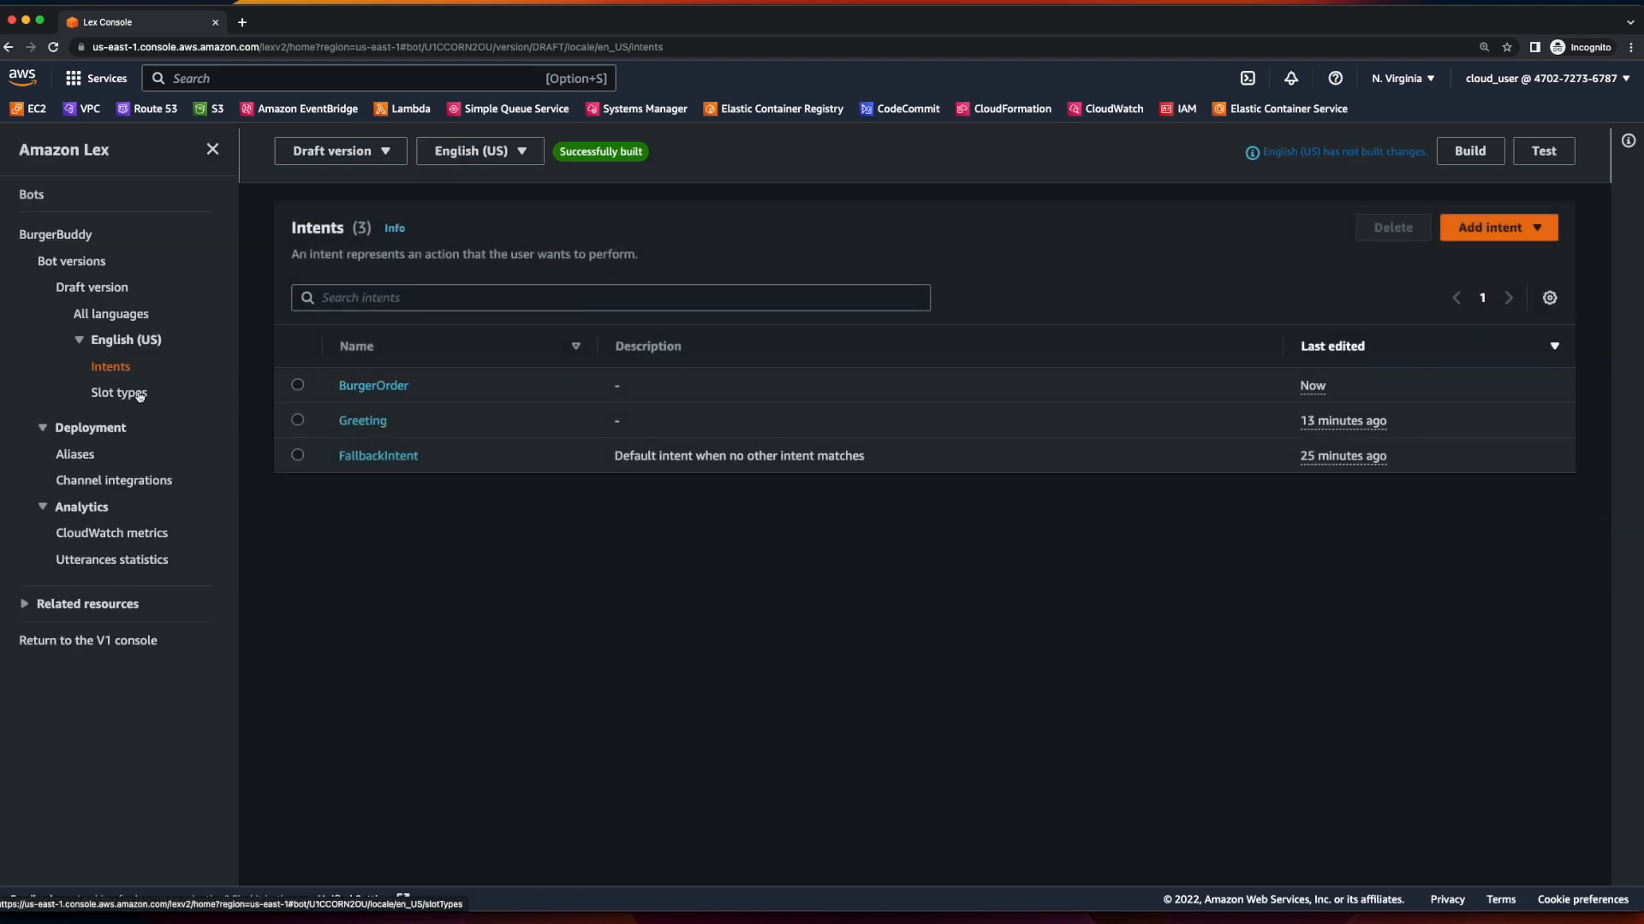
click(139, 395)
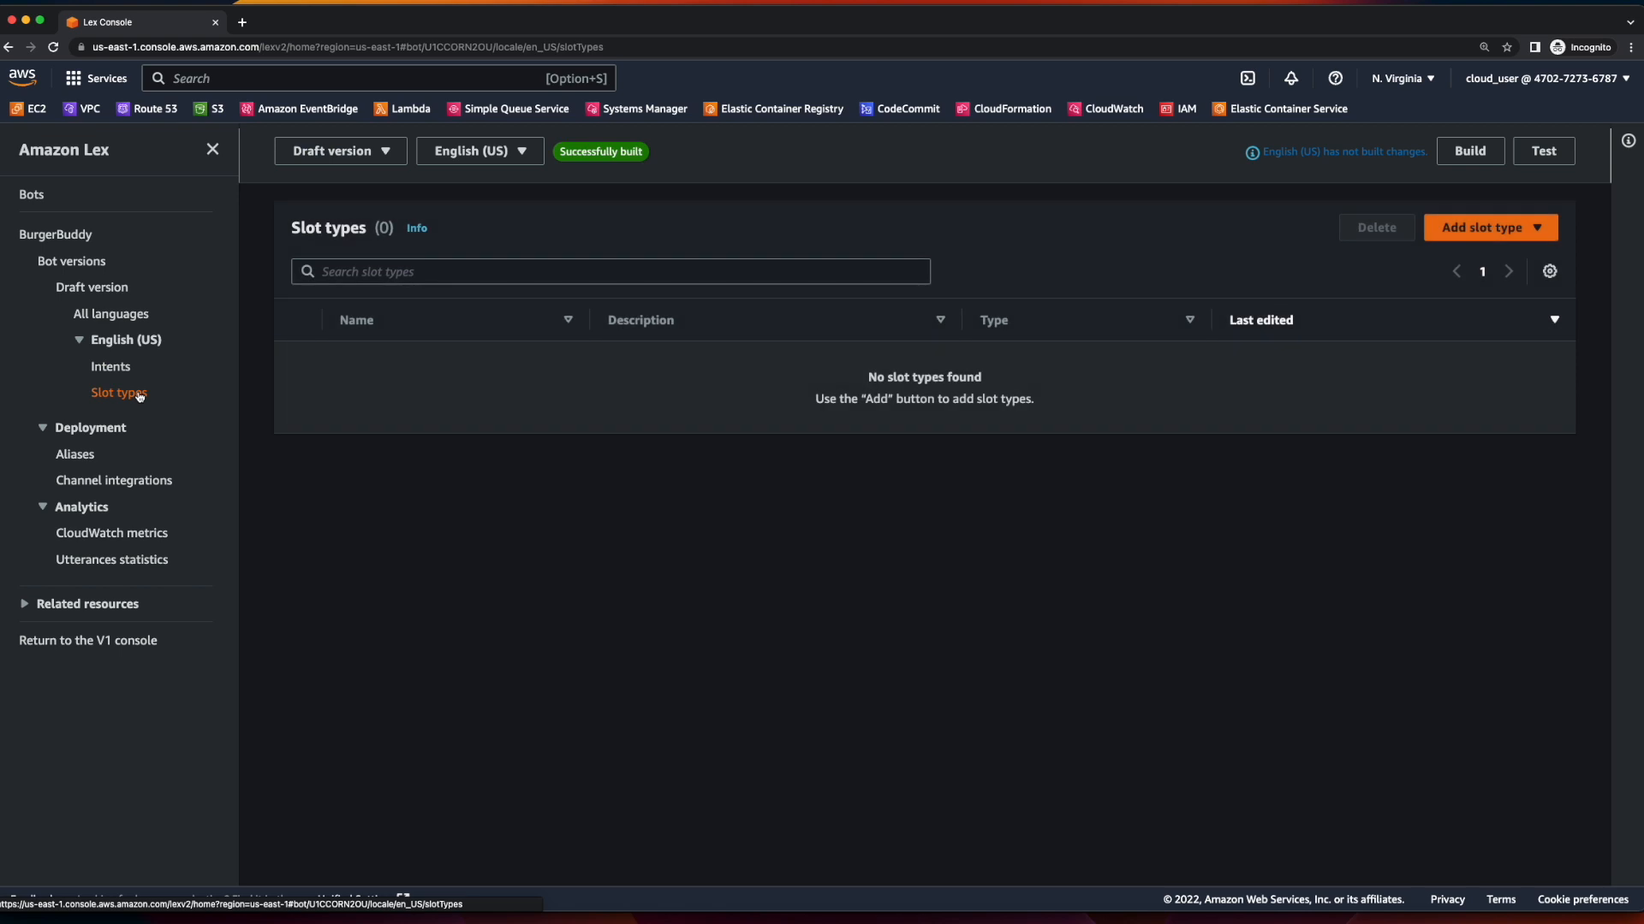
click(1516, 229)
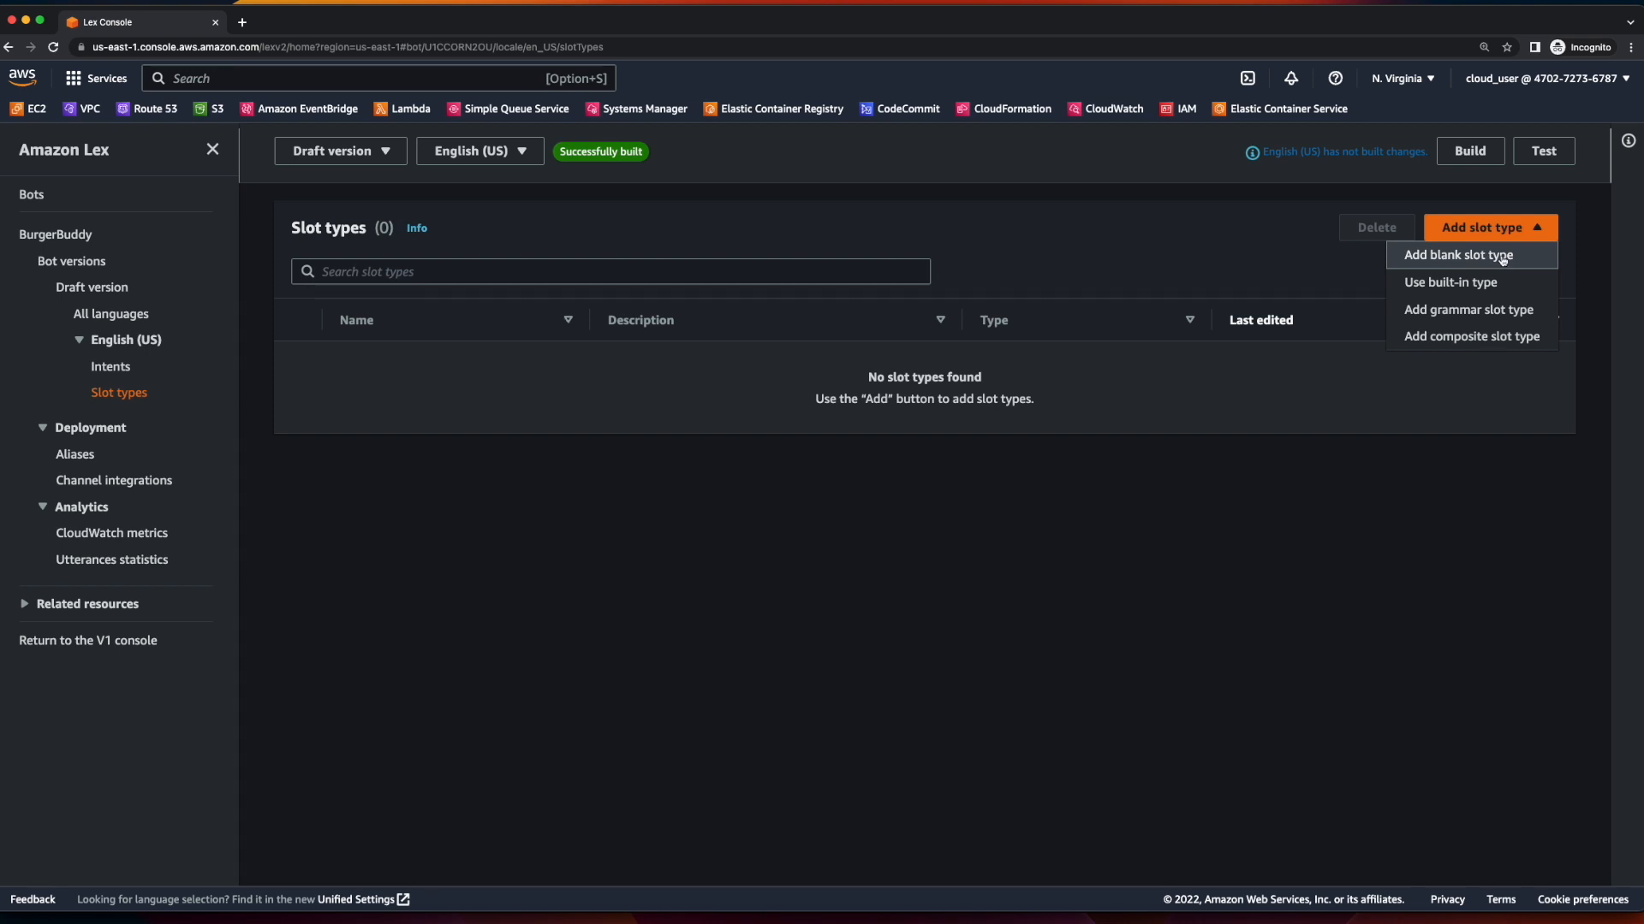
click(1502, 259)
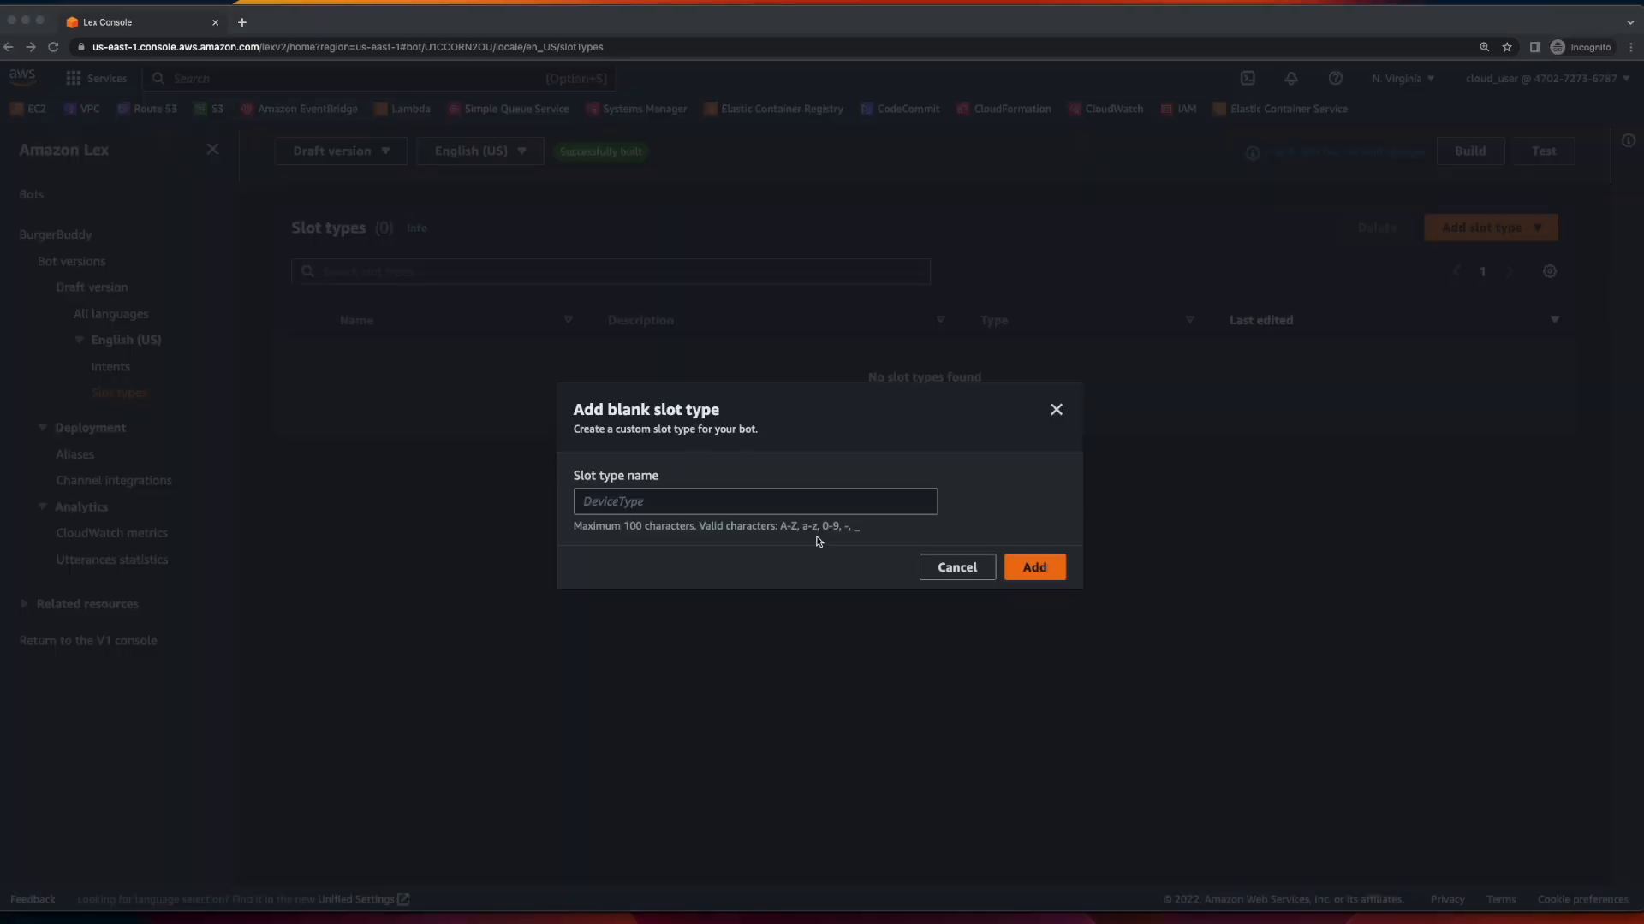
text(BurgerSizes)
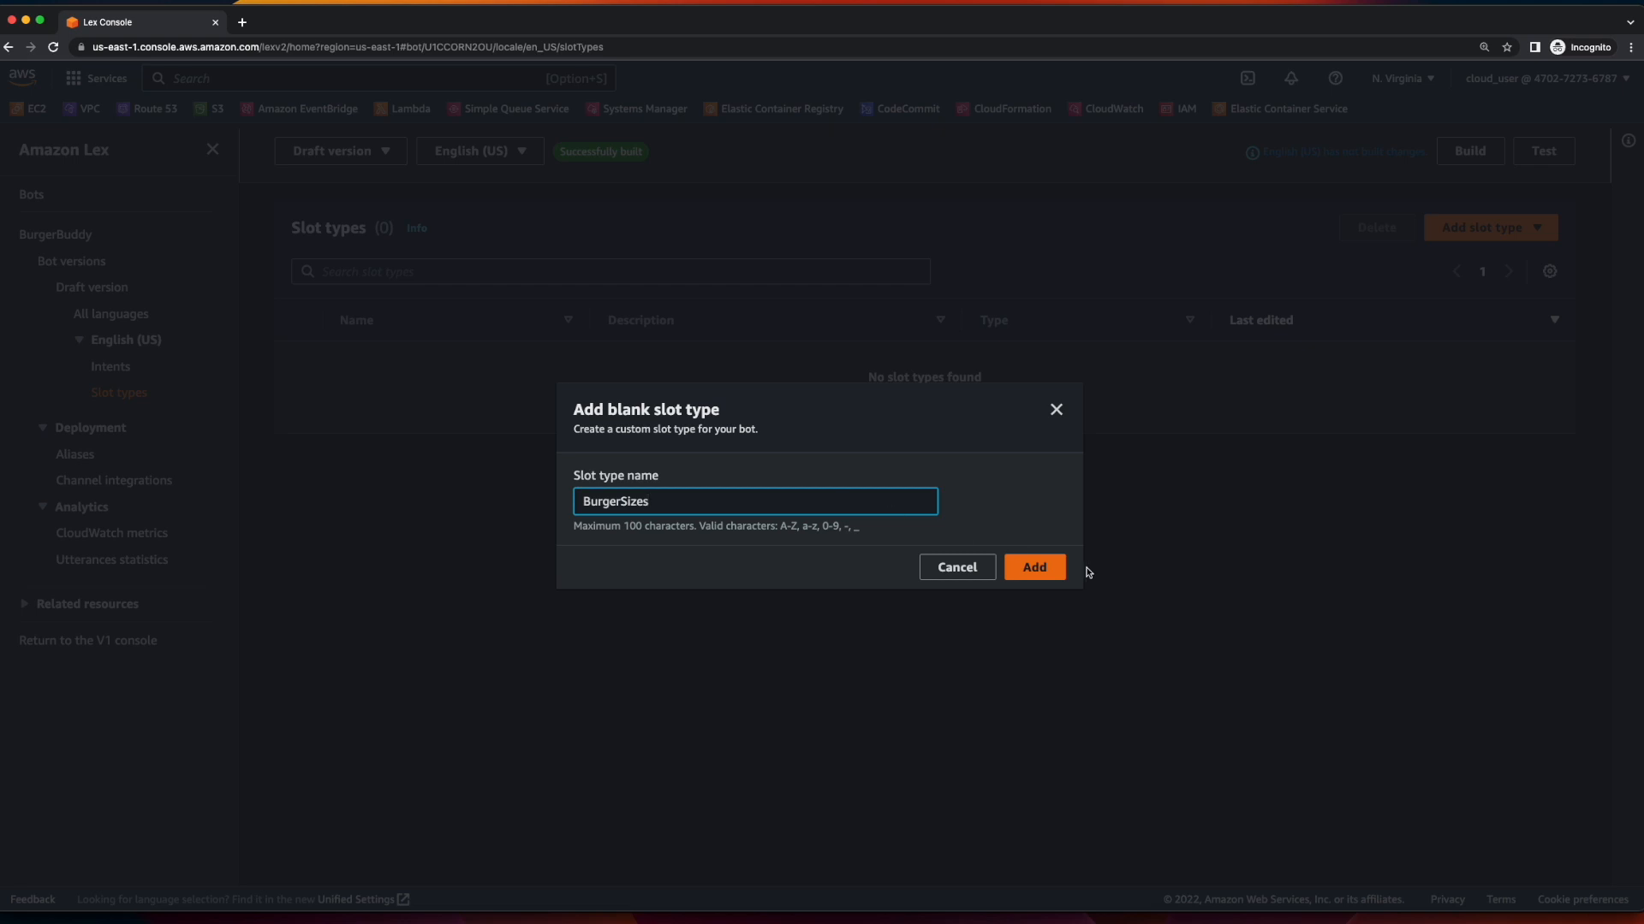
click(1037, 570)
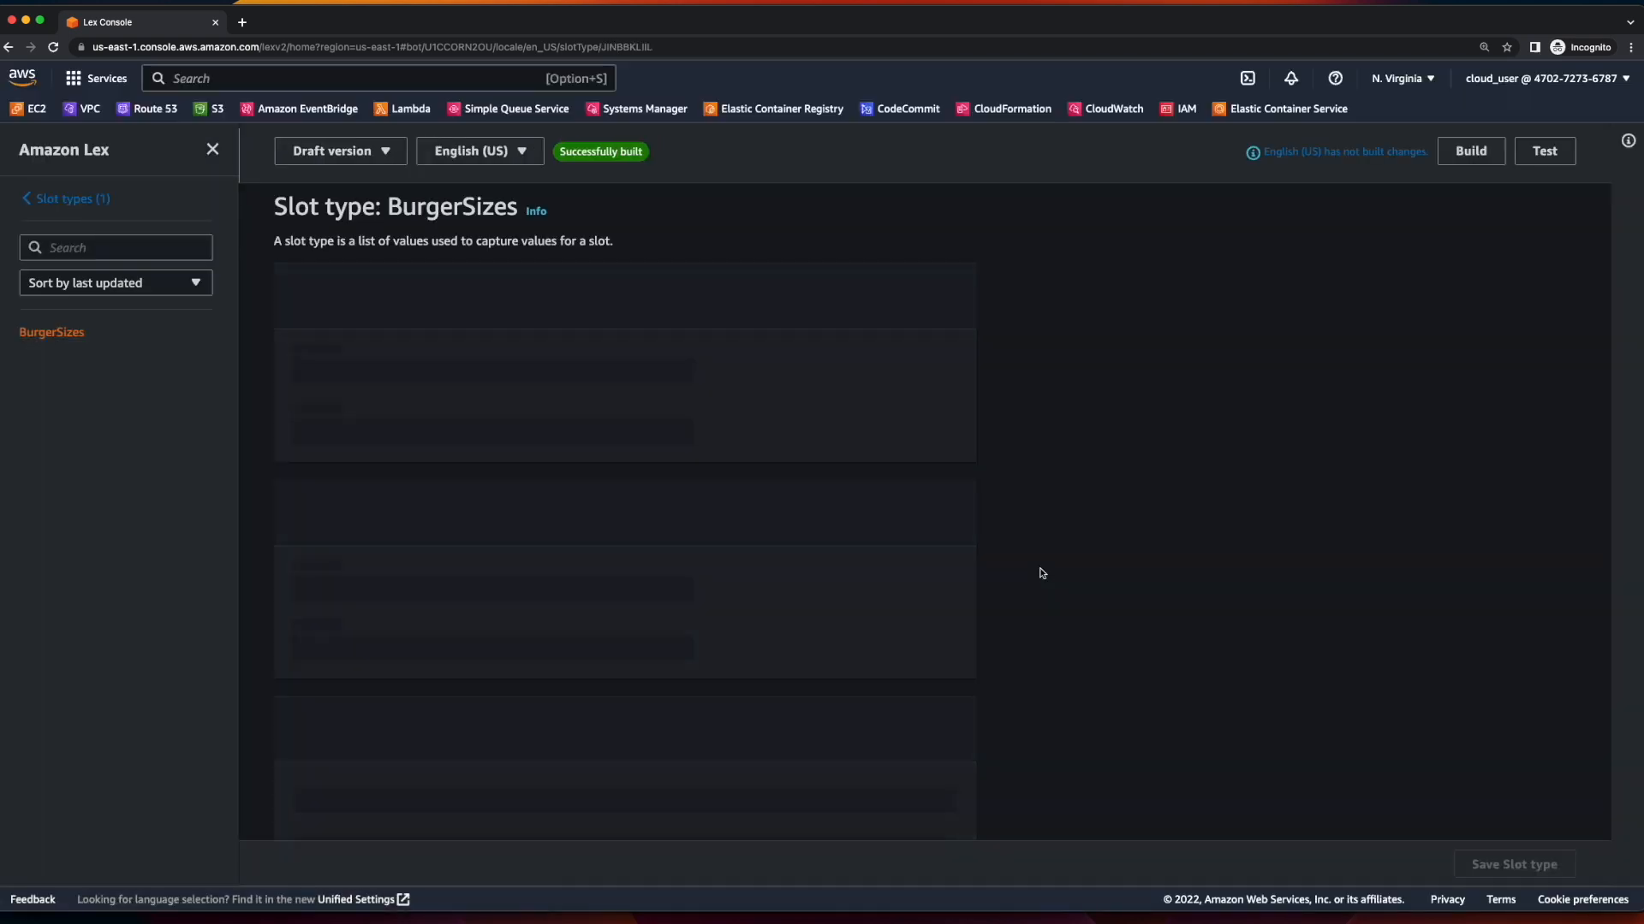
Add the values Single, Double and Triple to the BurgerSizes slot type and save it.
click(750, 734)
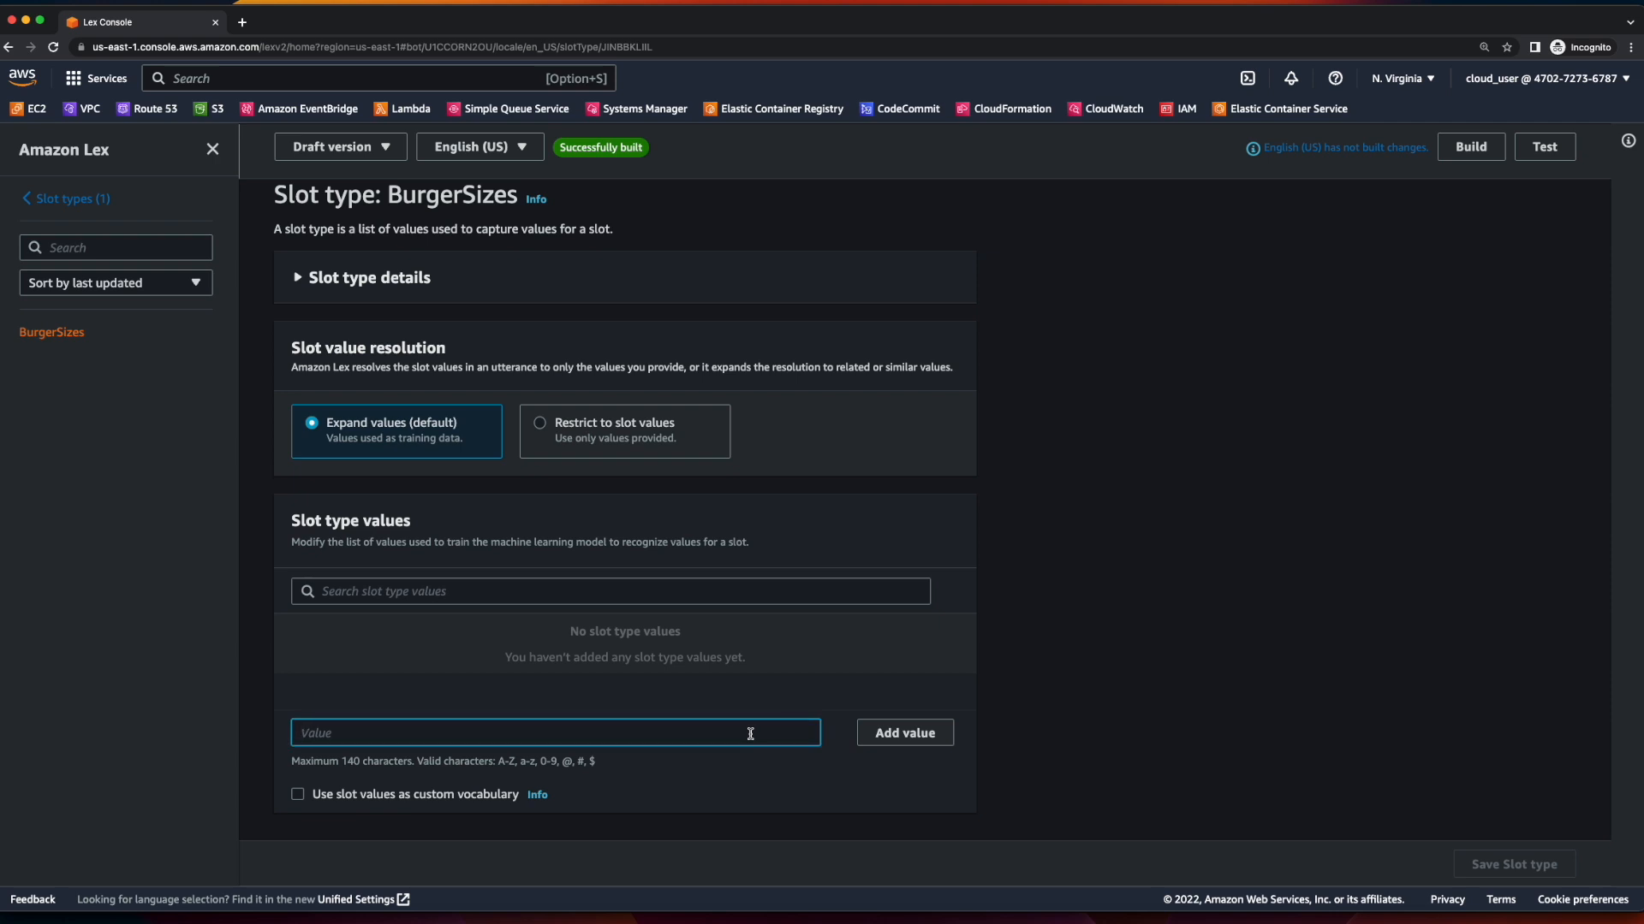
text(Single)
click(890, 734)
click(626, 732)
text(Double)
click(954, 733)
click(623, 737)
text(Triple)
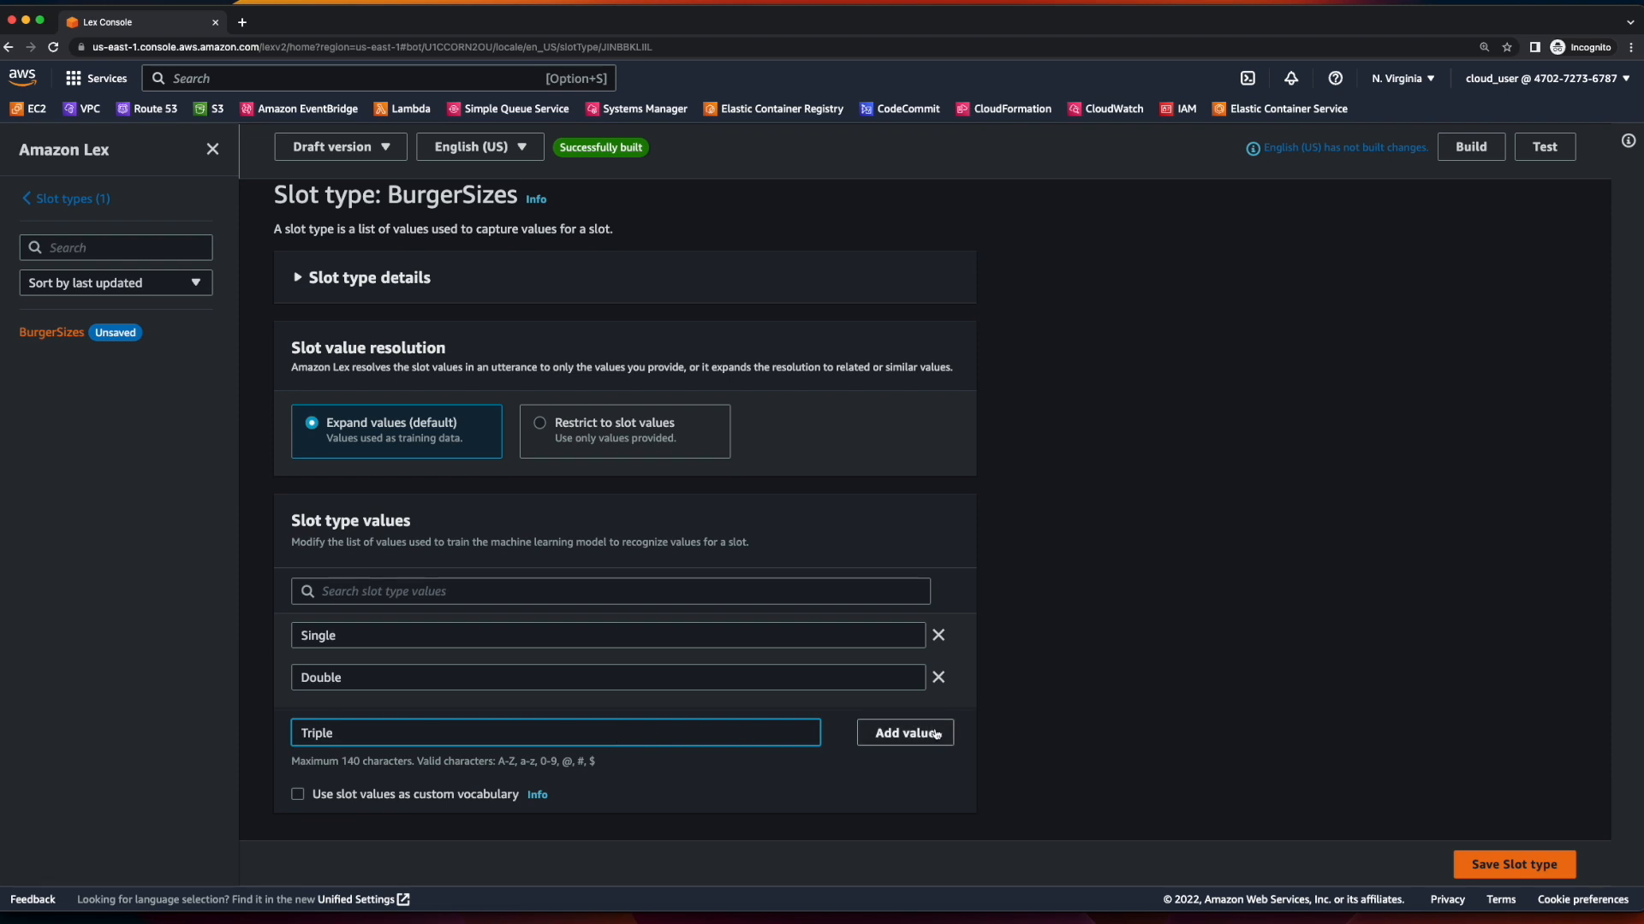
click(937, 733)
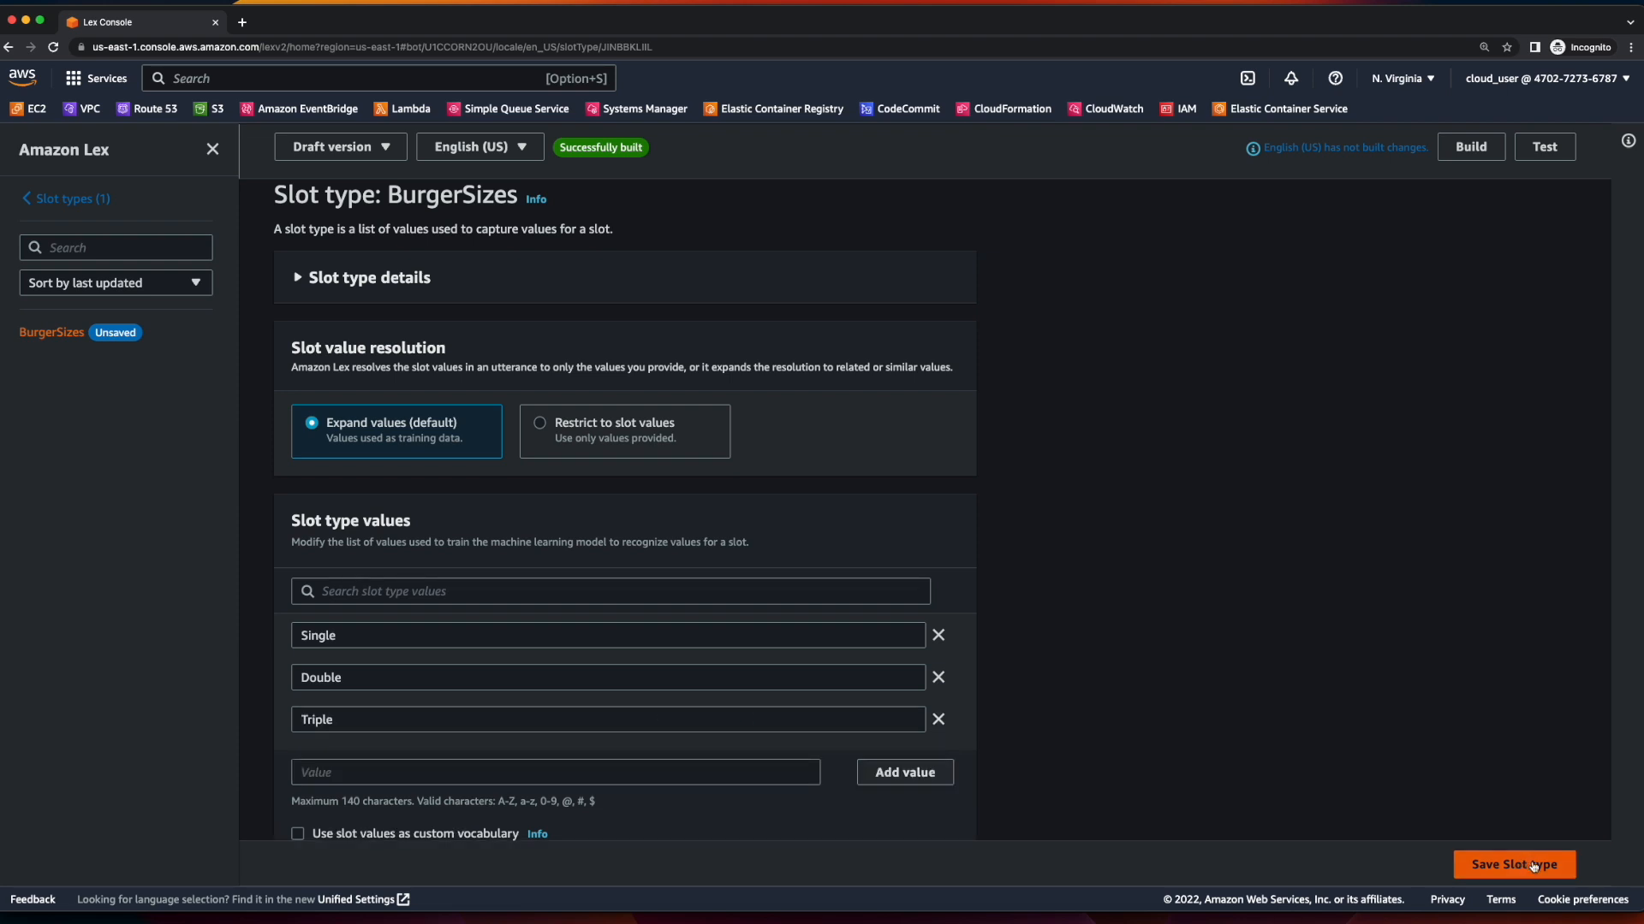
click(1534, 866)
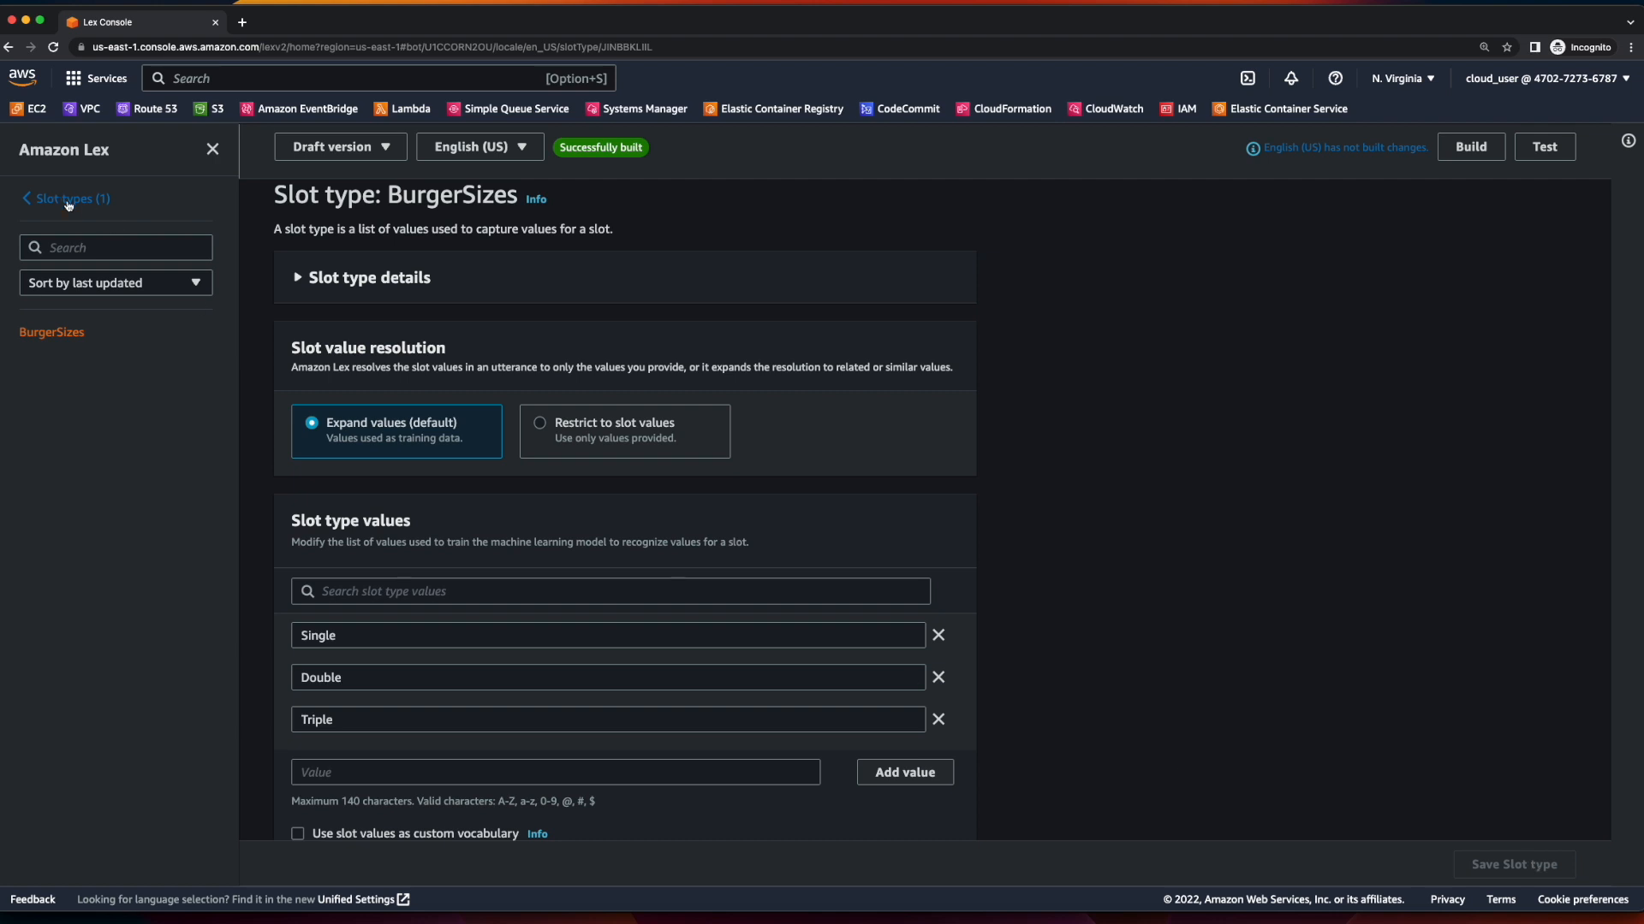
Go back to the bot's intents and open the BurgerOrder intent.
click(68, 203)
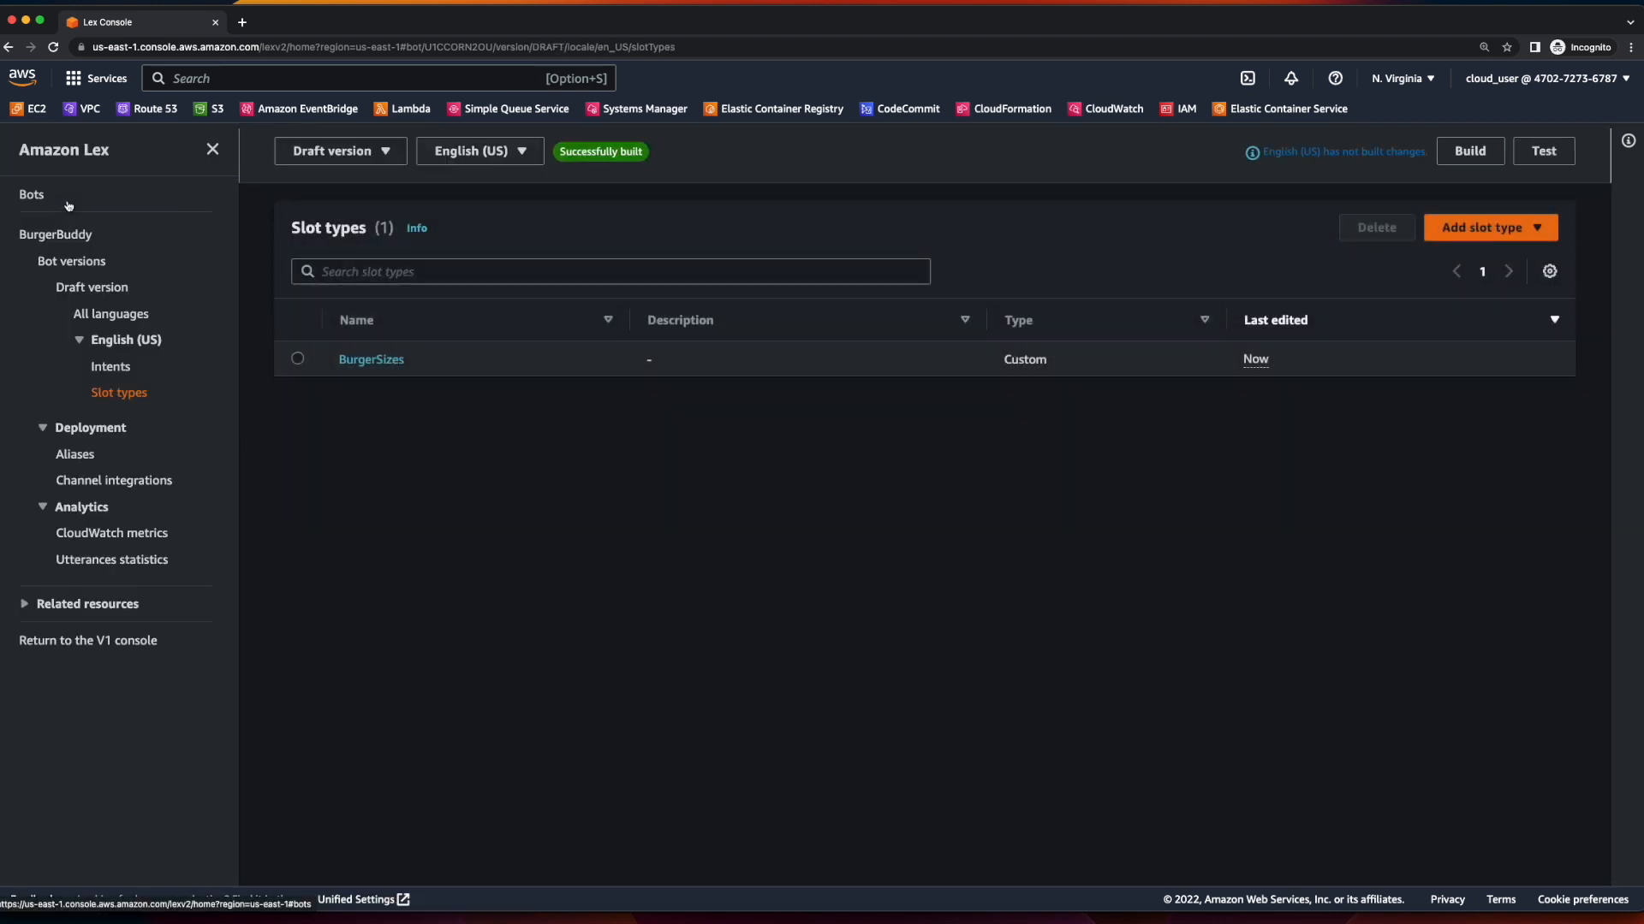
click(119, 369)
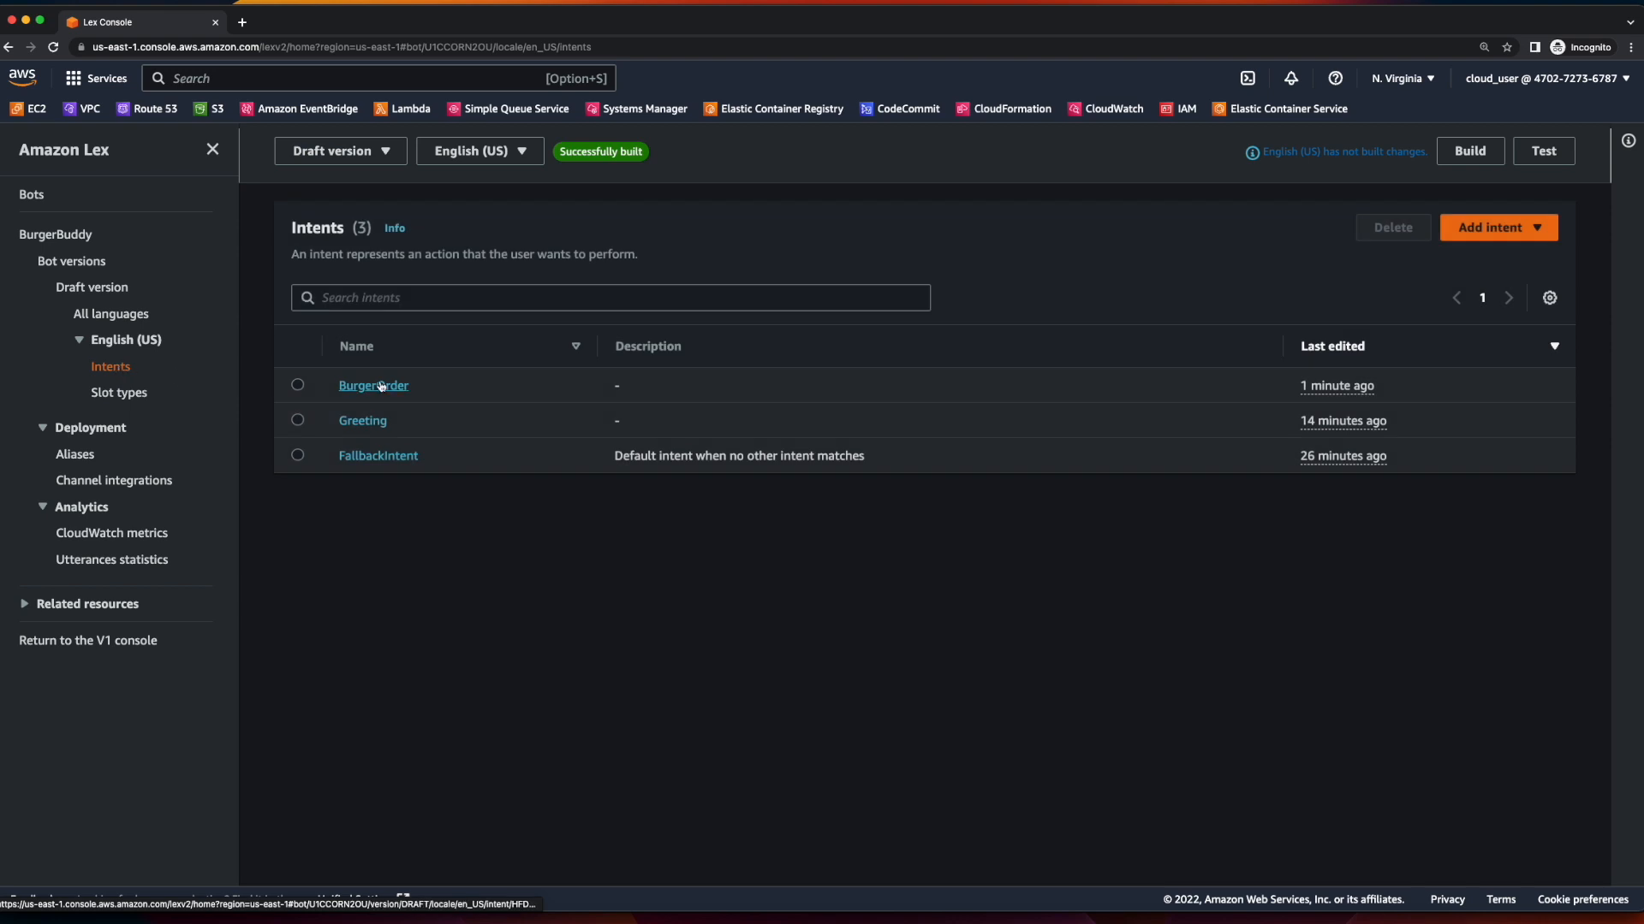
click(378, 382)
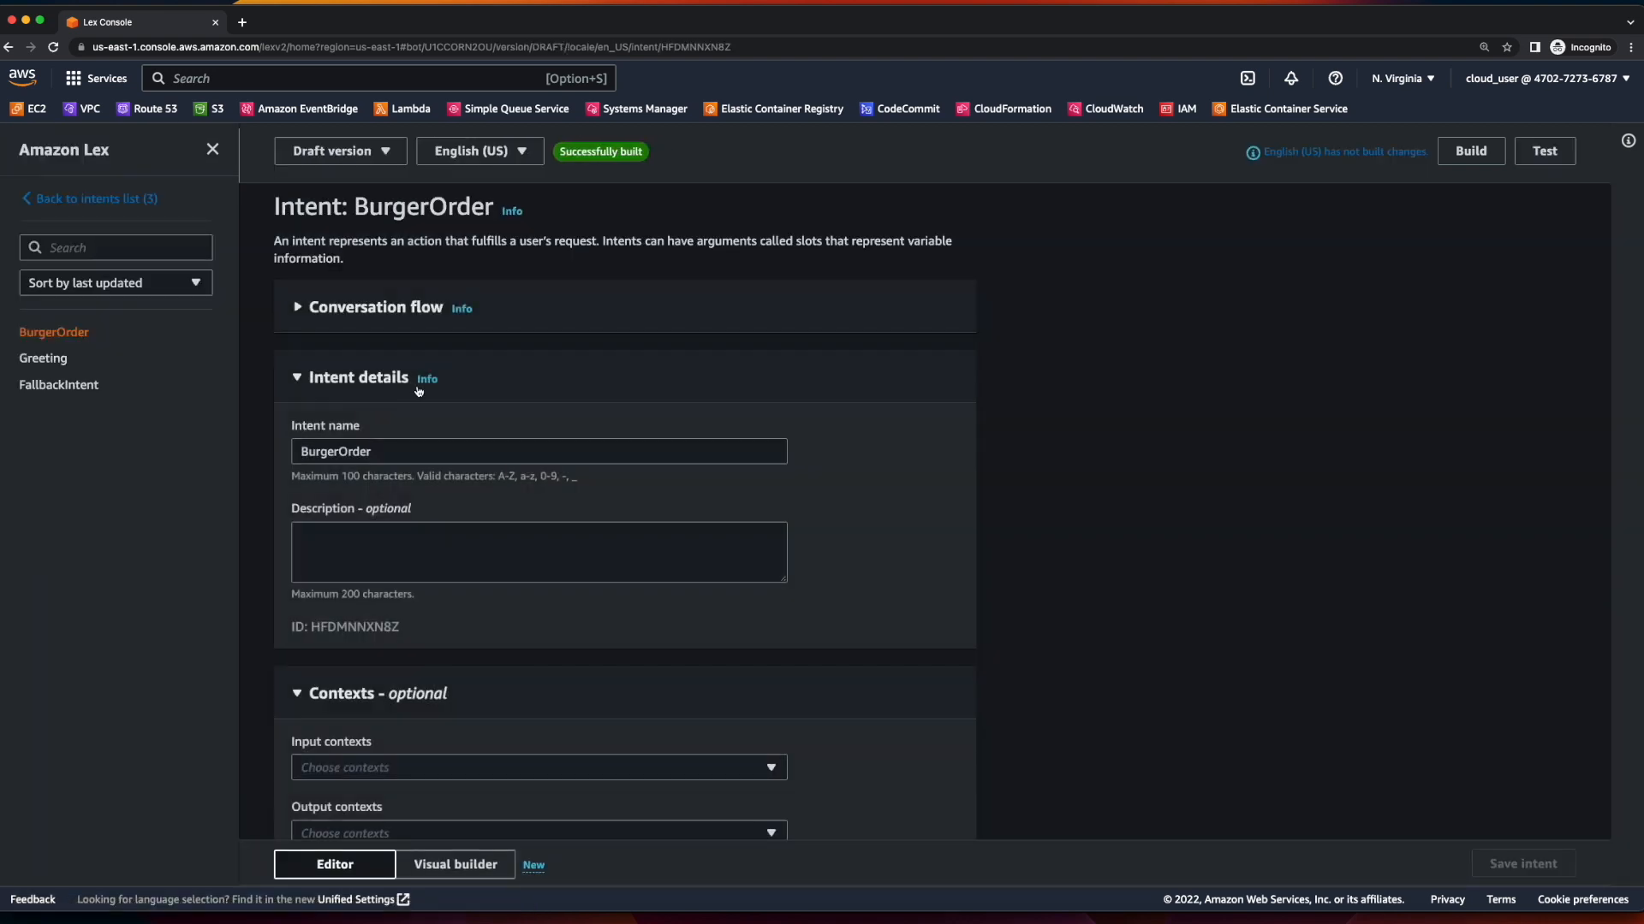
Start a required slot for the BurgerOrder intent, named BurgerSize and using the BurgerSizes slot type.
scroll(419, 391, down, 5)
scroll(419, 390, down, 10)
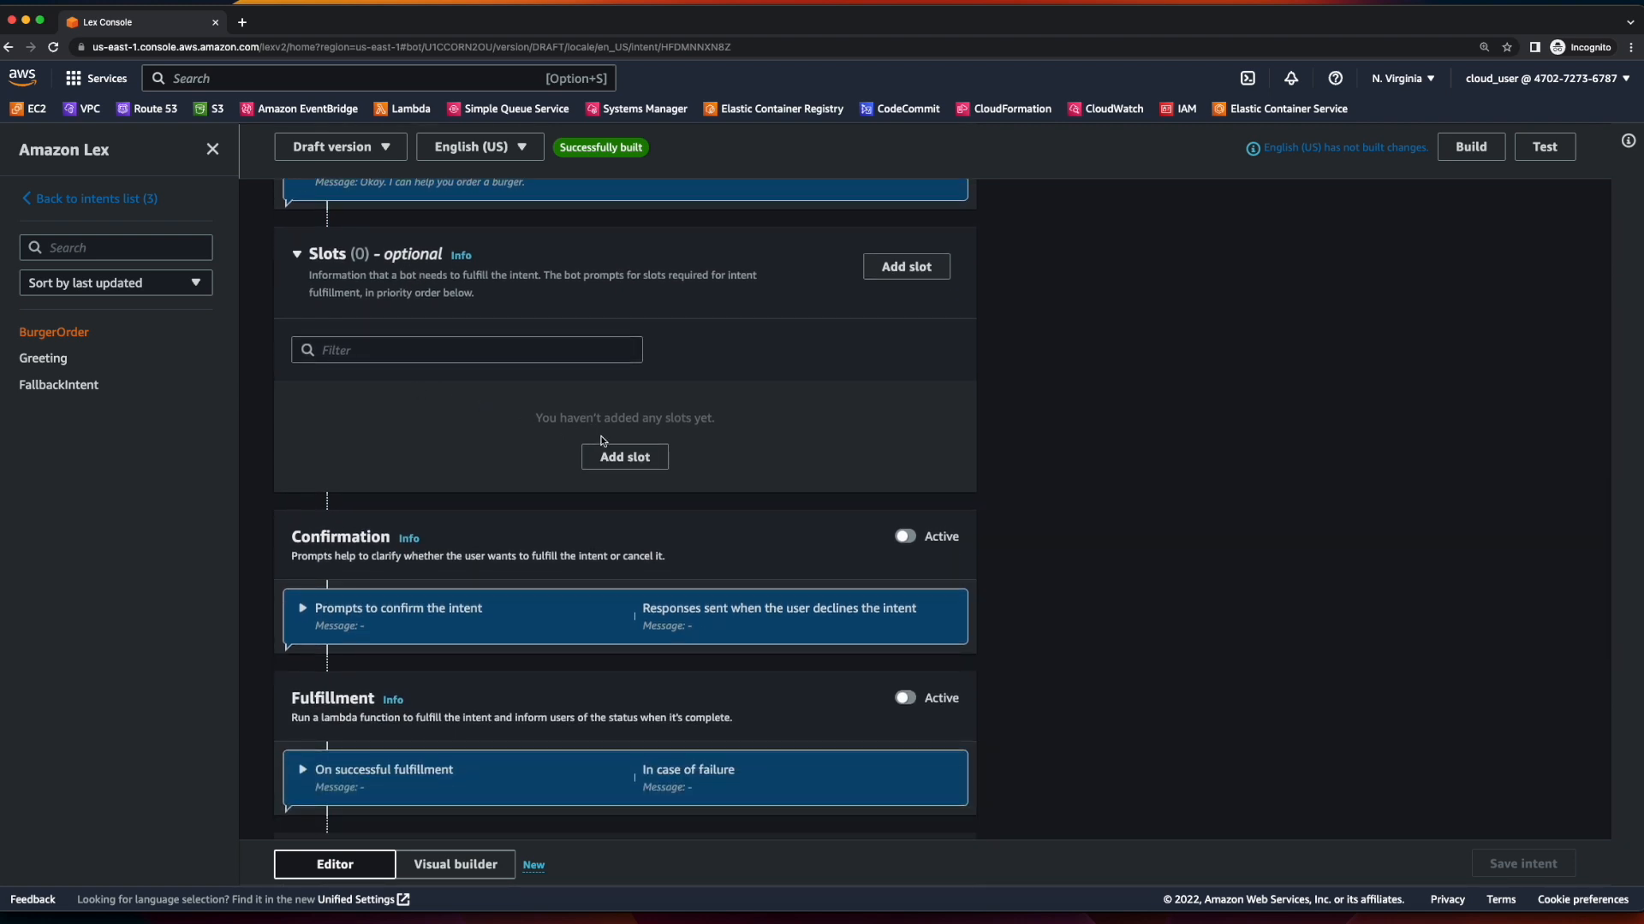
click(626, 458)
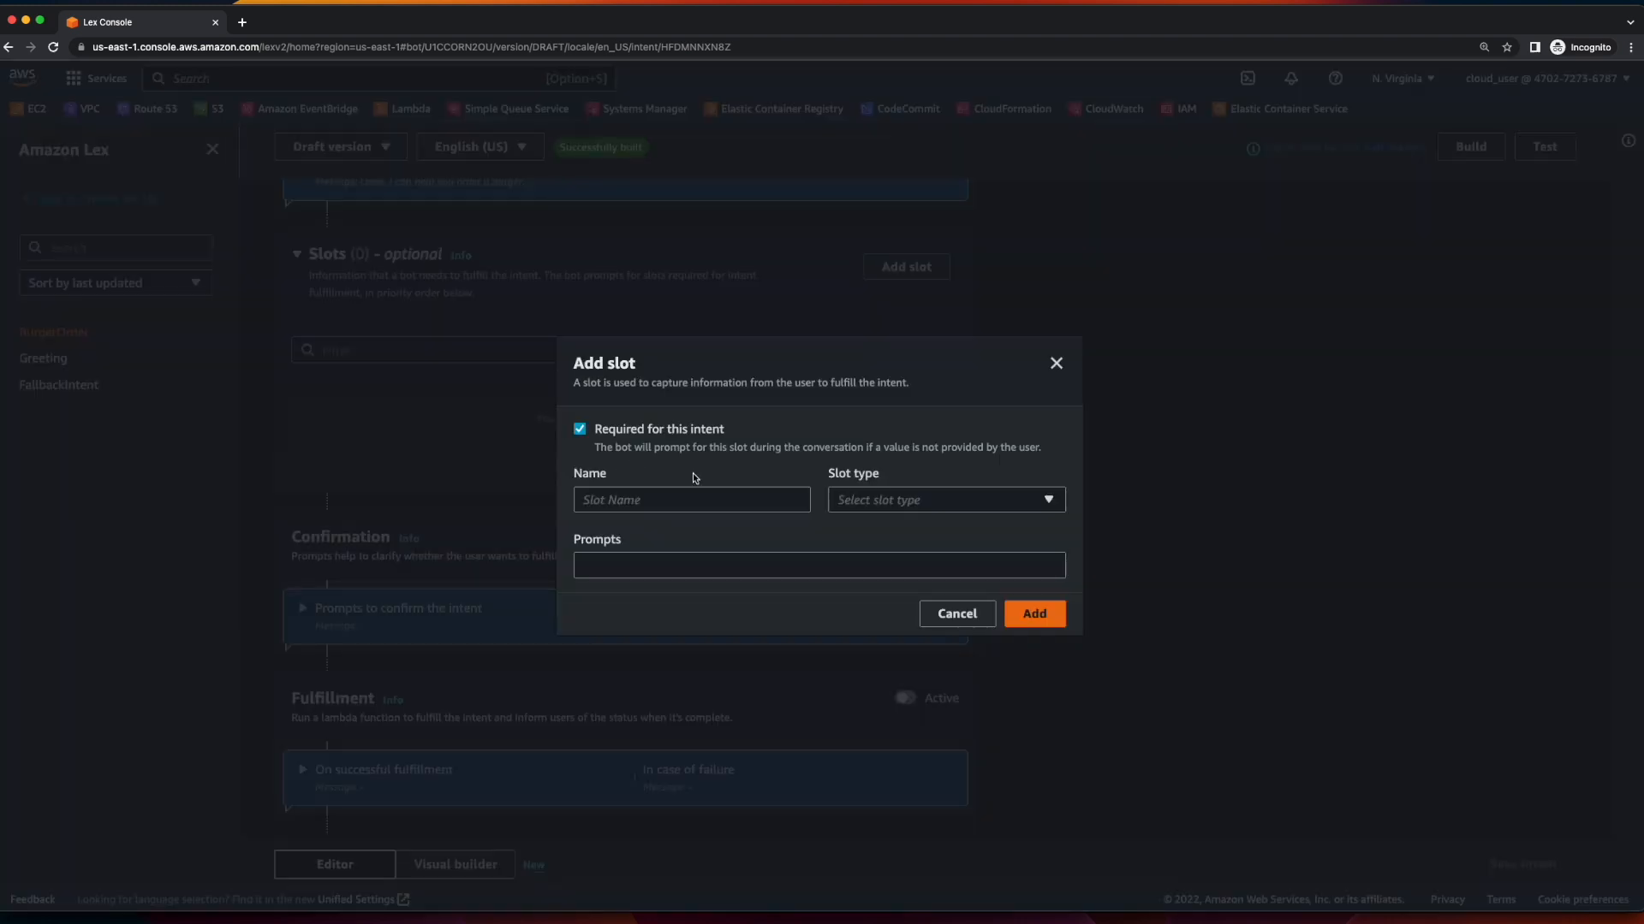
click(878, 505)
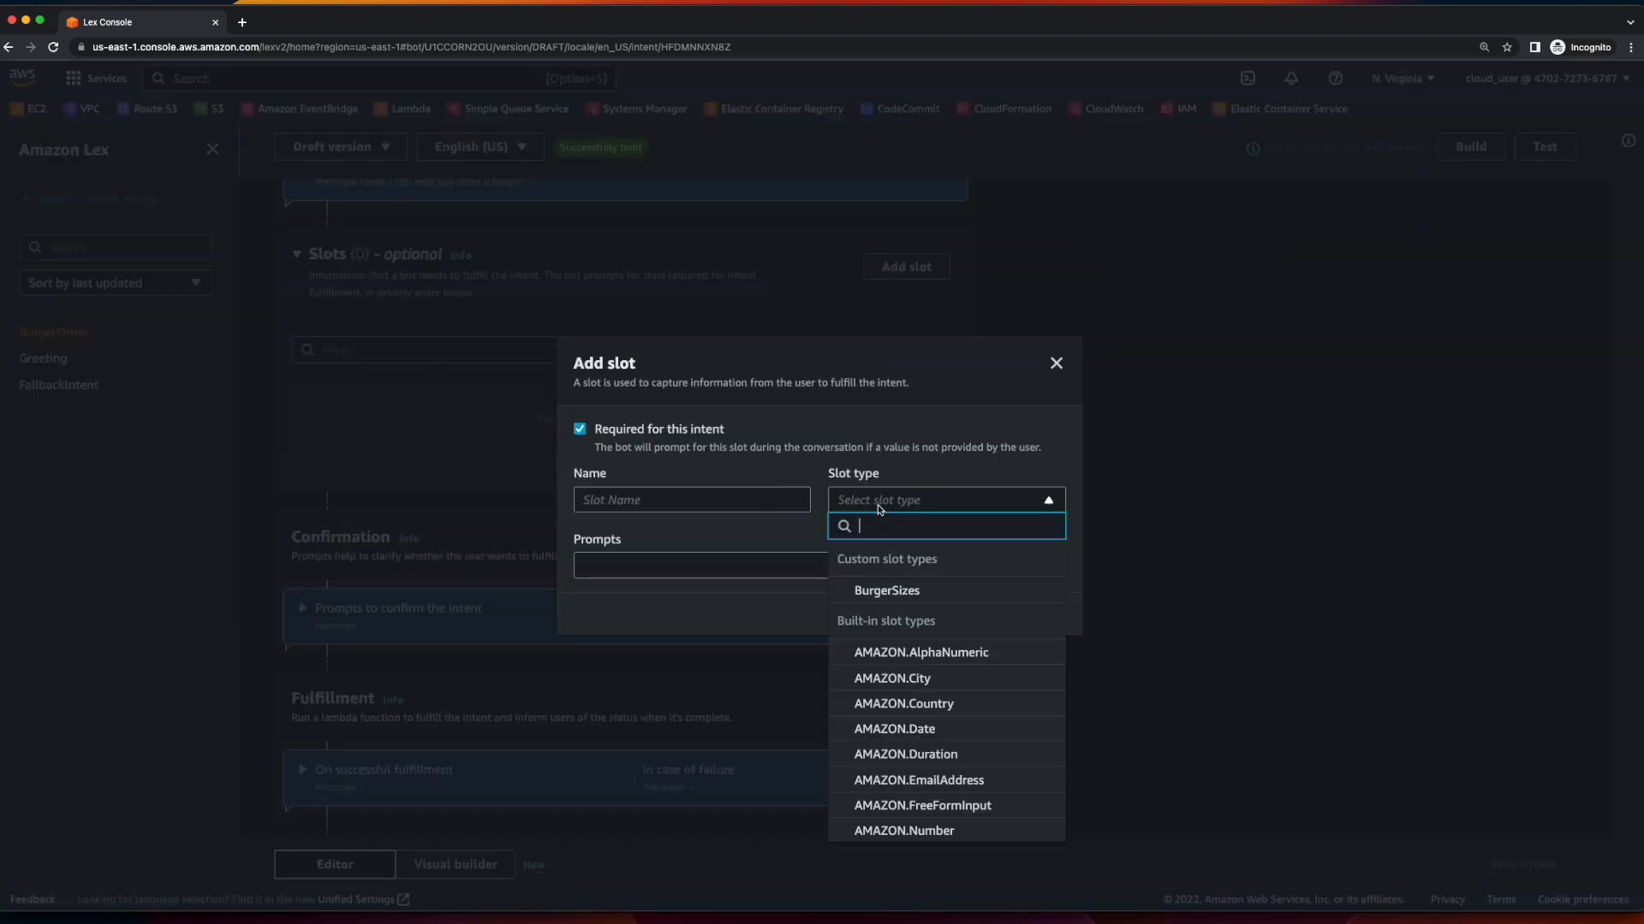
click(894, 592)
click(654, 504)
text(BurgerSize)
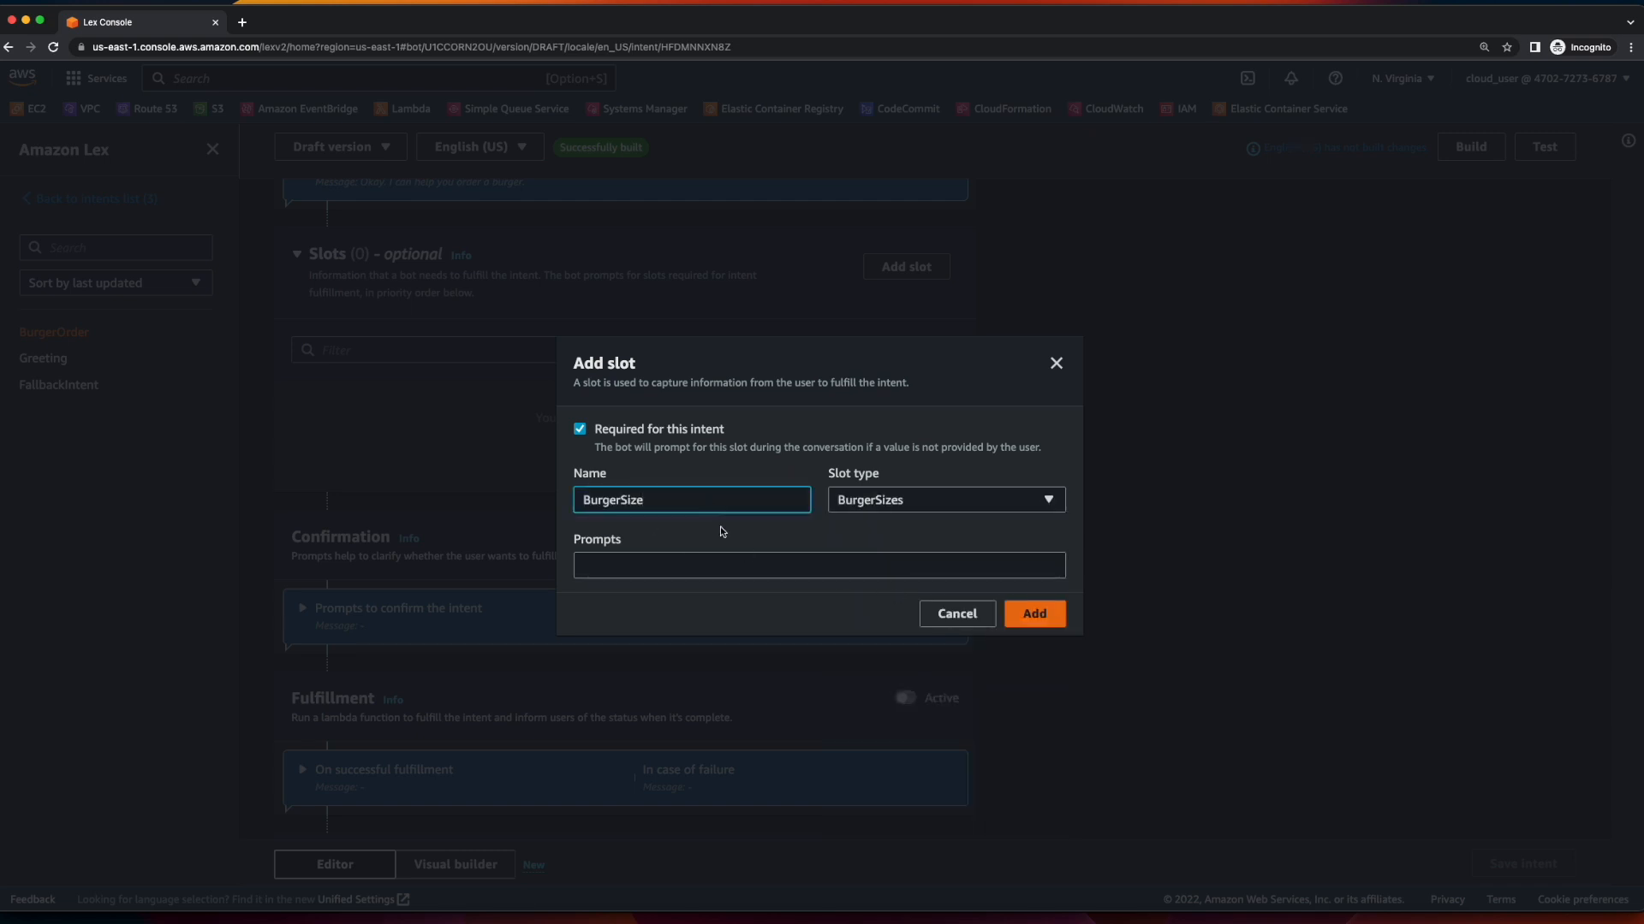
Give the BurgerSize slot the prompt "Which size burger would you like (single, double or triple)?", add it and save the BurgerOrder intent.
click(717, 569)
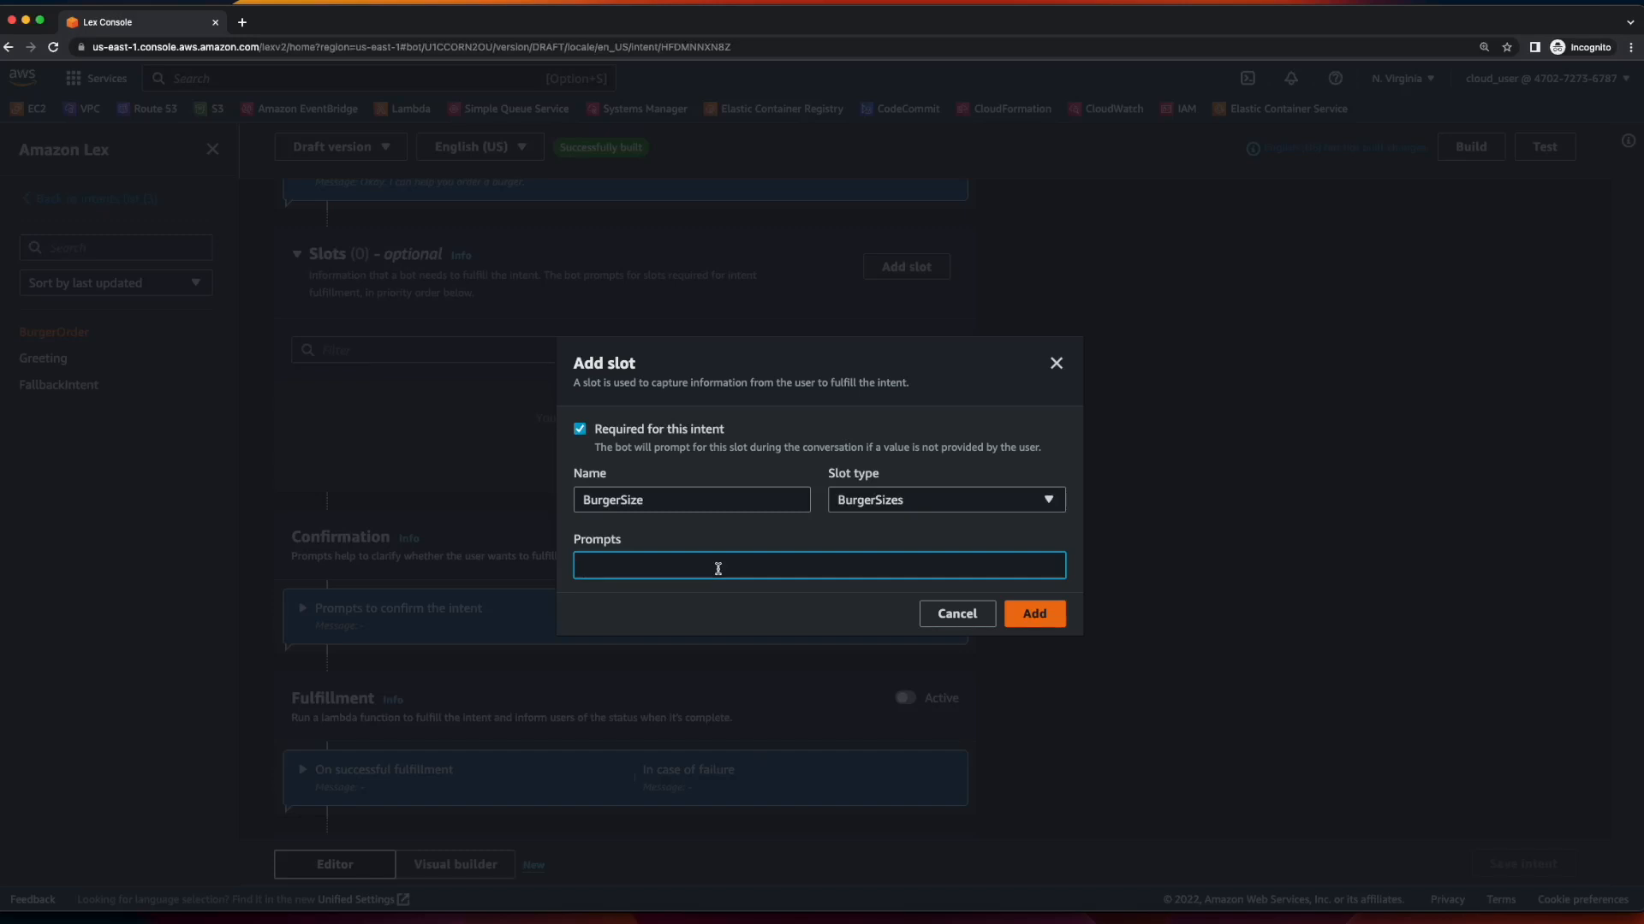
text(Which size burger would you )
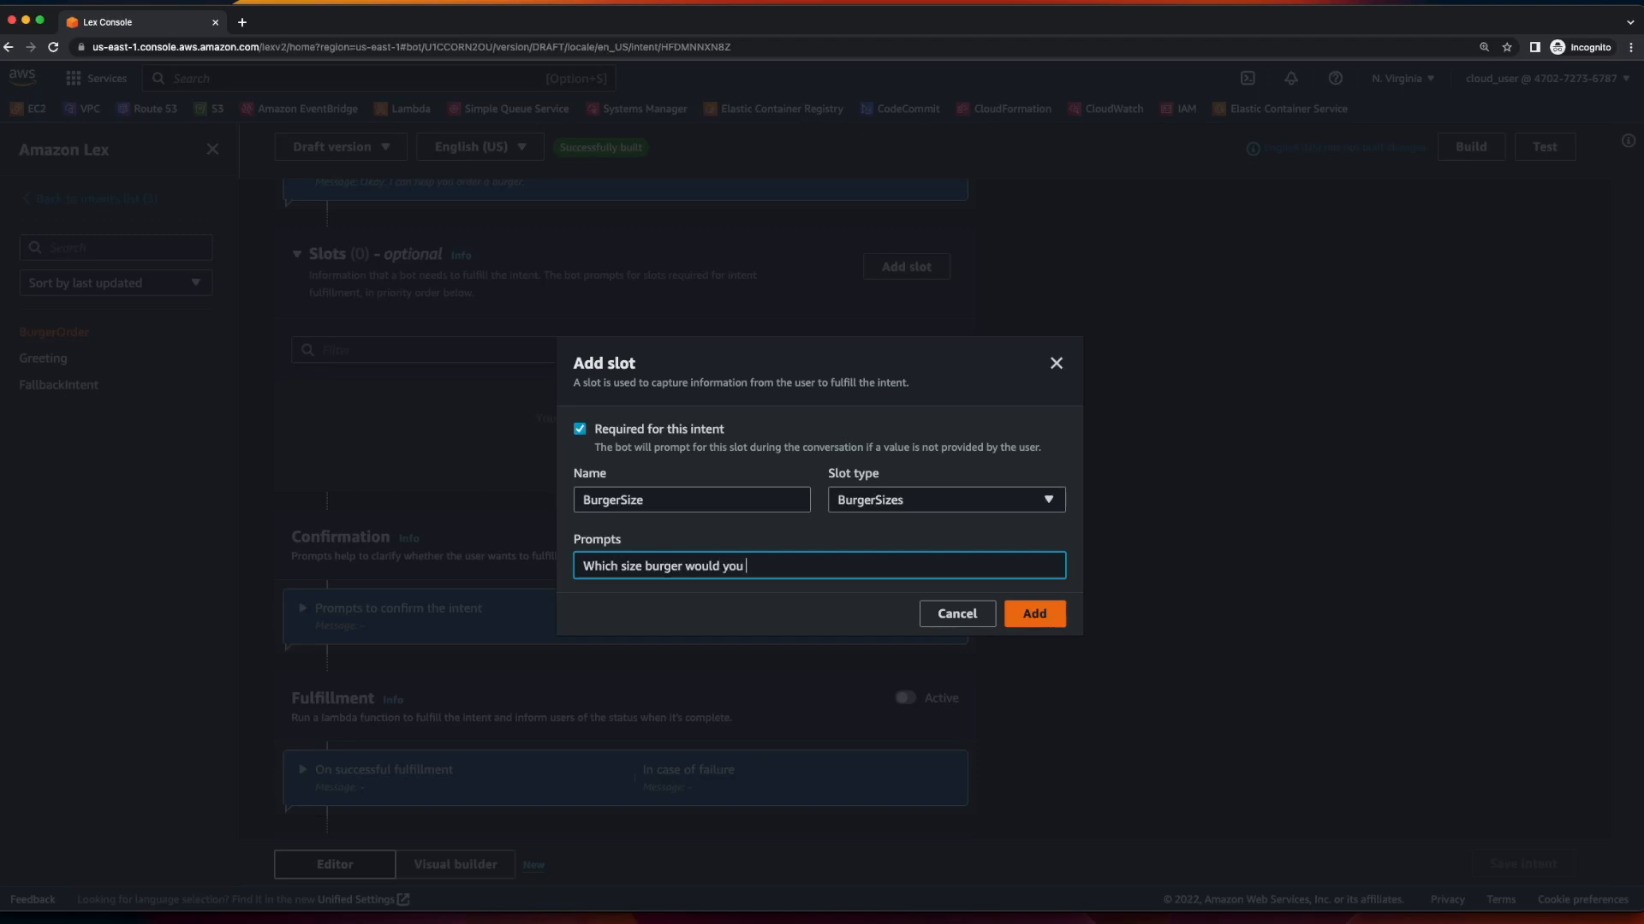
text(like (single, double or triple)?)
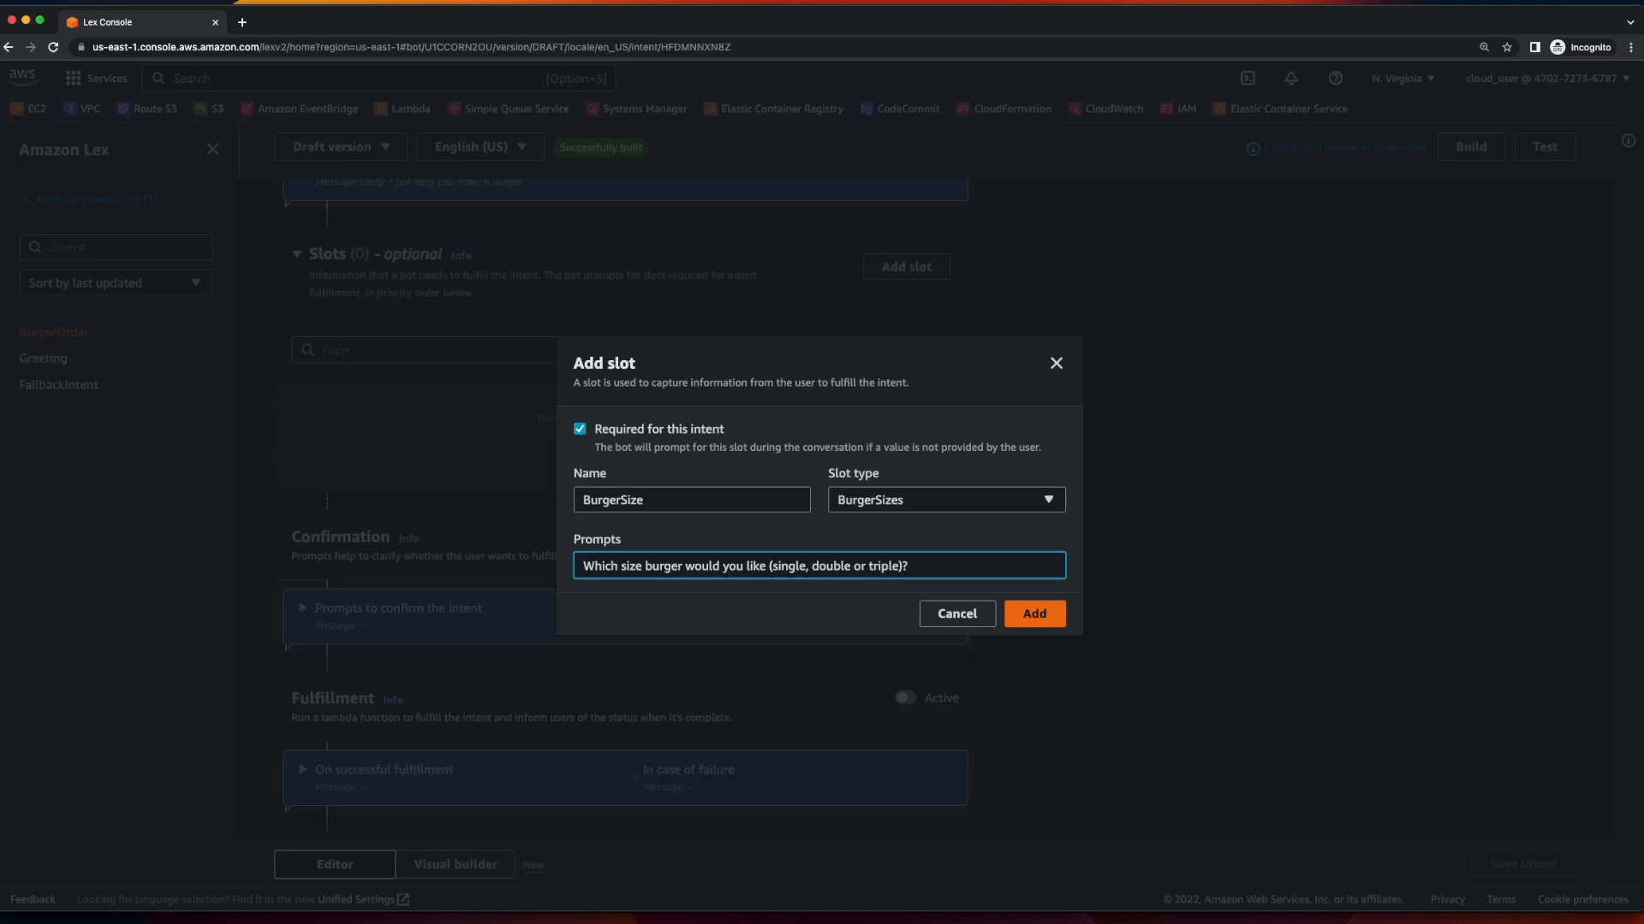
click(1046, 613)
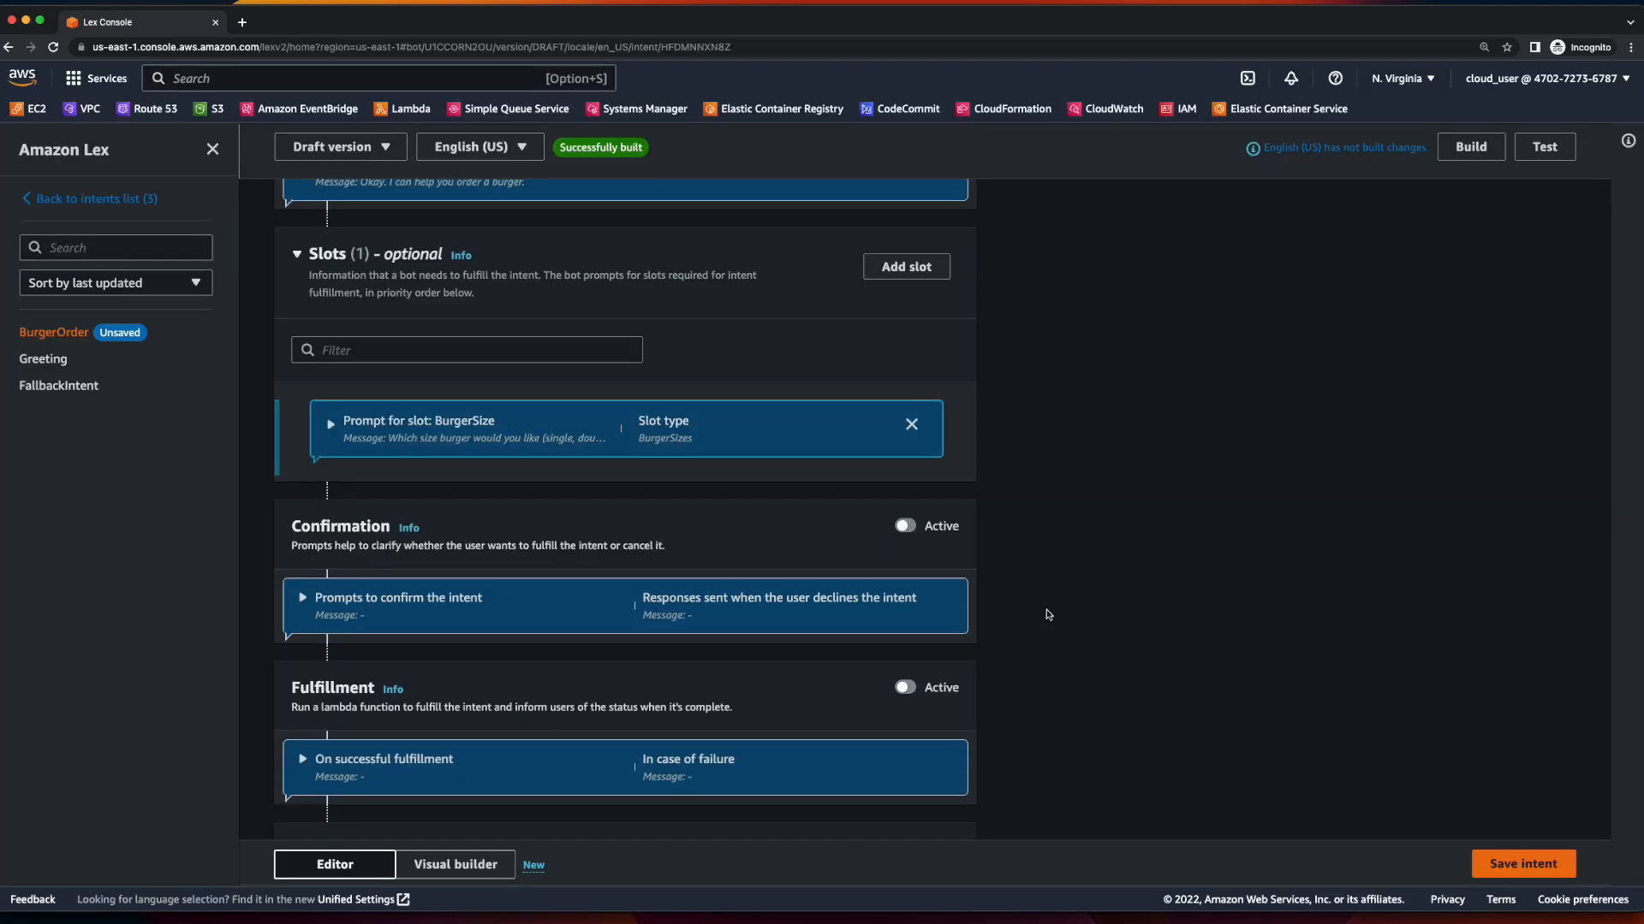
click(331, 423)
scroll(334, 428, down, 1)
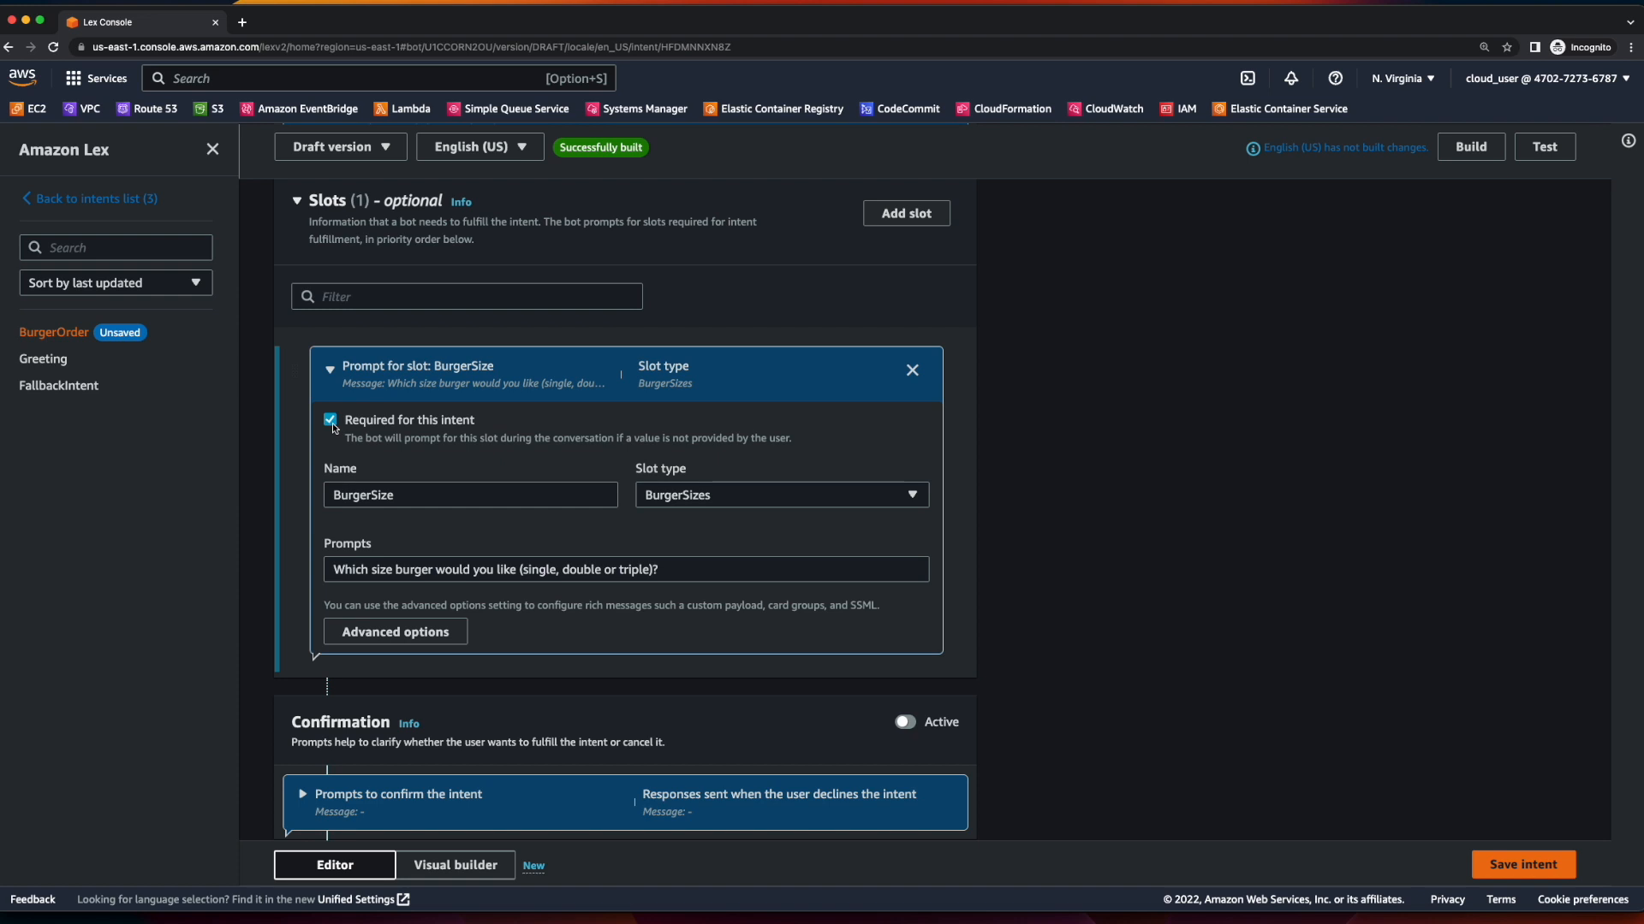
click(1539, 867)
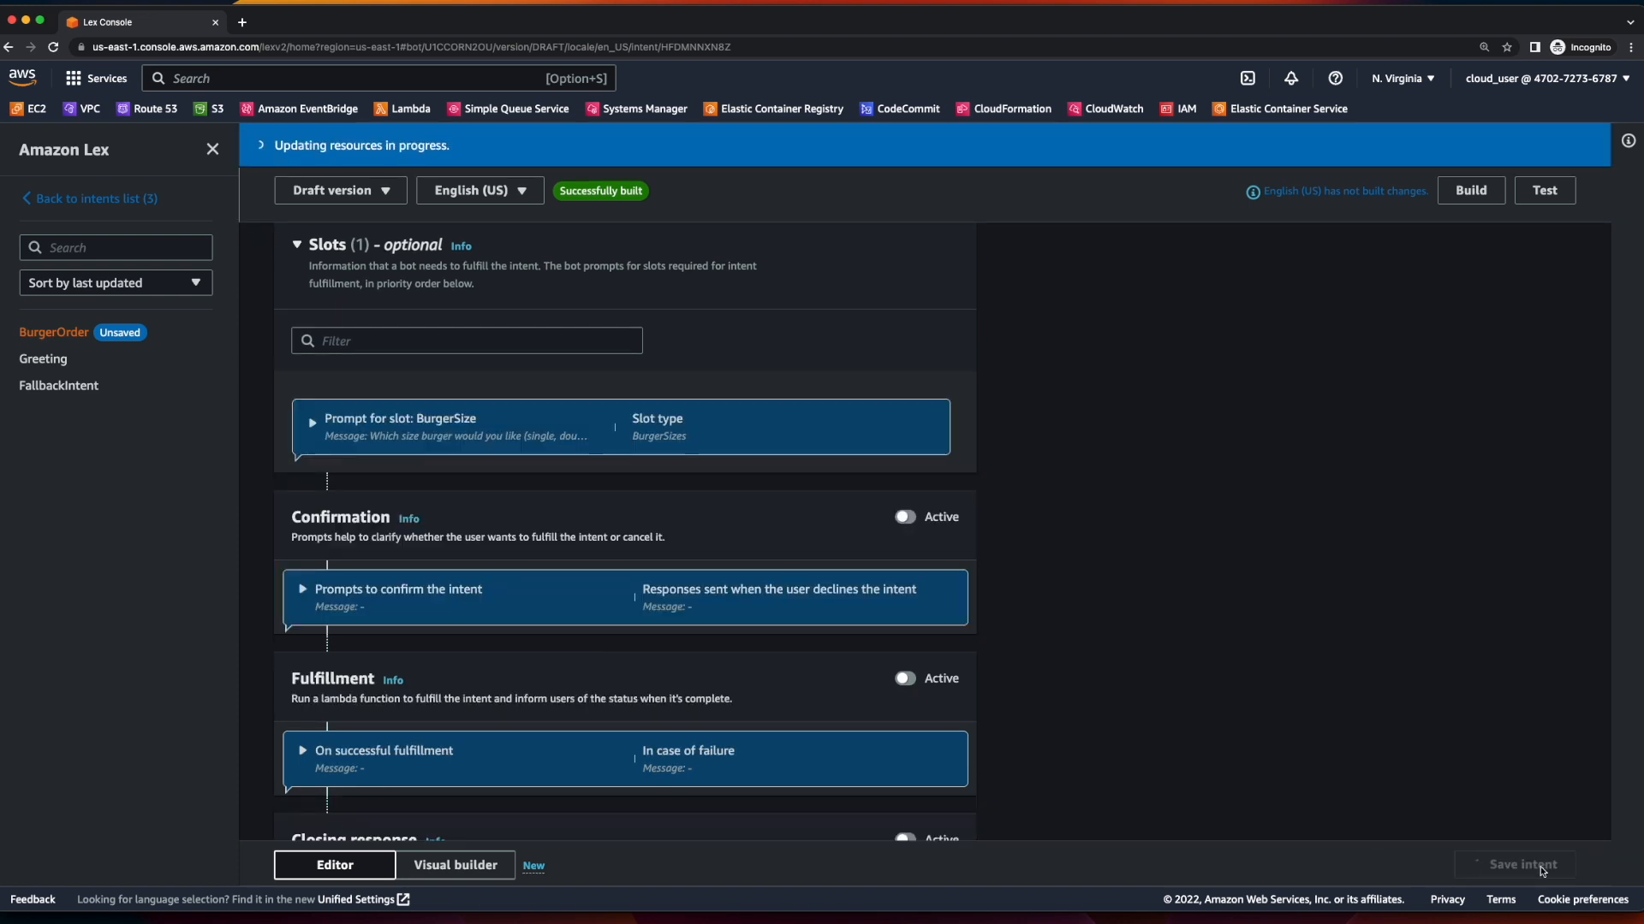
Set the closing response to "Okay. You'd like a {BurgerSize} burger. Where would you like to order from (Best Burger, Burger Palace, or Flamining Burger)?".
scroll(1117, 697, down, 5)
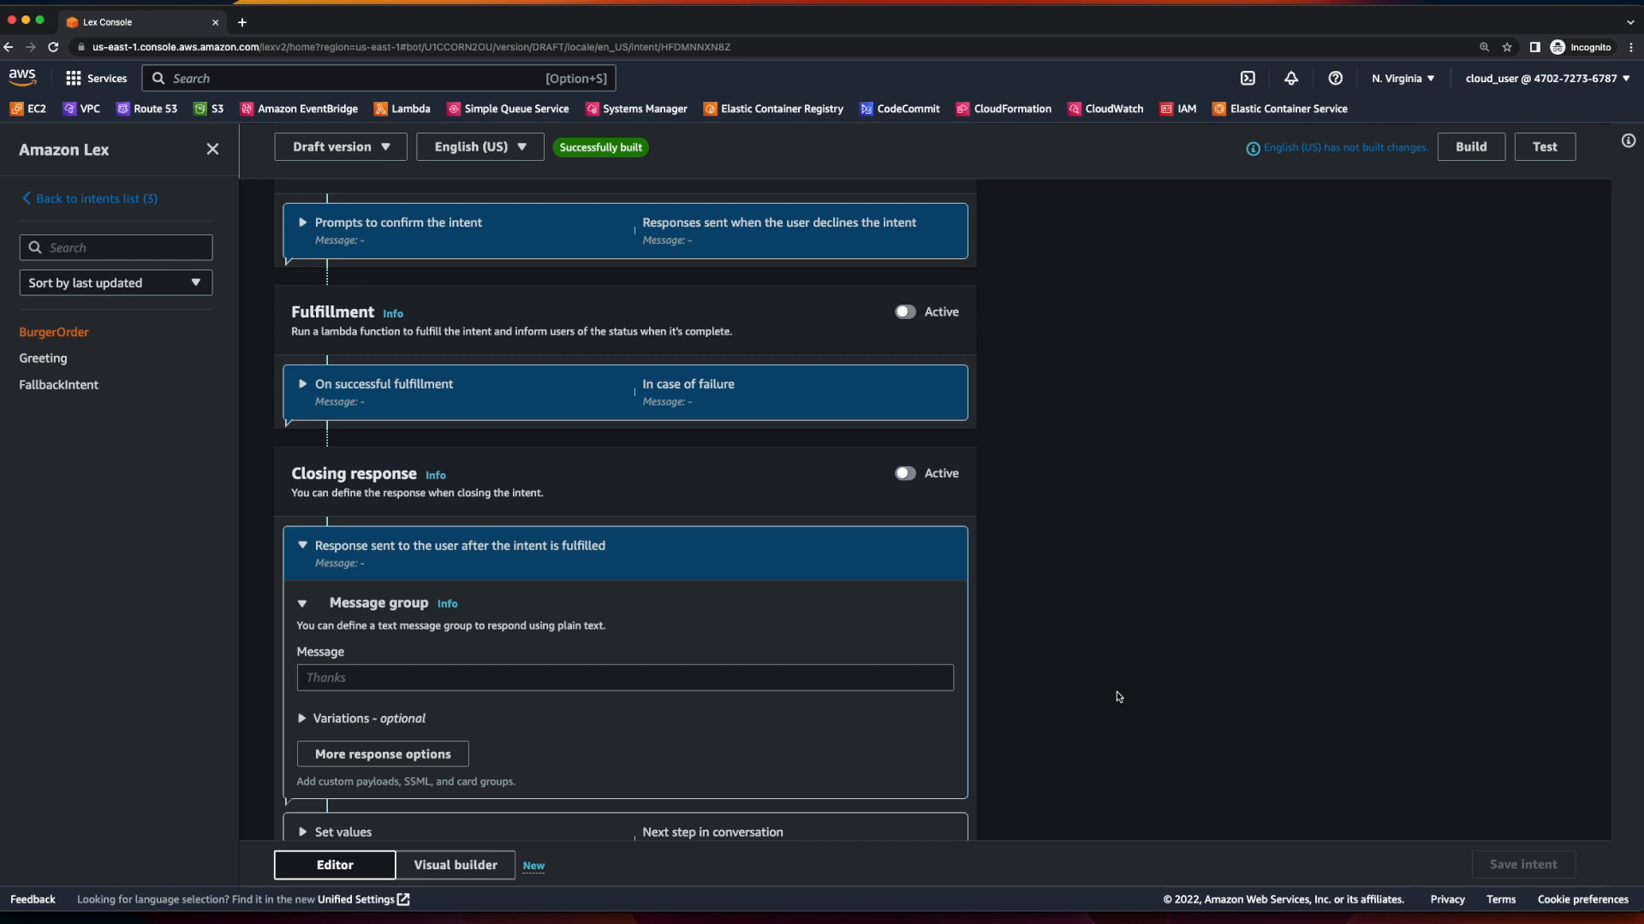
click(403, 678)
text(Okay. You'd like a {BurgerSize} burger. Where would you like to order from (Best Burger, Burger Palace, or Flaming Burger)?)
key(super+Left)
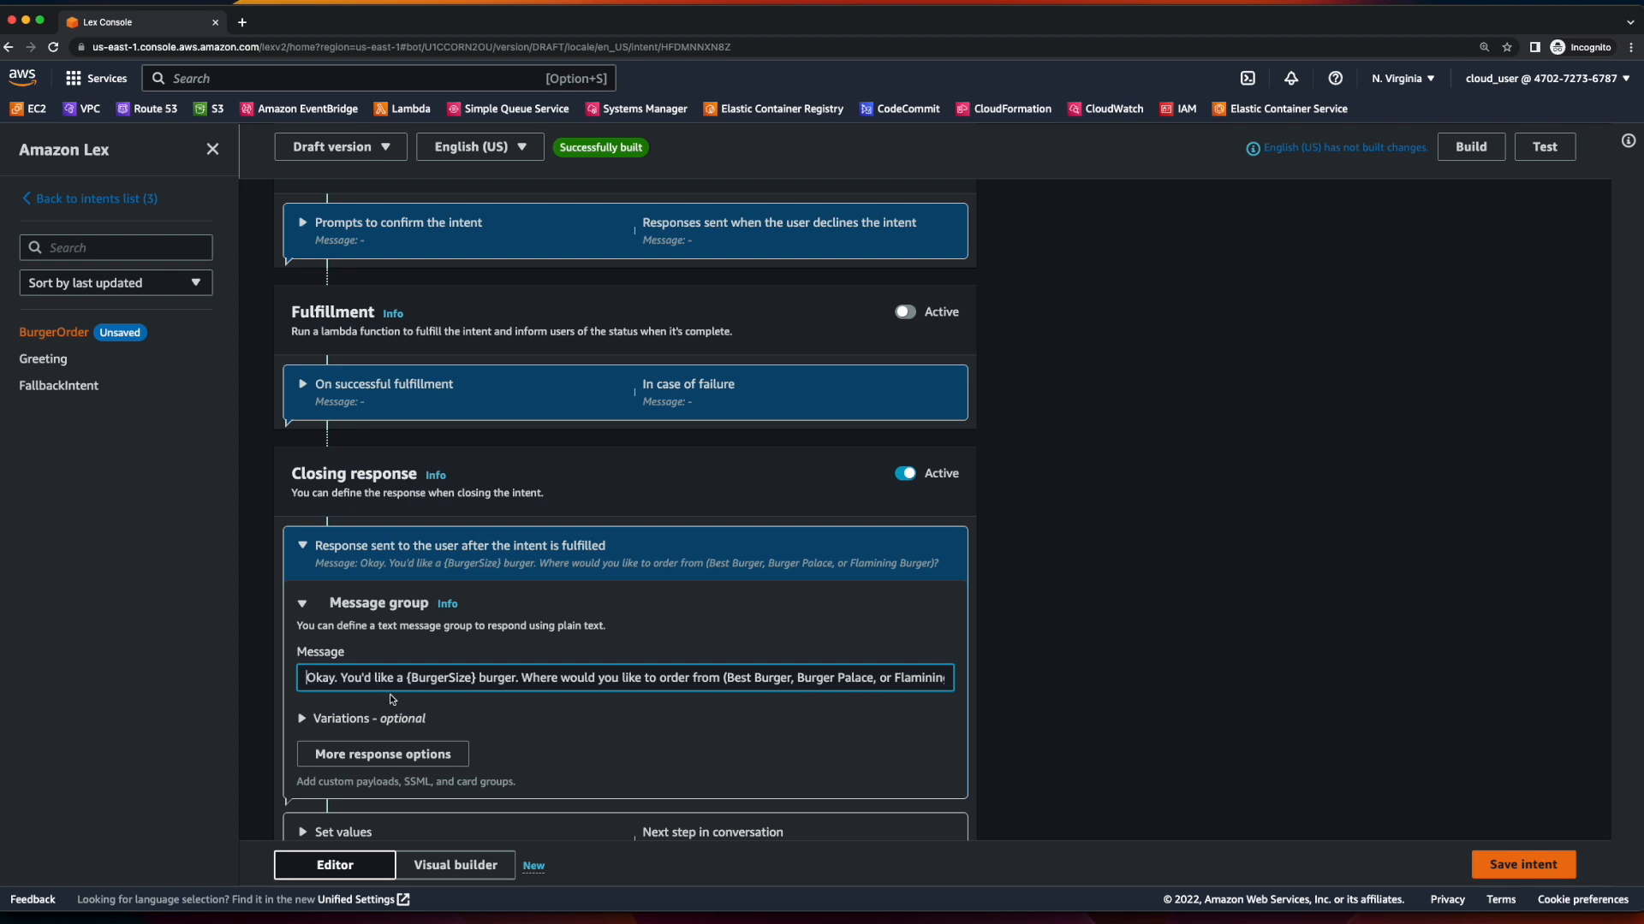
Check the {BurgerSize} placeholder in the closing response against the BurgerSize slot's name and save the BurgerOrder intent.
double_click(438, 678)
double_click(493, 678)
double_click(434, 678)
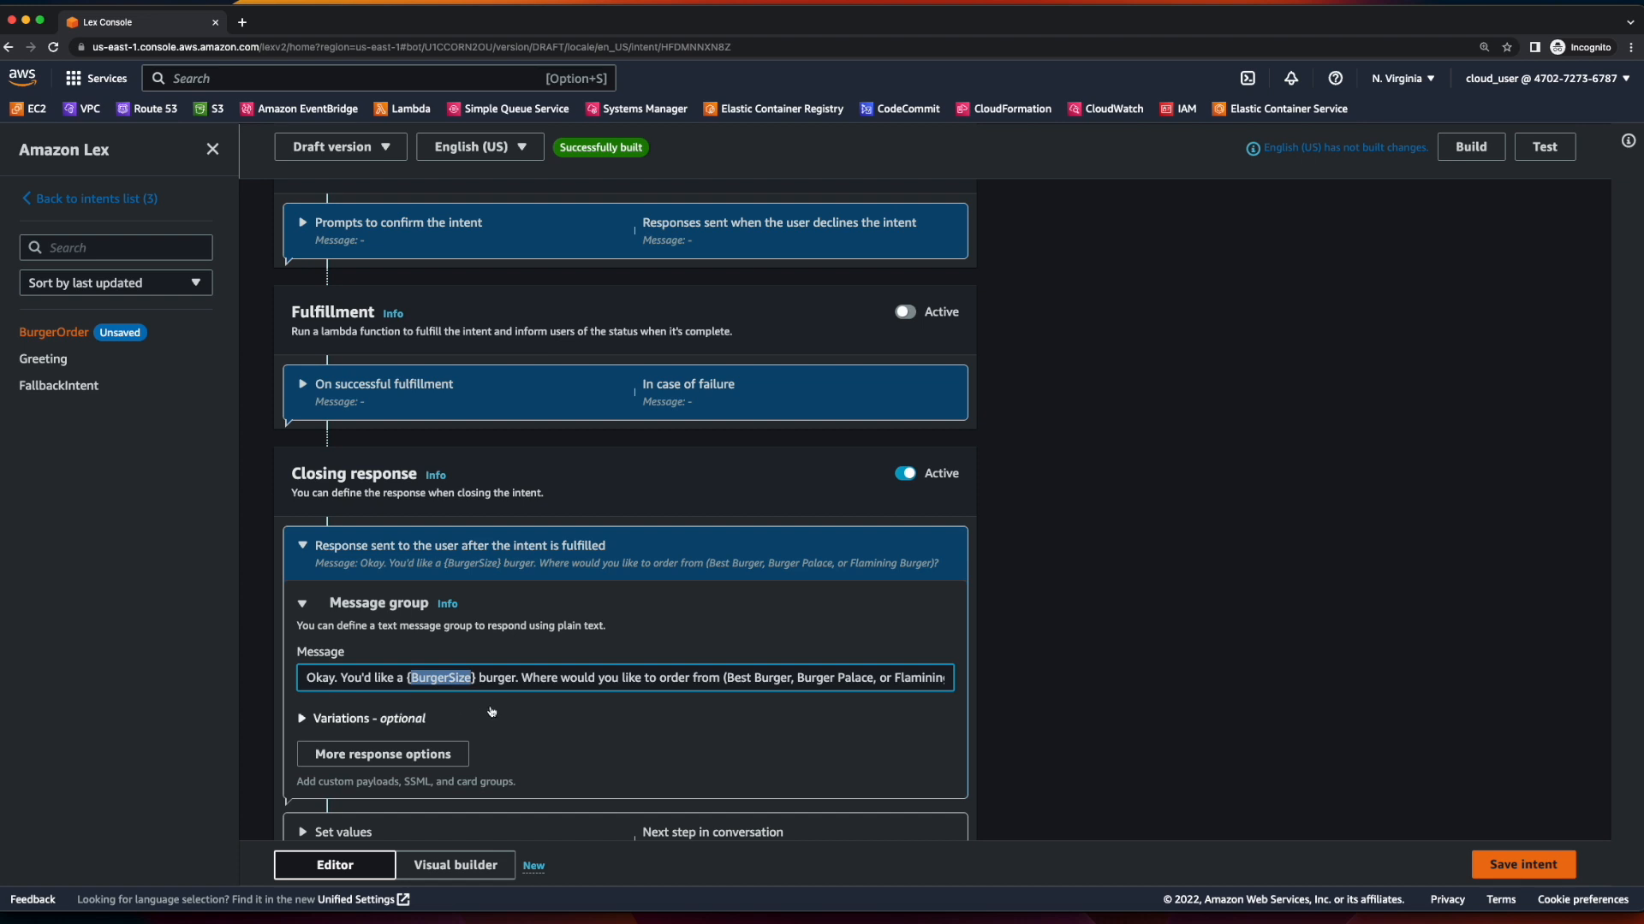
scroll(492, 712, up, 5)
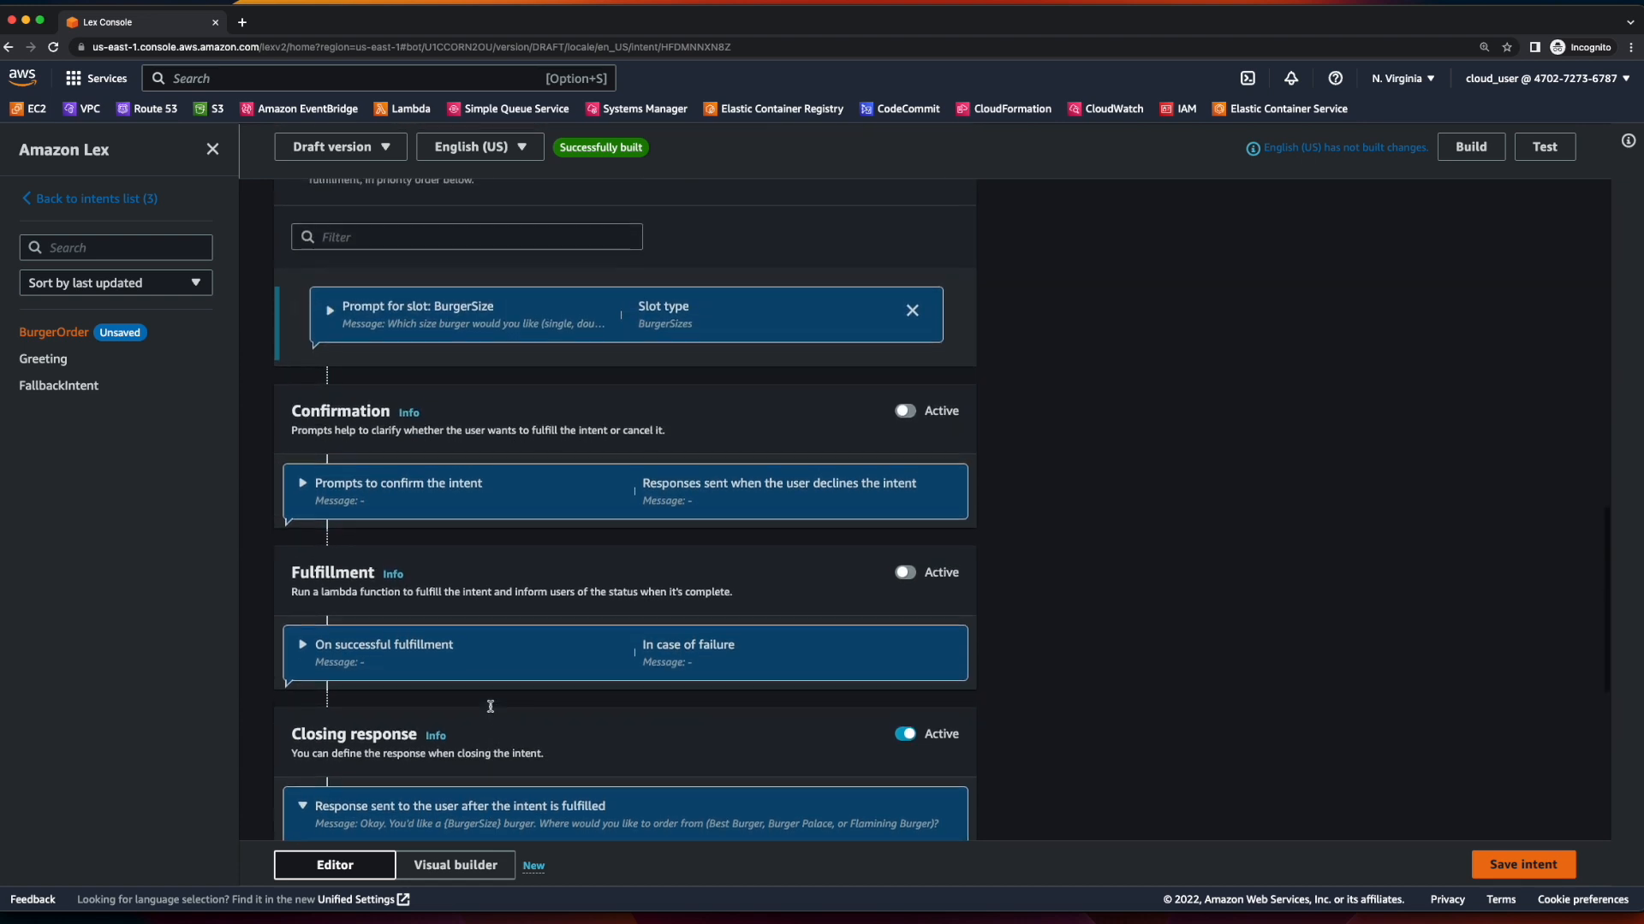
click(462, 377)
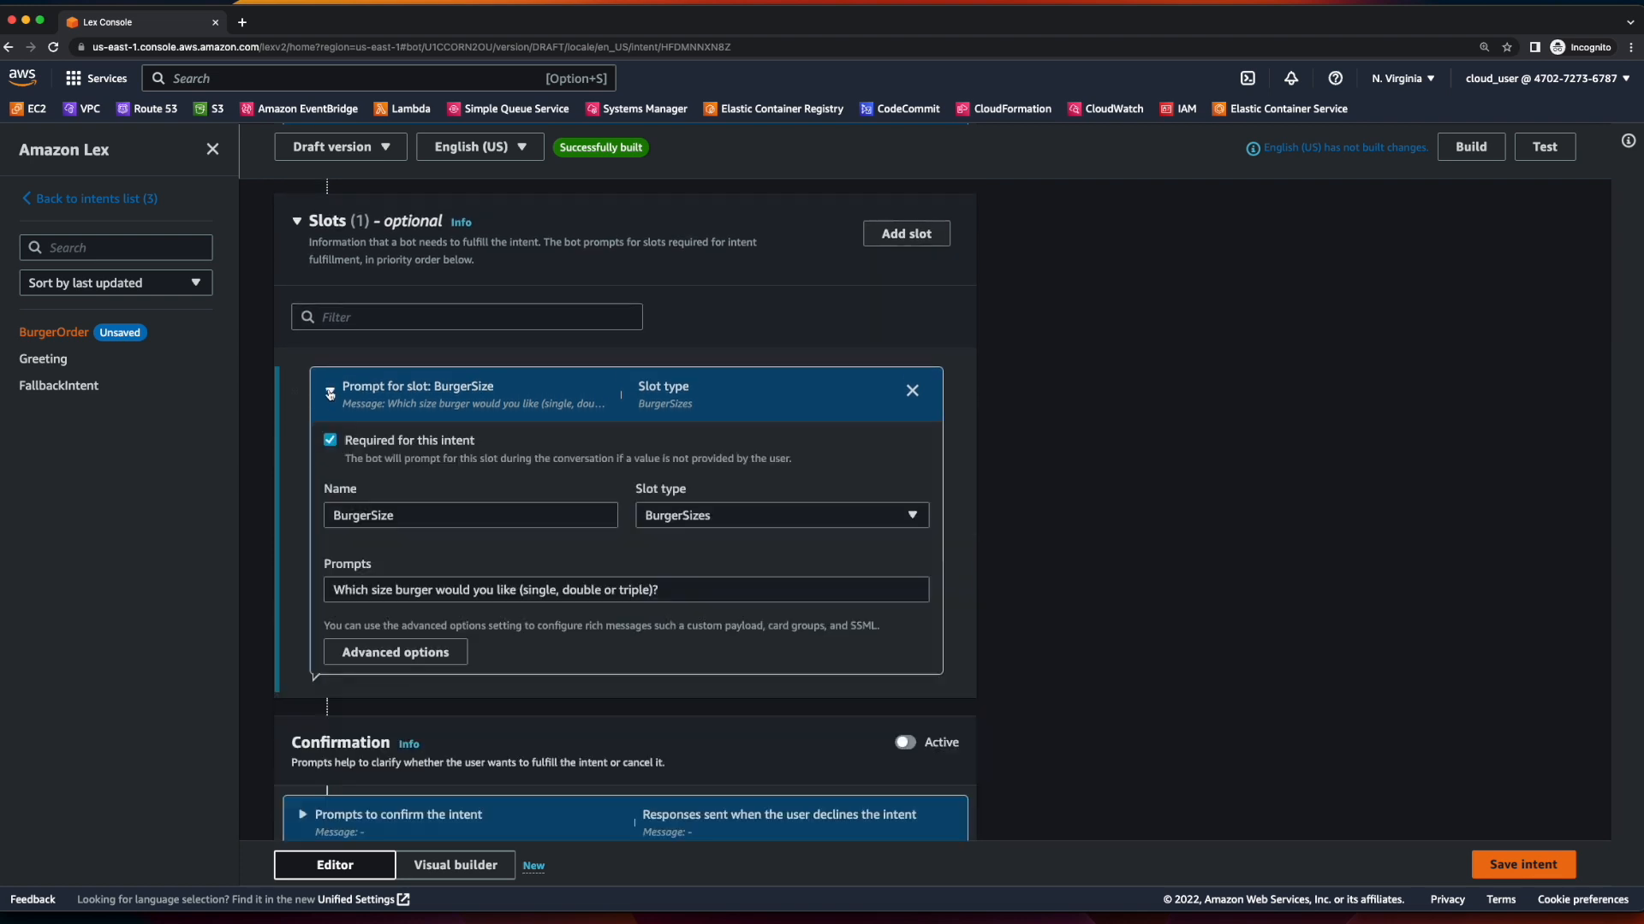
scroll(490, 561, down, 8)
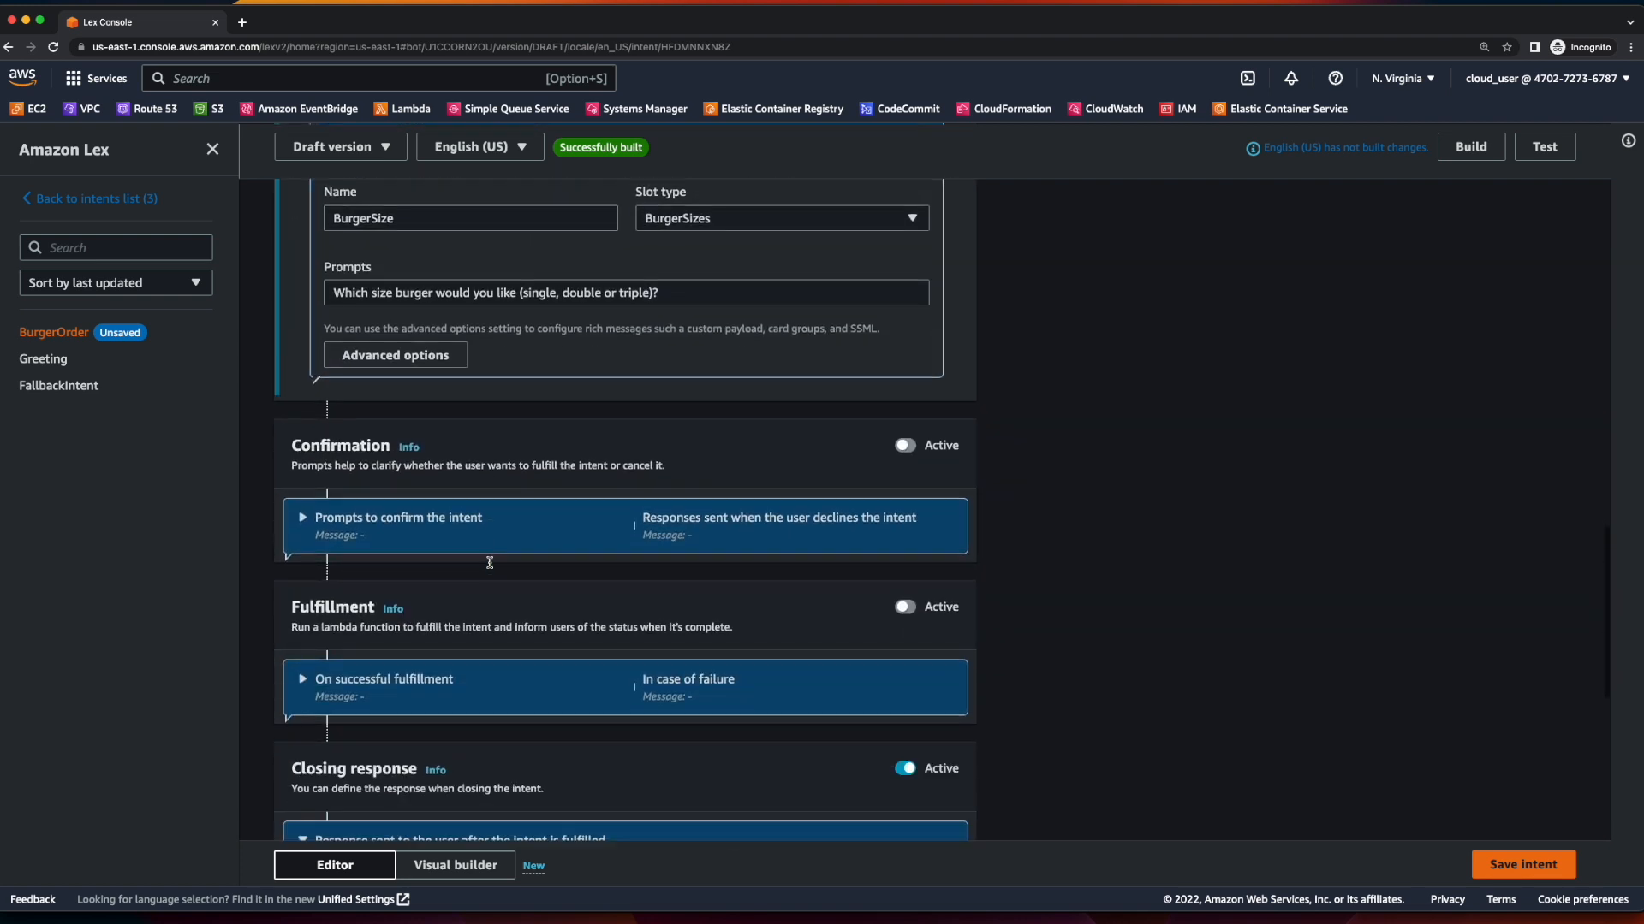
click(527, 628)
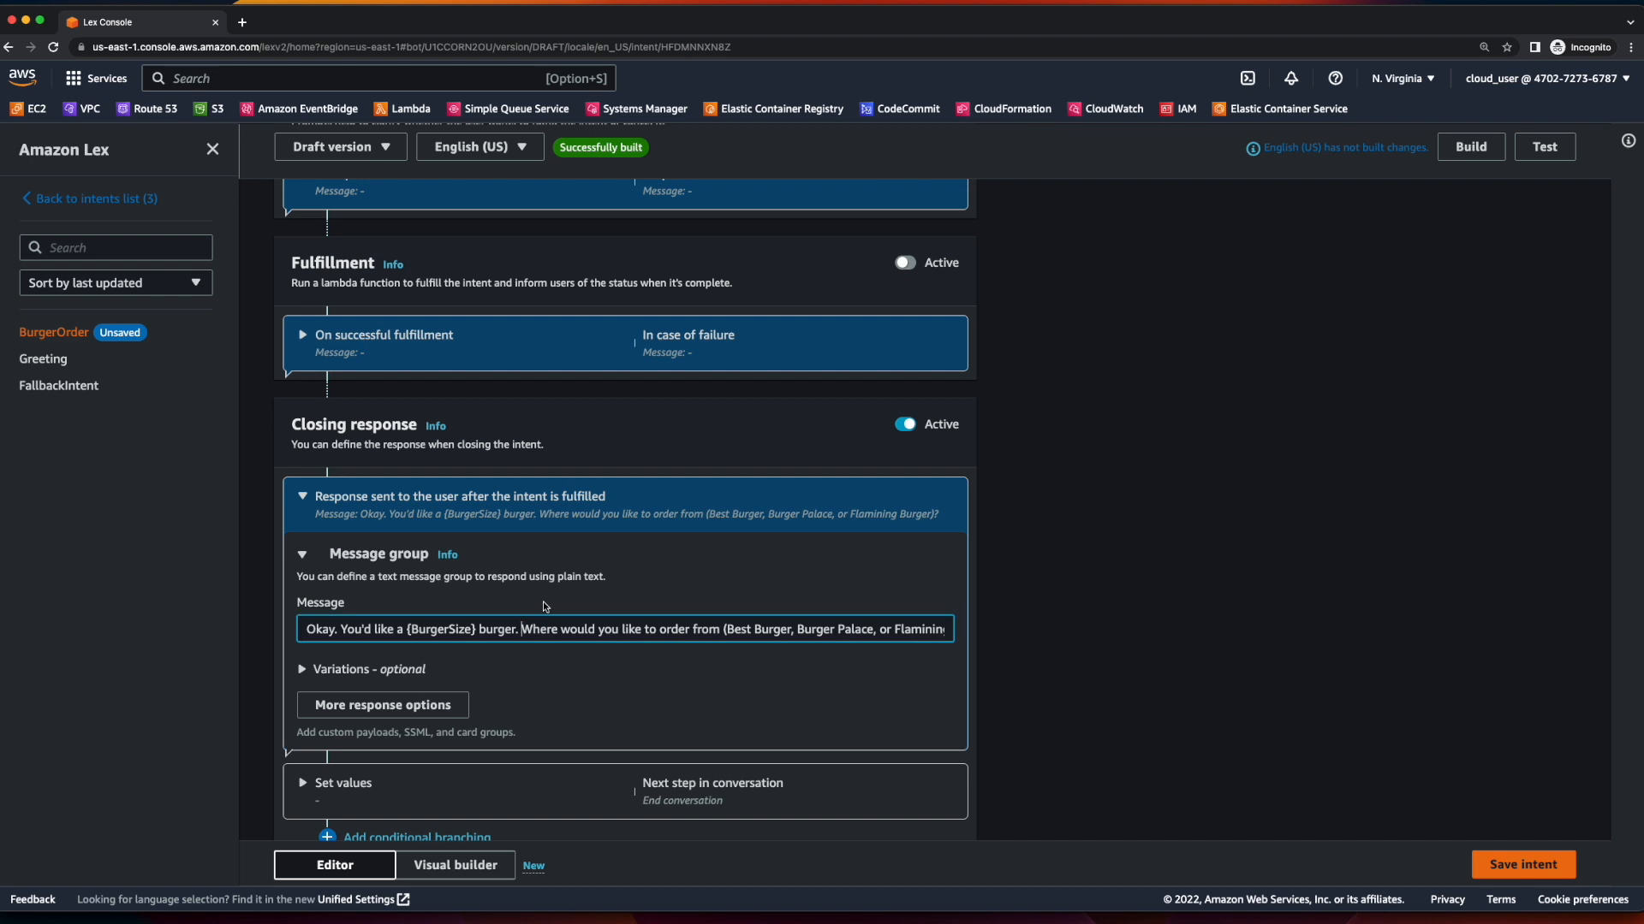
key(super+Right)
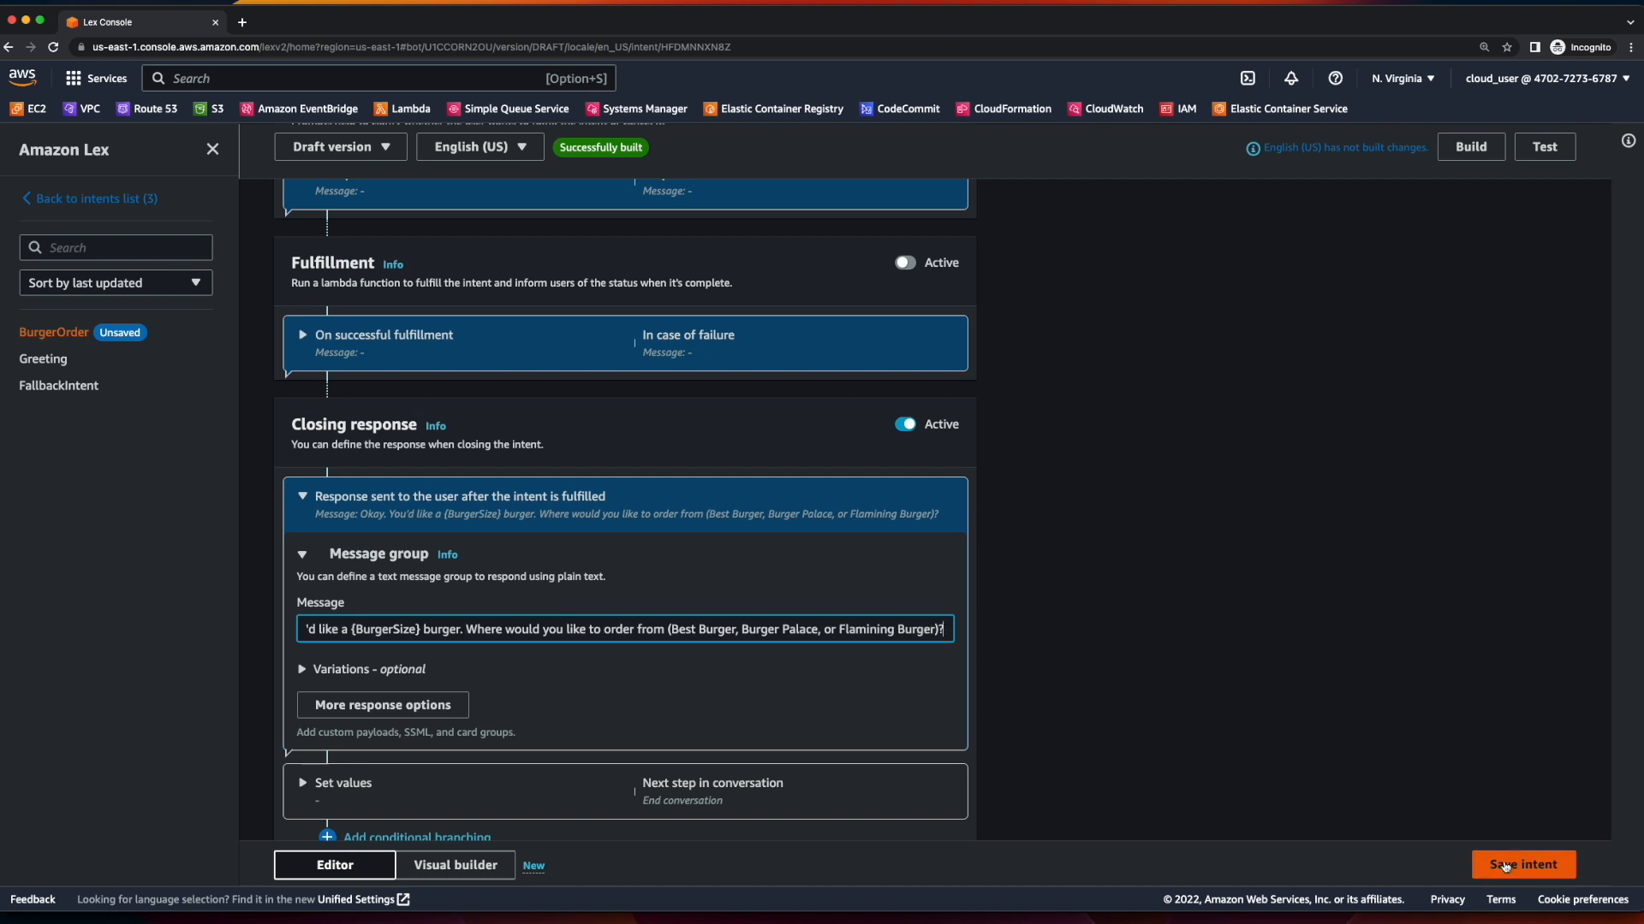
click(1504, 866)
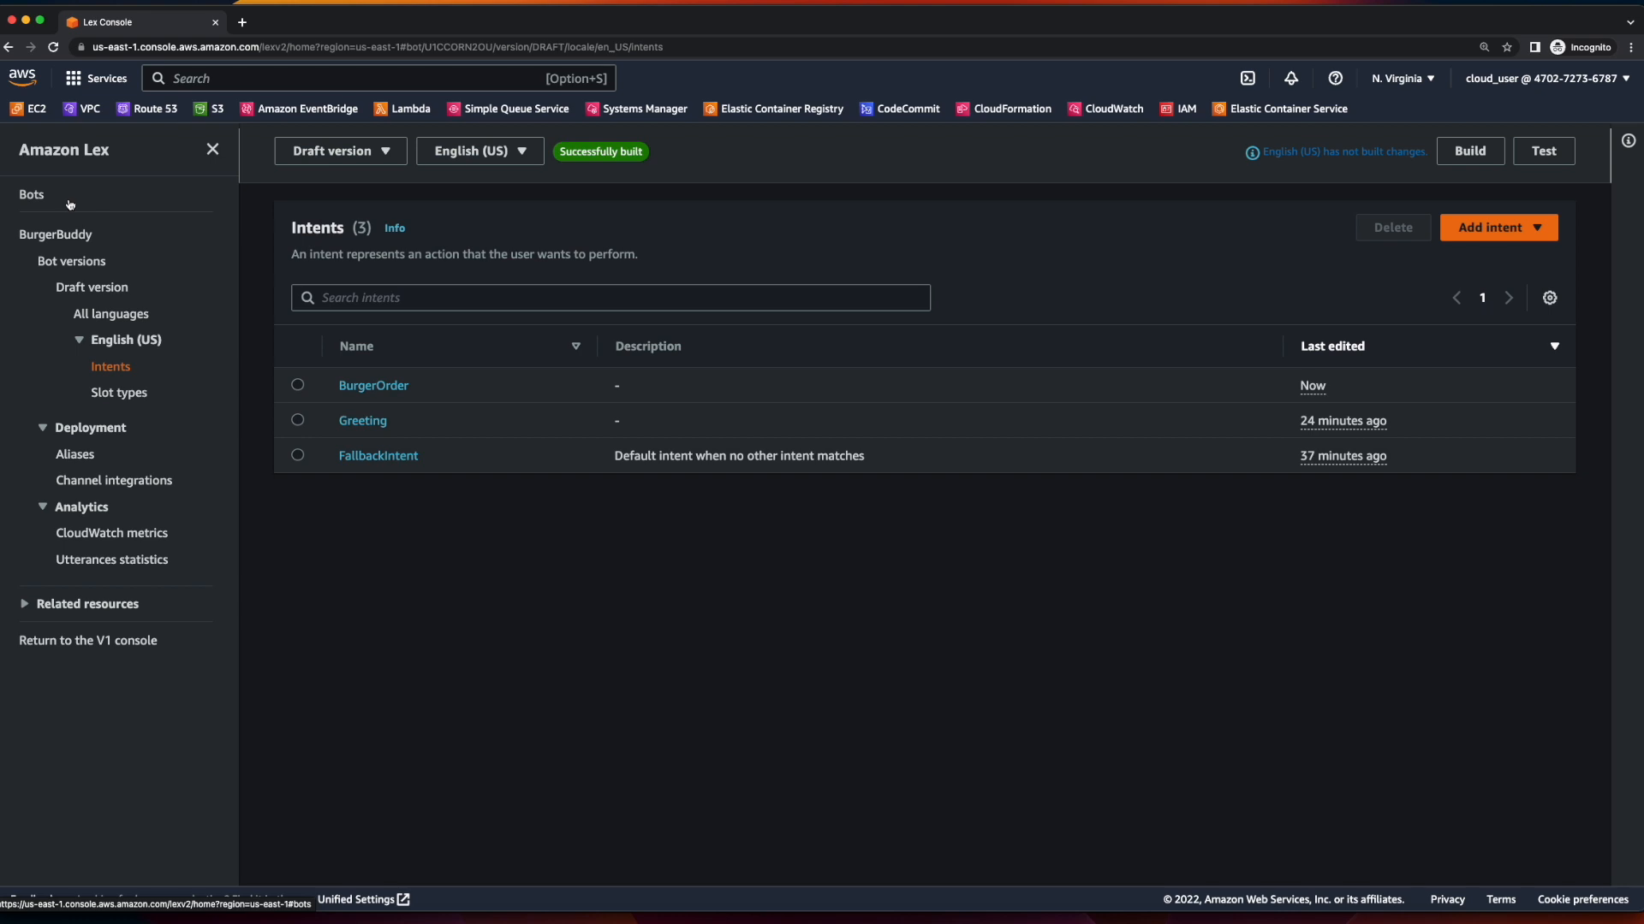
Add an empty intent named BestBurgerFranchise to the bot.
click(1533, 230)
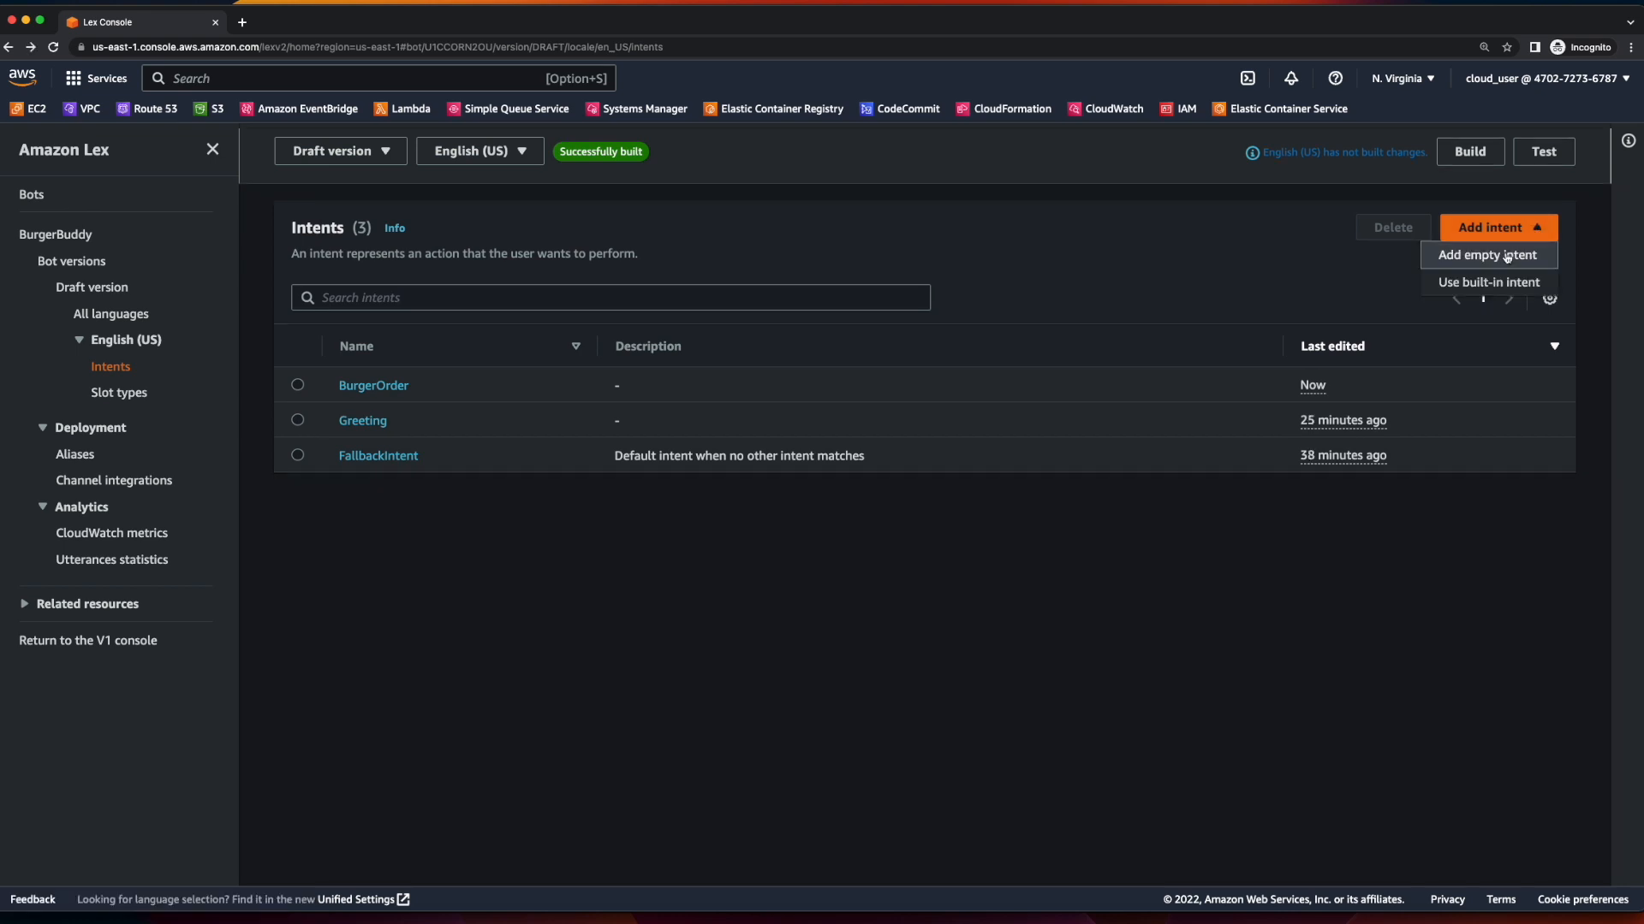
click(1507, 256)
click(899, 501)
text(BestBurgerFranchise)
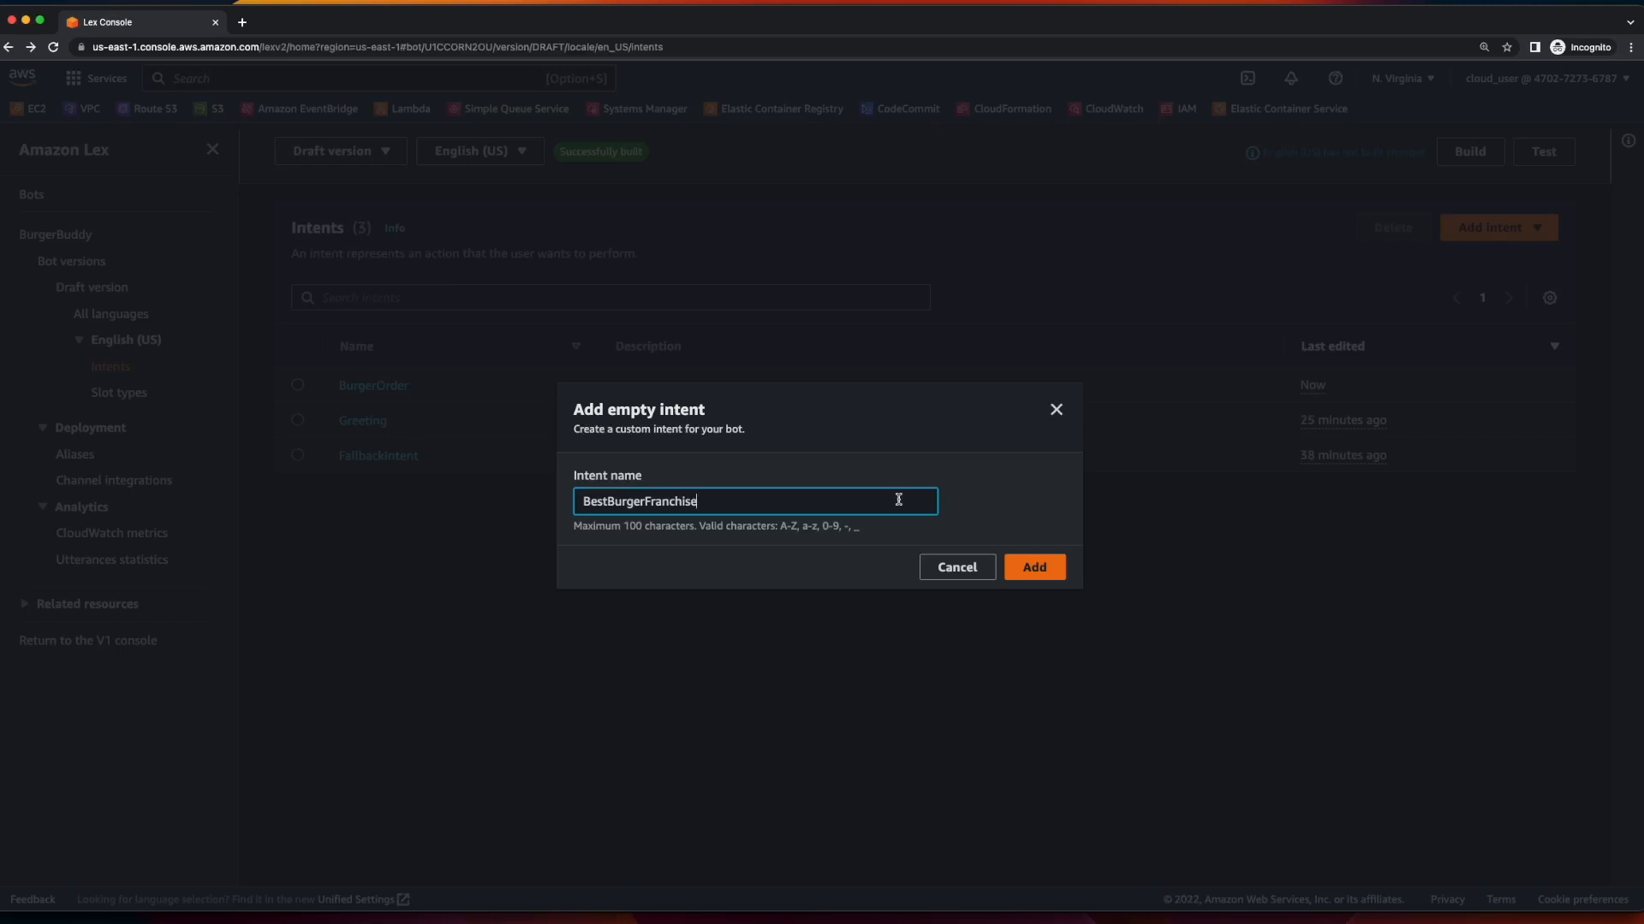
click(1035, 569)
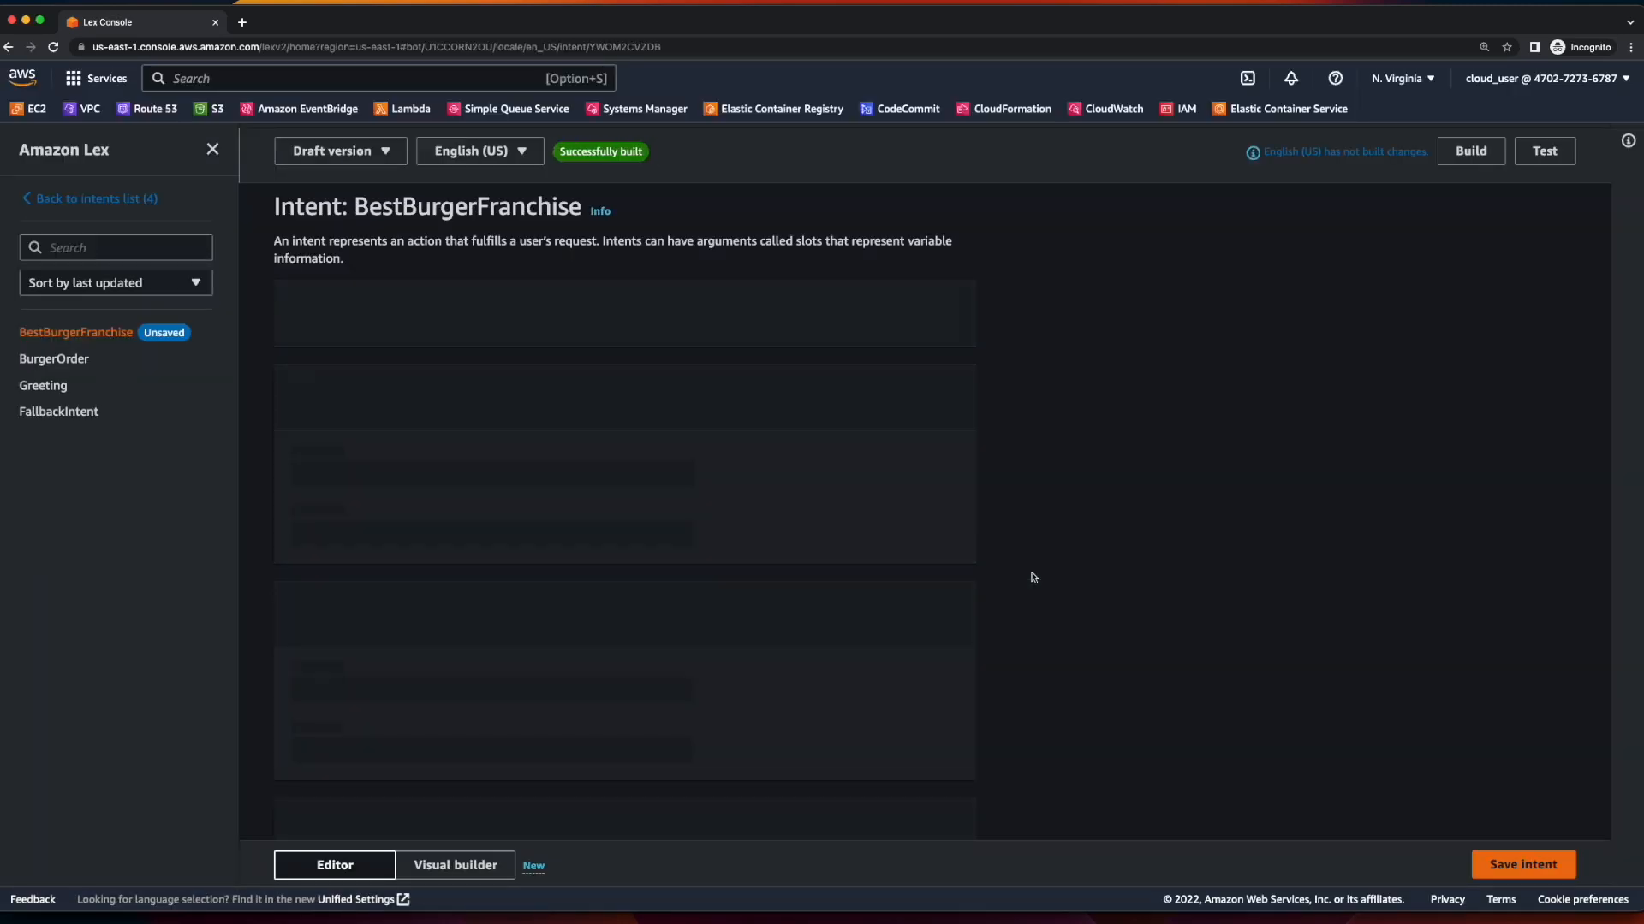
Add the sample utterance "Best Burger" to the BestBurgerFranchise intent.
scroll(902, 574, down, 5)
scroll(902, 574, down, 2)
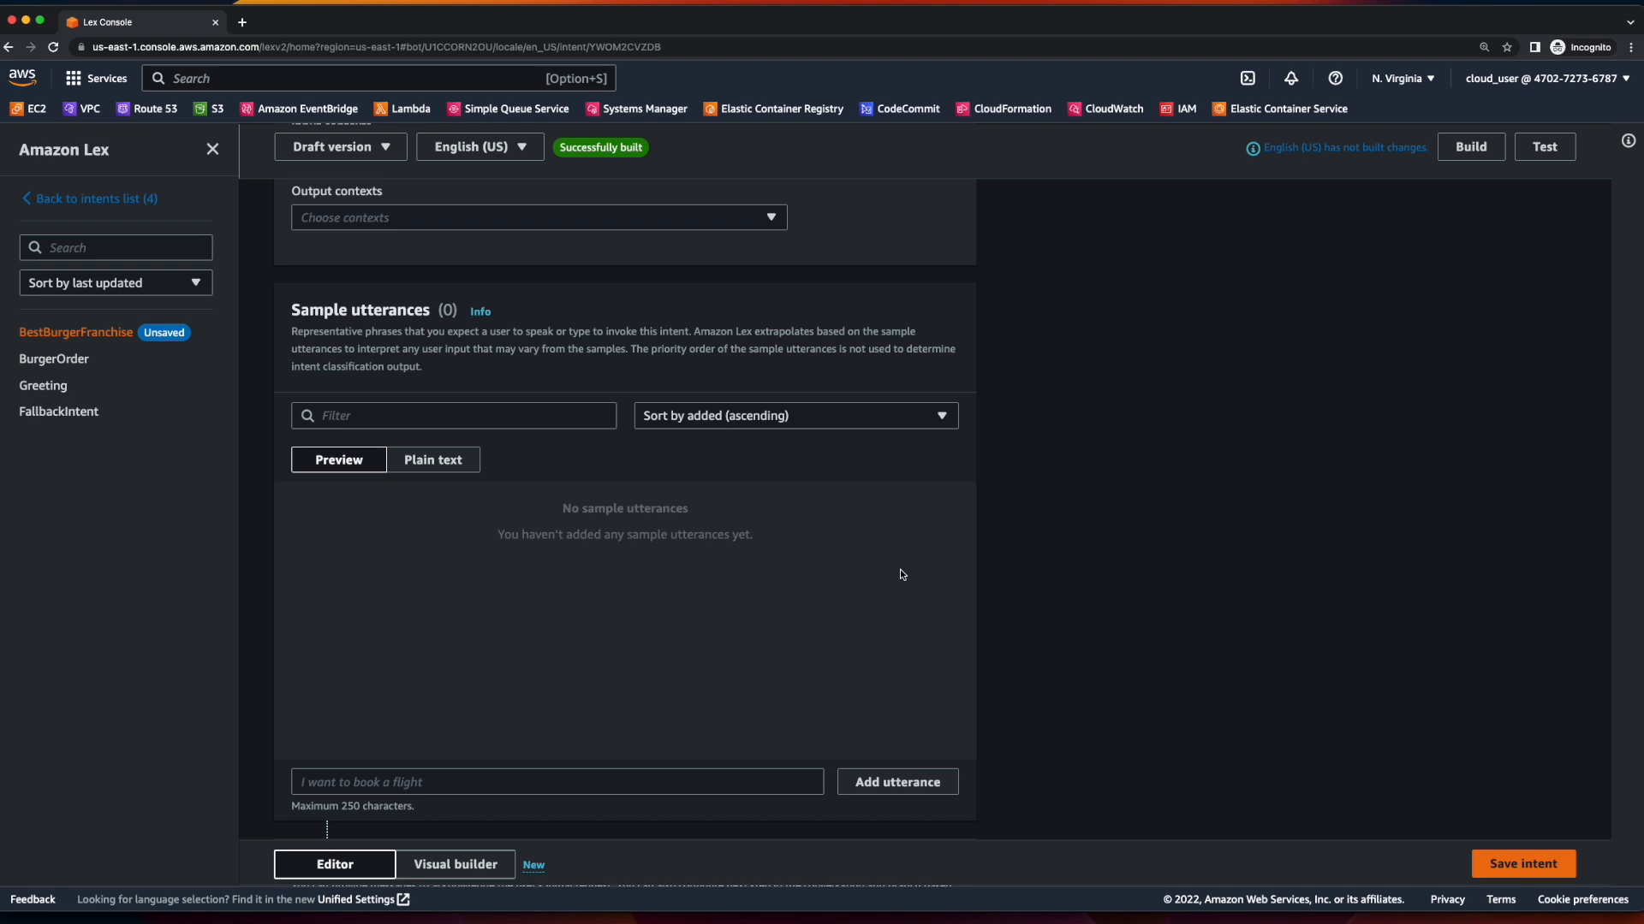
scroll(900, 571, down, 1)
click(655, 746)
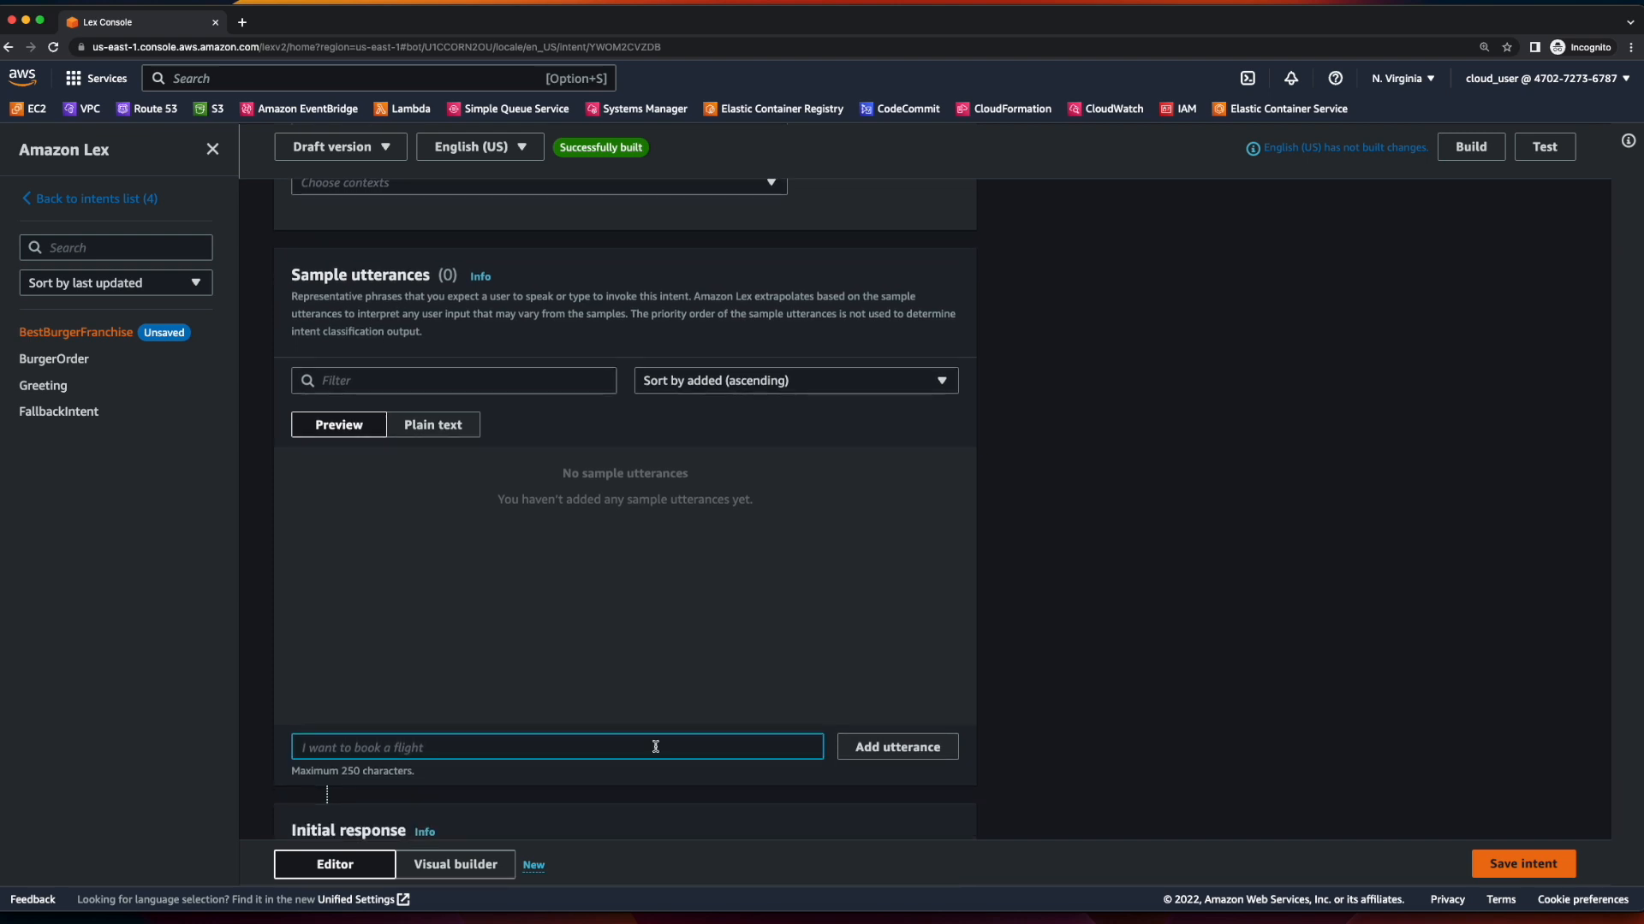
text(Best Burger)
click(882, 750)
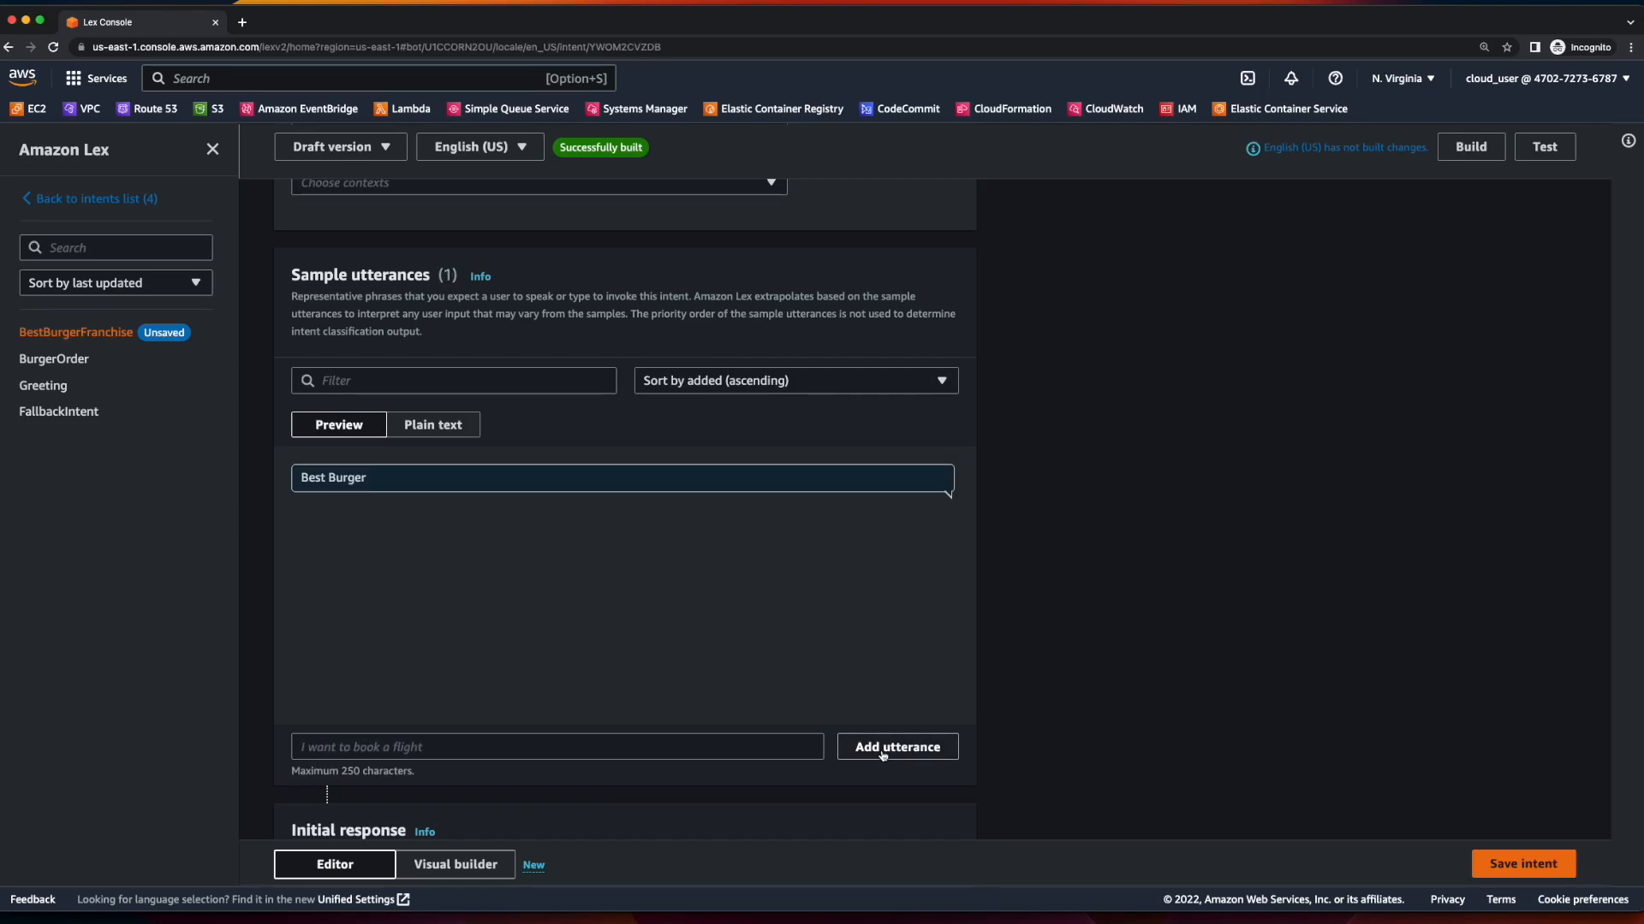
Set the BestBurgerFranchise intent's initial response message to "Okay, Which Best Burger would you like?" and save the intent.
scroll(882, 753, down, 10)
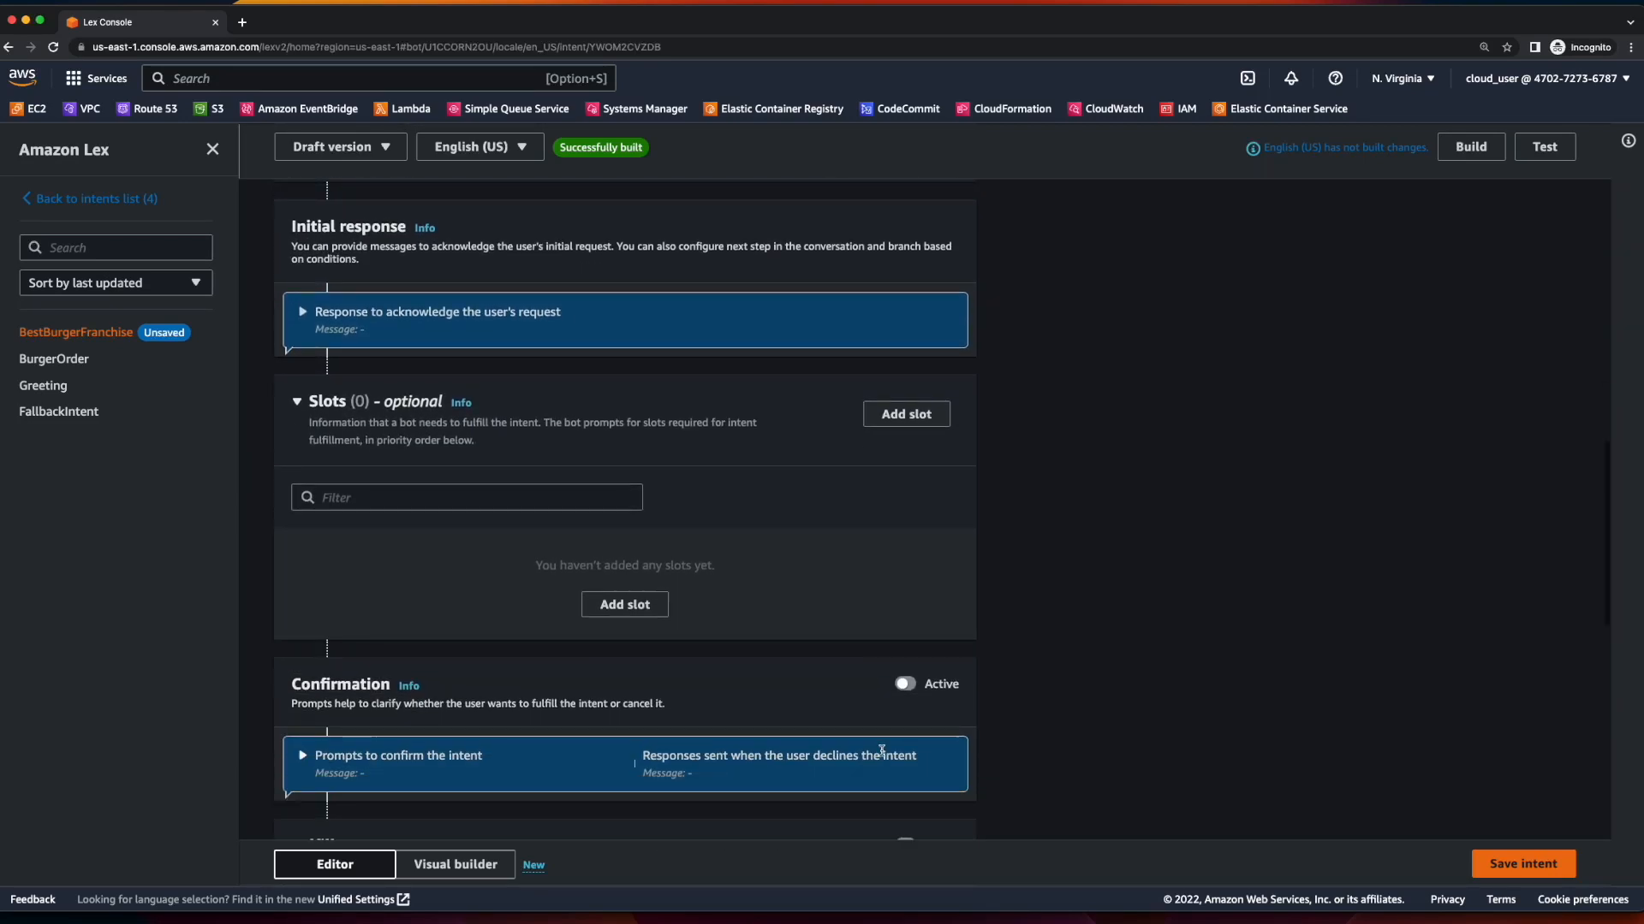
click(302, 312)
scroll(302, 310, up, 1)
click(492, 525)
text(Okay, Which Best Burger would you like?)
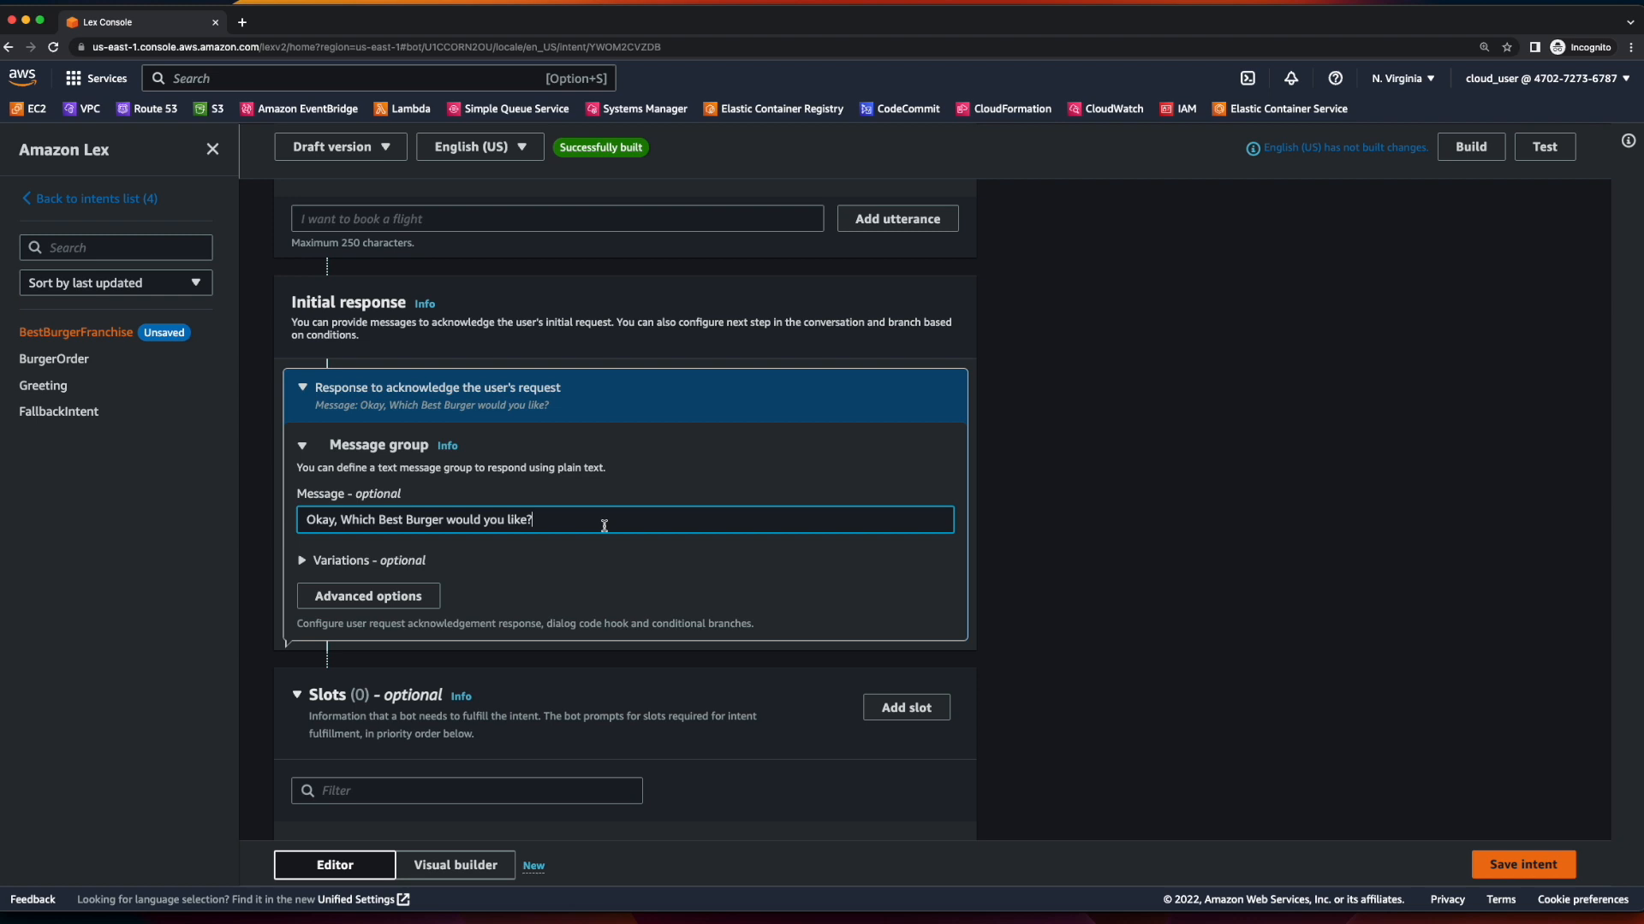
scroll(604, 525, down, 4)
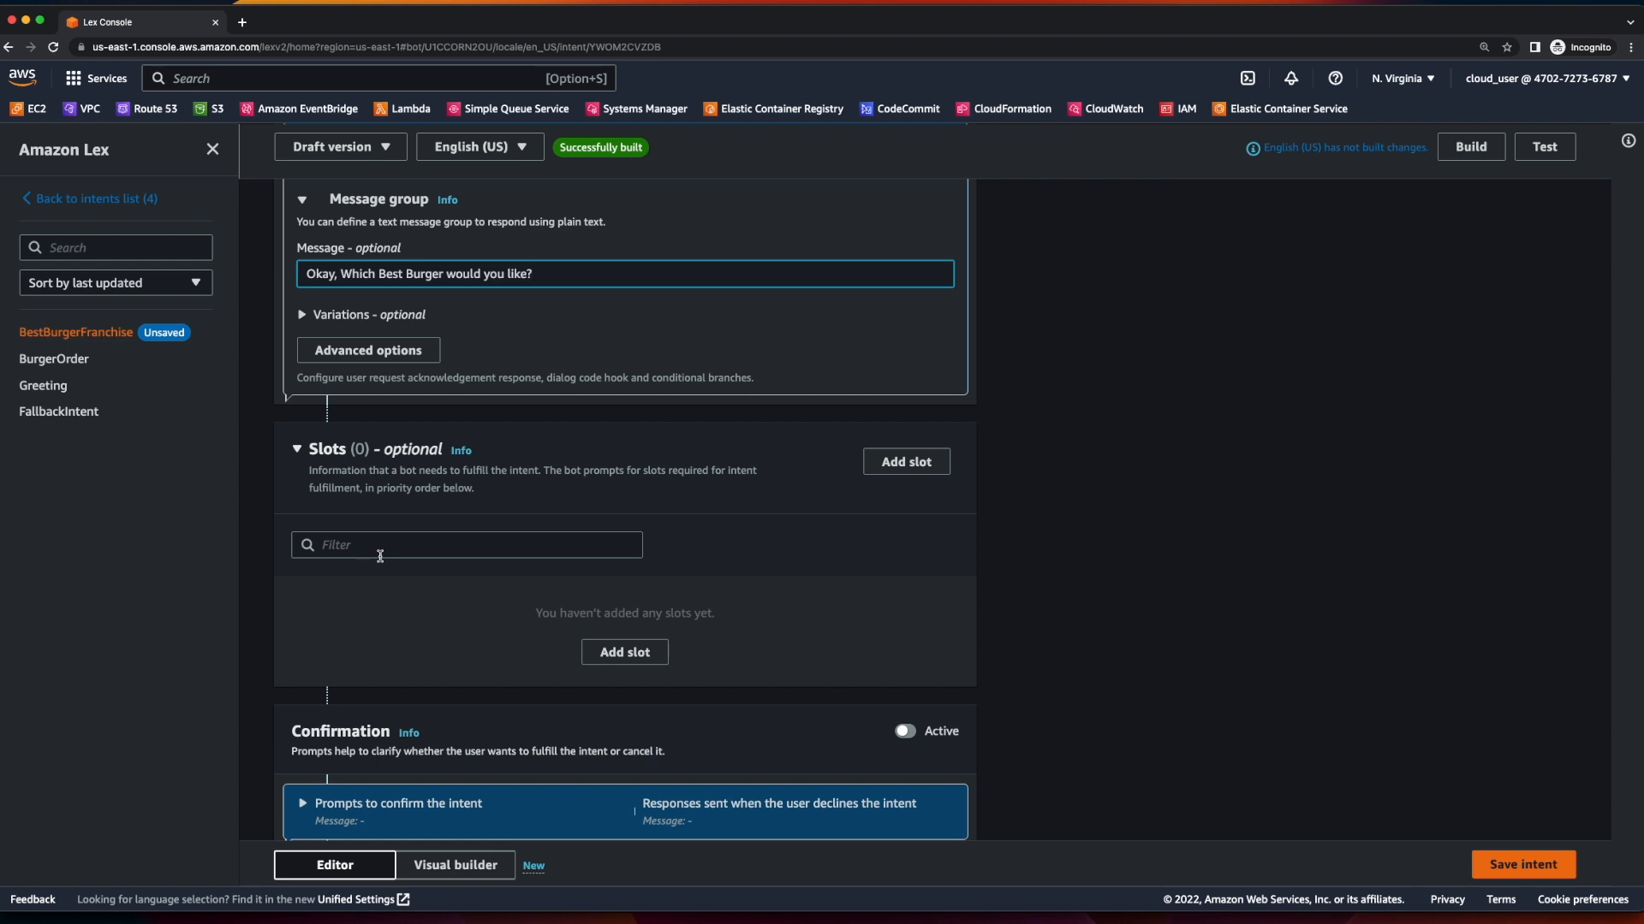
click(1532, 862)
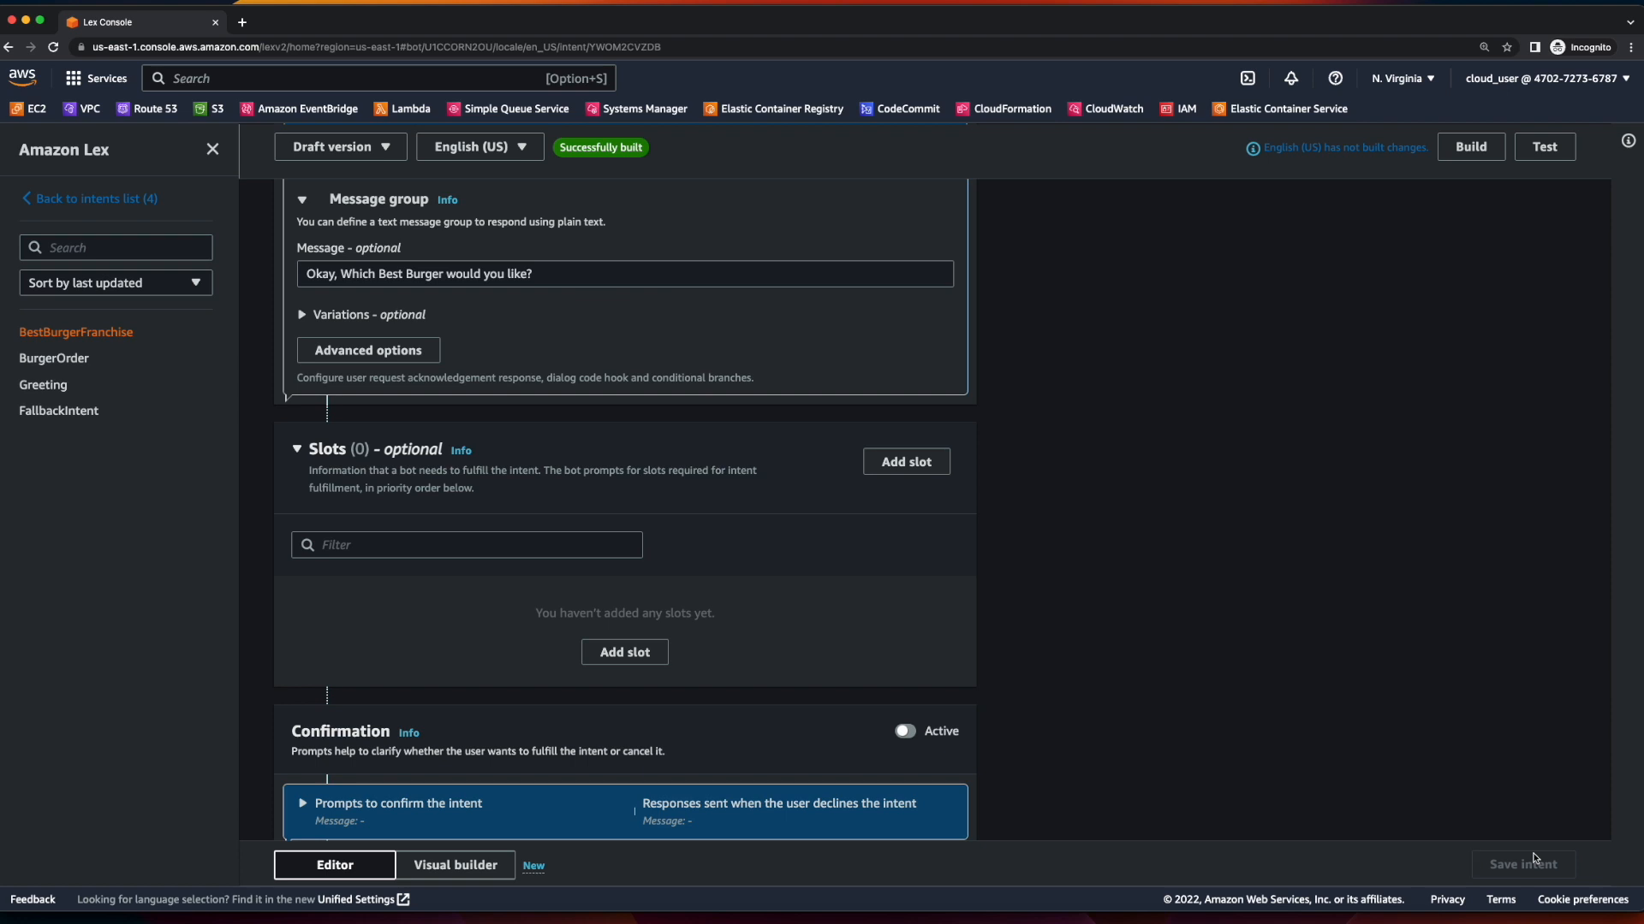
Go to the bot's slot types and add a blank slot type named BestBurgerTypes.
click(92, 200)
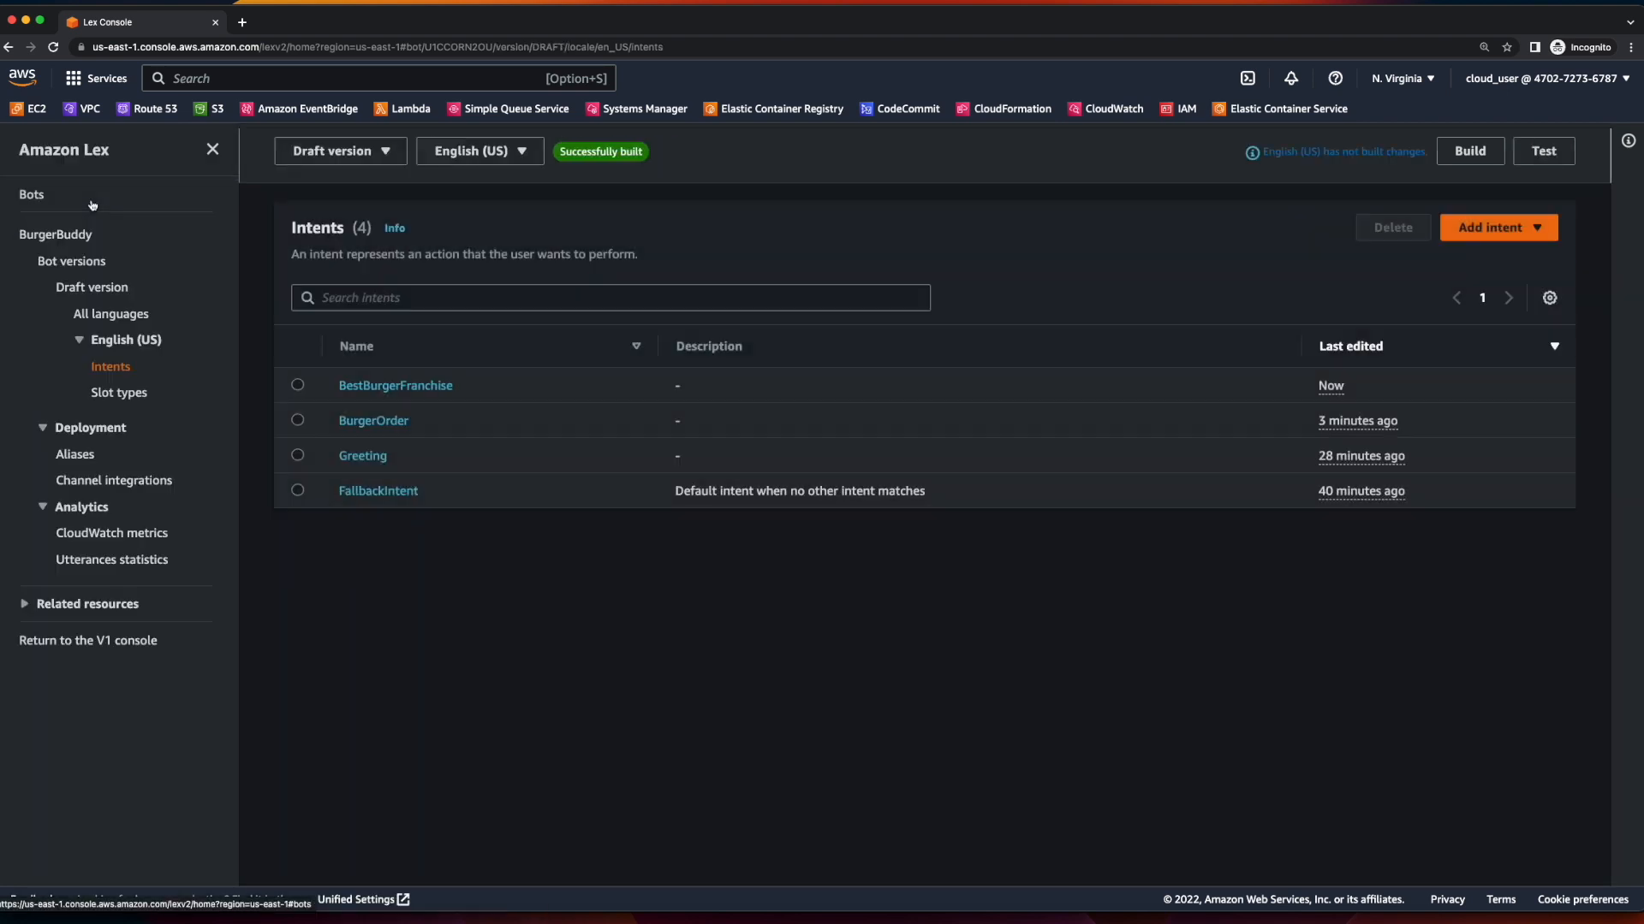
click(122, 395)
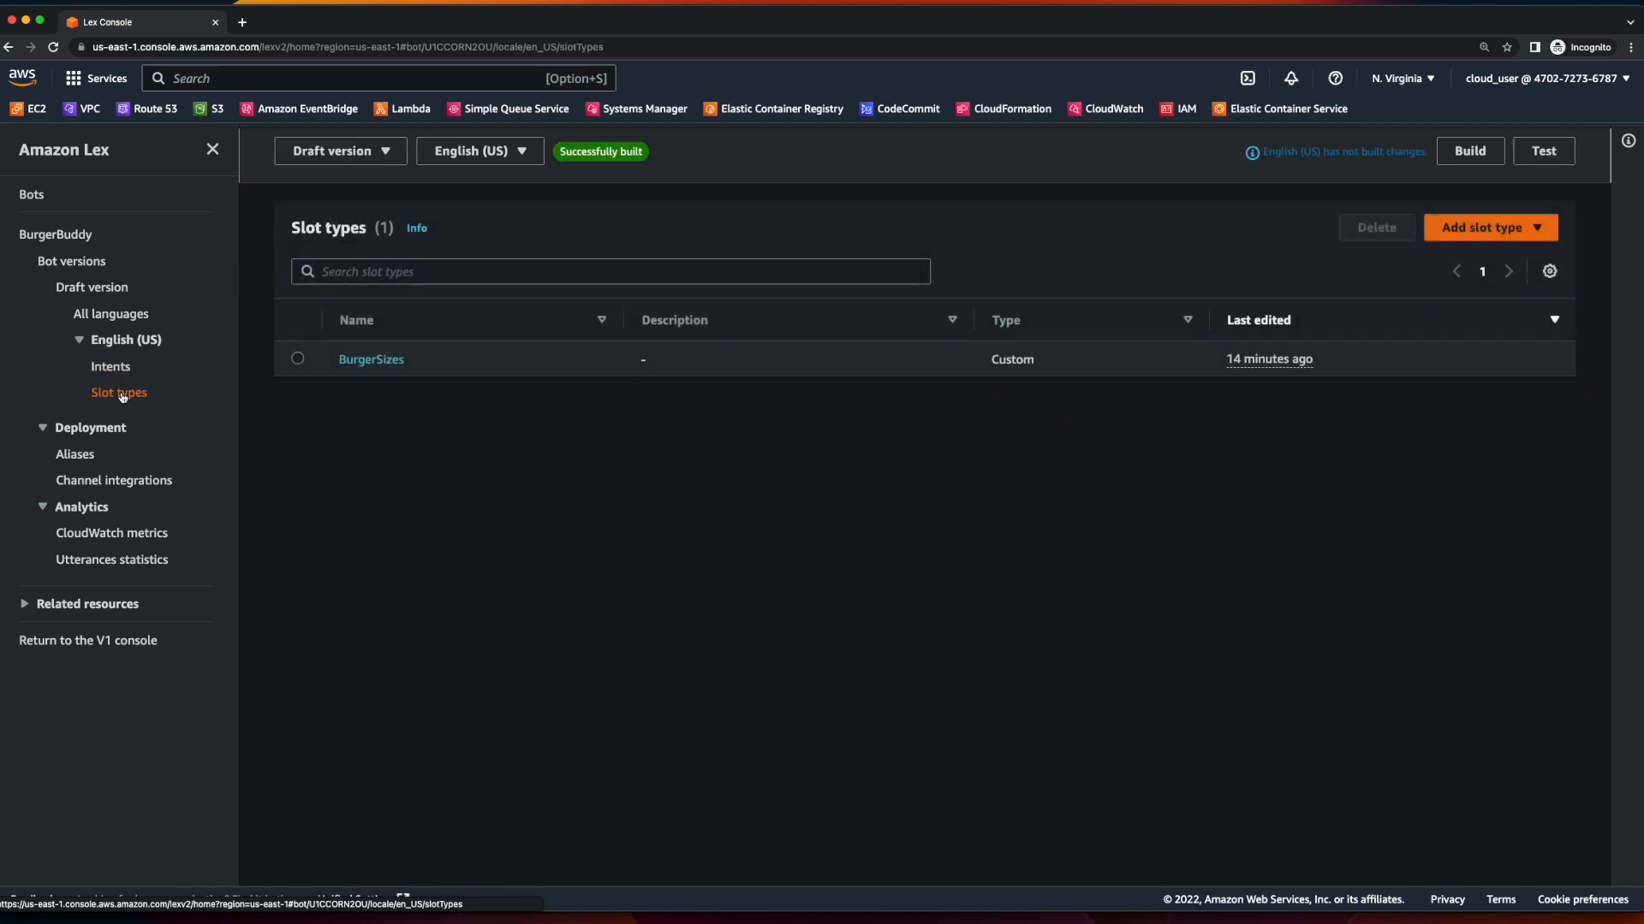
click(1514, 227)
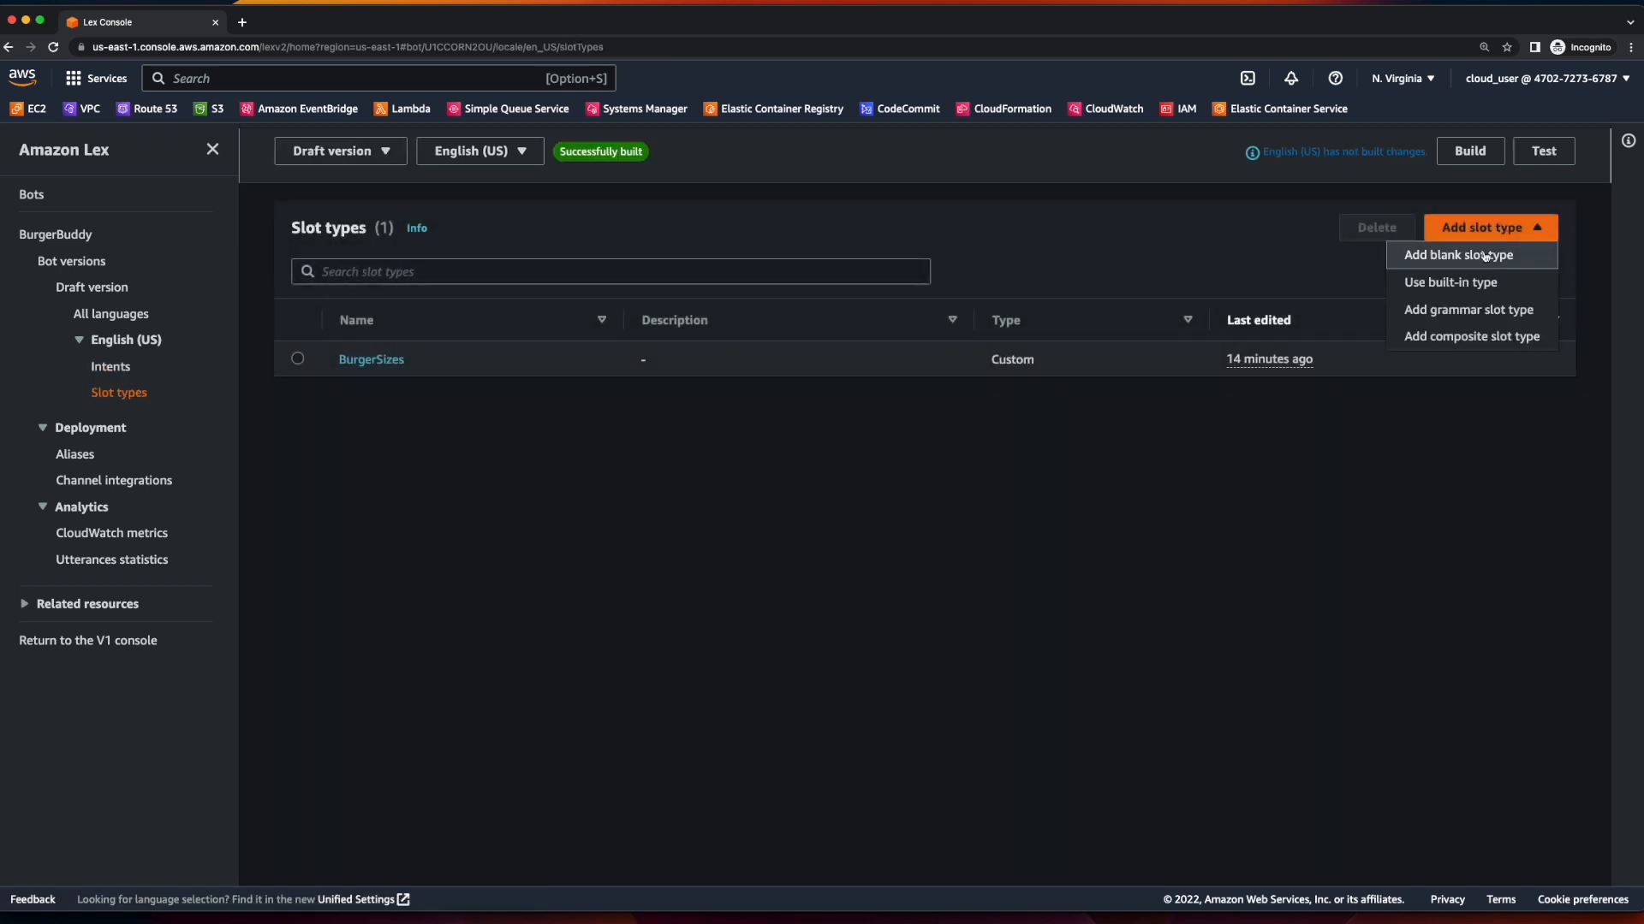
click(1484, 256)
click(873, 499)
text(BestBurgerTypes)
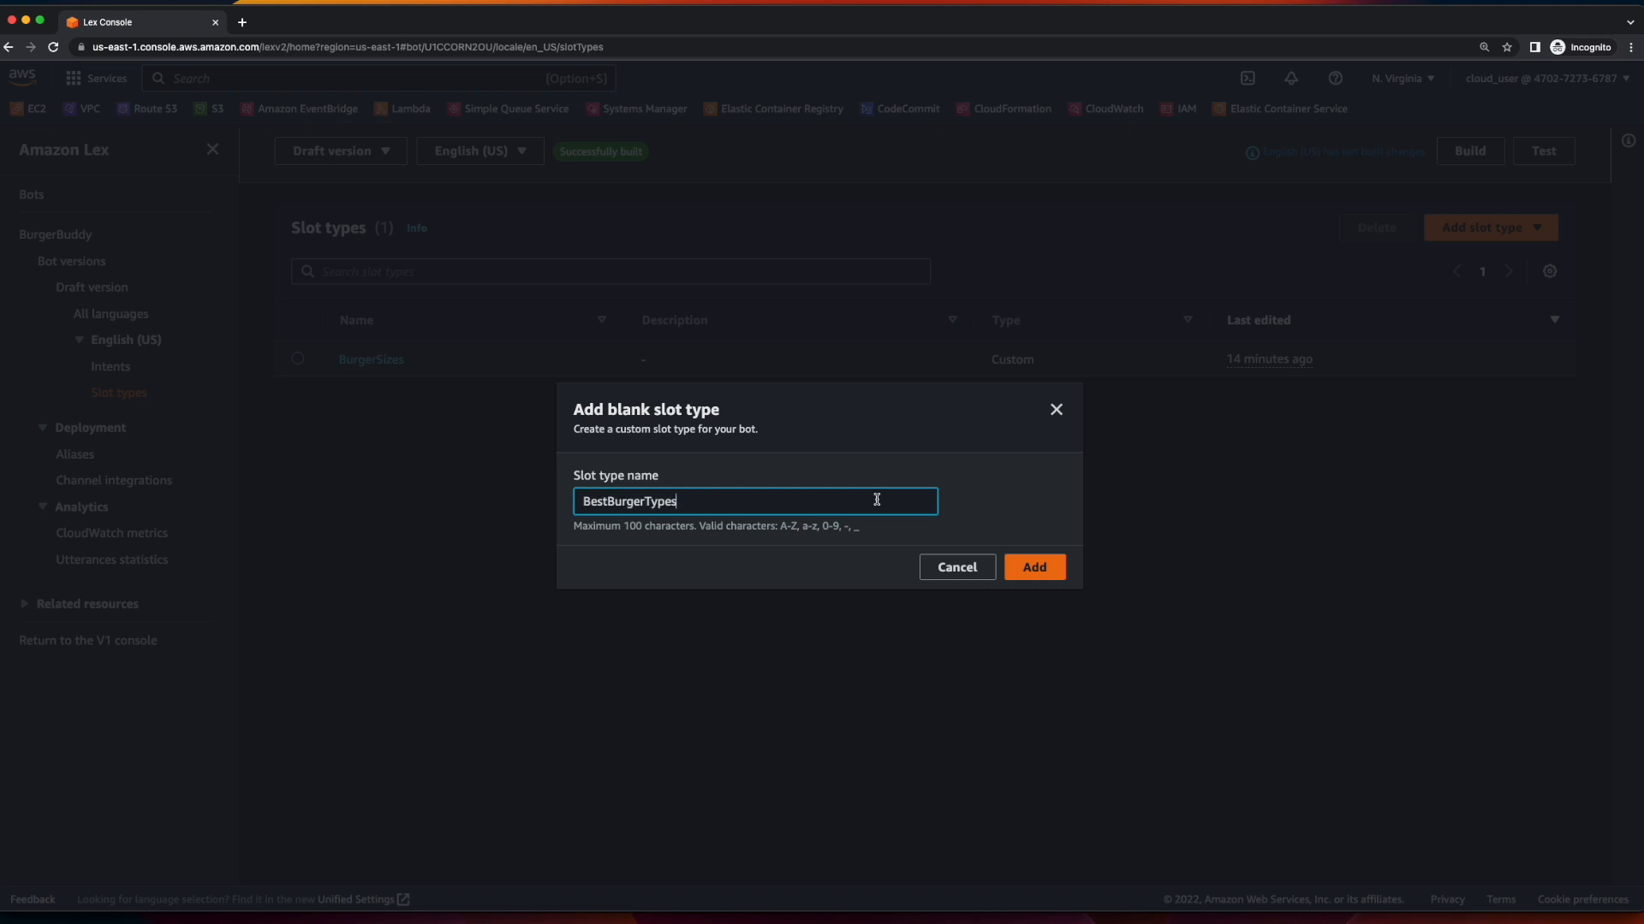
click(1046, 572)
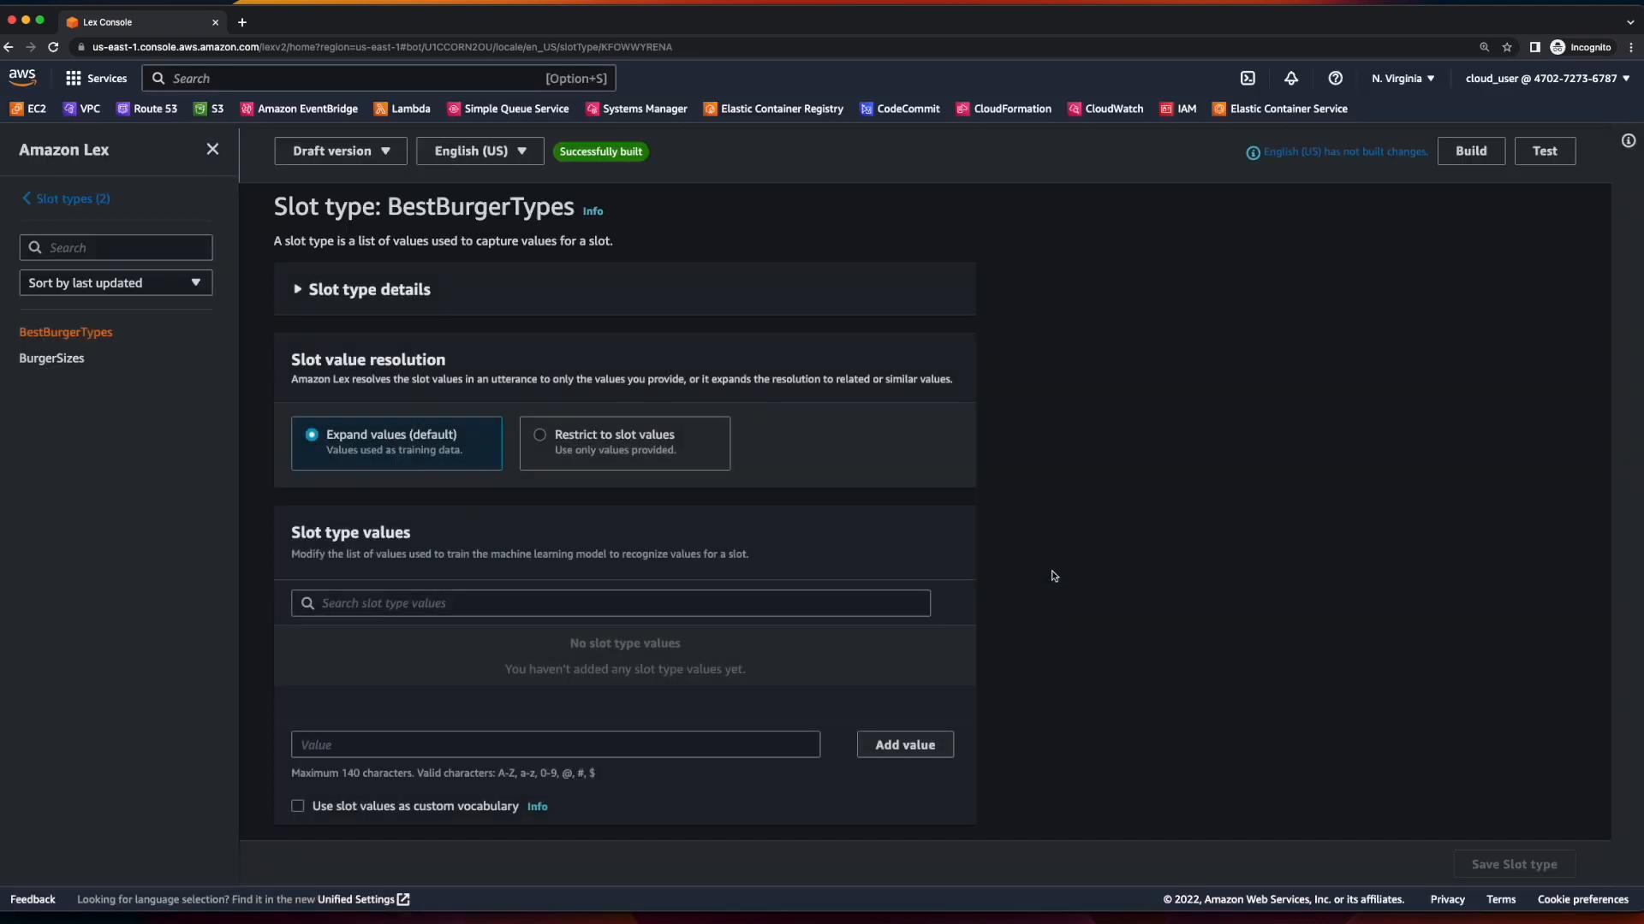
Add the values Plain, Cheese and Bacon to the BestBurgerTypes slot type and save it.
click(576, 747)
text(Plain)
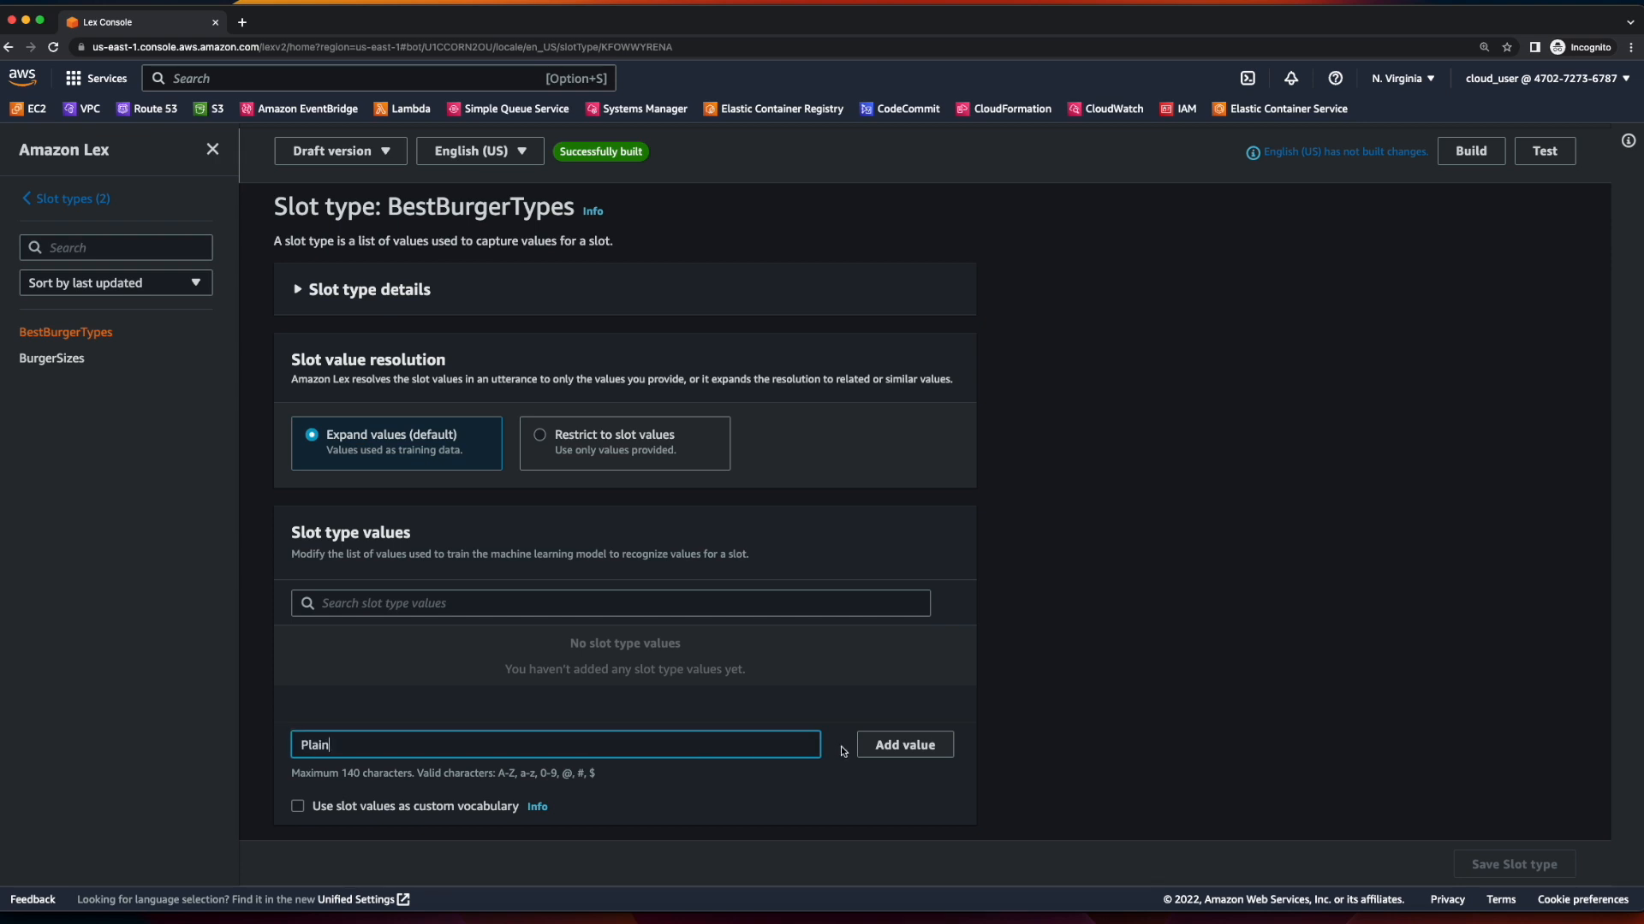
click(888, 748)
click(517, 743)
text(Cheese)
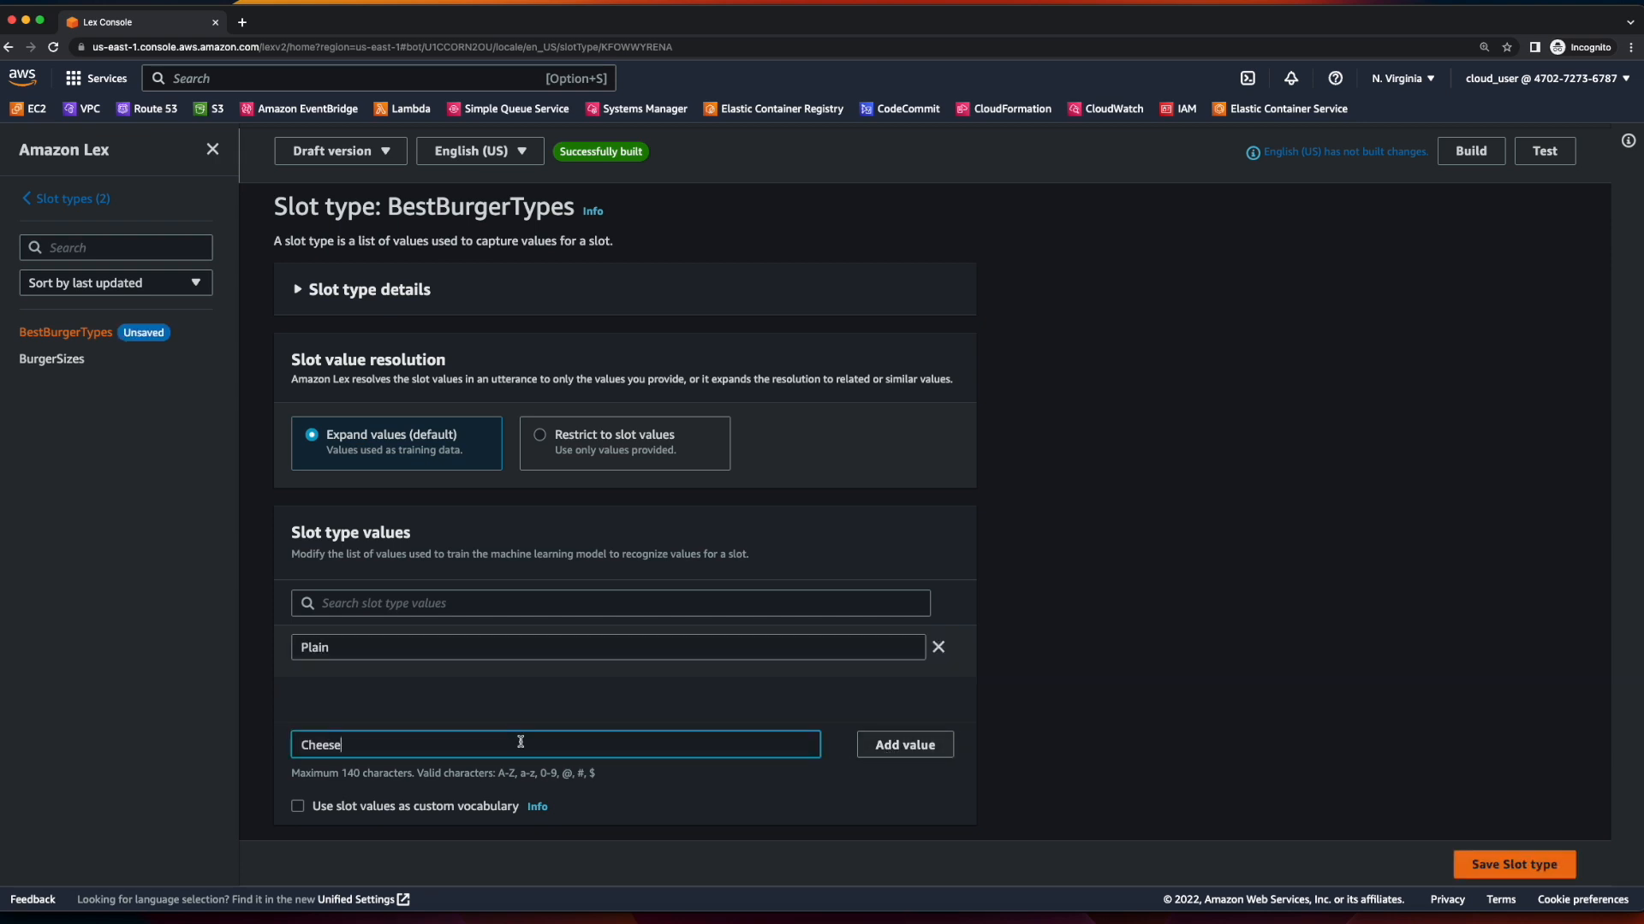
click(904, 747)
text(Bacon)
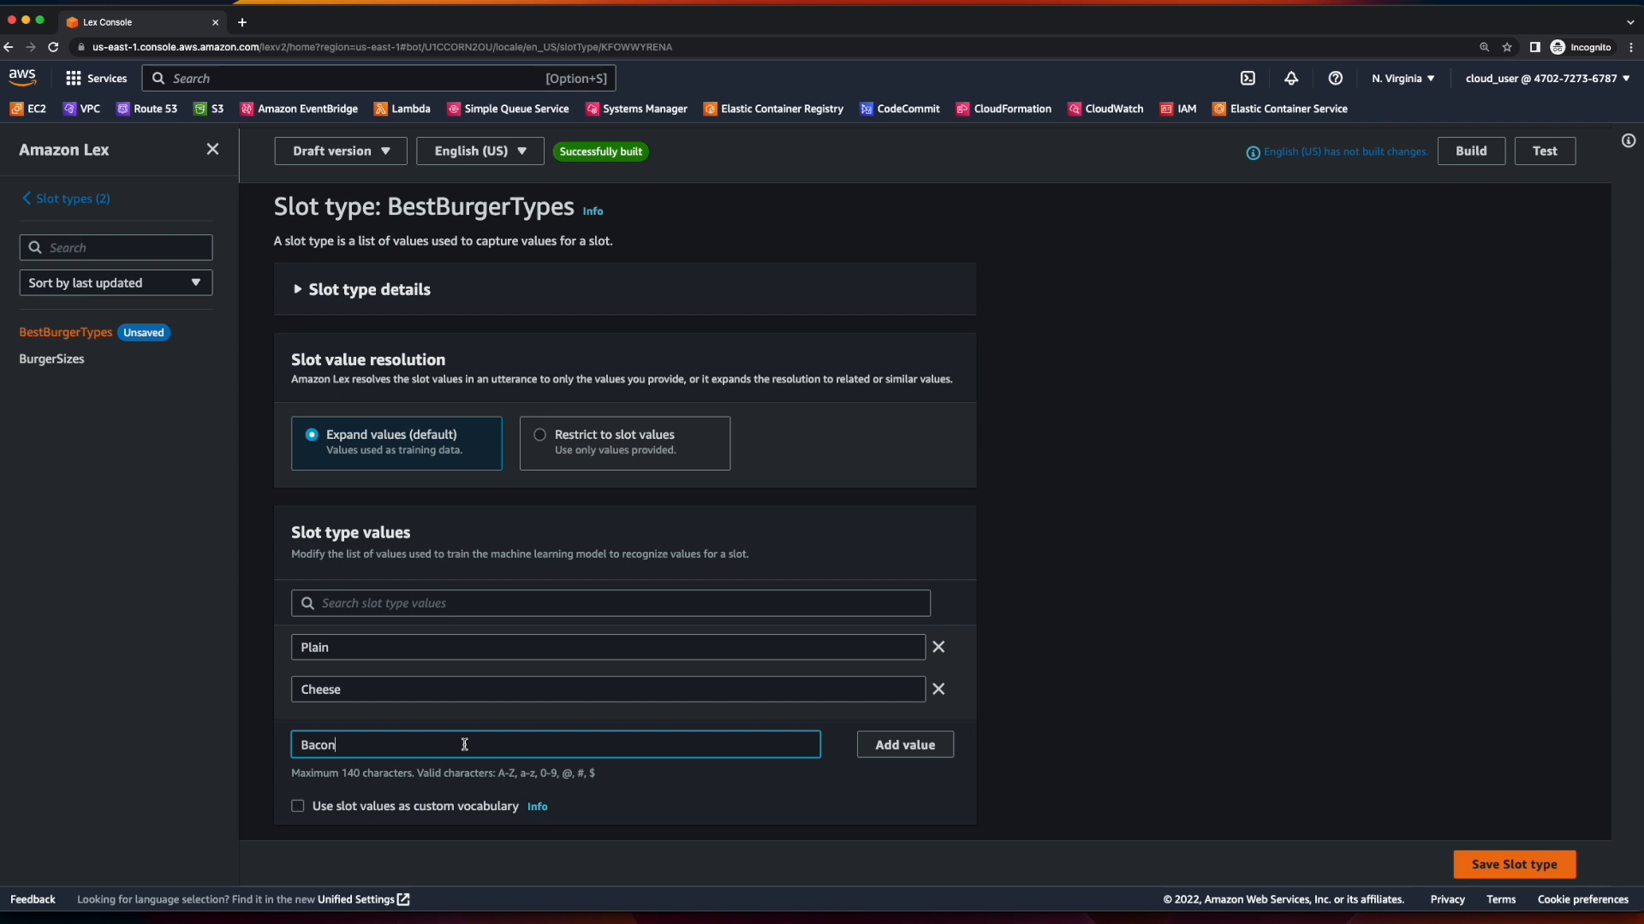
click(932, 746)
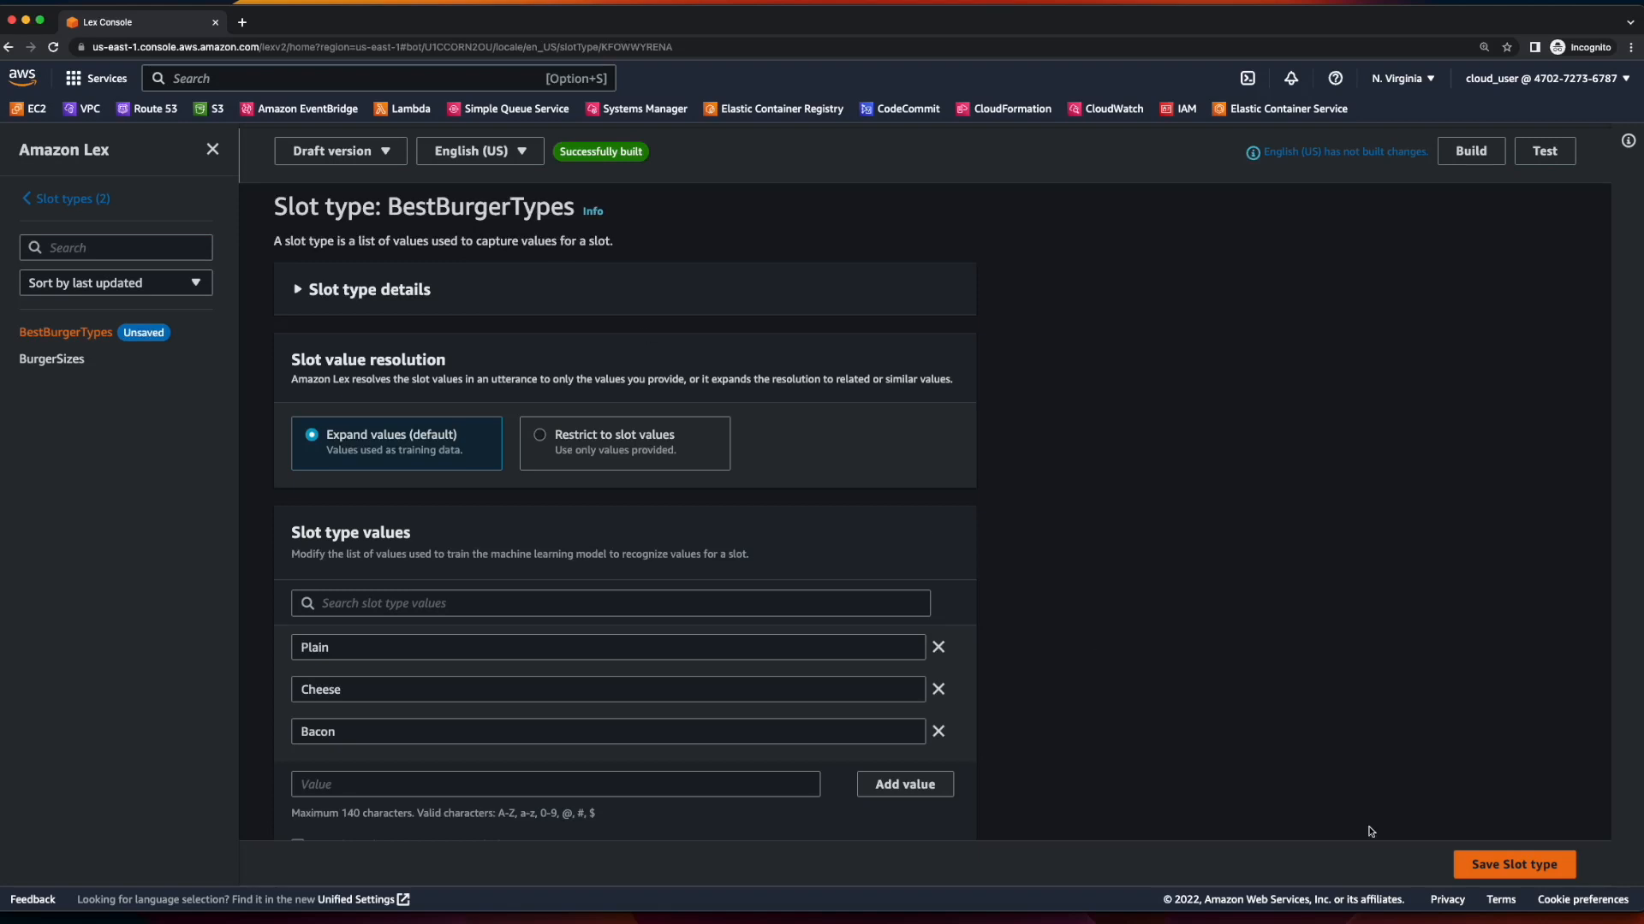
click(1482, 866)
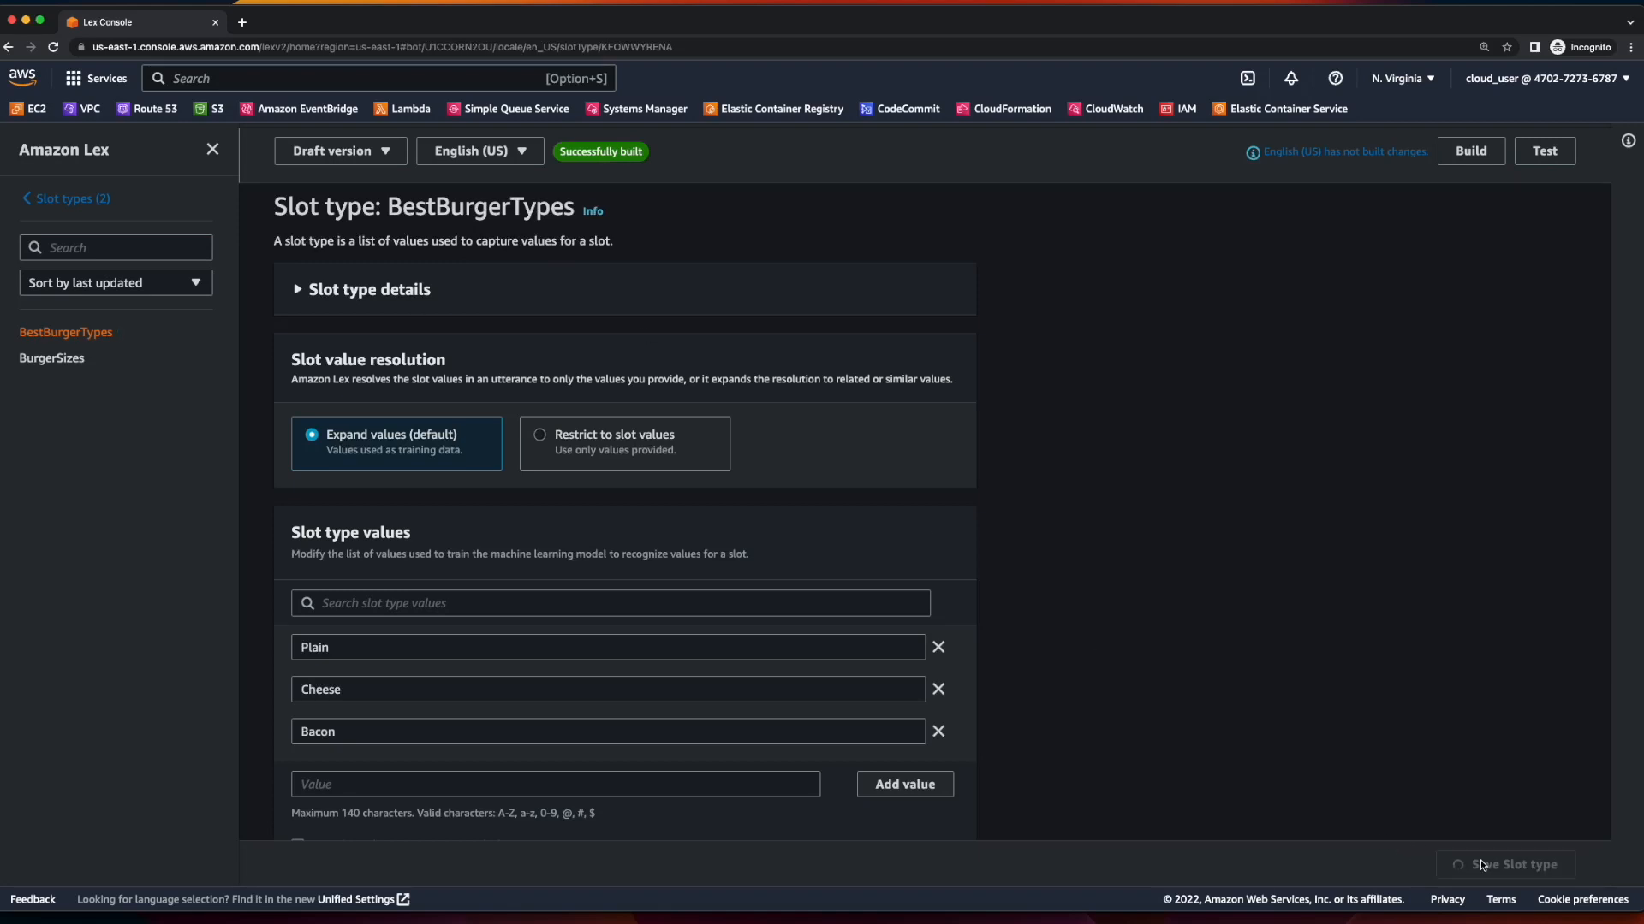
Return to the bot's intents list and open the BestBurgerFranchise intent.
click(100, 200)
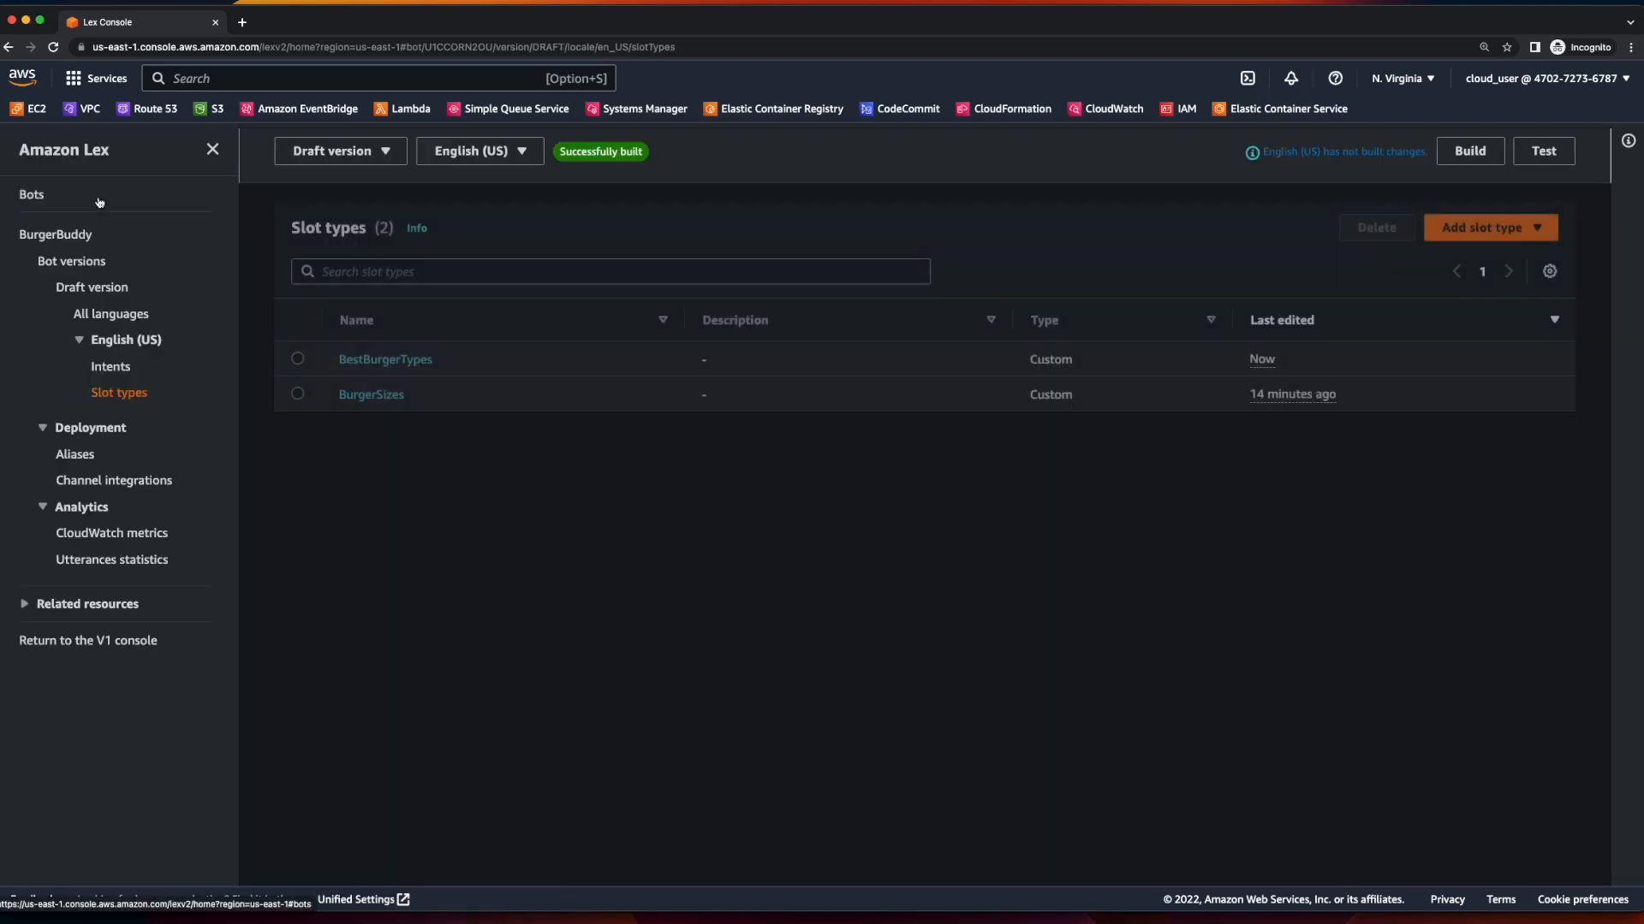
click(120, 369)
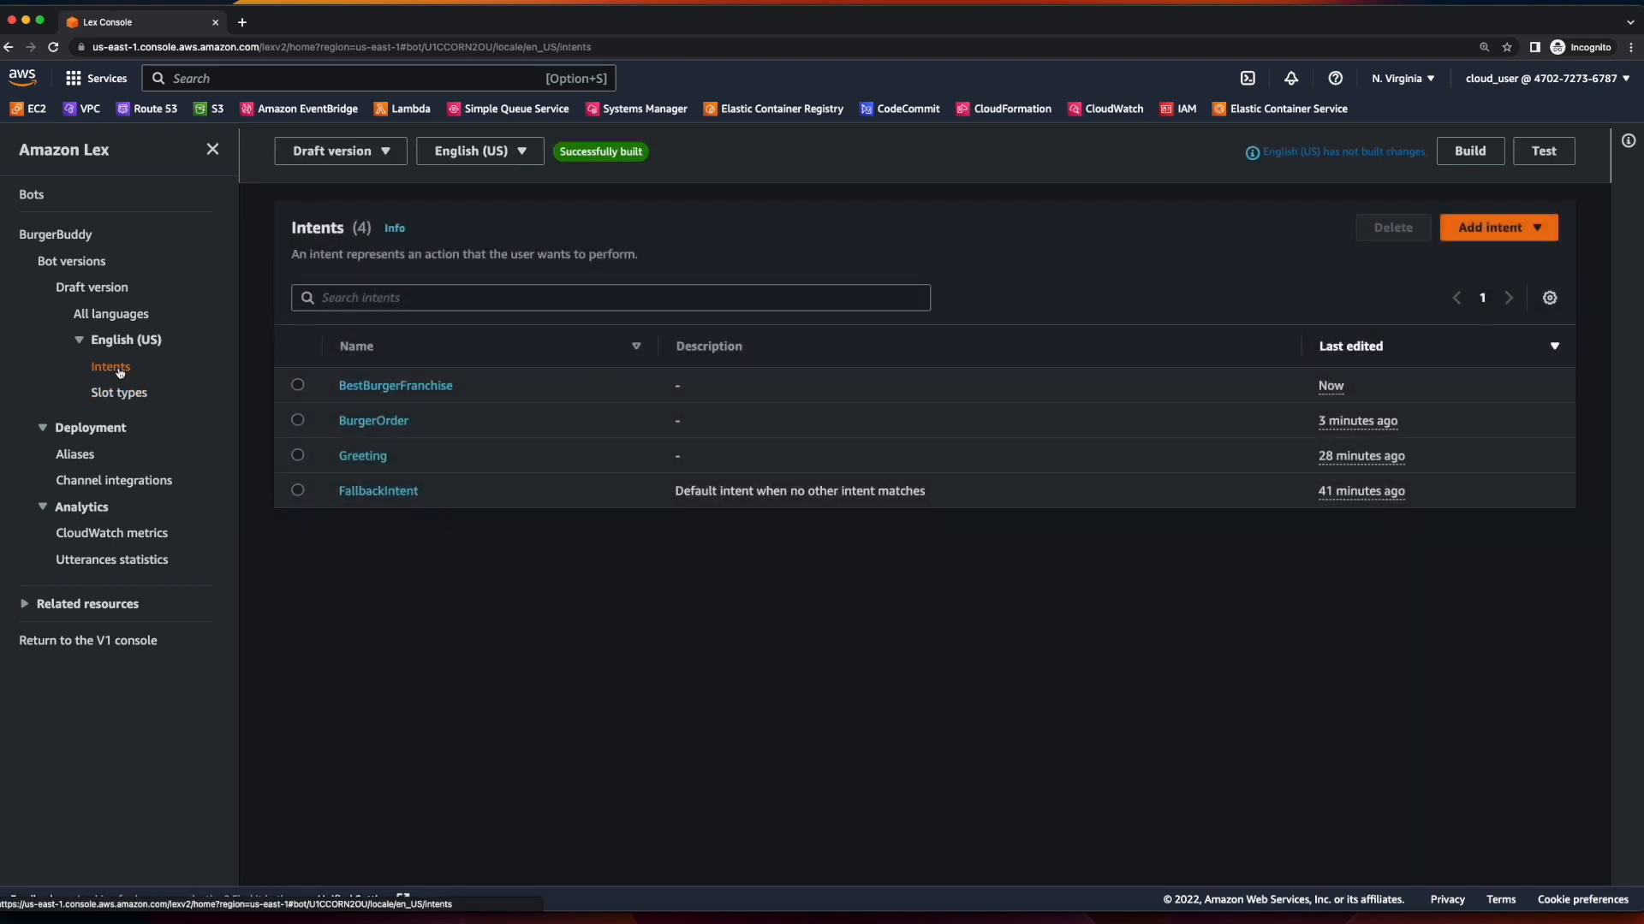
click(394, 385)
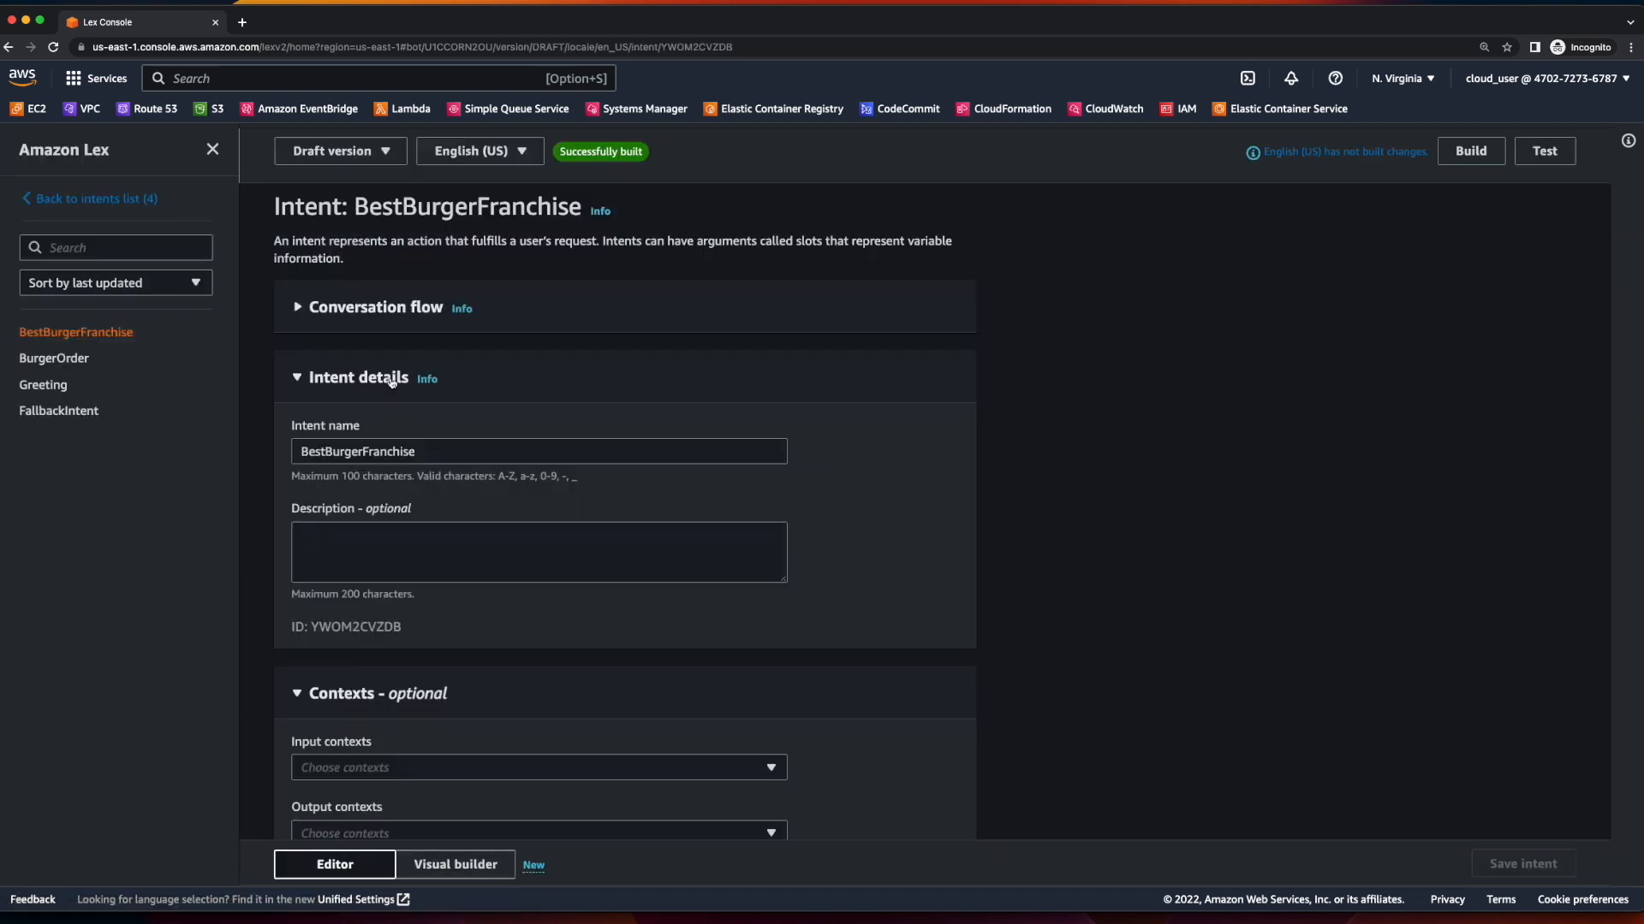
Add a required slot BestBurgerType of type BestBurgerTypes with the prompt "Which Best Burger would you like (Plain, Cheese, Bacon)?".
scroll(477, 406, down, 5)
scroll(477, 406, down, 10)
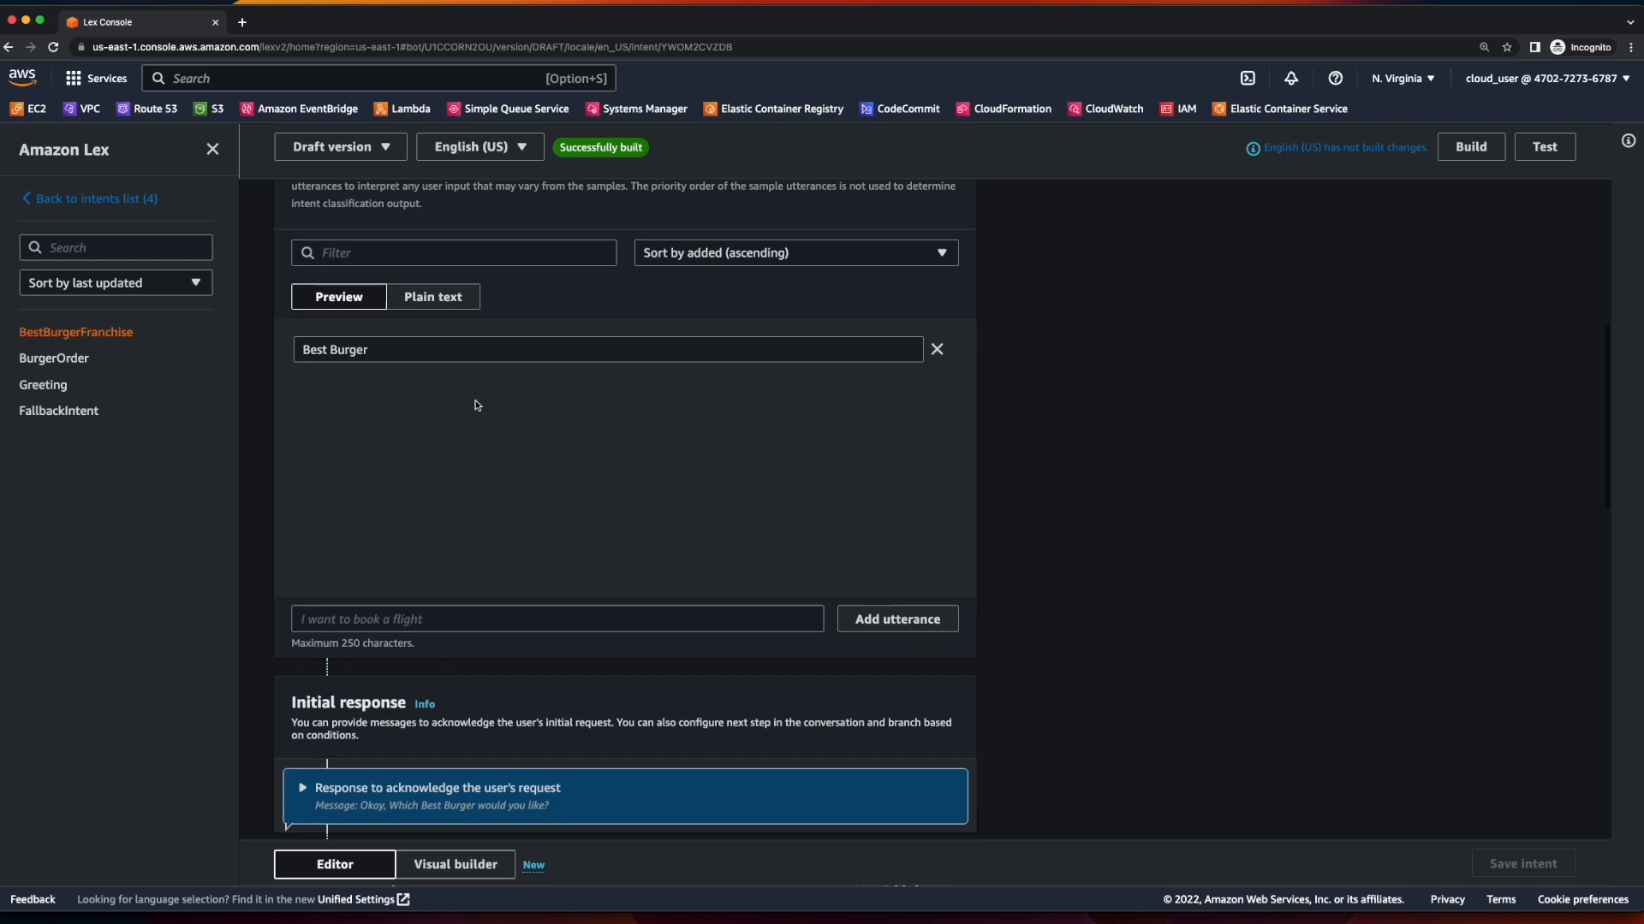
scroll(477, 406, down, 4)
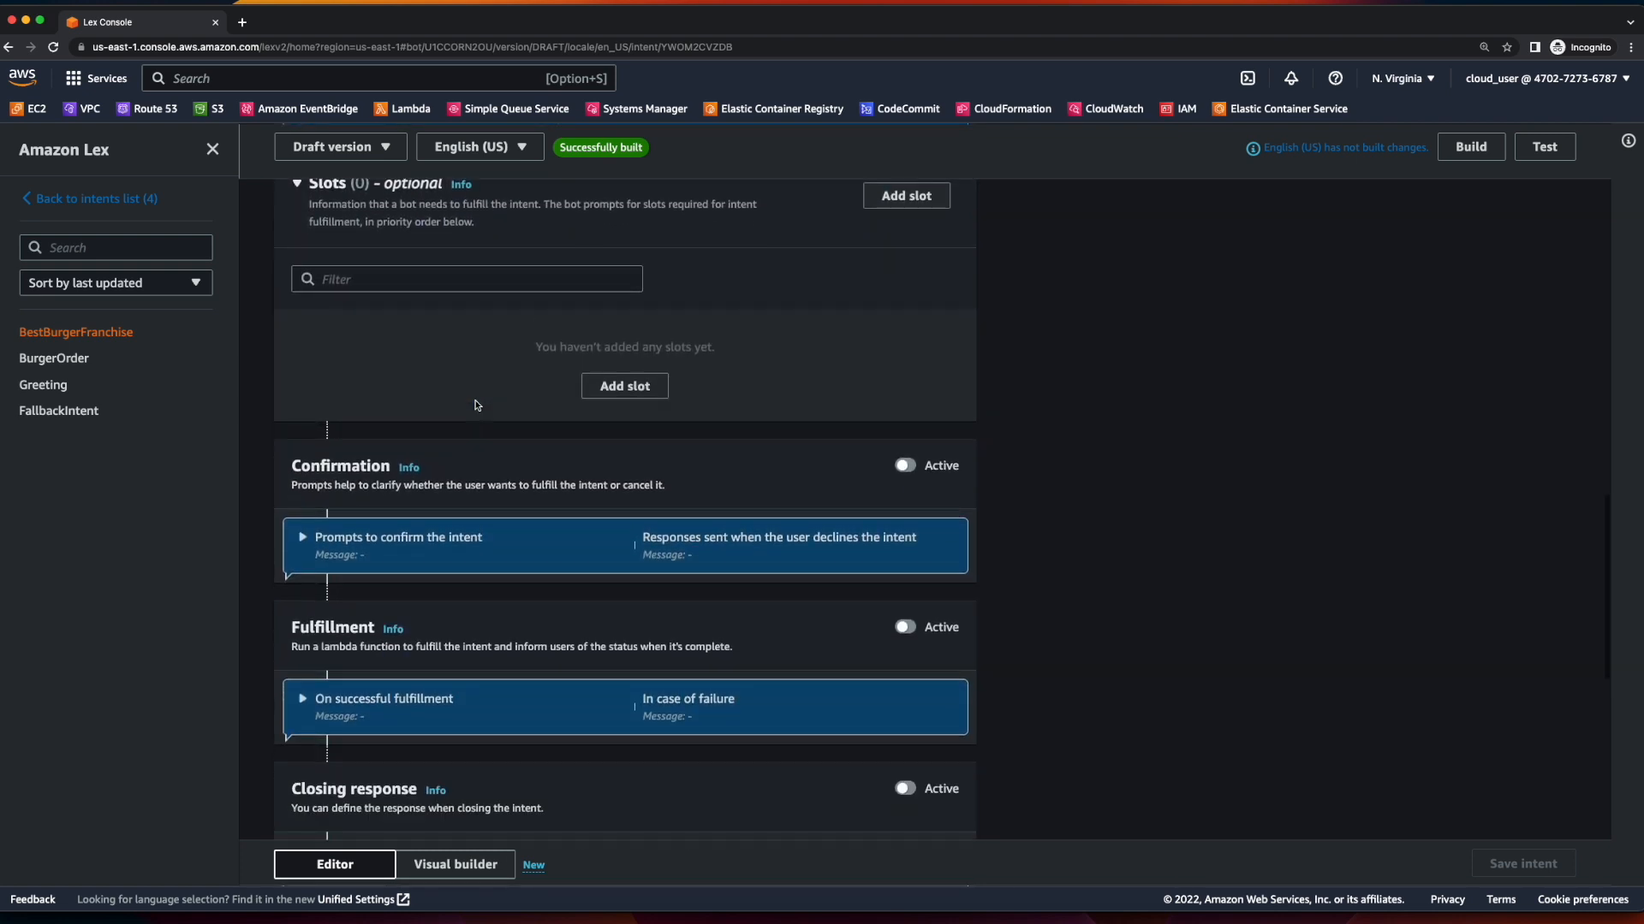
click(641, 390)
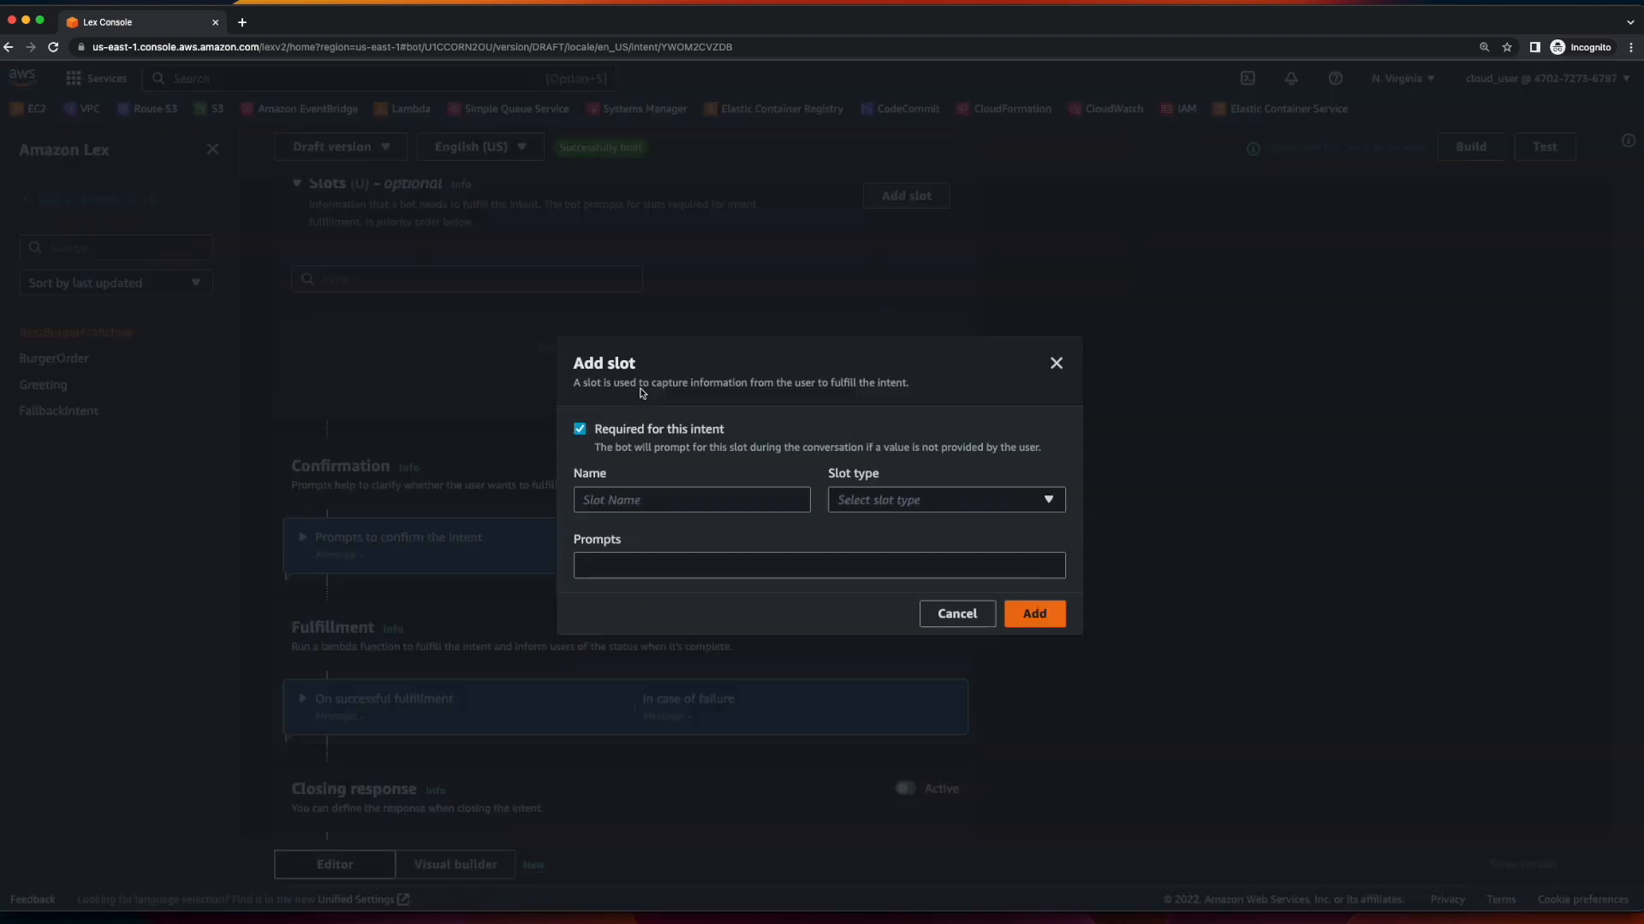
click(966, 500)
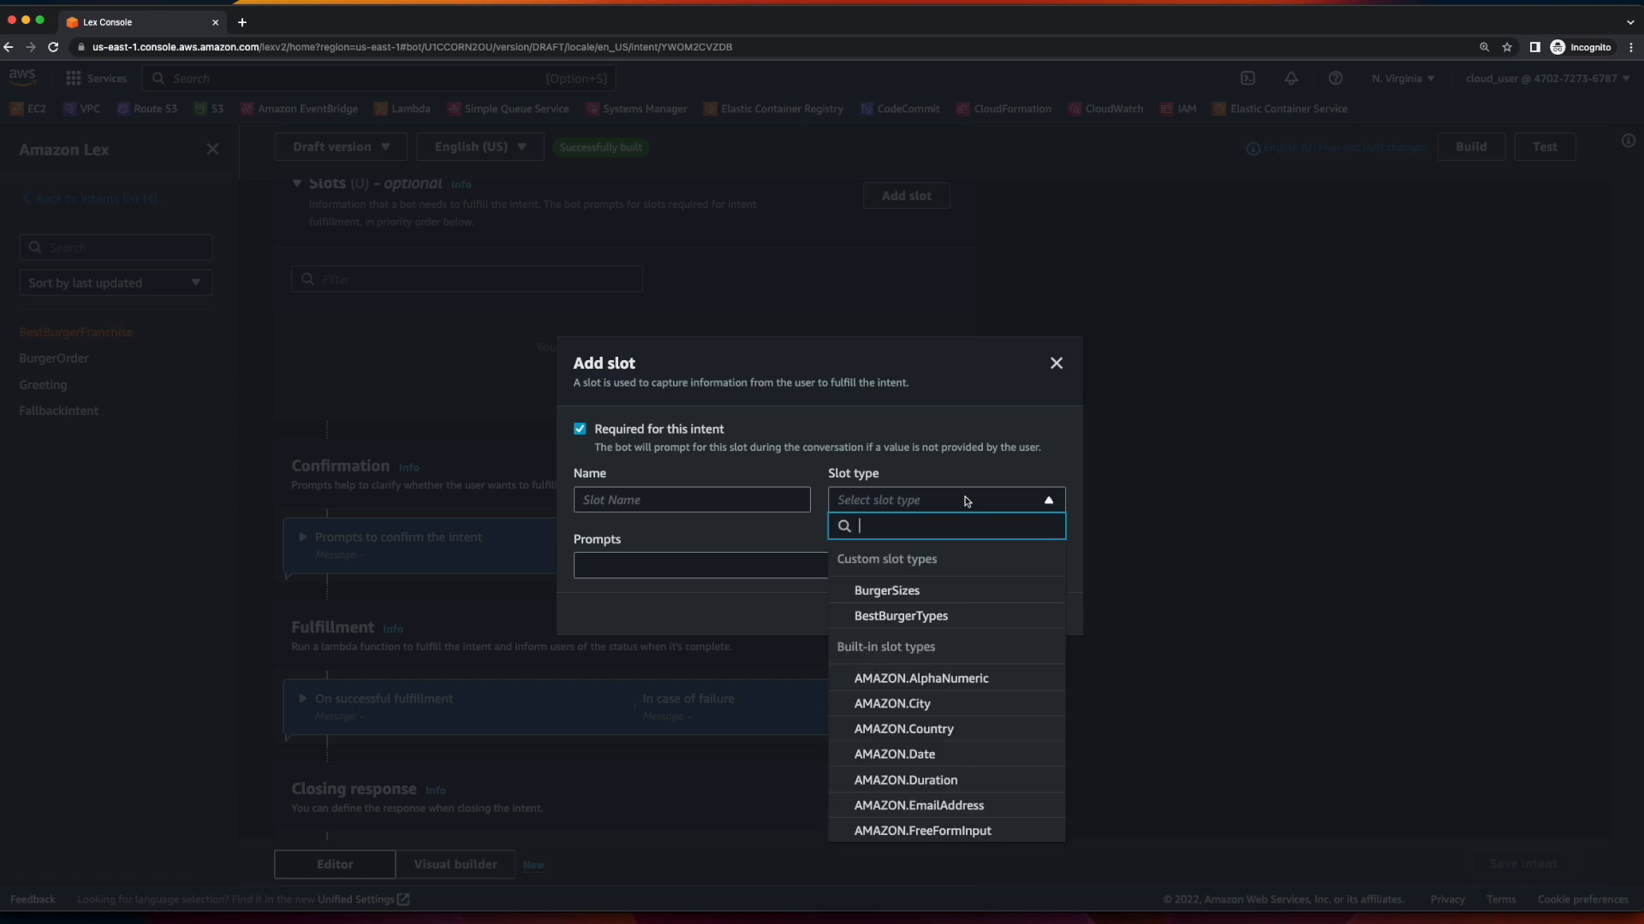
click(967, 618)
click(710, 501)
text(BestBurgerType)
click(745, 565)
text(Which Best Burger would you like (Plain, Cheese, Bacon)?)
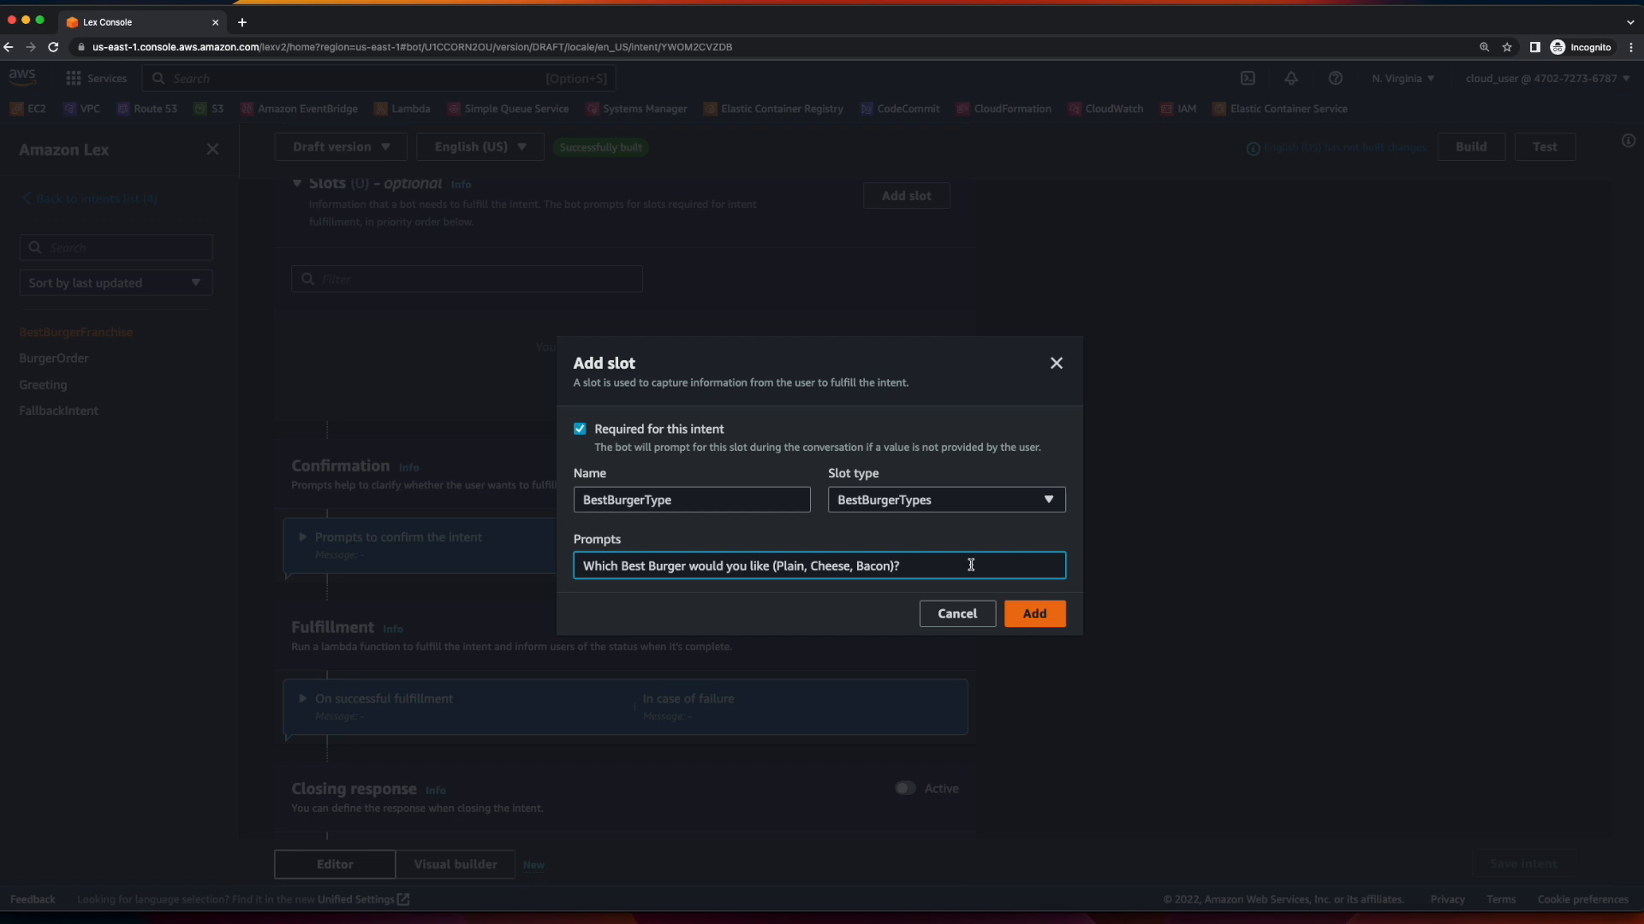
click(1038, 616)
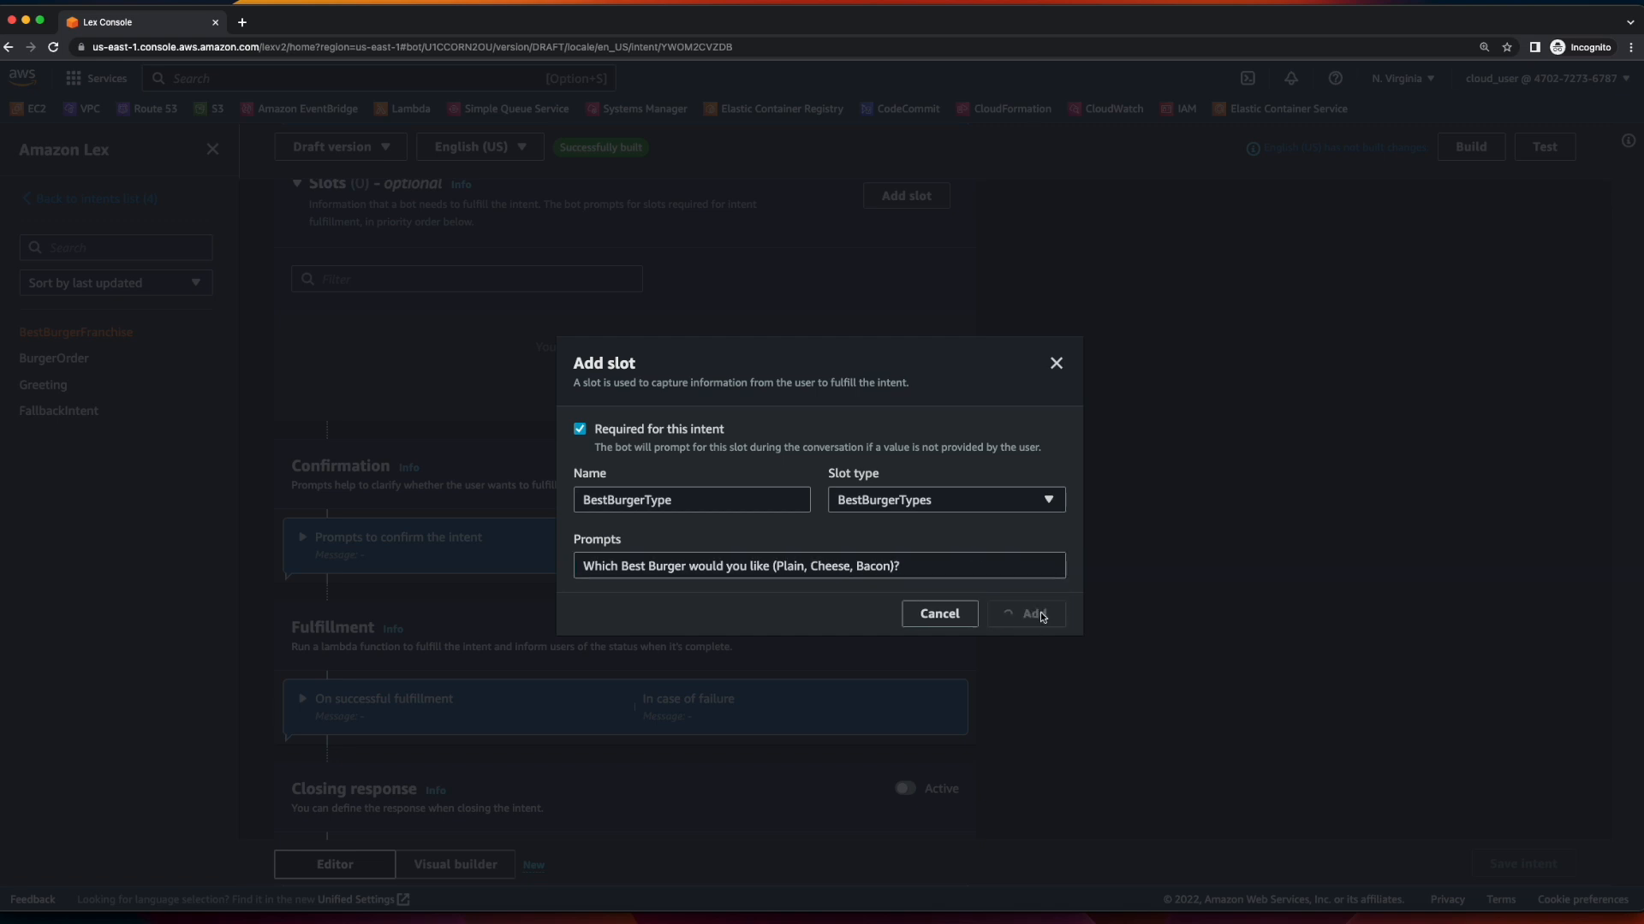
Change the intent's initial response message to "Okay, you'd like a Best Burger.".
scroll(322, 550, up, 5)
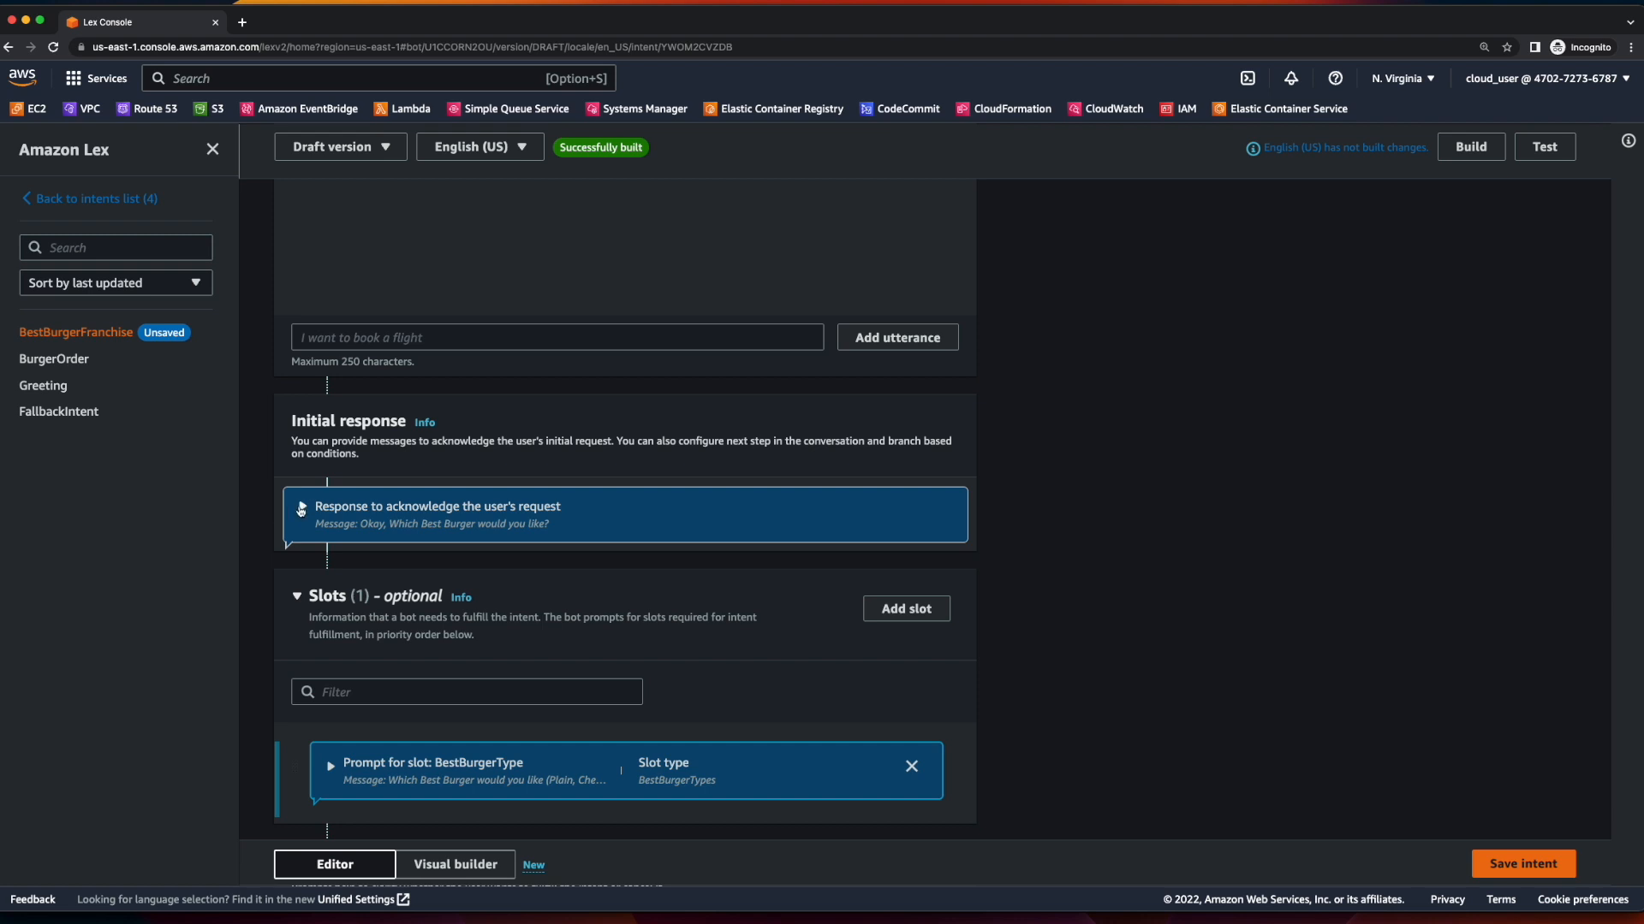
click(302, 510)
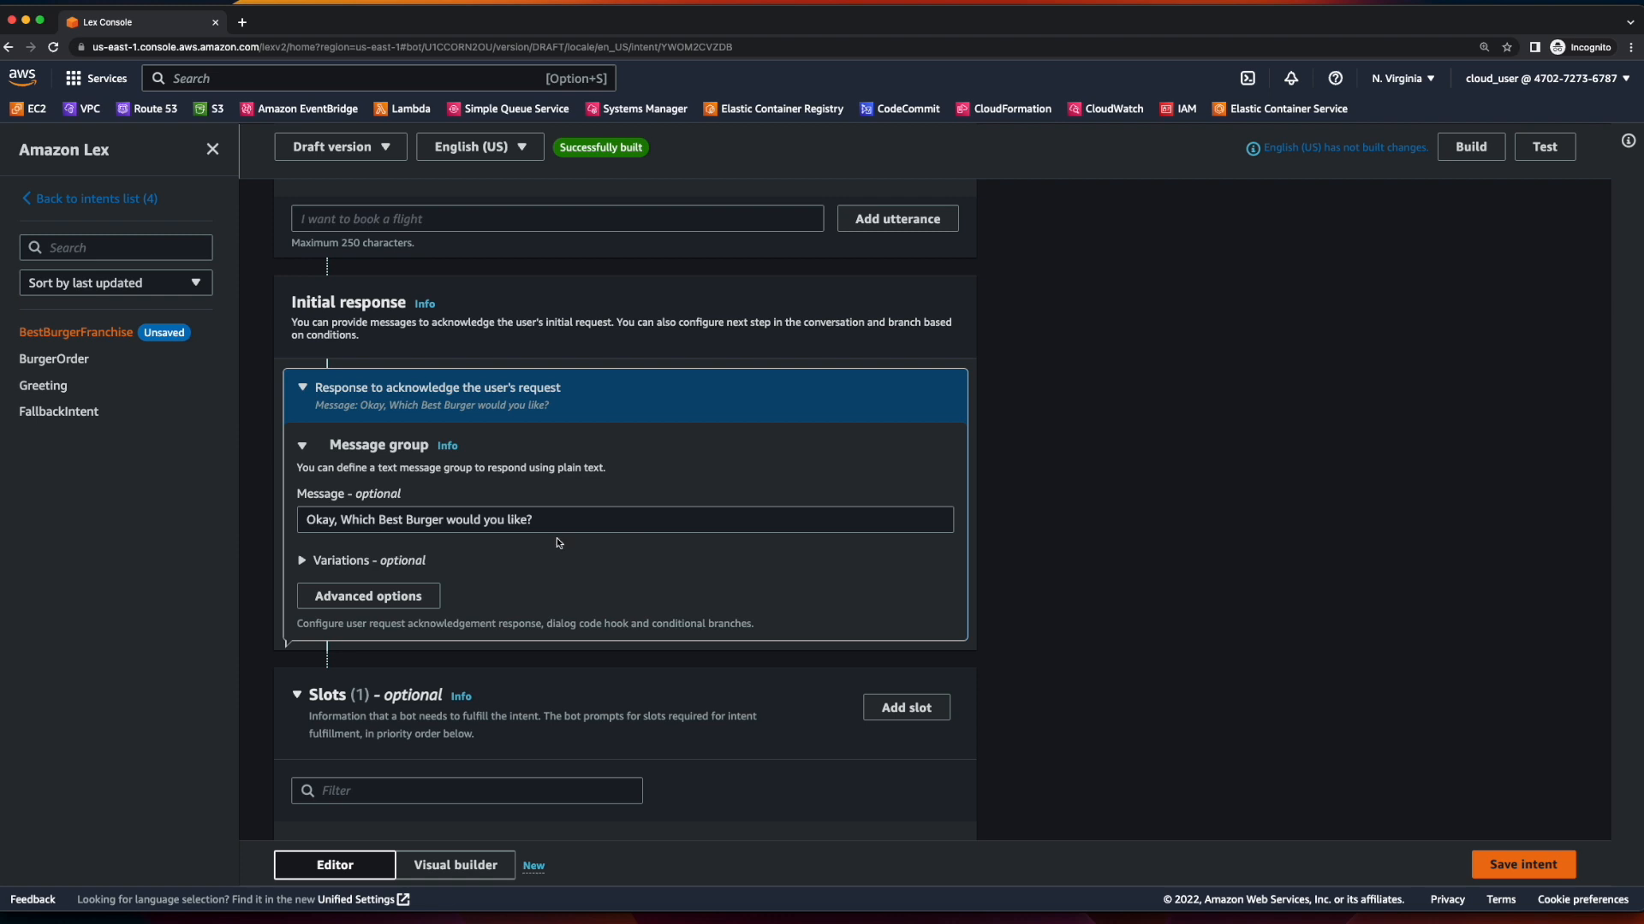
drag(341, 520, 590, 517)
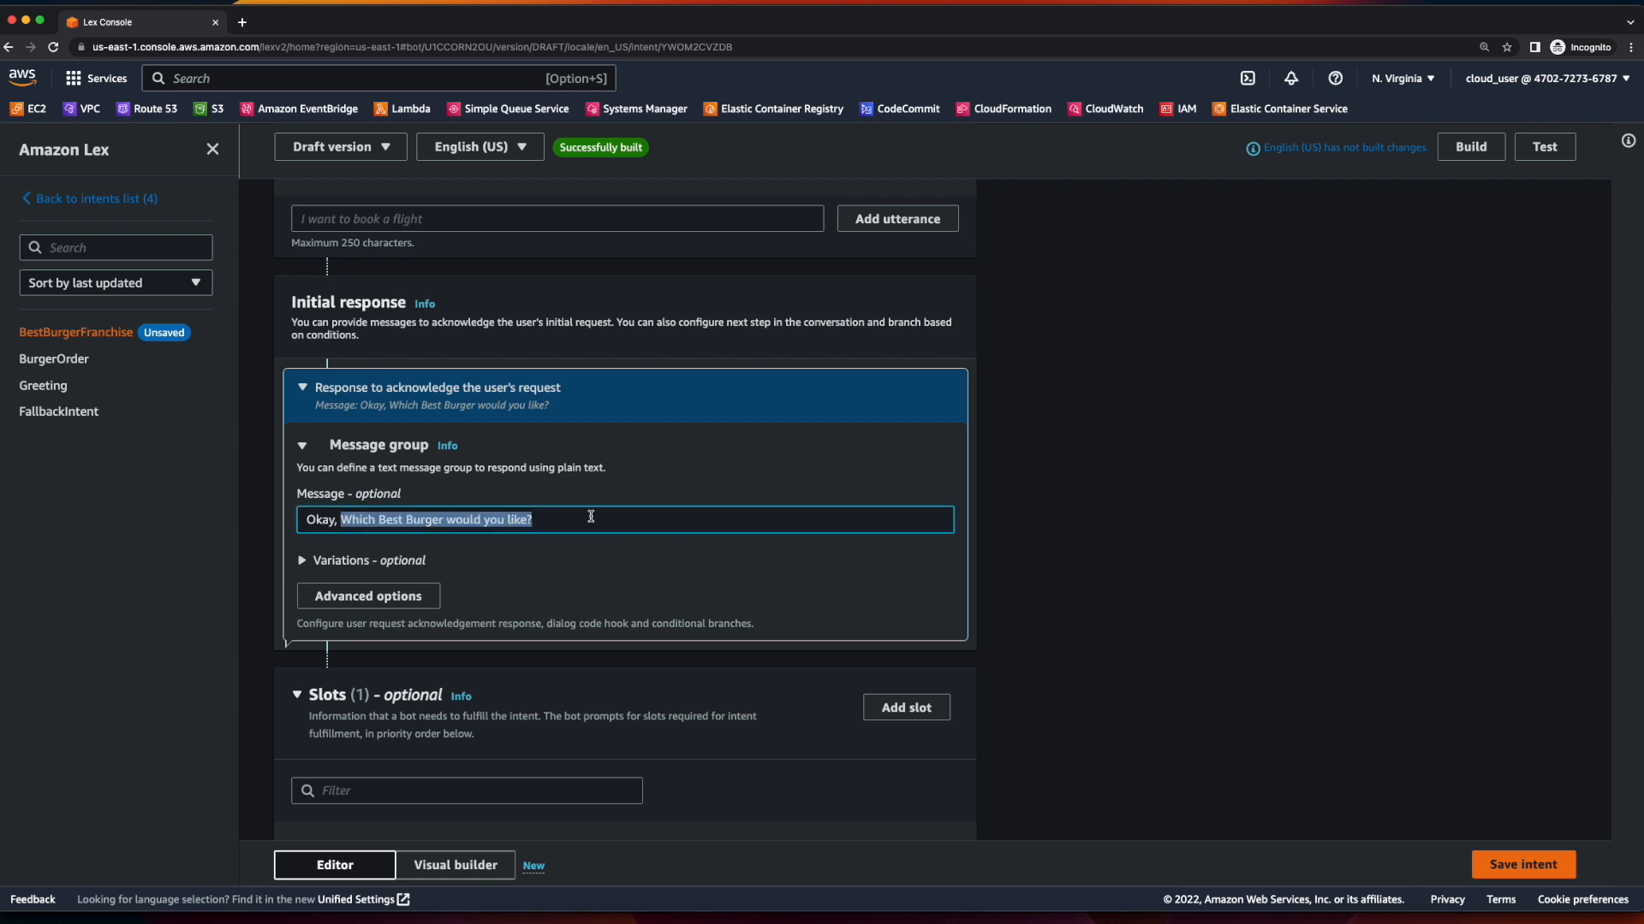
text(you'd like a Best Burger.)
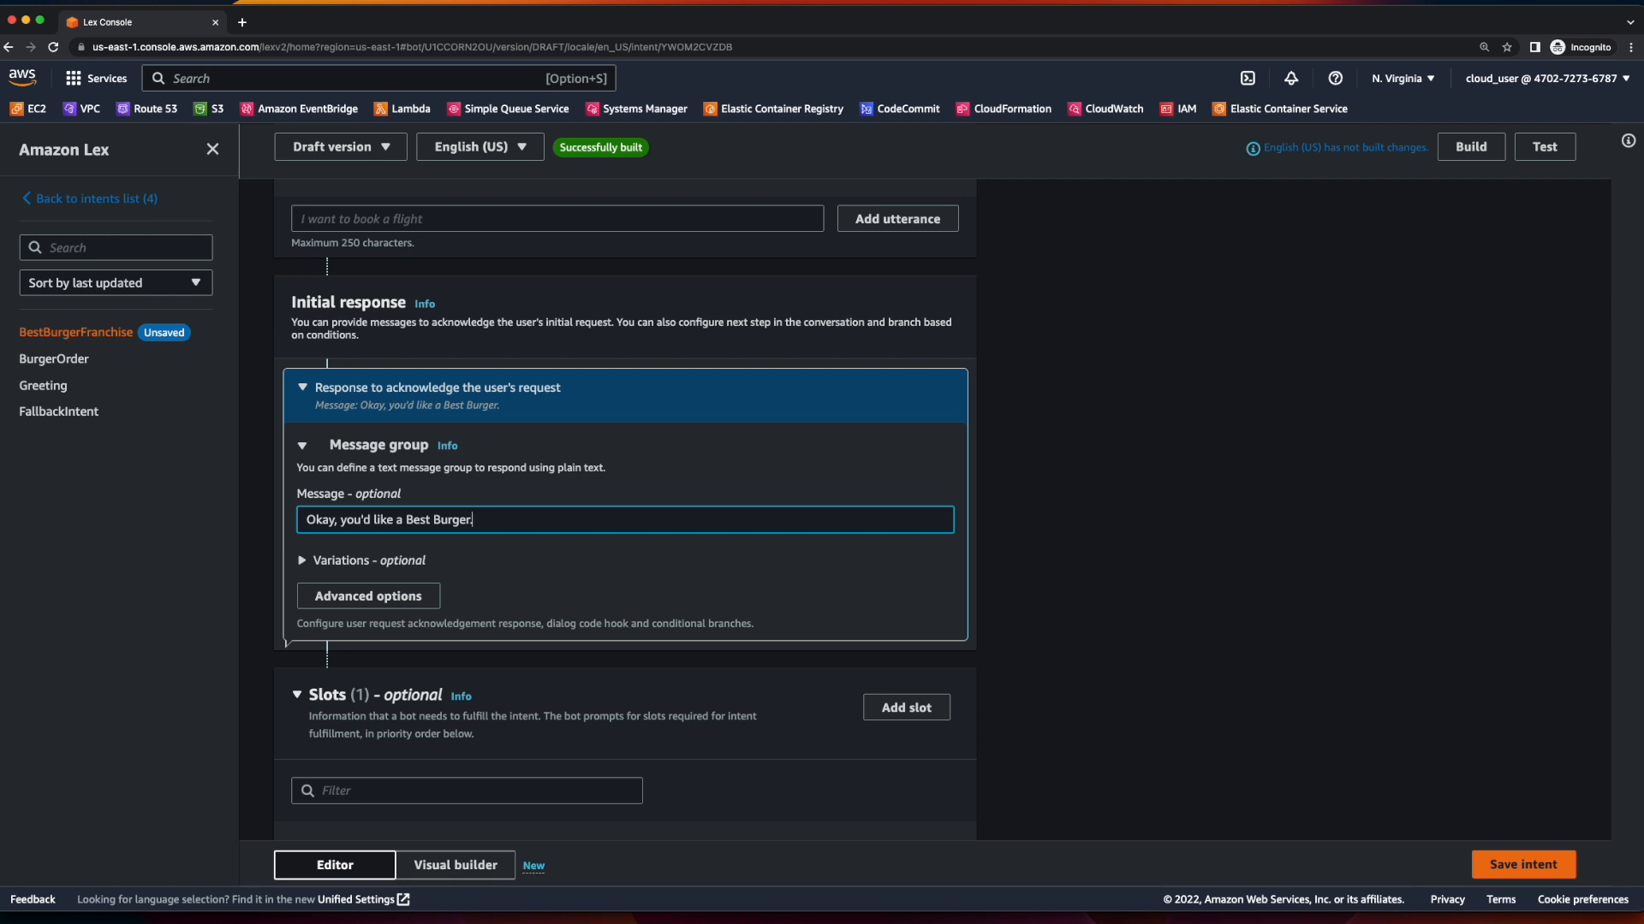
Set the confirmation prompt to "Nice! Would you like me to order your {BestBurgerType}?" and the decline response to "Bummer! Stay hungry, my friend.".
scroll(625, 513, down, 10)
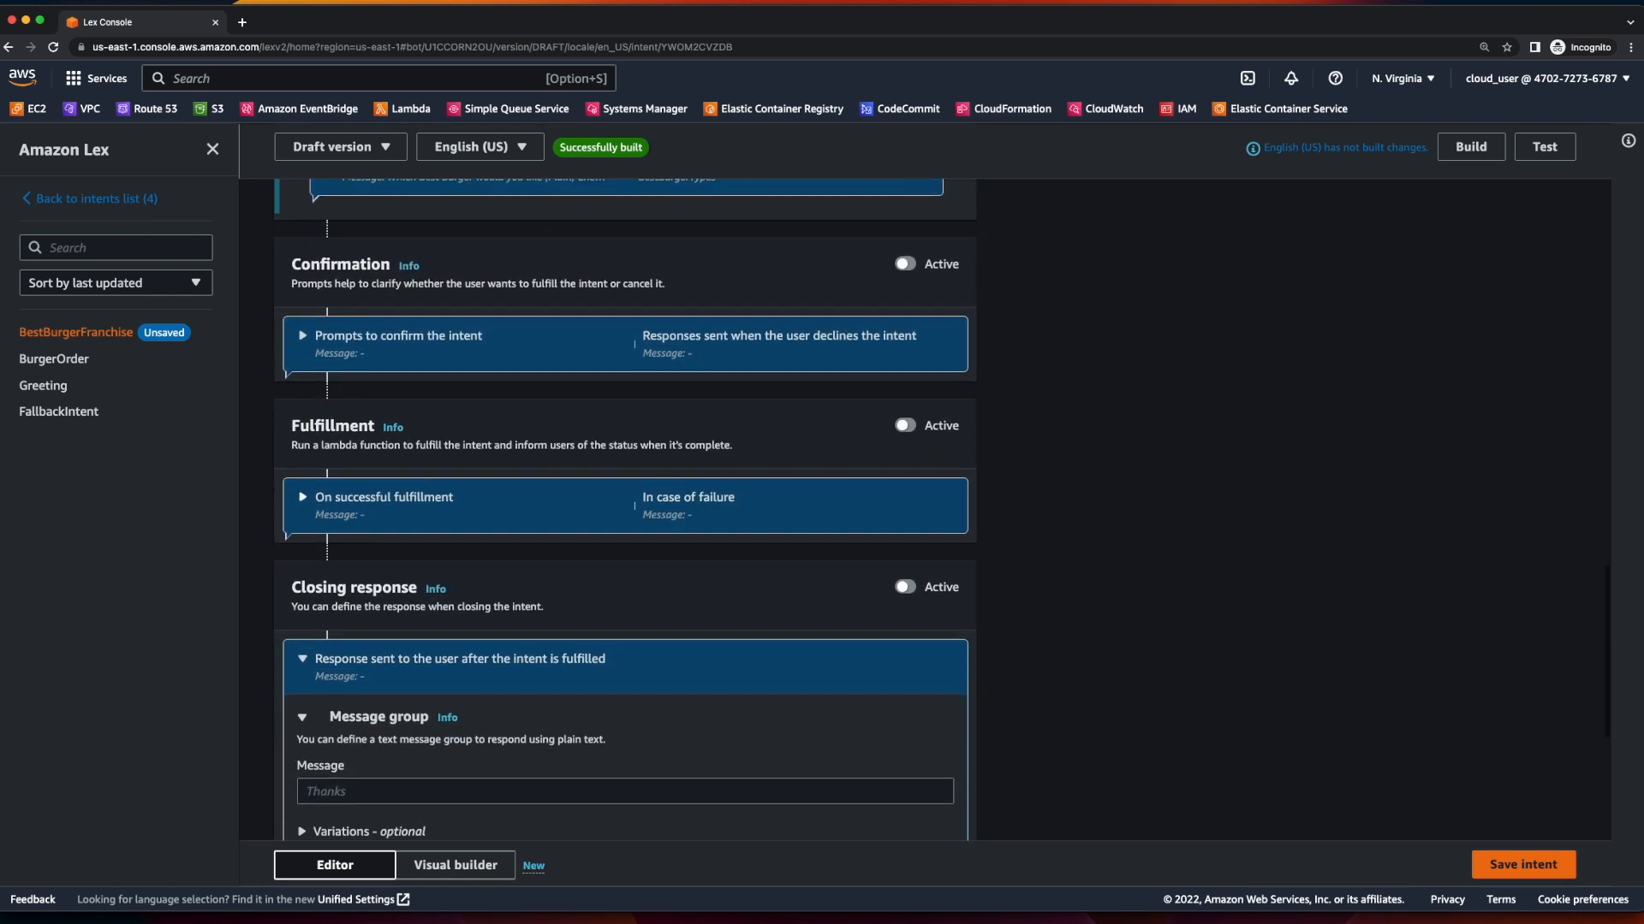
scroll(625, 514, down, 1)
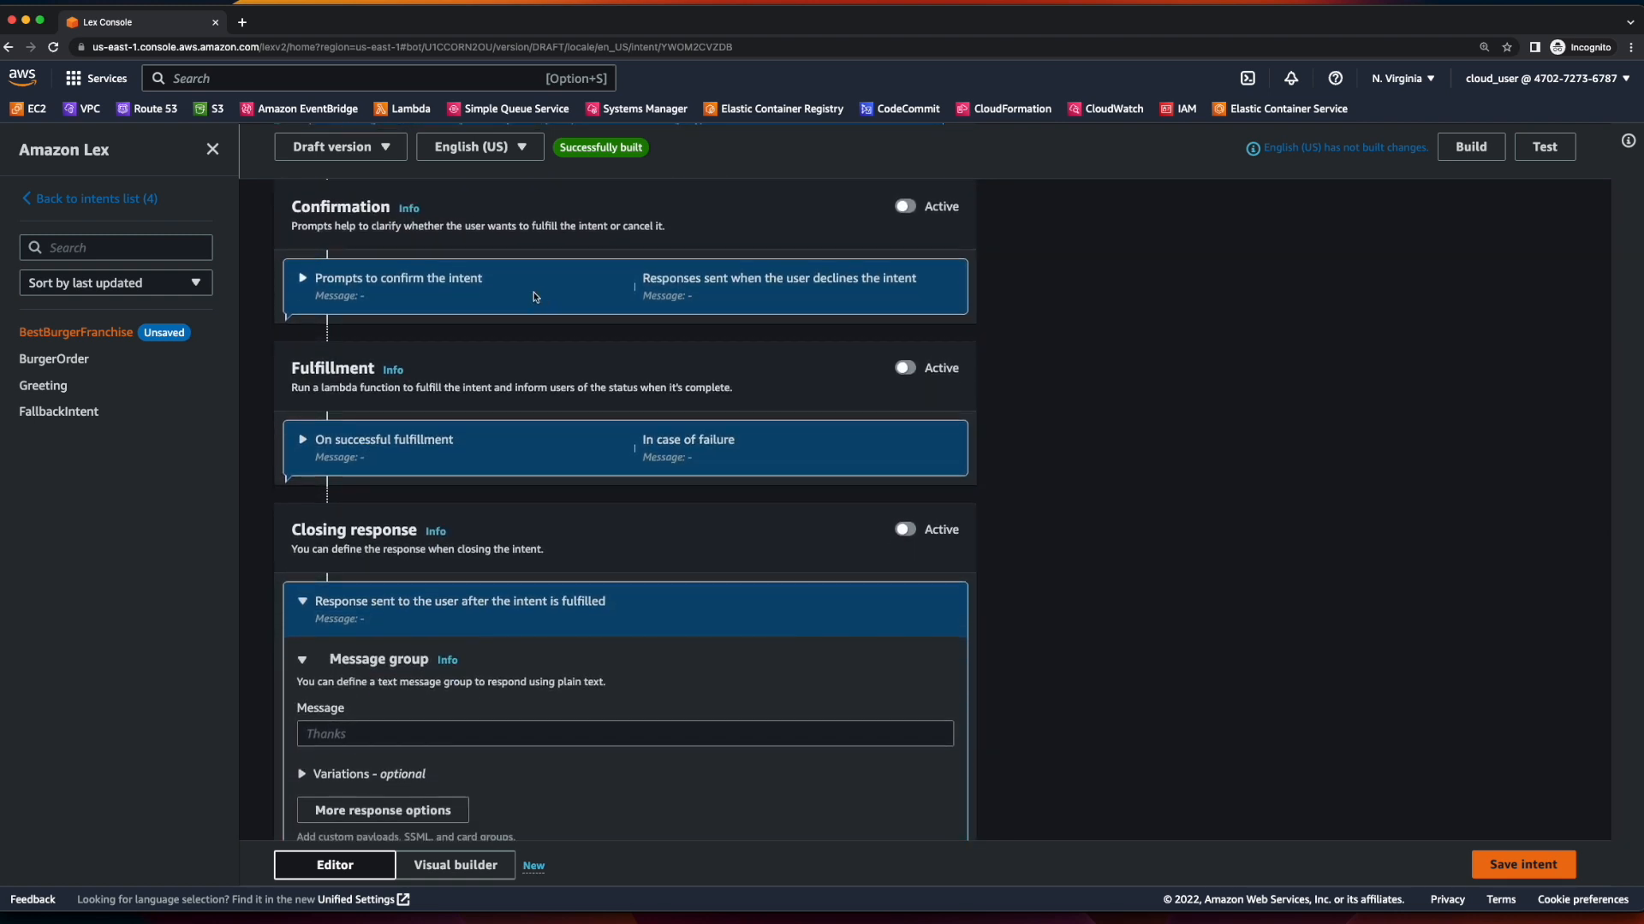
click(304, 281)
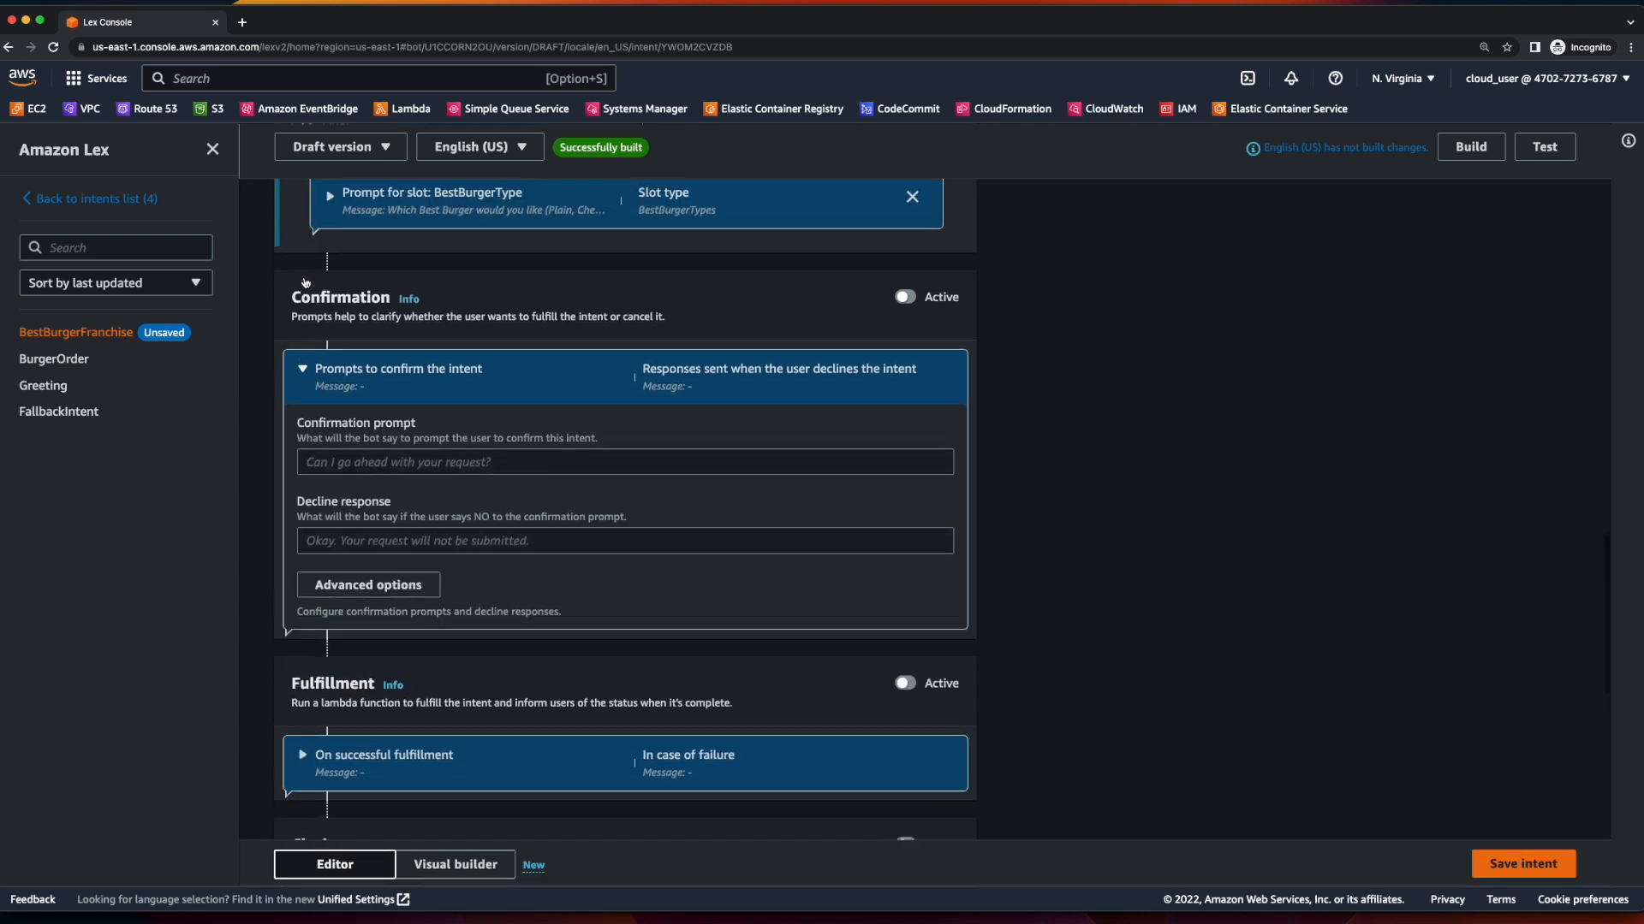
click(605, 477)
text(Nice! Would you like me to order your {BestBurgerType}?)
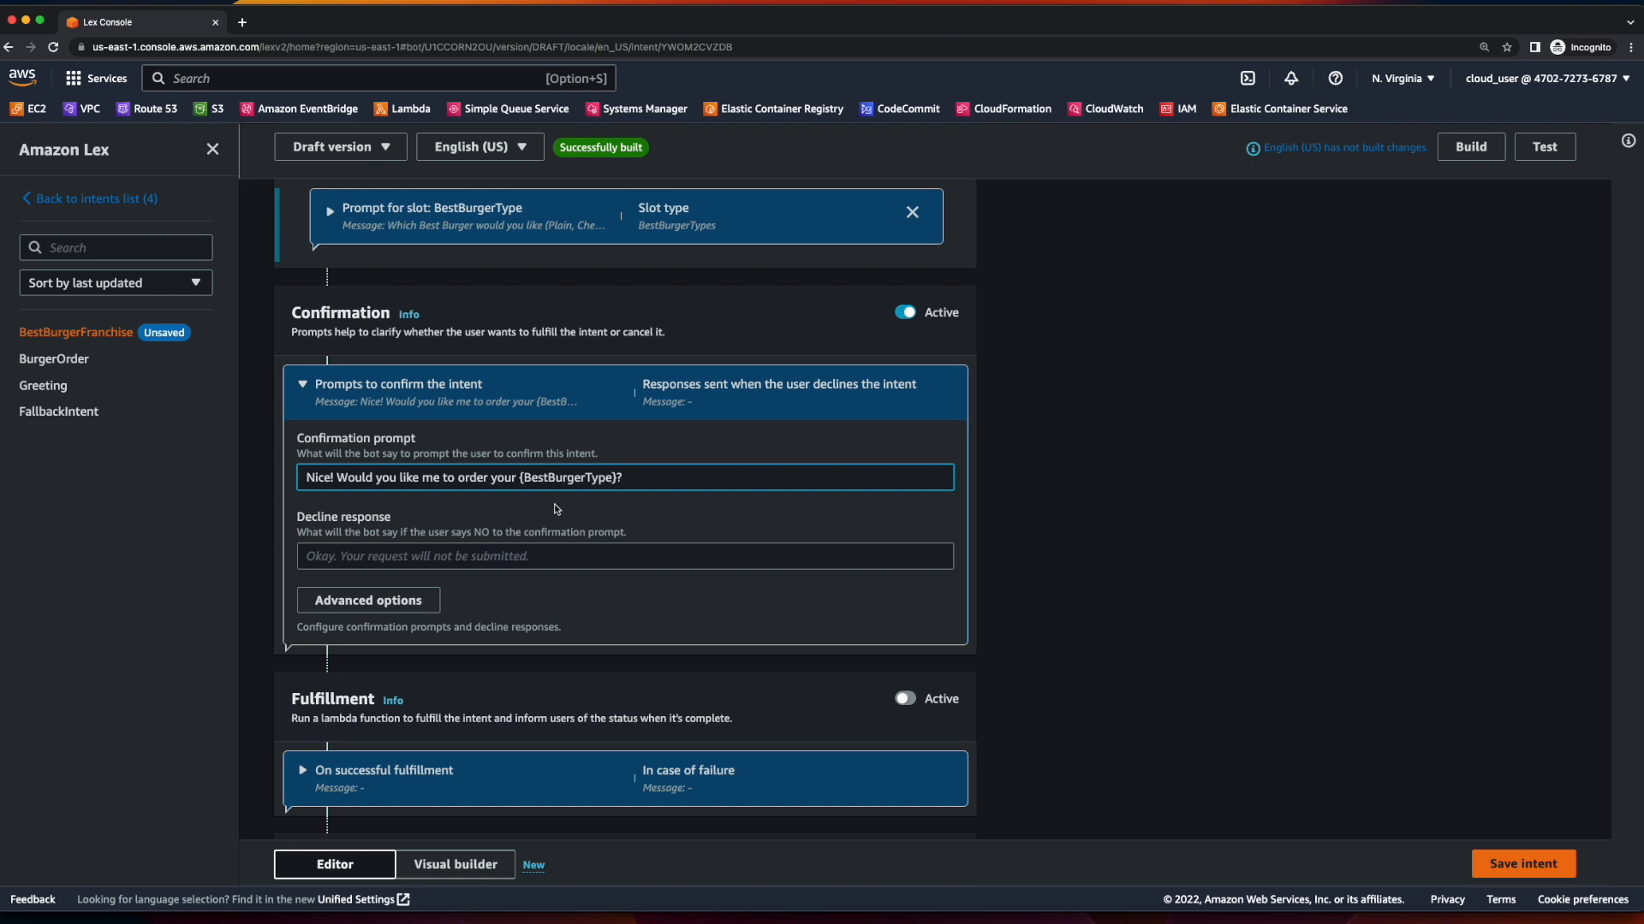
key(Tab)
text(Bummer! Stay hungry, my friend.)
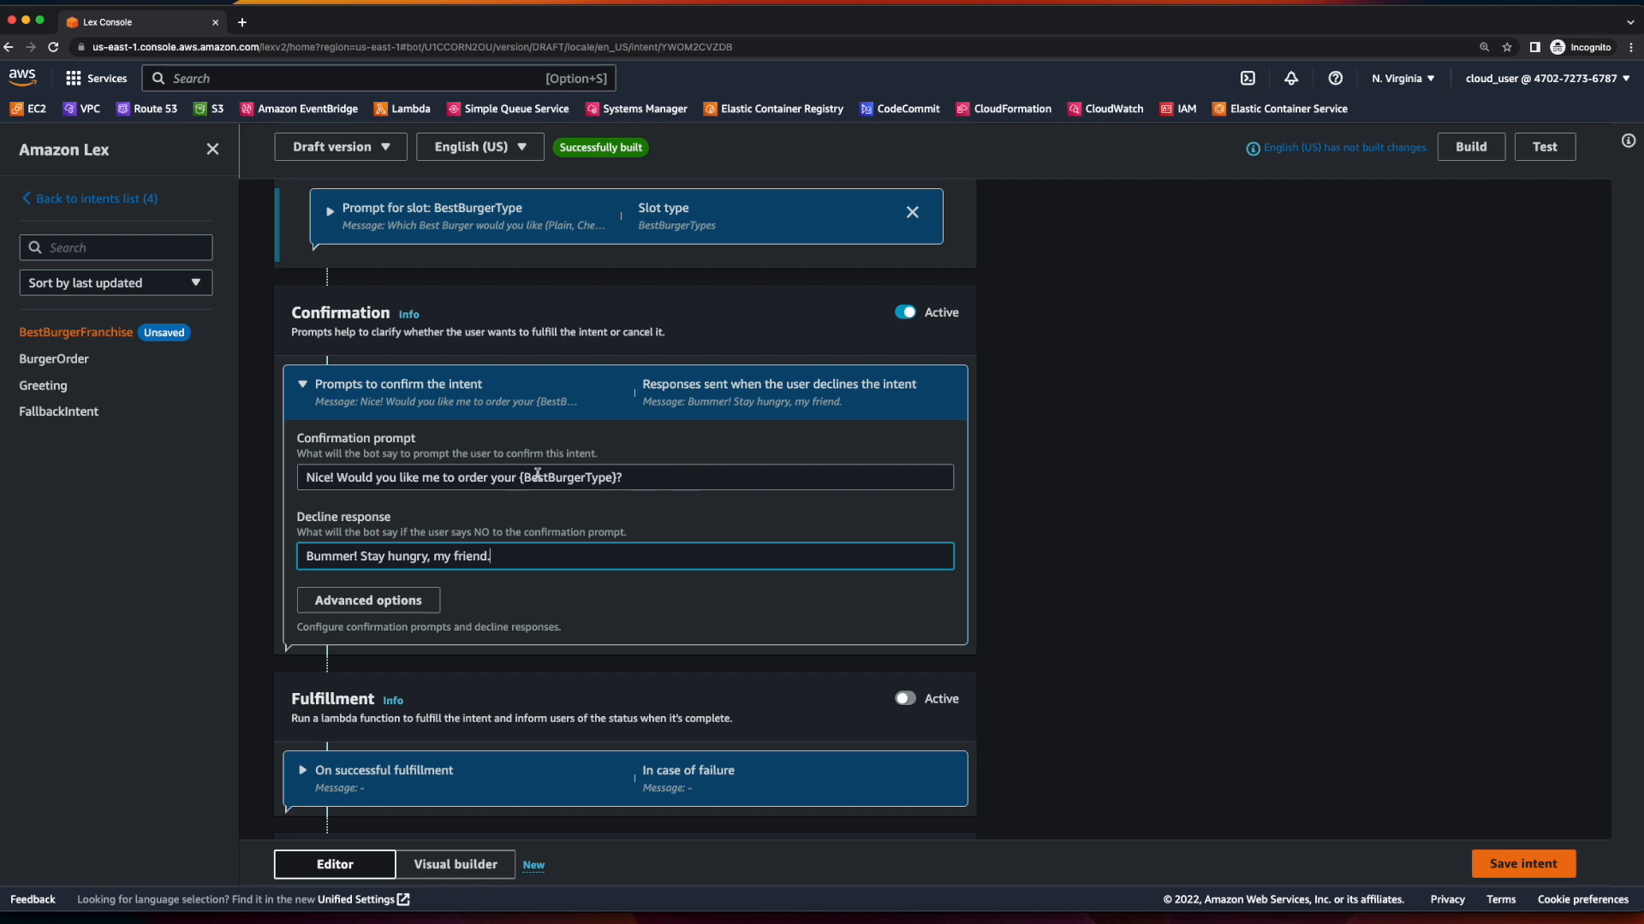
Set the successful fulfillment message to "Okay, your order is on its way. Would you like to order anohter burger, a side, or a drink?".
scroll(537, 473, down, 5)
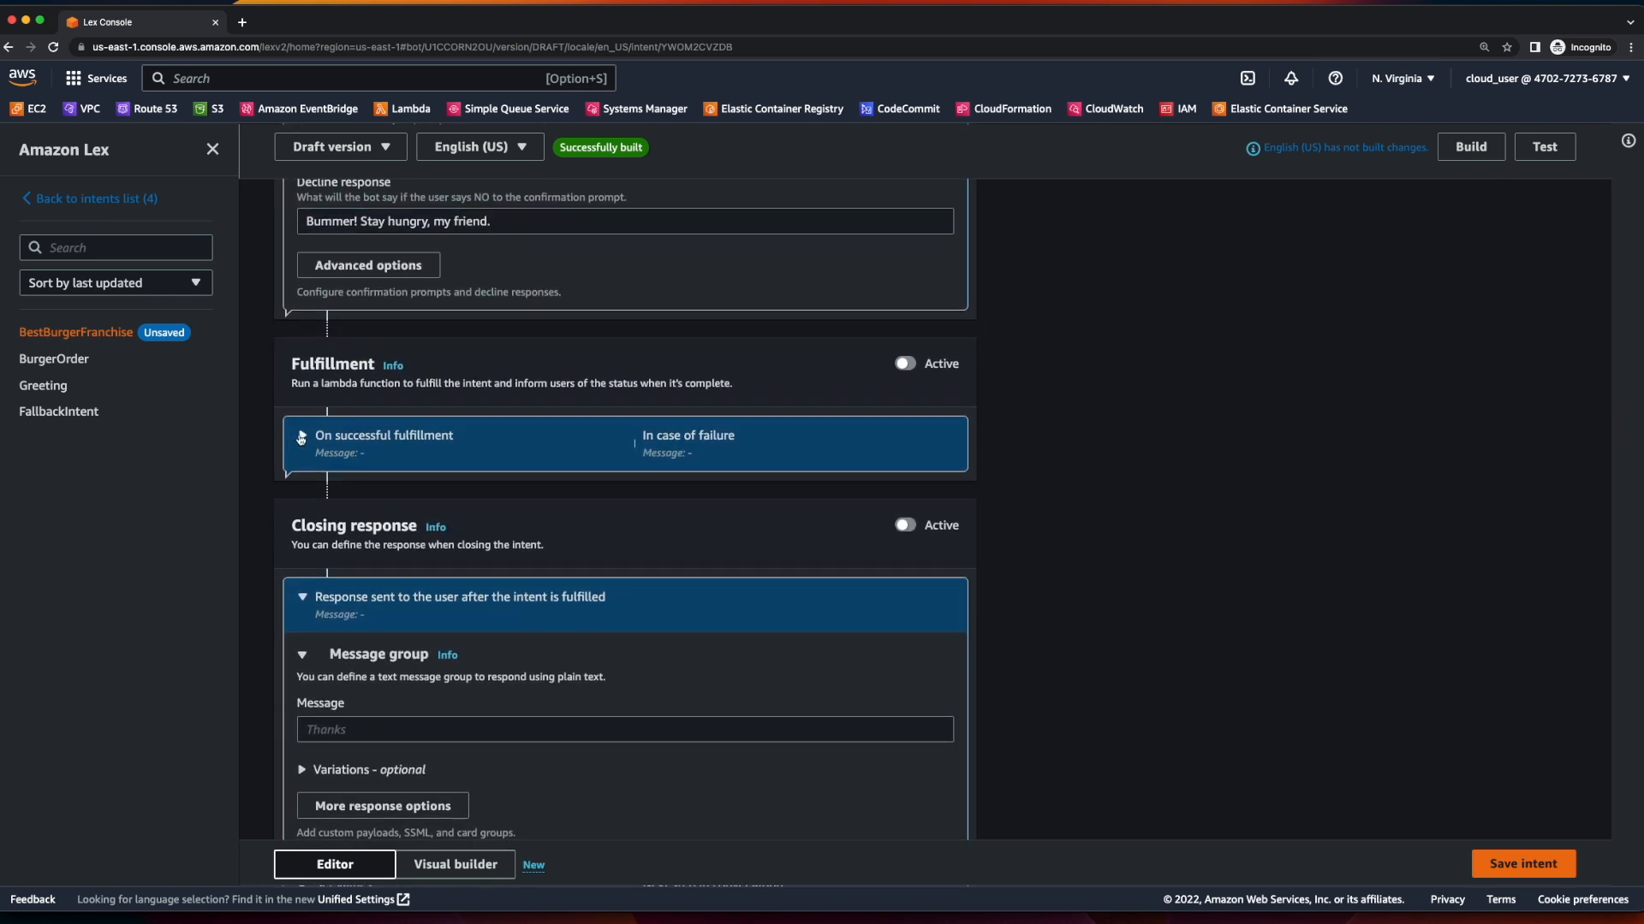
click(300, 439)
click(582, 481)
text(Okay, your order is on its way. Would you like to order anohter burger, a side, or a drink?)
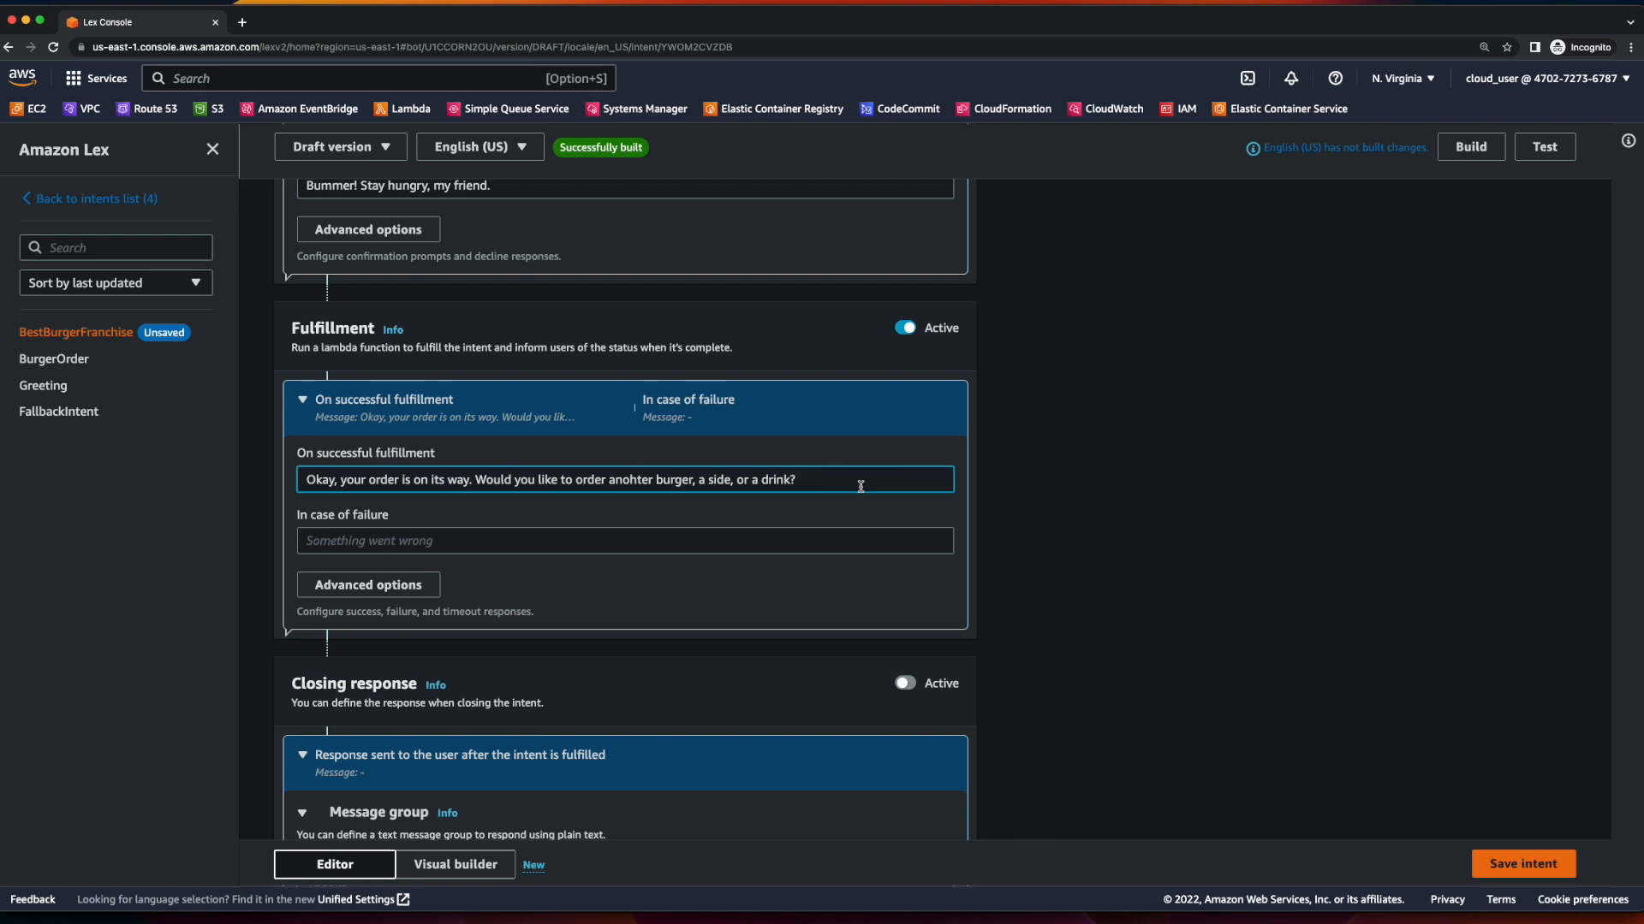
Set the fulfillment failure message to "Oops... Something went wrong. Please try again." and save the intent.
click(511, 540)
text(Oops... Something went wrong. Please try again.)
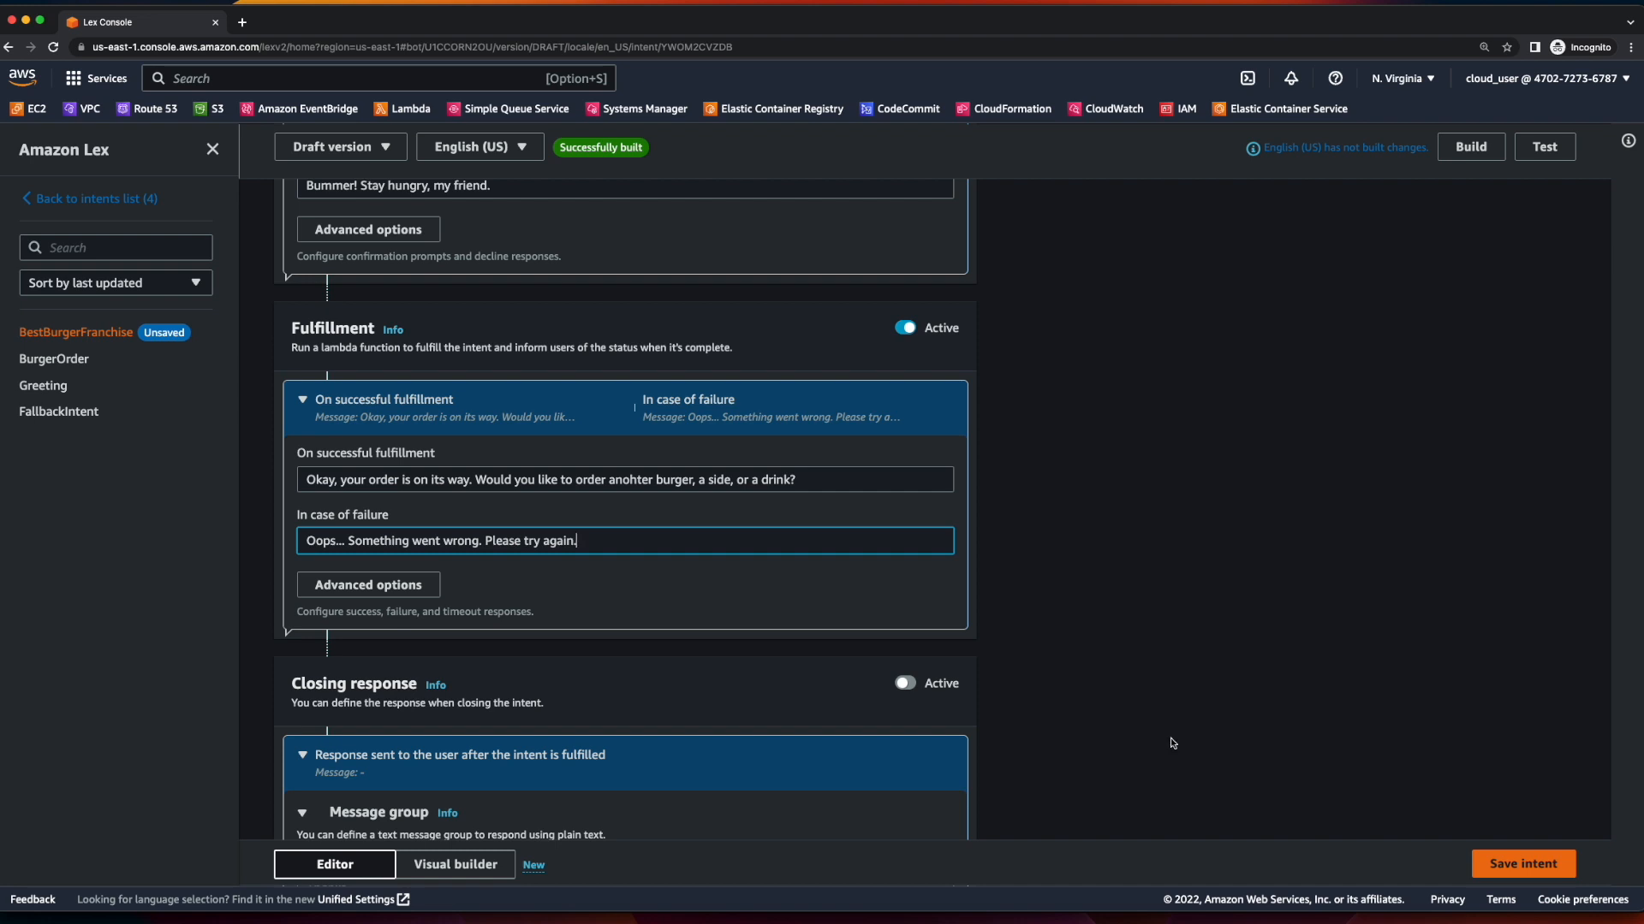
click(1522, 866)
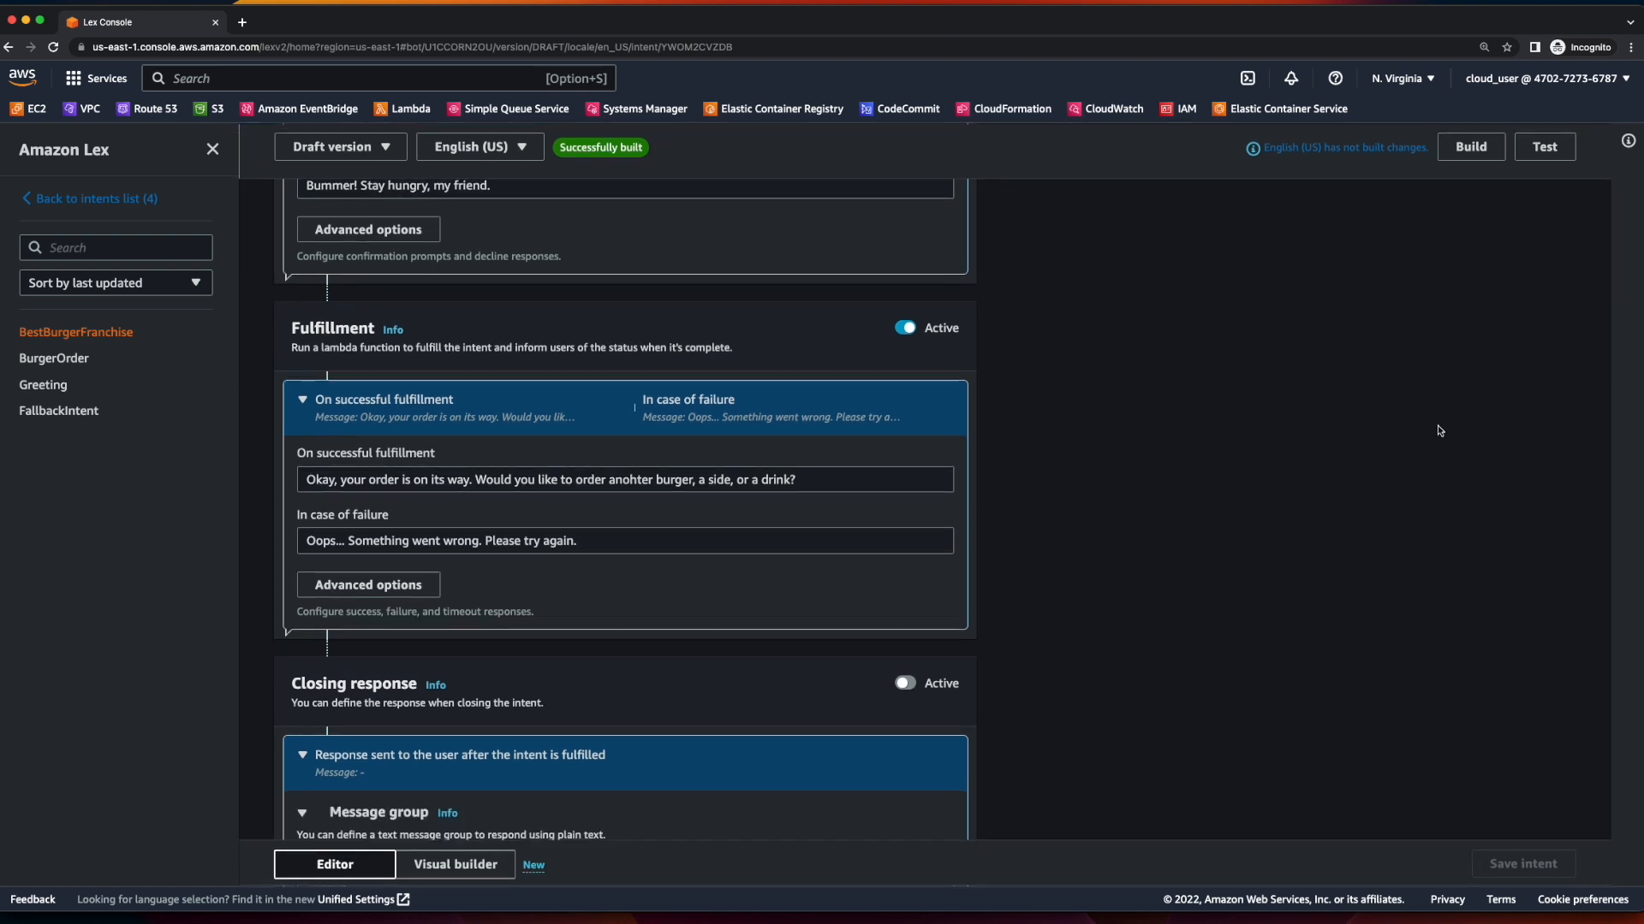
Build the bot's English (US) language and start a test chat by sending "Hello".
click(1466, 149)
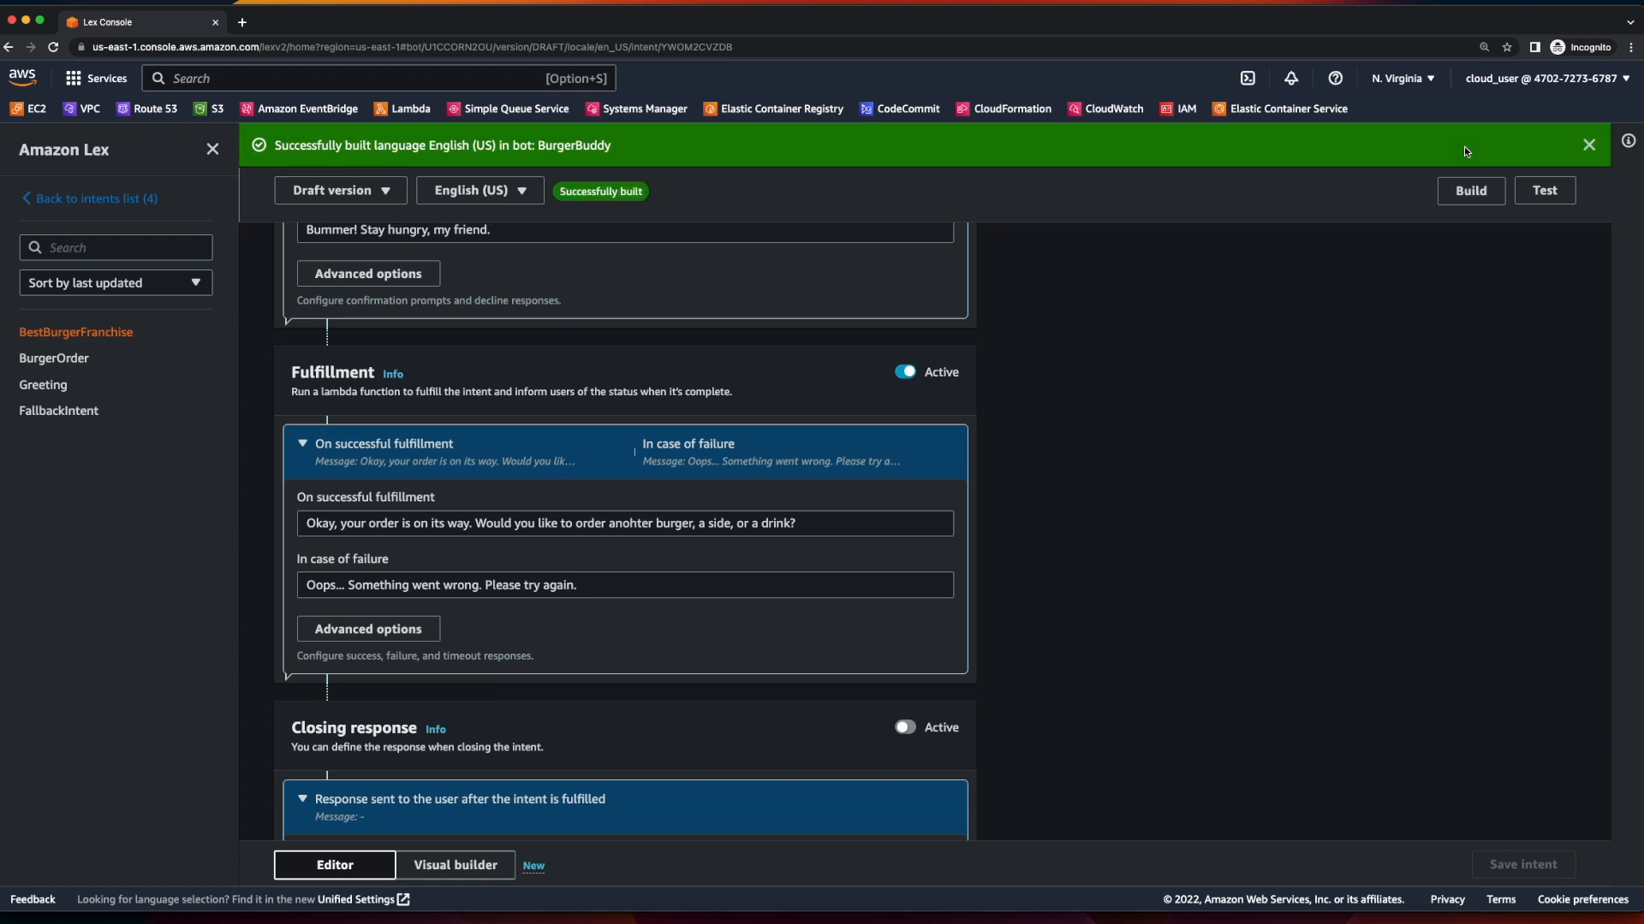
click(1551, 195)
click(1510, 813)
text(Hello)
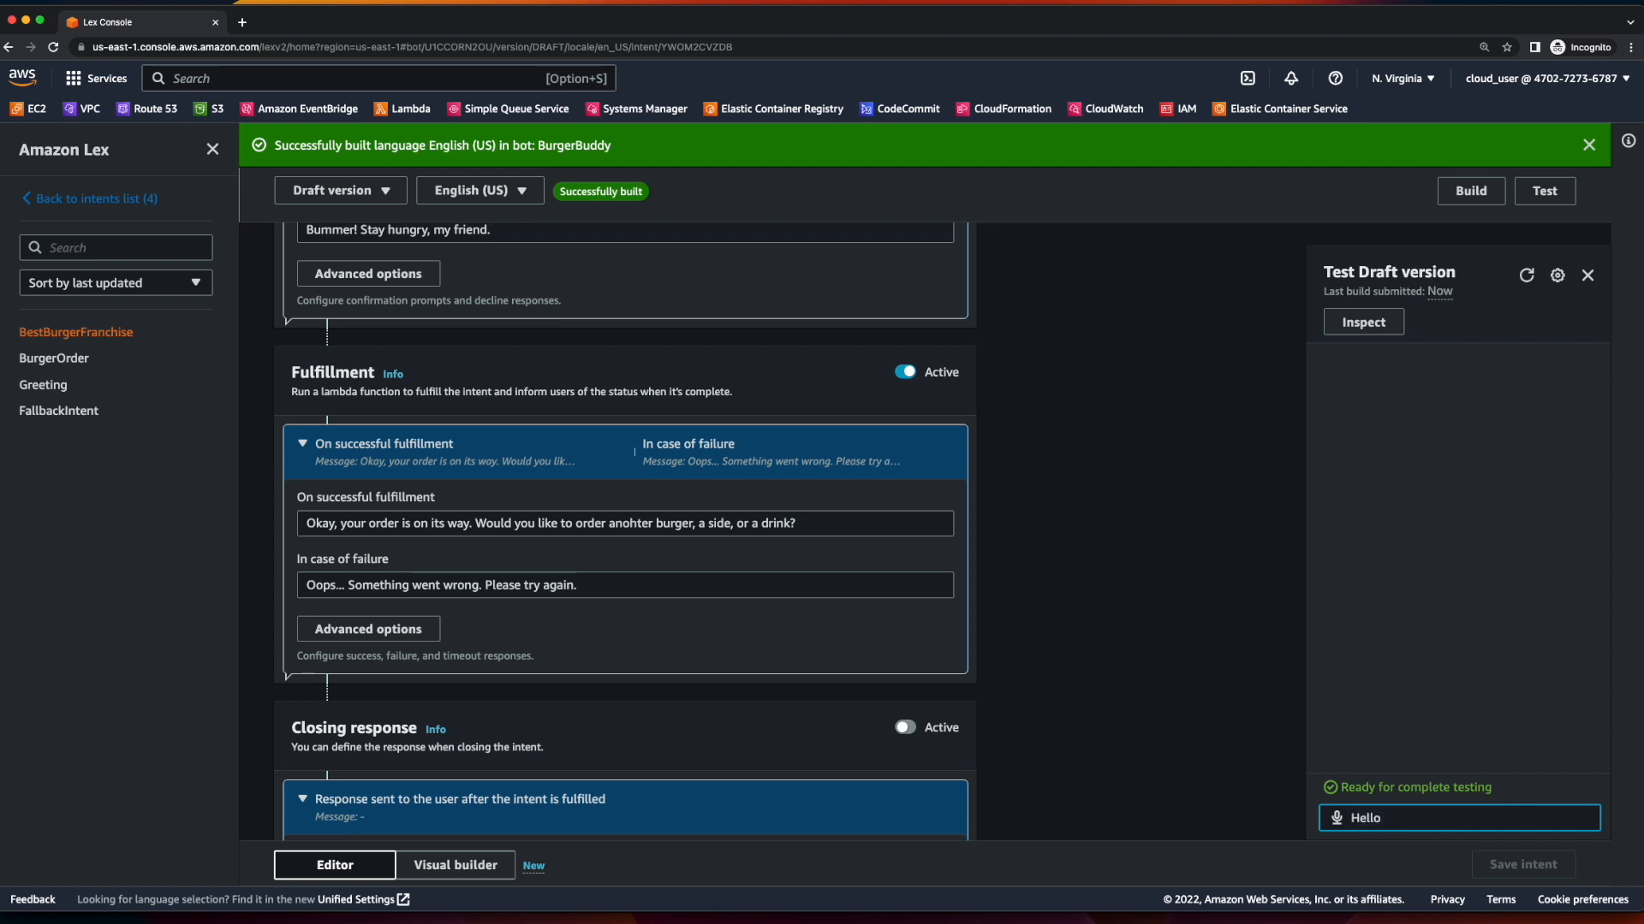
key(Return)
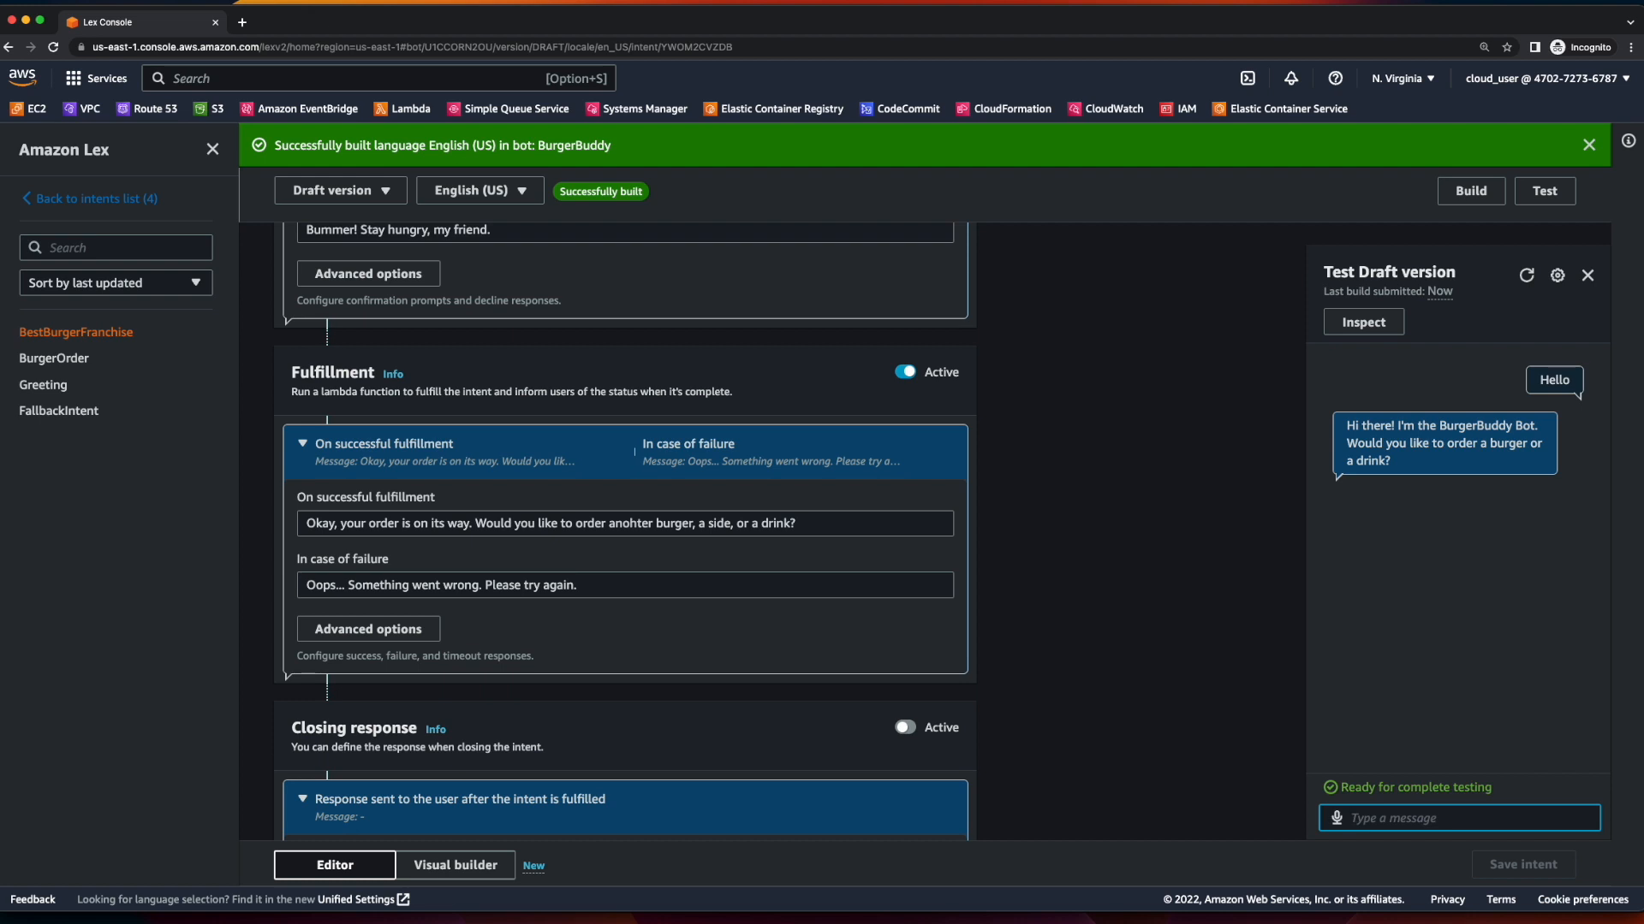
In the test chat, request a "burger", choose the size "single" and answer "Best Burger" for the franchise.
text(burger)
key(Return)
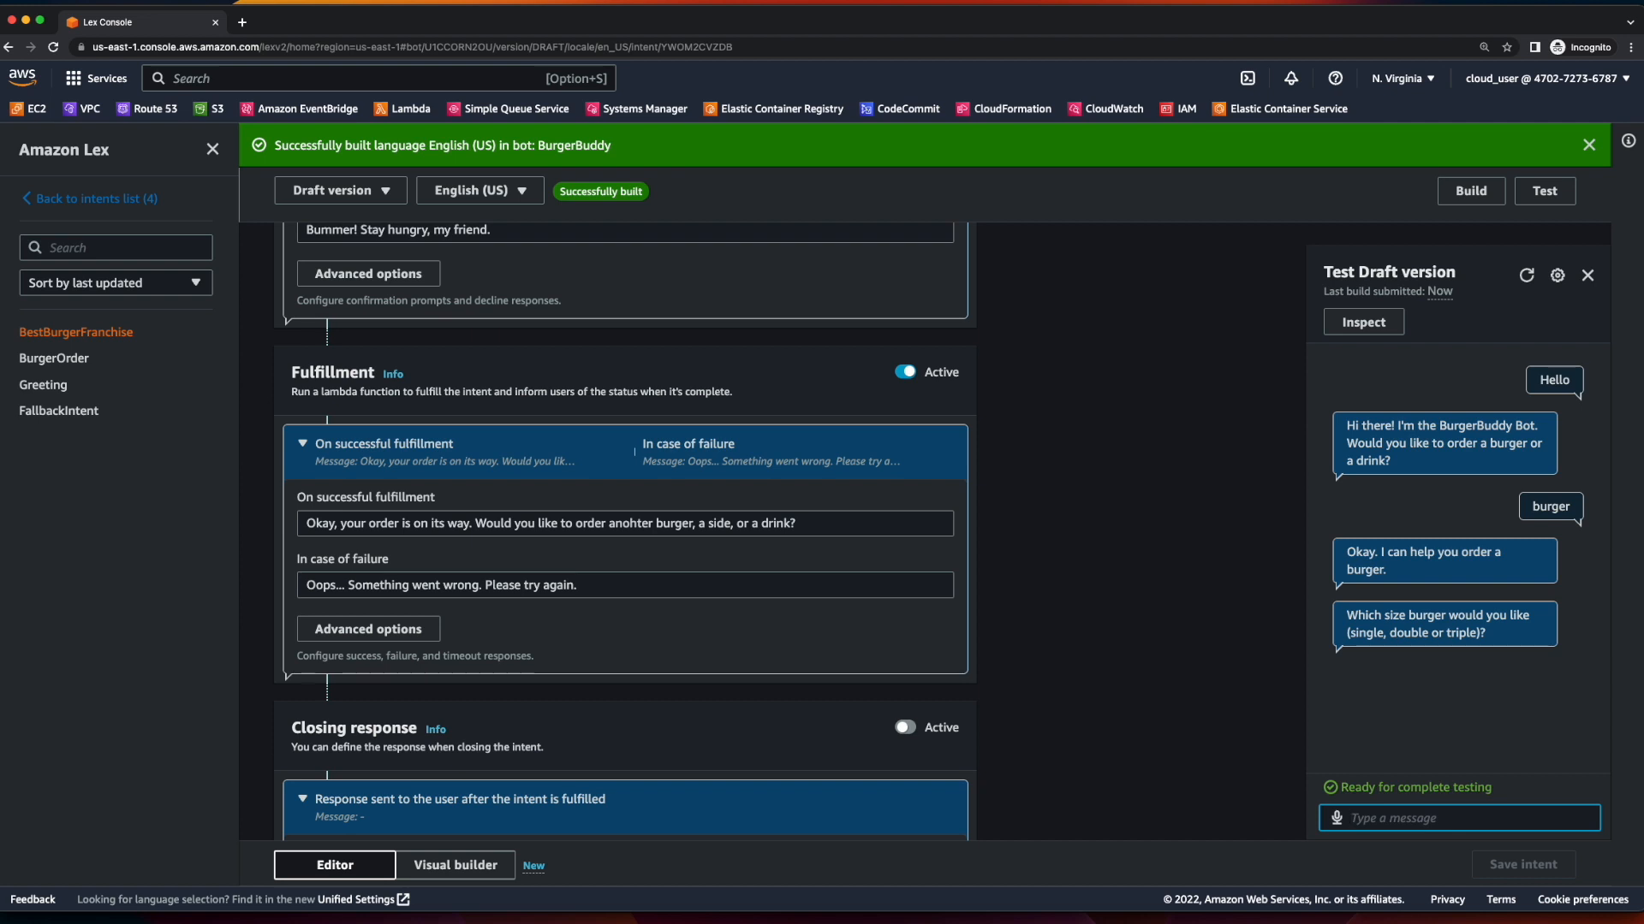
text(gle)
key(Return)
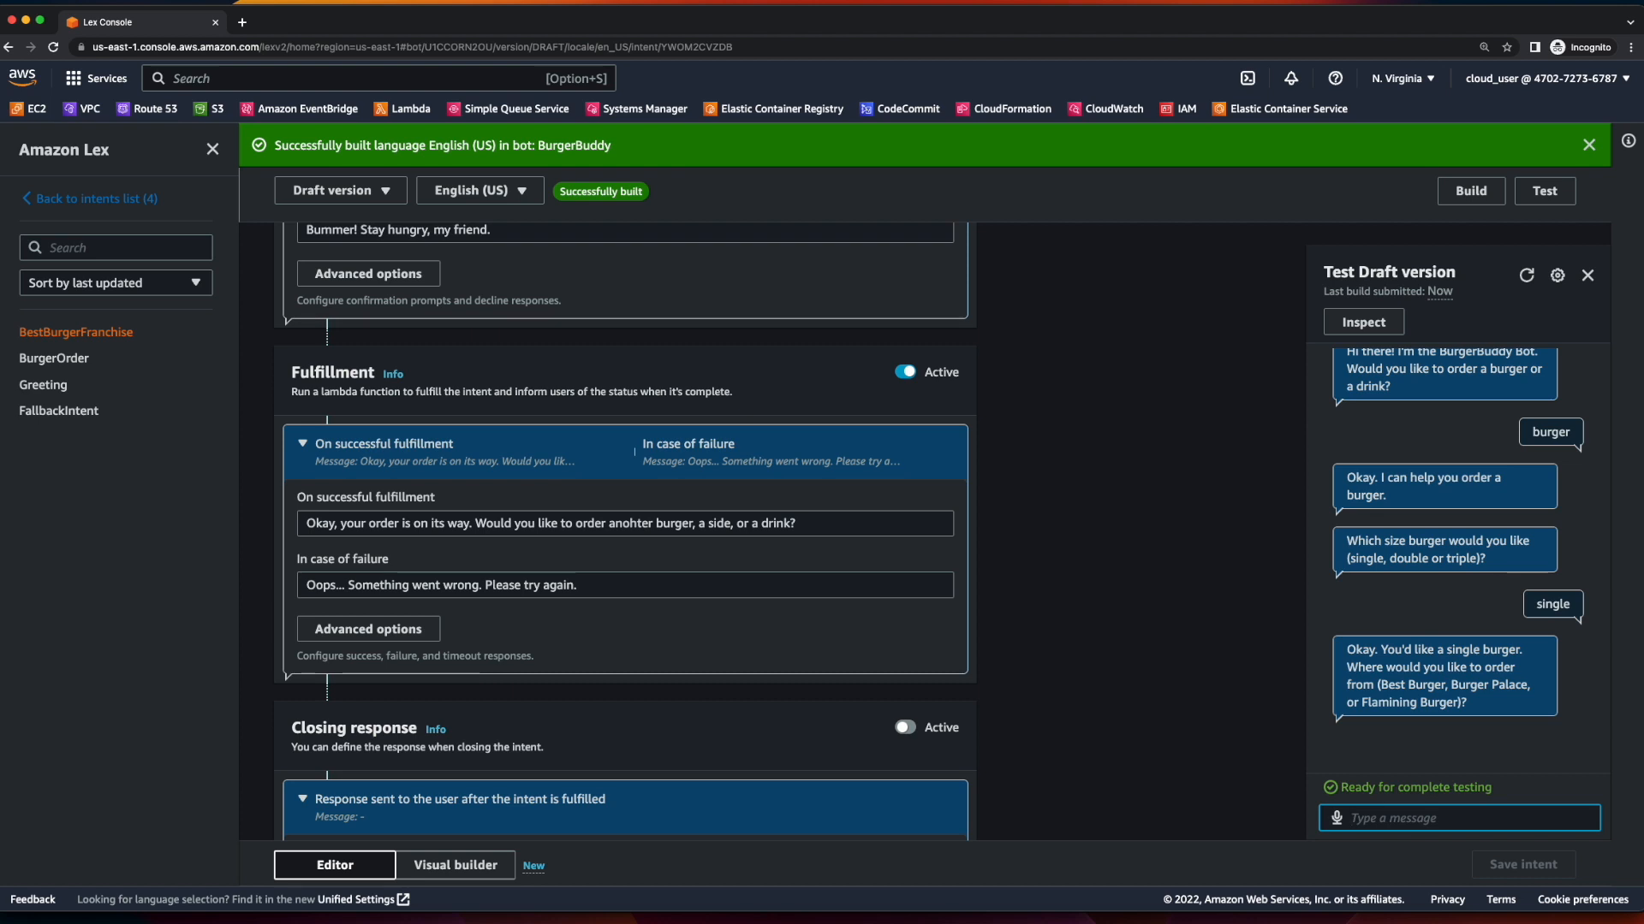
text(Best Burger)
key(Return)
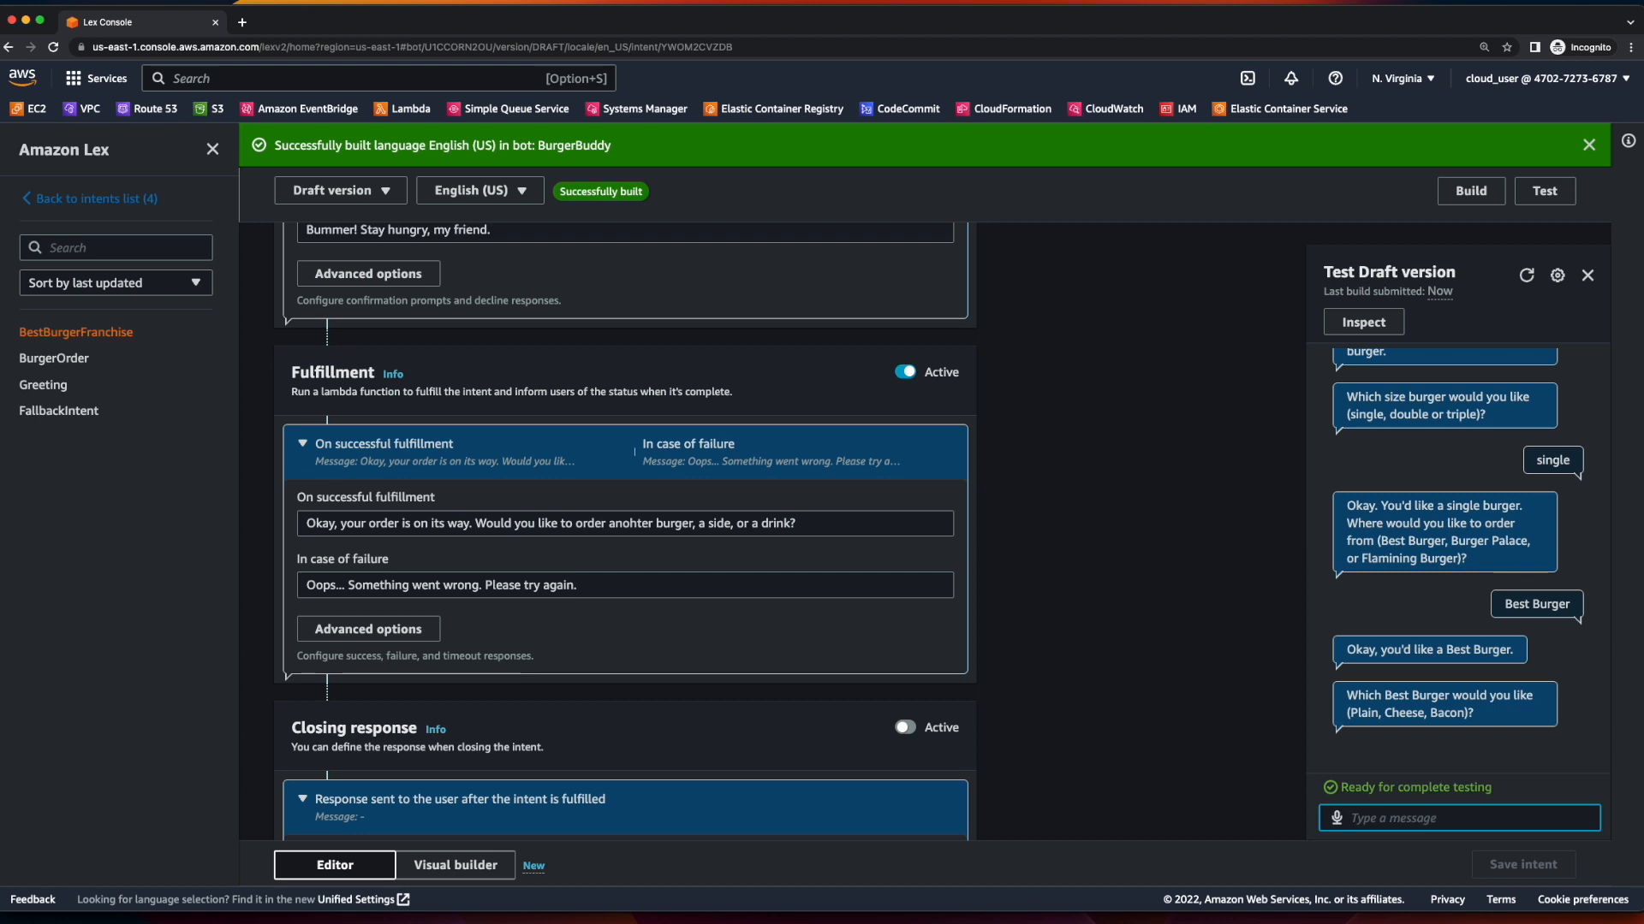
Answer "Plain" for the burger type, confirm the order with "yes" and reply "no" to the offer of more items.
text(Plain)
key(Return)
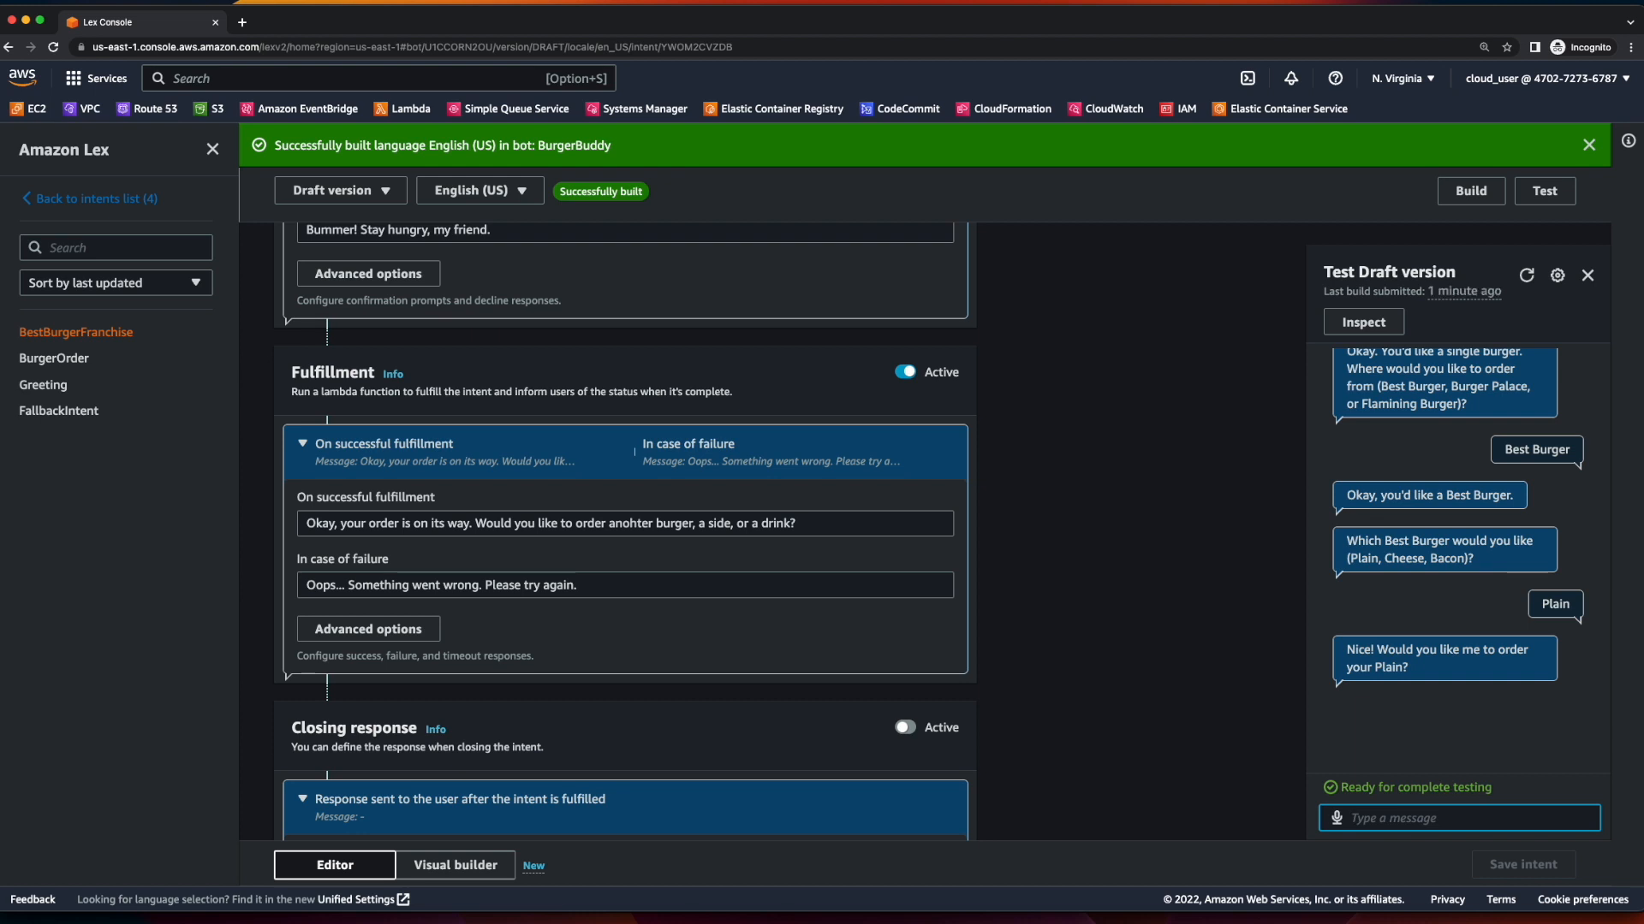
text(yes)
key(Return)
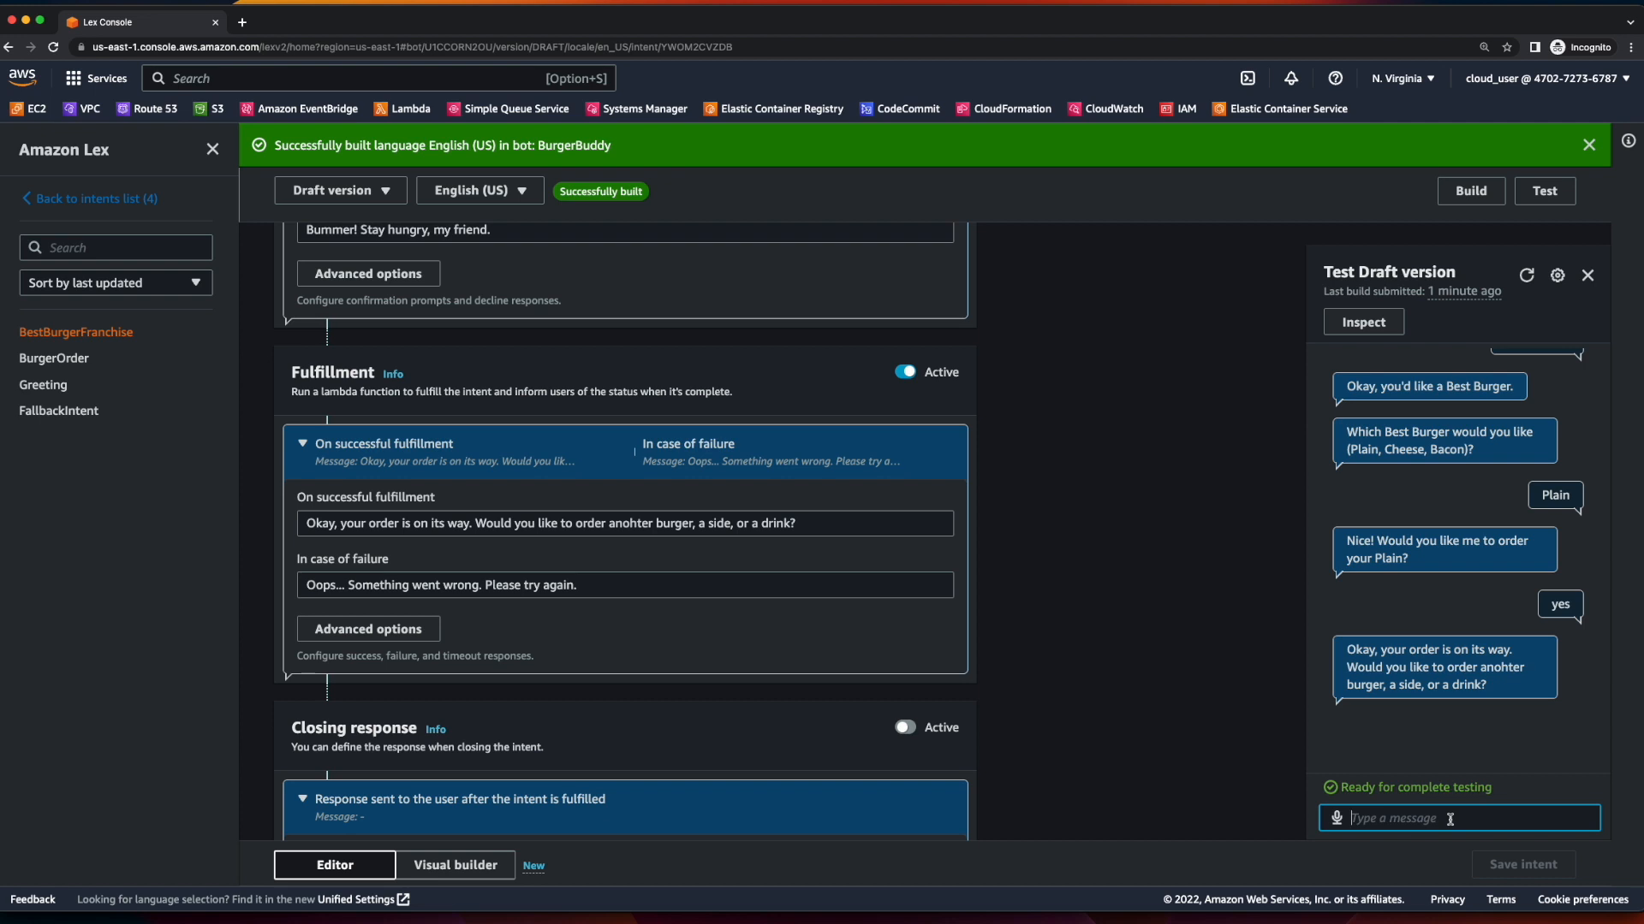
text(no)
key(Return)
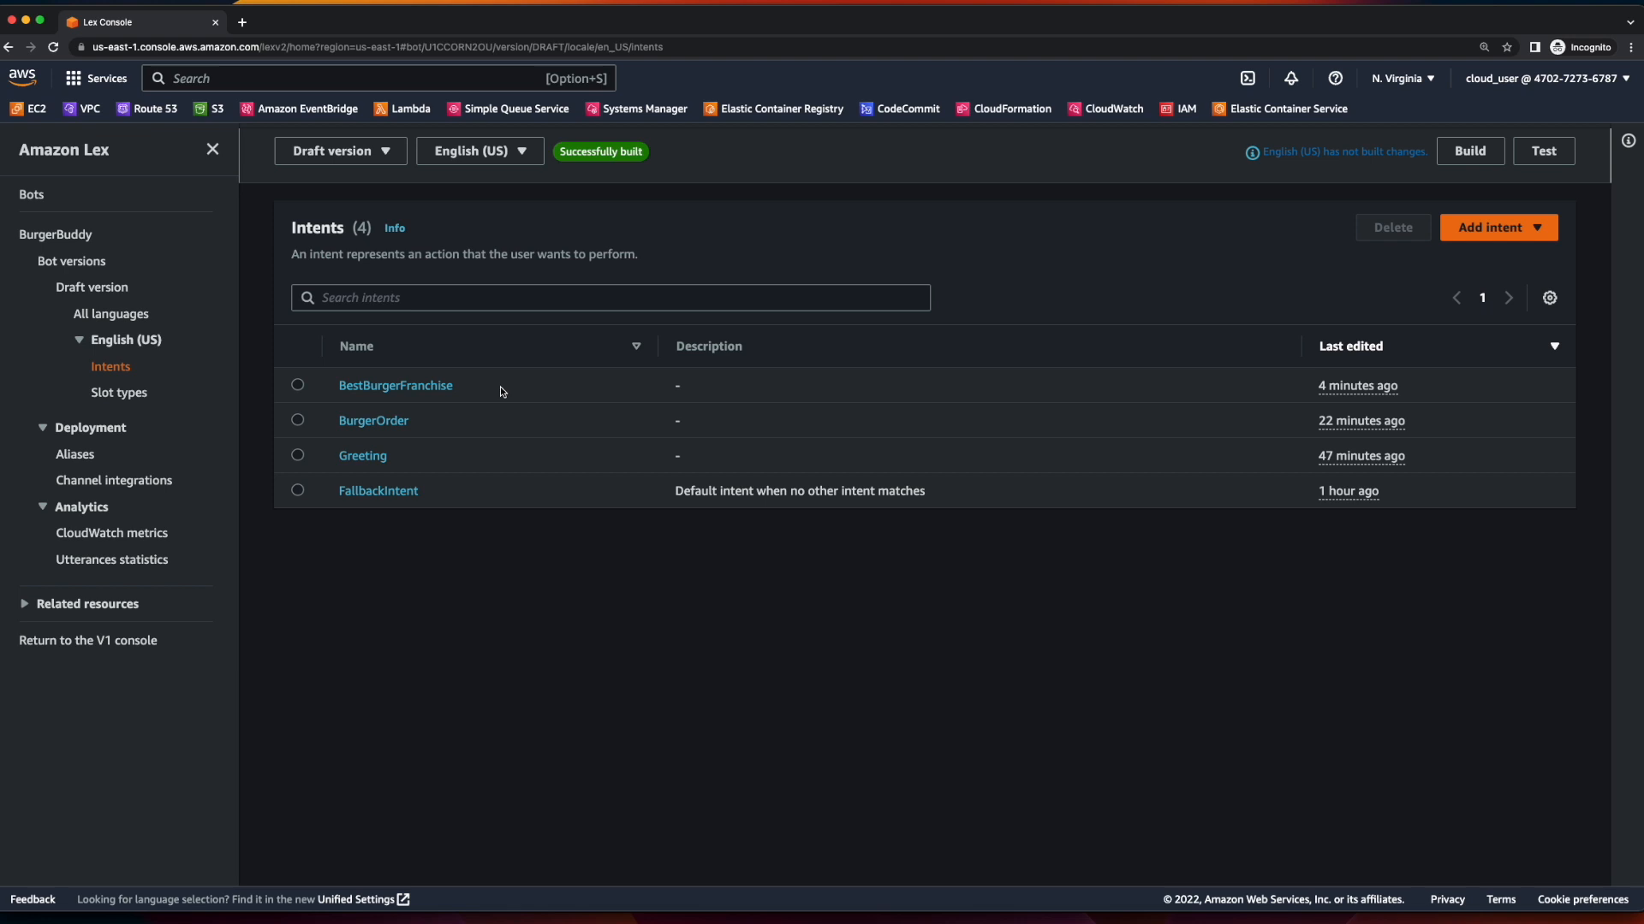
Add an empty intent named BurgerPalaceFranchise to the bot and go to its sample utterances.
click(1498, 228)
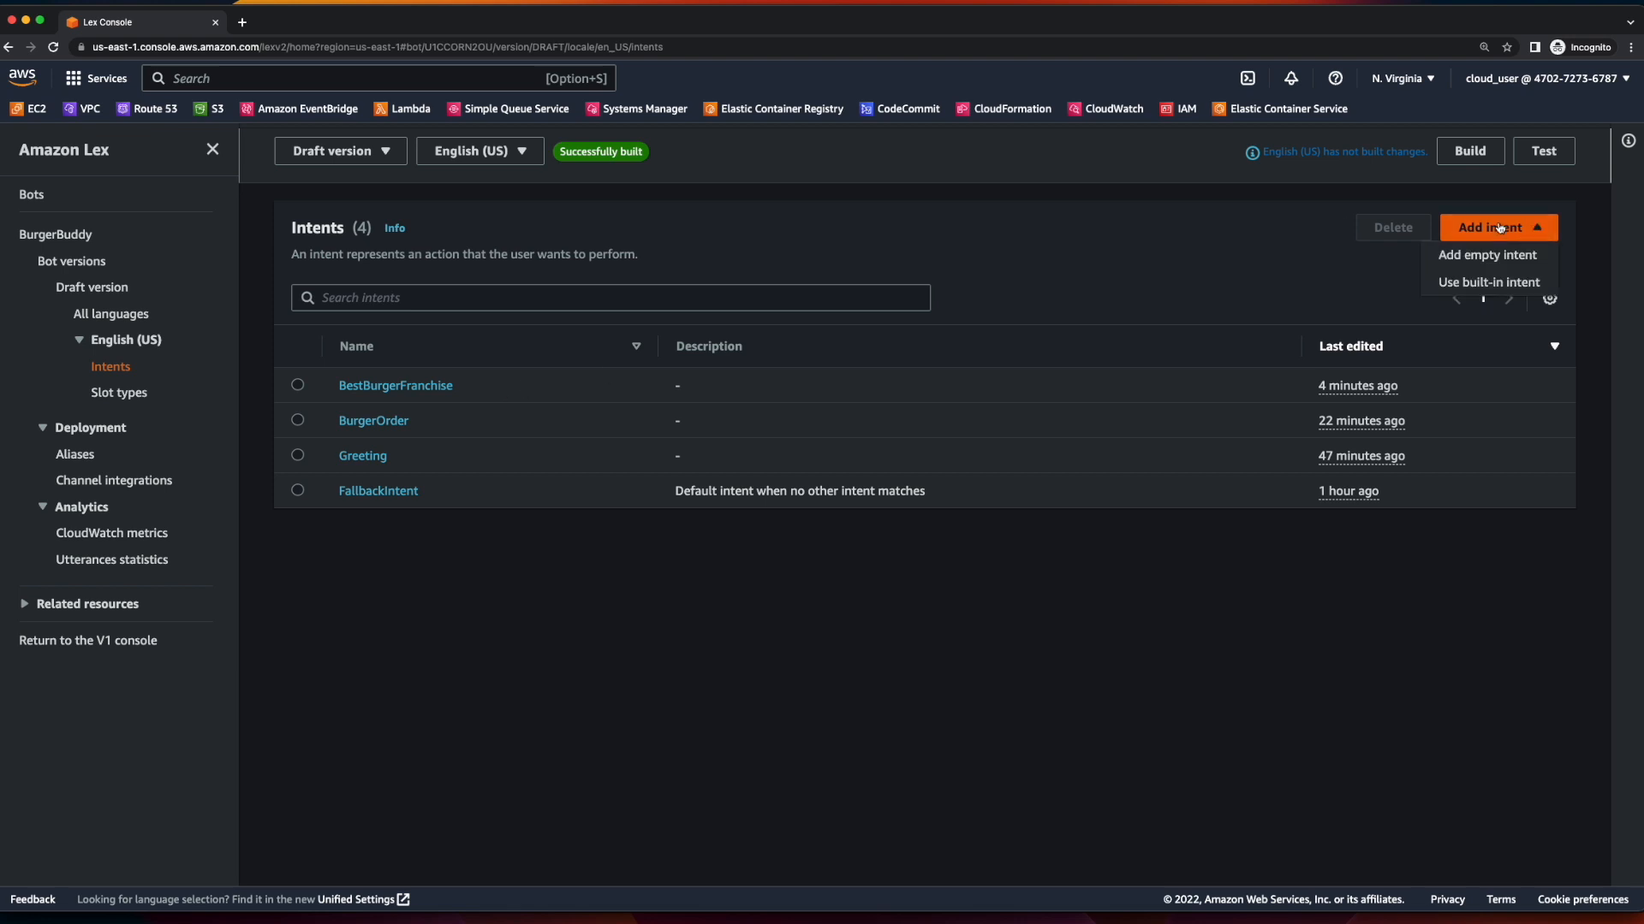
click(1526, 259)
click(853, 500)
text(BurgerPalaceFranchise)
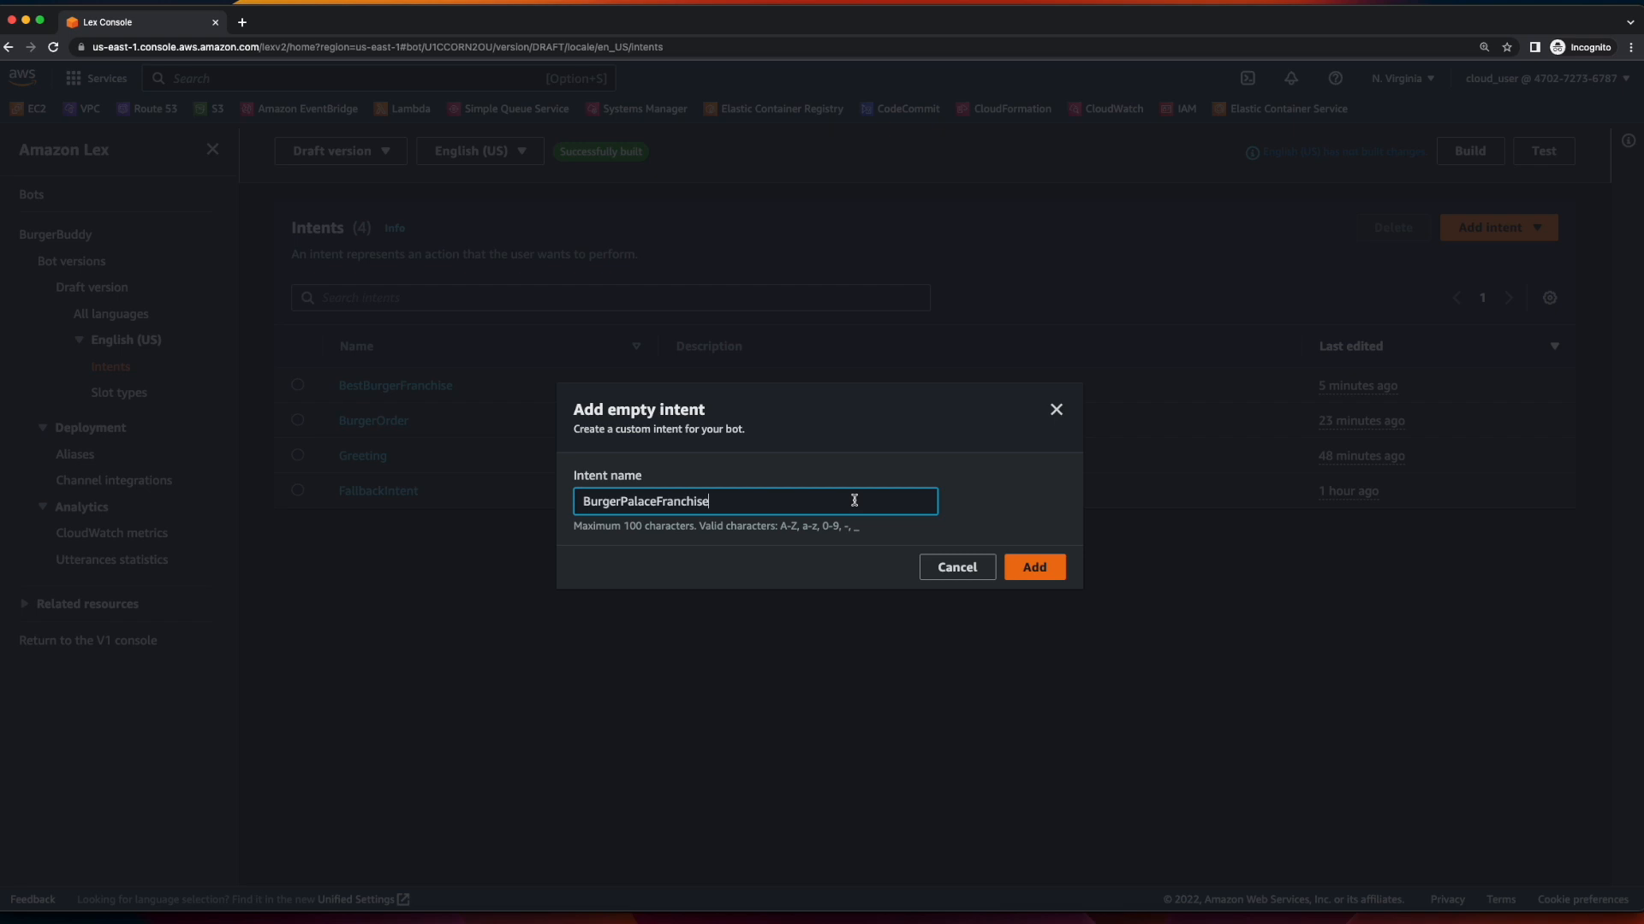
click(1036, 567)
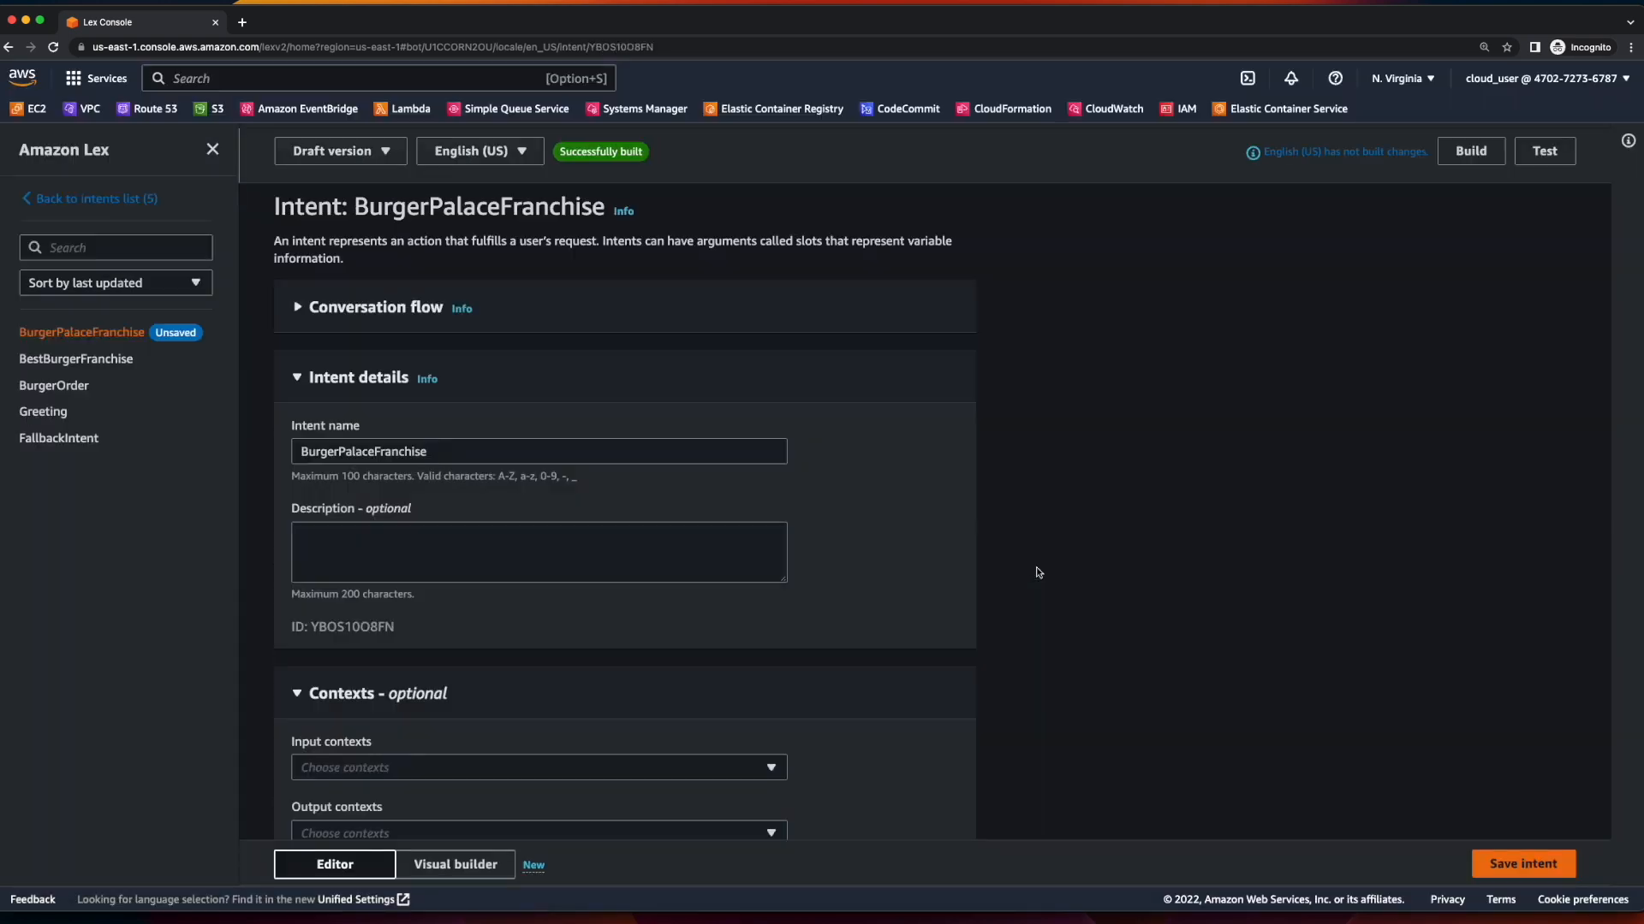
scroll(939, 557, down, 6)
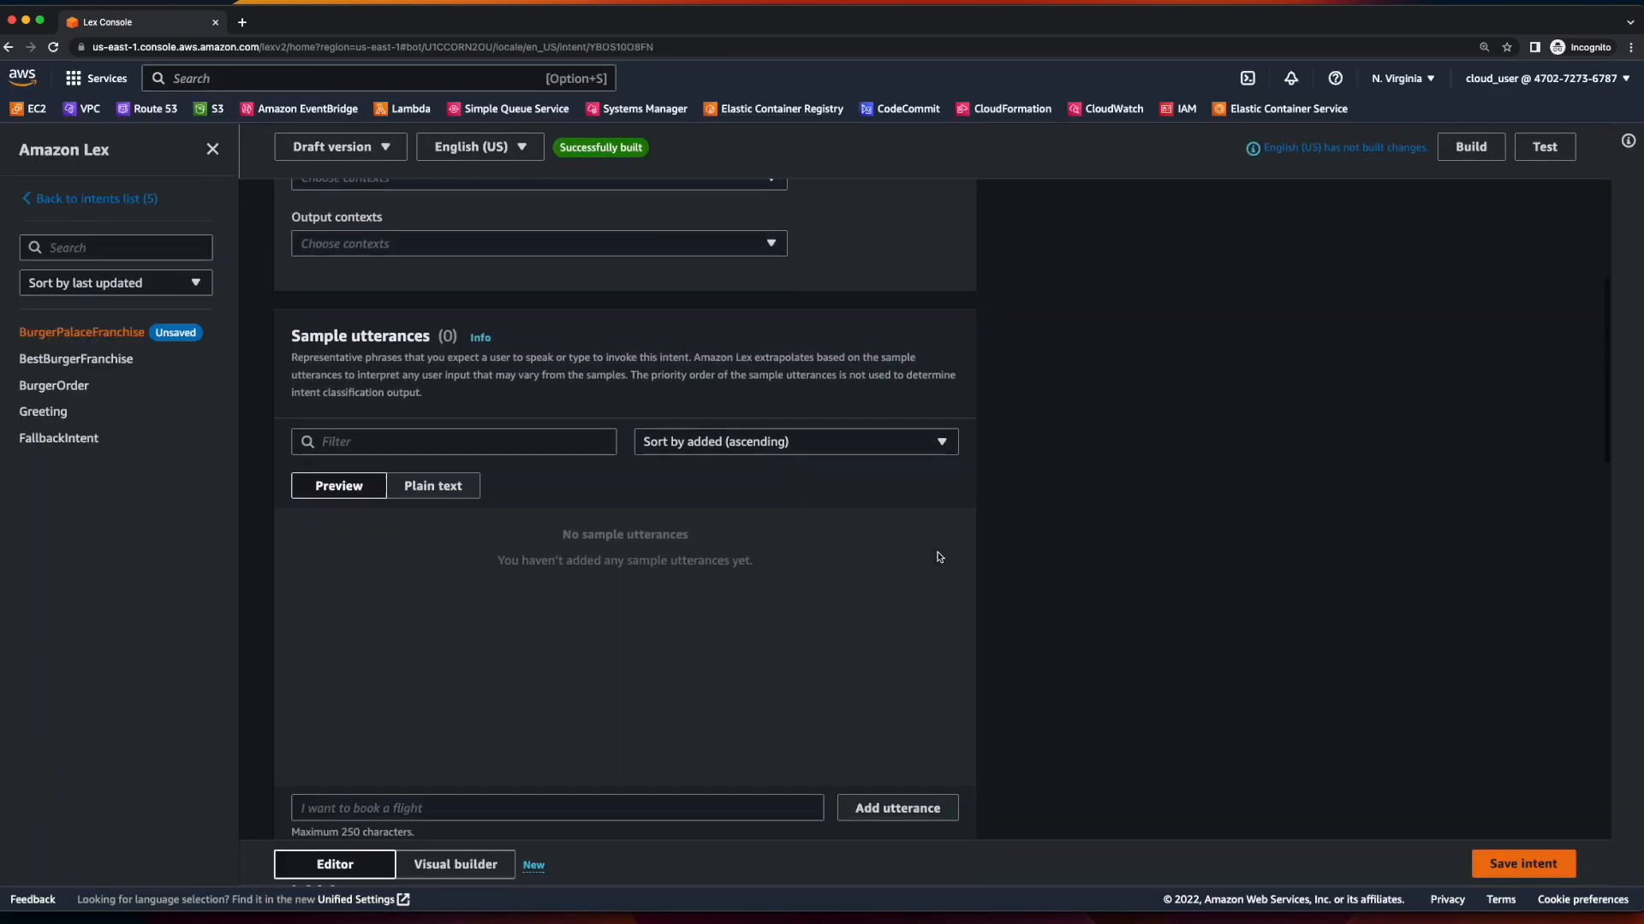
Add the sample utterance "Burger Palace" to the BurgerPalaceFranchise intent.
scroll(939, 557, down, 2)
click(735, 667)
text(Burger Palace)
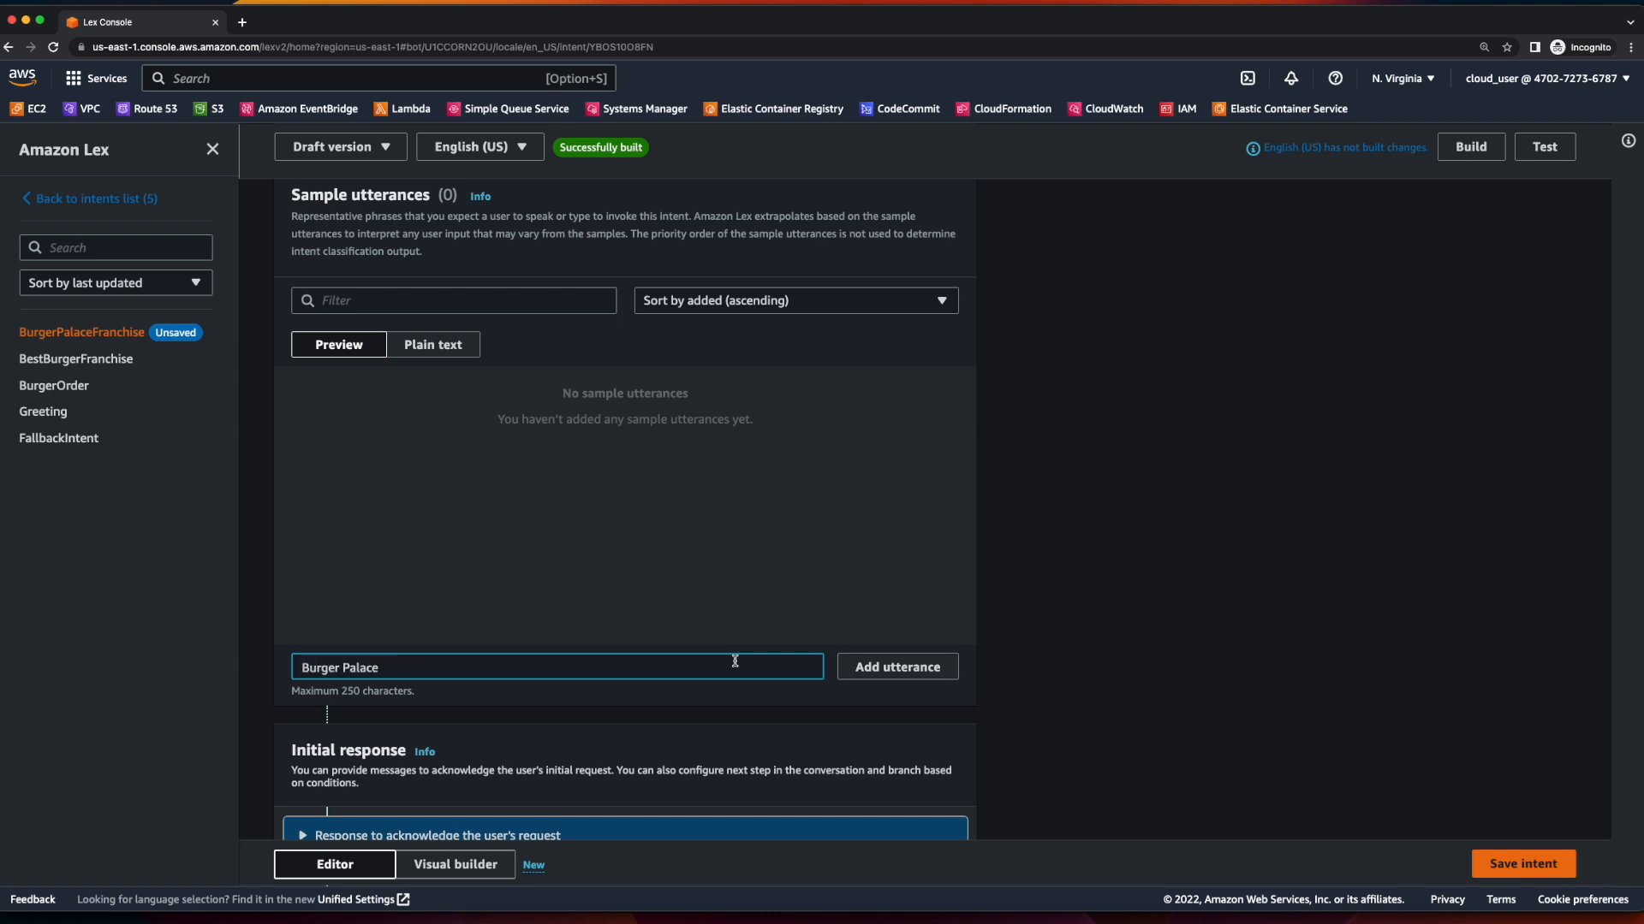
click(942, 668)
Set the intent's initial response message to "Okay, you'd like a Burger Palace burger." and save the intent.
scroll(942, 668, down, 6)
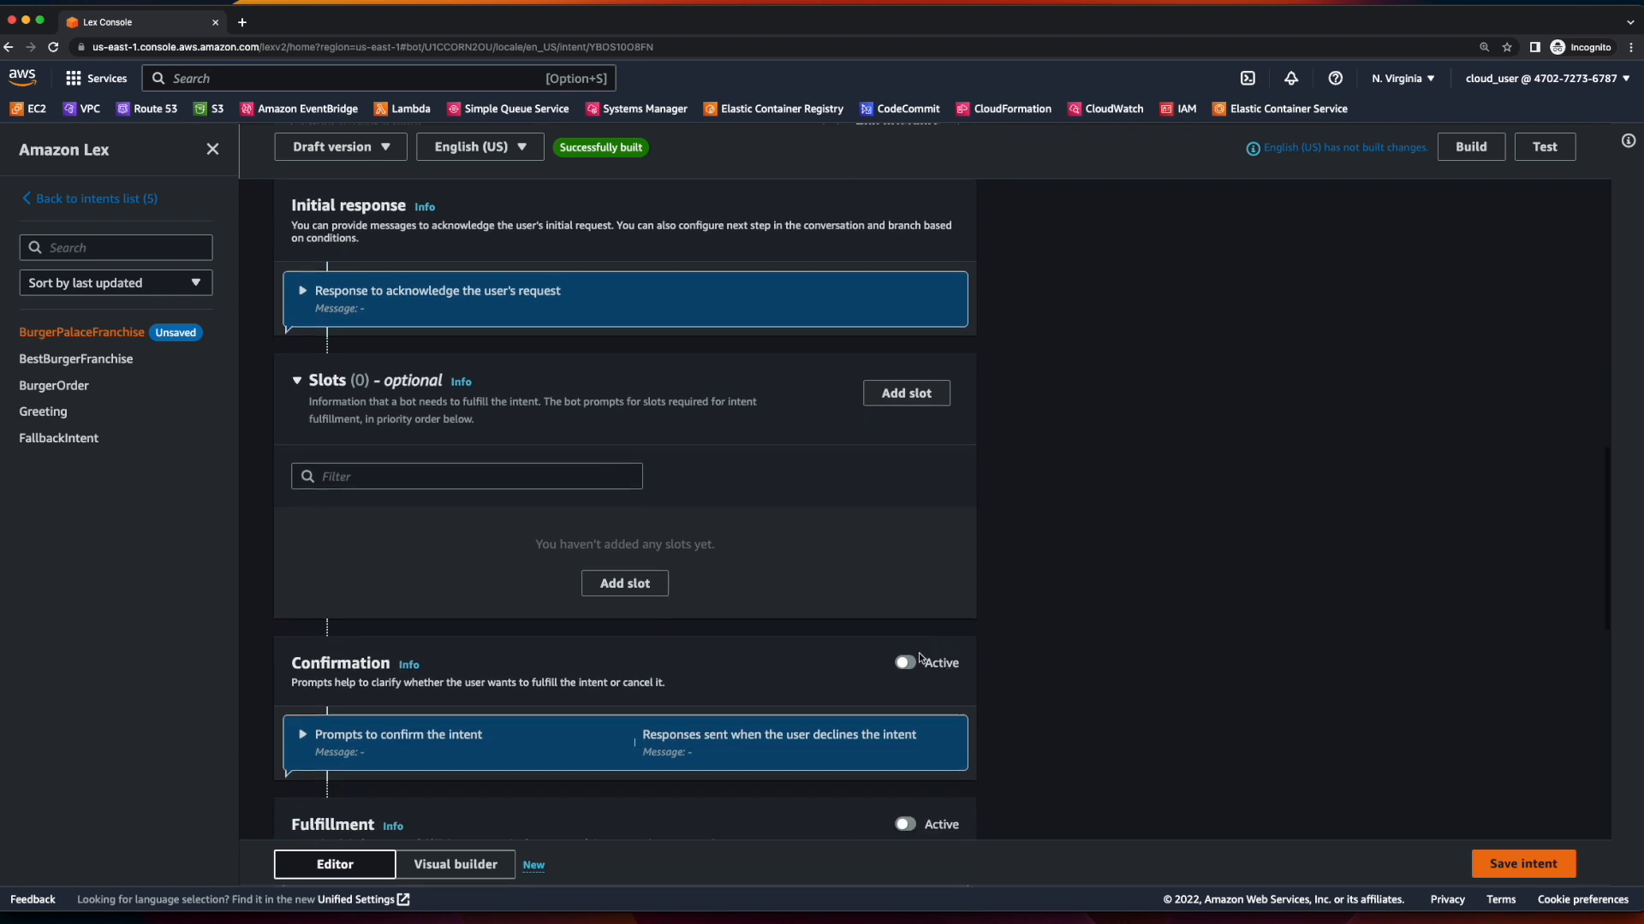
click(304, 291)
scroll(304, 291, up, 1)
click(620, 521)
text(Okay, you'd like a Burger Palace burger.)
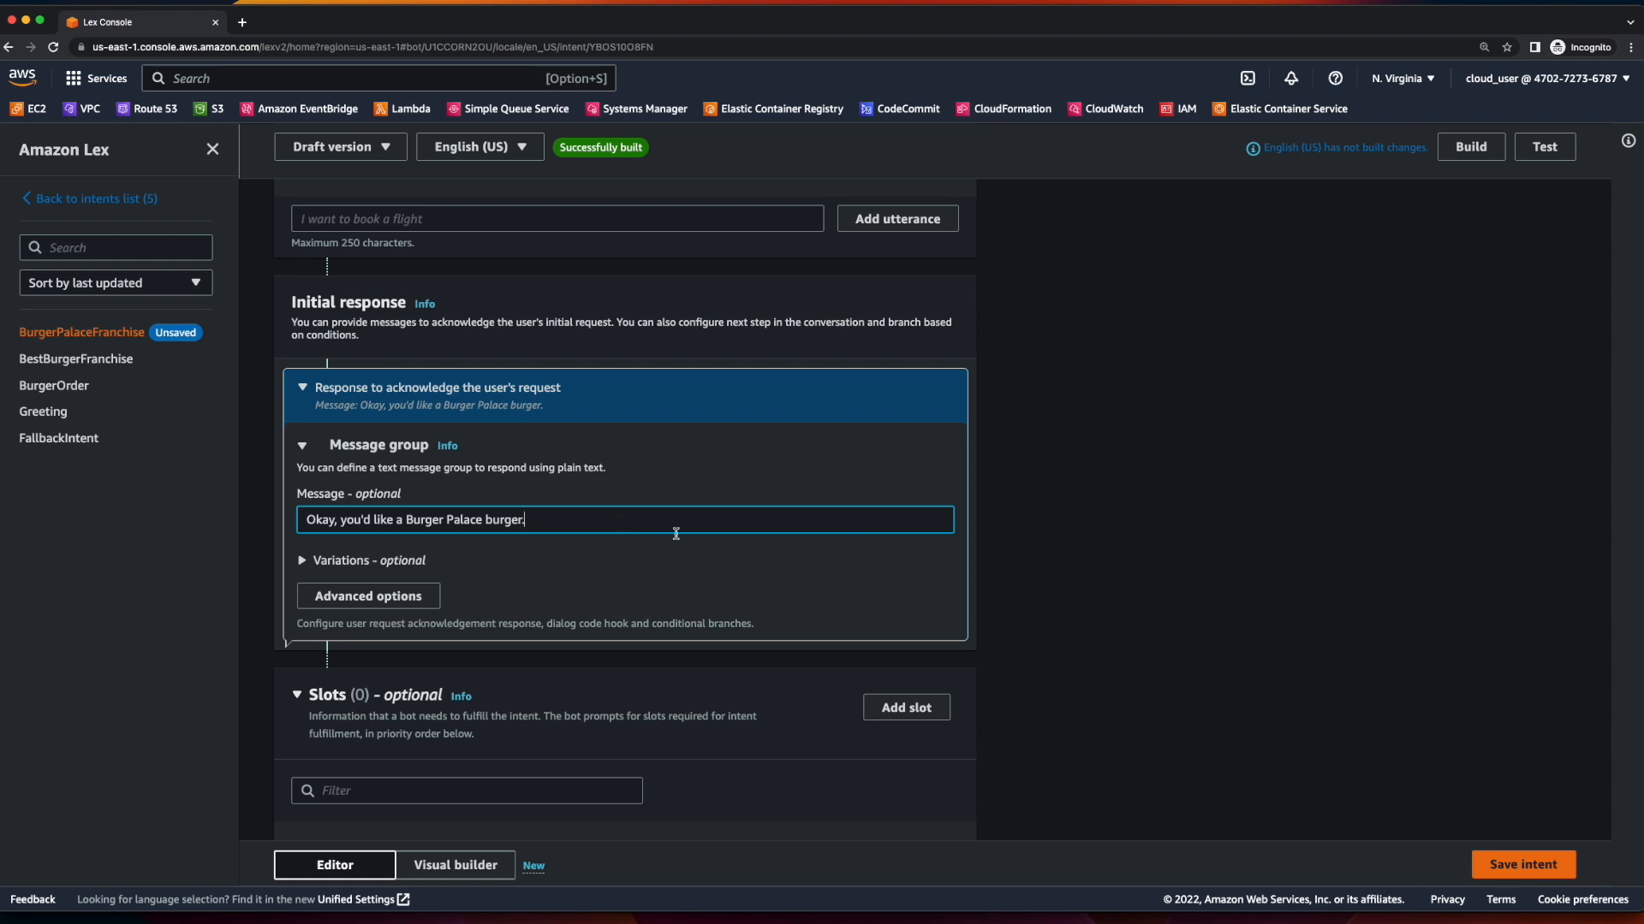
click(1515, 865)
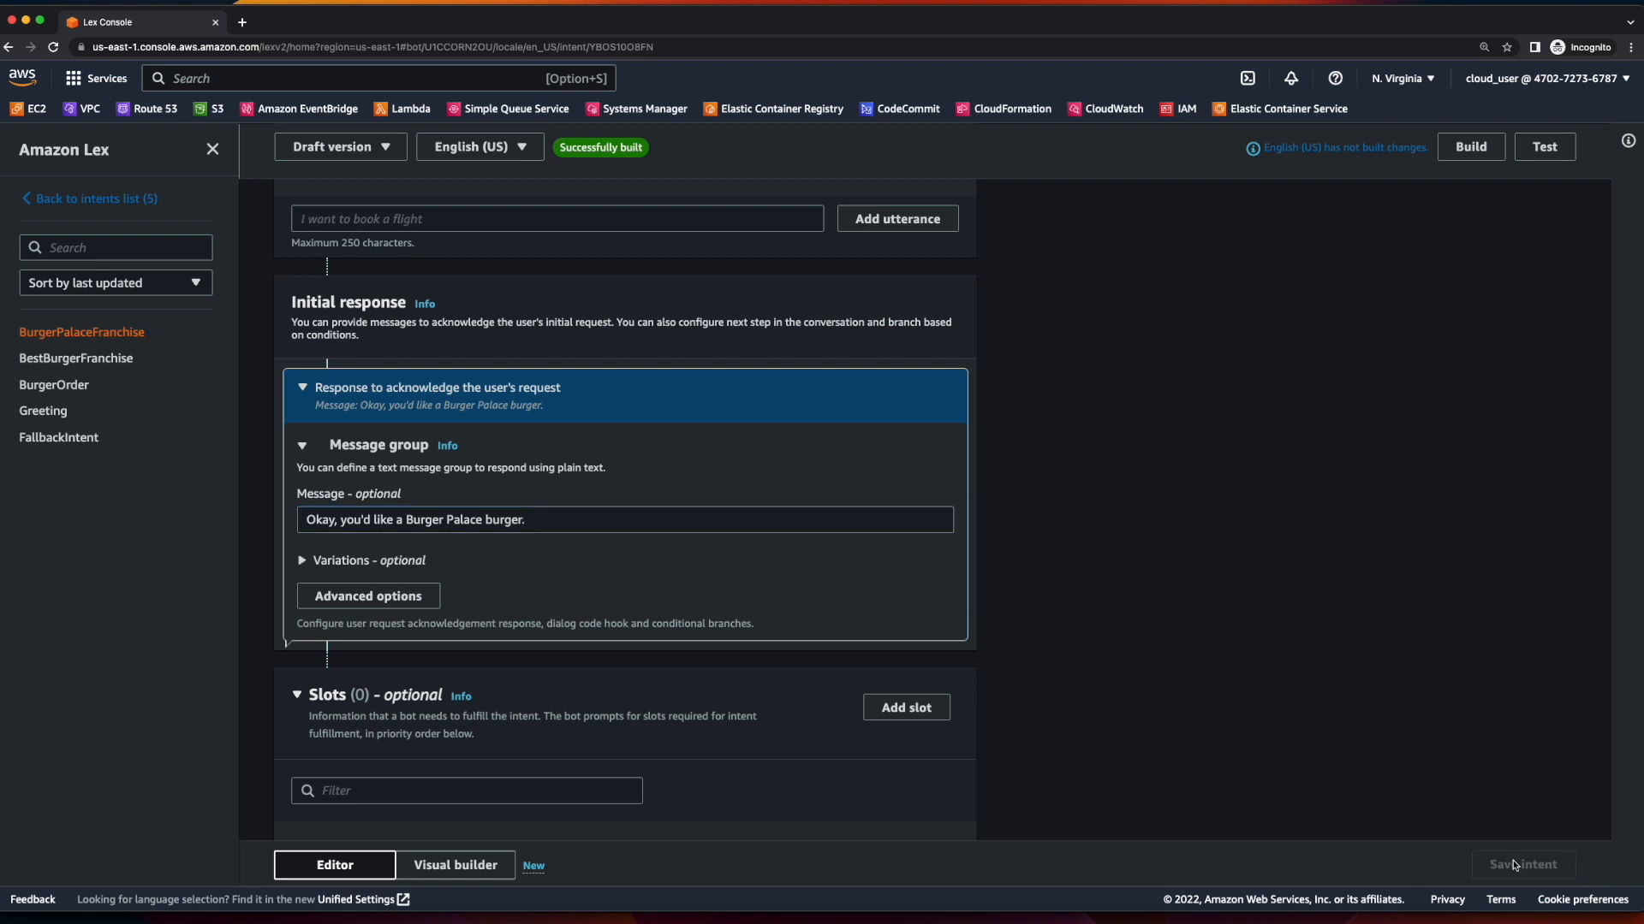
Add a blank custom slot type named BurgerPalaceTypes to the bot.
click(64, 202)
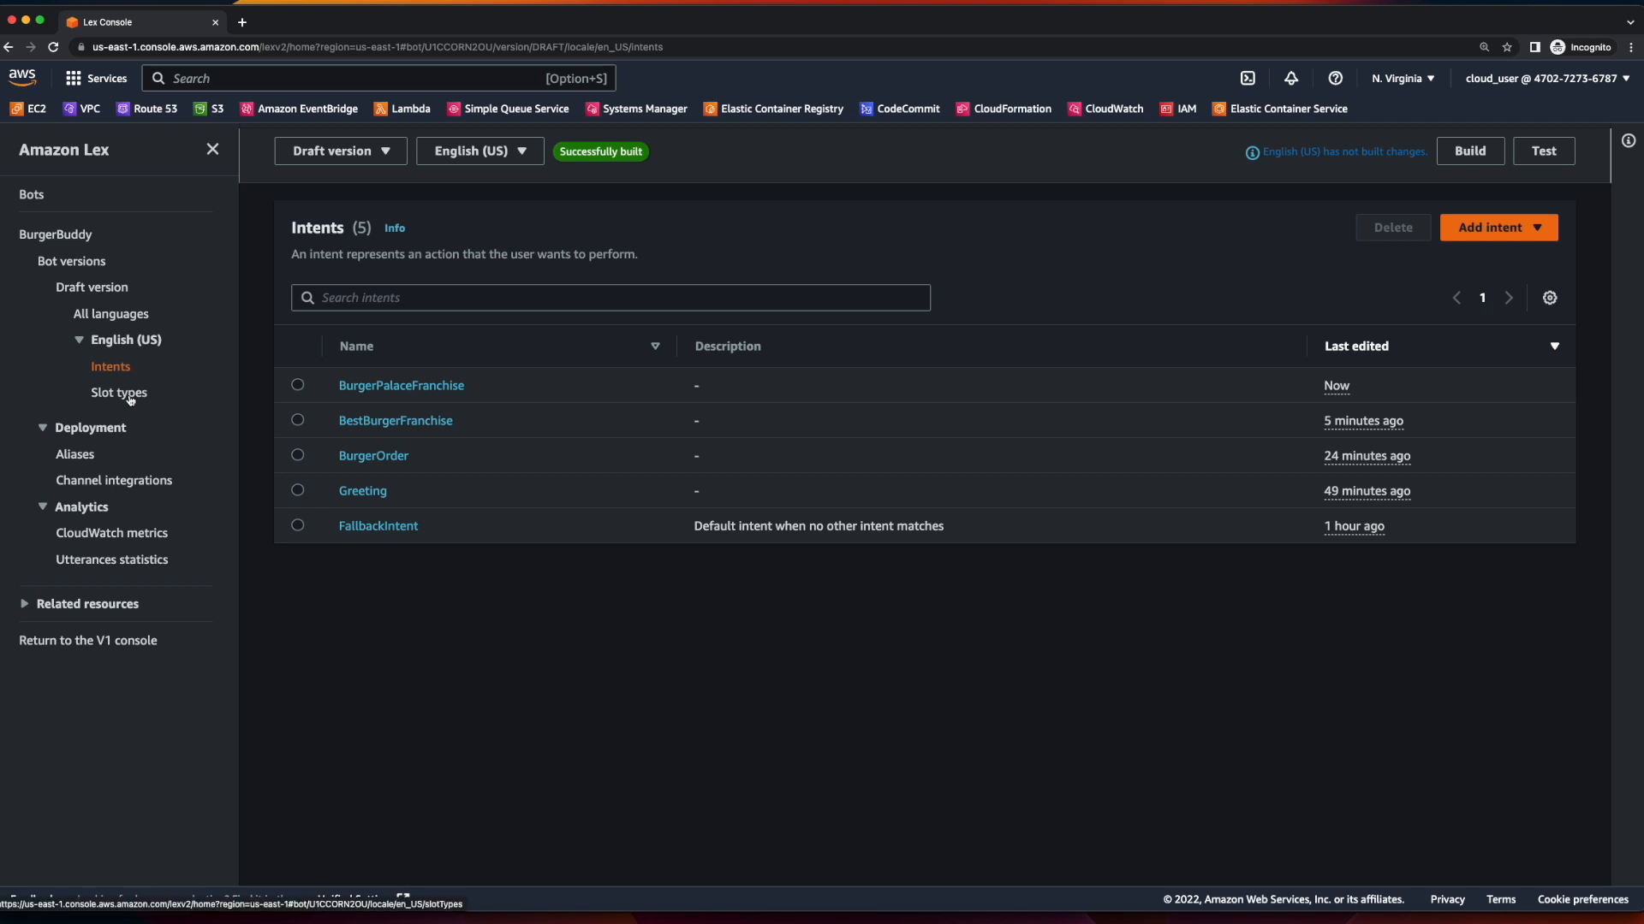
click(120, 393)
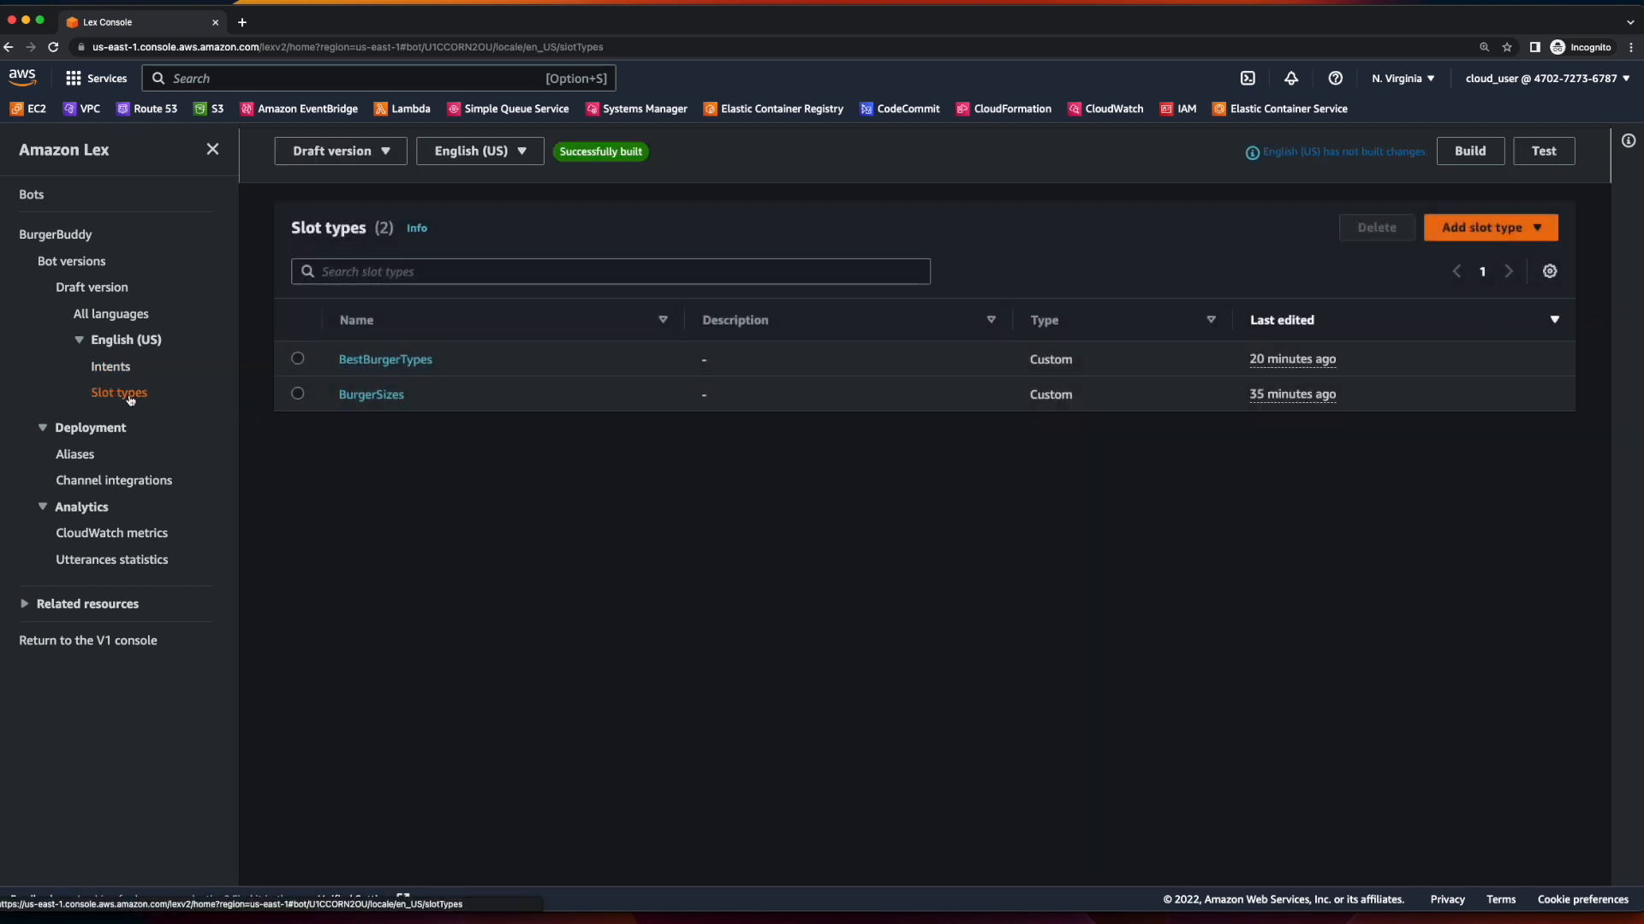
click(1470, 233)
click(1458, 255)
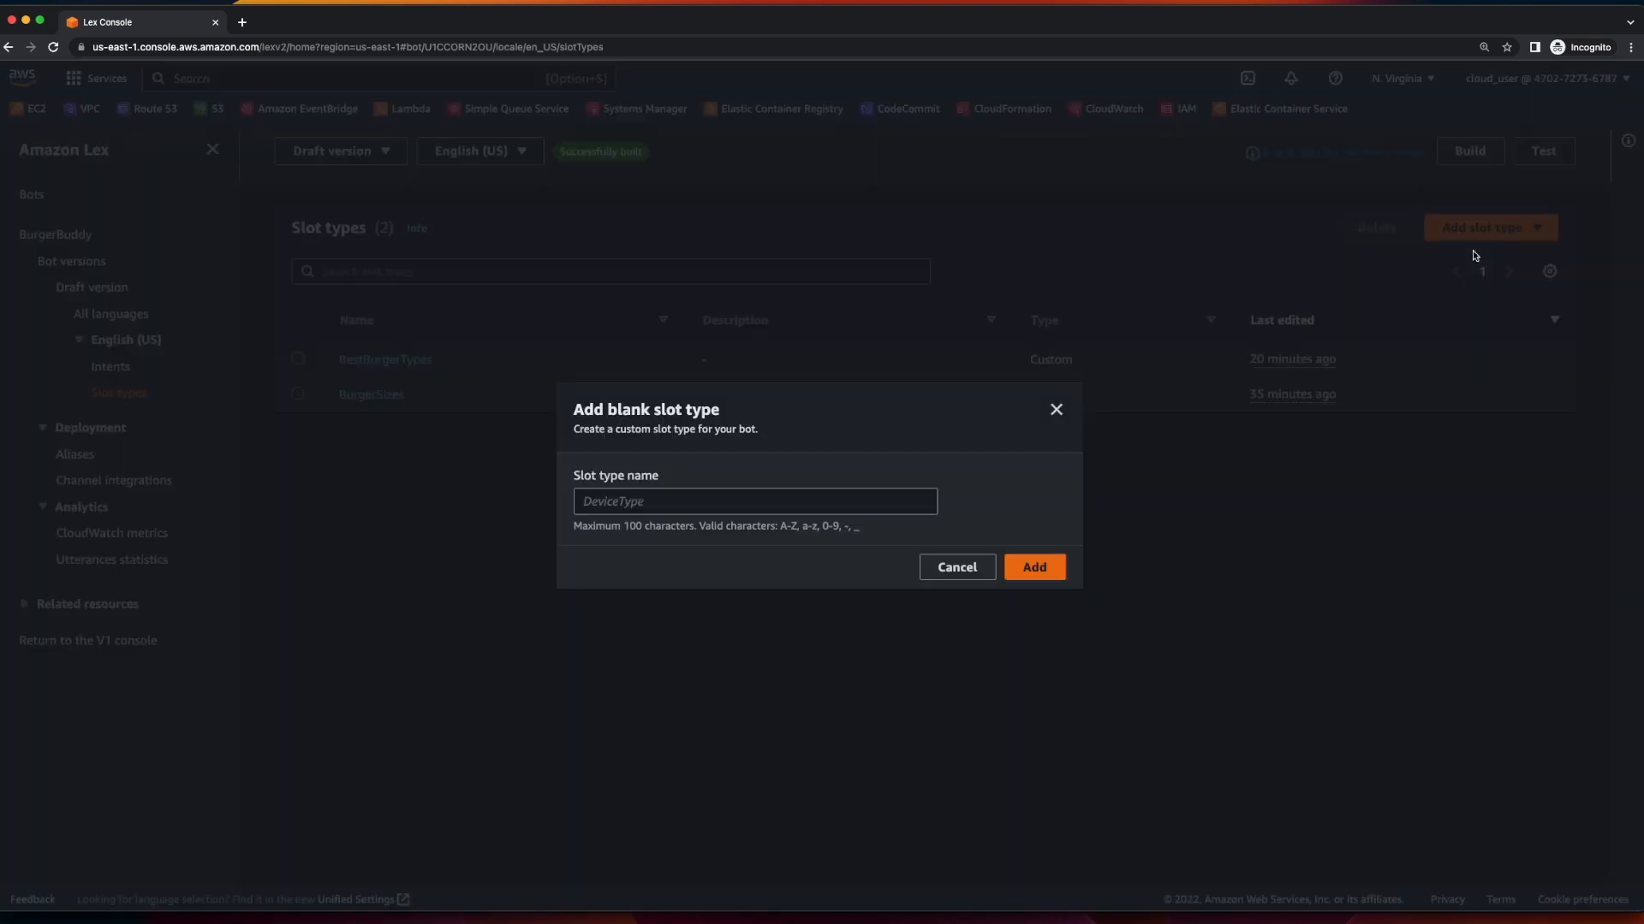
click(799, 500)
text(BurgerPalaceTypes)
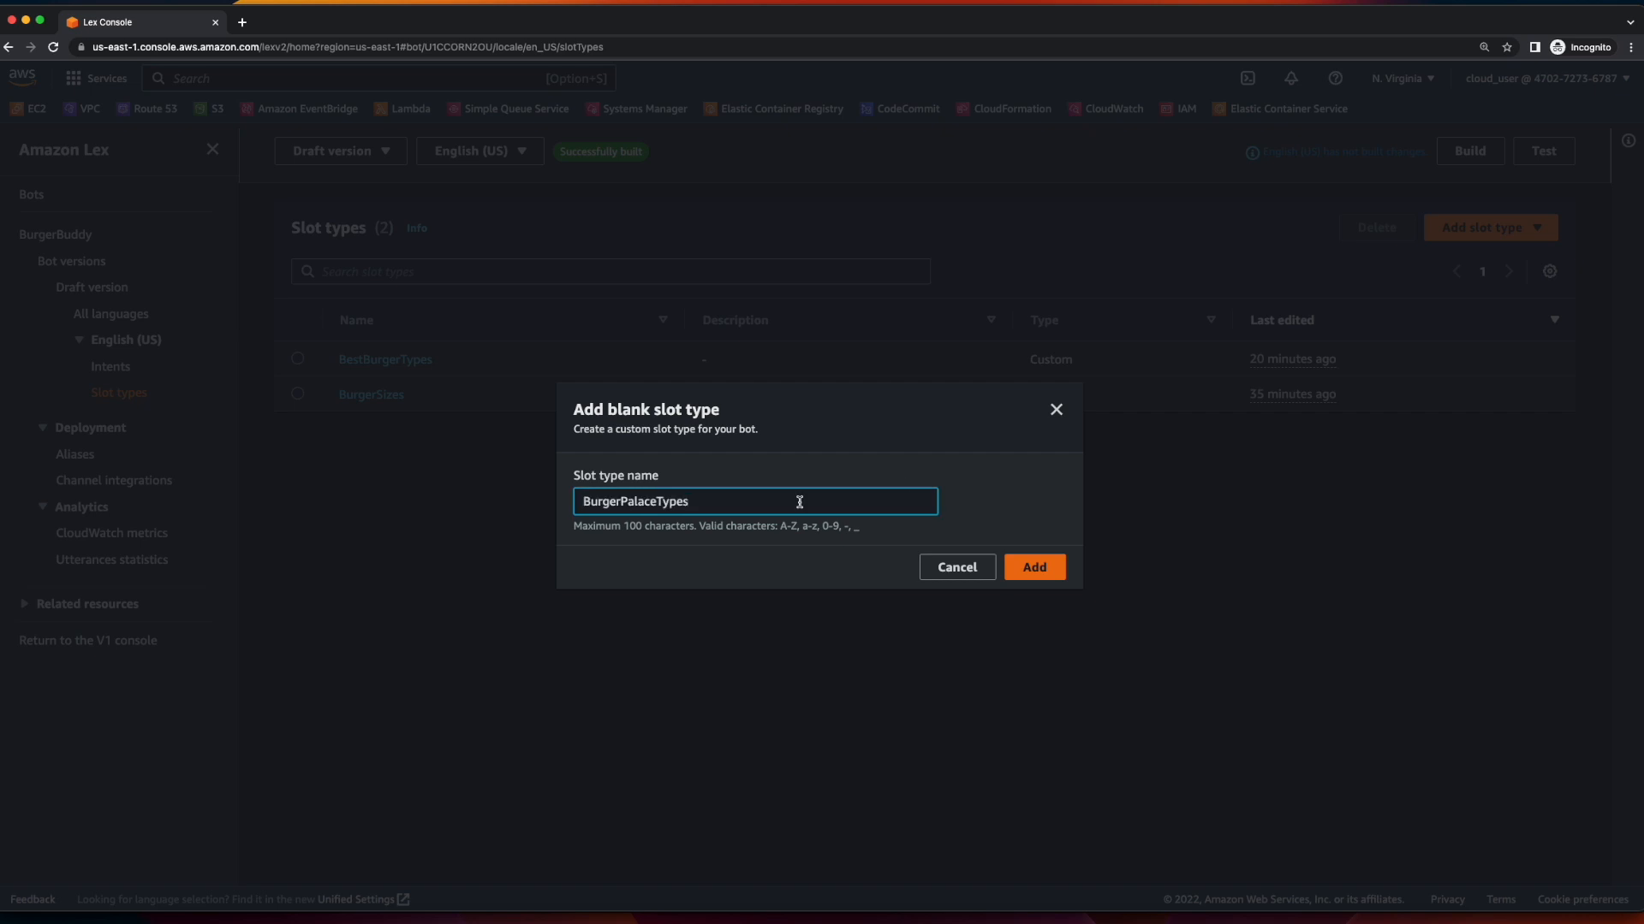
click(1036, 566)
Add the values Fried Egg, Fried Pickle and Fried Green Tomatoes to the BurgerPalaceTypes slot type and save it.
click(769, 738)
text(Fried Egg)
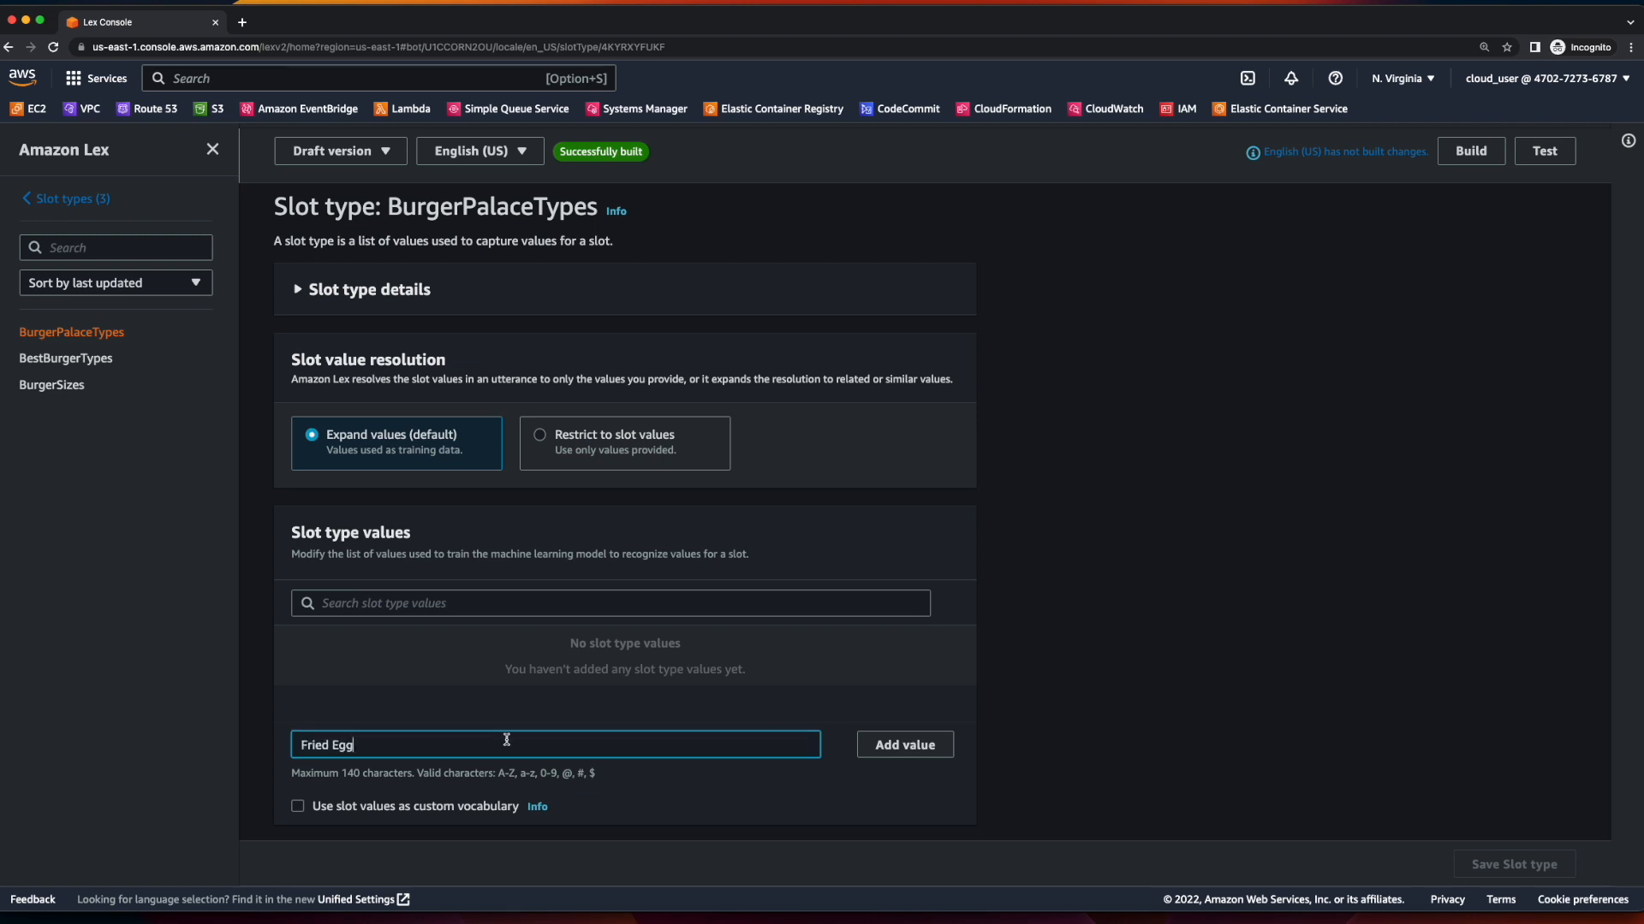
click(900, 746)
click(634, 742)
text(Fried Pickle)
key(Tab)
key(Return)
click(616, 746)
text(Fried Green Tomatoes)
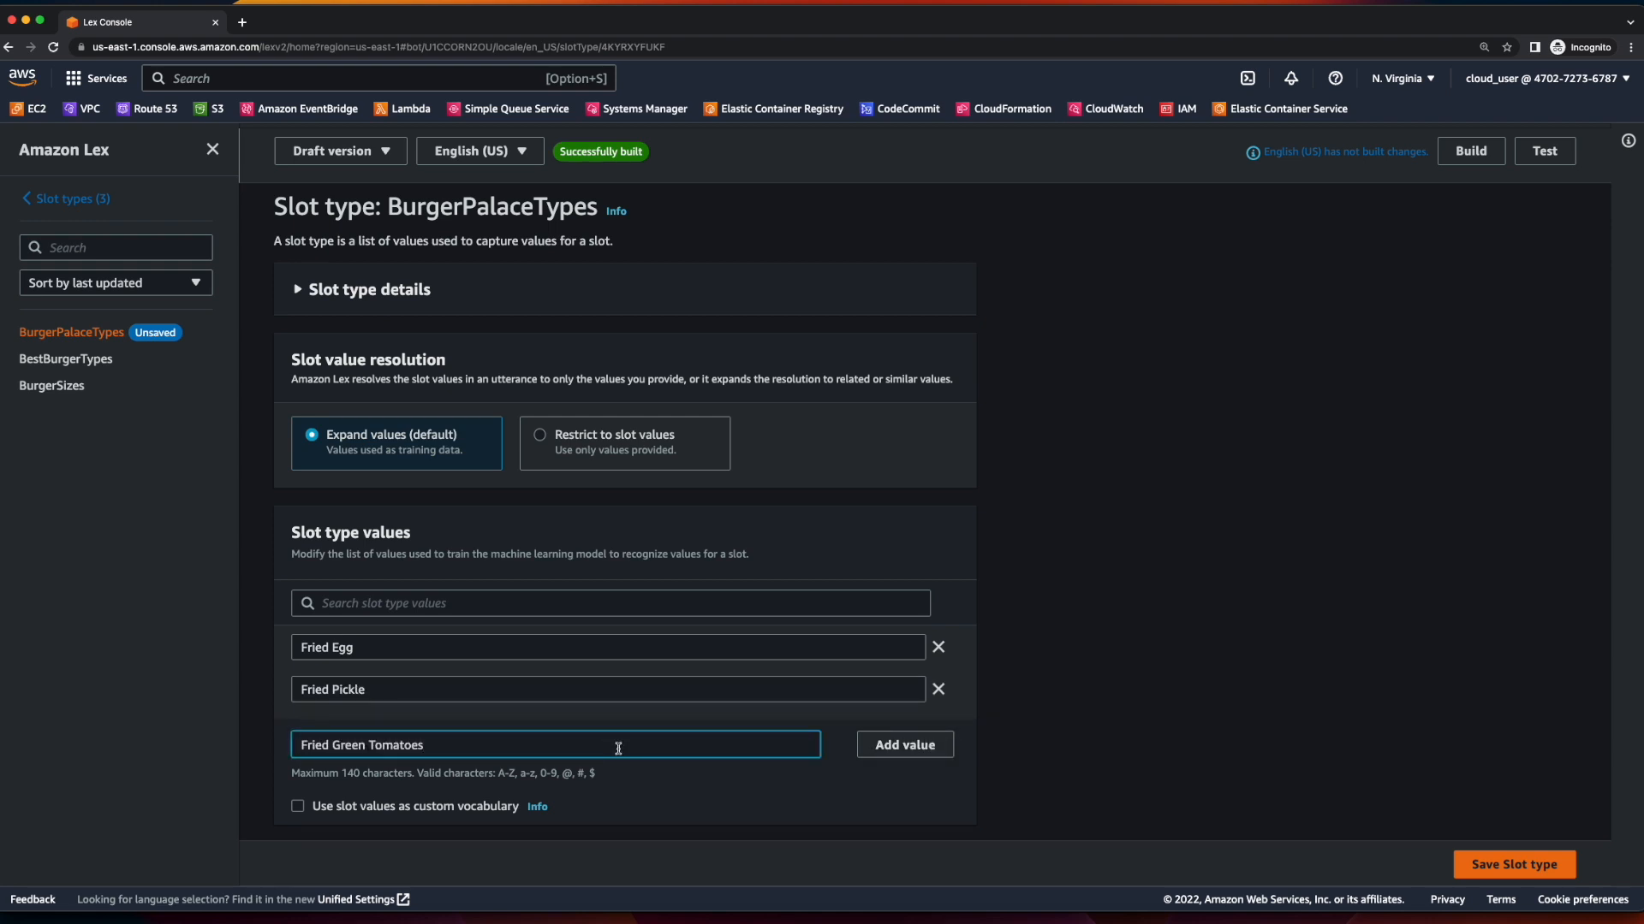
click(904, 744)
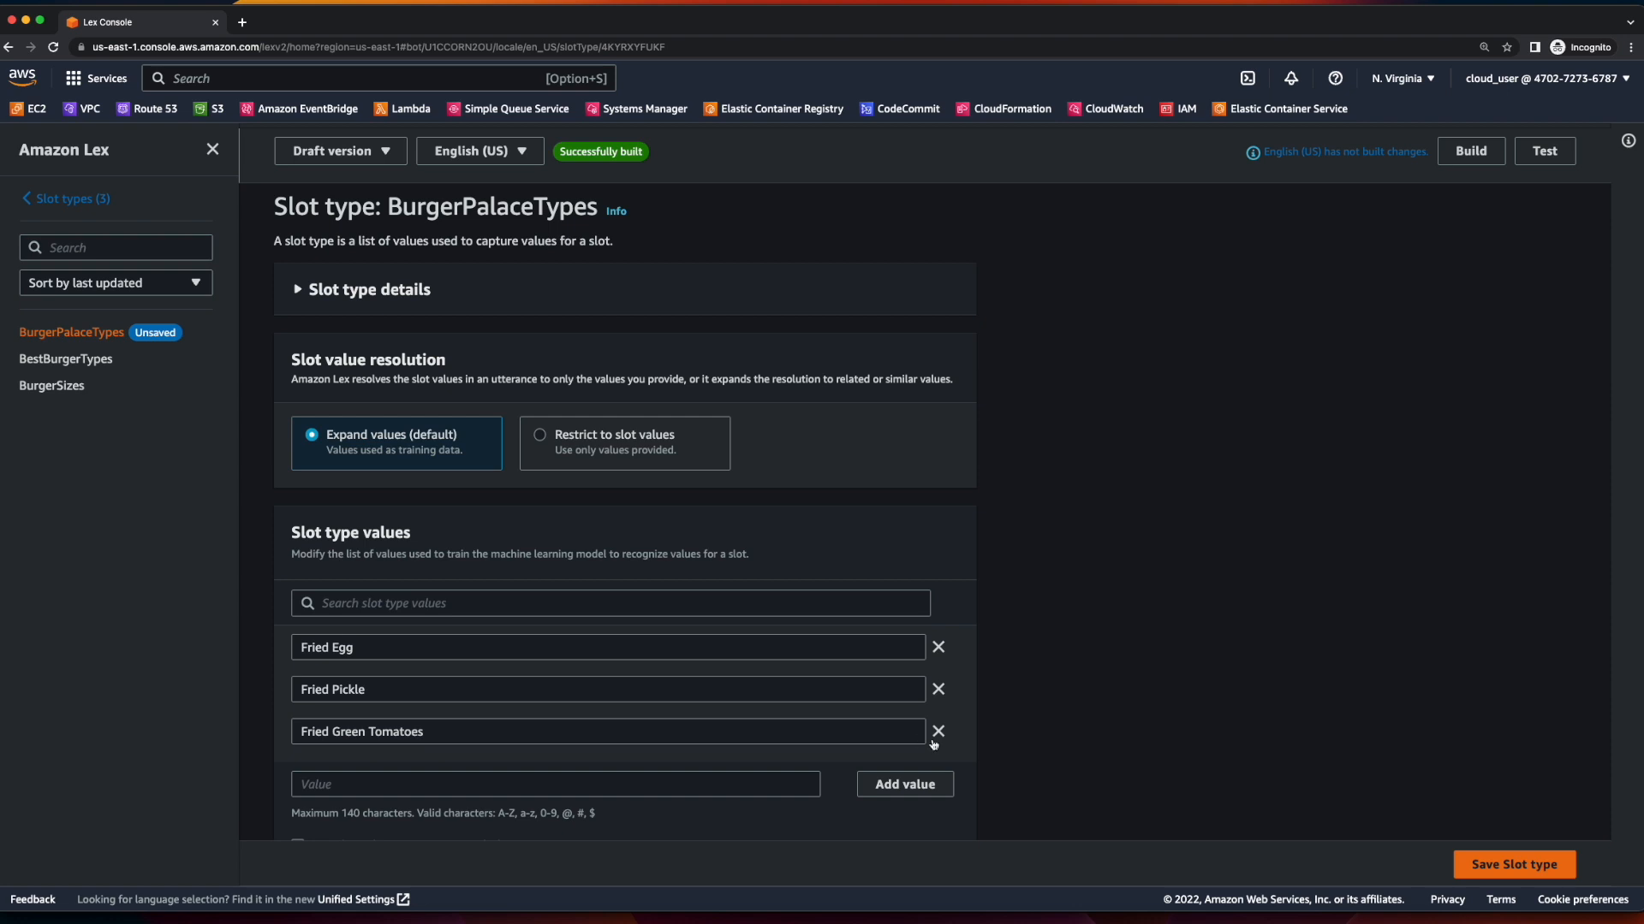
click(1490, 867)
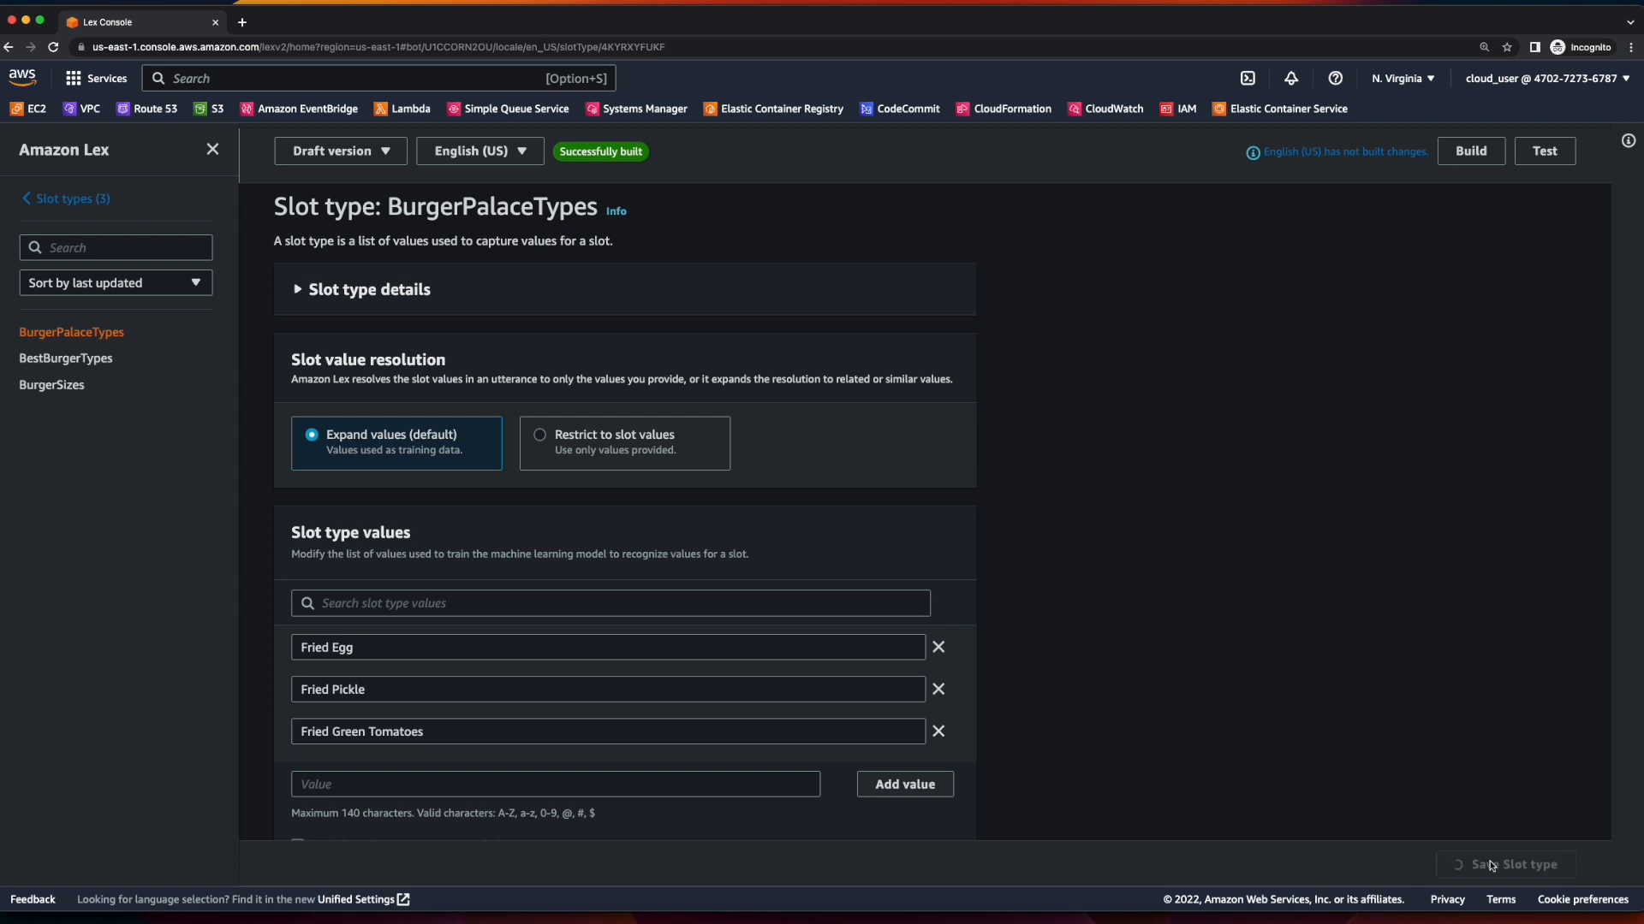
In the BurgerPalaceFranchise intent, start a required slot named BurgerPalaceType that uses the BurgerPalaceTypes slot type.
click(59, 203)
click(111, 368)
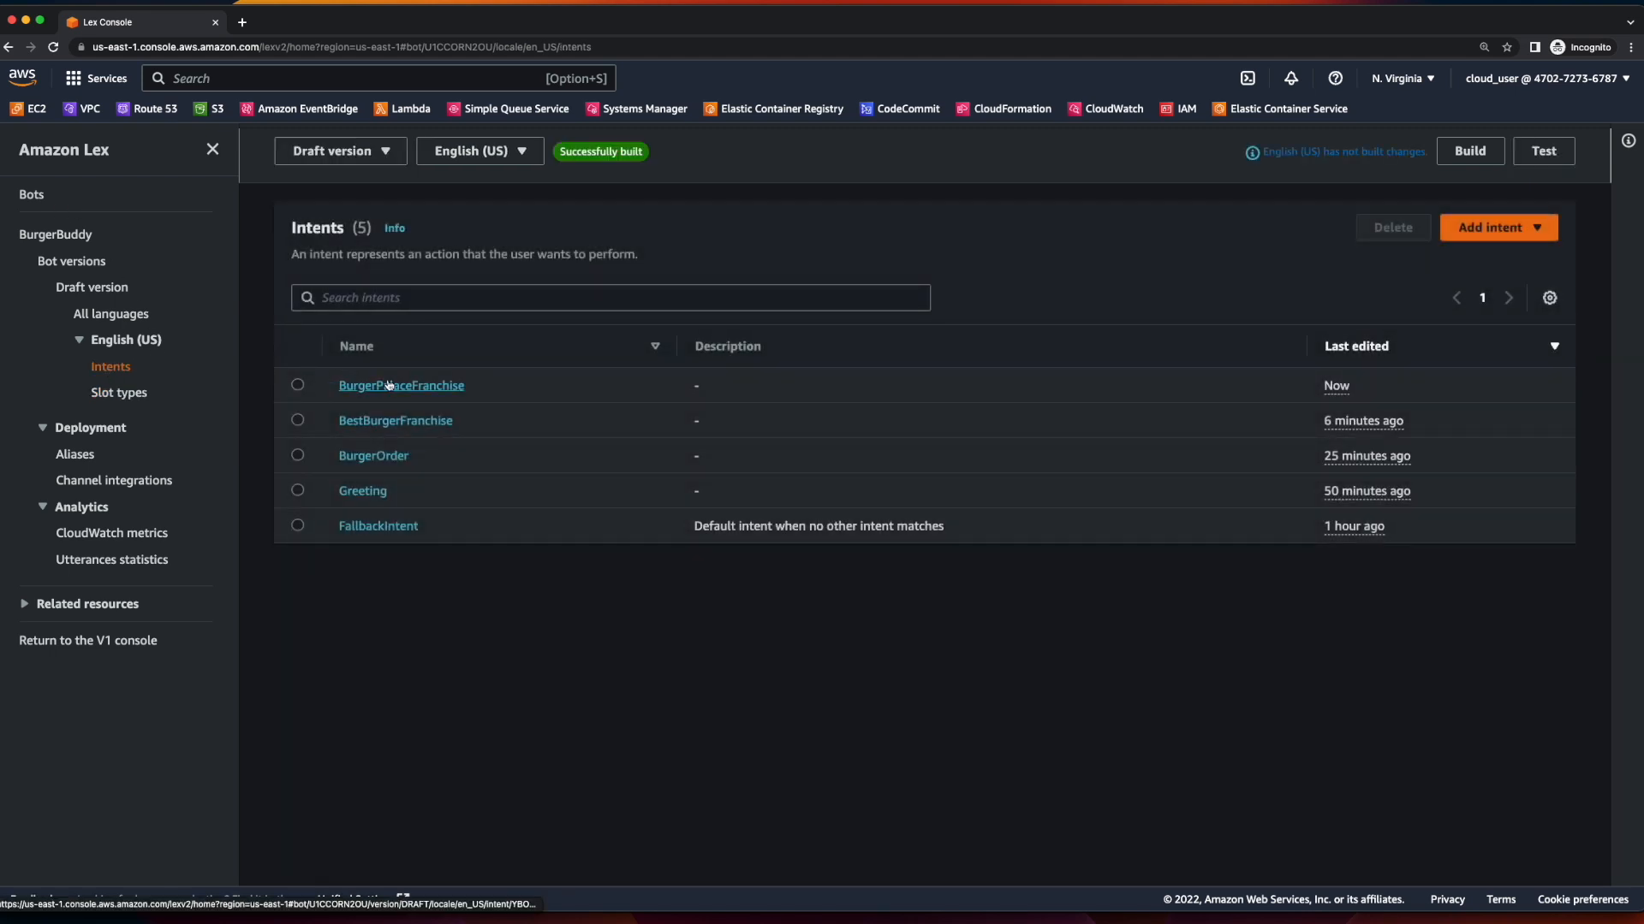
click(435, 386)
scroll(433, 385, down, 14)
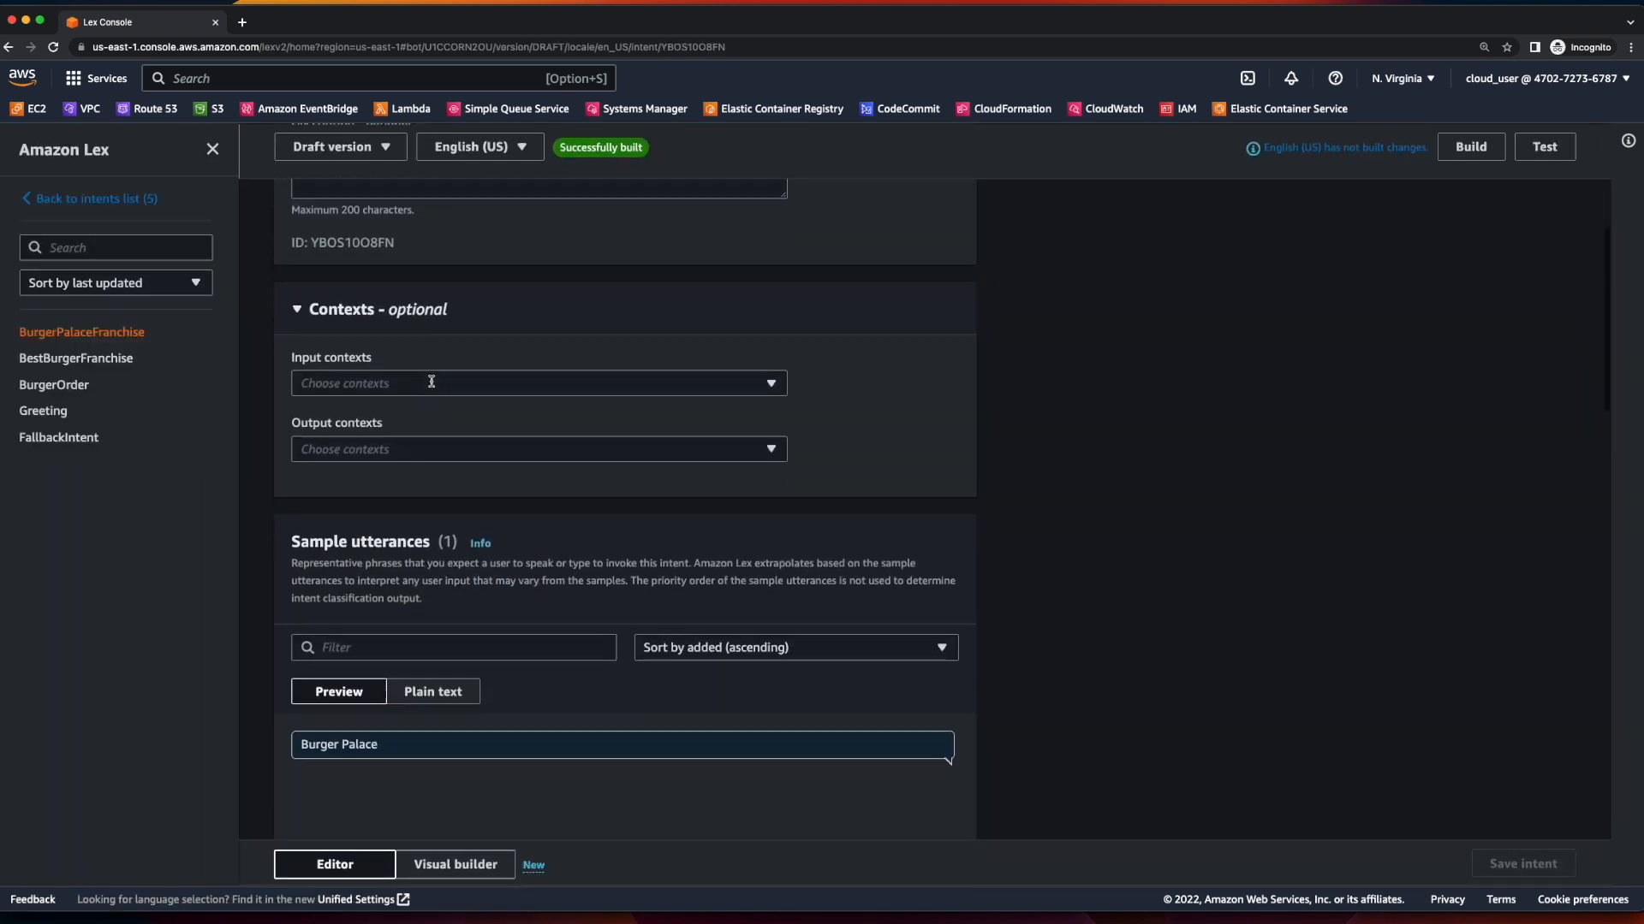
scroll(432, 385, down, 5)
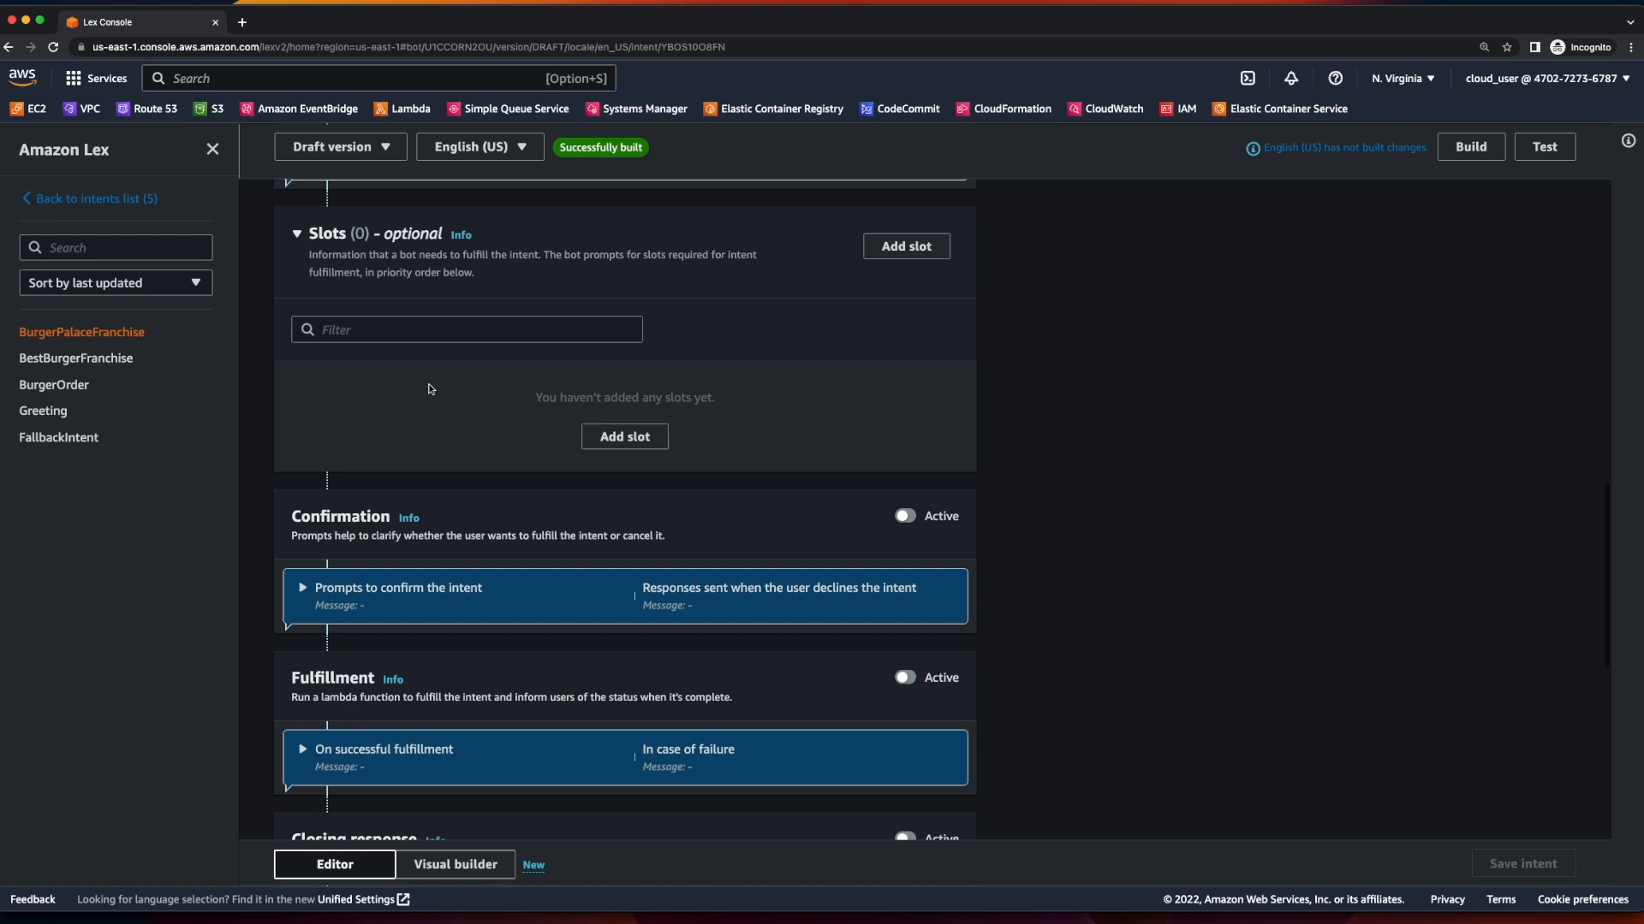
click(632, 439)
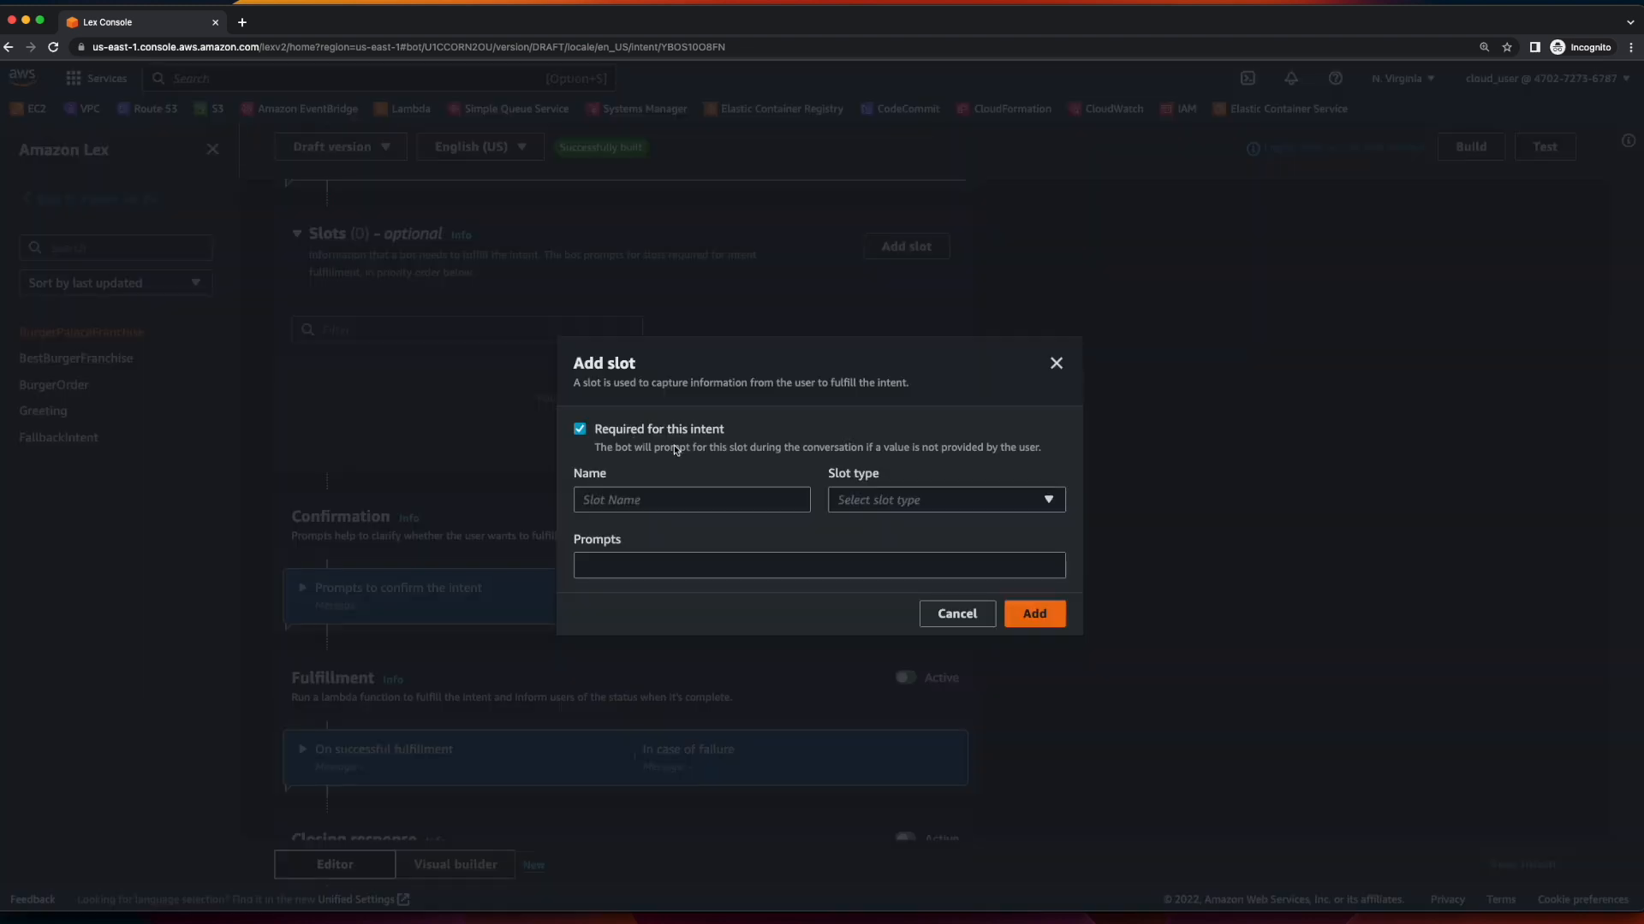
click(886, 502)
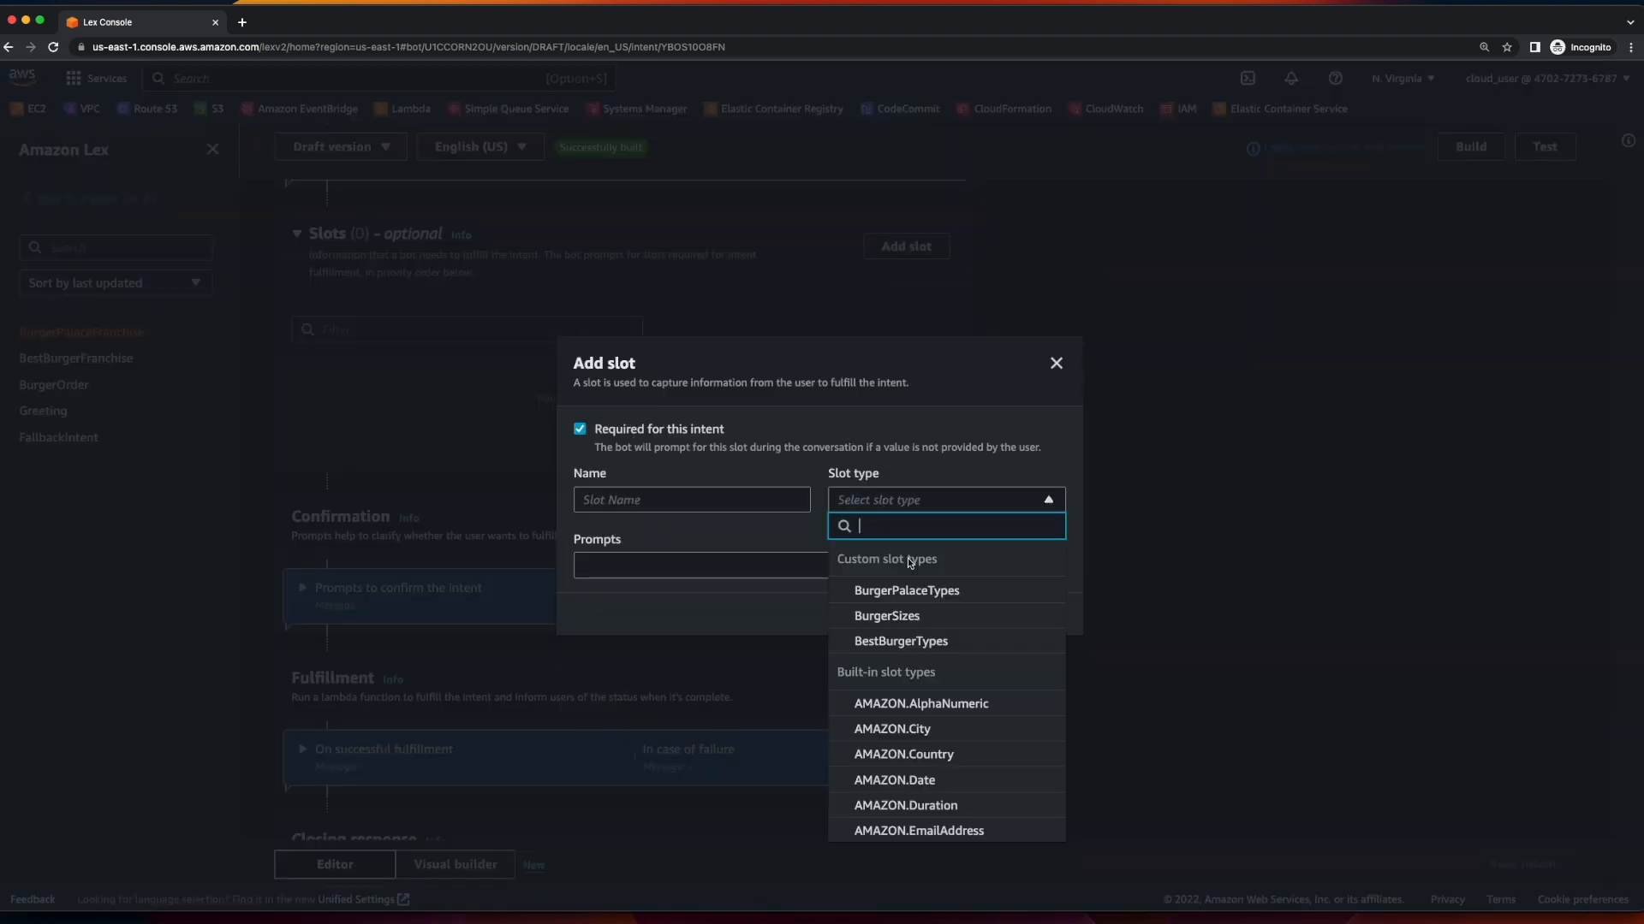
click(974, 593)
click(671, 496)
text(BurgerPalaceType)
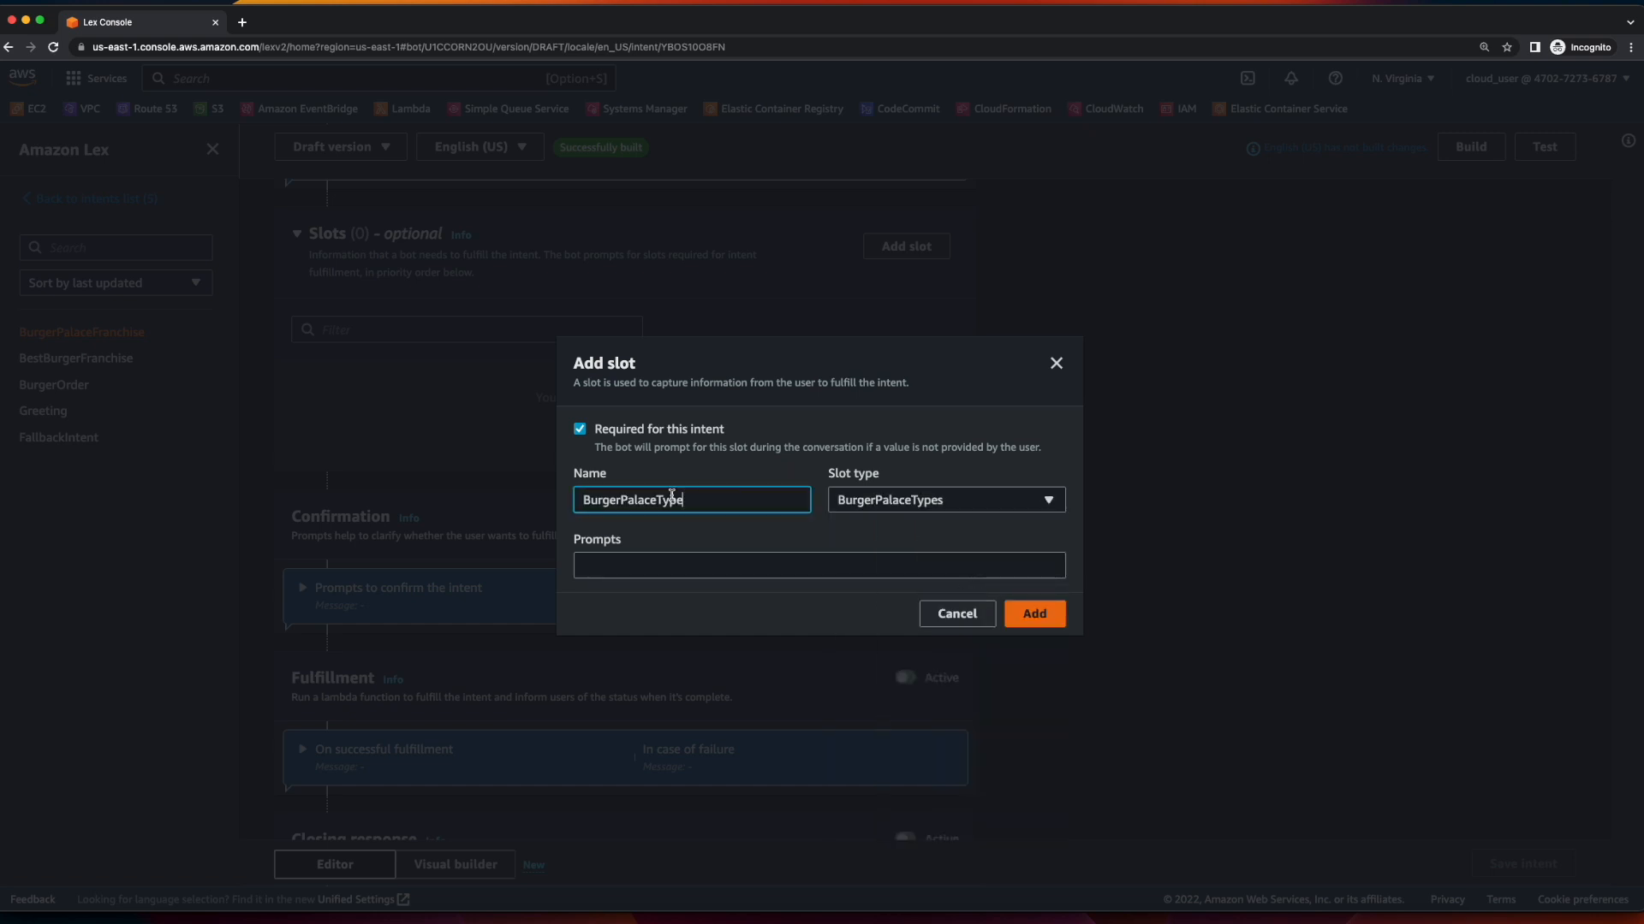
Give the slot the prompt "Which Burger Palace burger would you like (Fried Egg, Fried Pickle, or Fried Green Tomatoes)?" and add it.
click(777, 564)
text(Which Burger Palace burger would you like (Fried Egg, Fried Pickle, Fried Green Tomatoes)?)
key(super+Left)
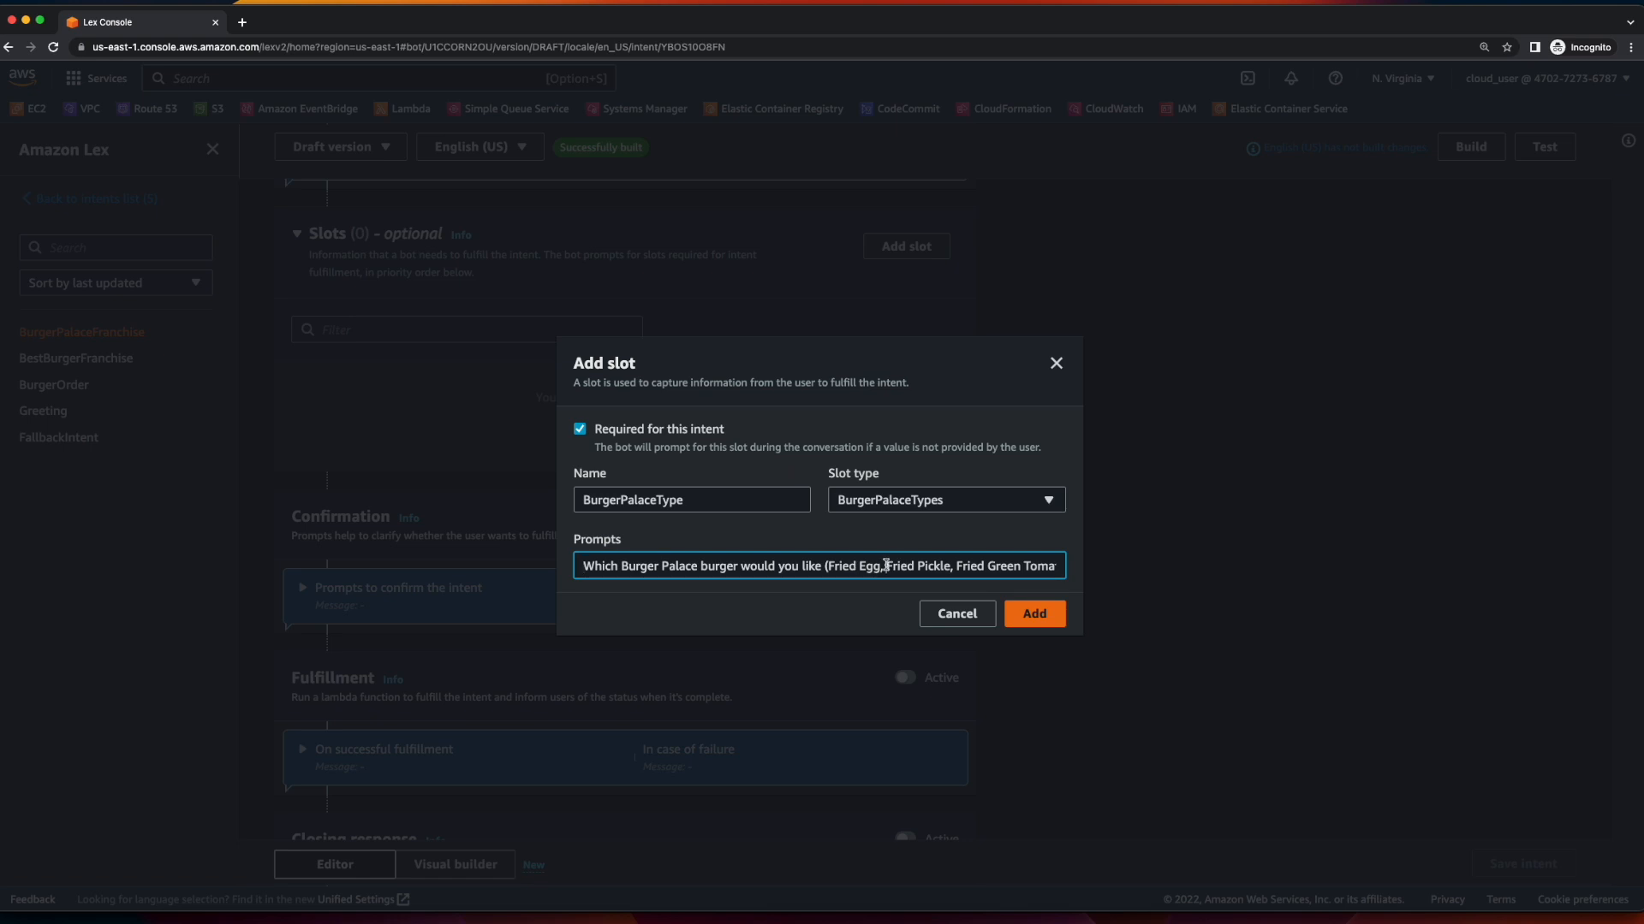
key(super+Right)
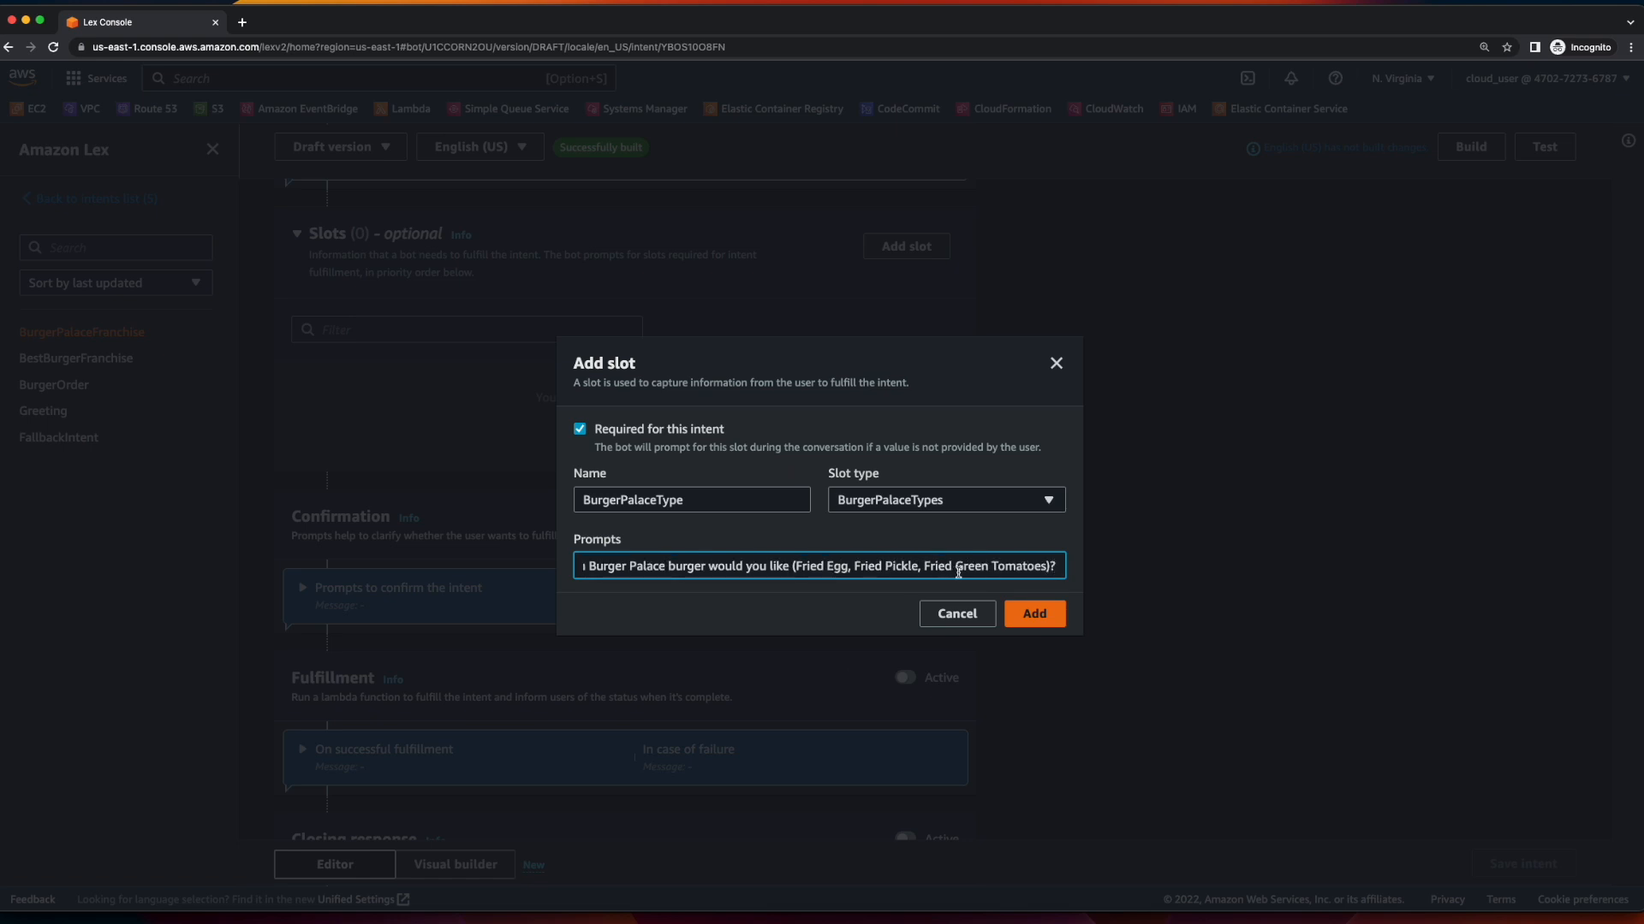
click(926, 565)
text(or)
click(1034, 615)
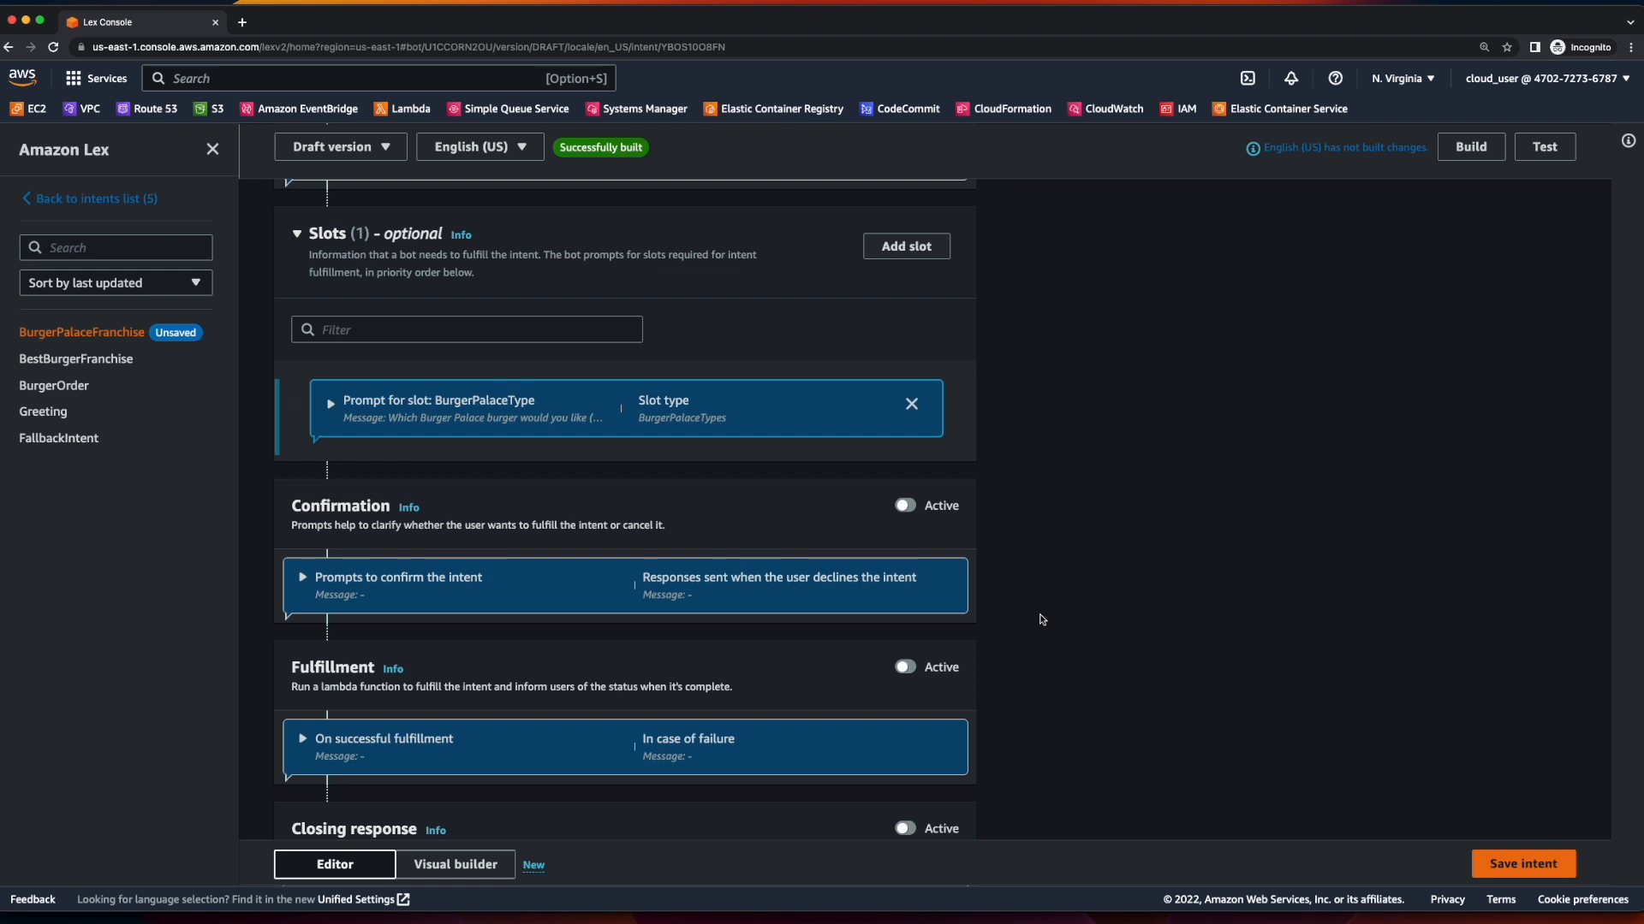
Set the confirmation prompt to "Nice! Would you like me to order your {BurgerPalaceType} burger?" and the decline response to "Bummer! Stay hungry, my friend.".
click(303, 579)
scroll(303, 578, down, 2)
click(500, 490)
text(Nice! Would you like me to order your {BurgerPalaceType} burger?)
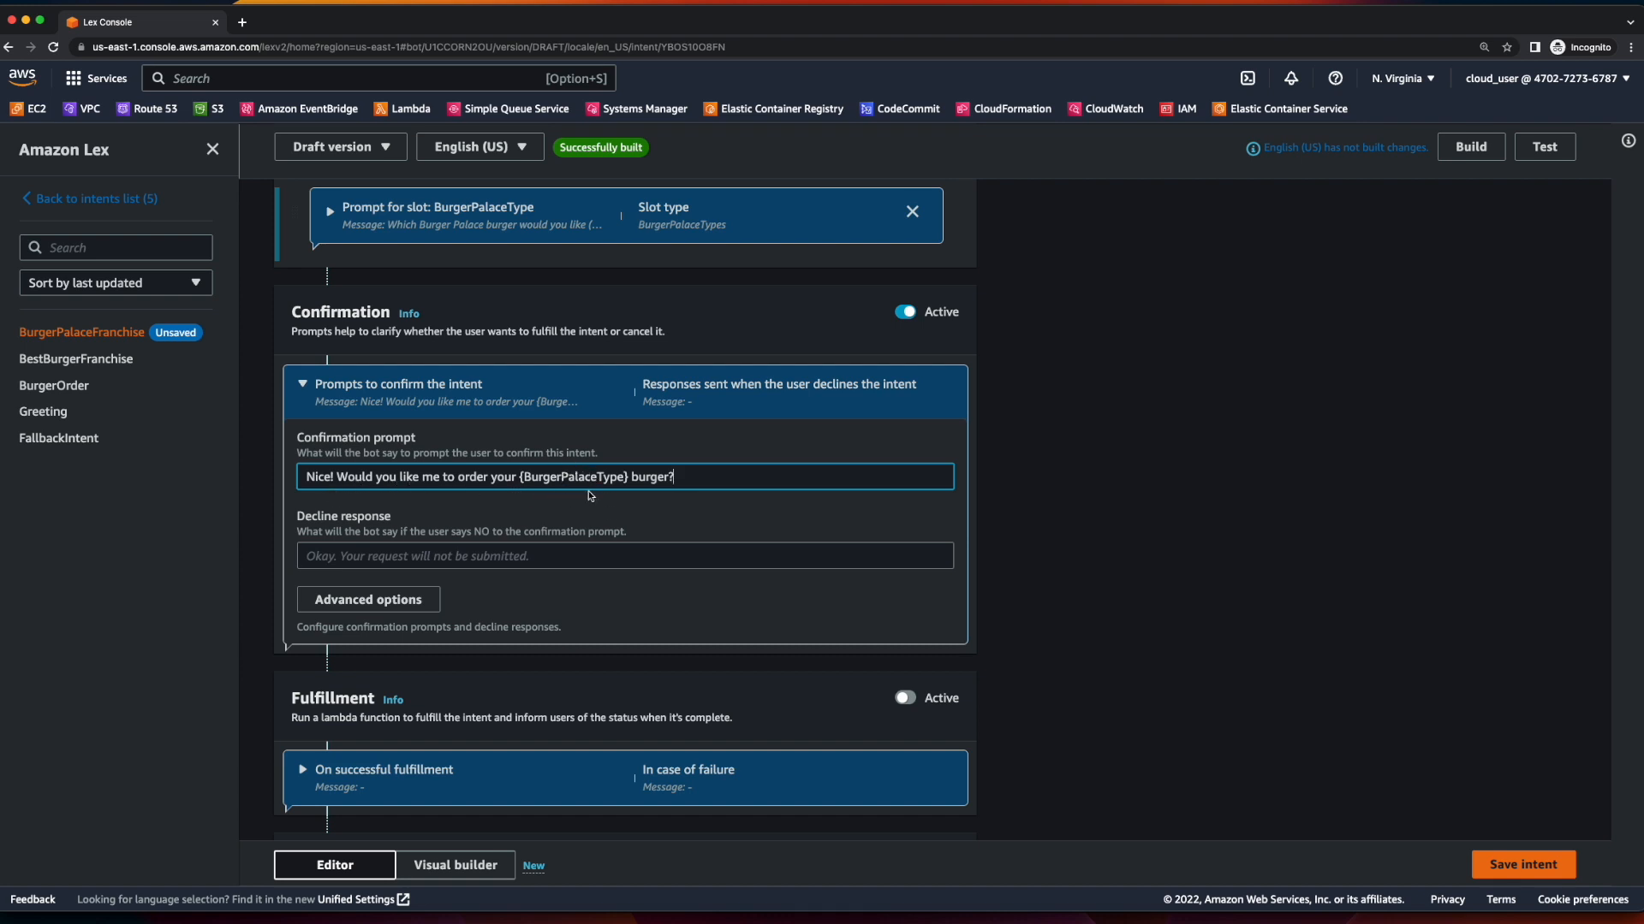
click(733, 557)
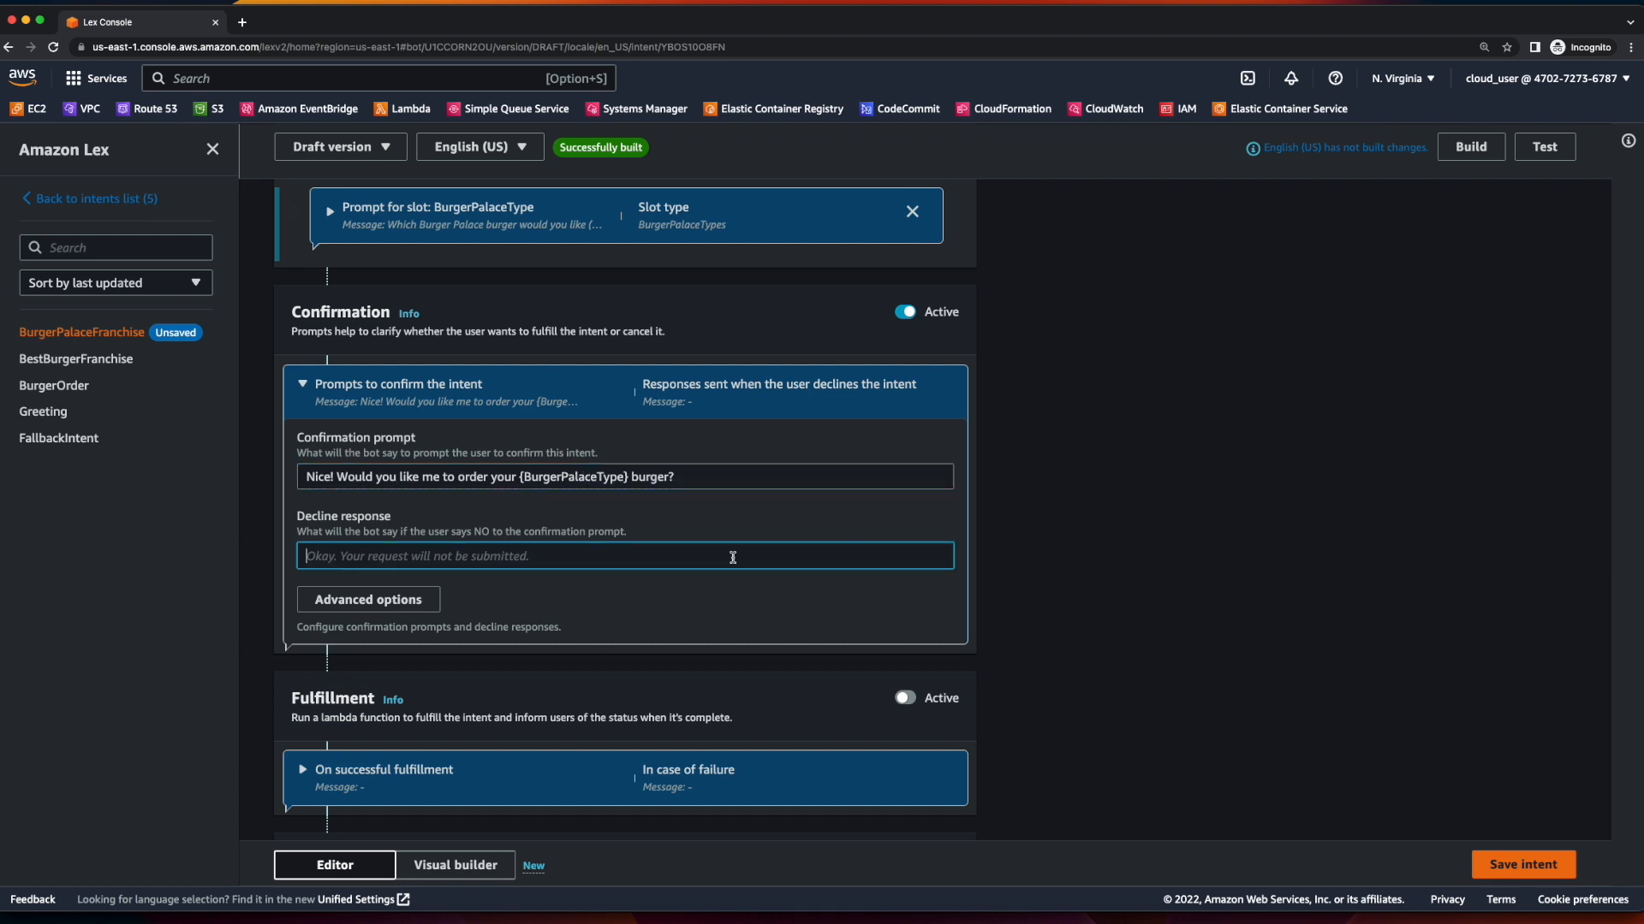
text(Bummer! Stay hungry, my friend.)
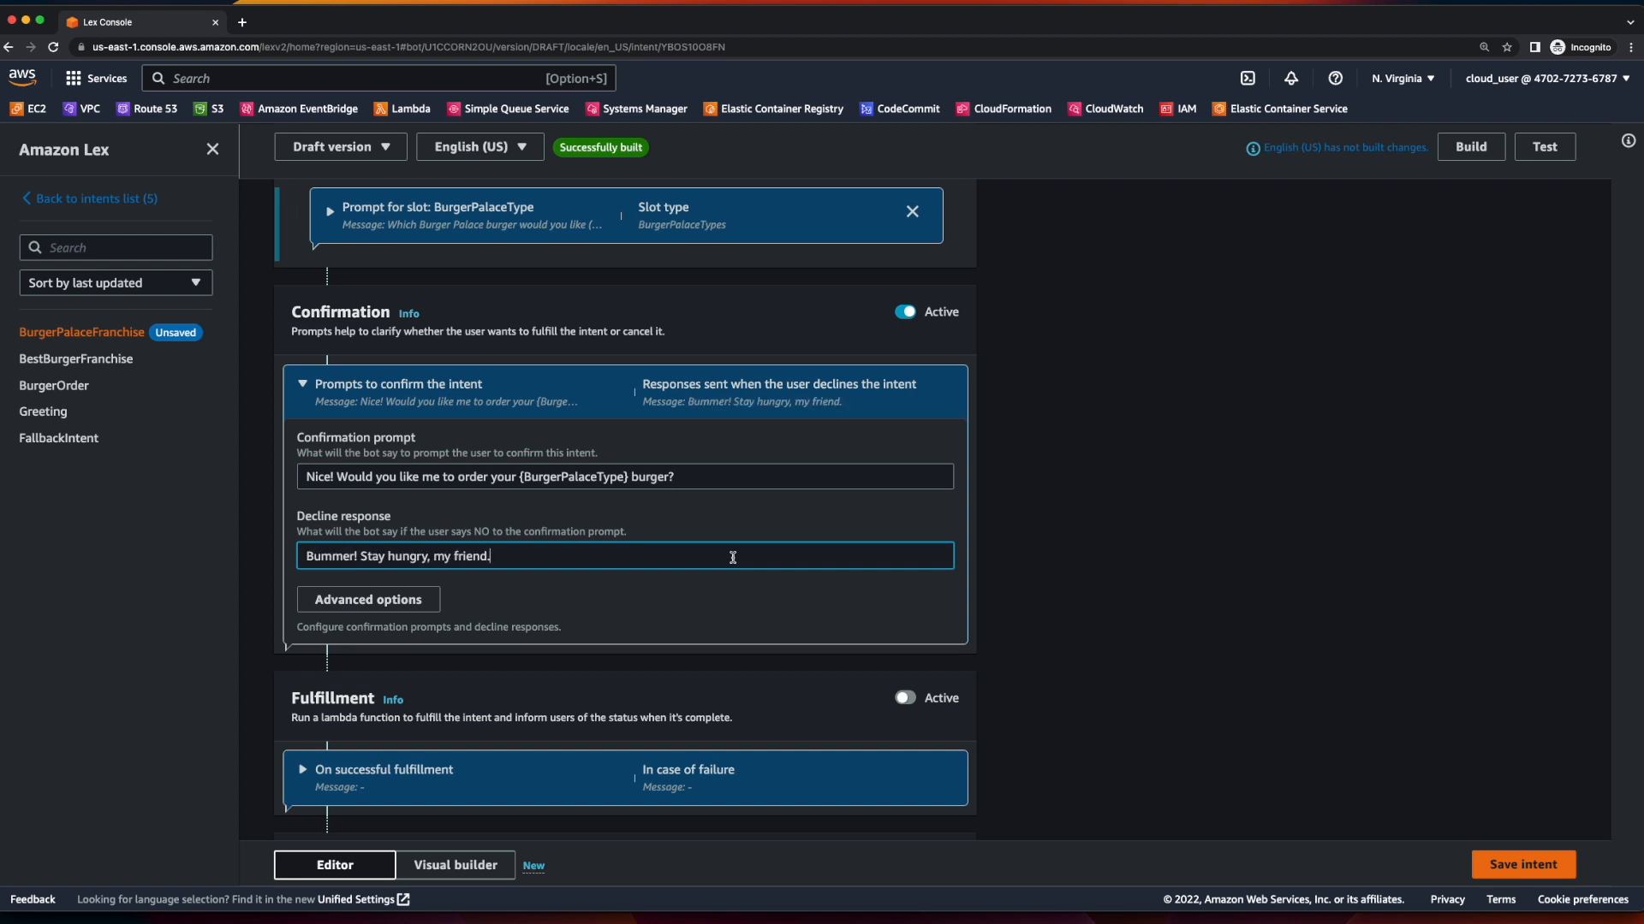
Set the successful fulfillment message to "Okay, your order is on its way. Would you like to order another burger, a side, or a drink?".
scroll(733, 558, down, 5)
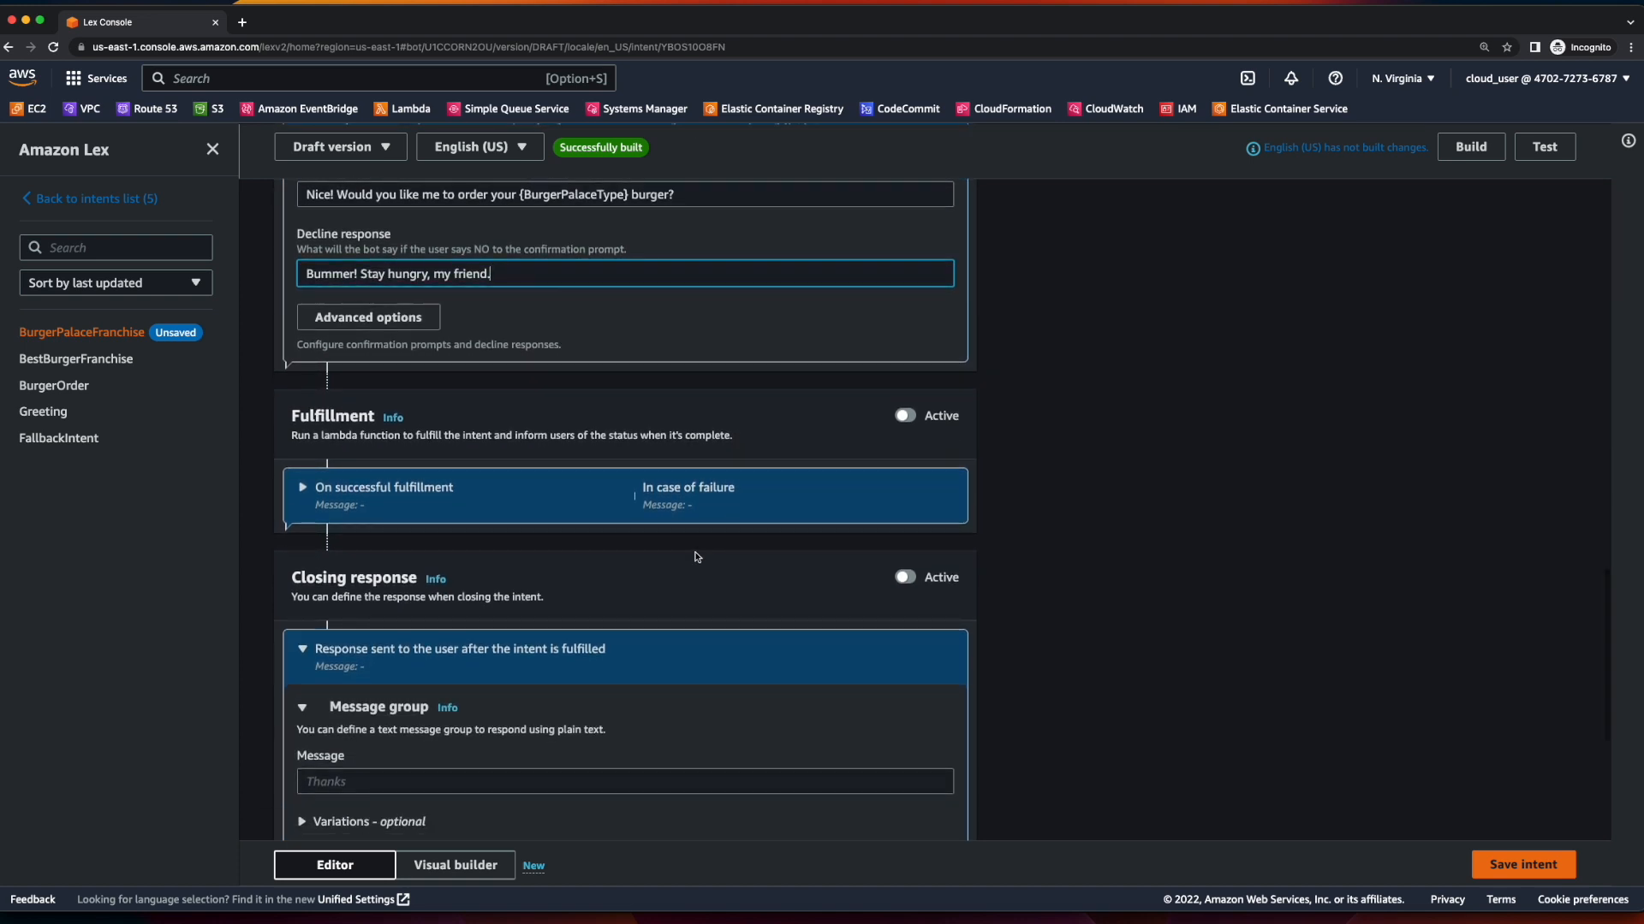
click(305, 488)
click(305, 488)
text(Okay, your order is on its way. Would you like to order another burger, a side, or a drink?)
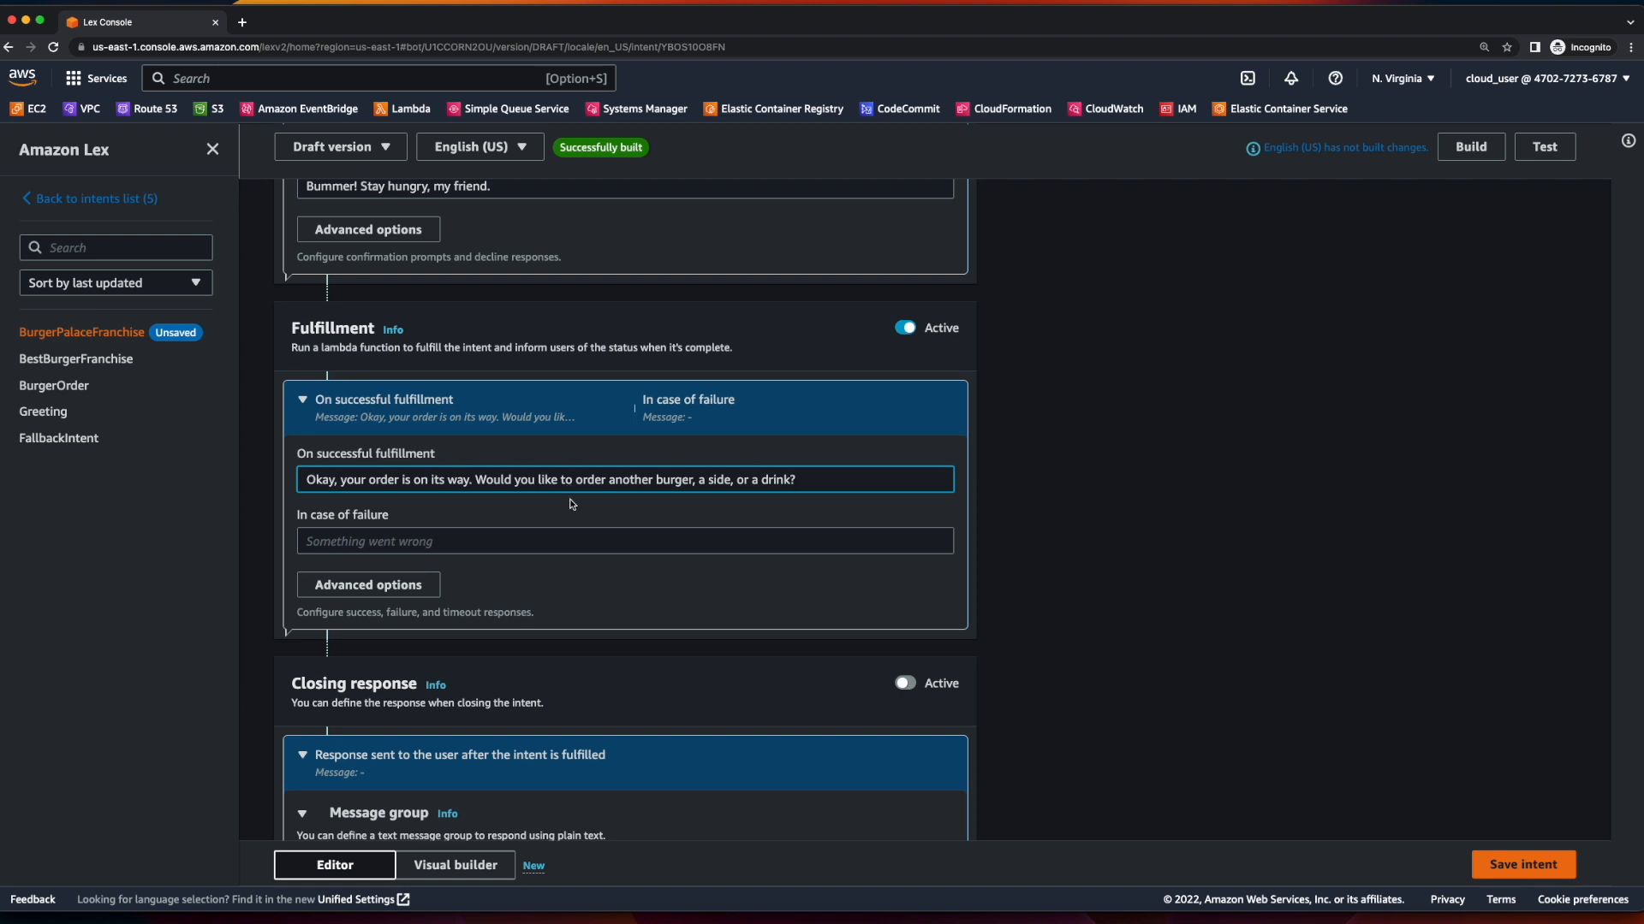
Set the fulfillment failure message to "Oops... Something went wrong. Please try again." and save the BurgerPalaceFranchise intent.
click(591, 541)
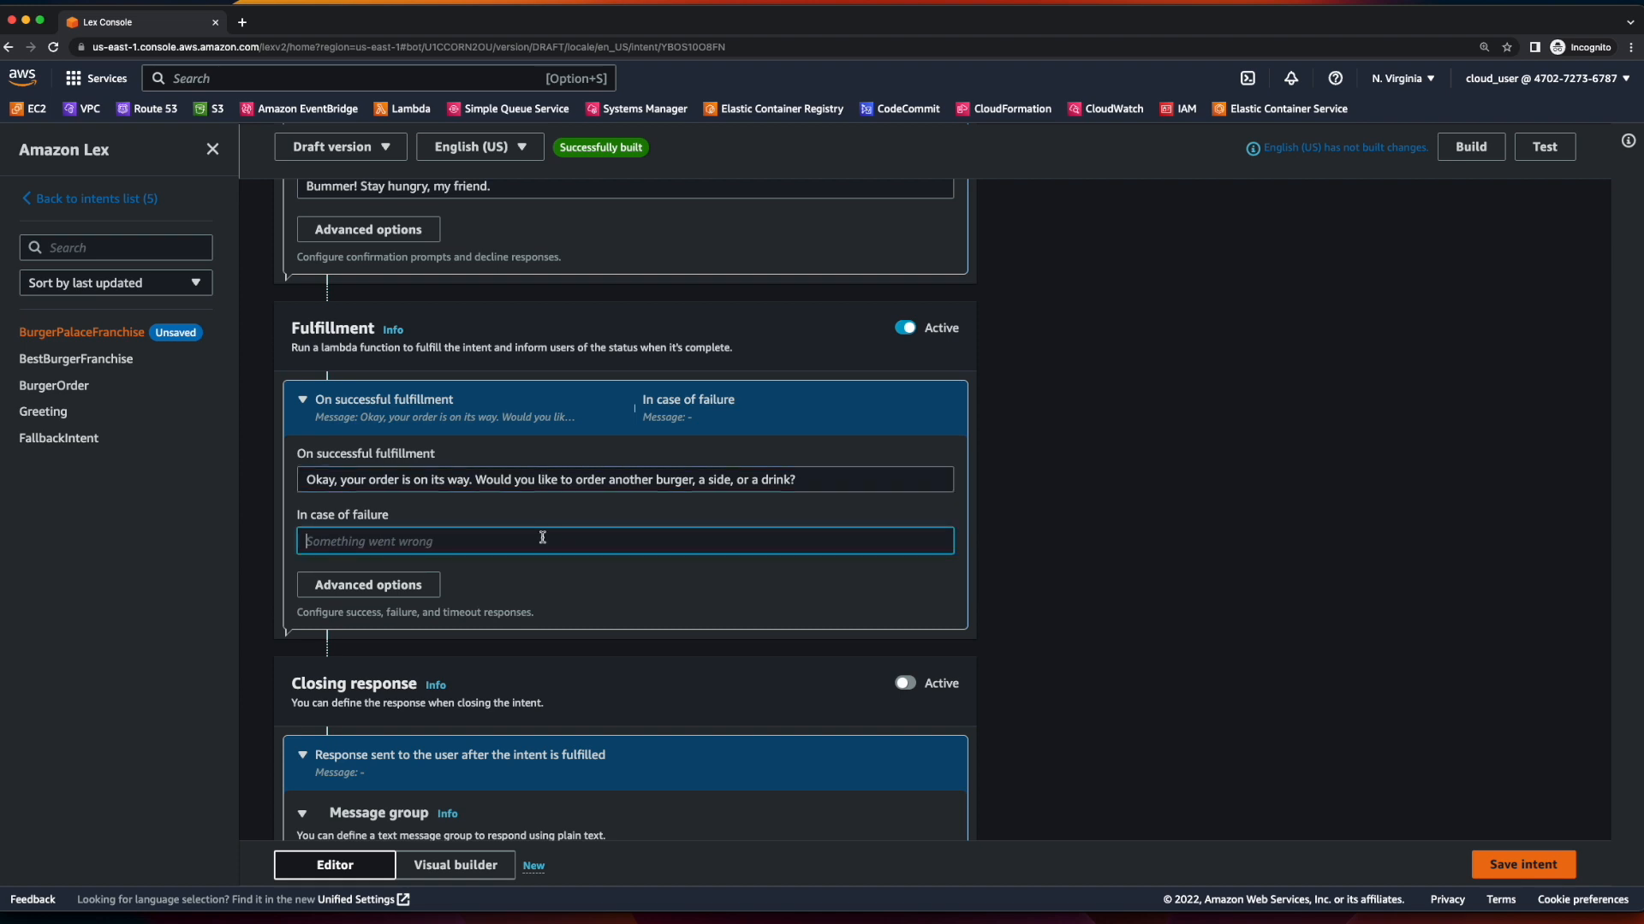
text(Oops... Something went wrong. Please try again.)
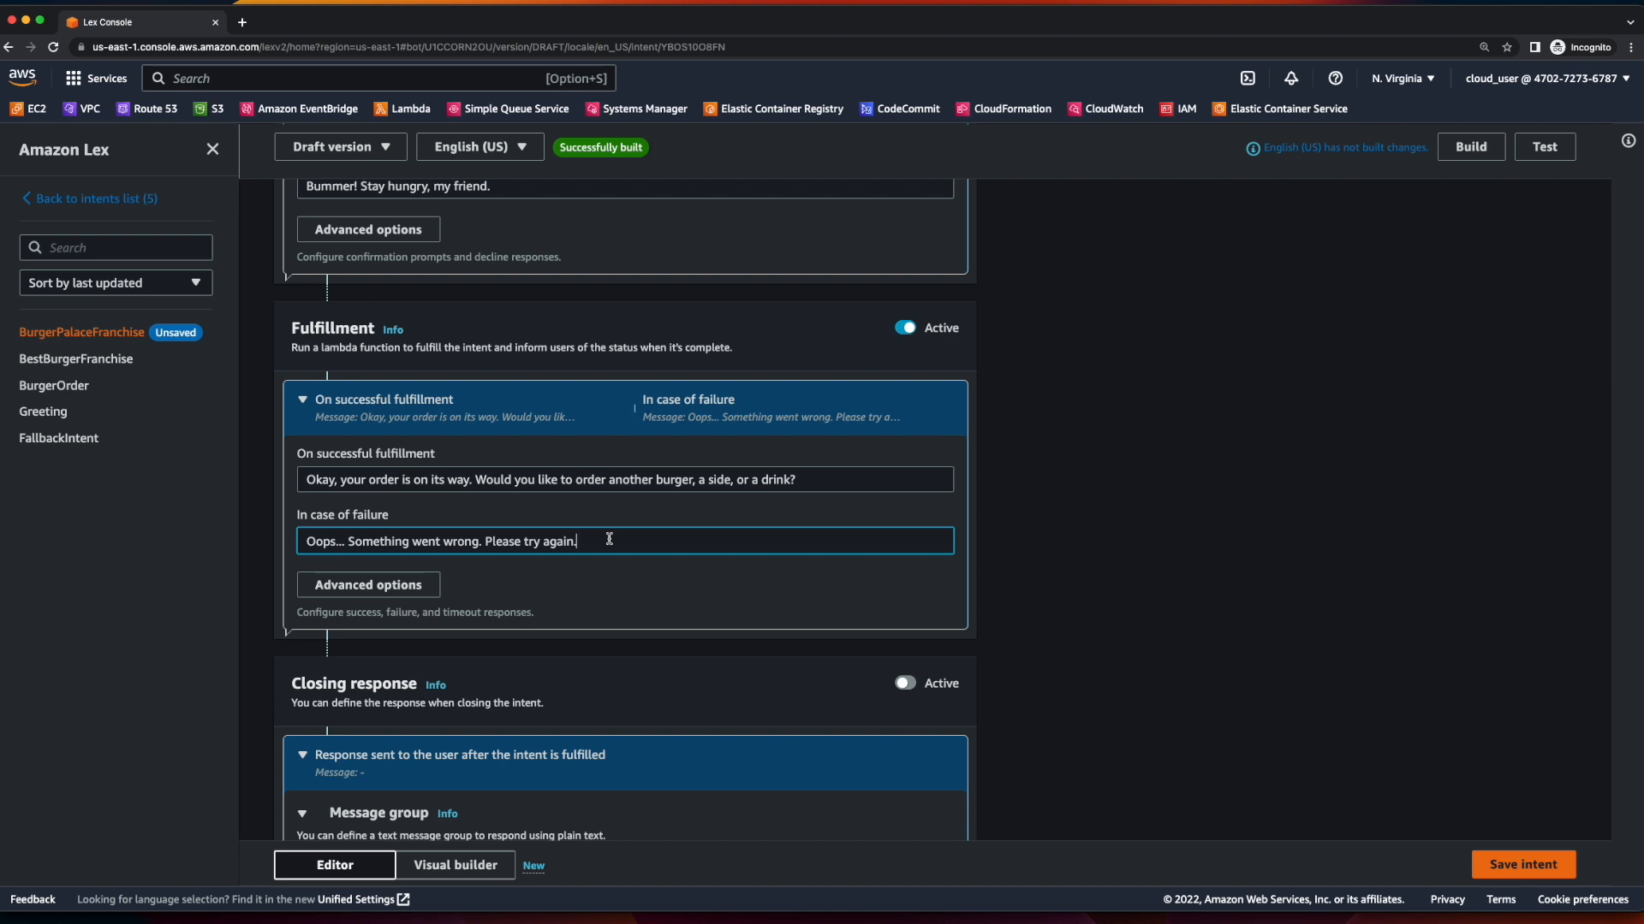
click(1526, 865)
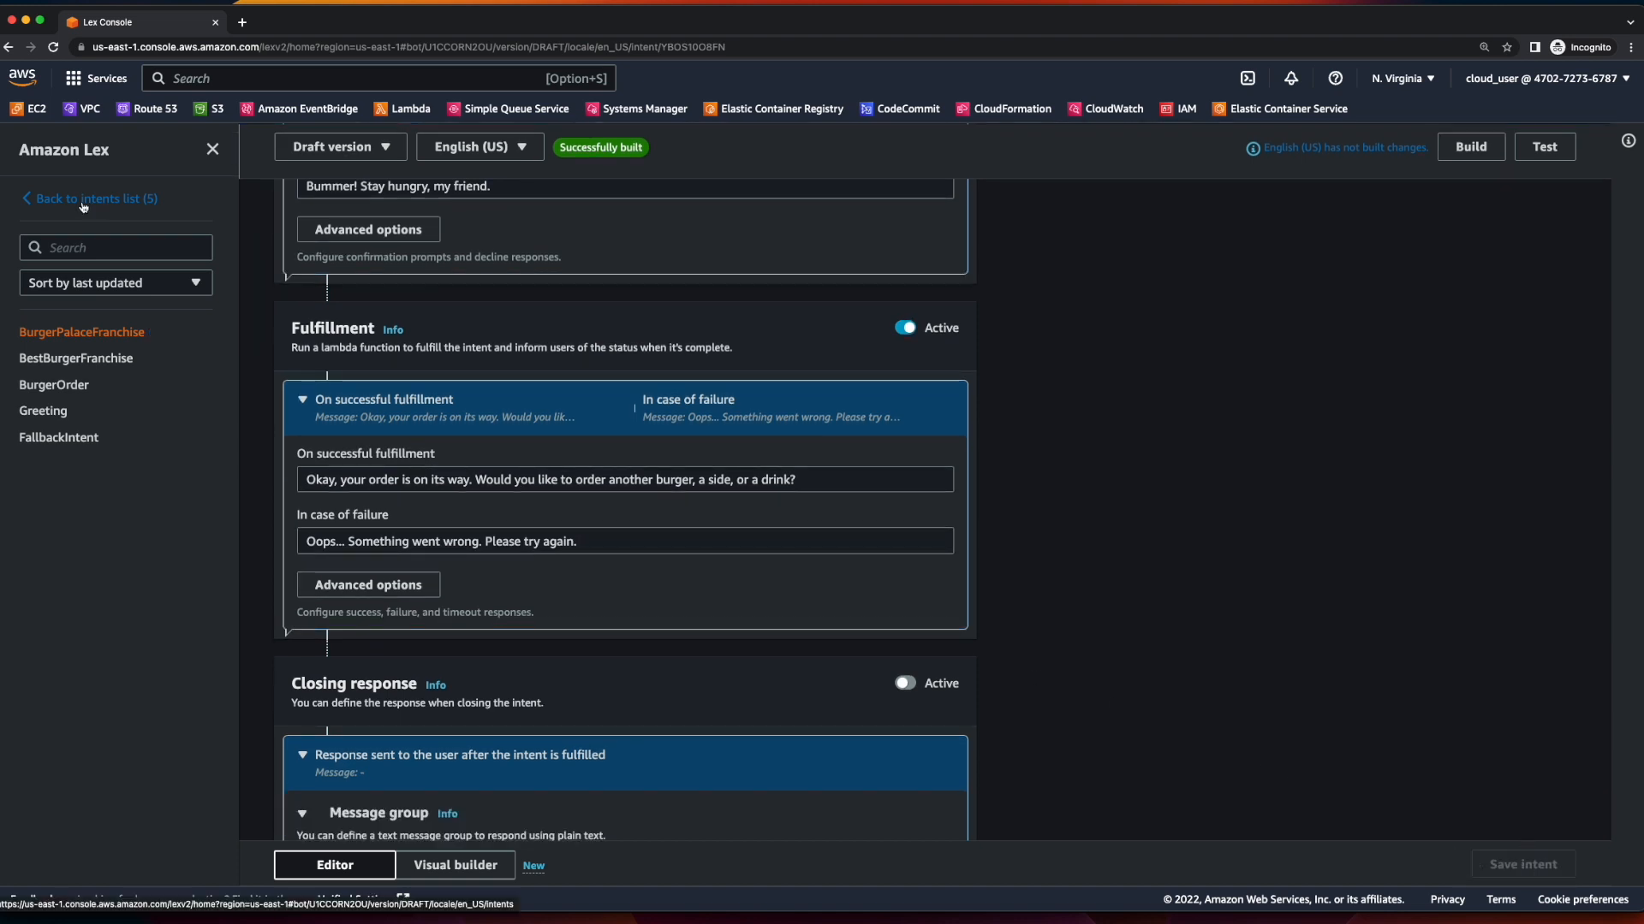
Add an empty intent named FlaminingBurgerFranchise to the bot.
click(85, 206)
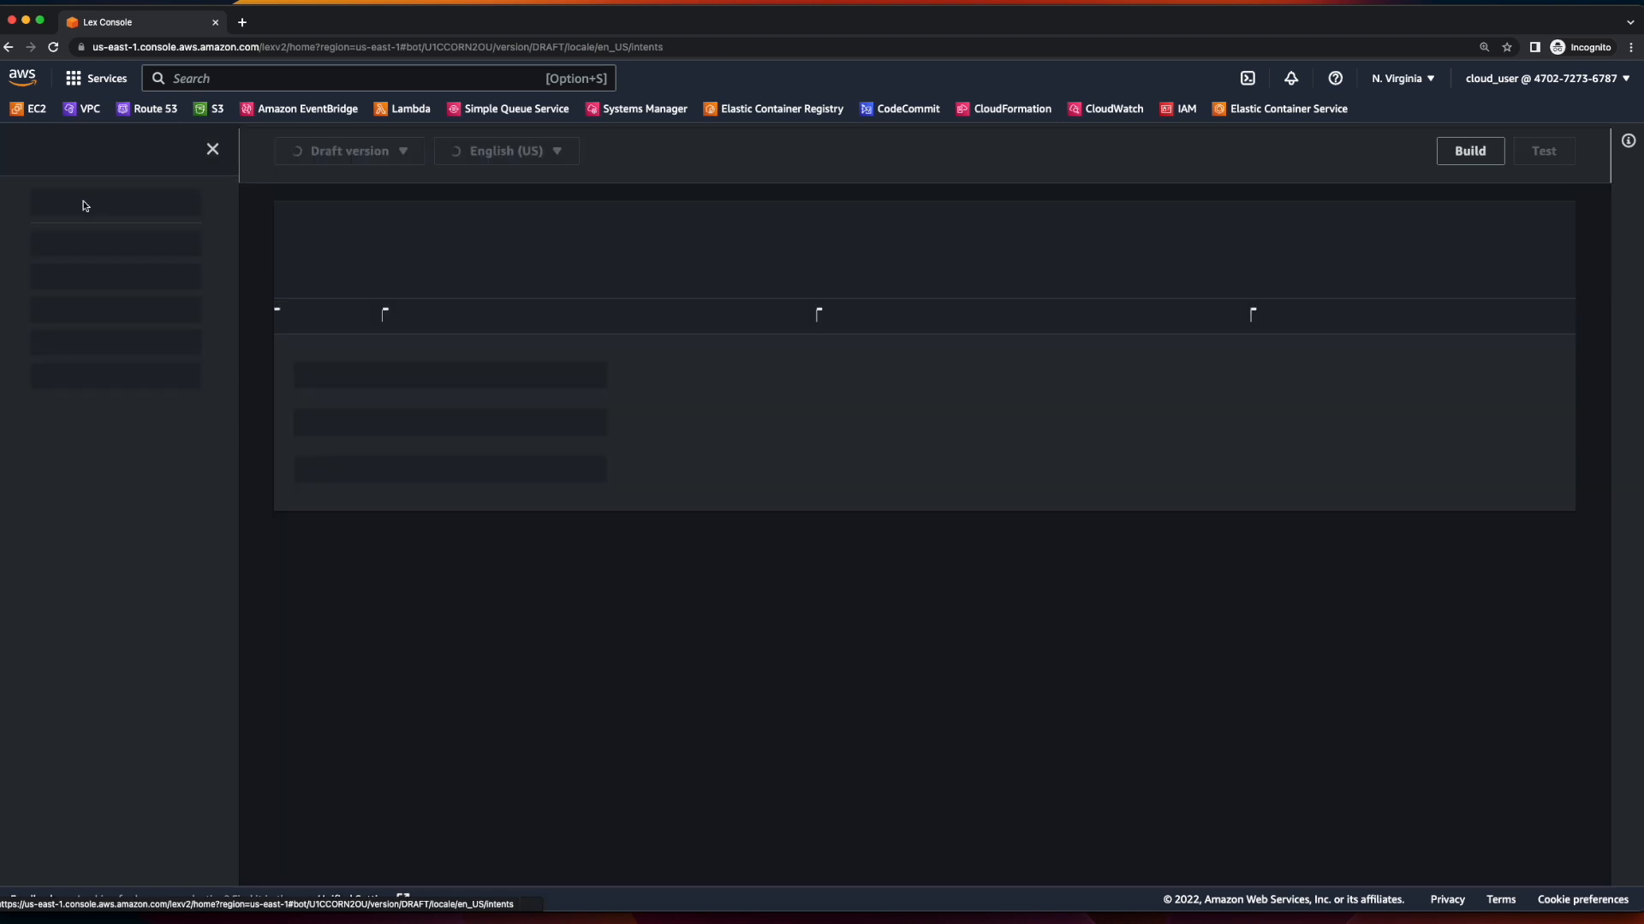
click(1520, 227)
click(1497, 257)
click(879, 502)
text(FlaminingBurgerFranchise)
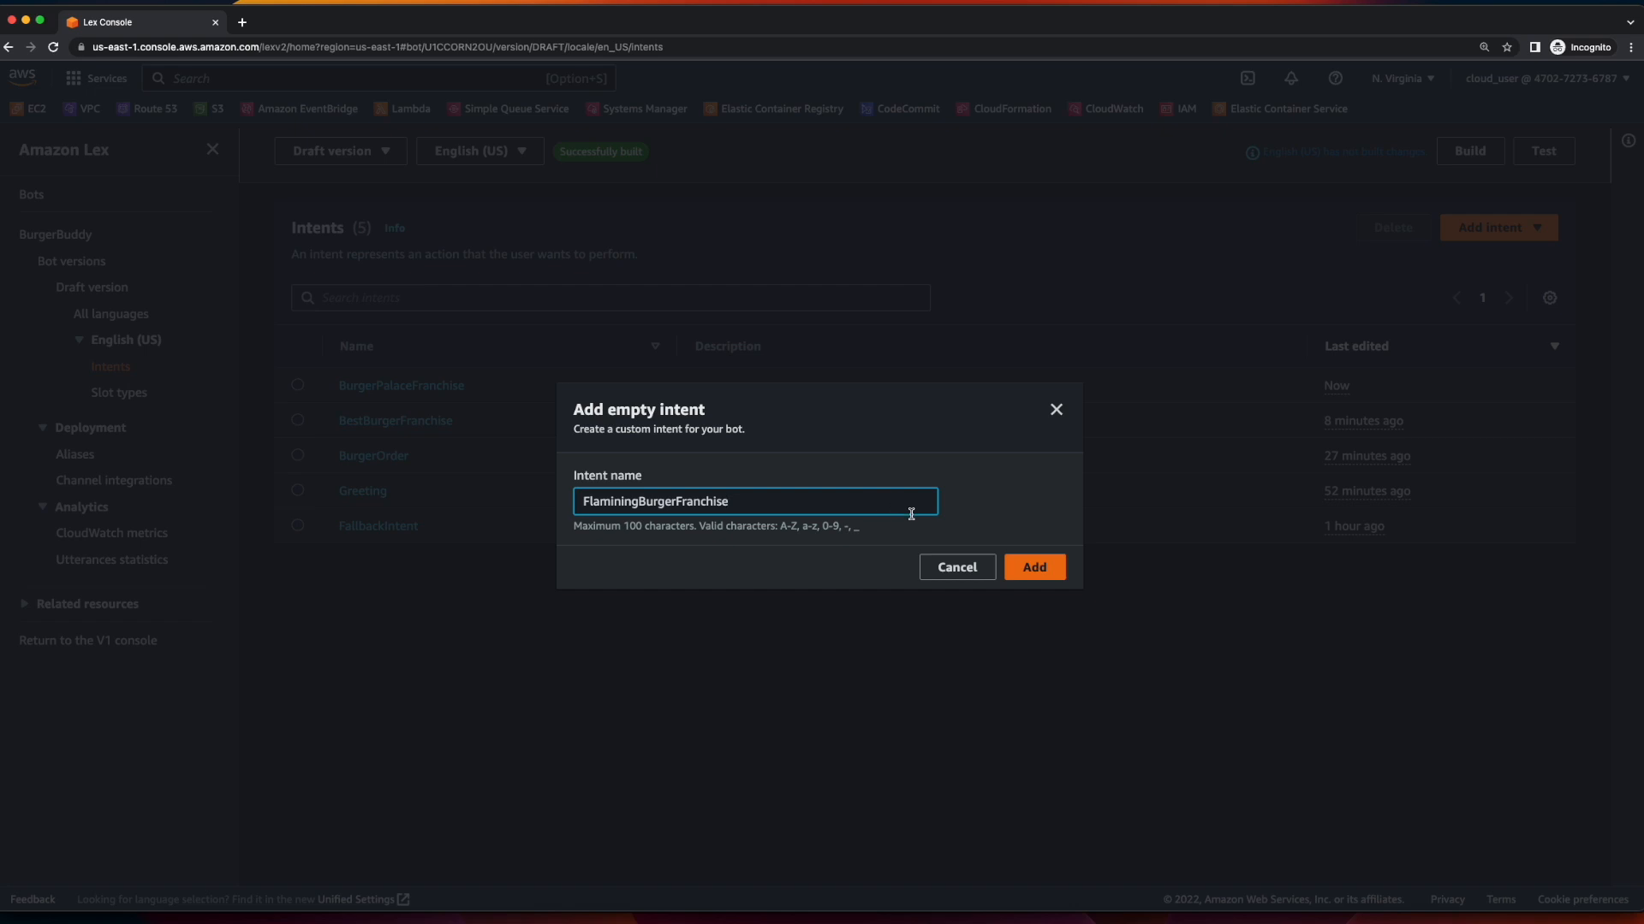
click(1042, 568)
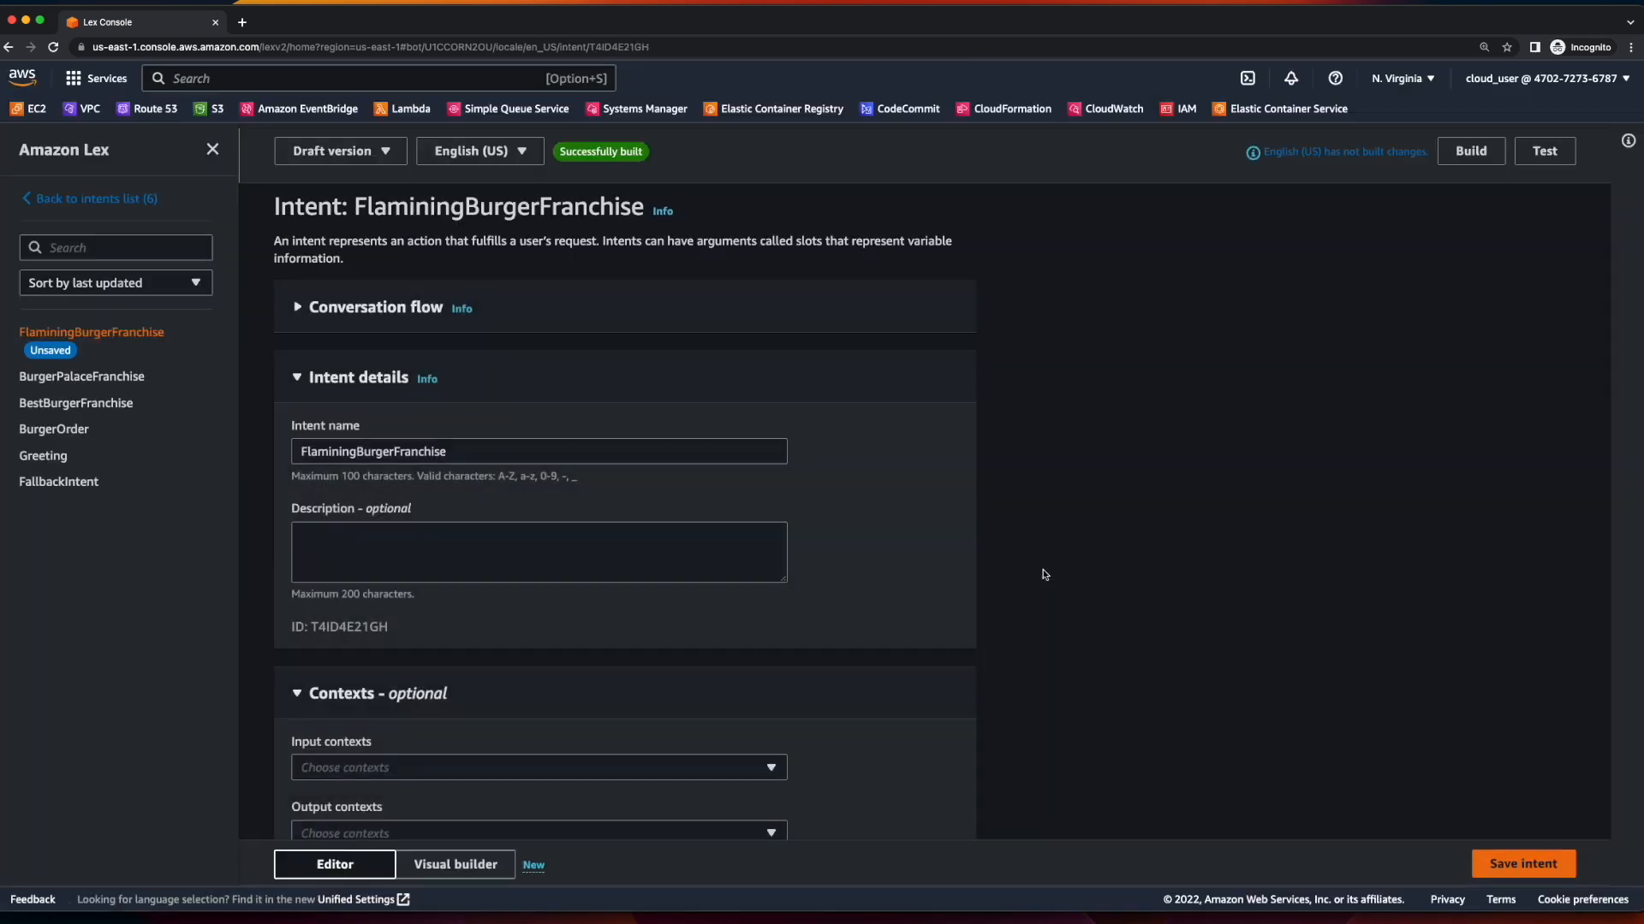
Add the sample utterance "Flamining Burger" to the FlaminingBurgerFranchise intent.
scroll(771, 634, down, 10)
click(530, 707)
text(Flaming Burger)
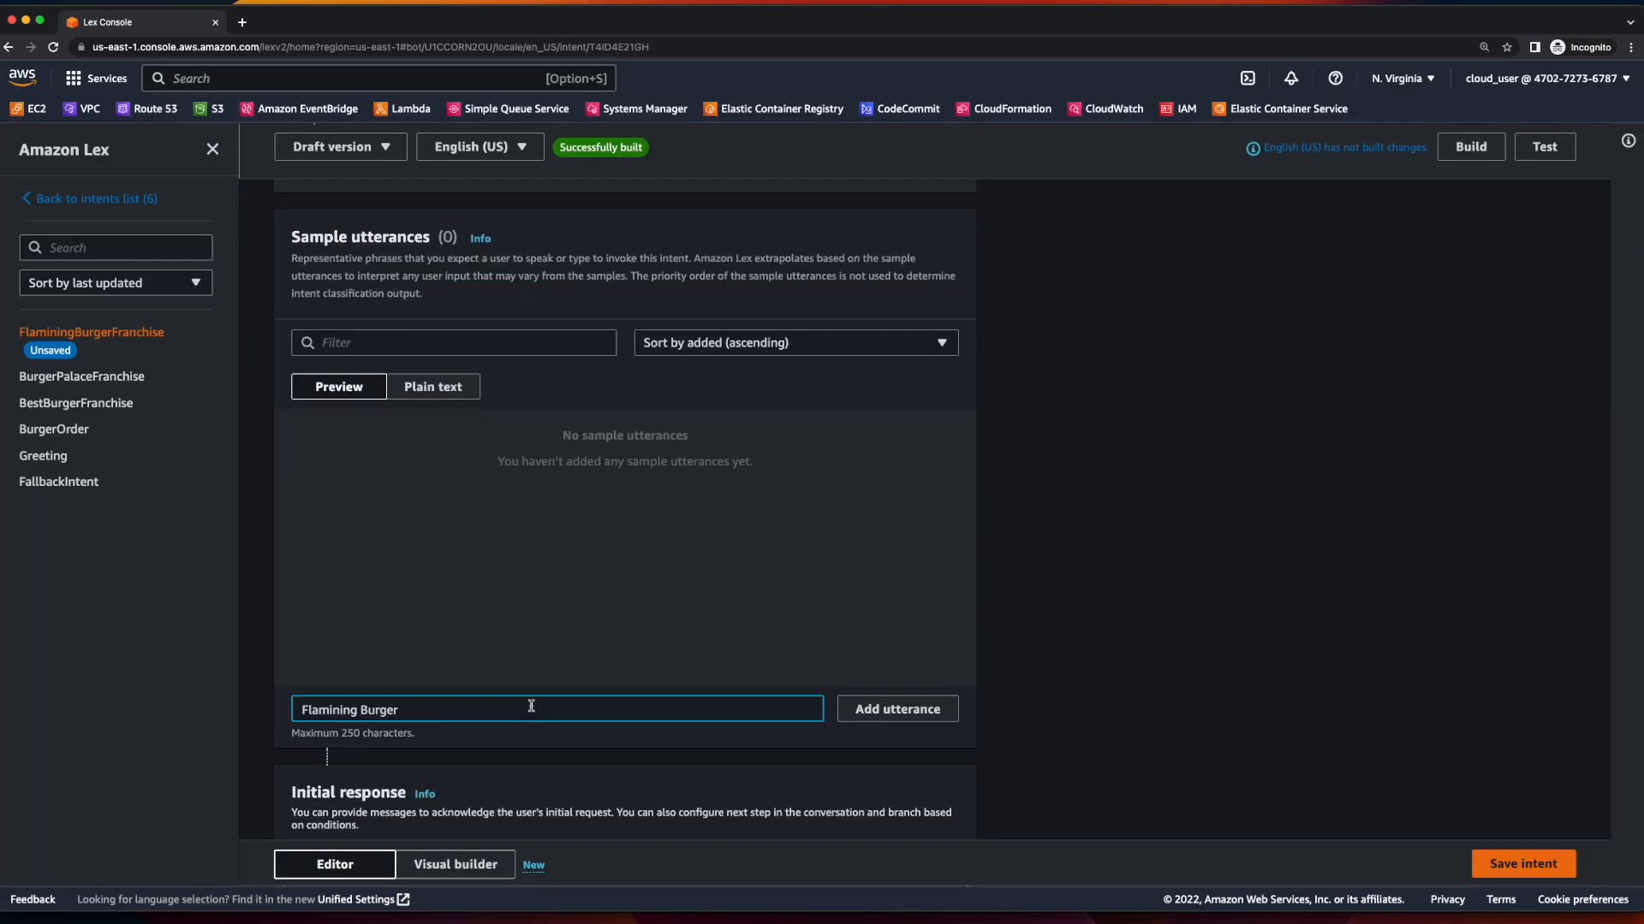
click(875, 713)
Set the initial response message to "Okay, you'd like a Flamining Burger." and save the FlaminingBurgerFranchise intent.
scroll(599, 599, down, 5)
click(574, 519)
text(Okay, you'd like a Flamining Burger.)
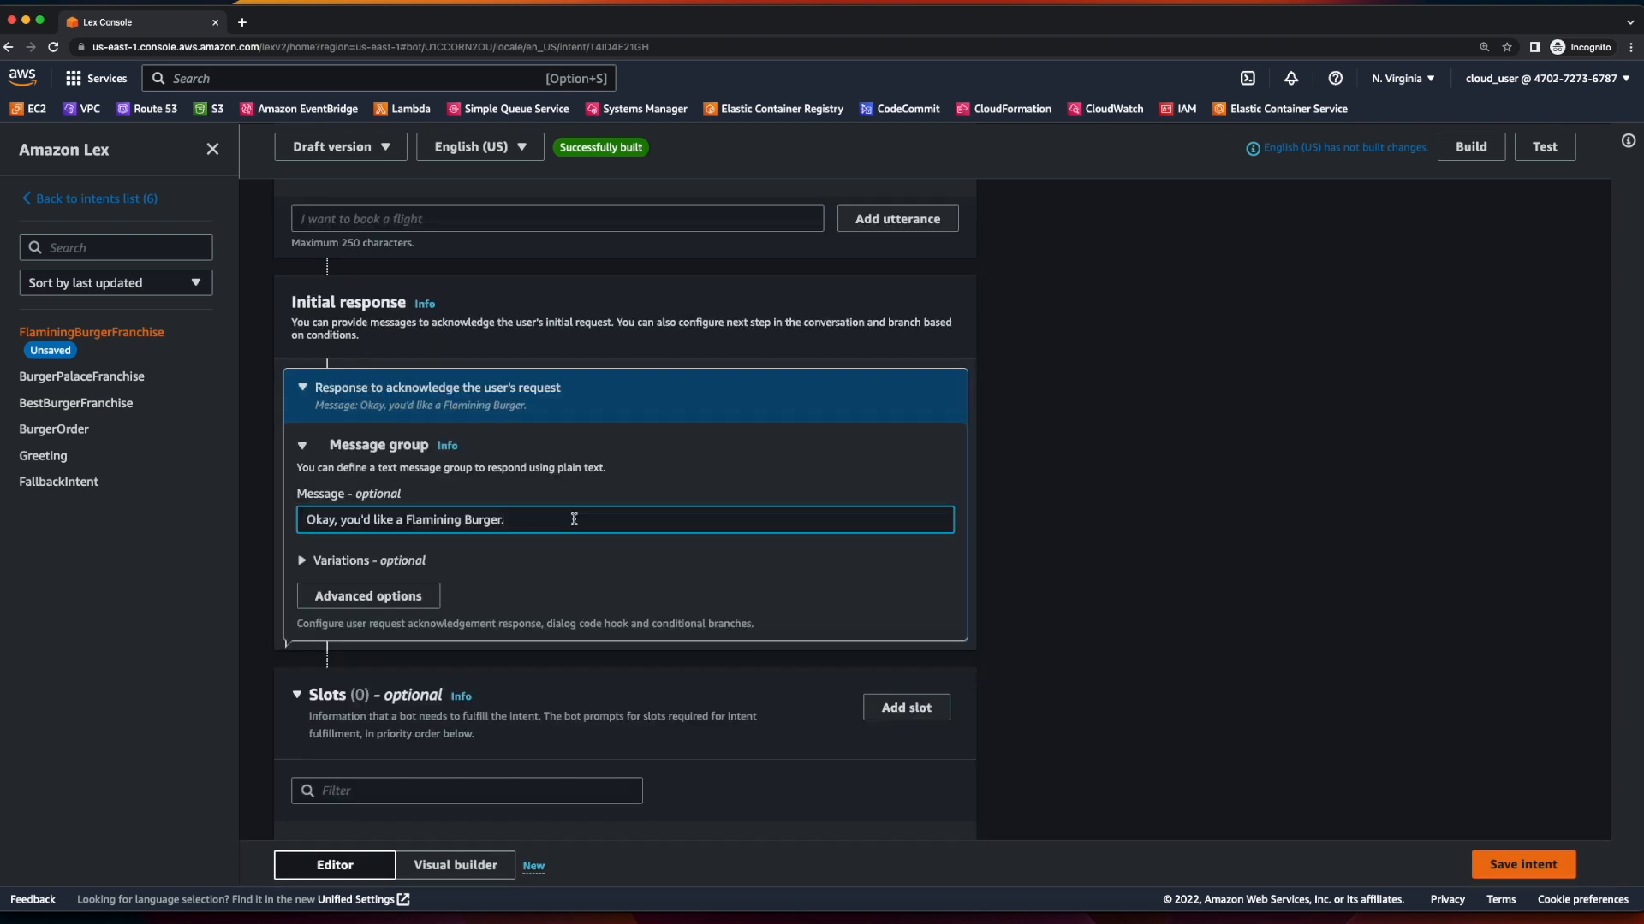
click(1511, 866)
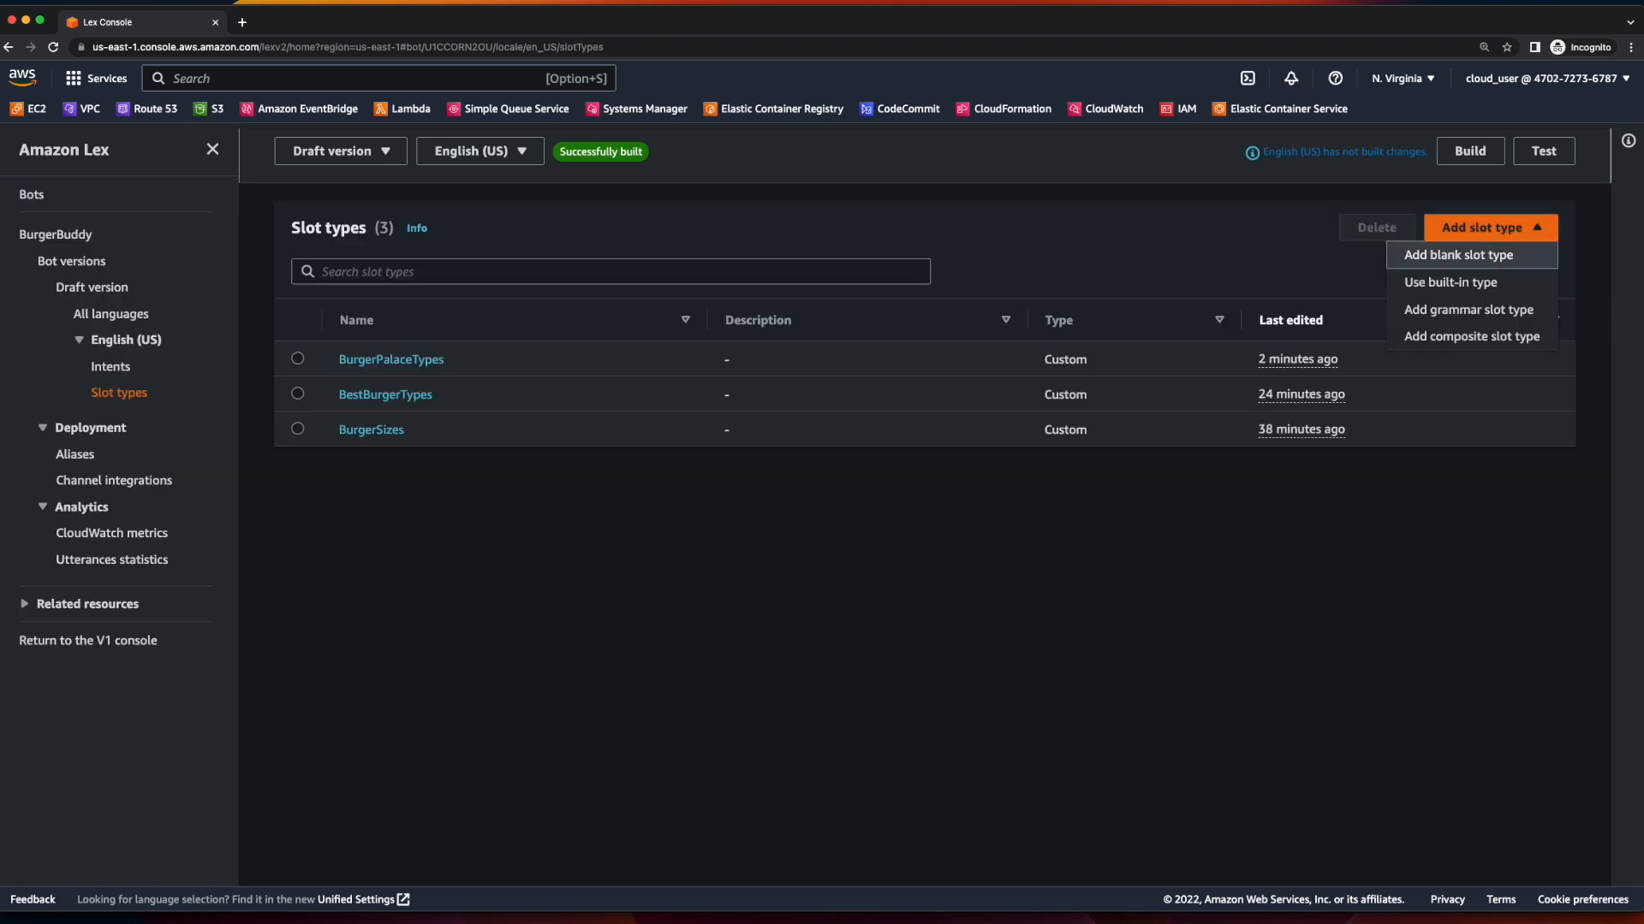
Add a blank custom slot type named FlamingBurgerTypes to the bot.
click(1499, 250)
click(850, 501)
text(FlamingBurgerTypes)
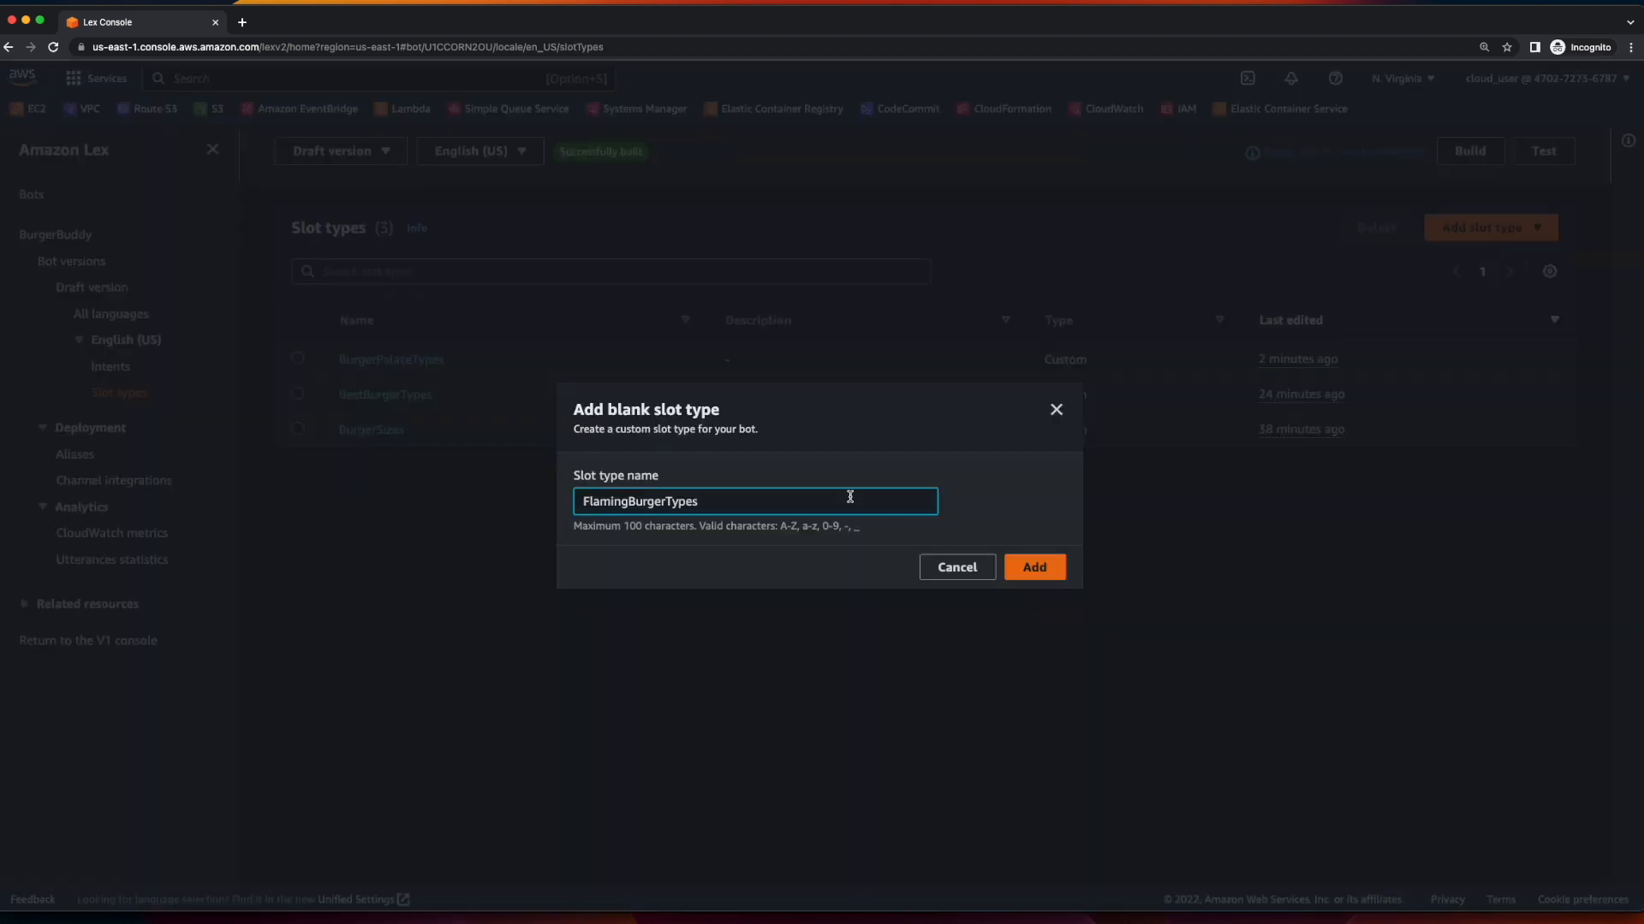
click(1037, 567)
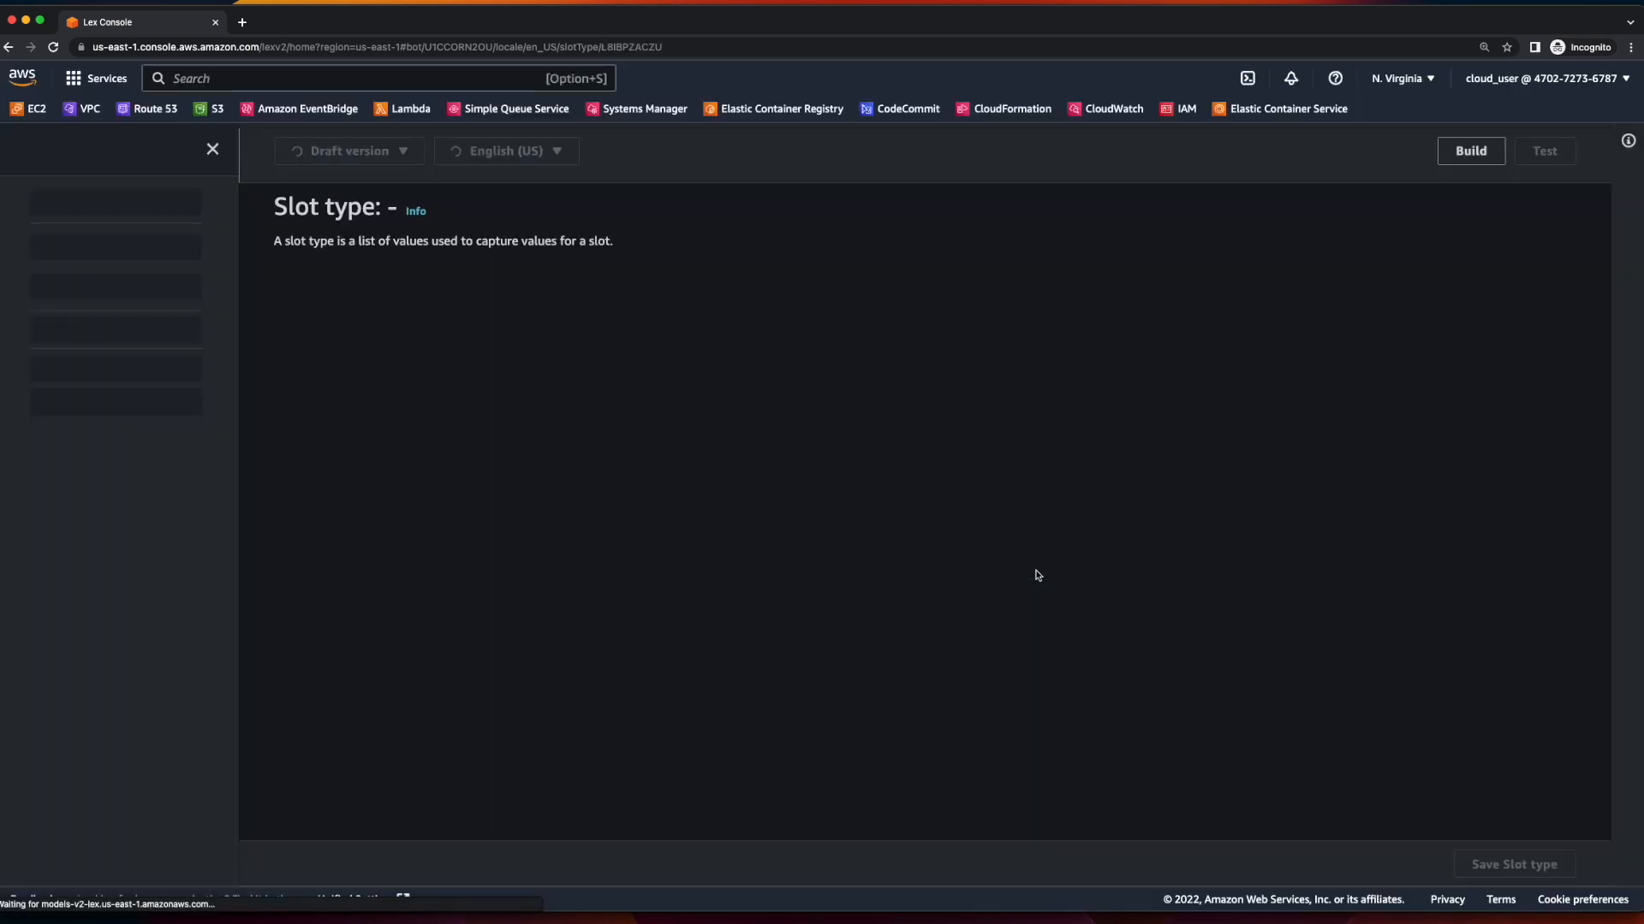
Add the values Chili, Jalapeno and Peppercorn to the FlamingBurgerTypes slot type and save it.
click(706, 746)
text(Chili)
click(929, 750)
click(561, 744)
text(Jalapeno)
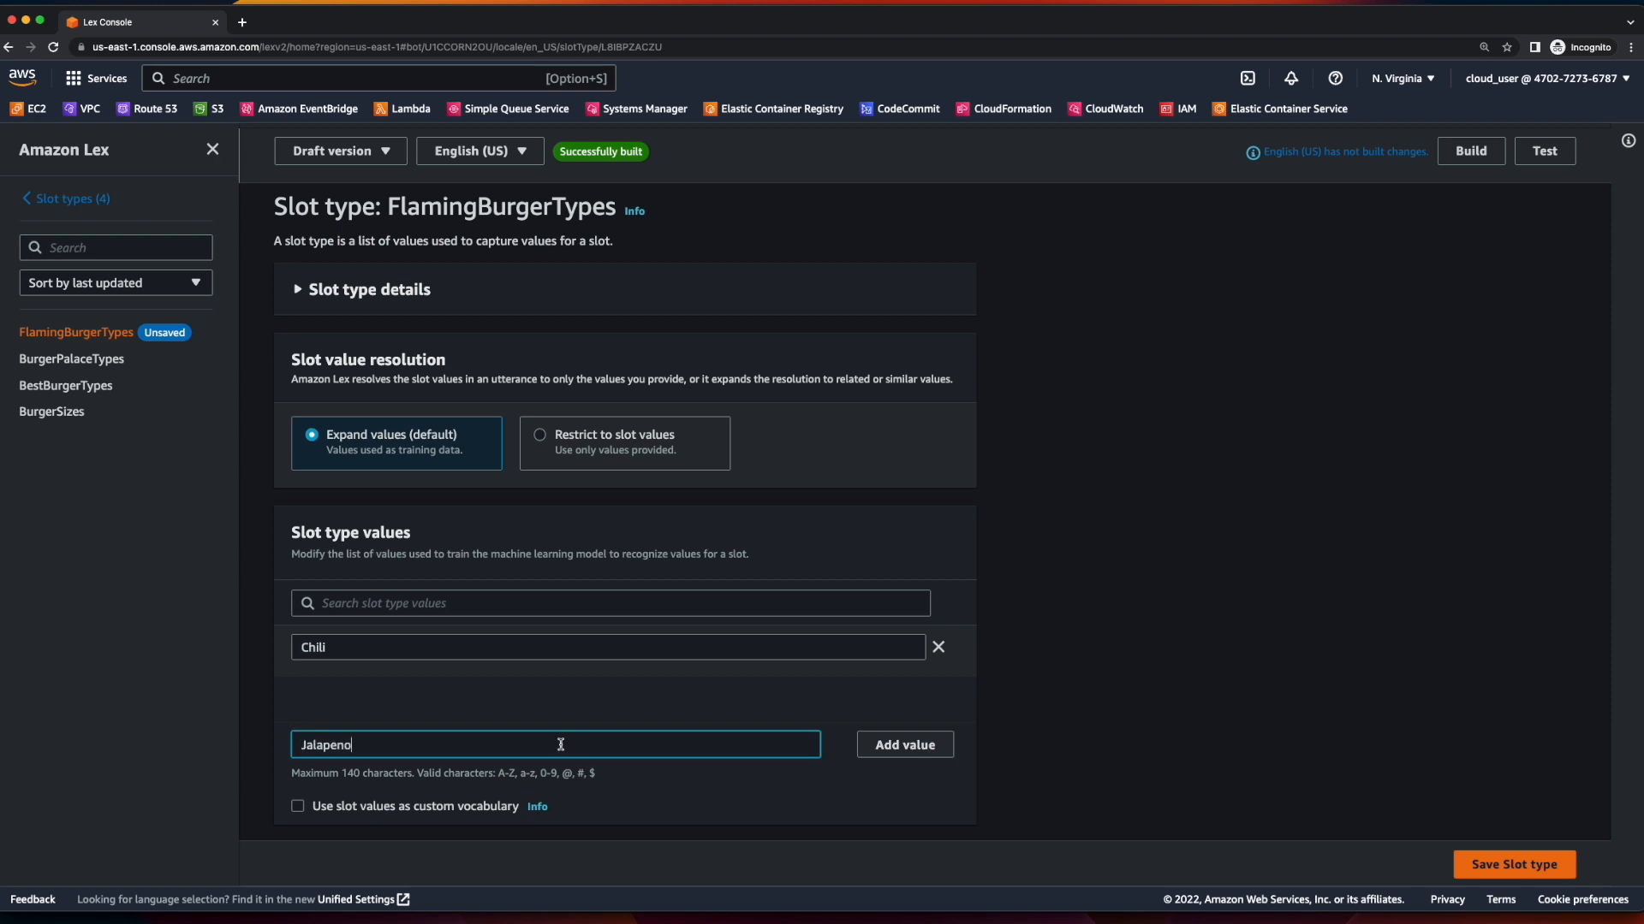
click(905, 745)
click(750, 752)
text(Peppercorn)
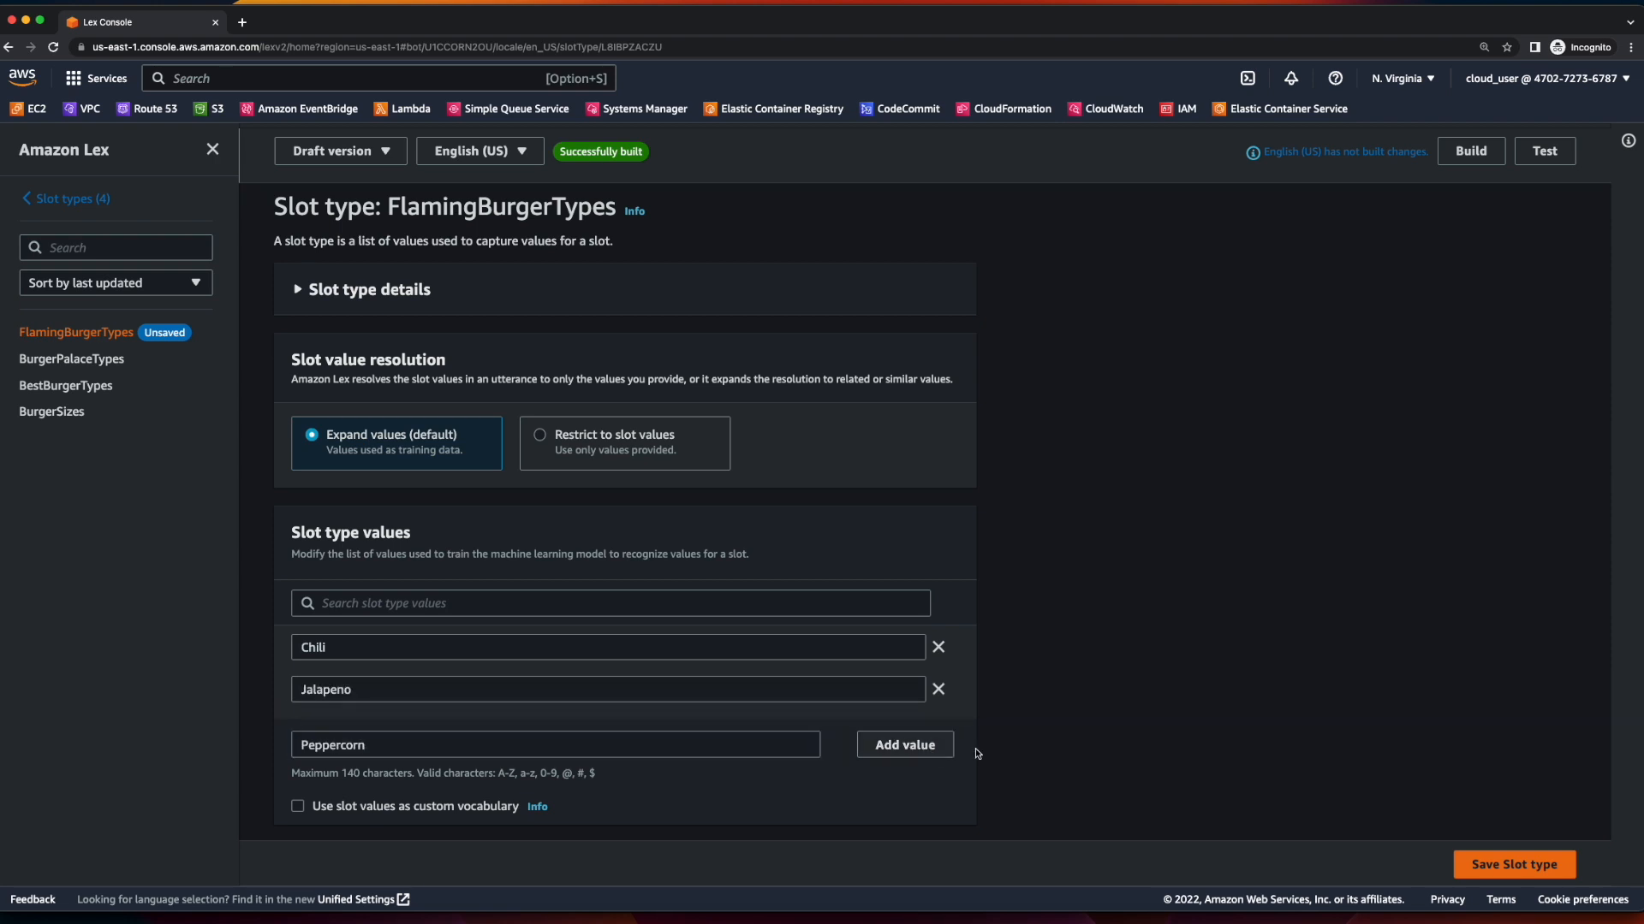
click(904, 744)
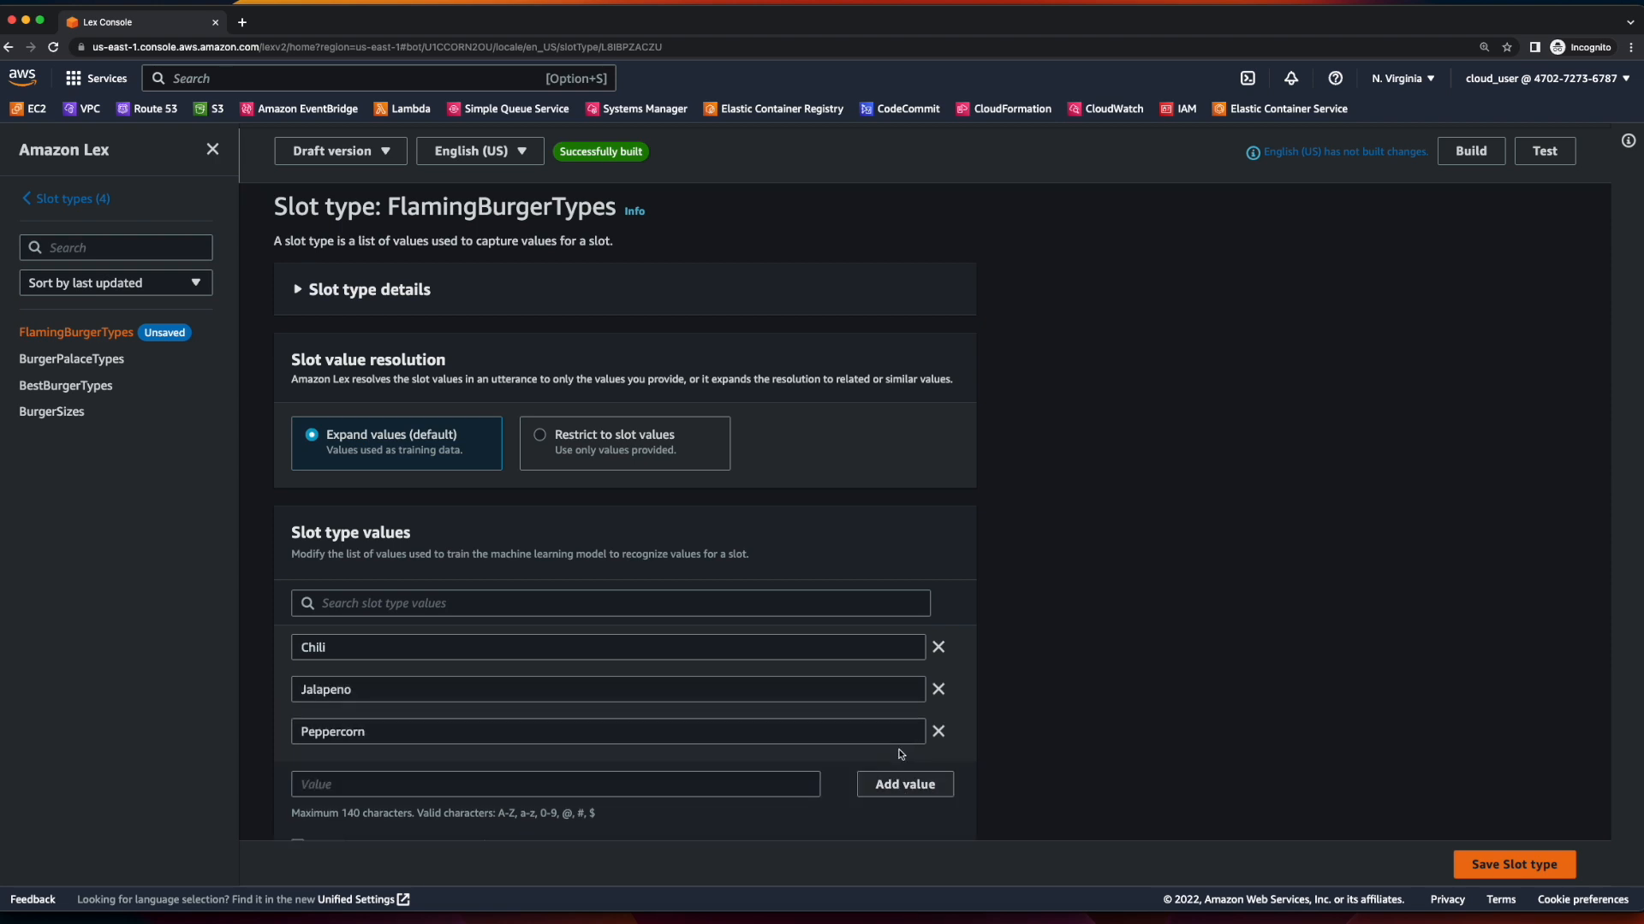
click(1529, 867)
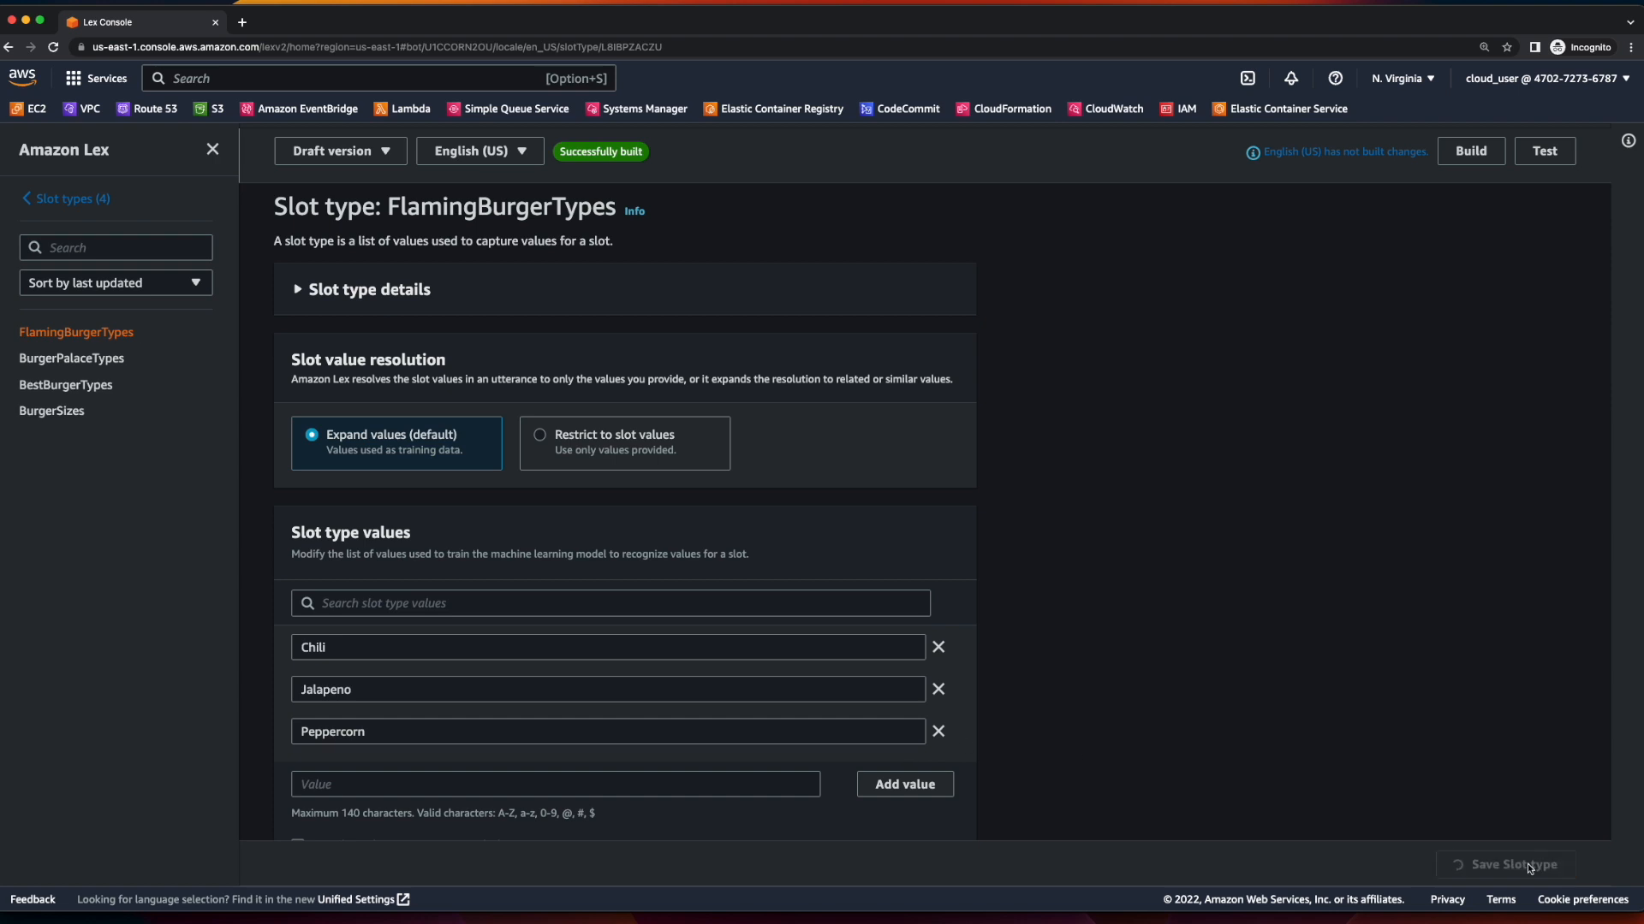
In the FlaminingBurgerFranchise intent, define a new required slot named FlamingBurgerType with the slot type FlamingBurgerTypes.
click(63, 200)
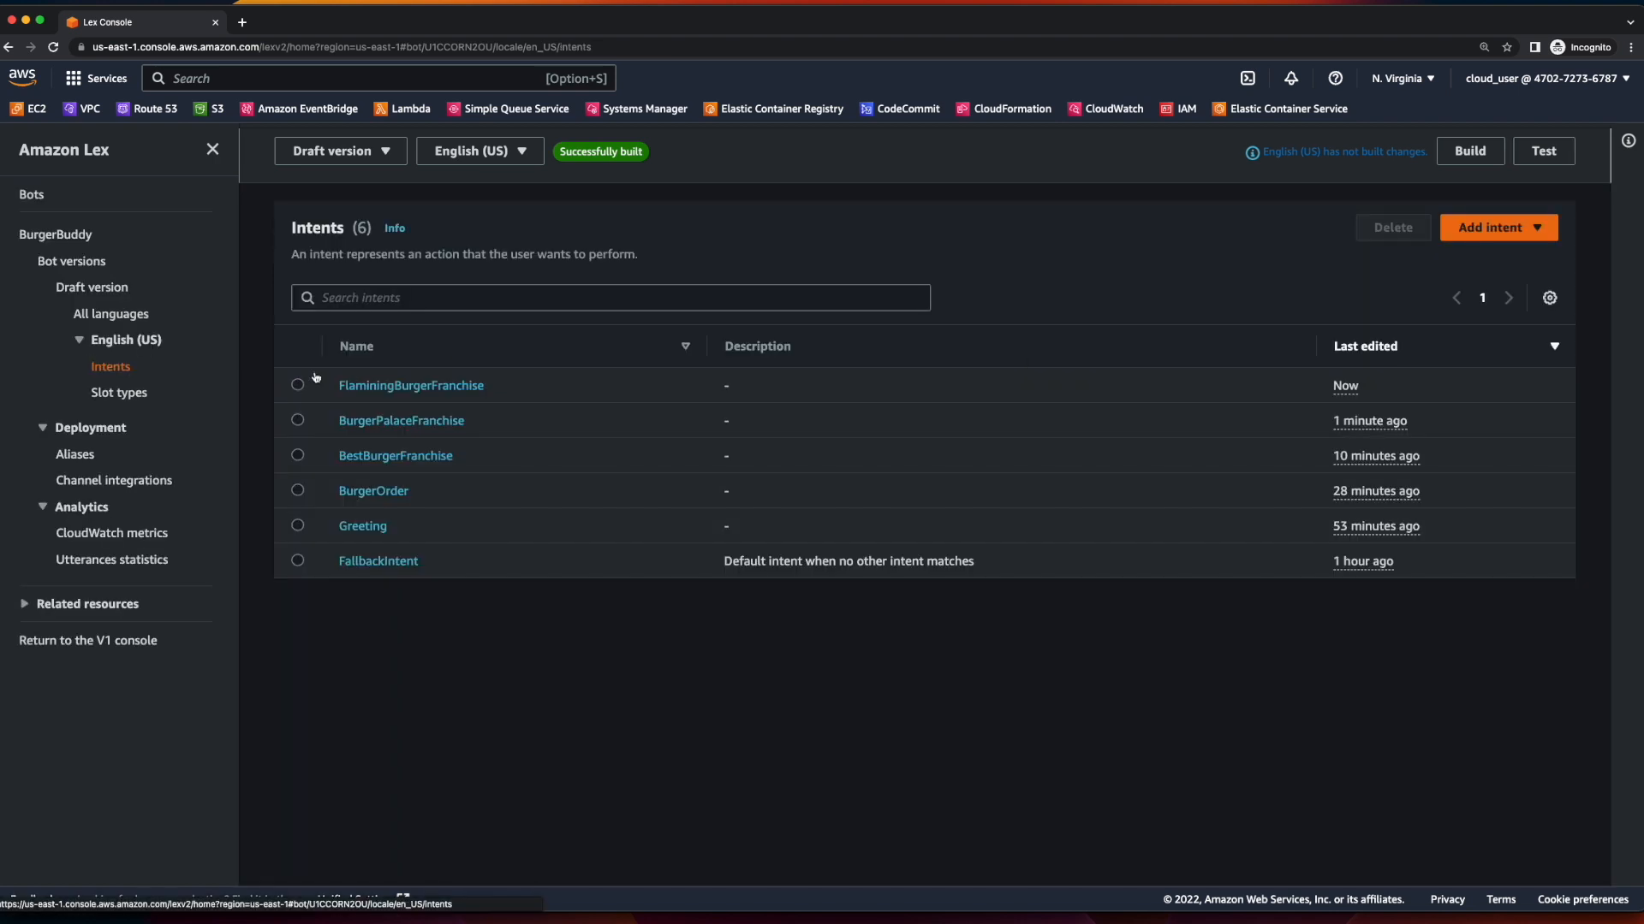
click(368, 382)
scroll(634, 390, down, 12)
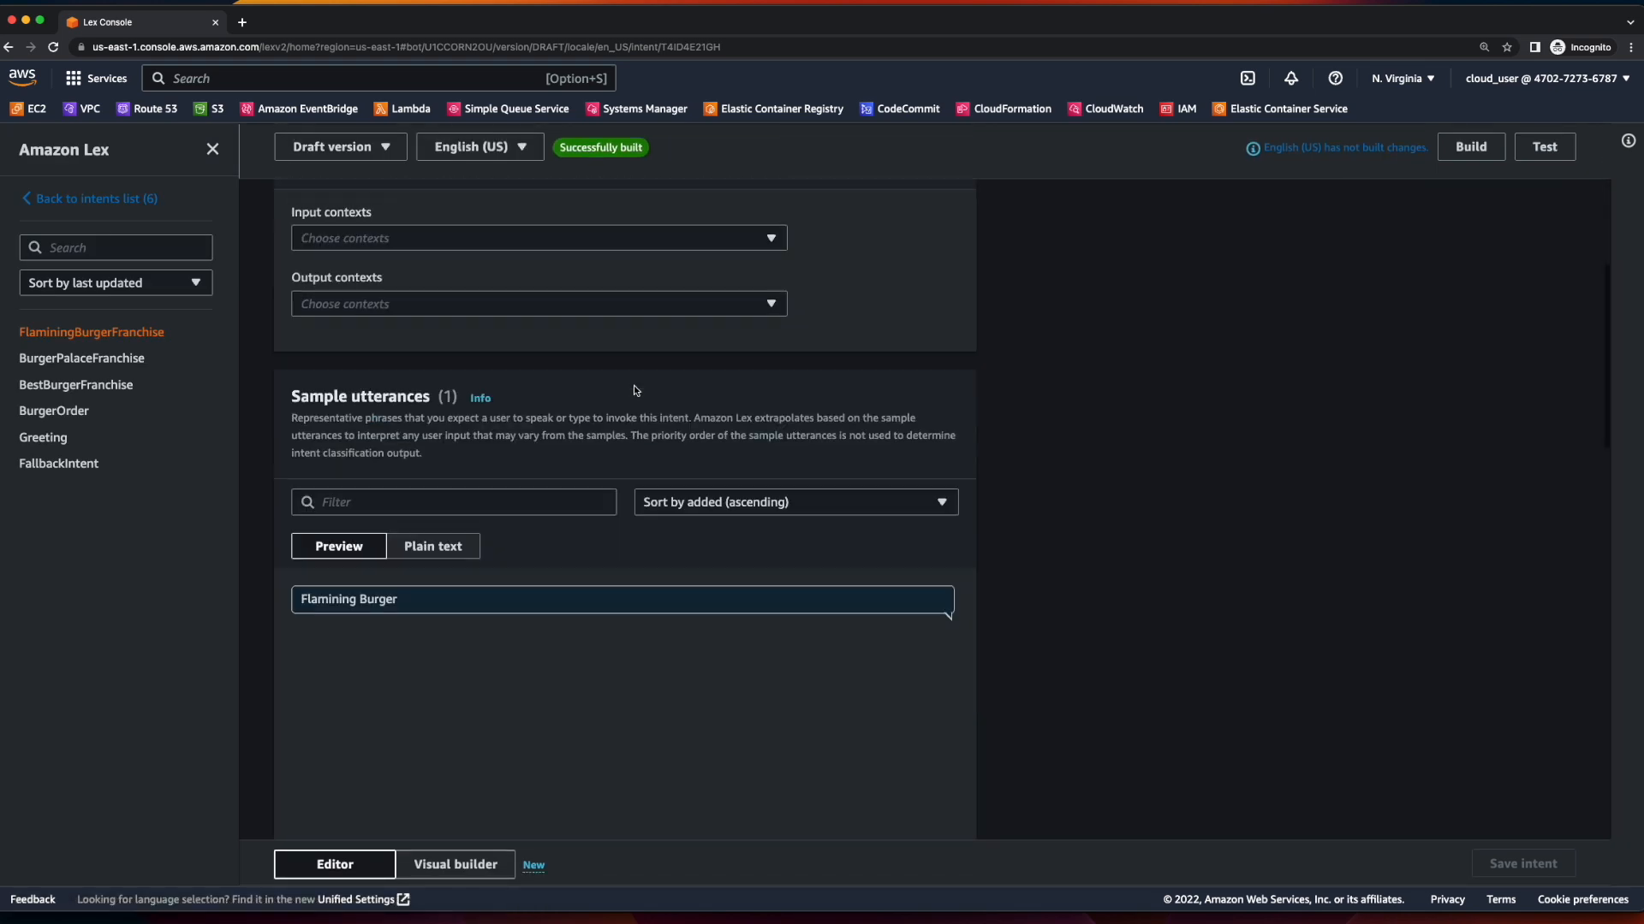
scroll(636, 391, down, 6)
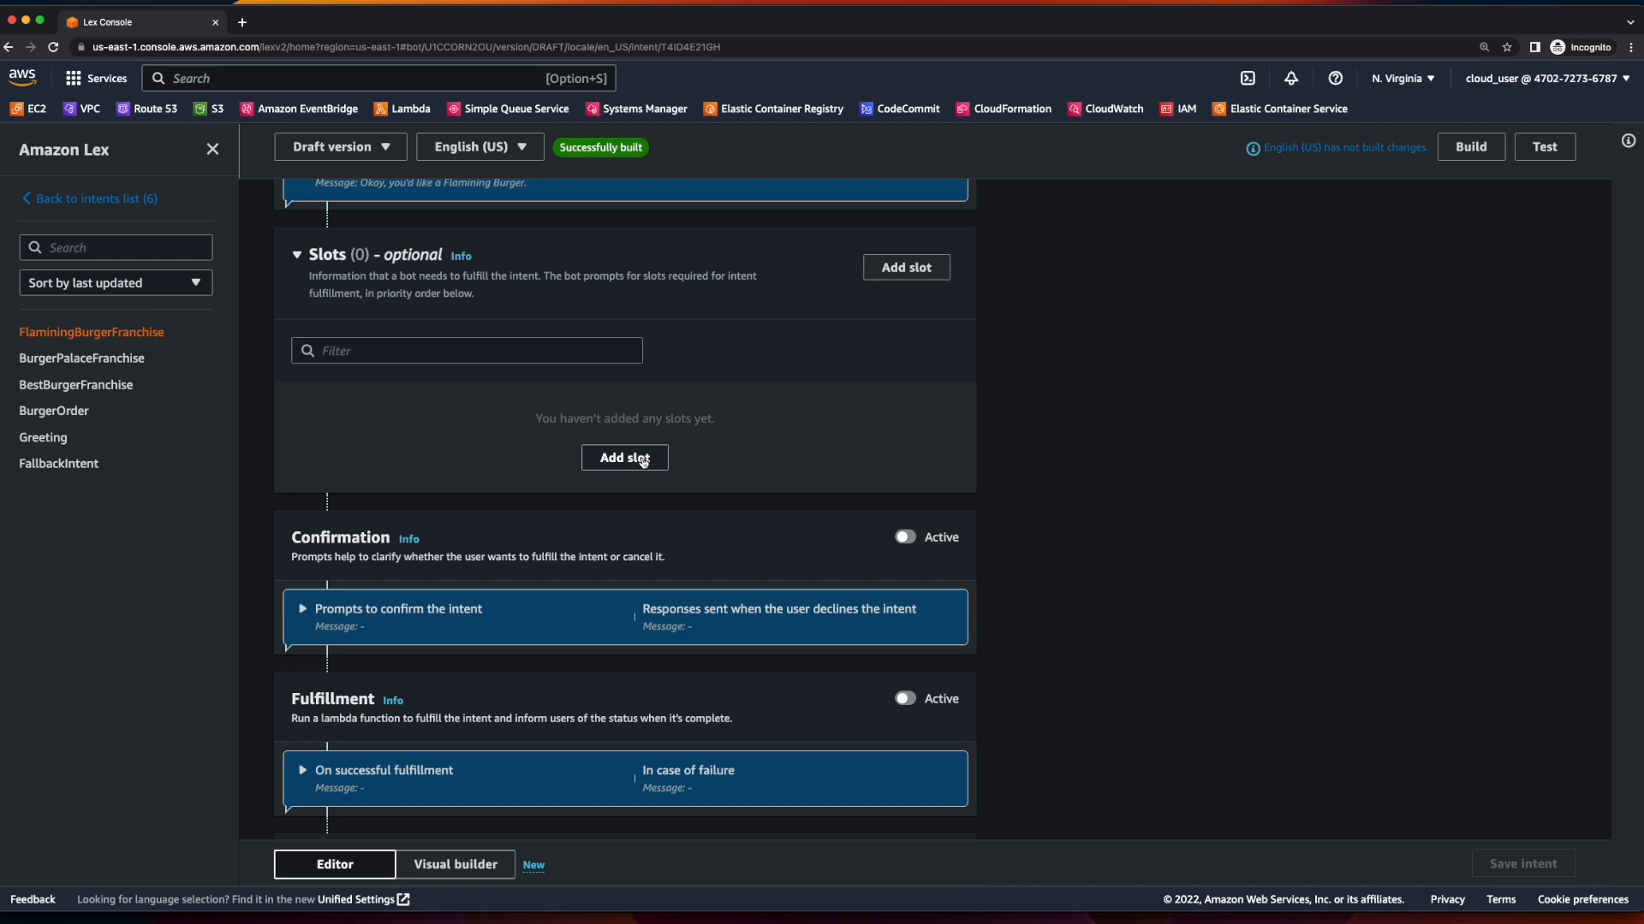
click(643, 460)
click(890, 509)
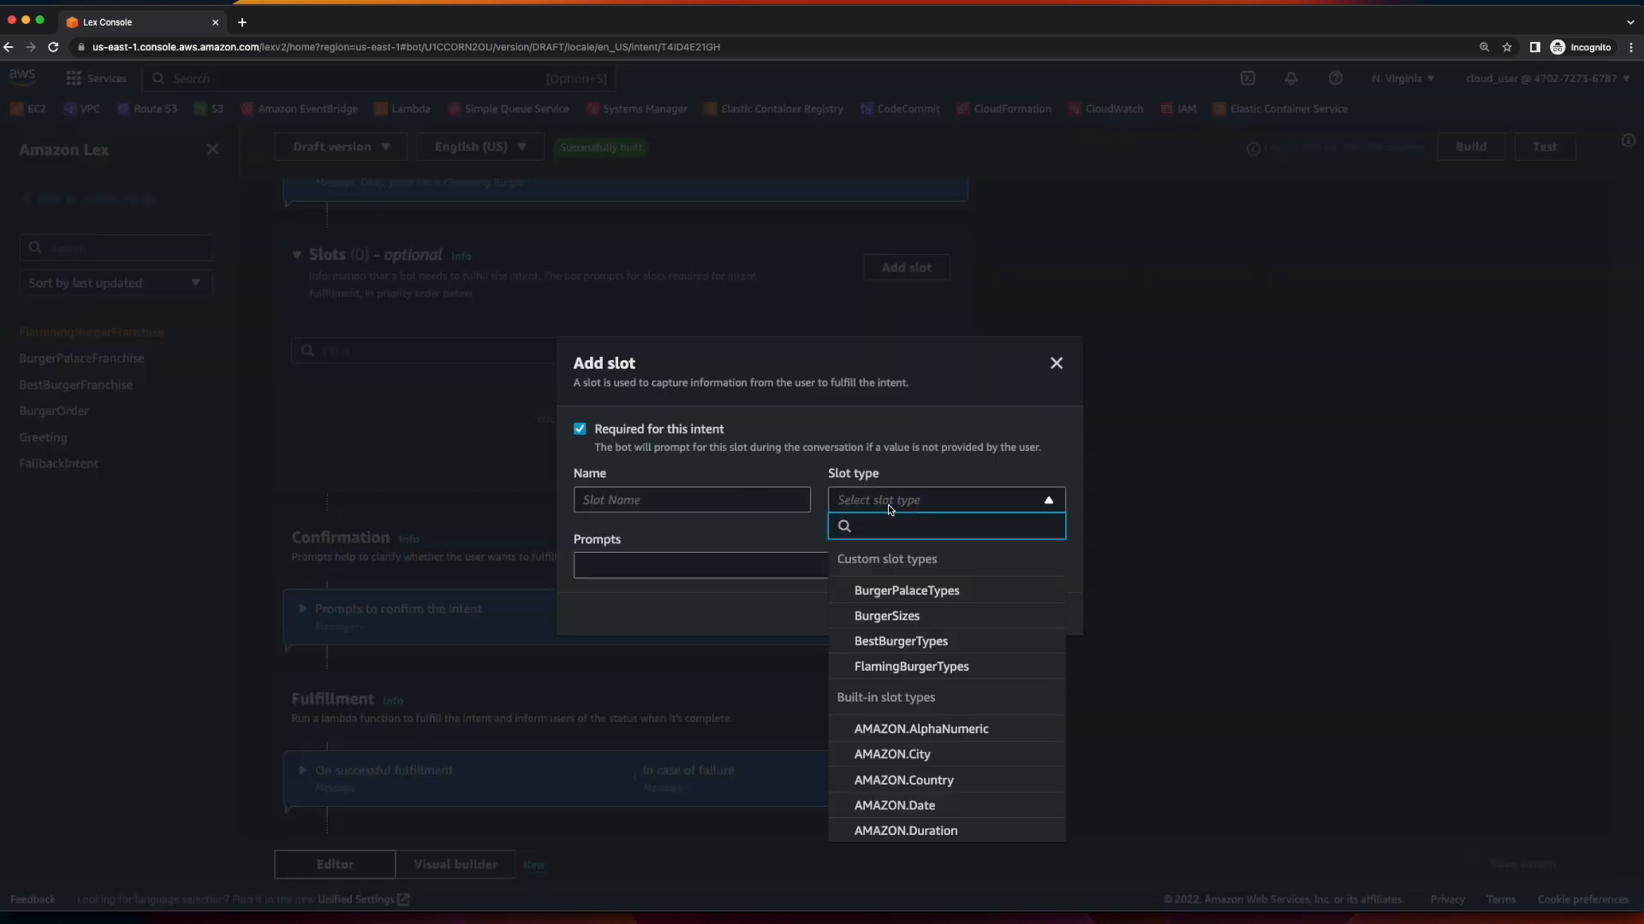
click(960, 667)
click(730, 499)
text(FlamingBurgerType)
Set the new slot's prompt to "Which Flaming Burger would you like (Chili, Jalapeno, or Peppercorn)?" and add the slot to the intent.
click(760, 565)
text(Which Flaming Burger would you like (Chili, Jalapeno, Peppercorn)?)
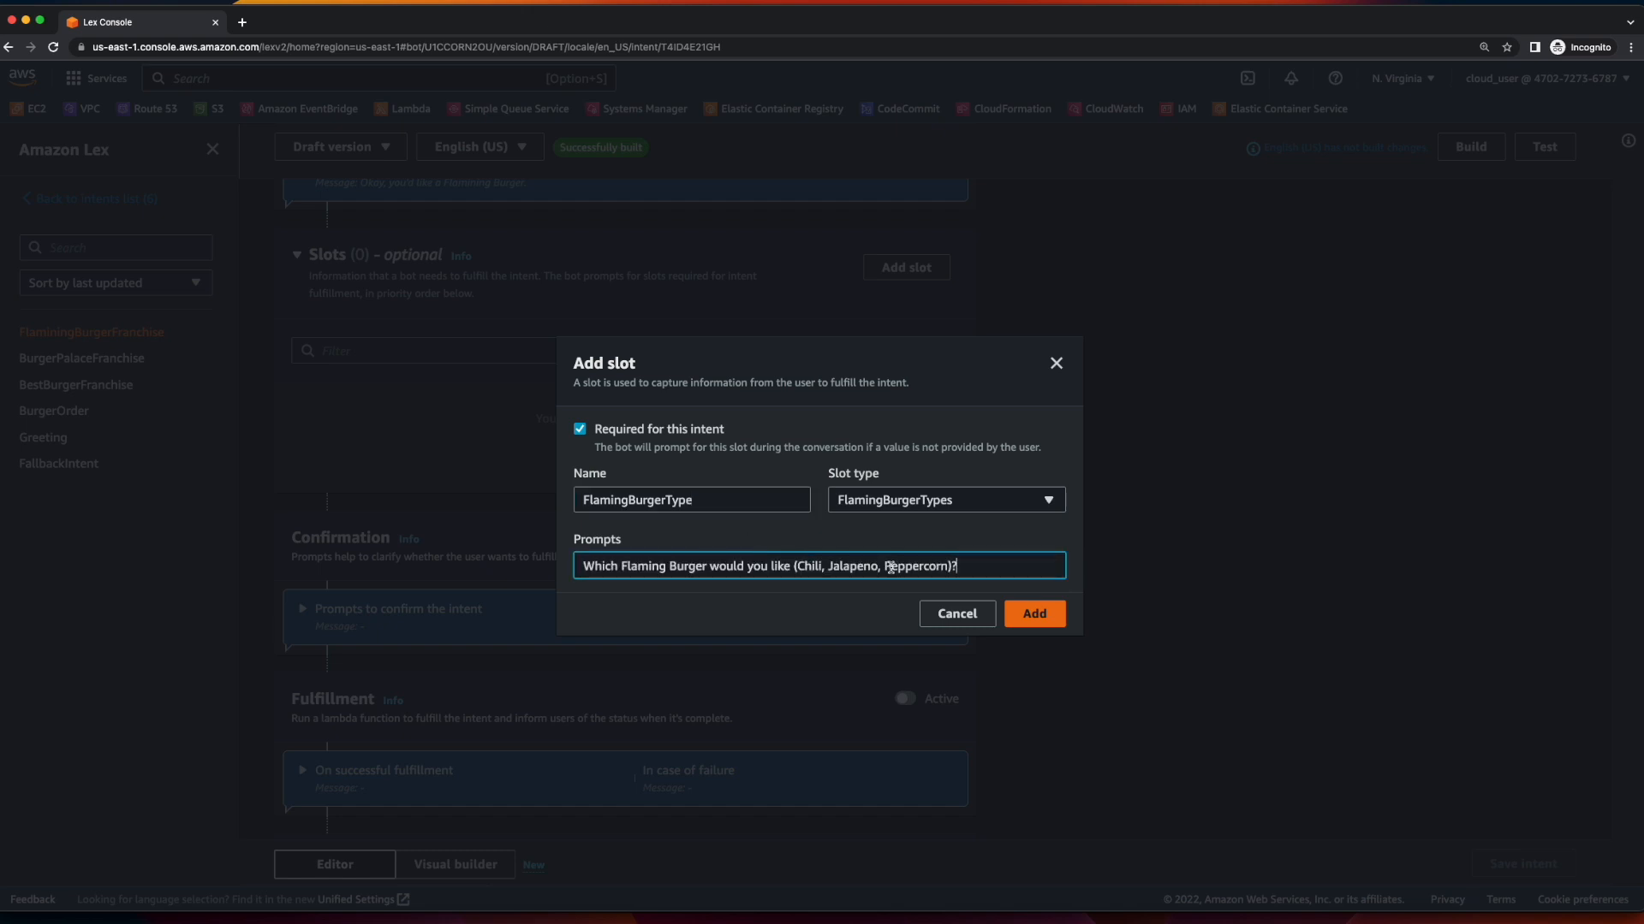
click(889, 566)
text(or)
click(1035, 613)
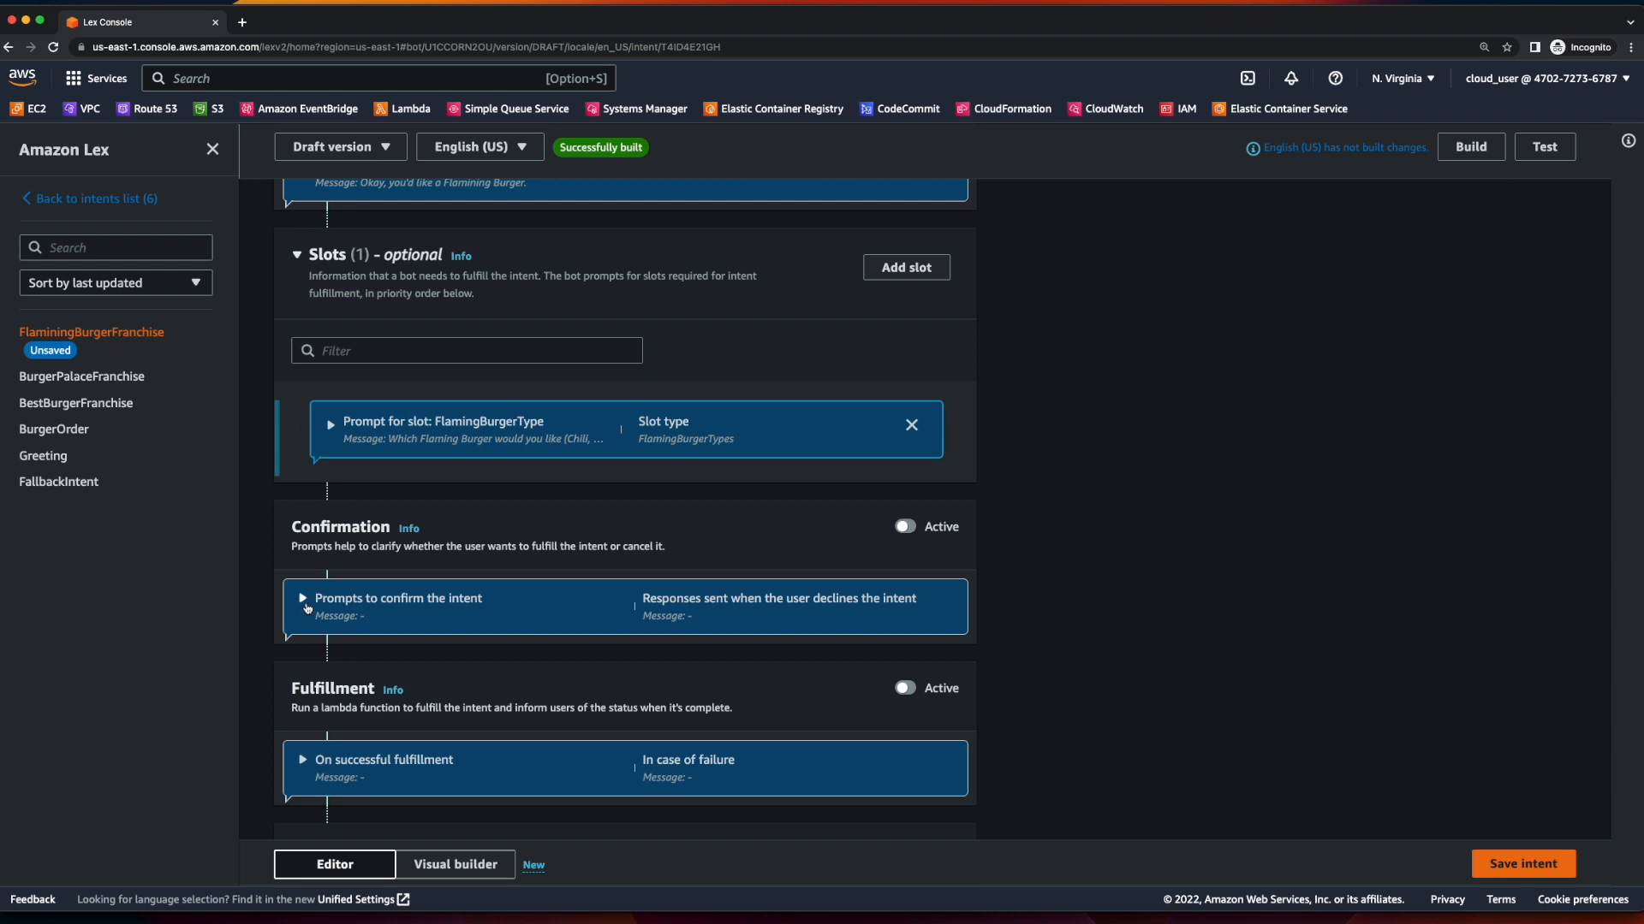
Set the confirmation prompt to "Nice! Would you like me to order your {FlamingBurgerType} burger?" and the decline response to "Bummer! Stay hungry, my friend.".
click(305, 603)
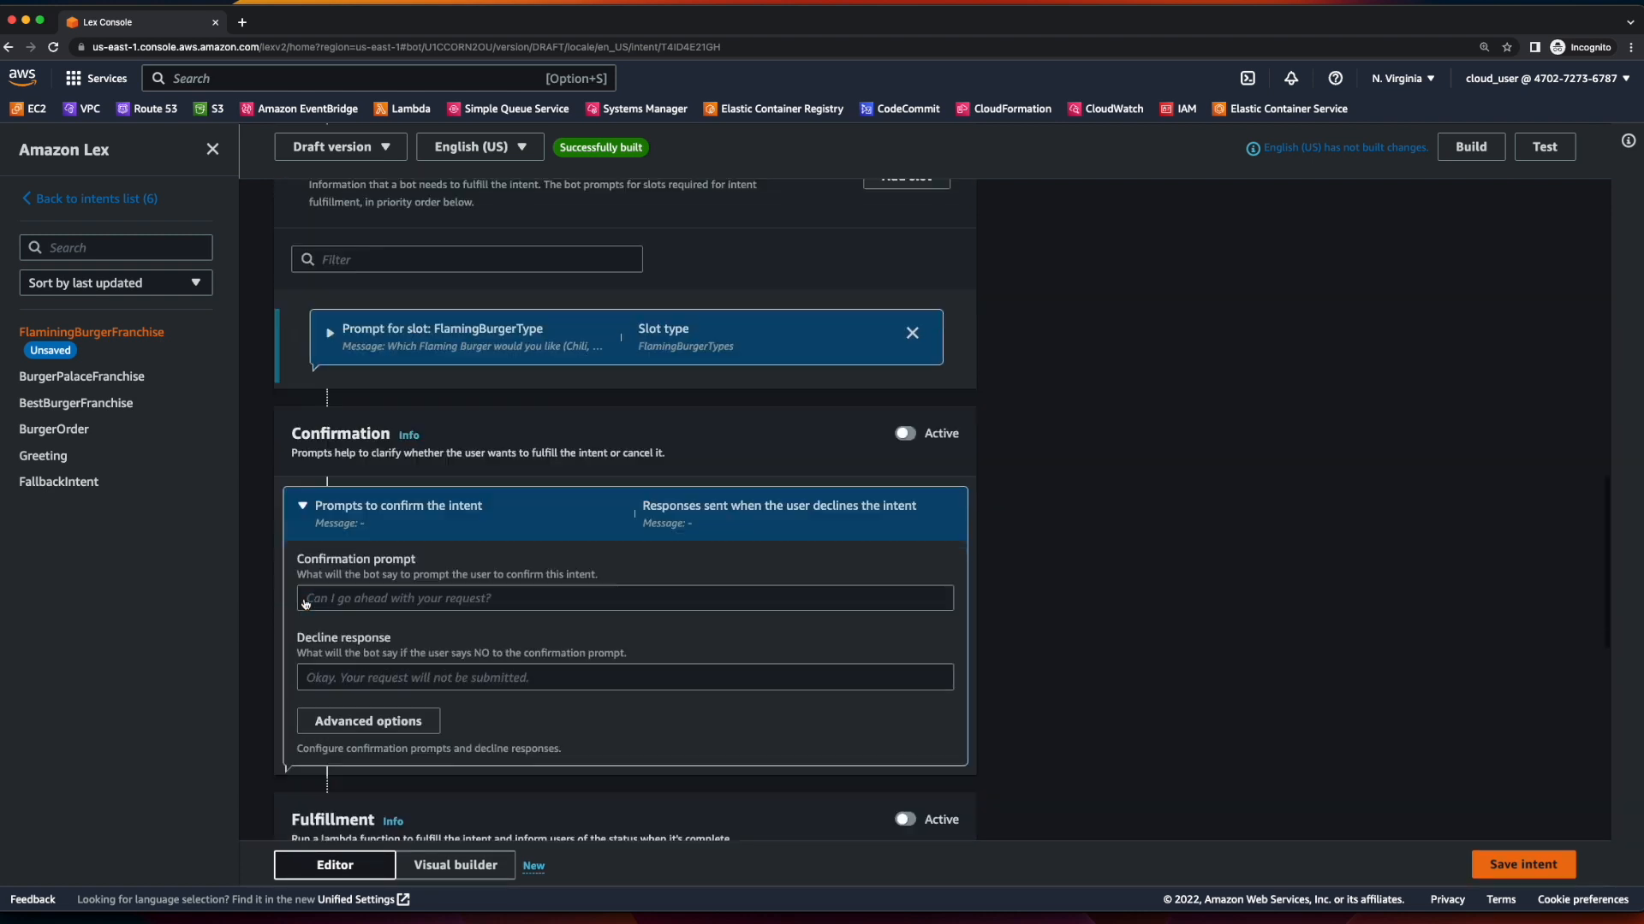
scroll(625, 513, down, 3)
click(625, 476)
text(Nice! Would you like me to order your {FlamingBurgerType} burger?)
click(738, 554)
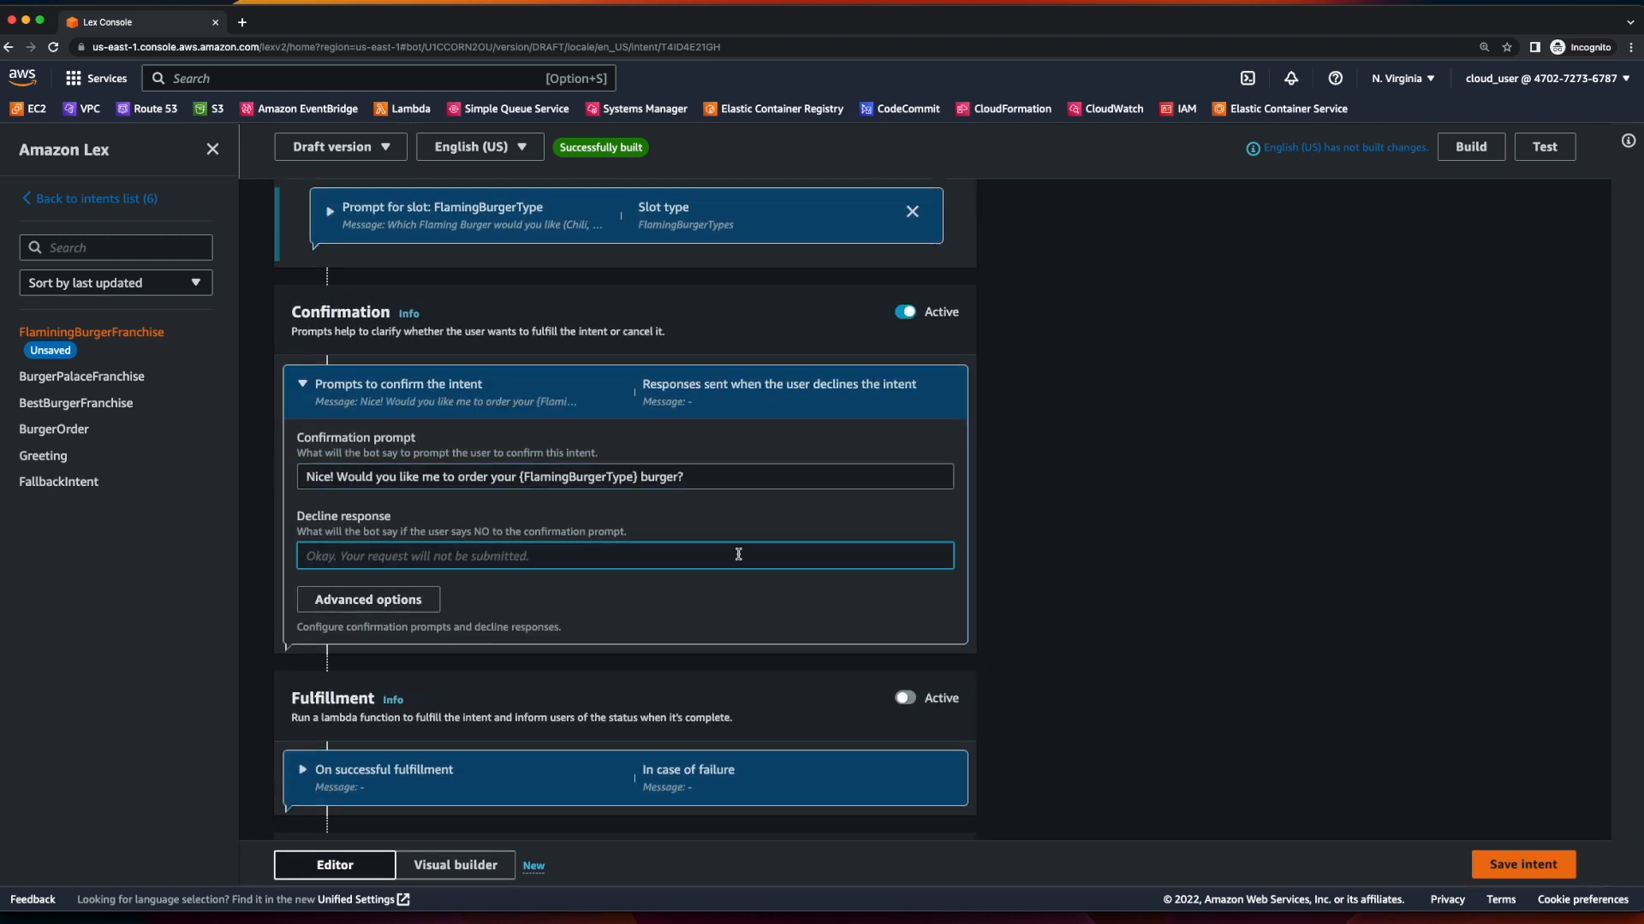
text(Bummer! Stay hungry, my friend!)
Set the successful fulfillment message to "Okay, your order is on its way. Would you like to order another burger, a side, or a drink?".
scroll(738, 554, down, 6)
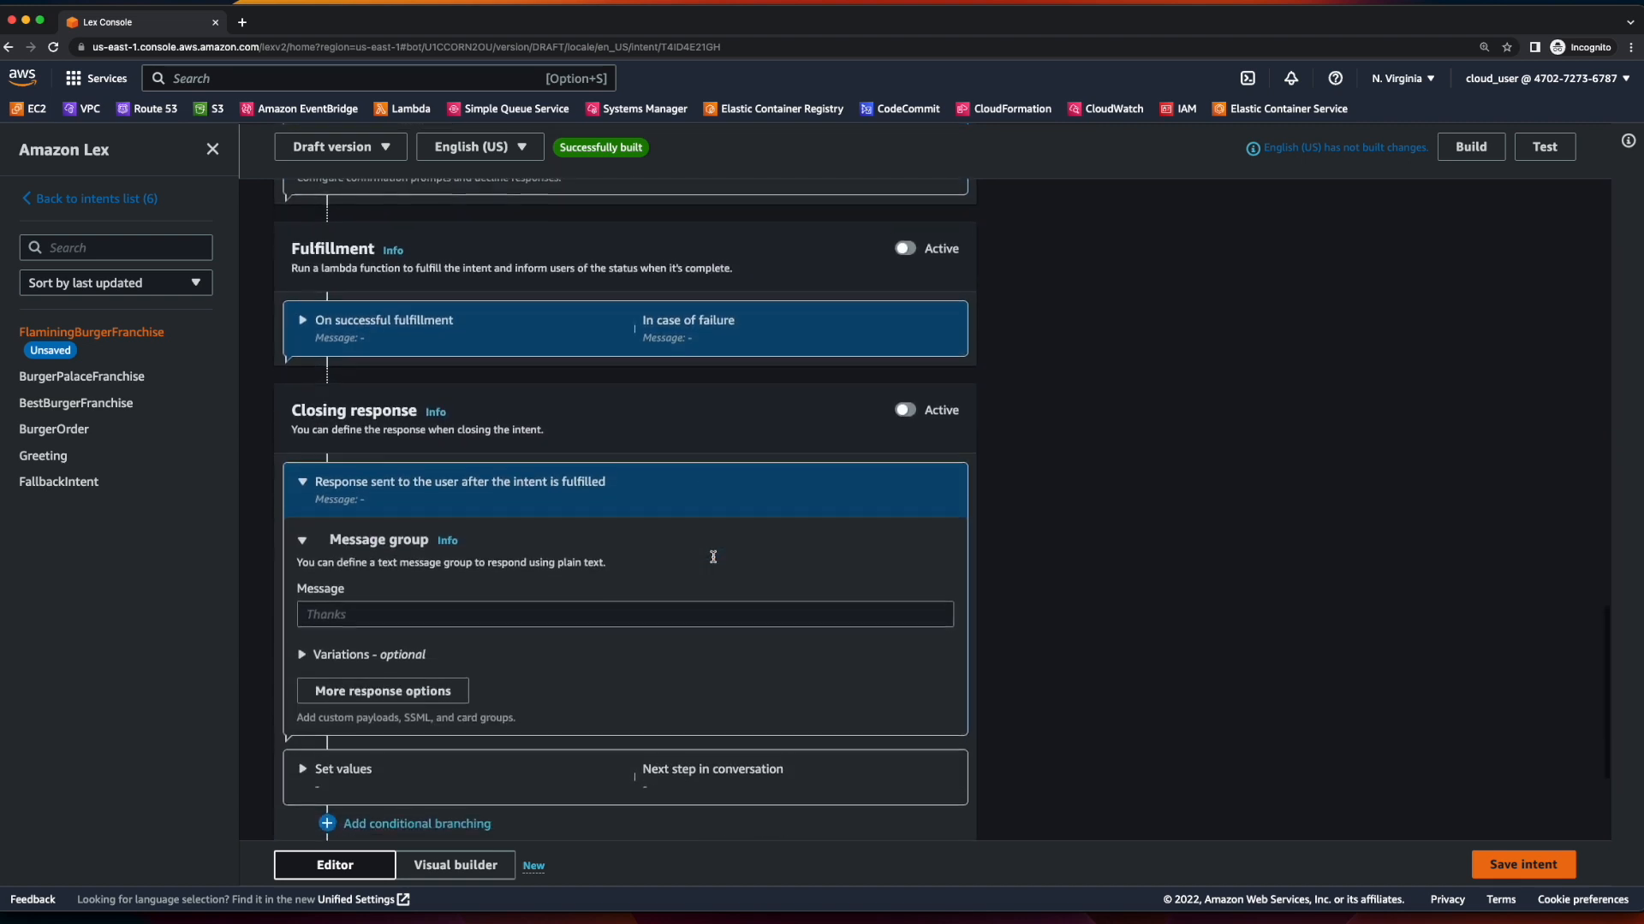
click(305, 307)
scroll(428, 359, up, 1)
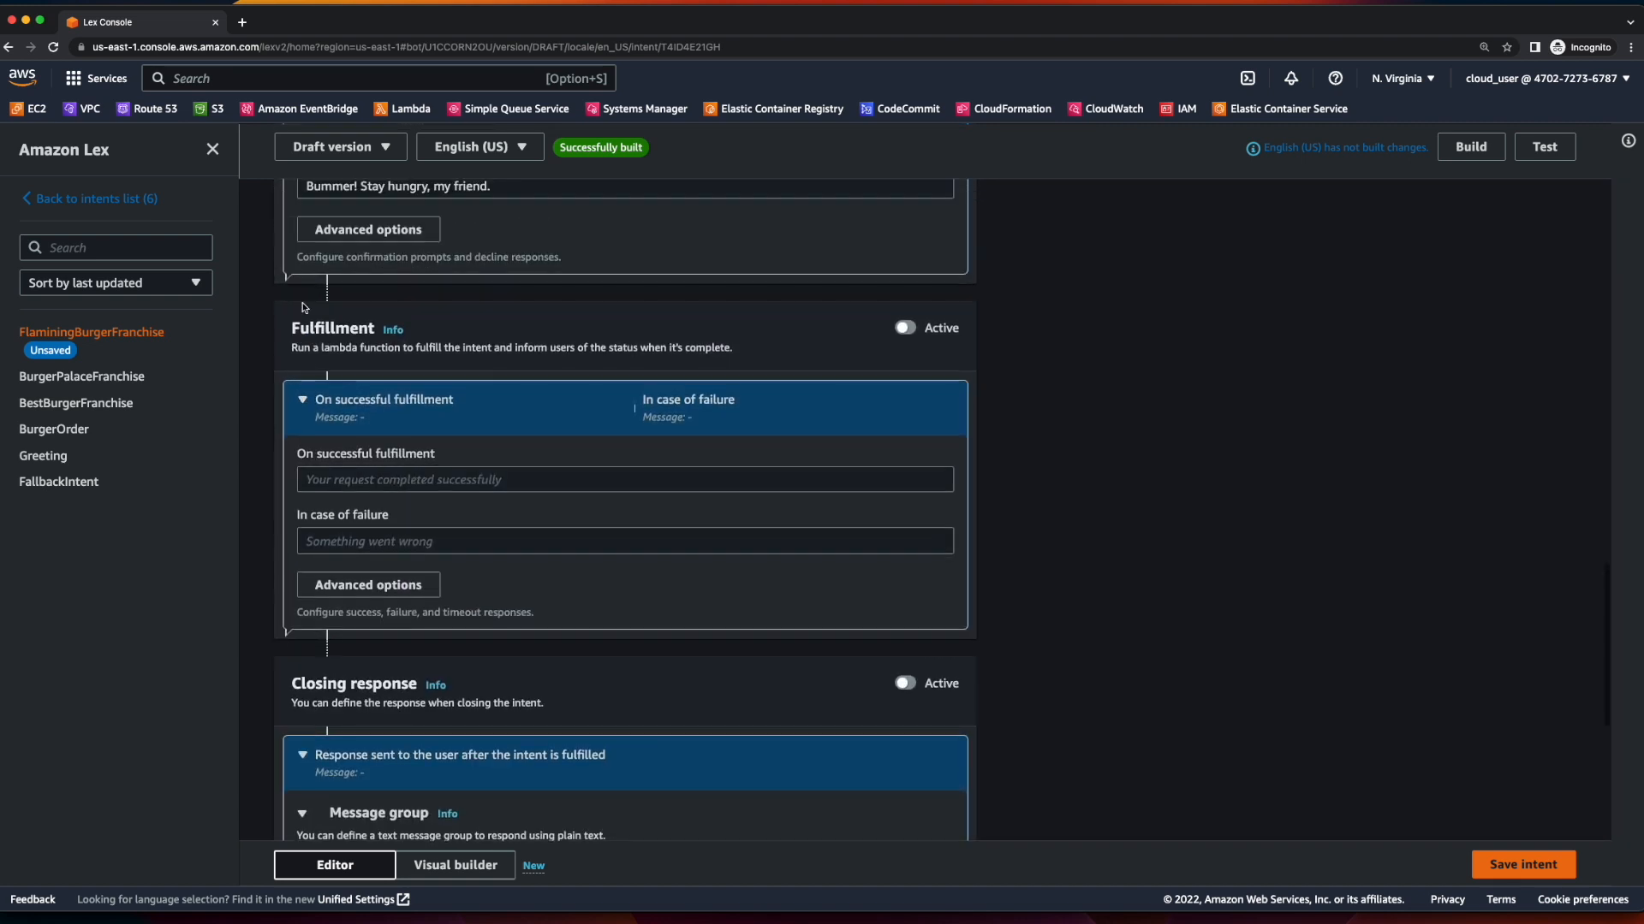
click(590, 476)
text(Okay, your order is on its way. Would you like to order another burger, a side, or a drink?)
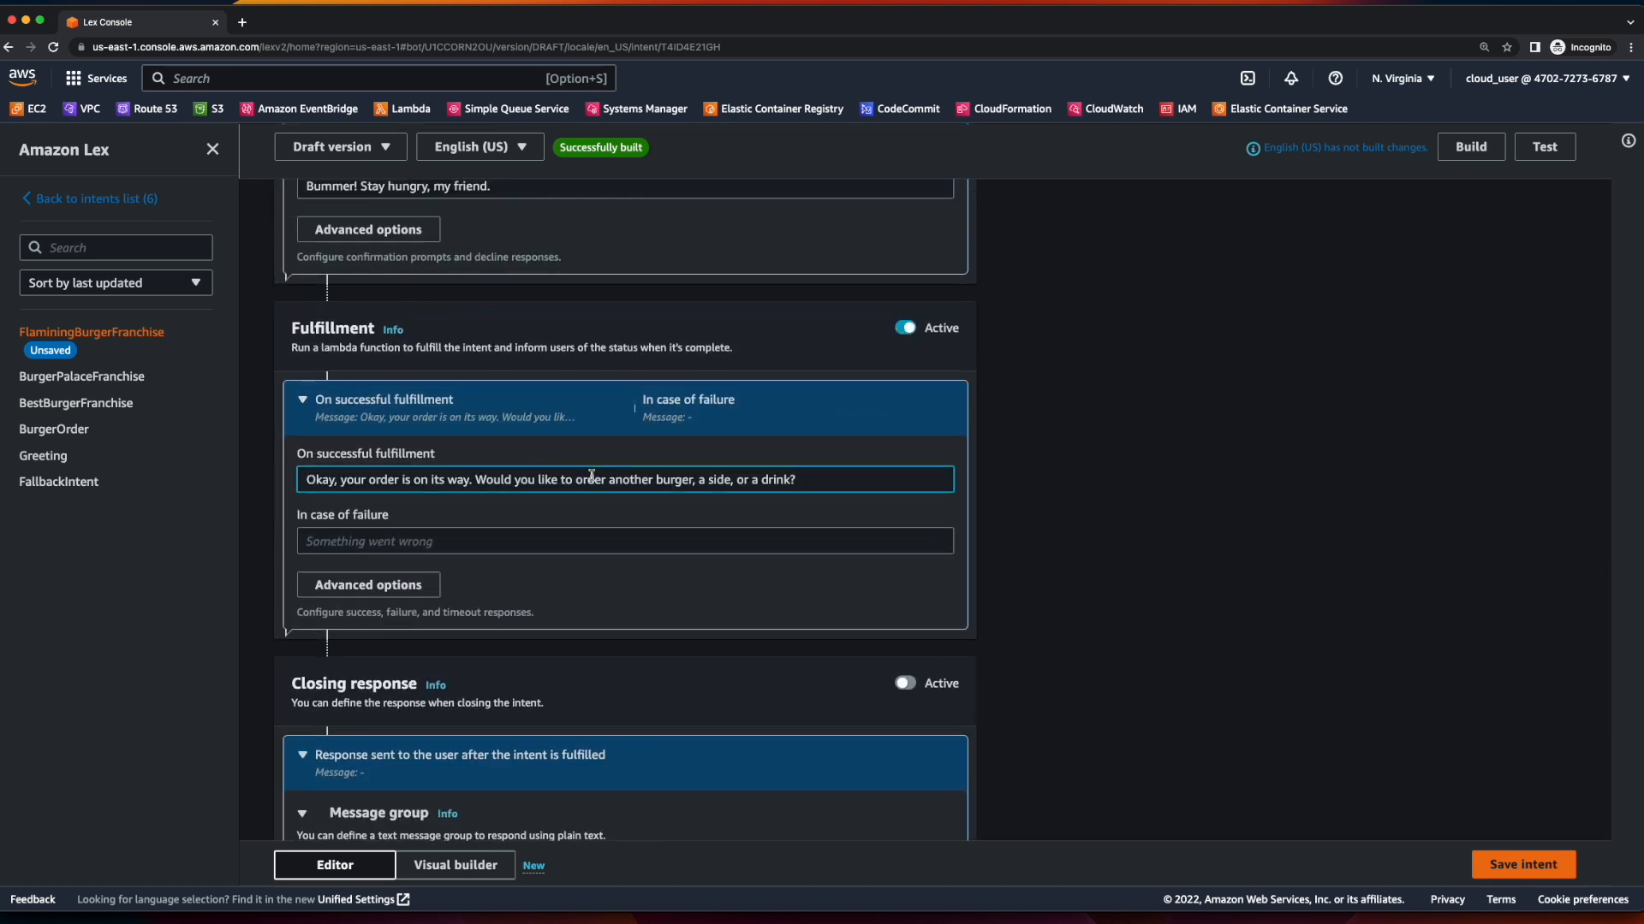
Set the fulfillment failure message to "Oops... Something went wrong. Please try again." and save the FlaminingBurgerFranchise intent.
click(617, 541)
text(Oops... Something went wrong. Please try again.)
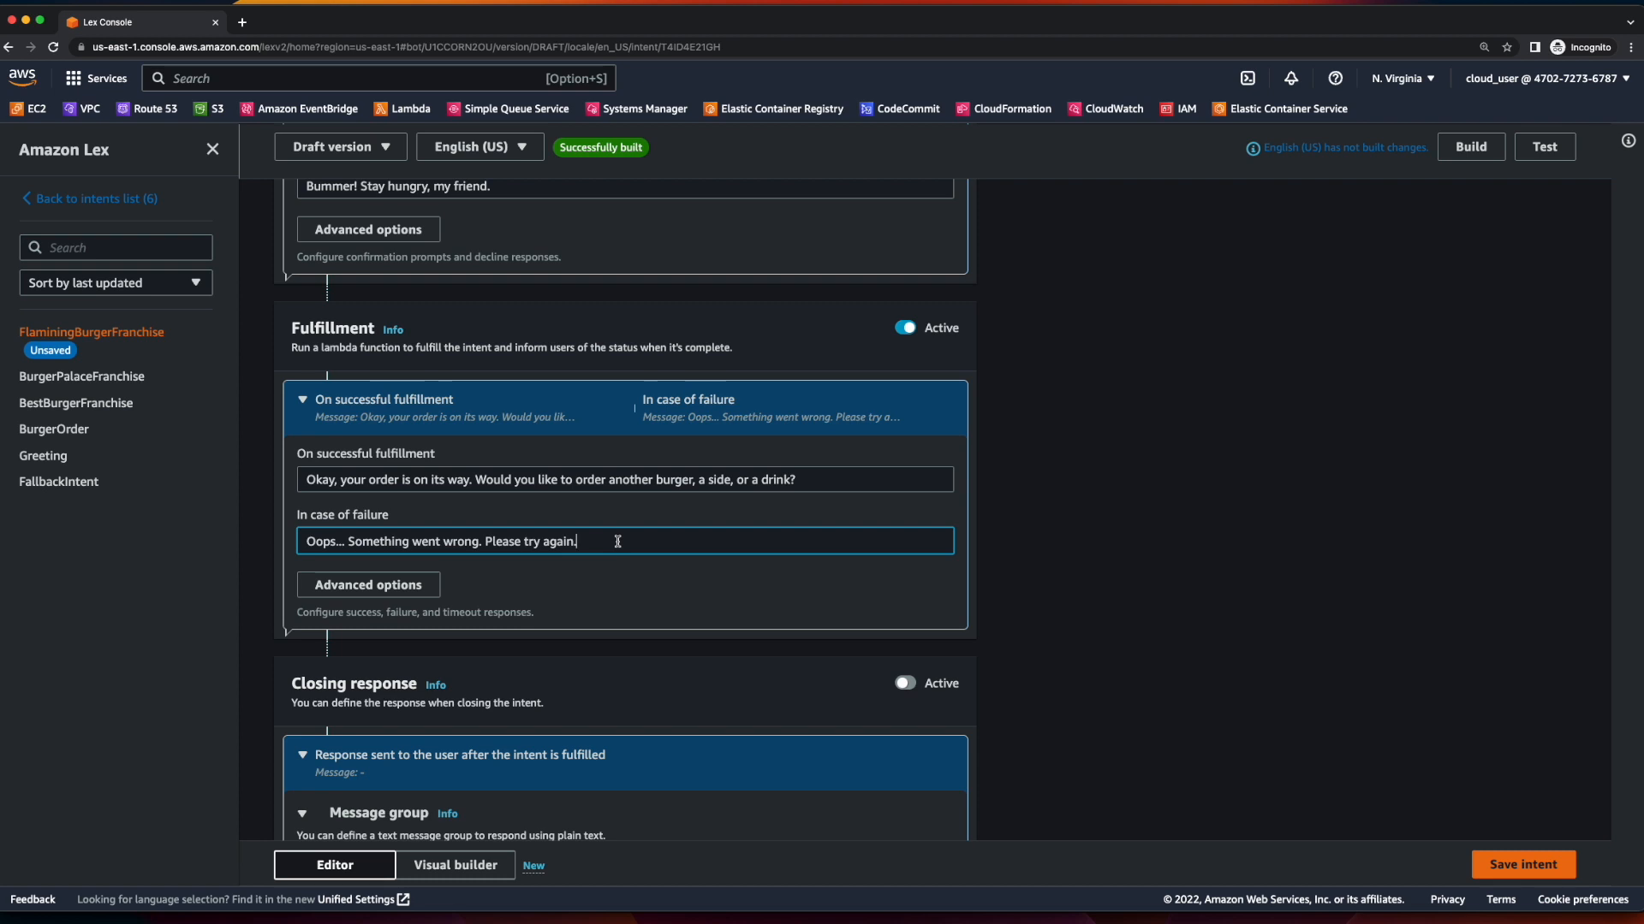
click(1550, 867)
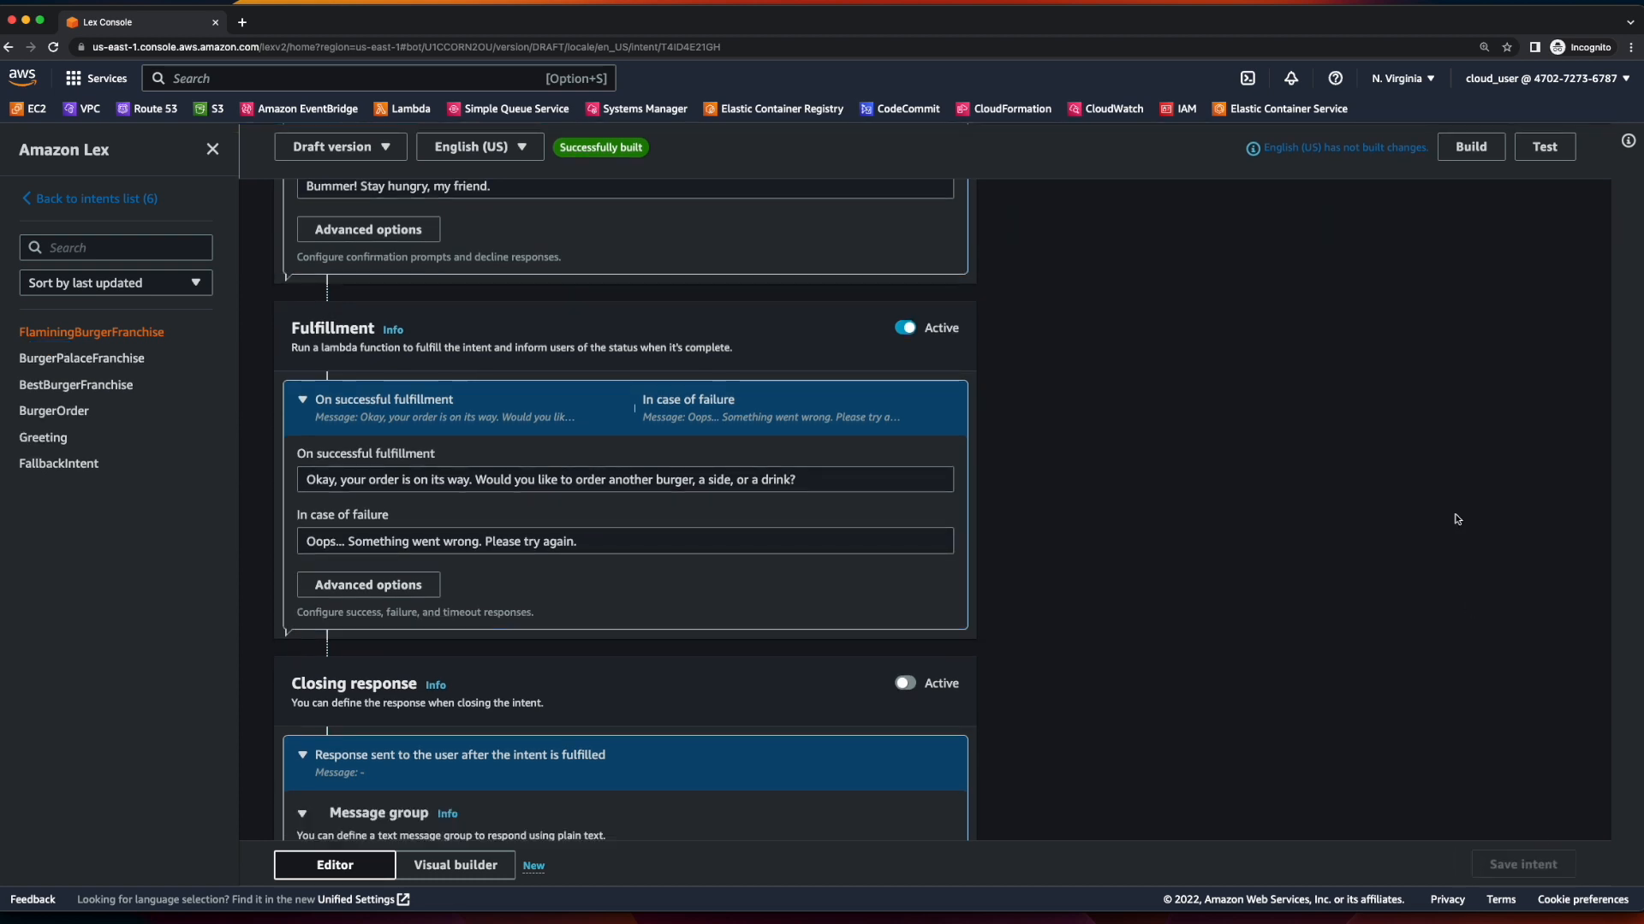
Build the English (US) bot and start a test conversation with the message "Hey BurgerBuddy".
click(1478, 147)
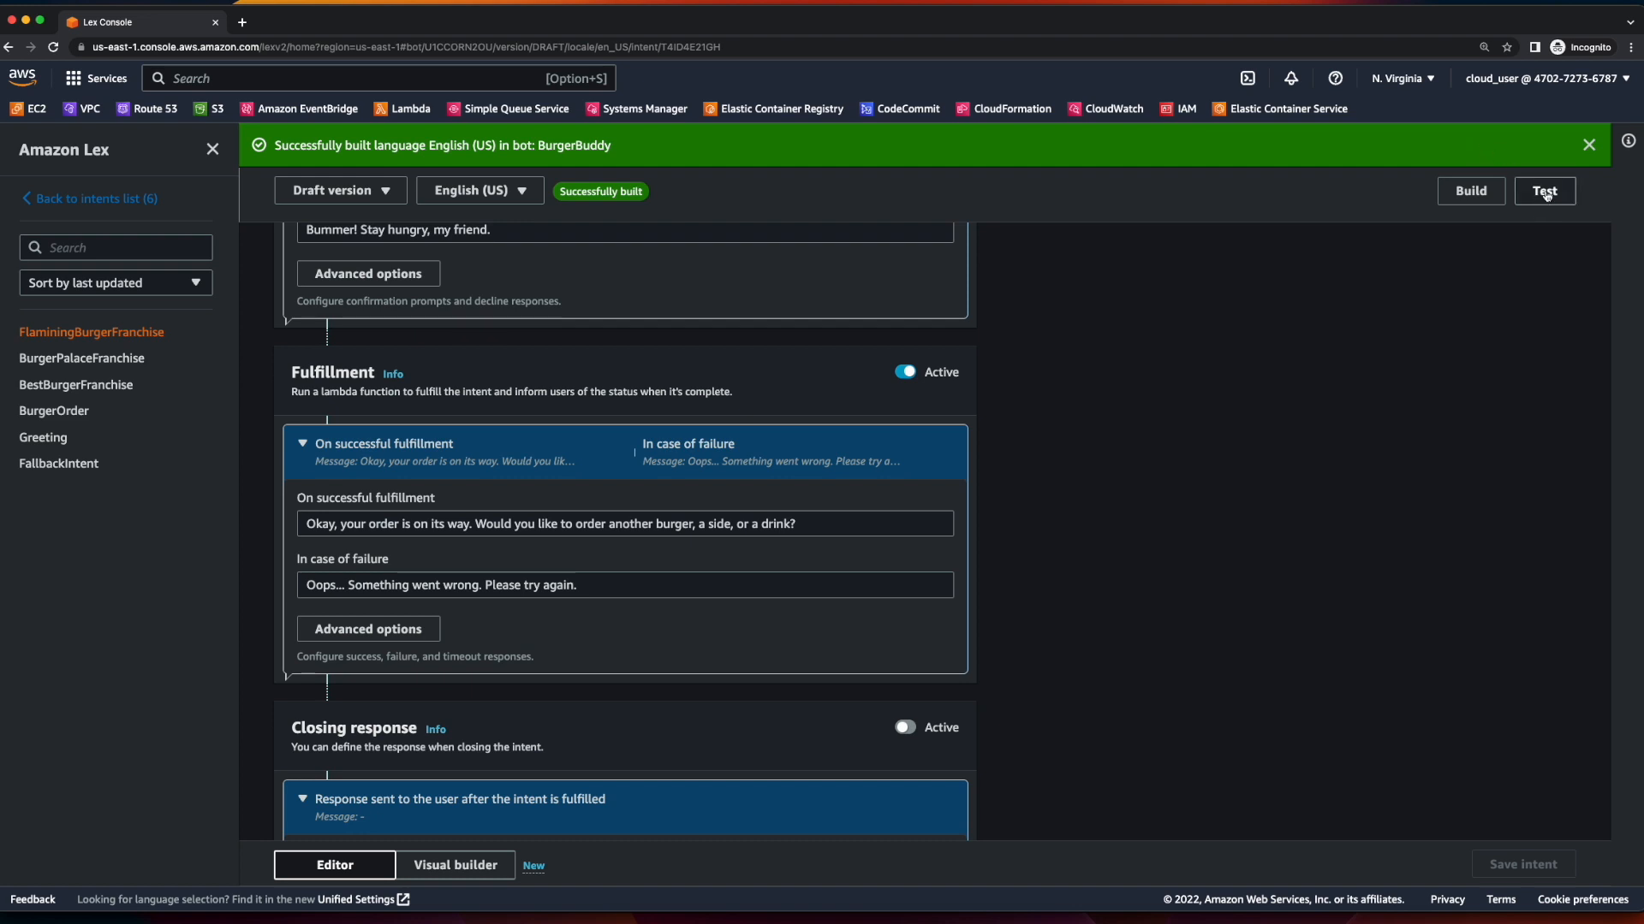
click(1546, 193)
click(1455, 819)
text(He)
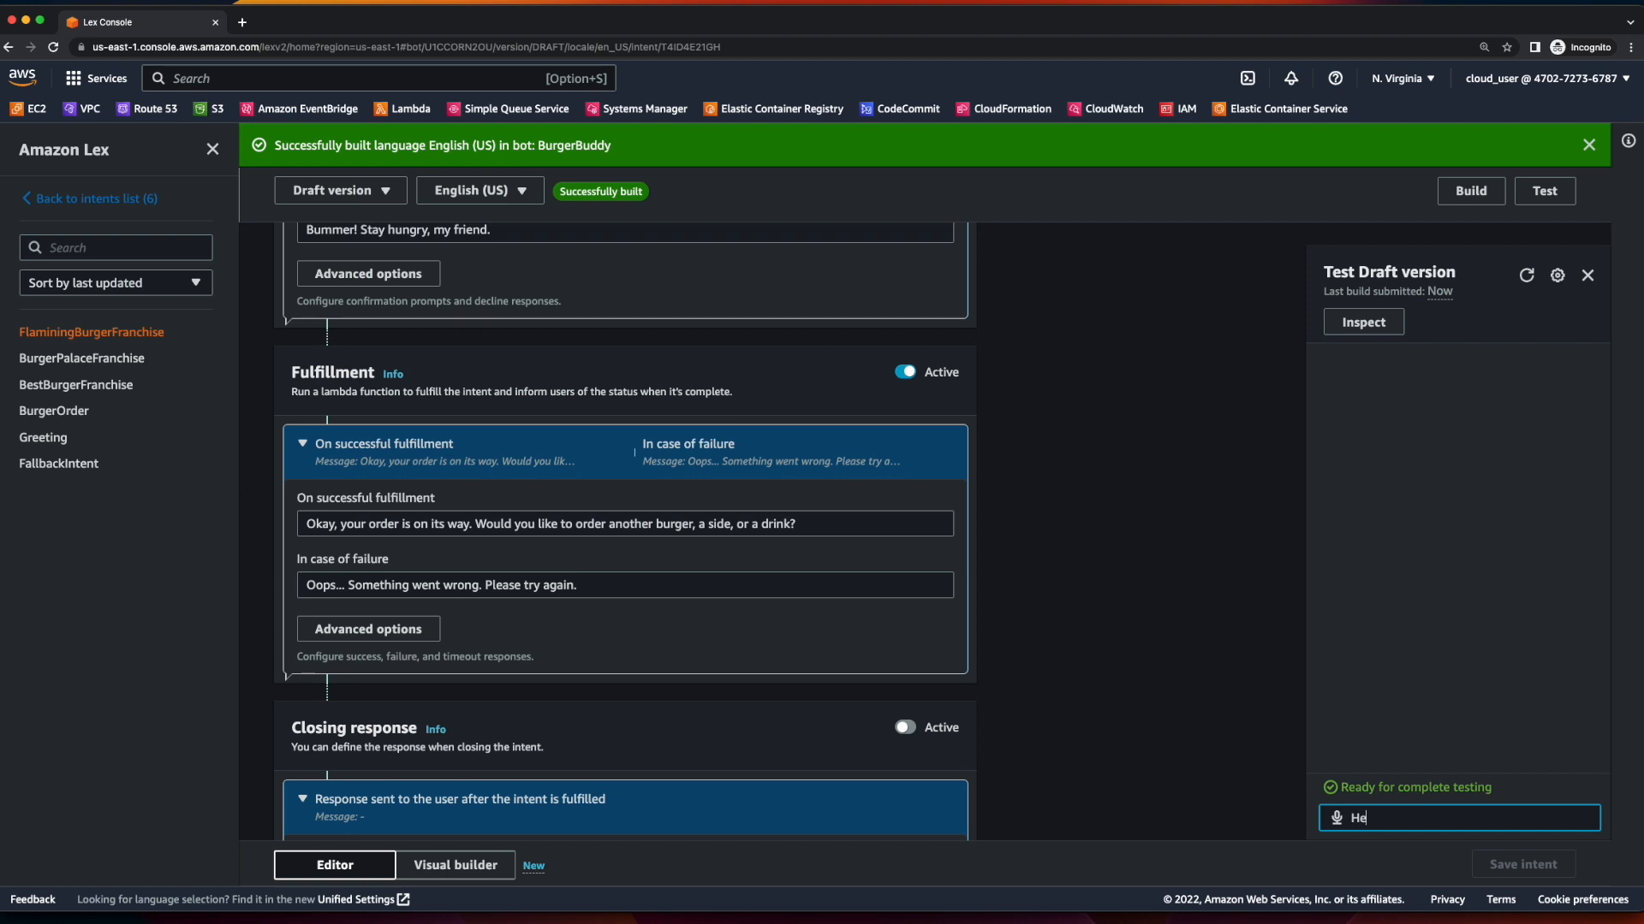
text(y BurgerBuddy)
key(Return)
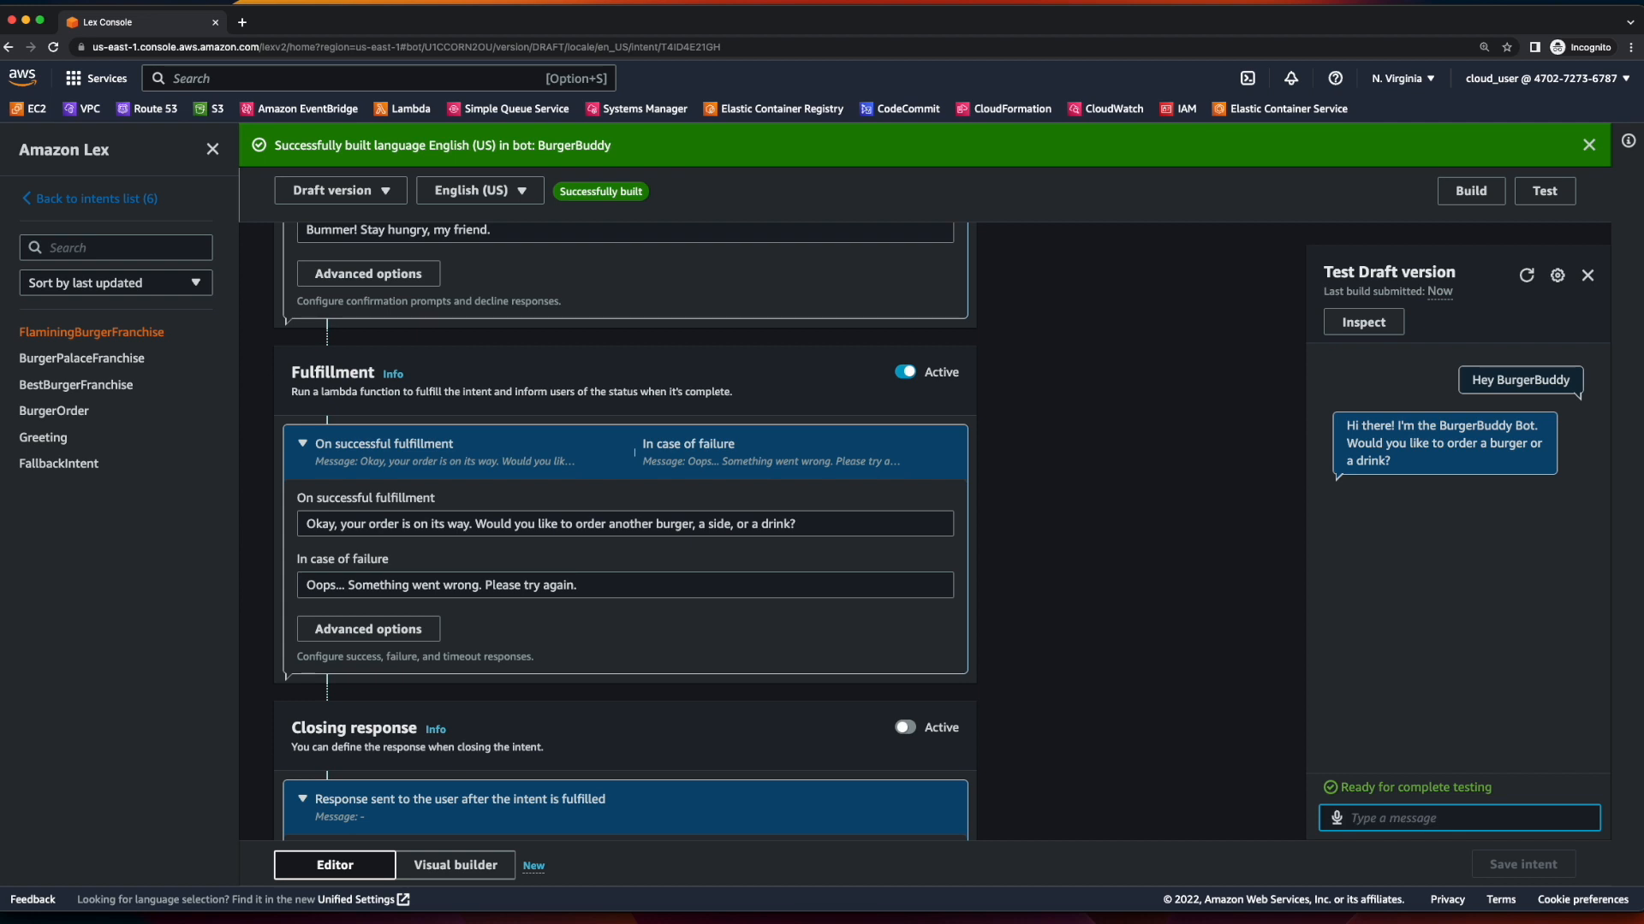
In the test conversation, request a burger, answer "double" for the size and choose "Burger Palace" as the franchise.
text(burger)
key(Return)
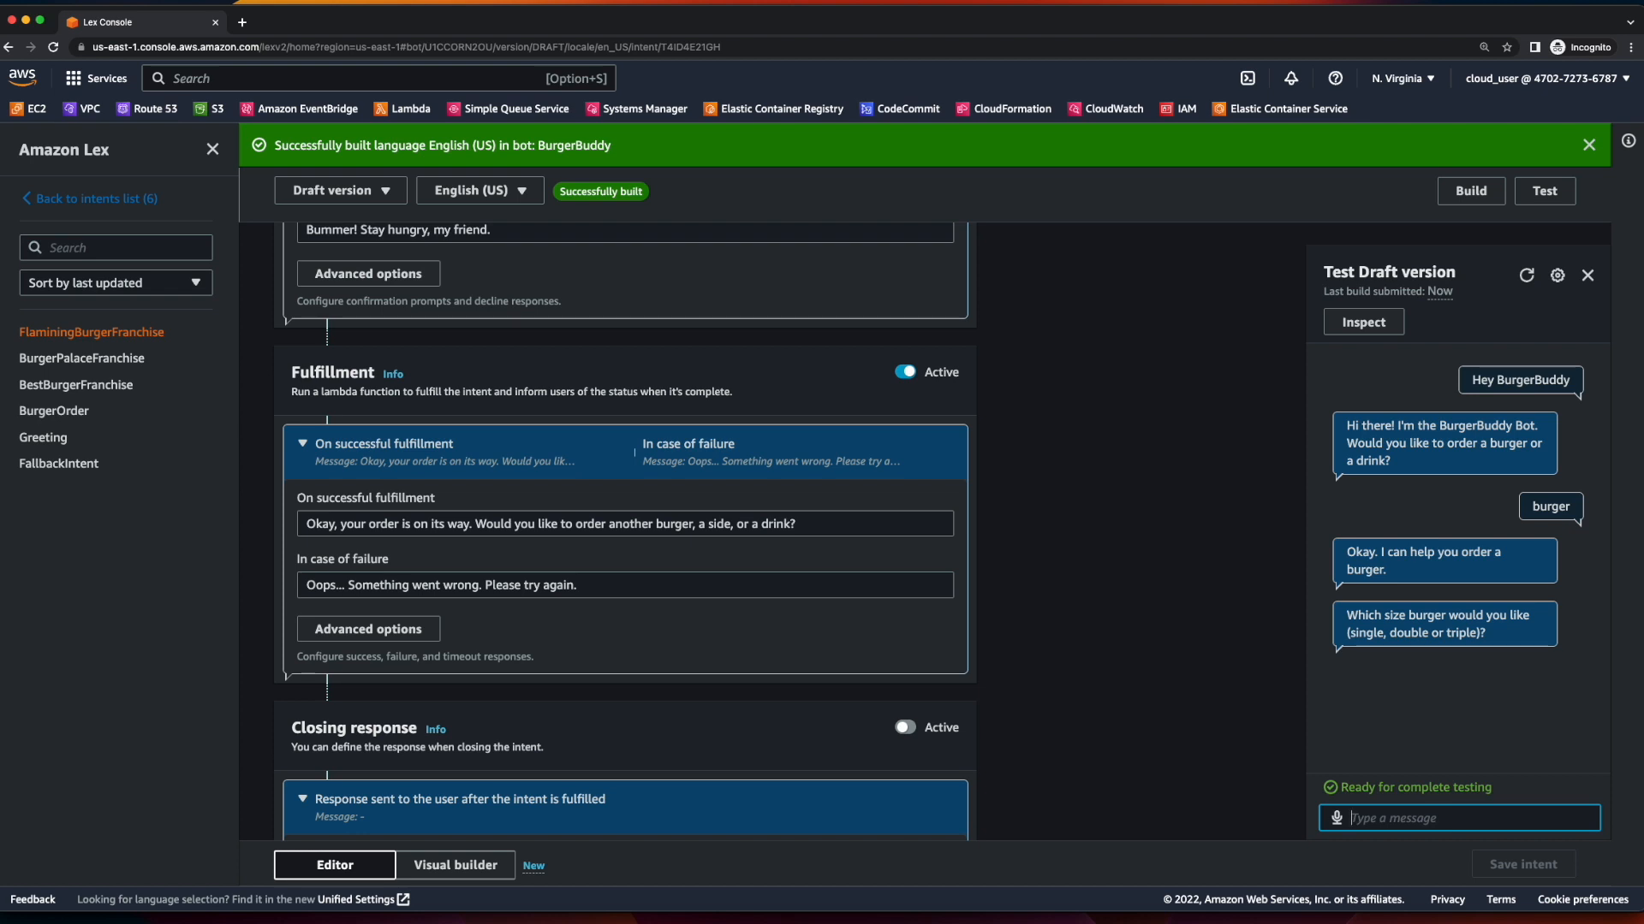
text(double)
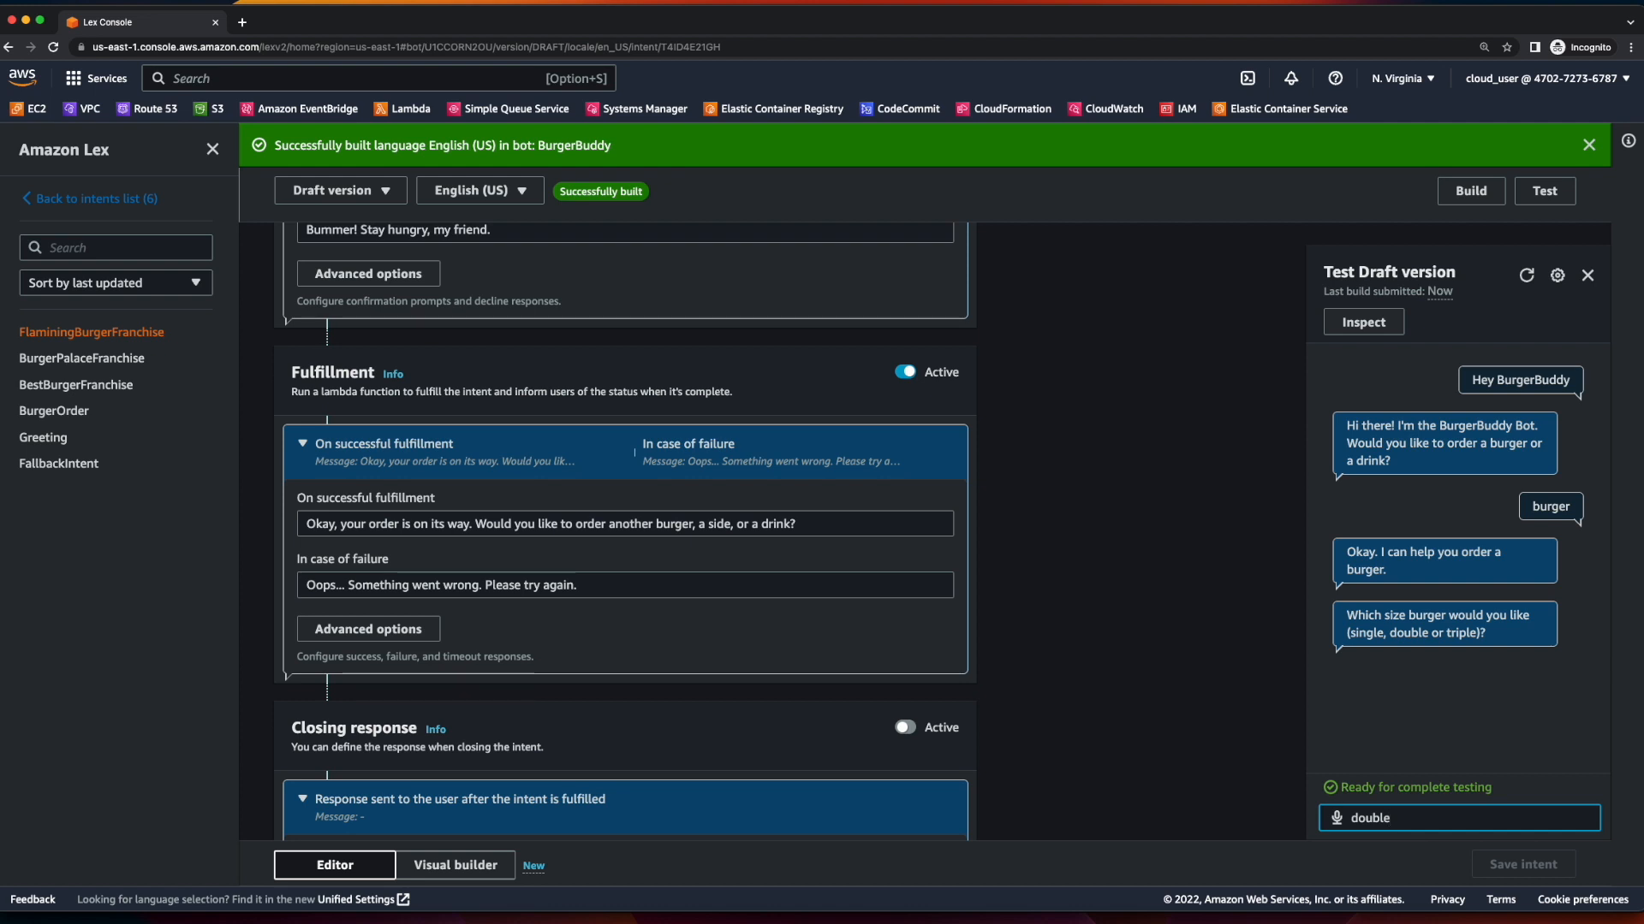
key(Return)
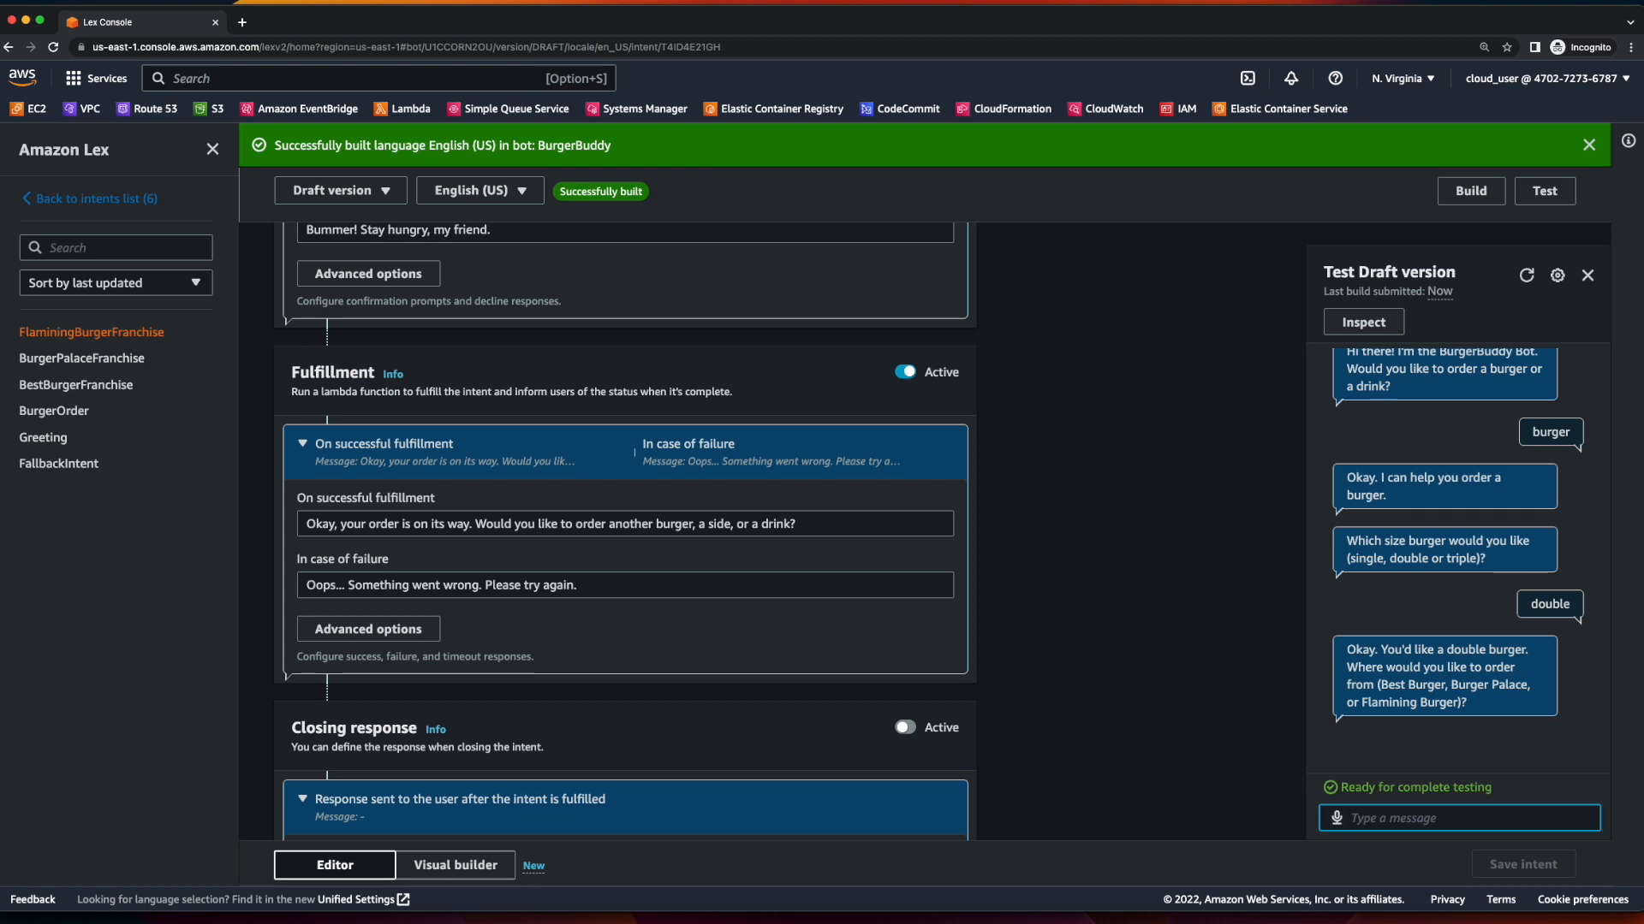
text(Burger Palace)
key(Return)
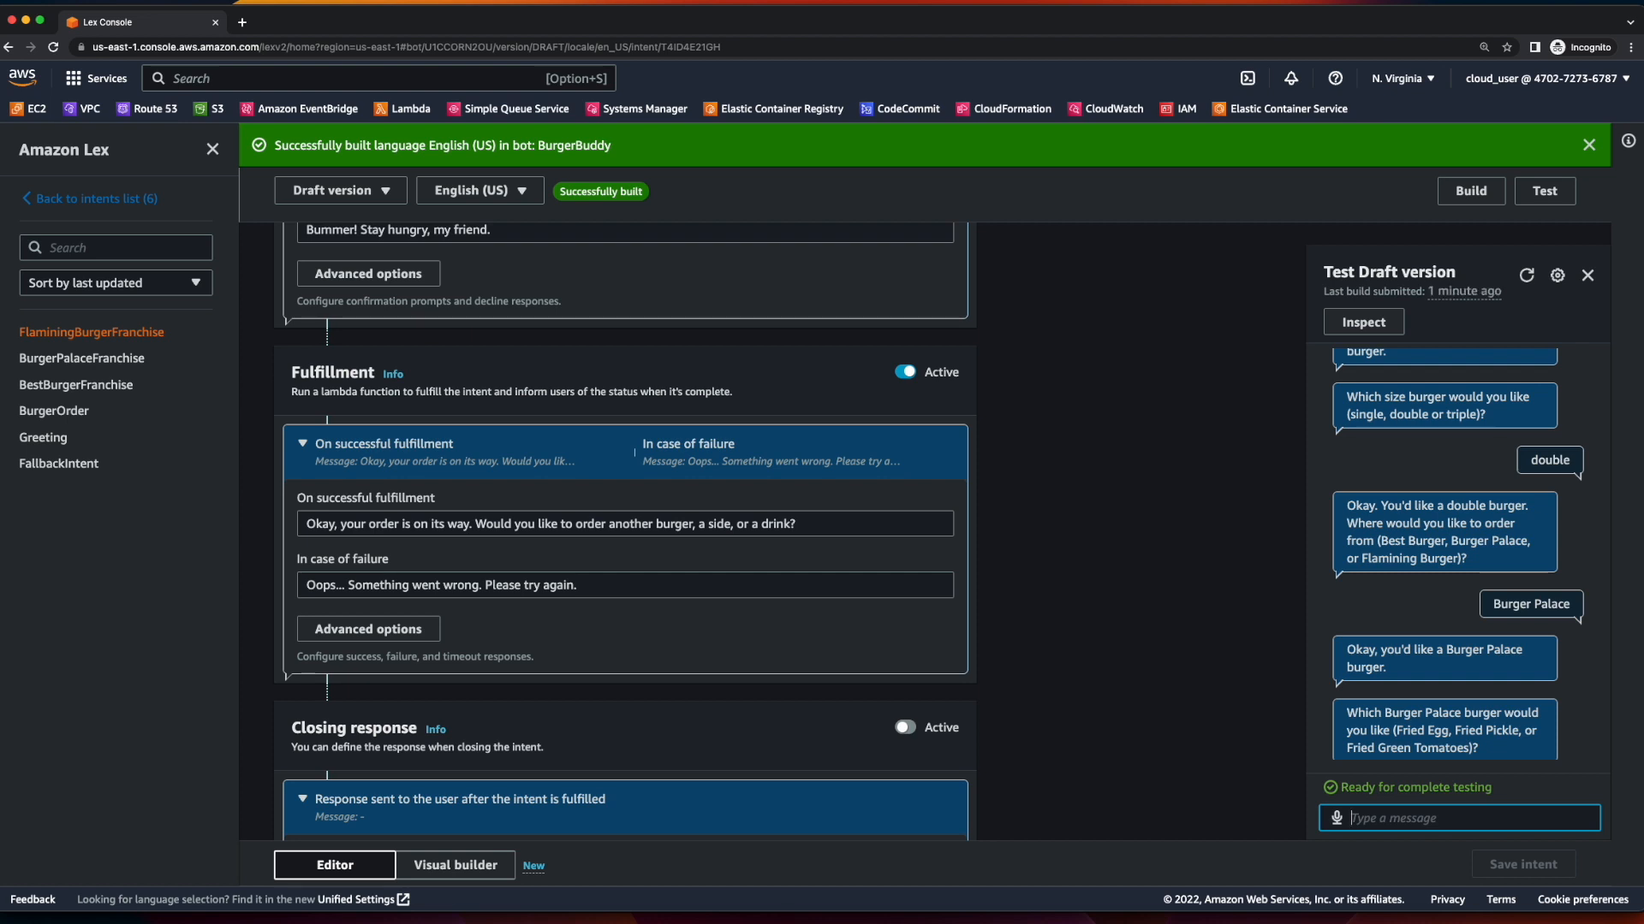
Order the "Fried Pickle" burger in the test chat, confirm it with "yes" and answer "no" to ordering anything else.
text(Fried Pickle)
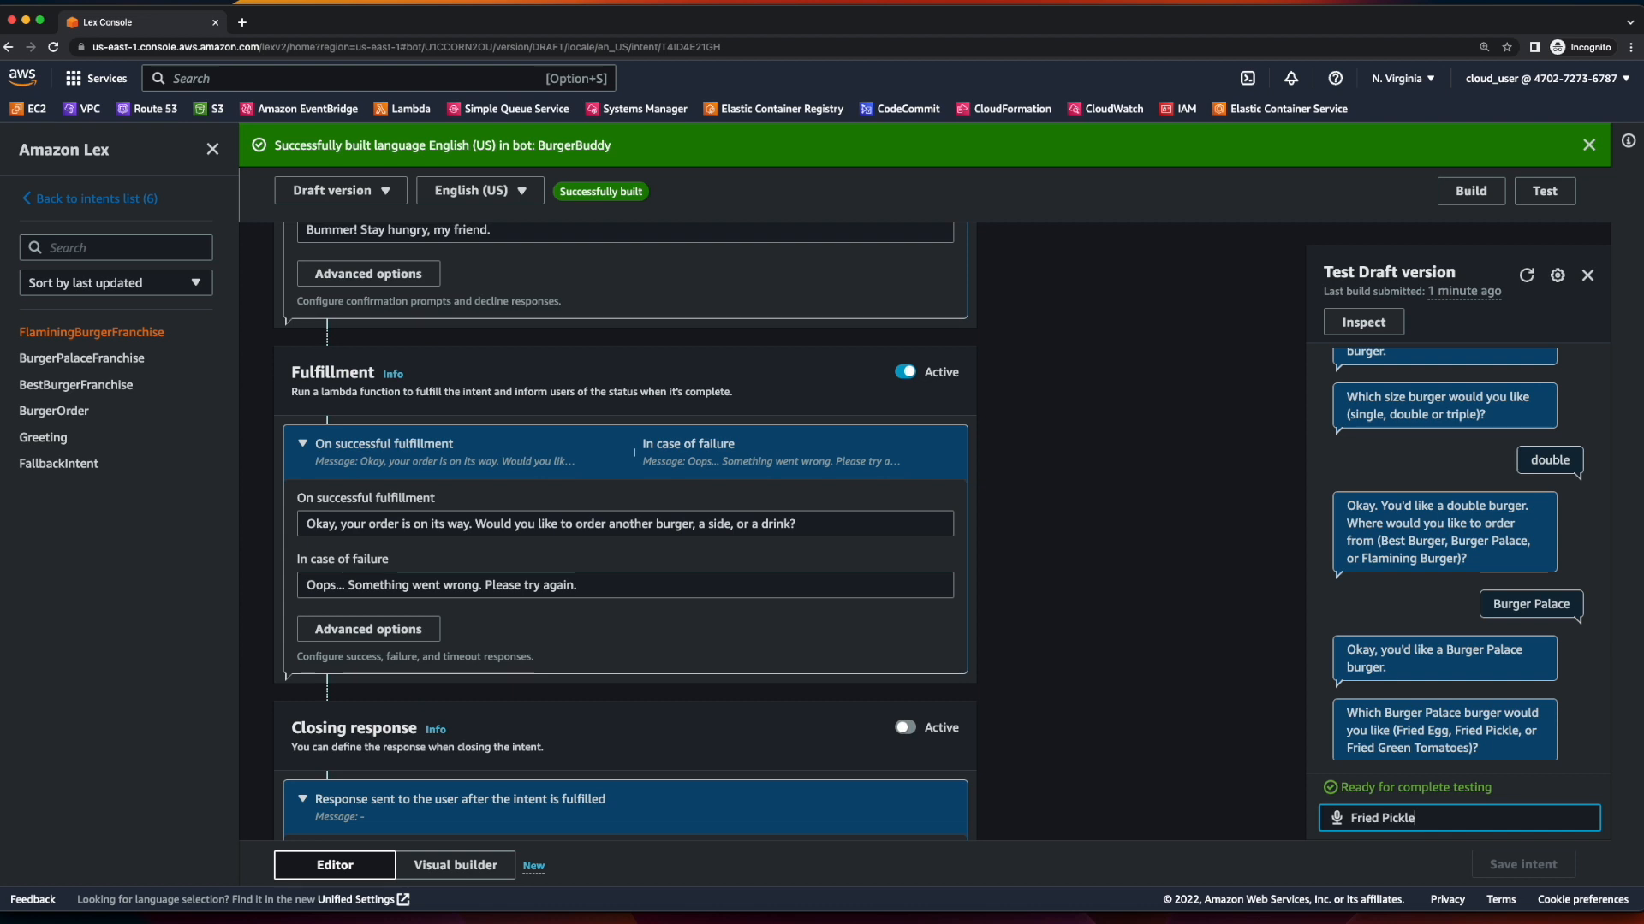
key(Return)
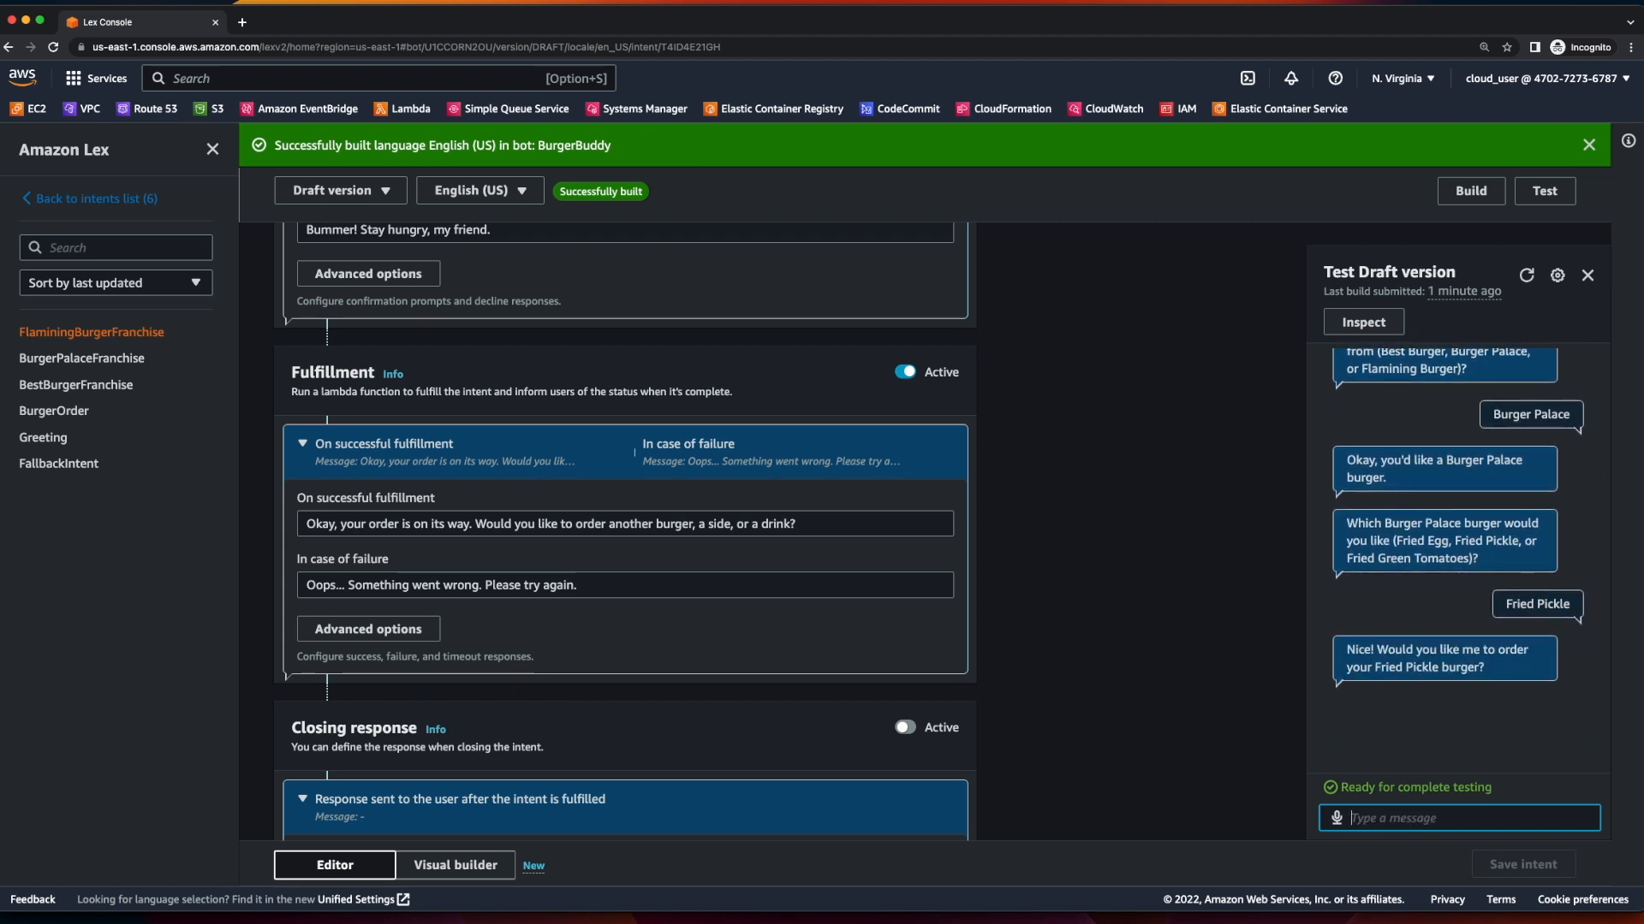
text(yes)
key(Return)
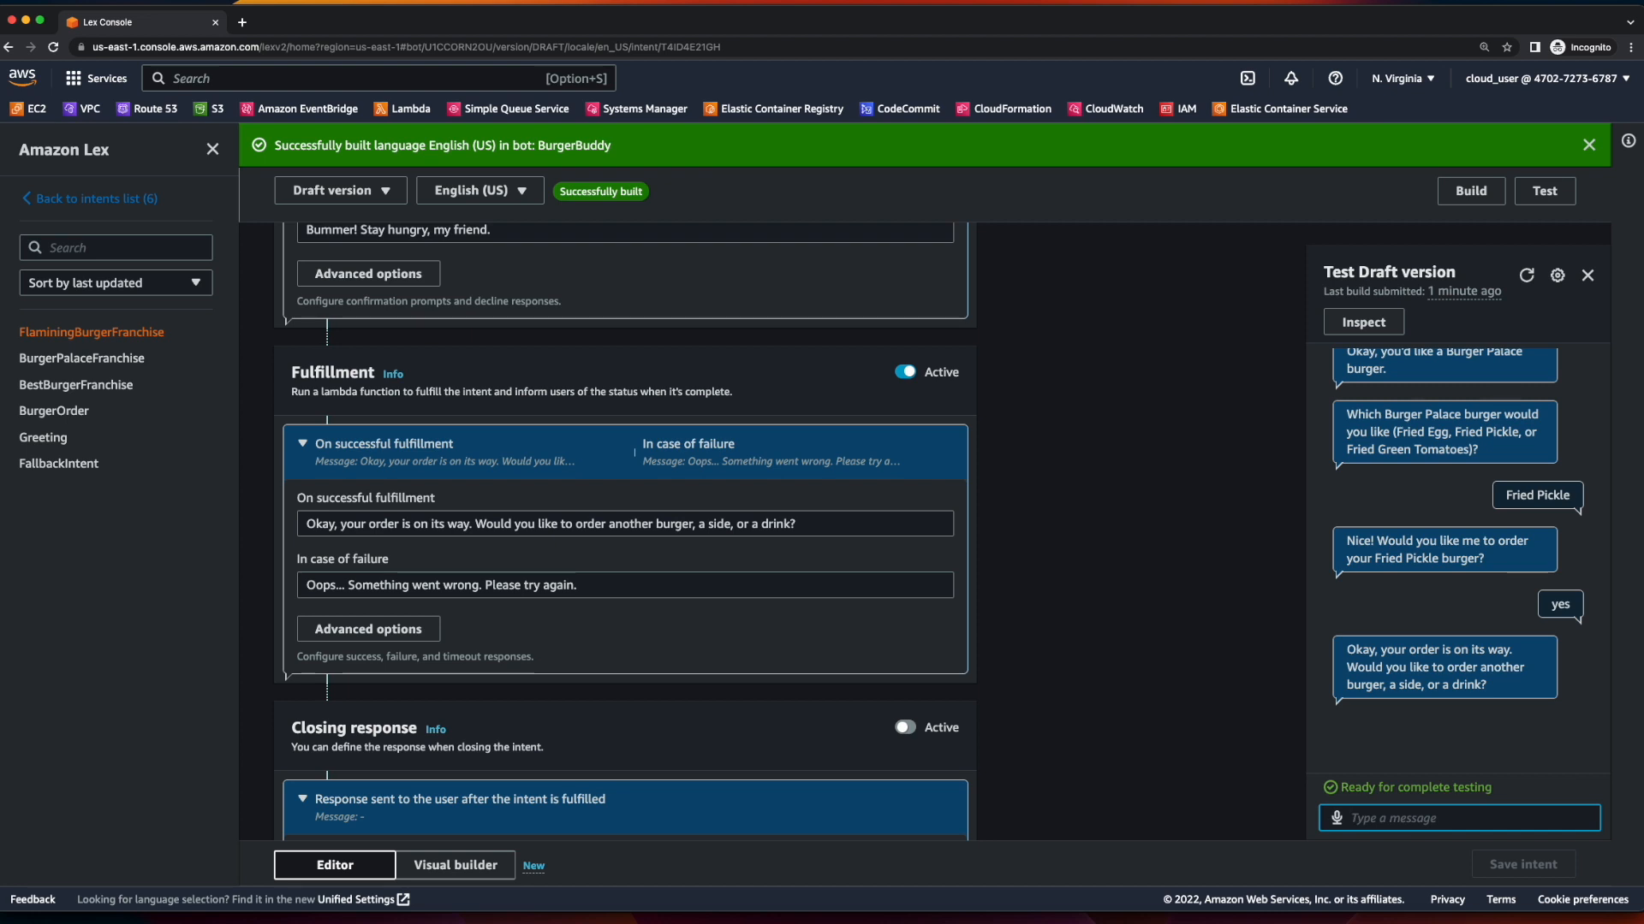
text(no)
key(Return)
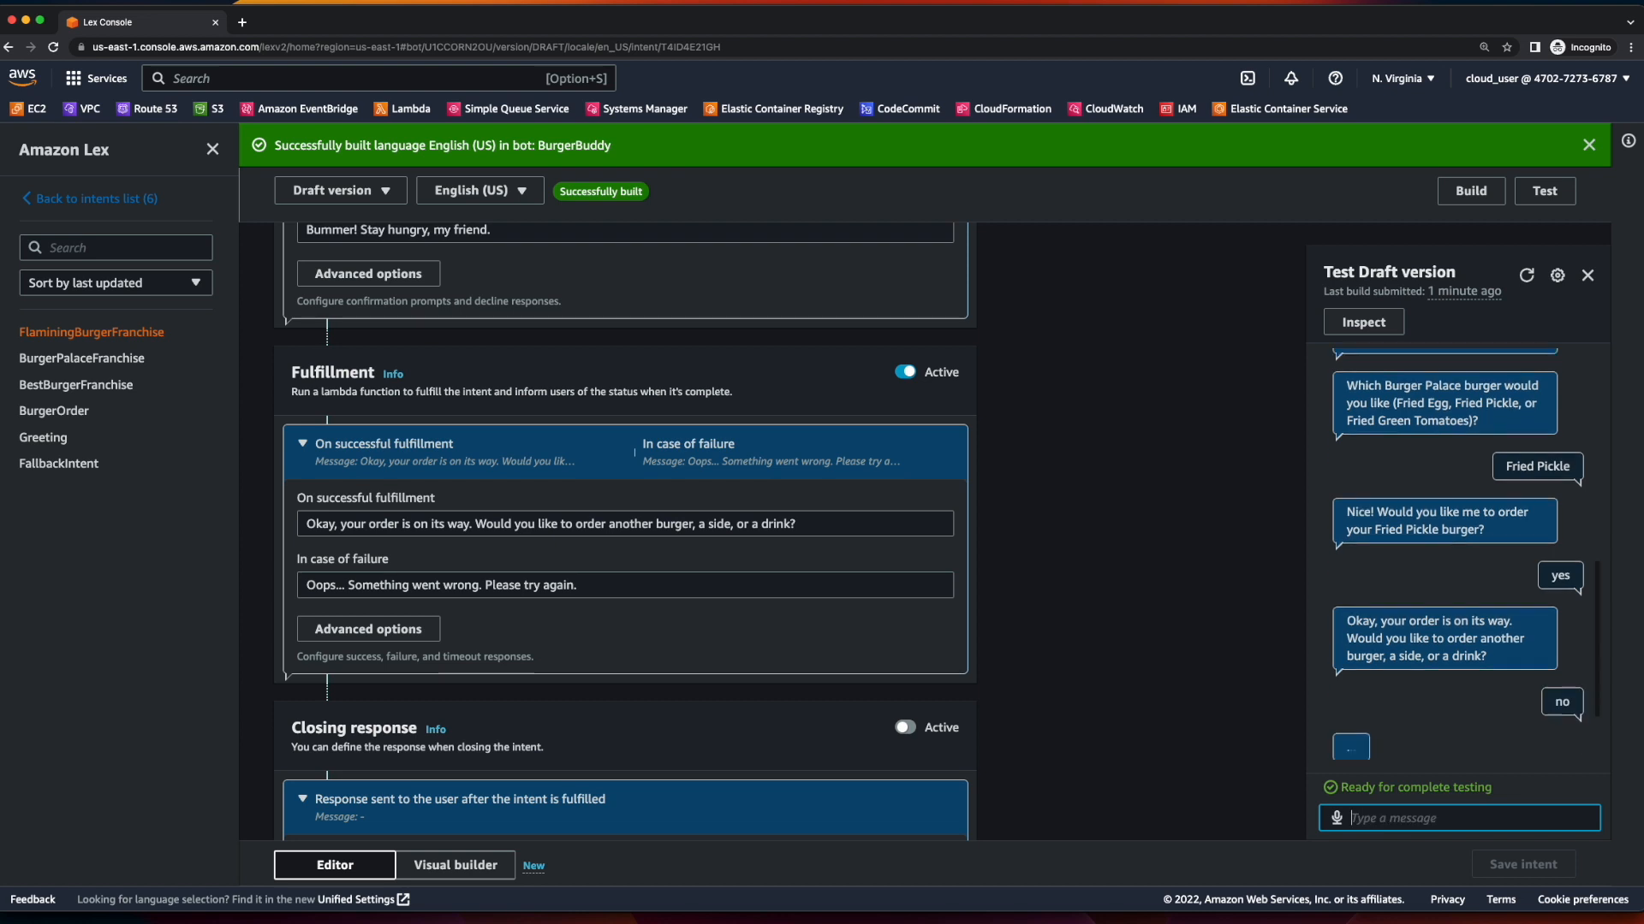
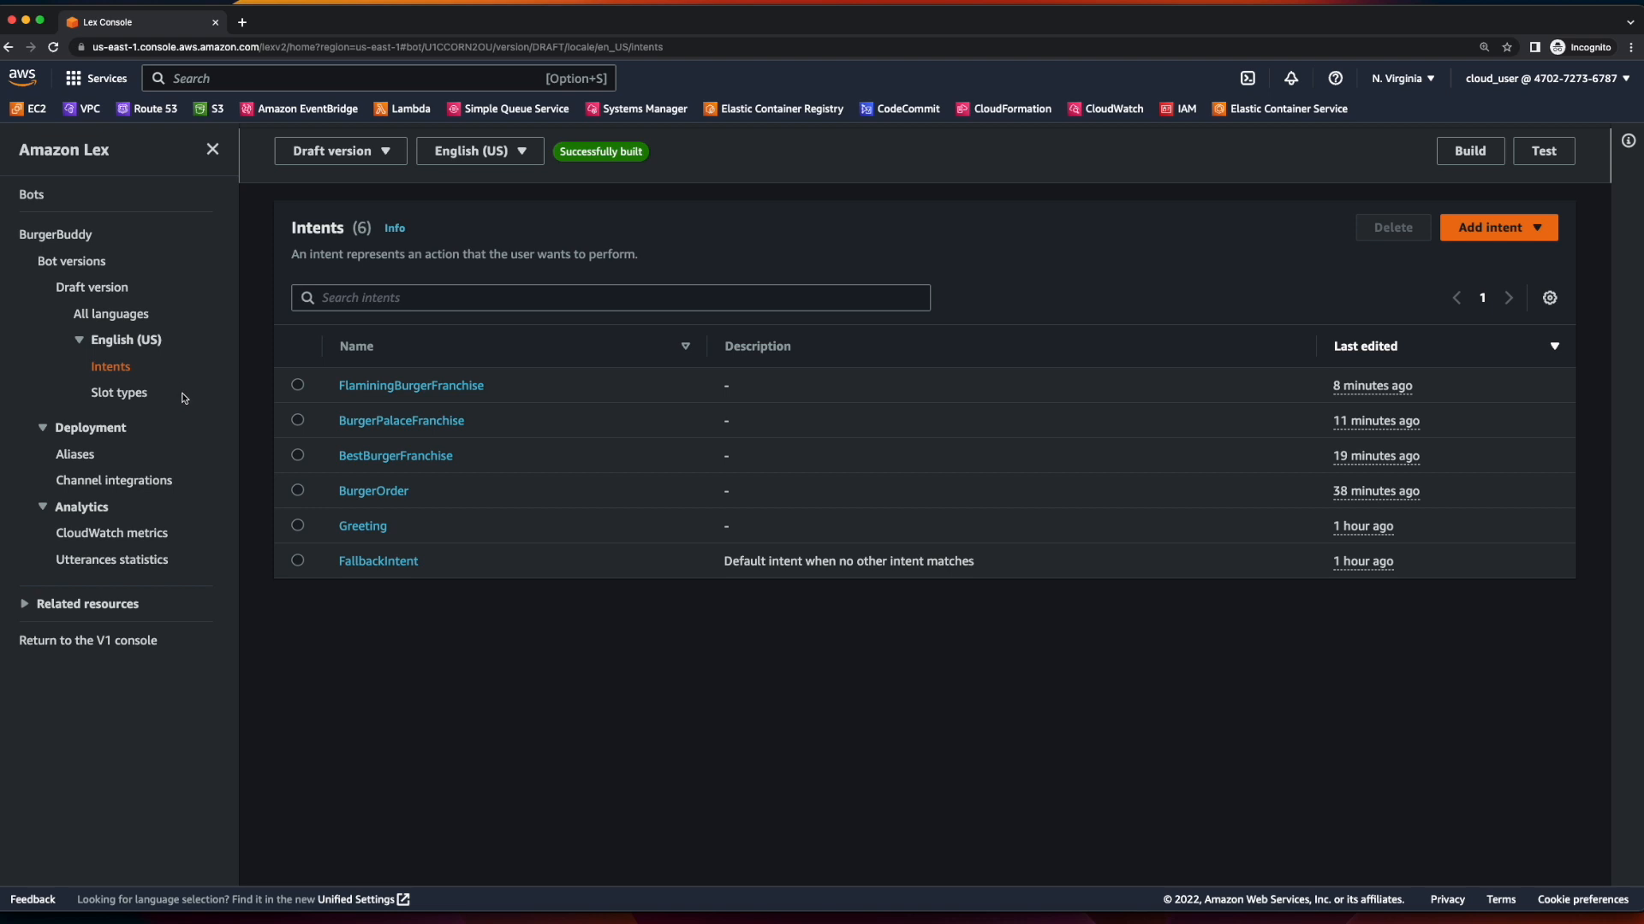
Add a blank custom slot type named SideTypes to the bot.
click(138, 396)
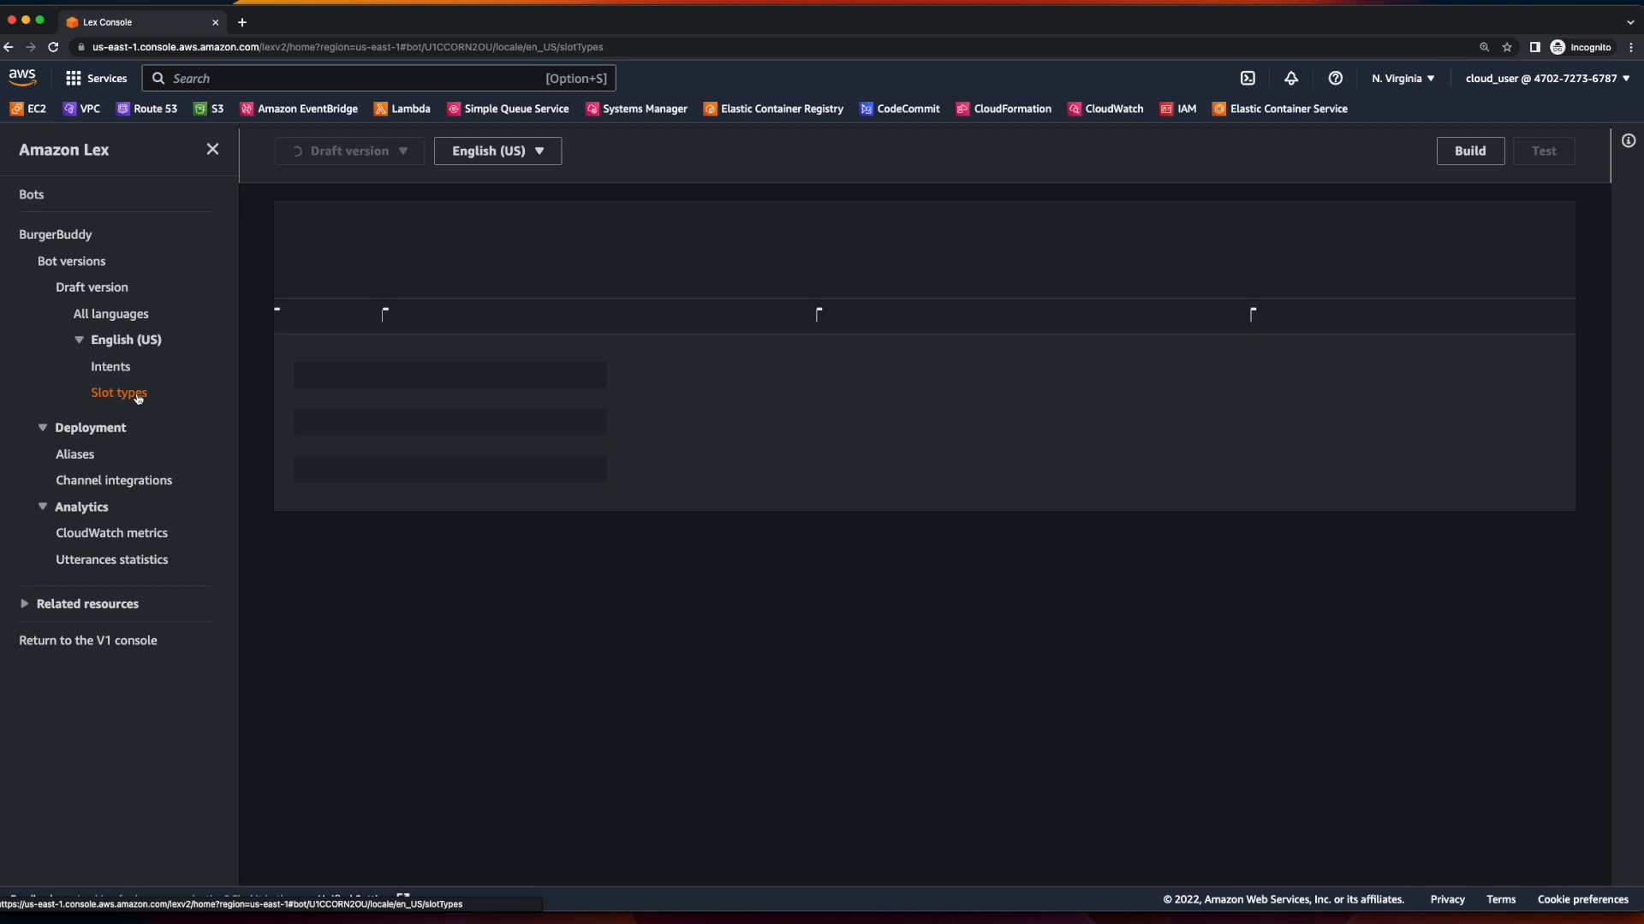
click(1506, 228)
click(1488, 255)
click(891, 501)
text(SideTypes)
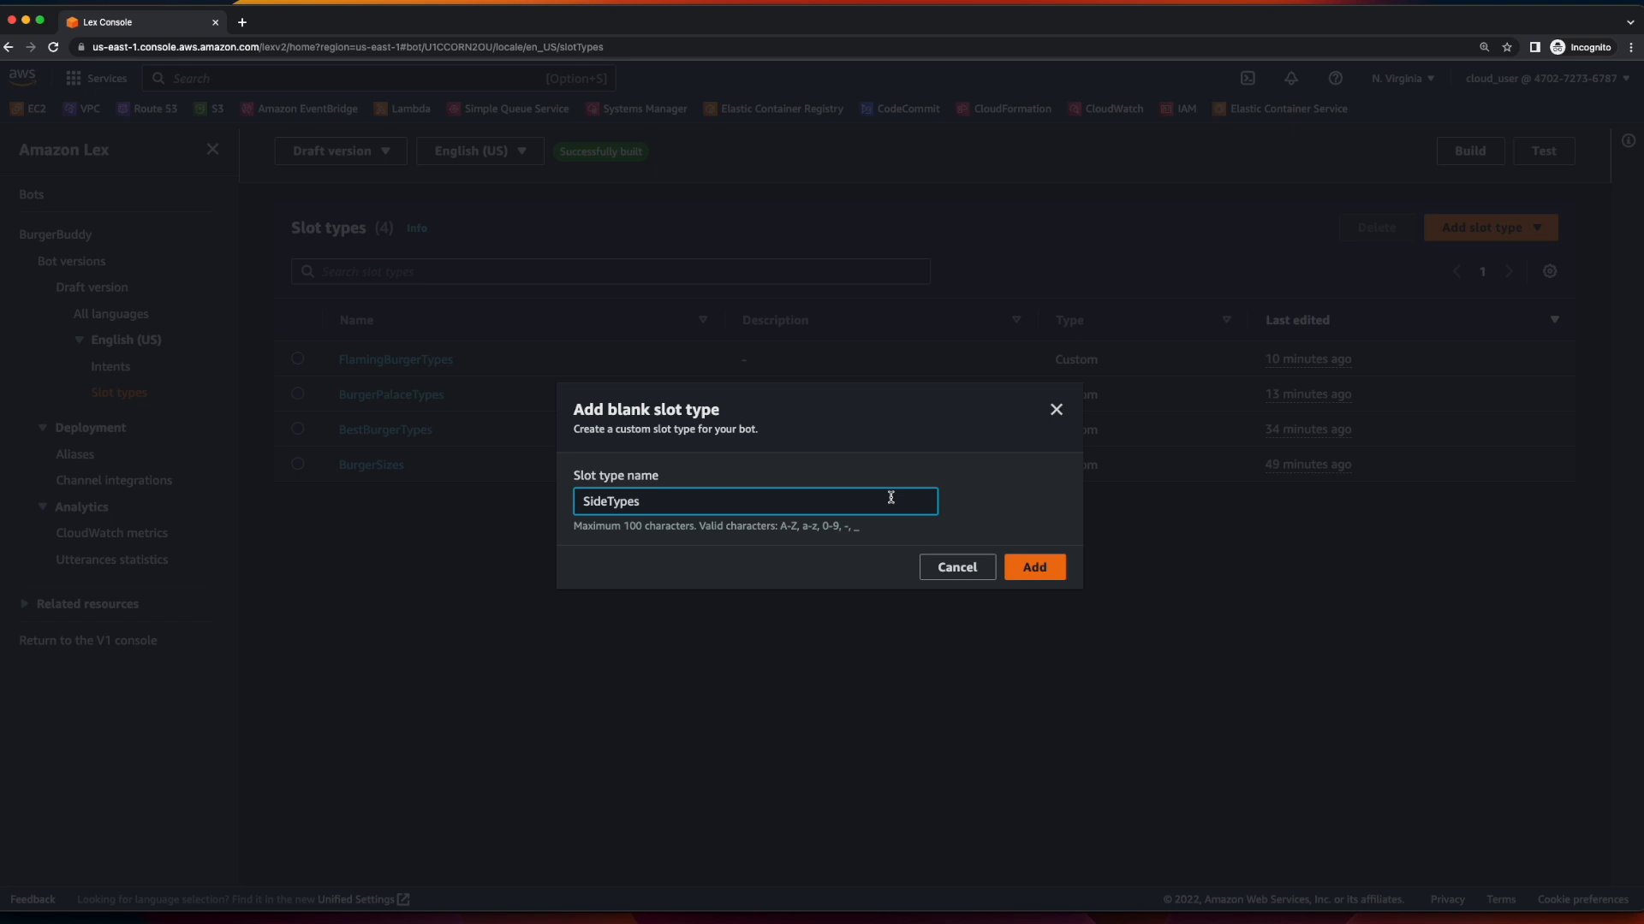
click(1033, 568)
Add the values Fries, Onion Rings and Tater Tots to the SideTypes slot type and save it.
click(686, 745)
text(Fries)
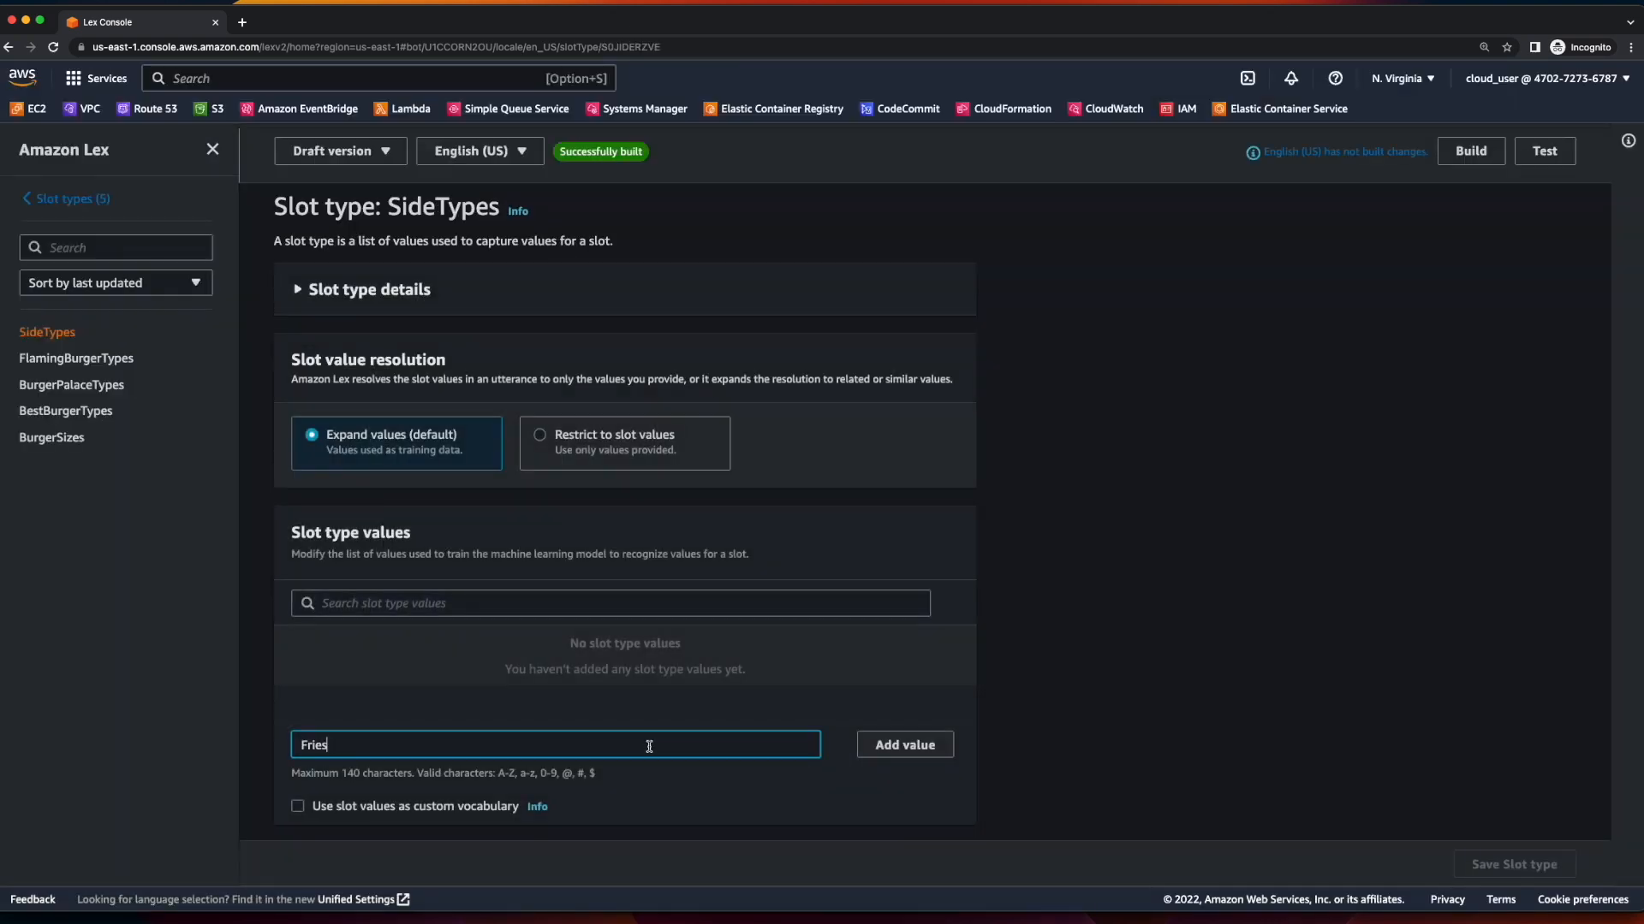
click(890, 747)
click(656, 742)
text(Onion Rings)
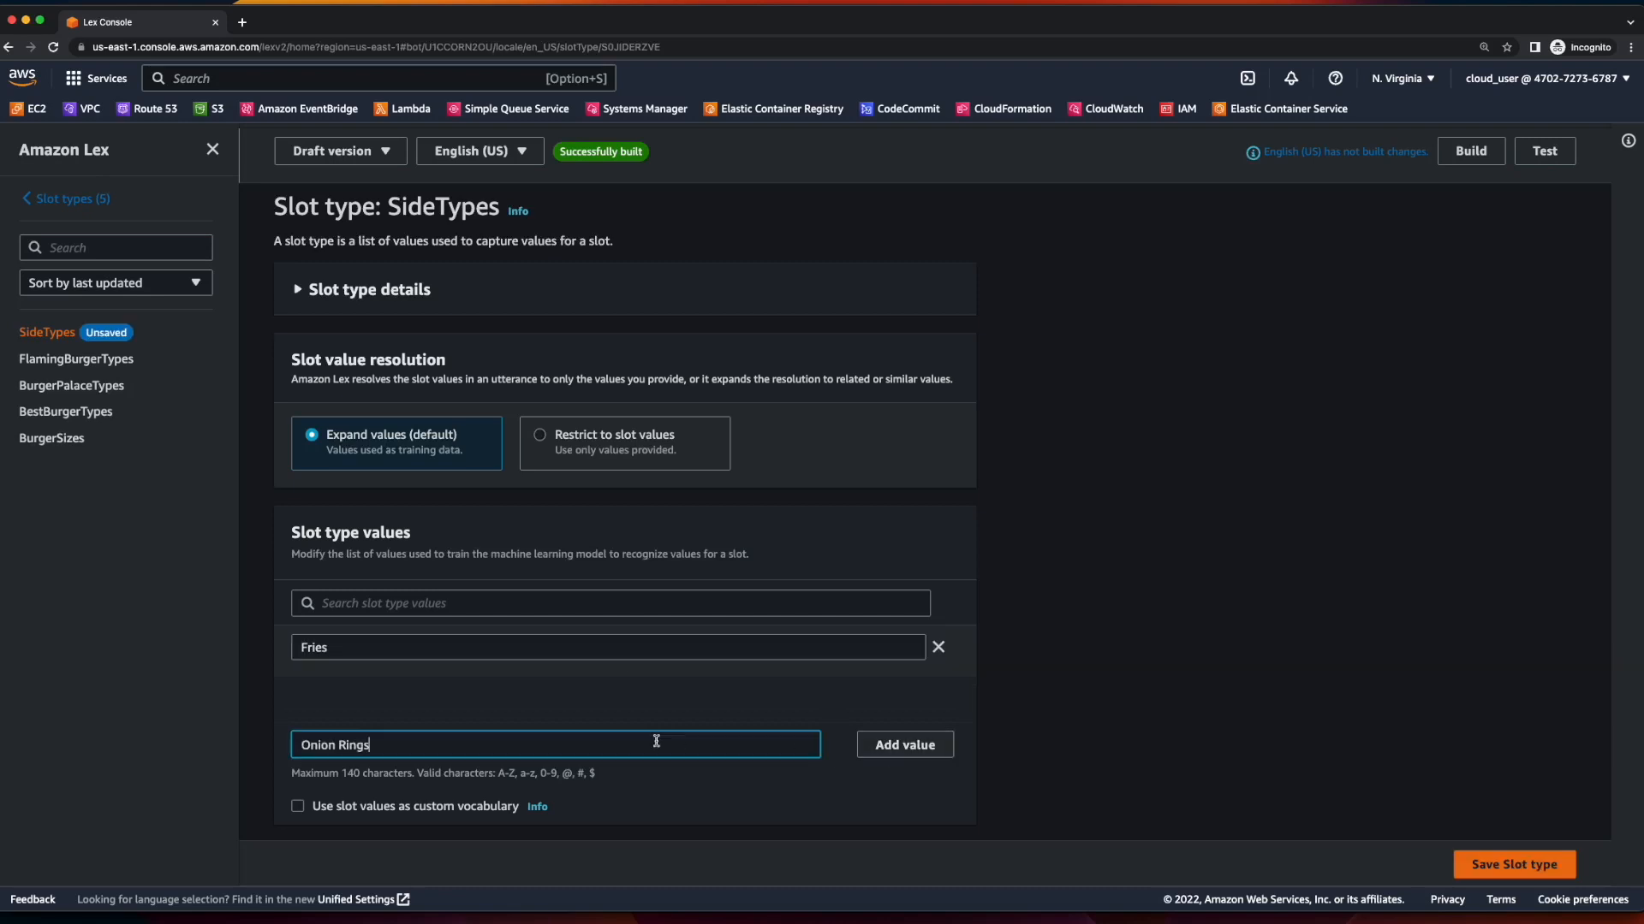
click(882, 745)
click(702, 741)
text(Tater Tots)
click(923, 751)
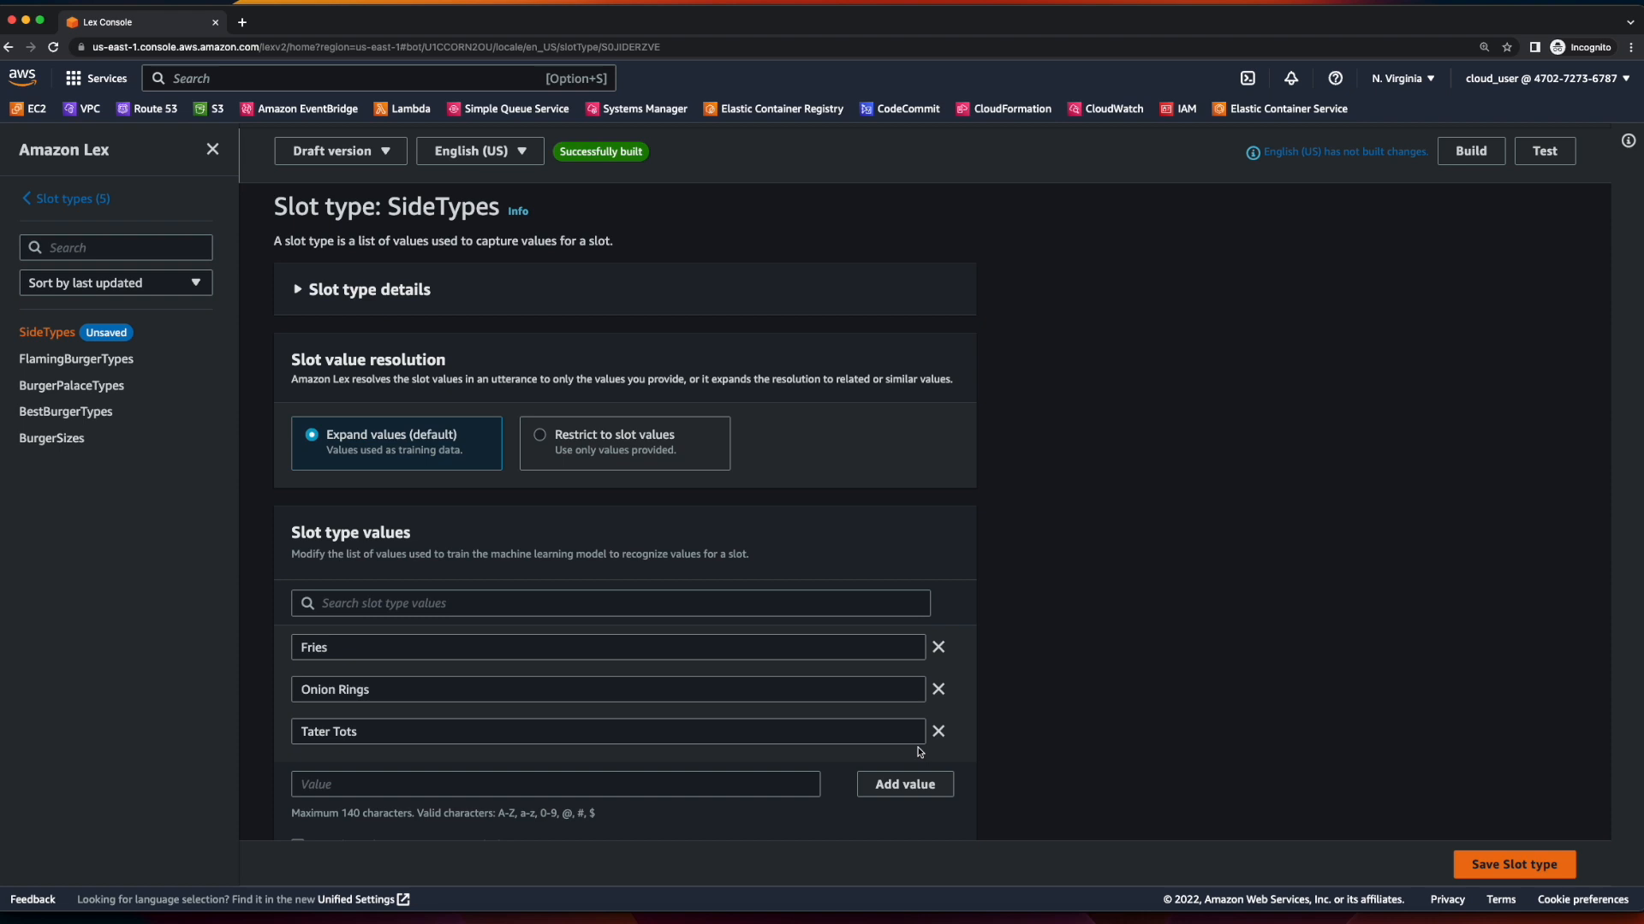
click(1515, 866)
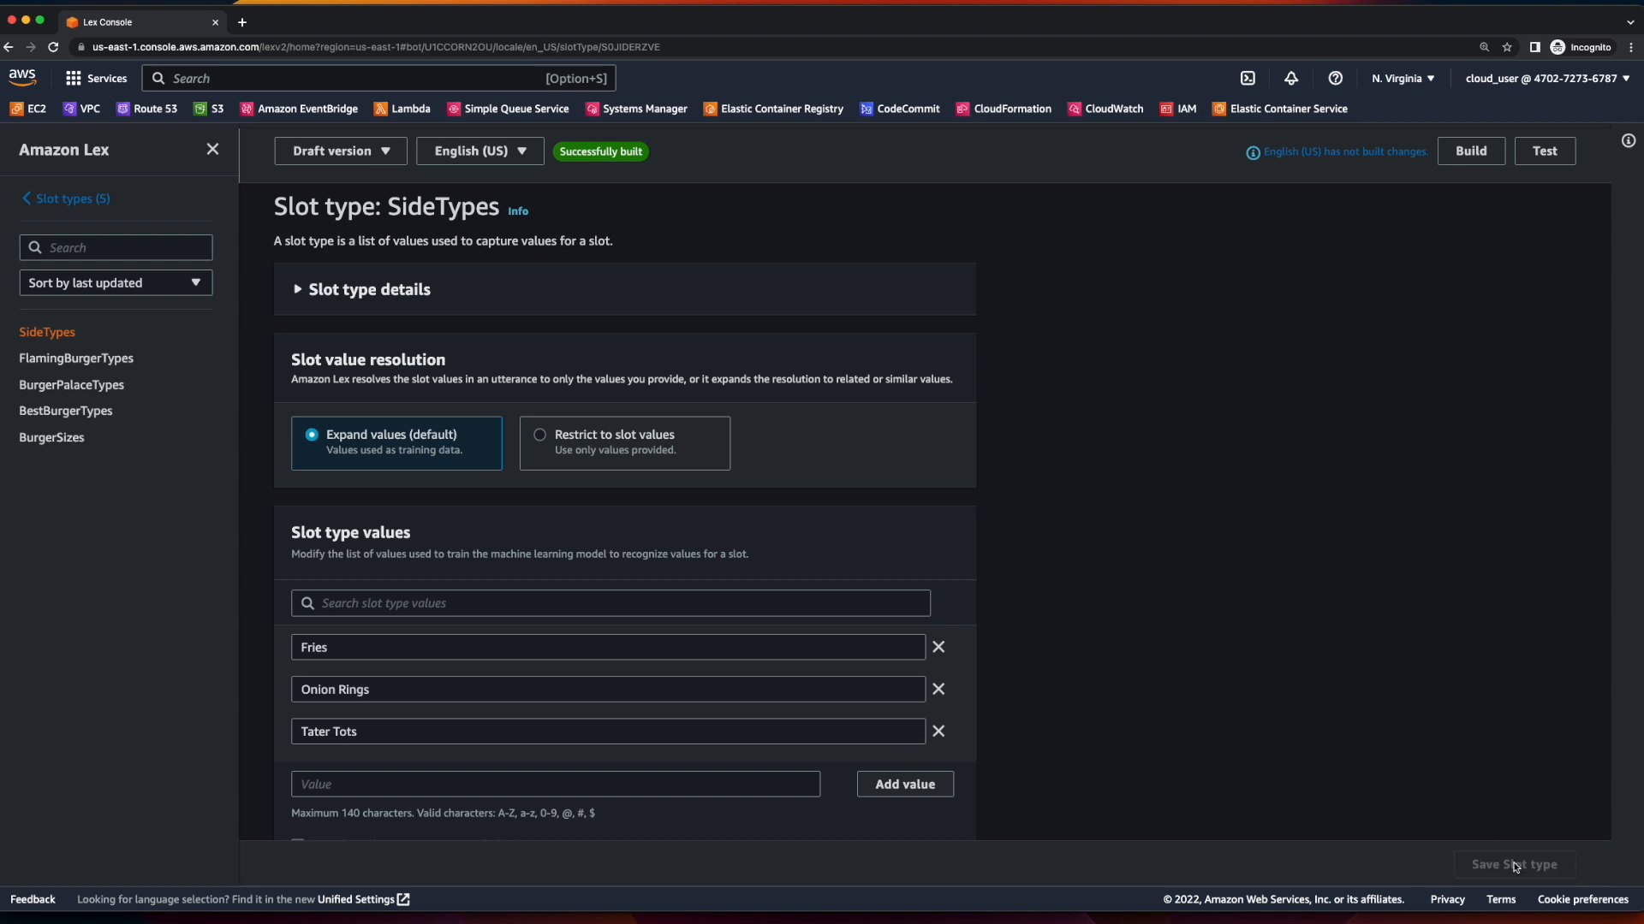
Return to the slot types list and add a blank custom slot type named DrinkTypes.
click(75, 200)
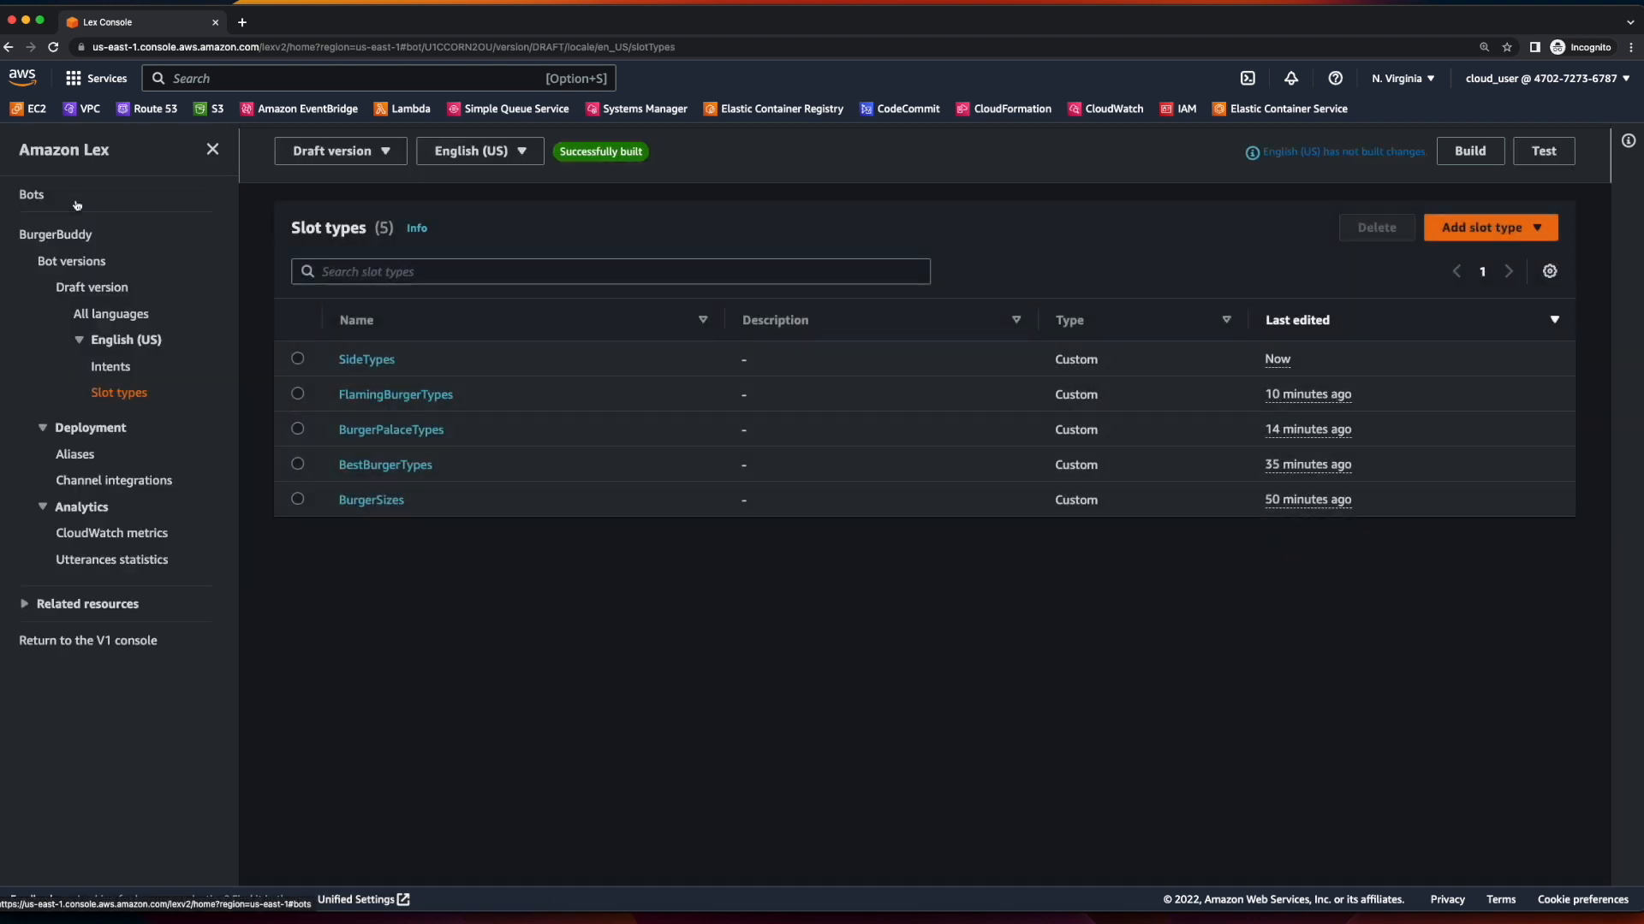
click(1466, 234)
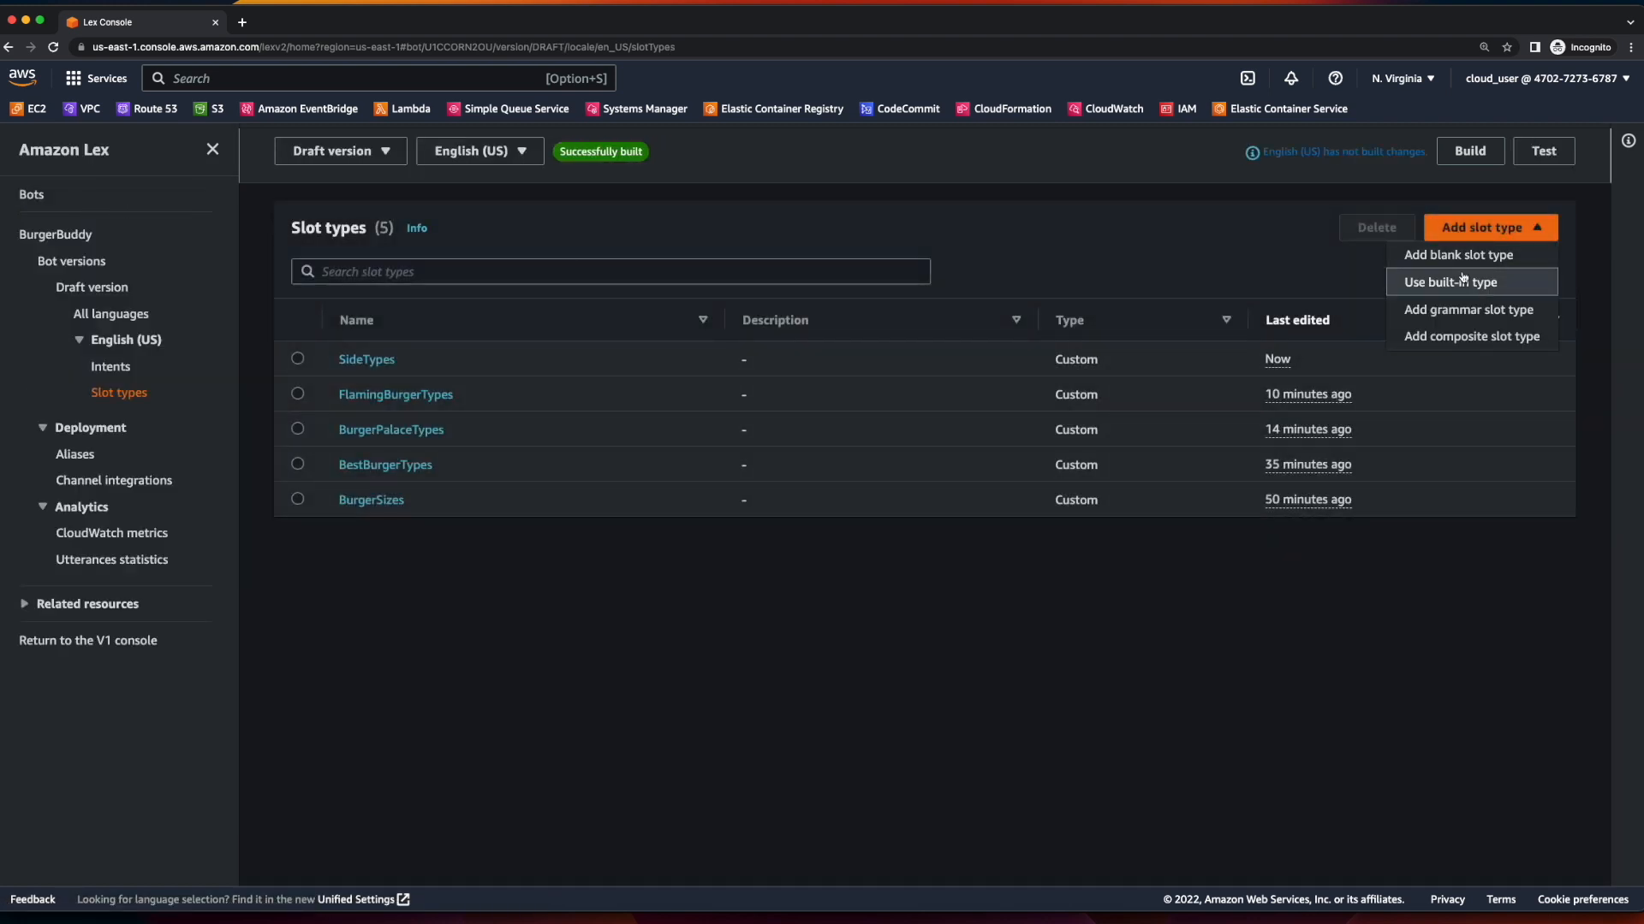
click(1458, 255)
text(DrinkTypes)
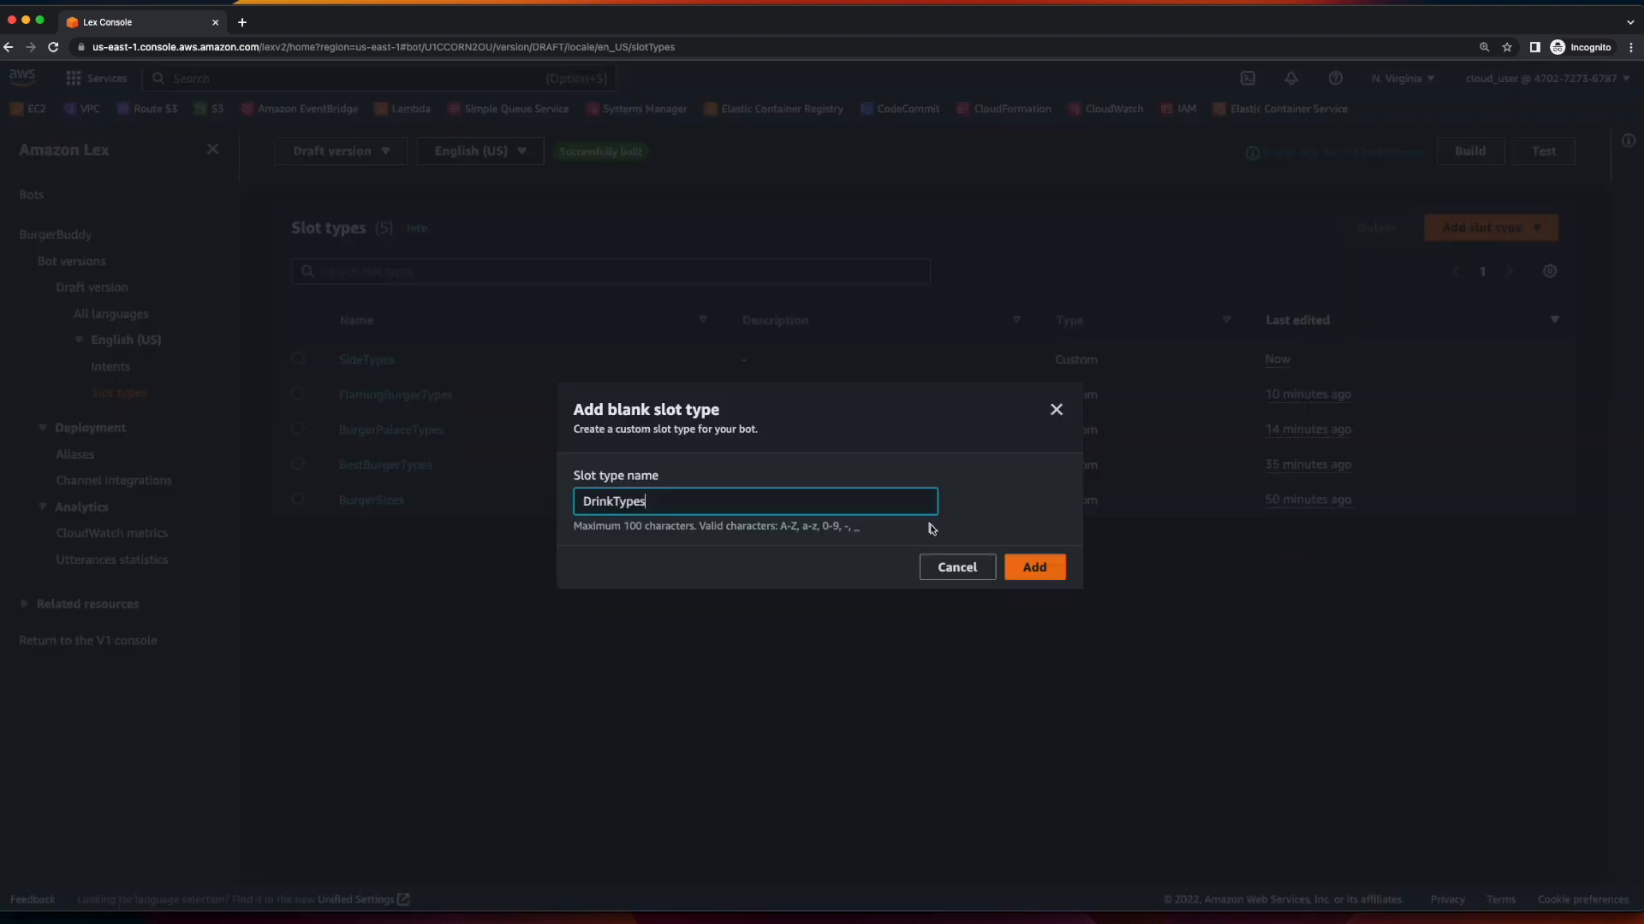
click(1018, 568)
Add the values Soda, Beer and Wine to the DrinkTypes slot type and save it.
click(748, 743)
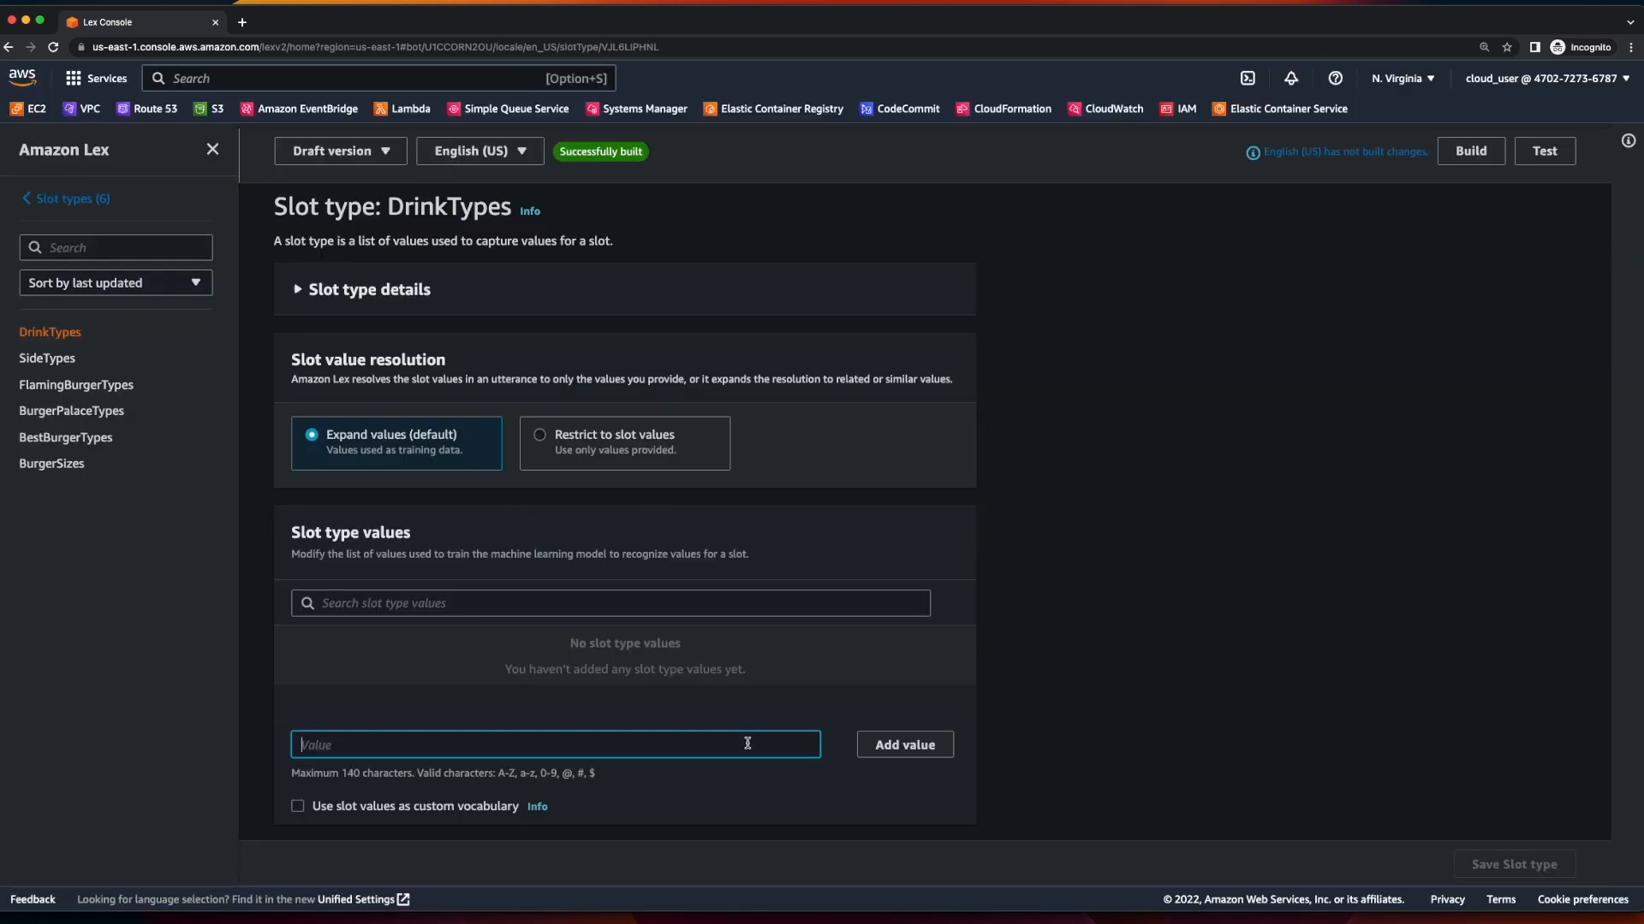
text(Soda)
click(904, 745)
click(707, 744)
text(Beer)
click(905, 745)
click(540, 742)
text(Wine)
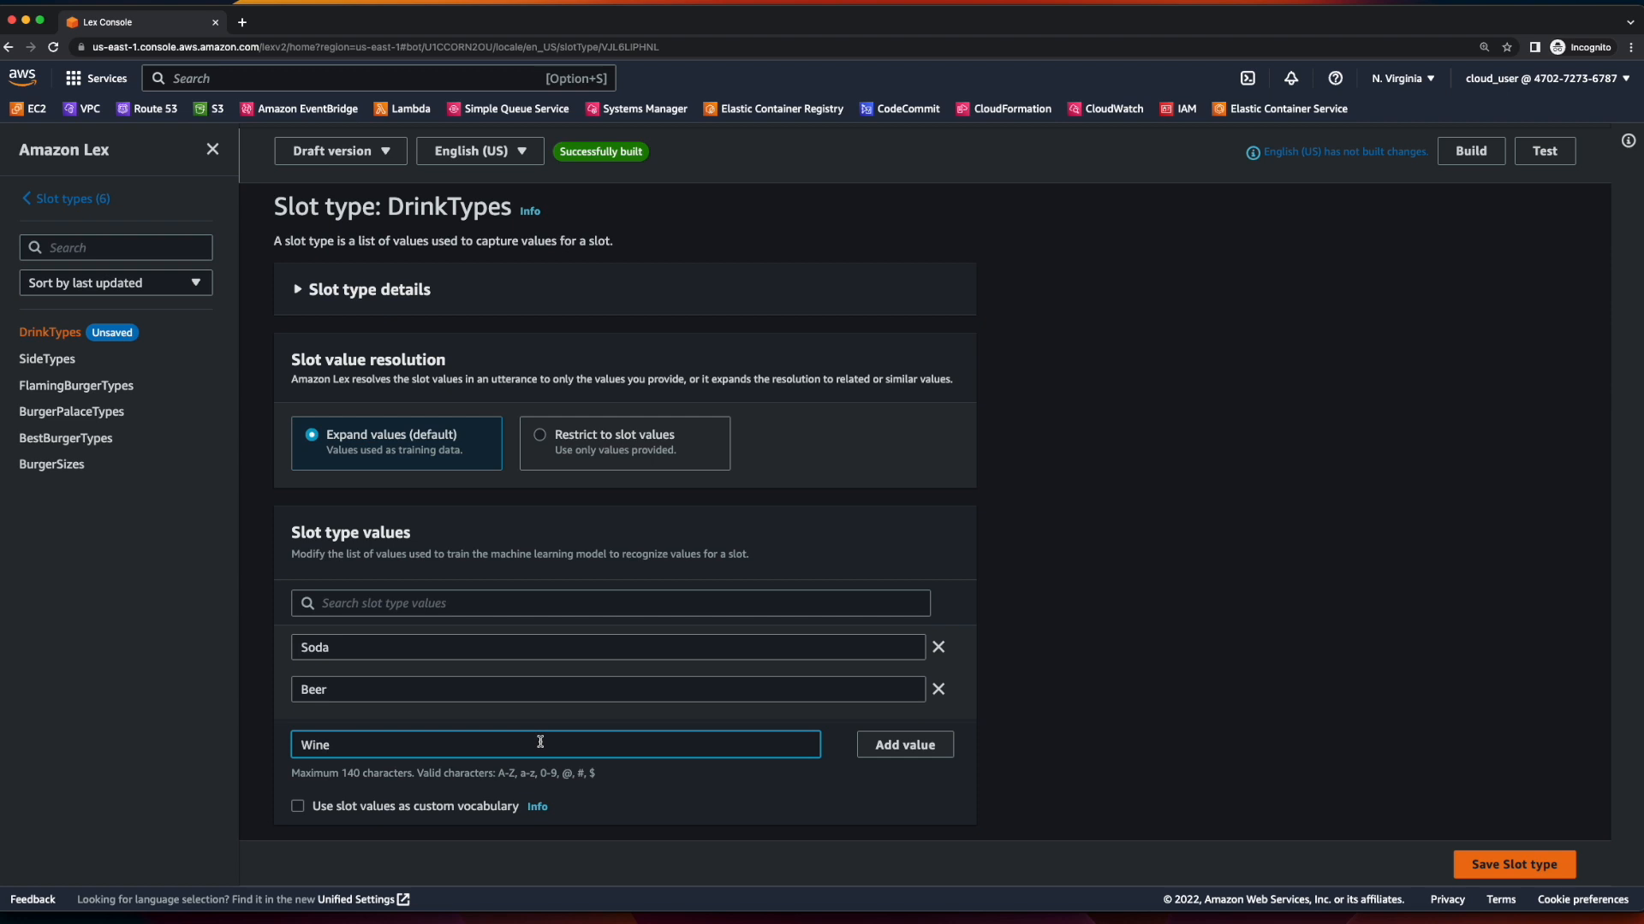
click(905, 744)
click(1475, 866)
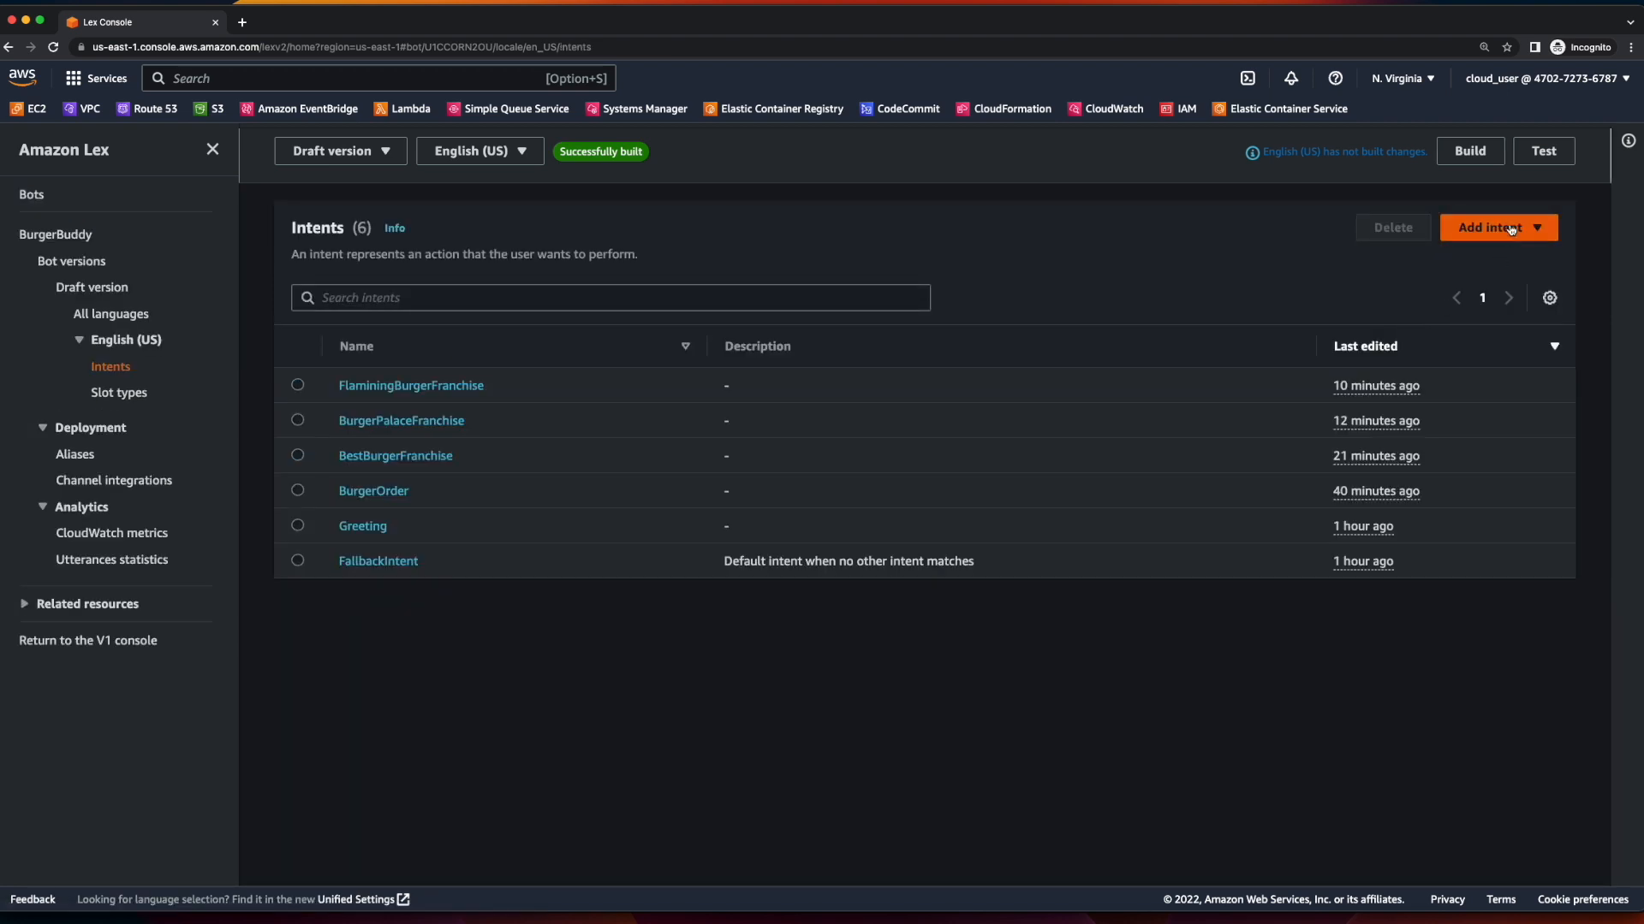
Add an empty intent named SideOrder to the bot.
click(1498, 227)
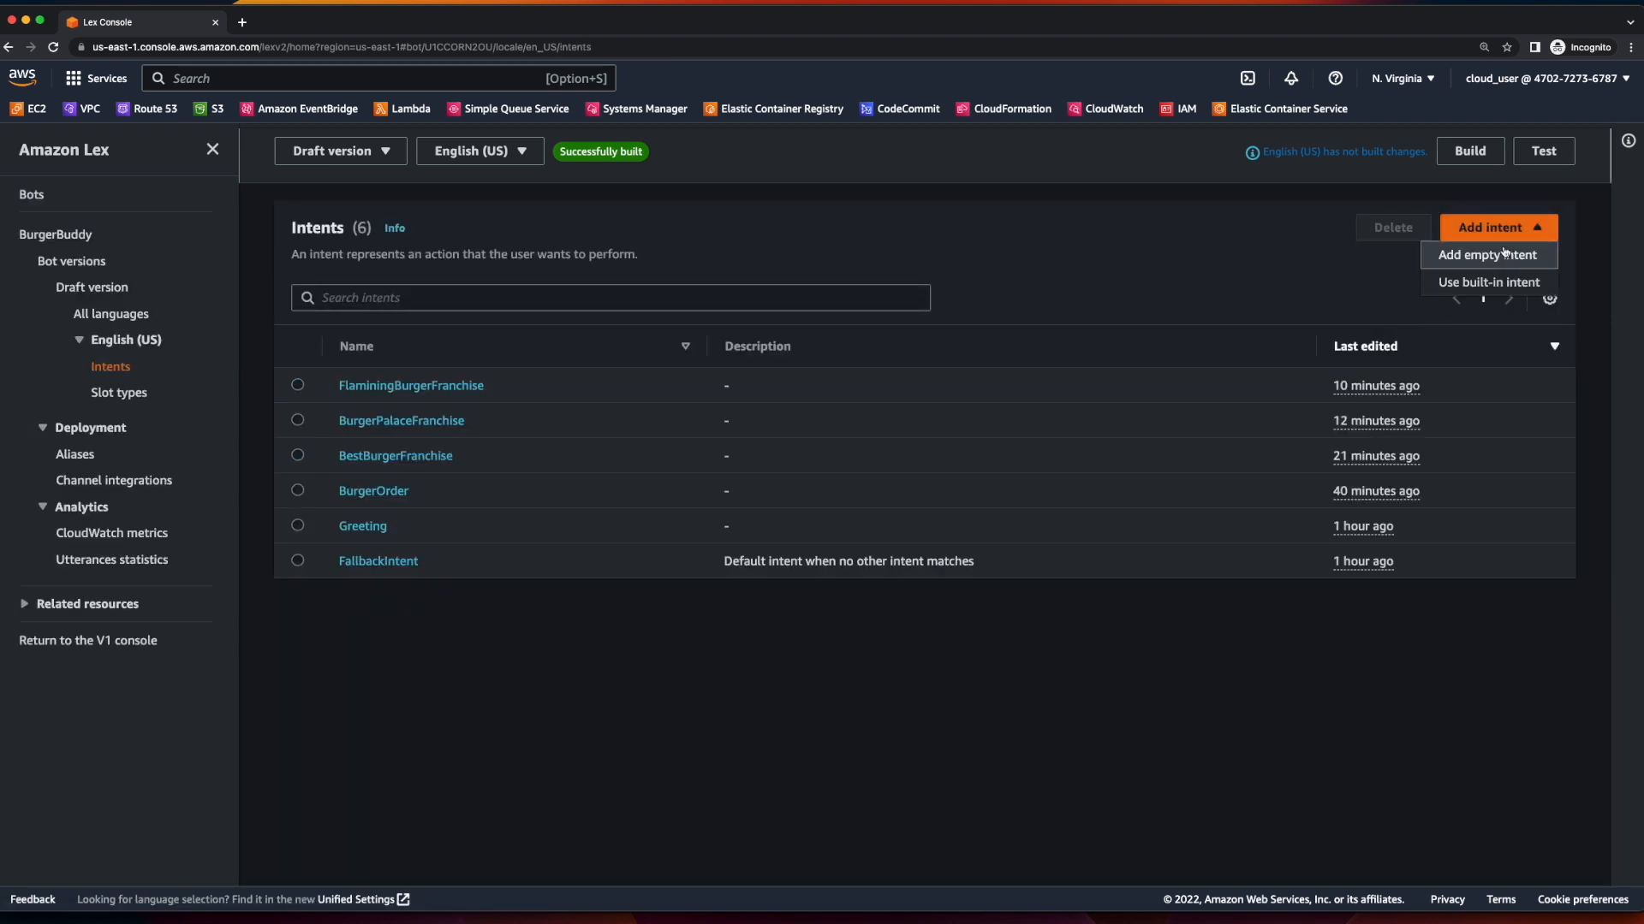
click(1487, 255)
text(SideOrder)
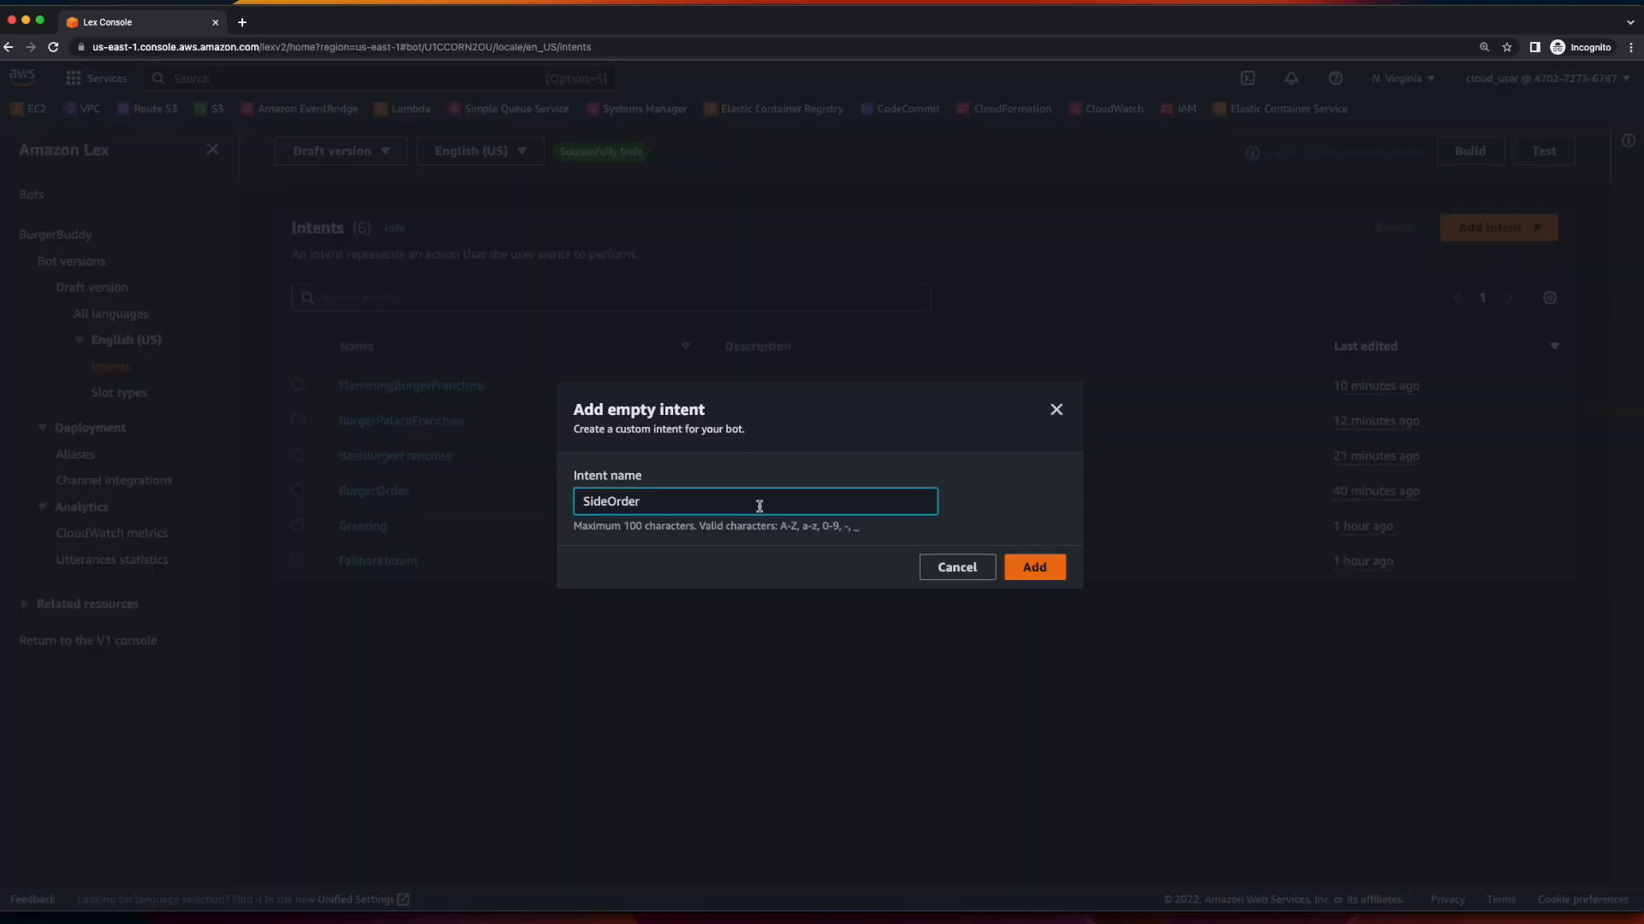
click(1039, 570)
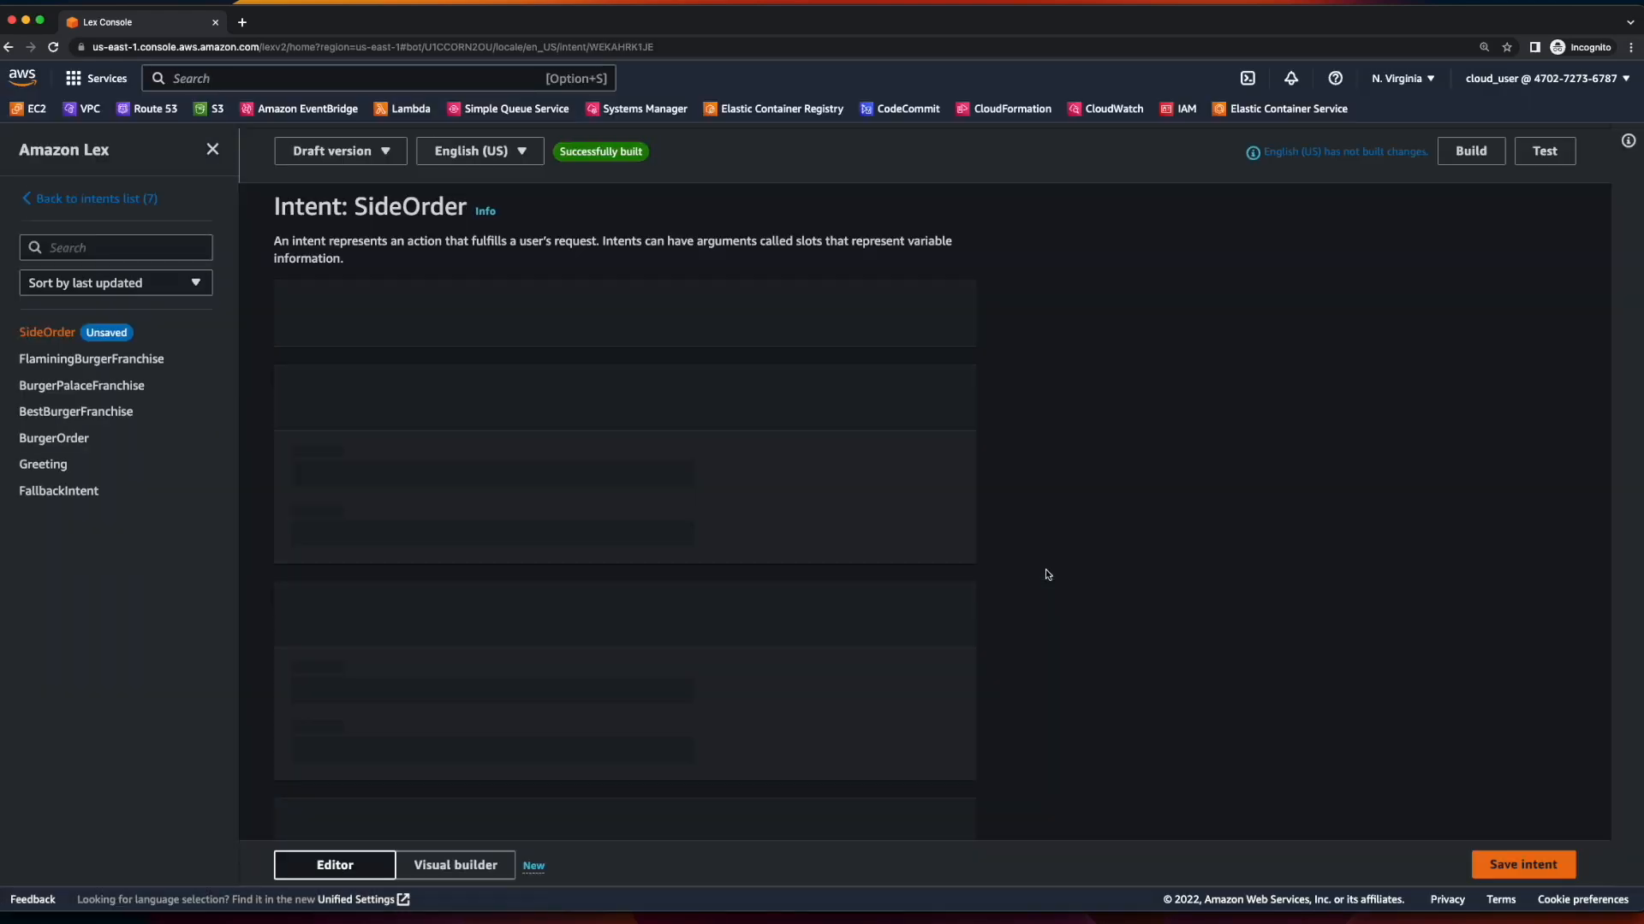
Add the sample utterances "I'd like to order a side", "Sides" and "Side Order" to the SideOrder intent.
scroll(685, 659, down, 8)
click(686, 659)
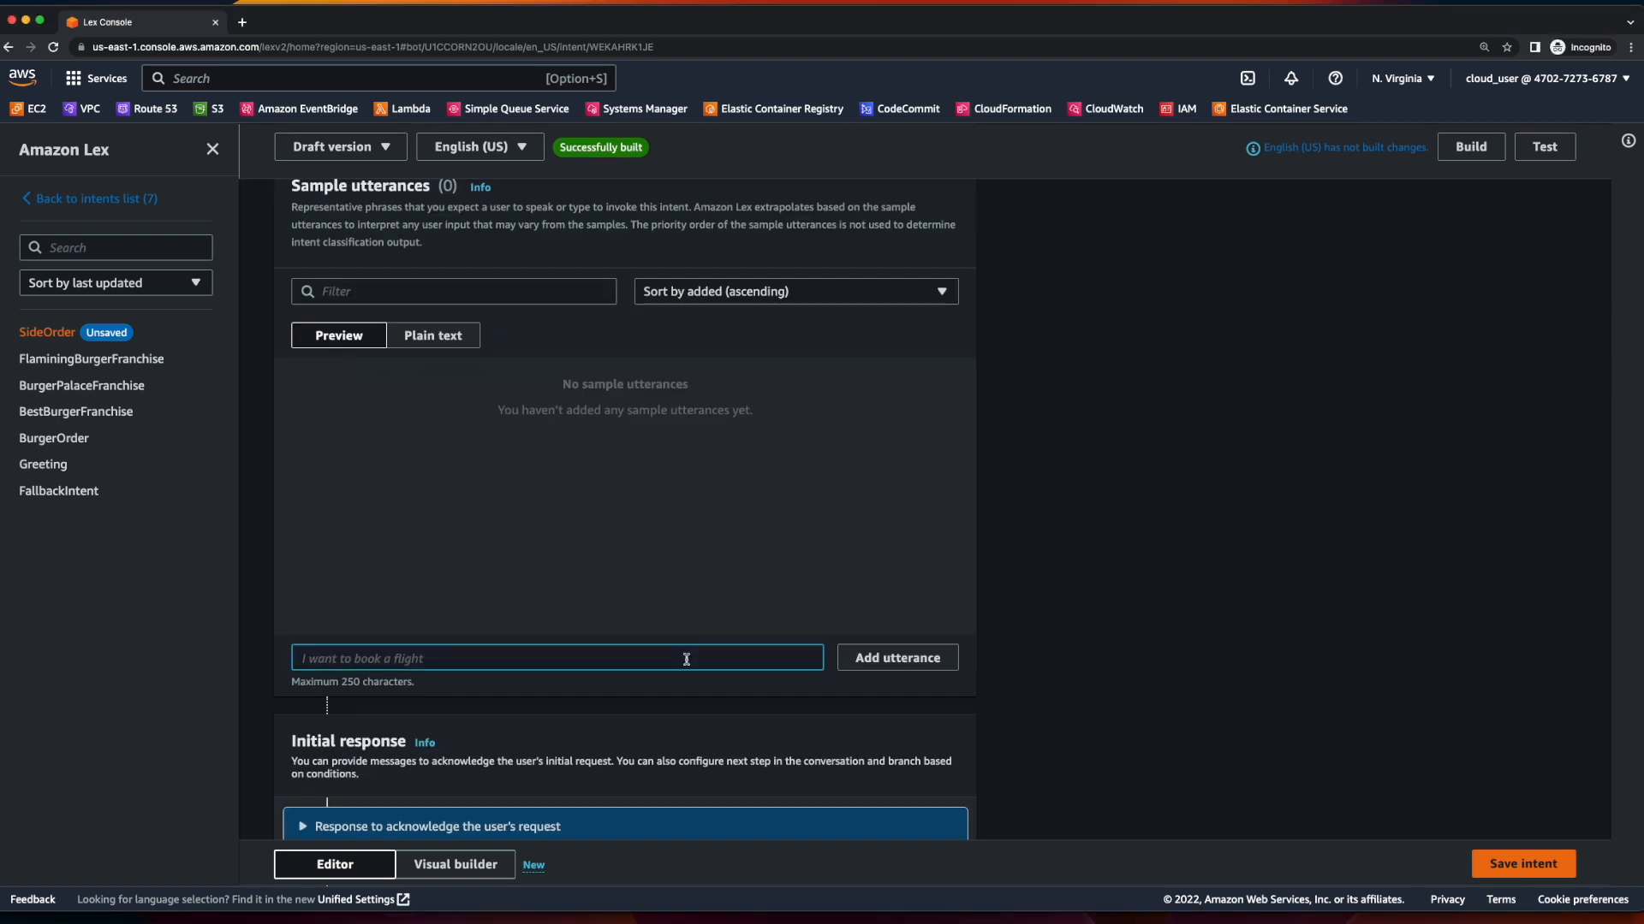
text(I'd like to order a side)
click(889, 663)
click(592, 658)
text(Sides)
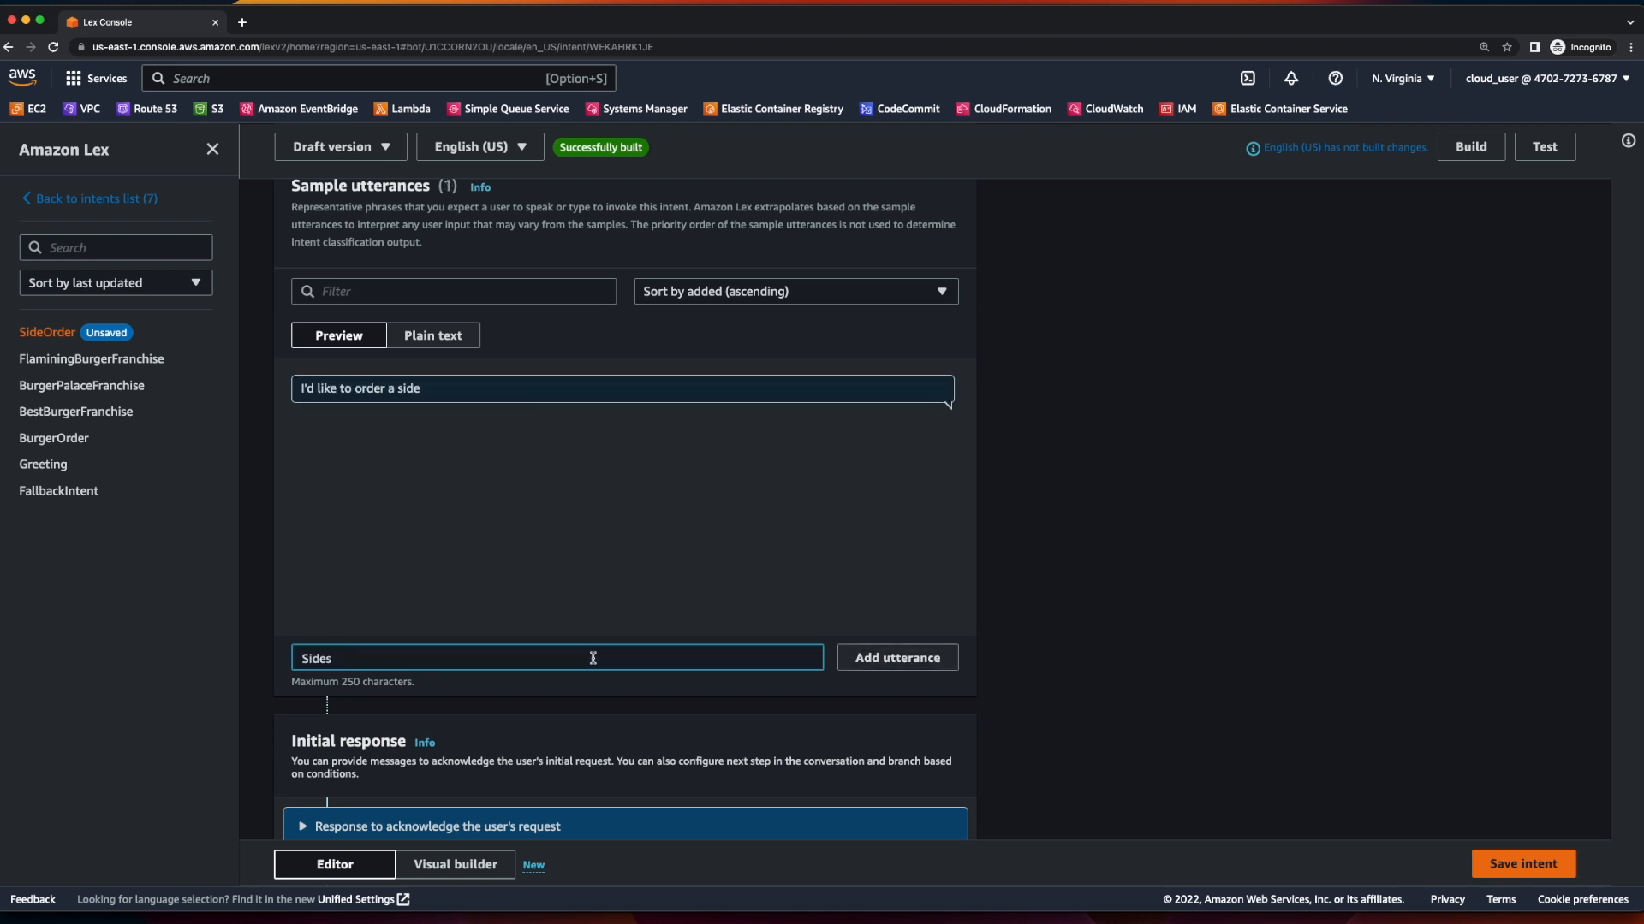
click(869, 664)
click(555, 653)
text(Side Order)
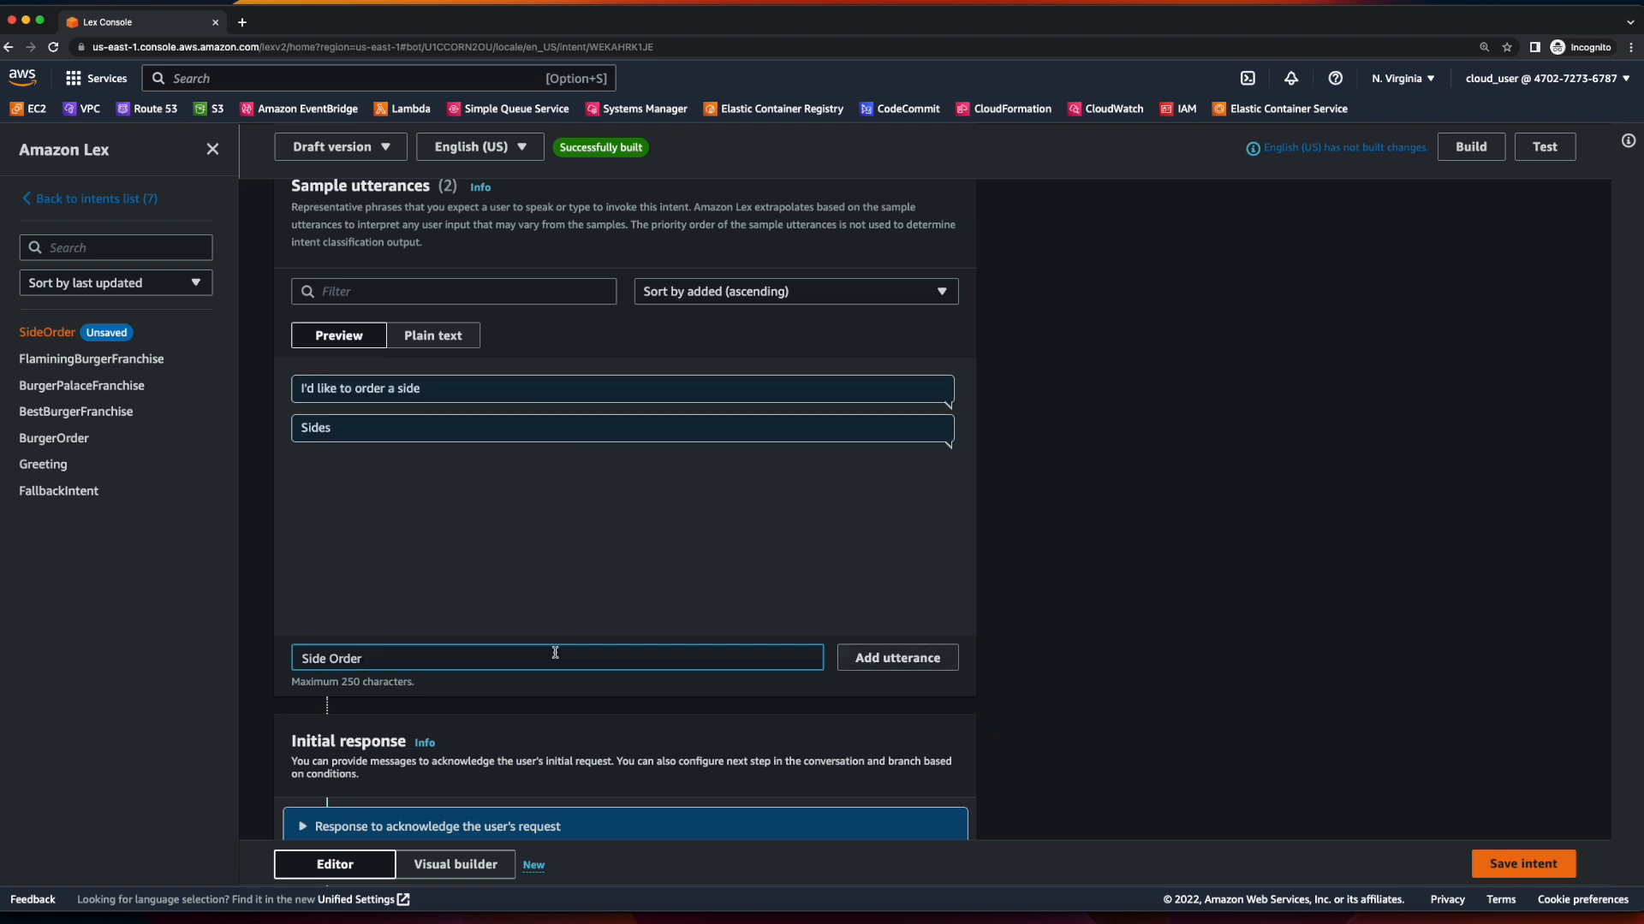
click(859, 657)
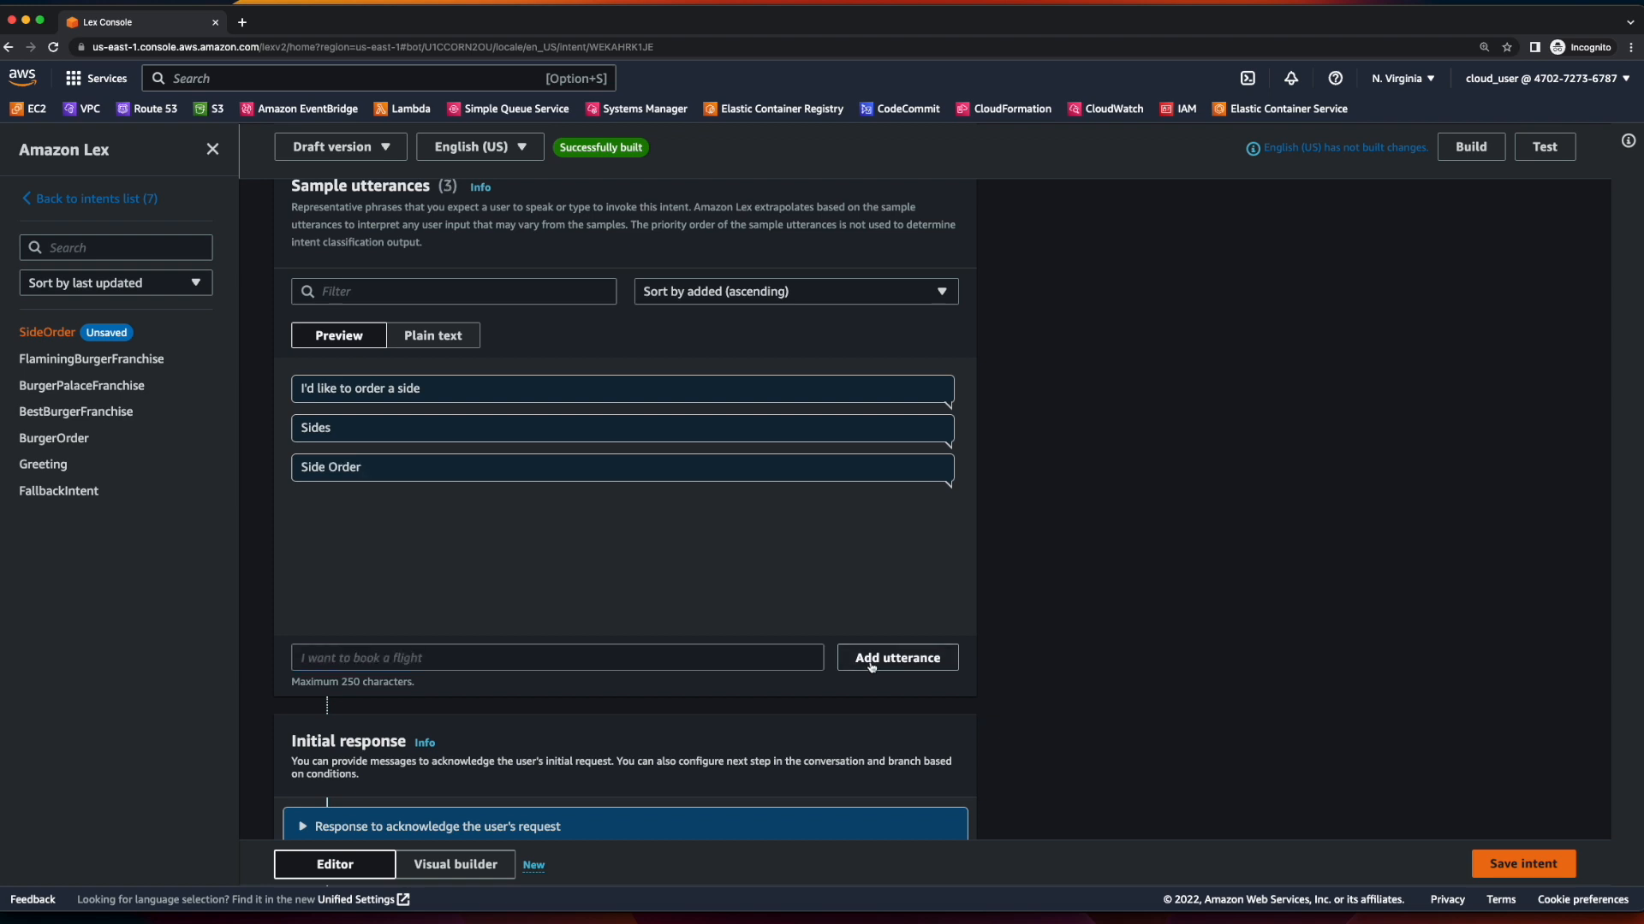
Set the SideOrder intent's initial response message to "Okay, you'd like to order a side.".
scroll(599, 513, down, 5)
click(437, 388)
click(518, 523)
text(Okay, you'd like to order a side.)
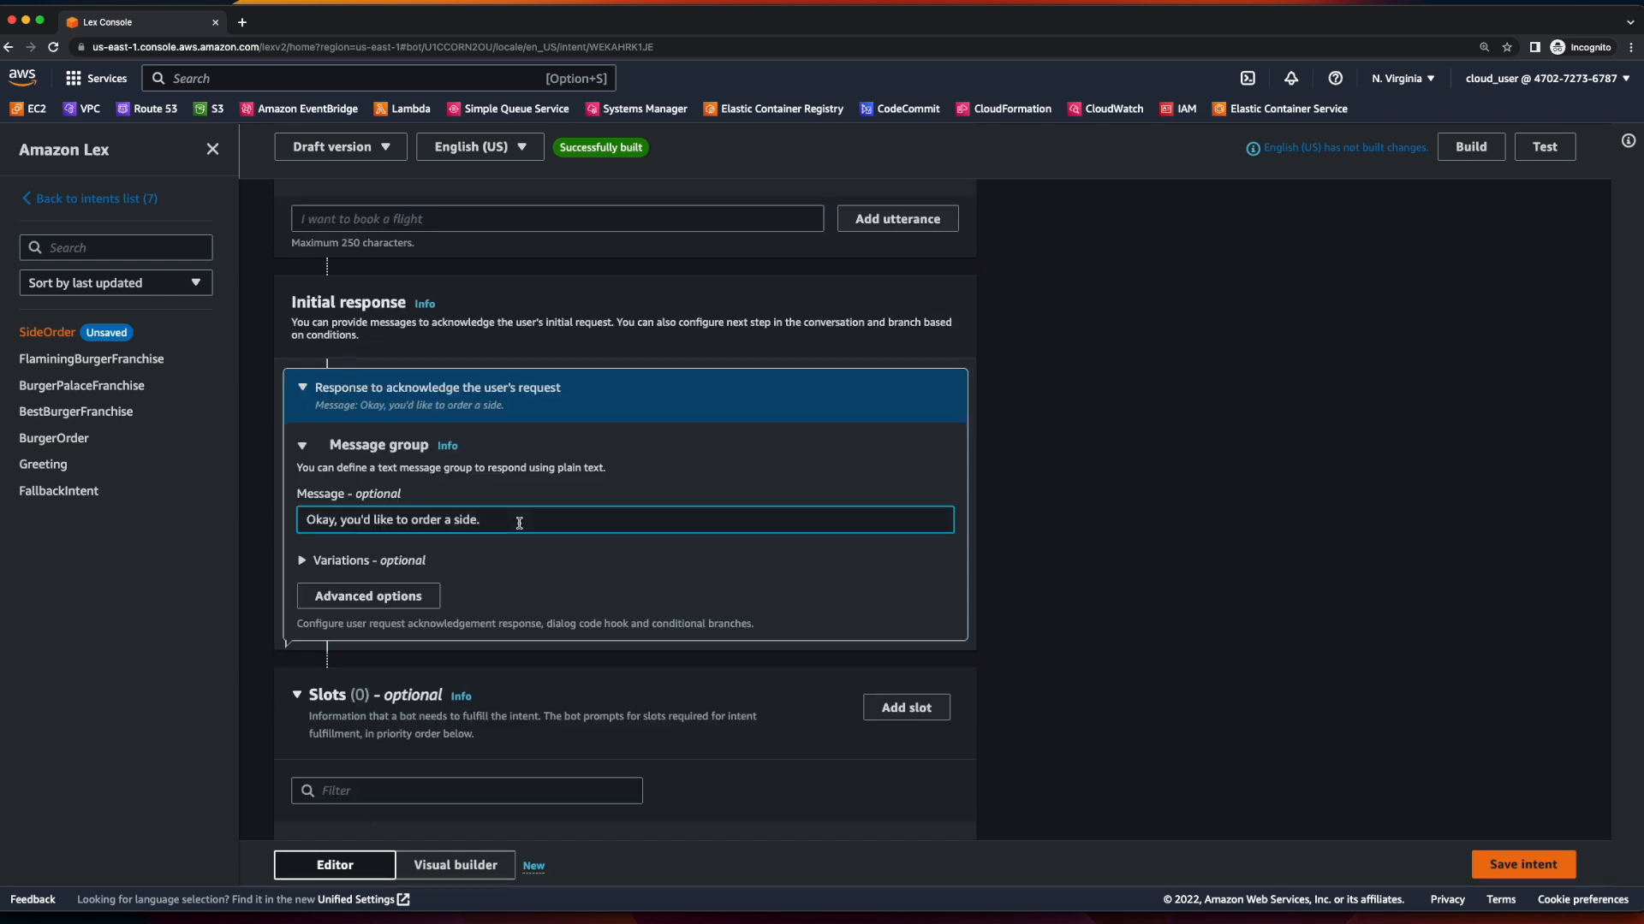
Add a required SideType slot of type SideTypes with the prompt "Which Side would you like (Fries, Onion Rings, or Tater Tots)?".
scroll(519, 523, down, 5)
click(625, 414)
click(946, 500)
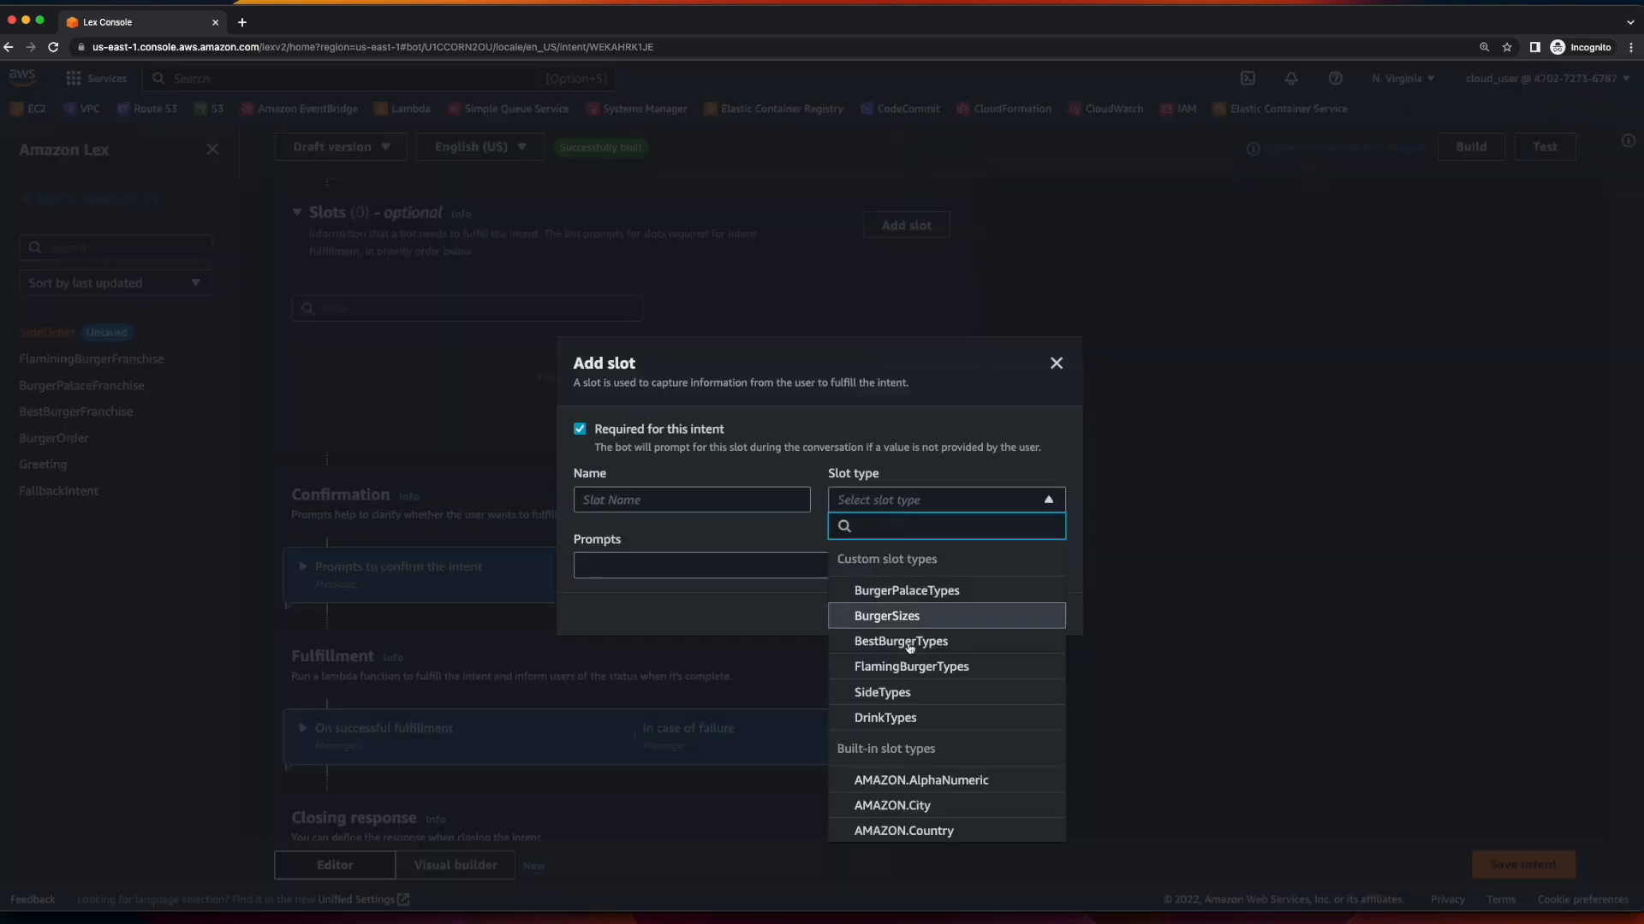
click(940, 697)
click(693, 499)
text(SideType)
click(837, 565)
text(Which Side would you like (Fries, Onion Rings, or Tater Tots)?)
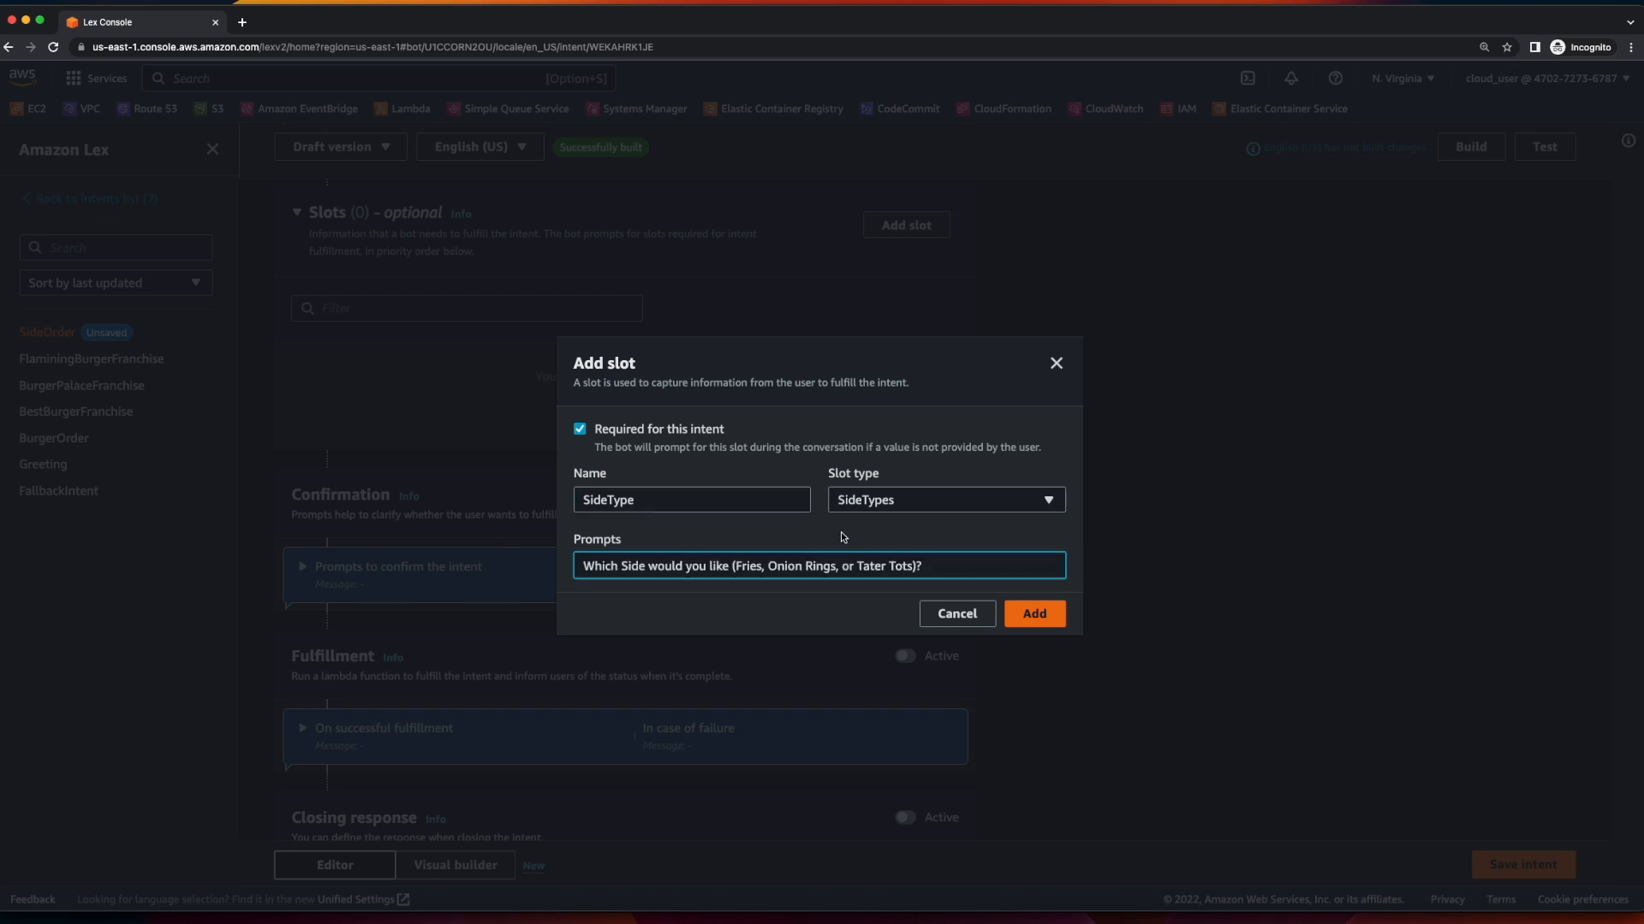
click(1033, 614)
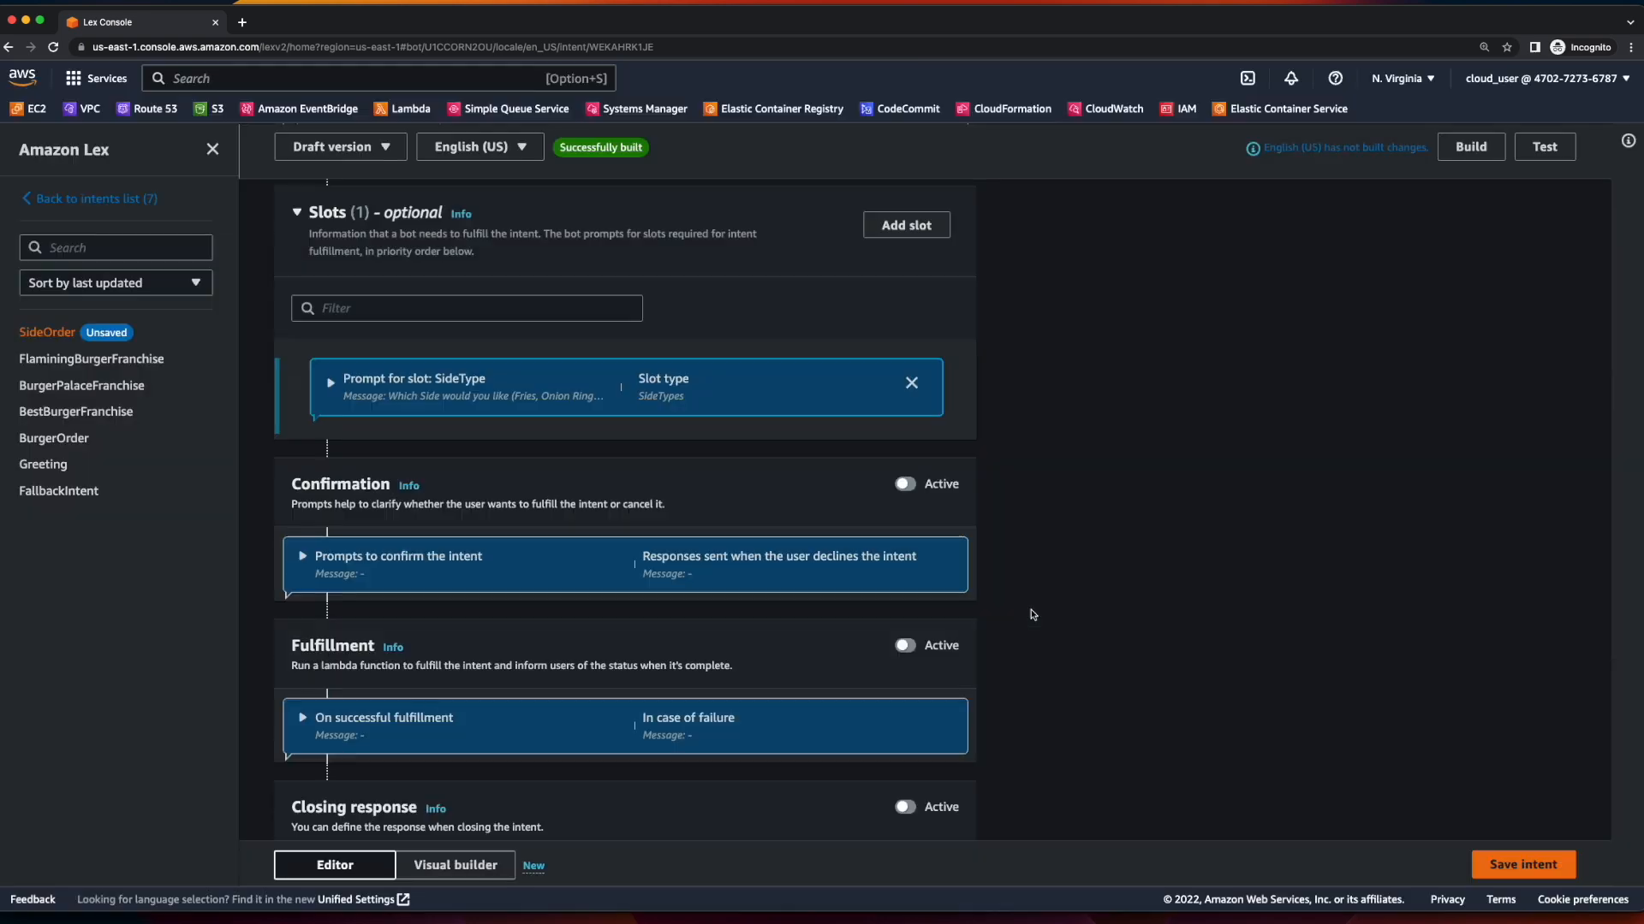
Set the confirmation prompt to "Nice! Would you like me to order your side of {SideType}?" and the decline response to "Bummer! Stay hungry, my friend.".
click(302, 556)
scroll(303, 557, down, 2)
click(584, 477)
text(Nice! Would you like me to order your side of {SideType}?)
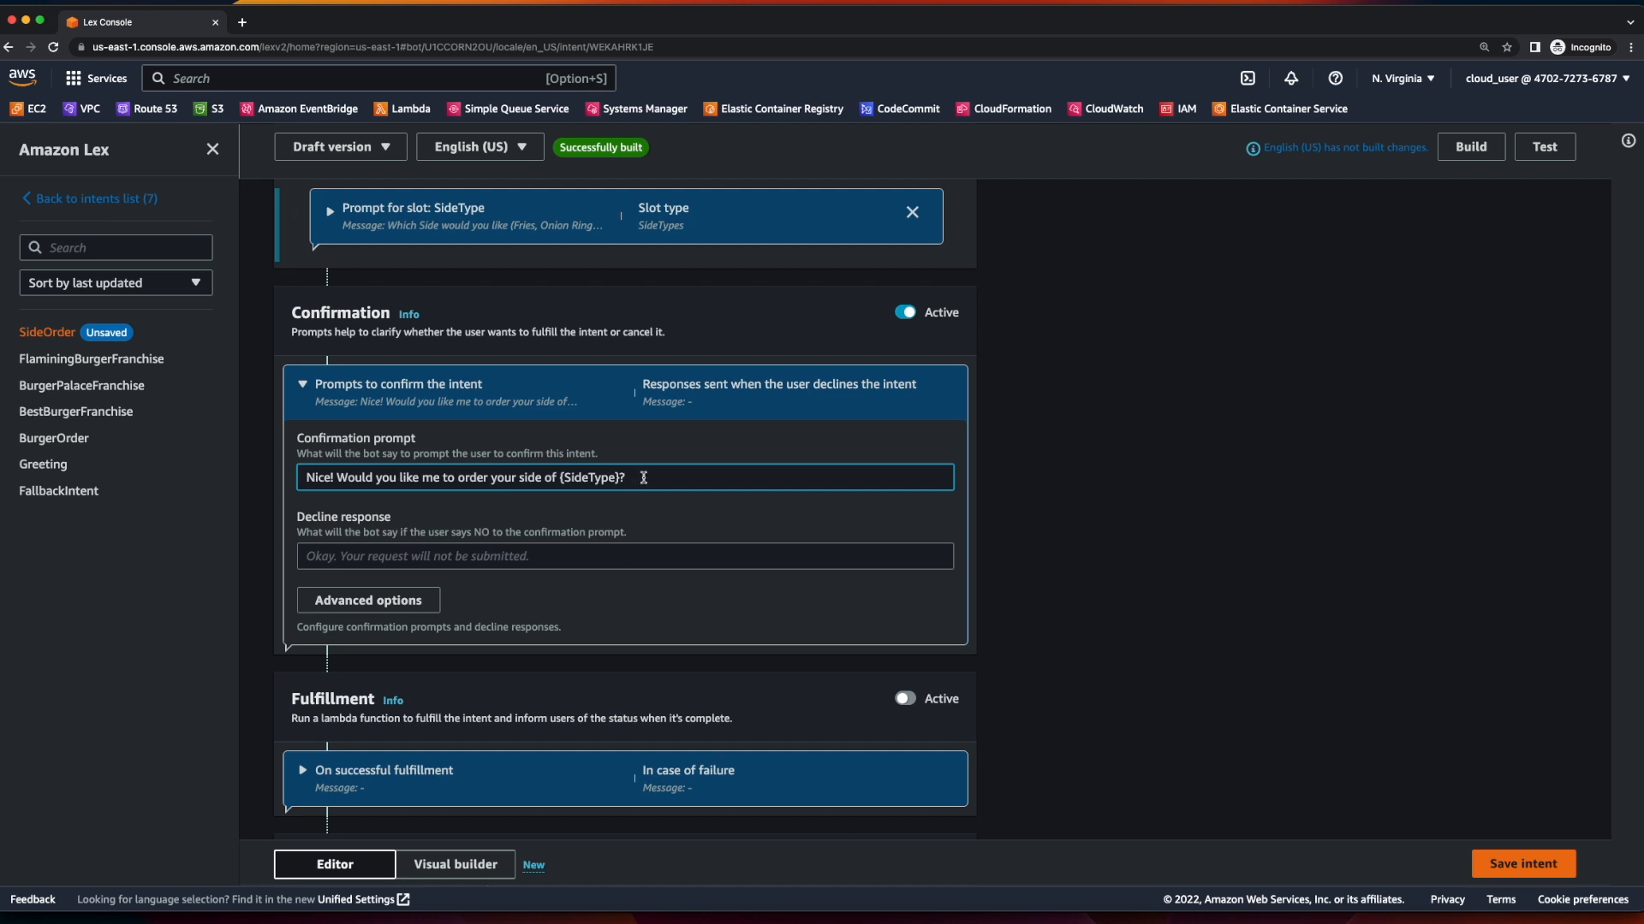
click(598, 557)
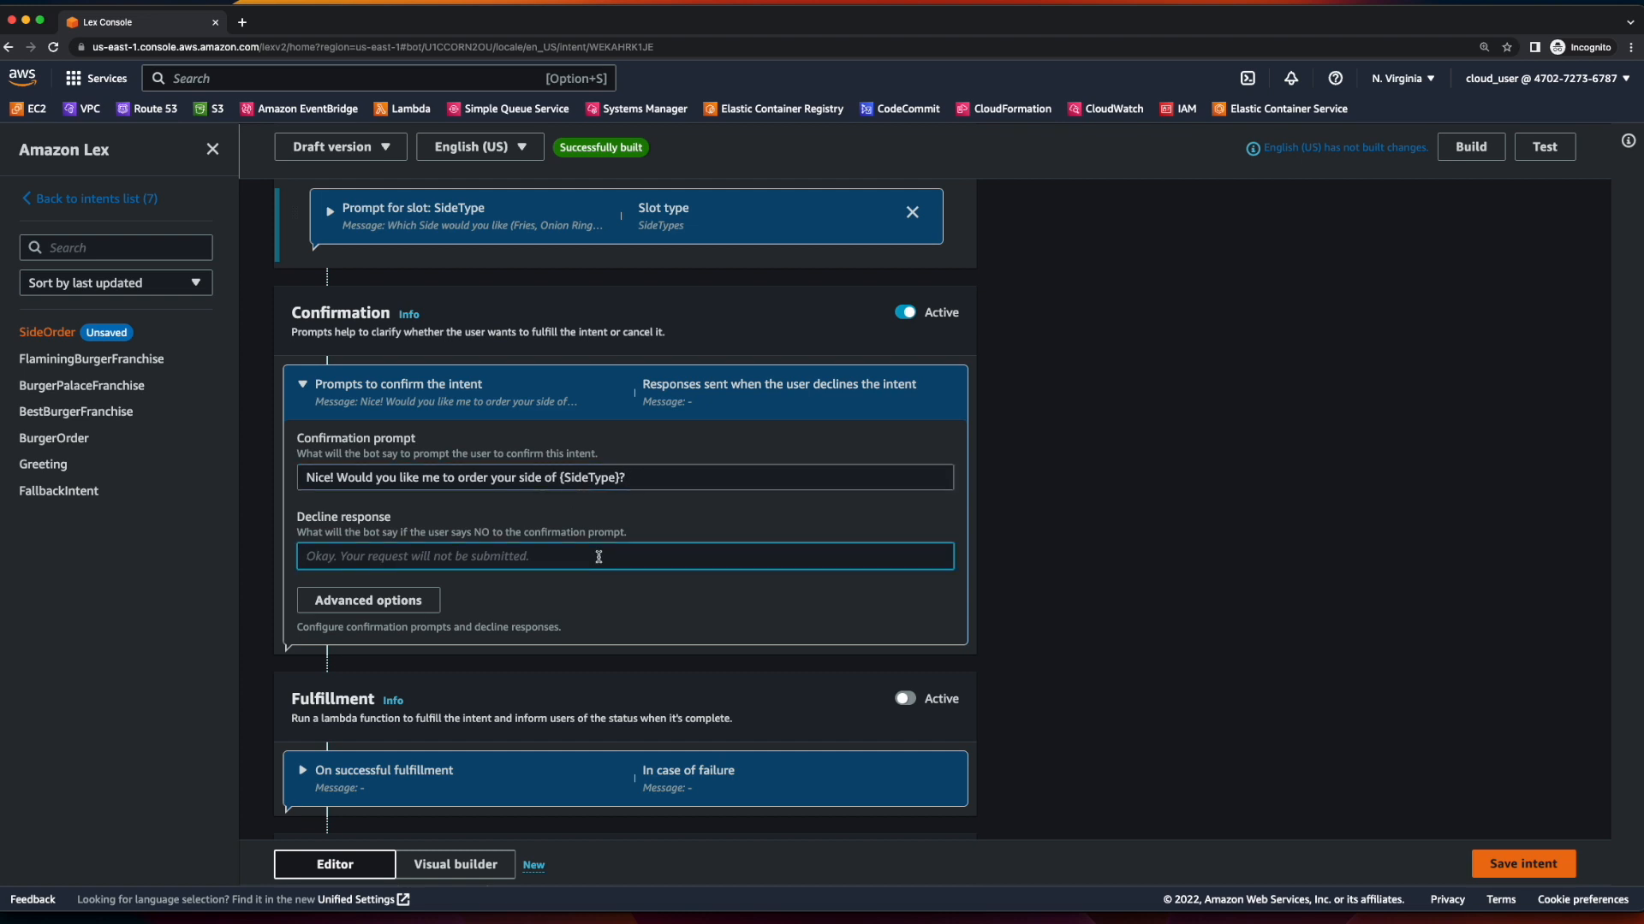
text(Bummer! Stay hungry, my friend.)
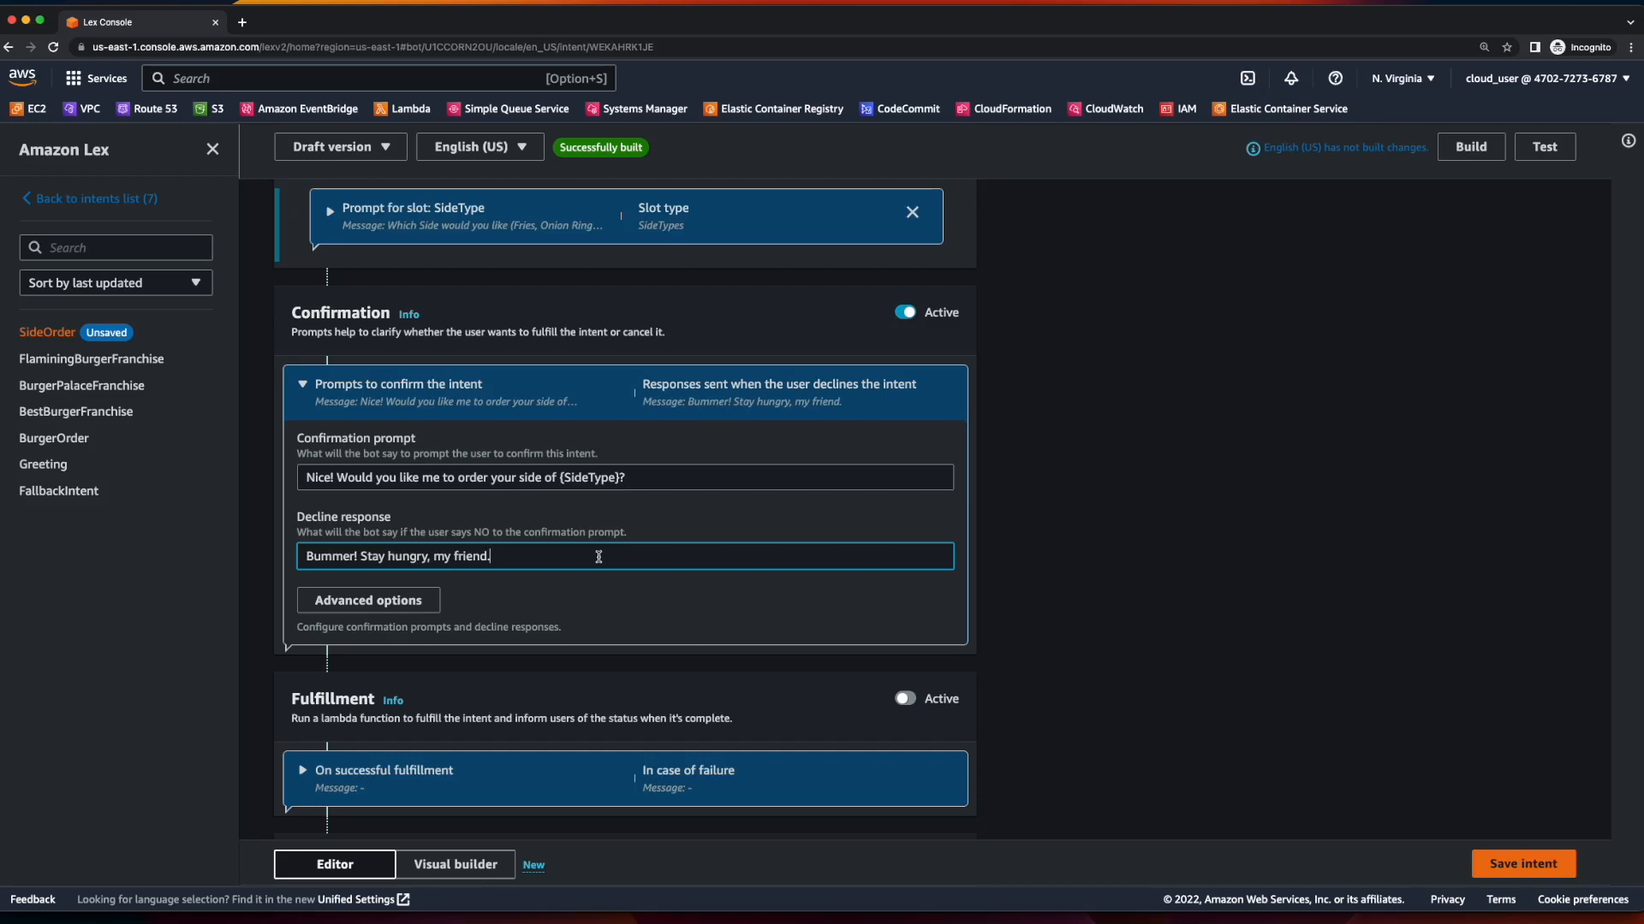
Set the successful fulfillment response to "Okay, your order is on its way. Would you like to order another side, a burger, or a drink?".
scroll(599, 556, down, 5)
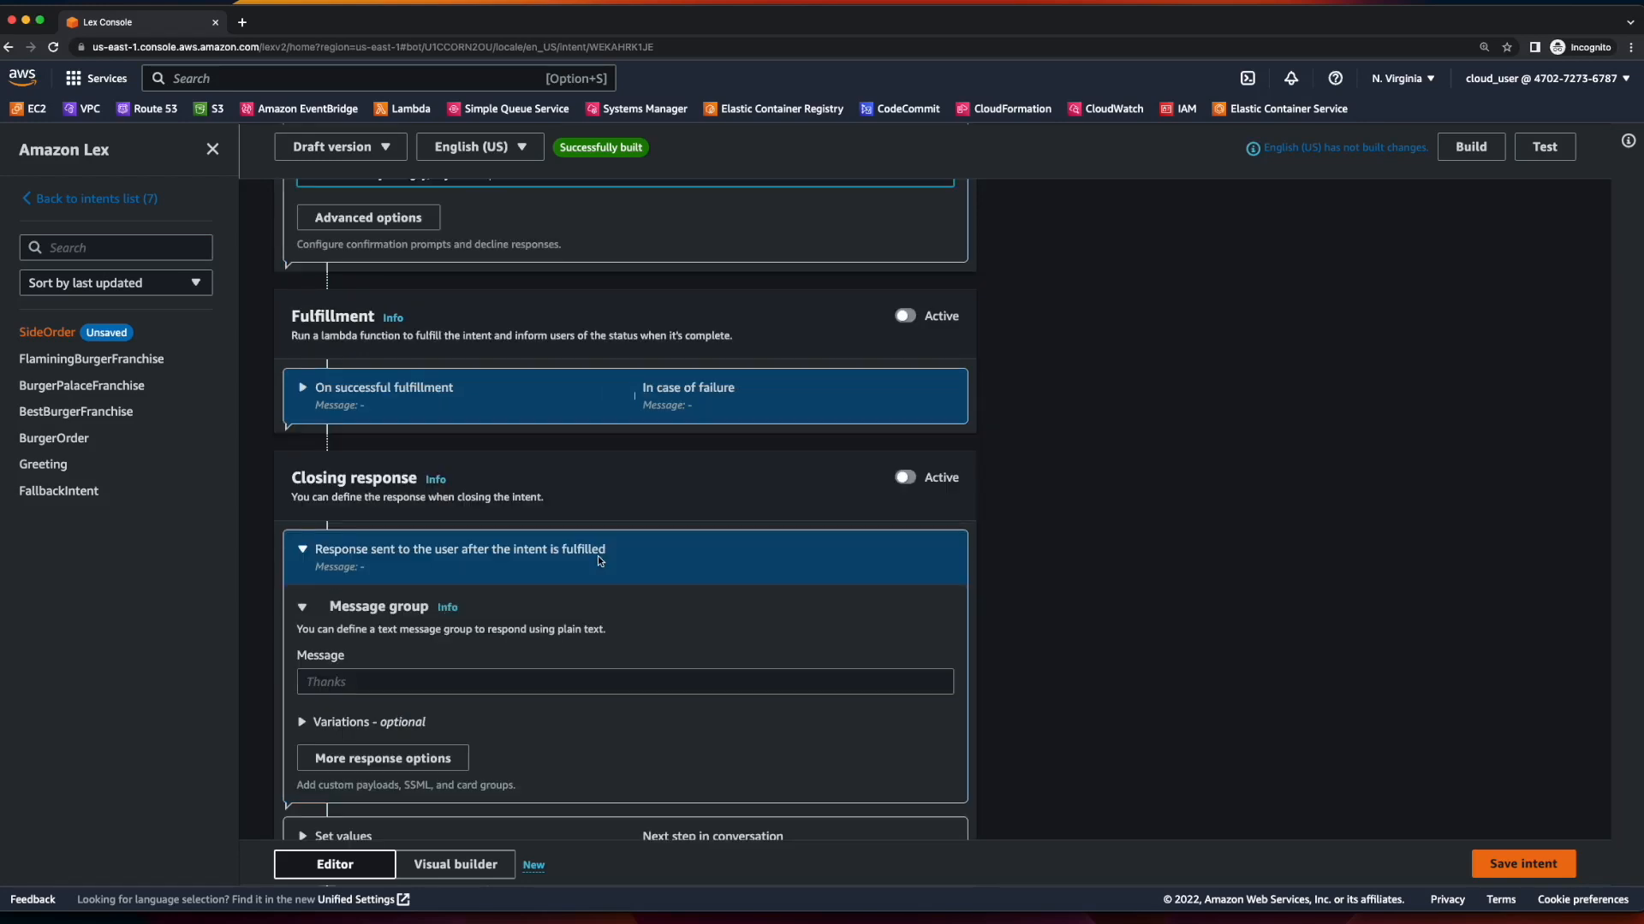
click(462, 402)
click(788, 477)
text(Okay, your order is on its way. Would you like to order another side, a burger, or a drink?)
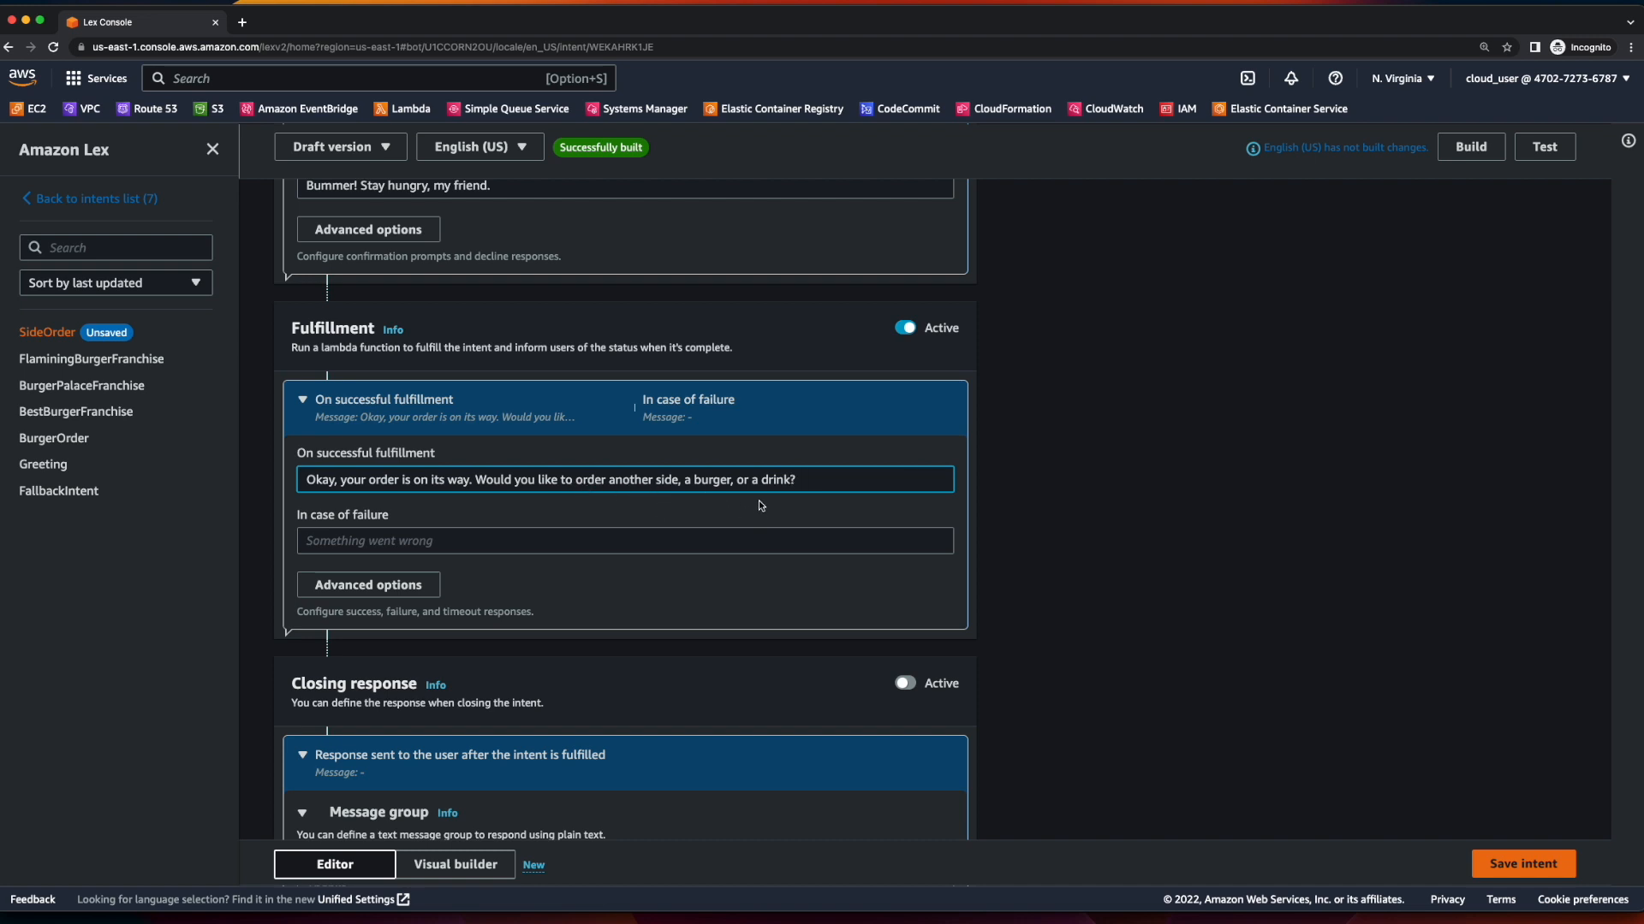
Set the fulfillment failure response to "Oops... Something went wrong. Please try again." and save the SideOrder intent.
click(719, 541)
text(Oops... Something went wrong. Please try again.)
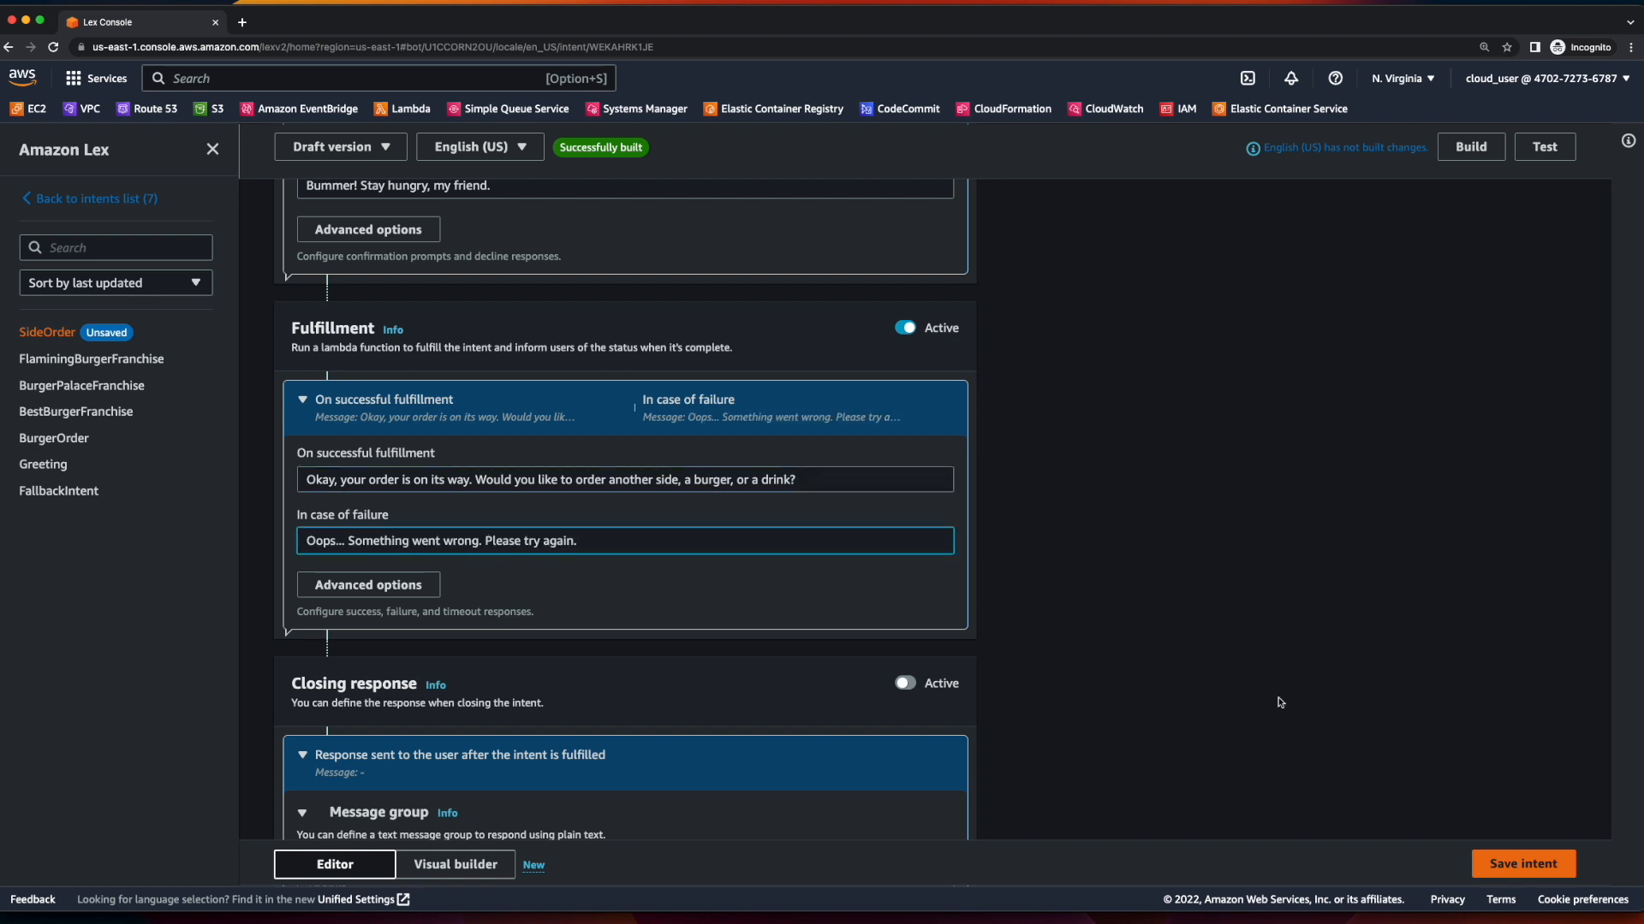
click(1567, 865)
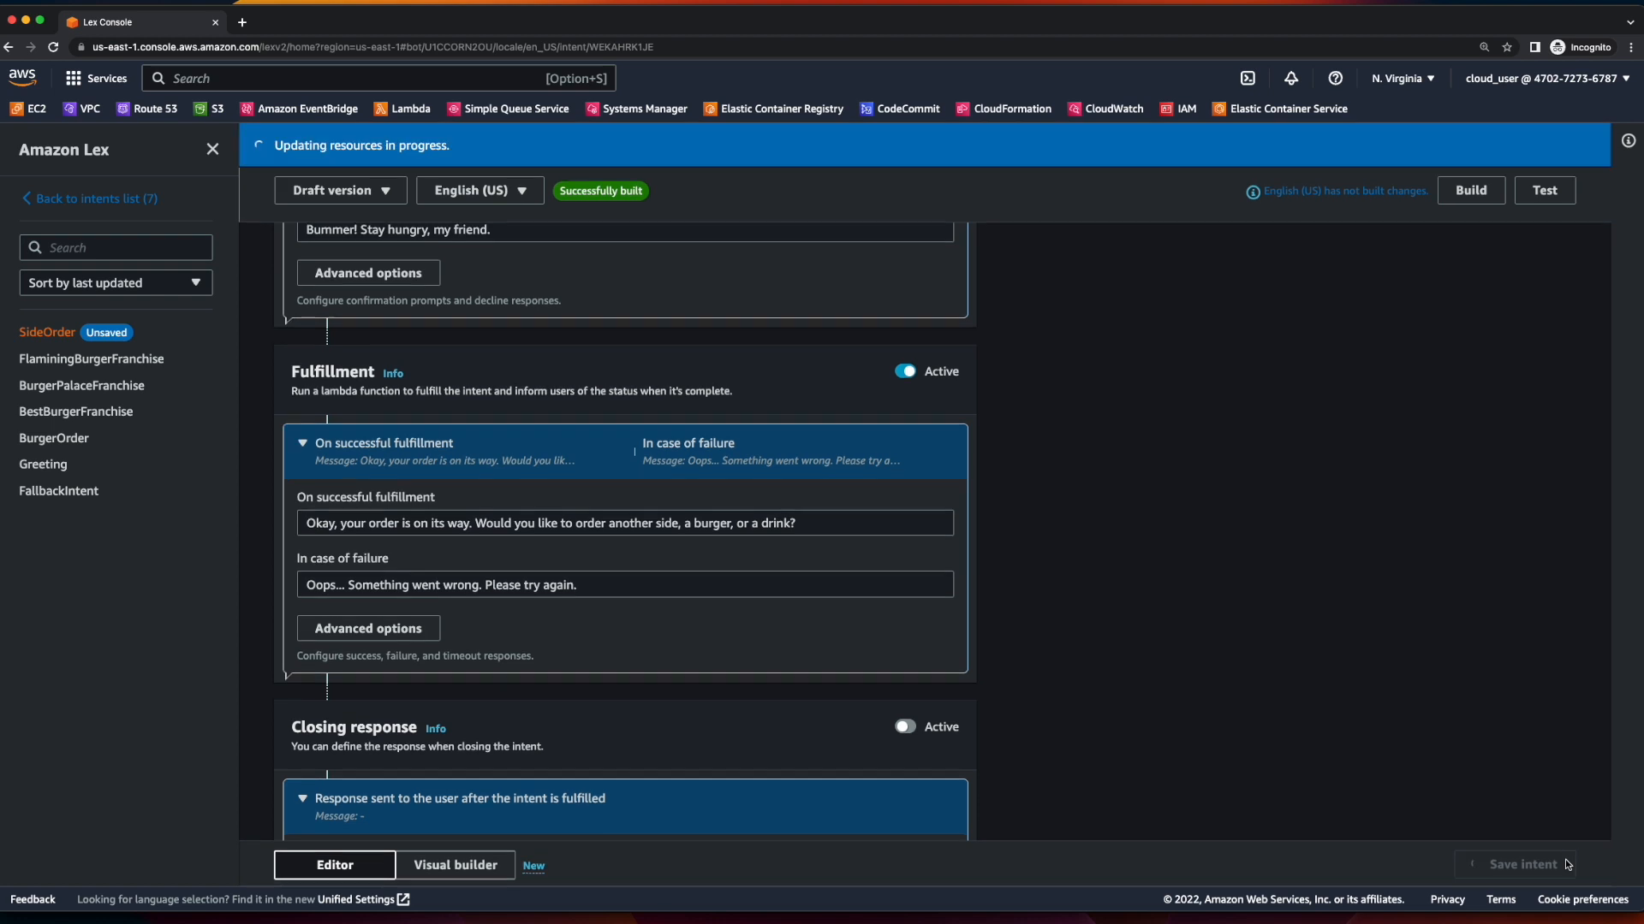
Return to the intents list and add an empty intent named DrinkOrder.
click(115, 200)
click(1493, 228)
click(1498, 255)
click(822, 505)
text(DrinkOrder)
click(1032, 567)
Add the sample utterances "I'd like to order a drink" and "Drink" to the DrinkOrder intent.
text(I'd like to order a drink)
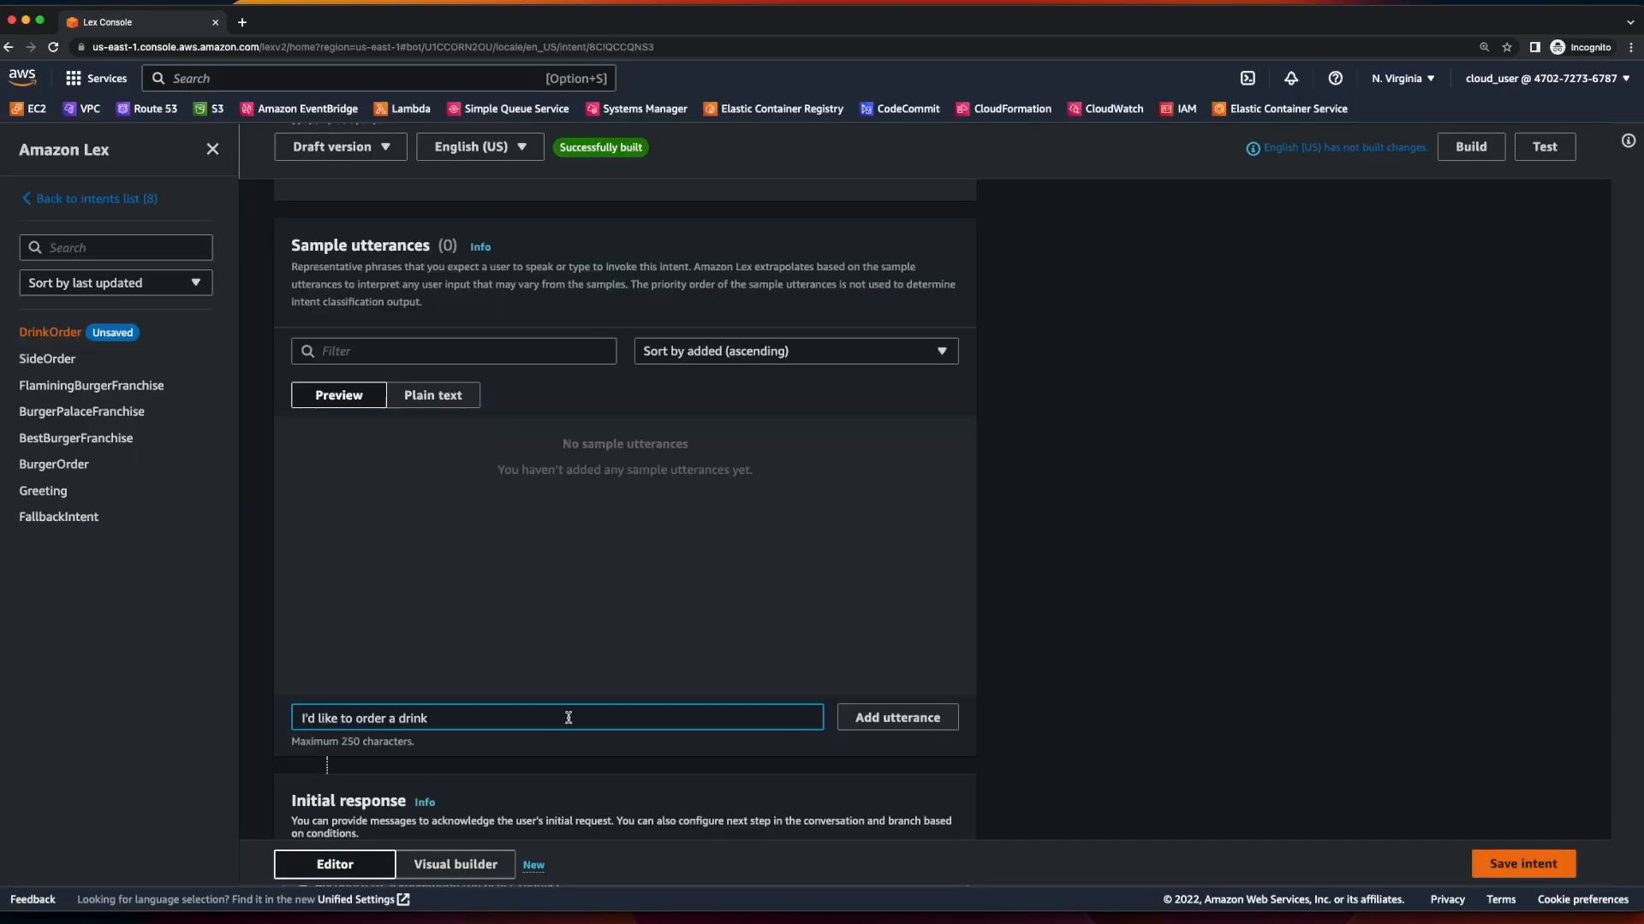
click(898, 718)
click(617, 717)
text(Drink)
click(874, 726)
Set the DrinkOrder intent's initial response message to "Okay, you'd to order a drink.".
scroll(874, 726, down, 6)
scroll(600, 513, up, 1)
click(437, 387)
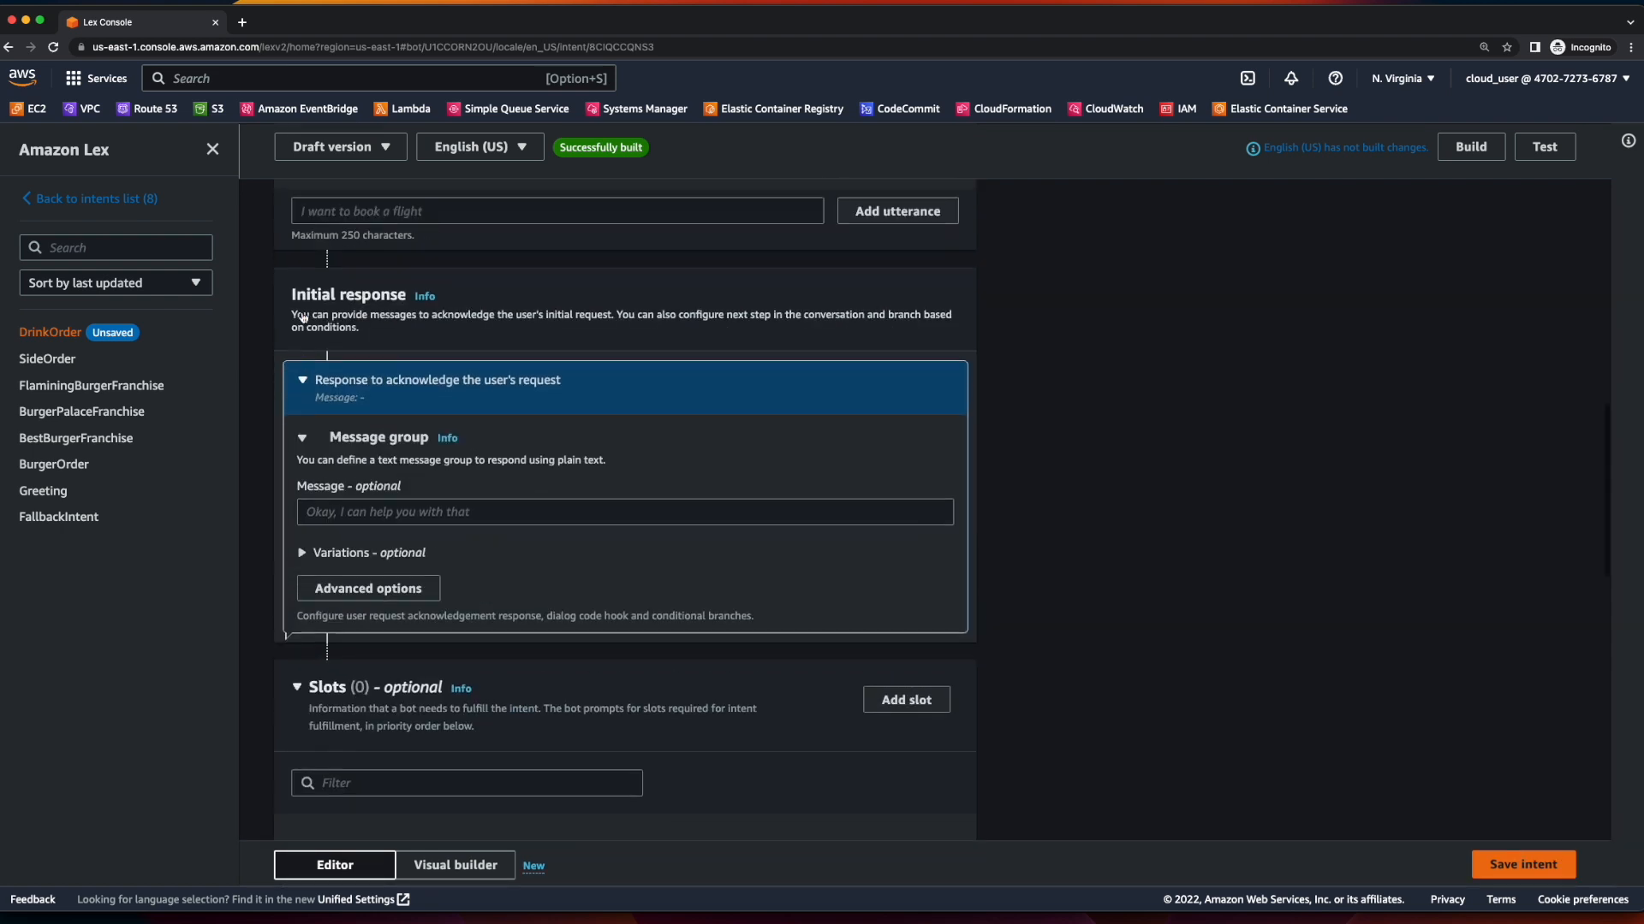
click(565, 517)
text(Okay, you'd to order a drink.)
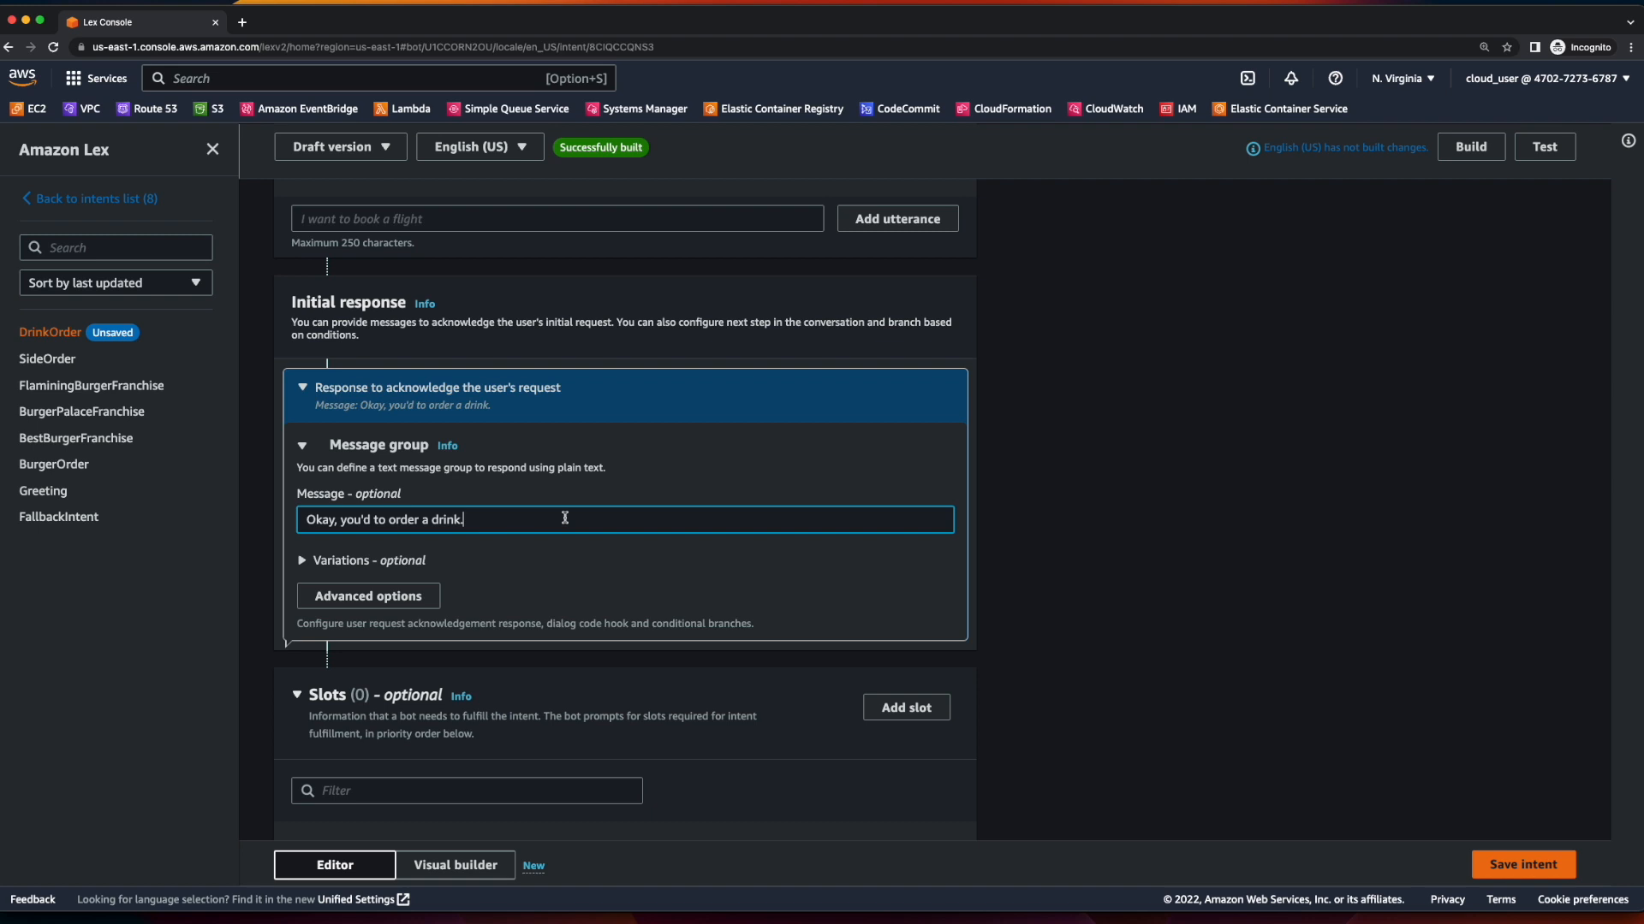
Add a required DrinkType slot of type DrinkTypes with the prompt "Which type of drink would you like (Soda, Beer, or Wine)?".
scroll(565, 518, down, 5)
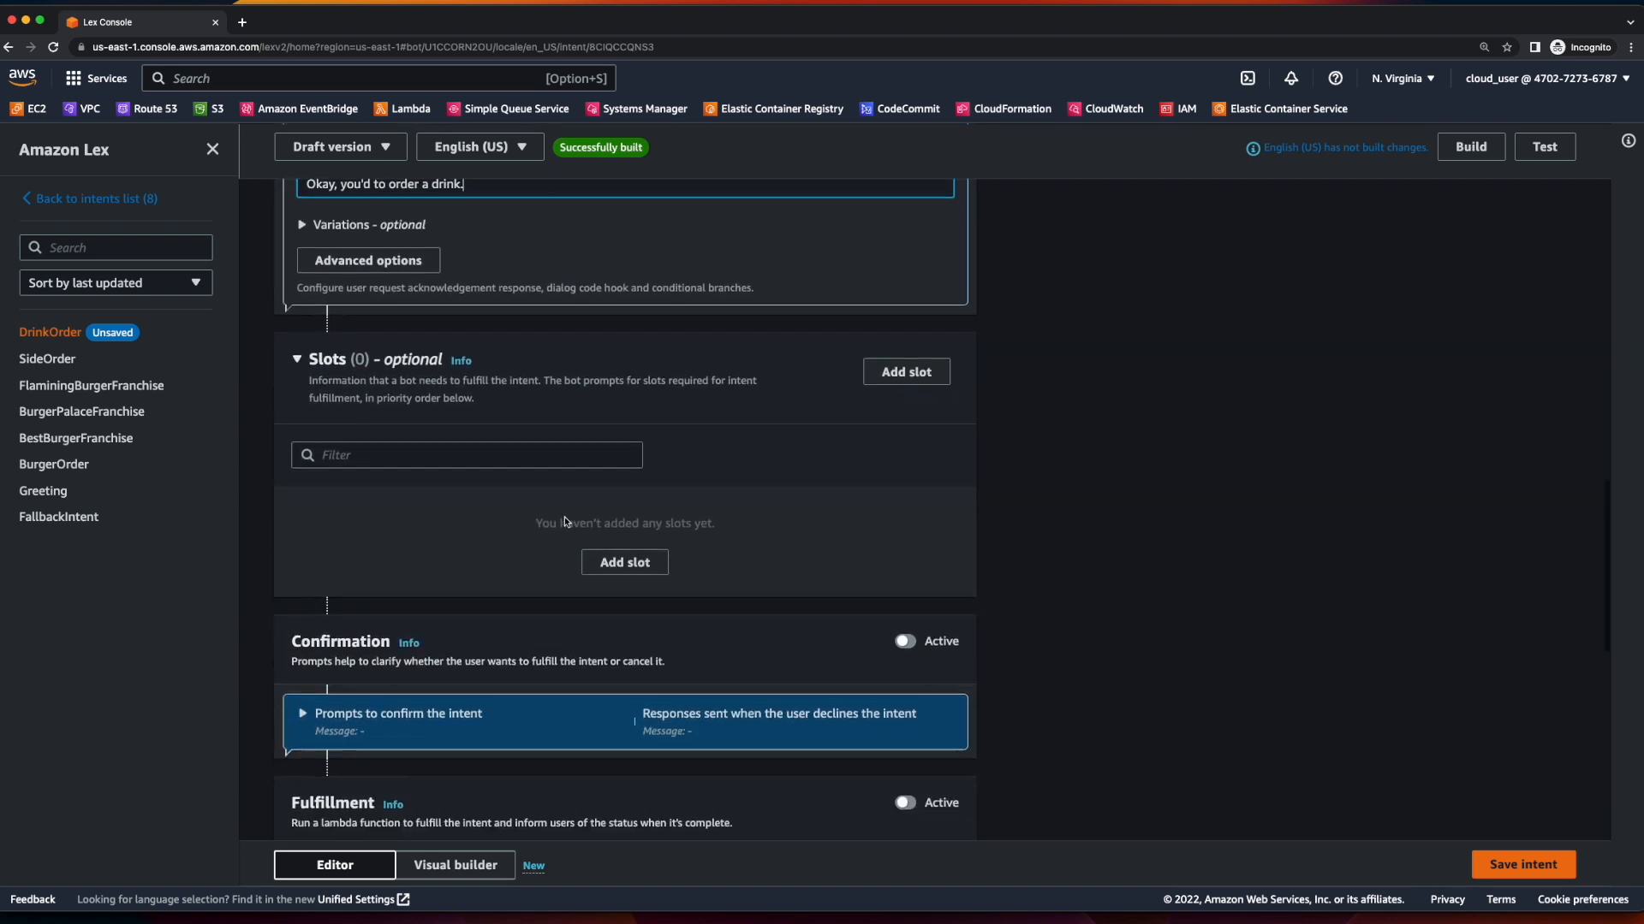
click(609, 514)
click(887, 501)
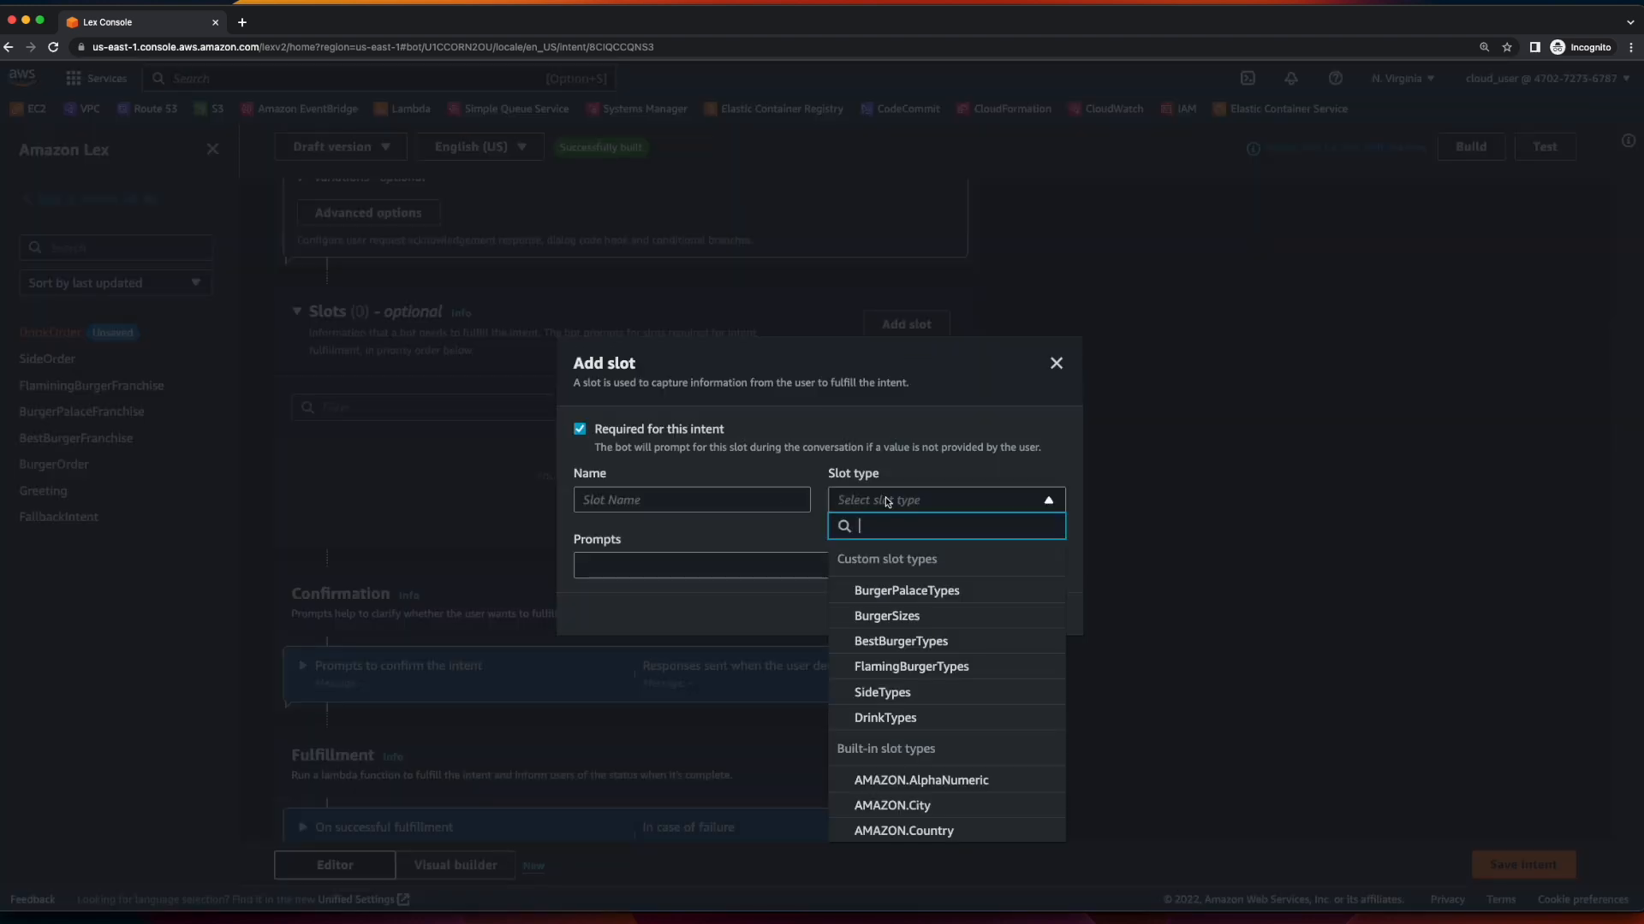
click(941, 719)
click(692, 499)
text(DrinkType)
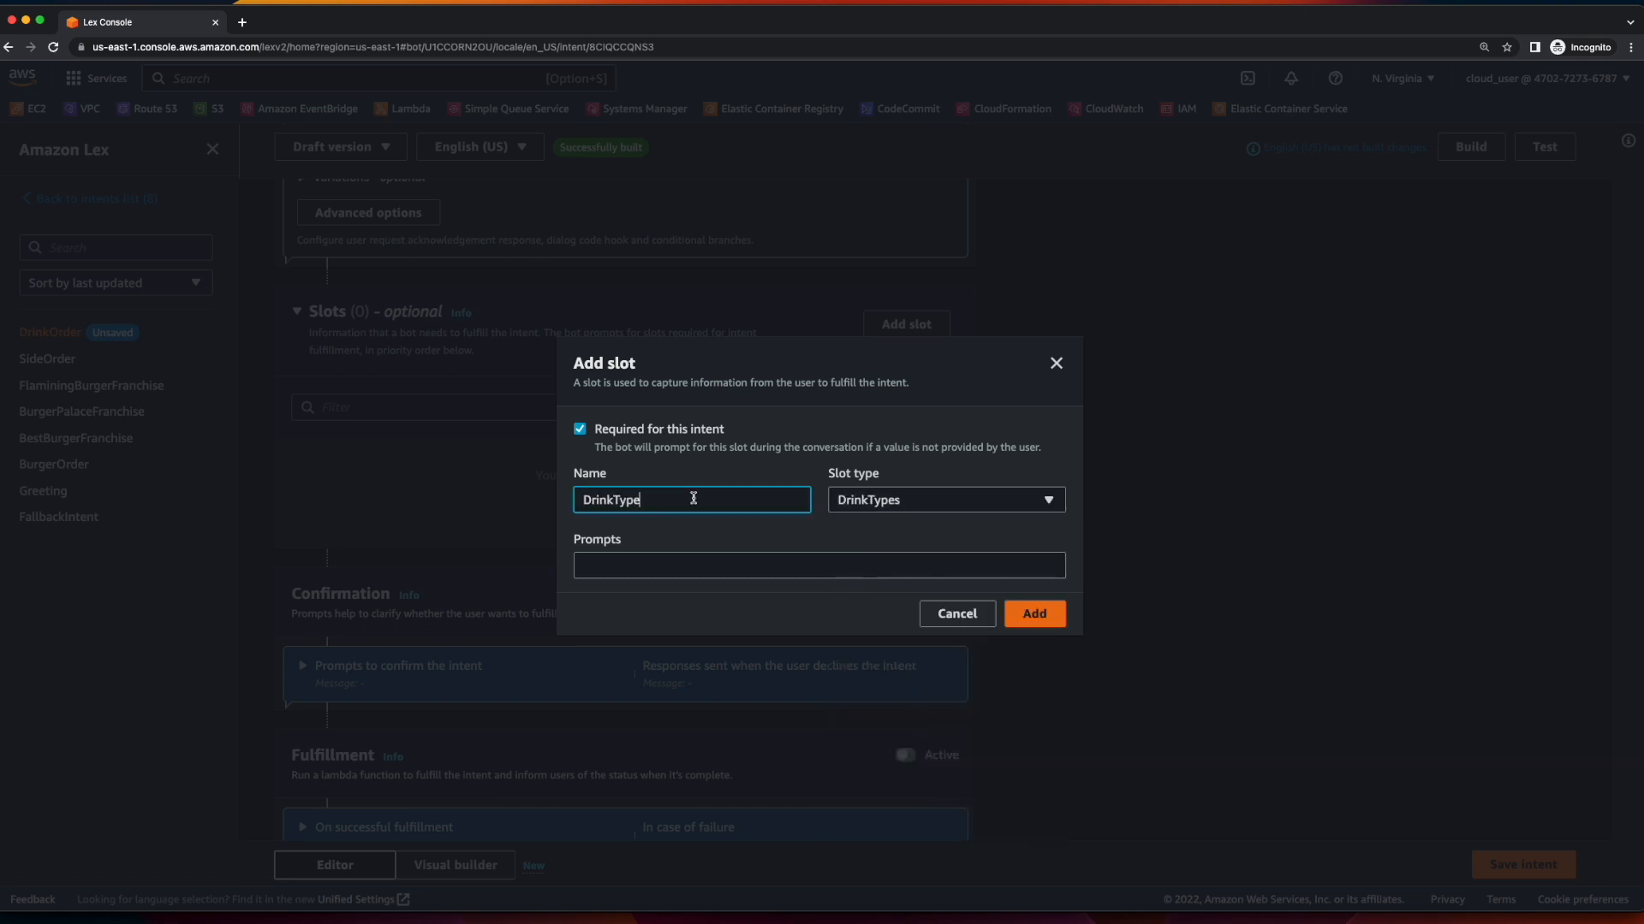
click(965, 567)
text(Which type of drink would you like (Soda, Beer, or Wine)?)
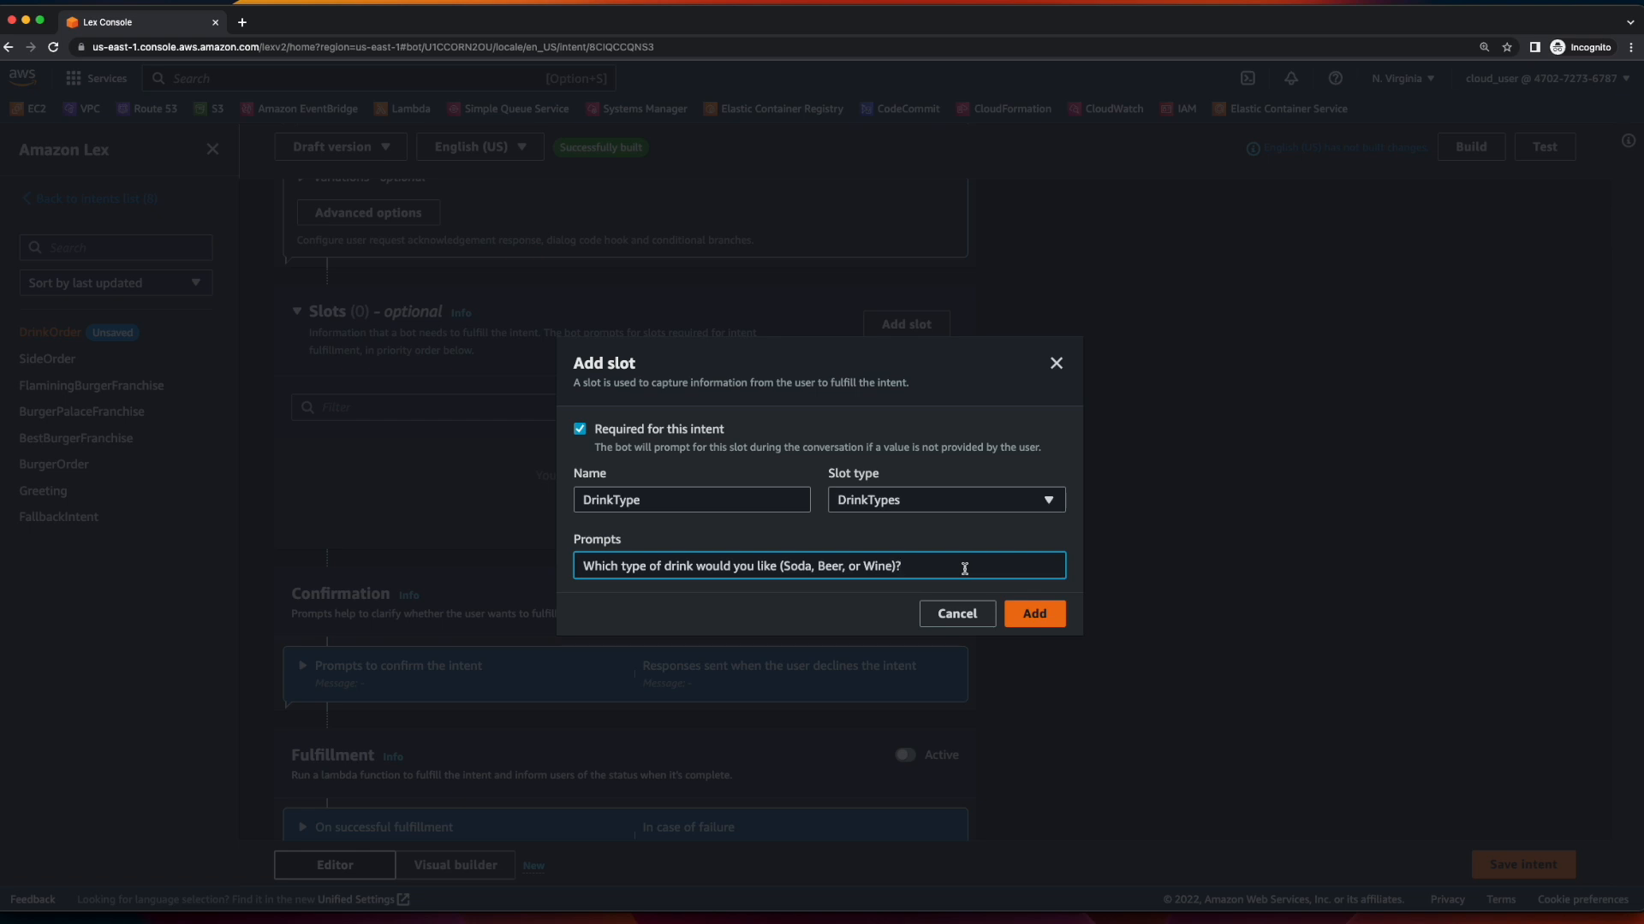
click(1033, 614)
Set the confirmation prompt to "Nice! Would you like me to order your {DrinkType}?" and the decline response to "Bummer! Stay thirsty, my friend.".
text(Nice! Would you like me to order your {DrinkType}?)
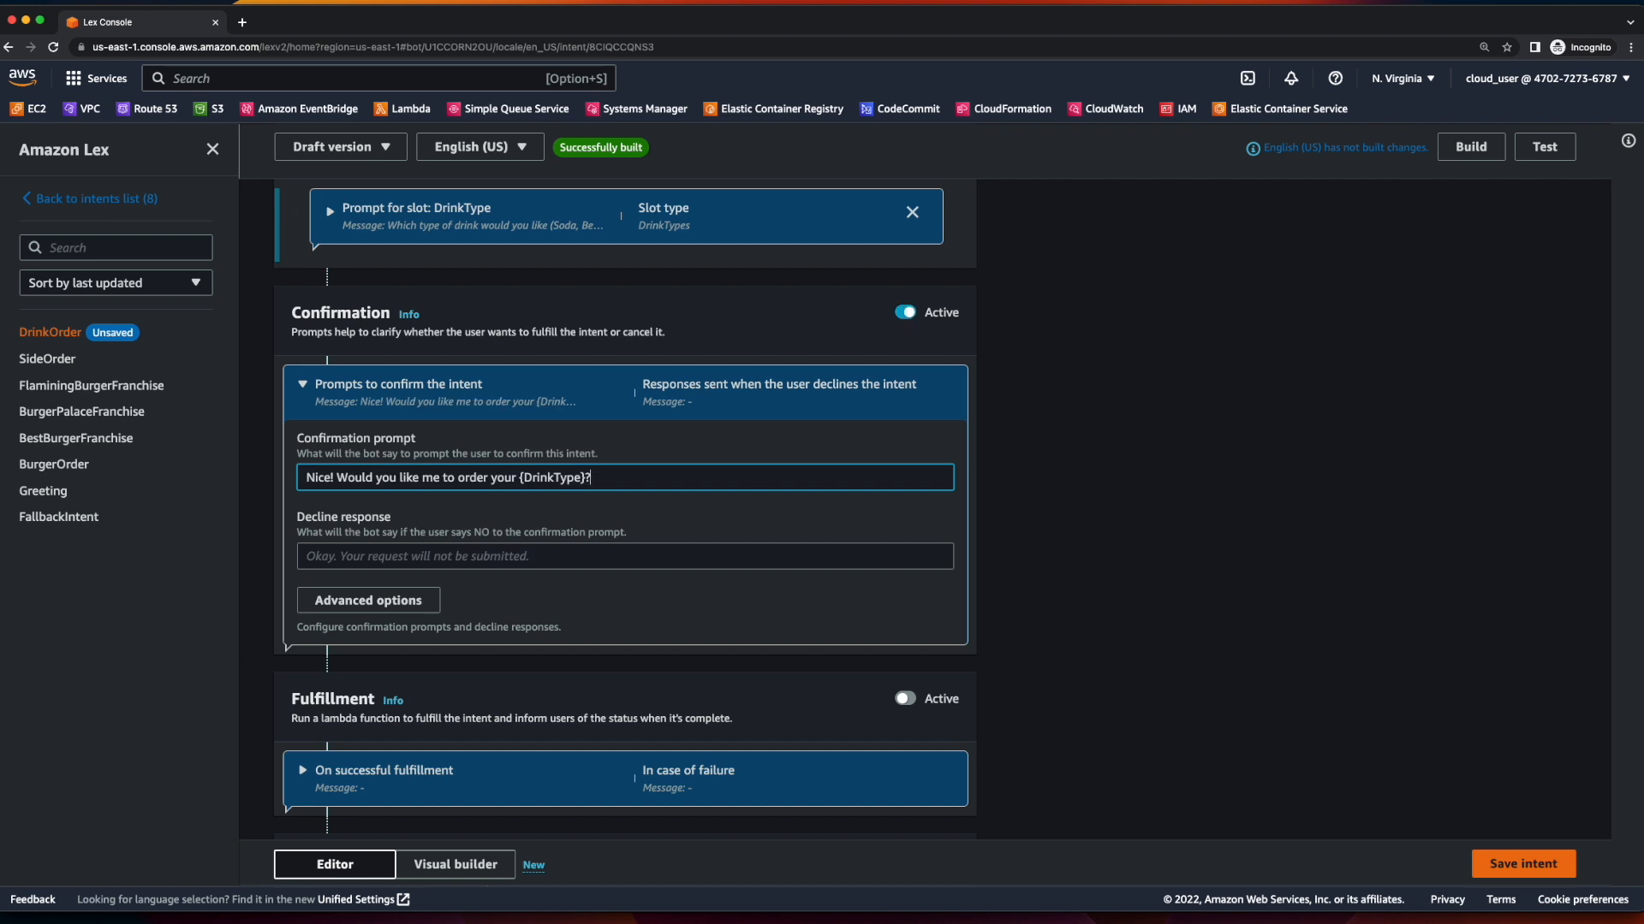
click(550, 556)
text(Bummer! Stay thirsty, my friend.)
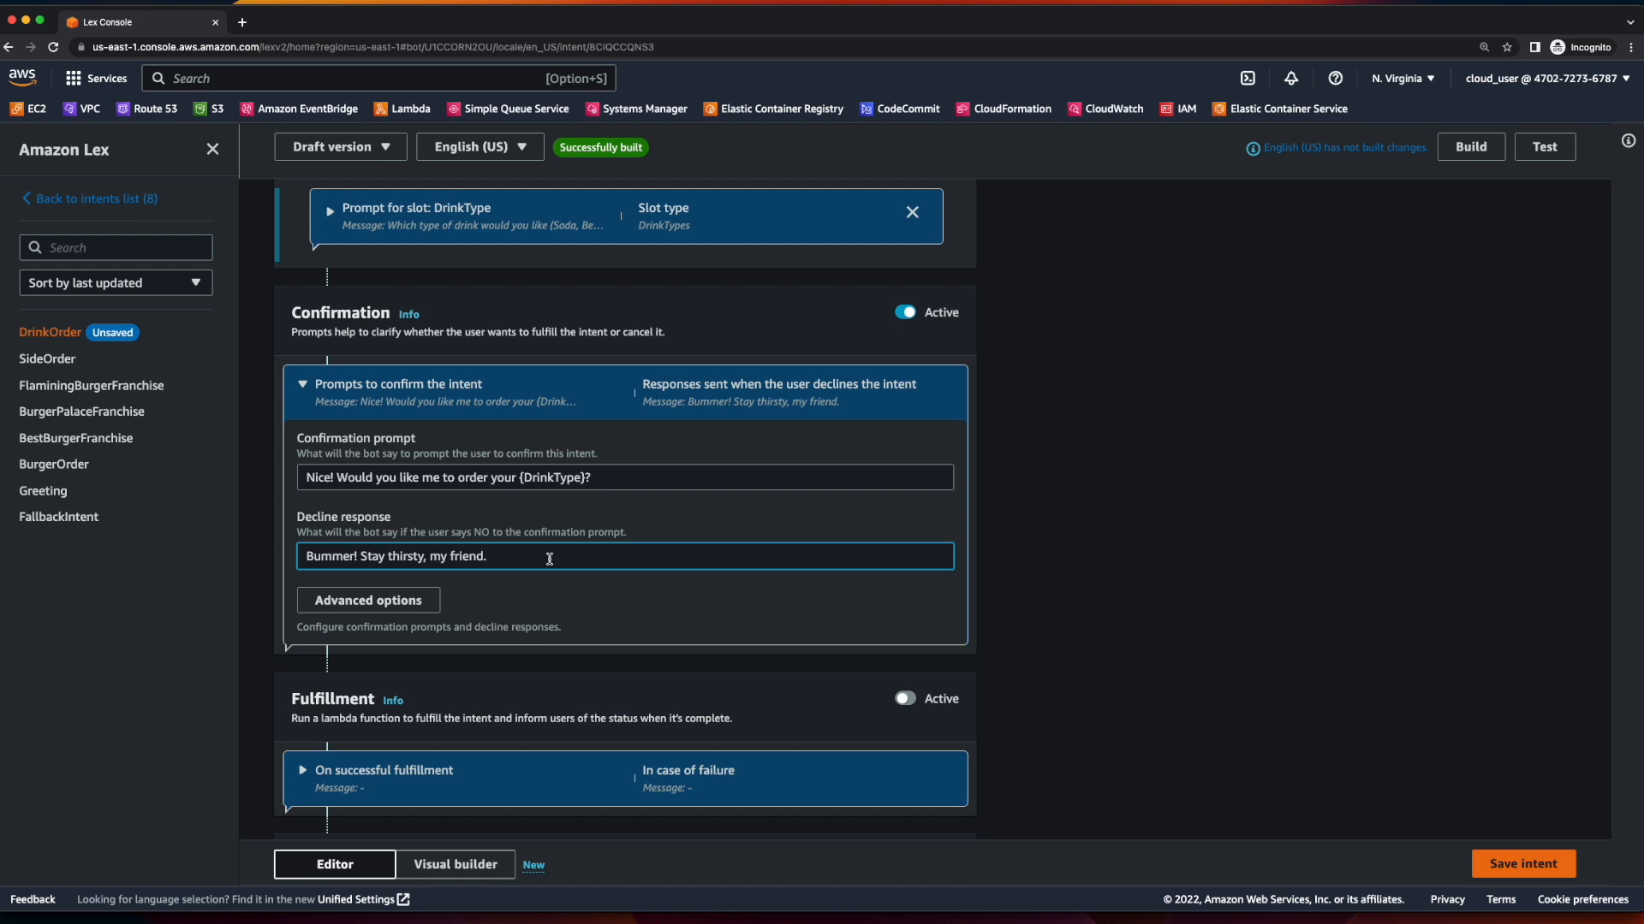
Set the successful fulfillment response to "Okay, your drink is on its way. Would you like to order another drink, a burger, or a side?".
scroll(550, 558, down, 5)
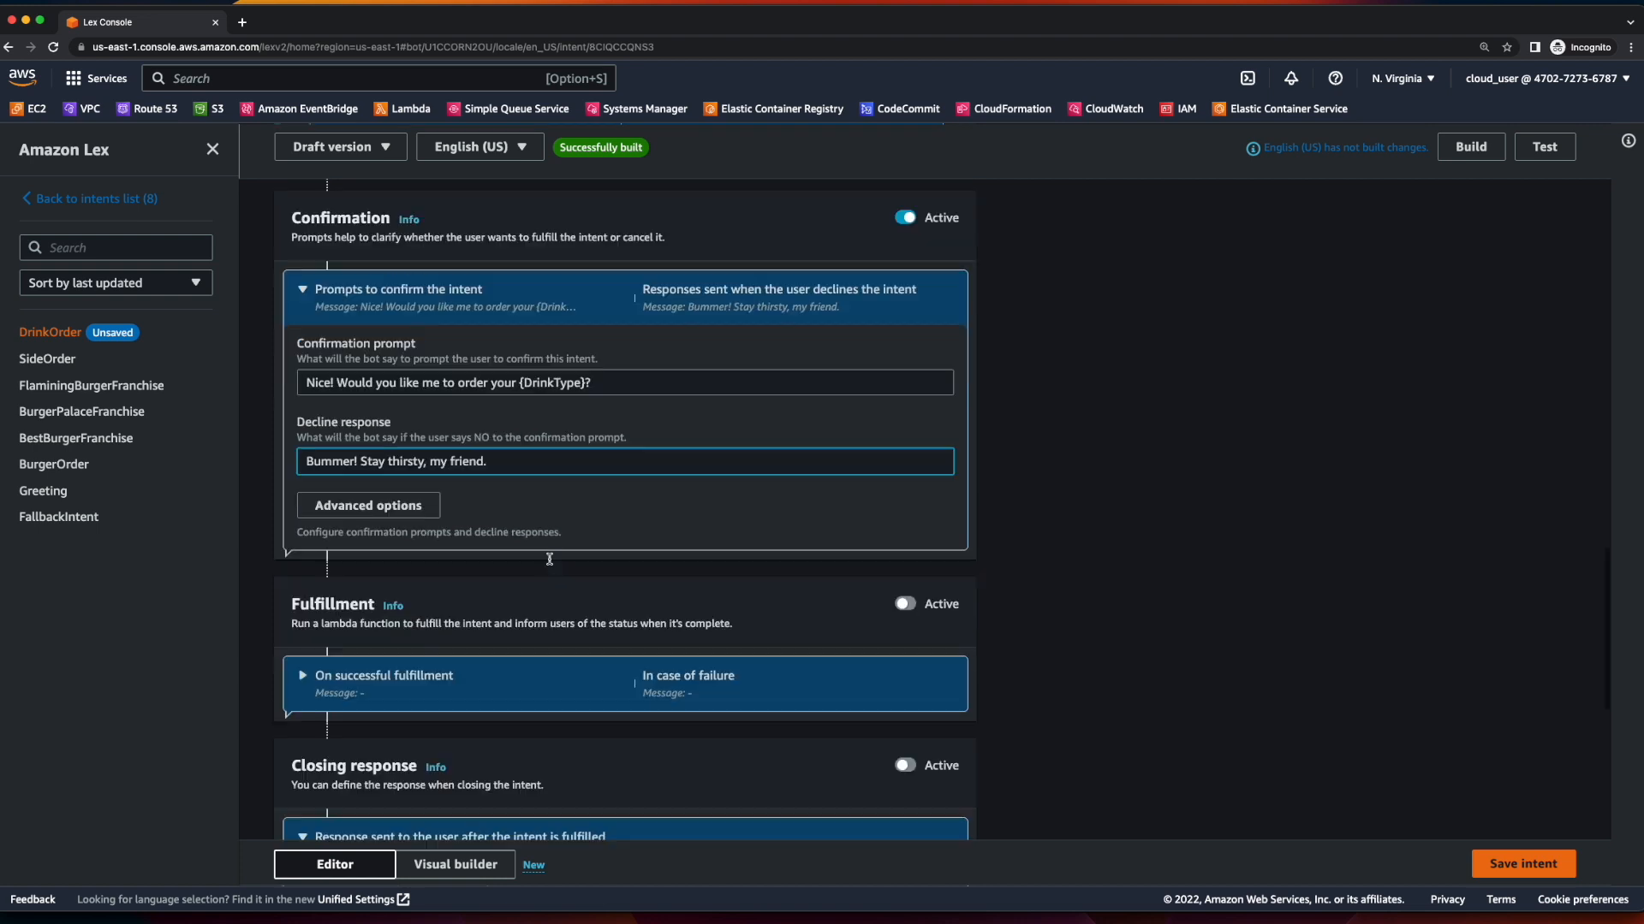
click(304, 520)
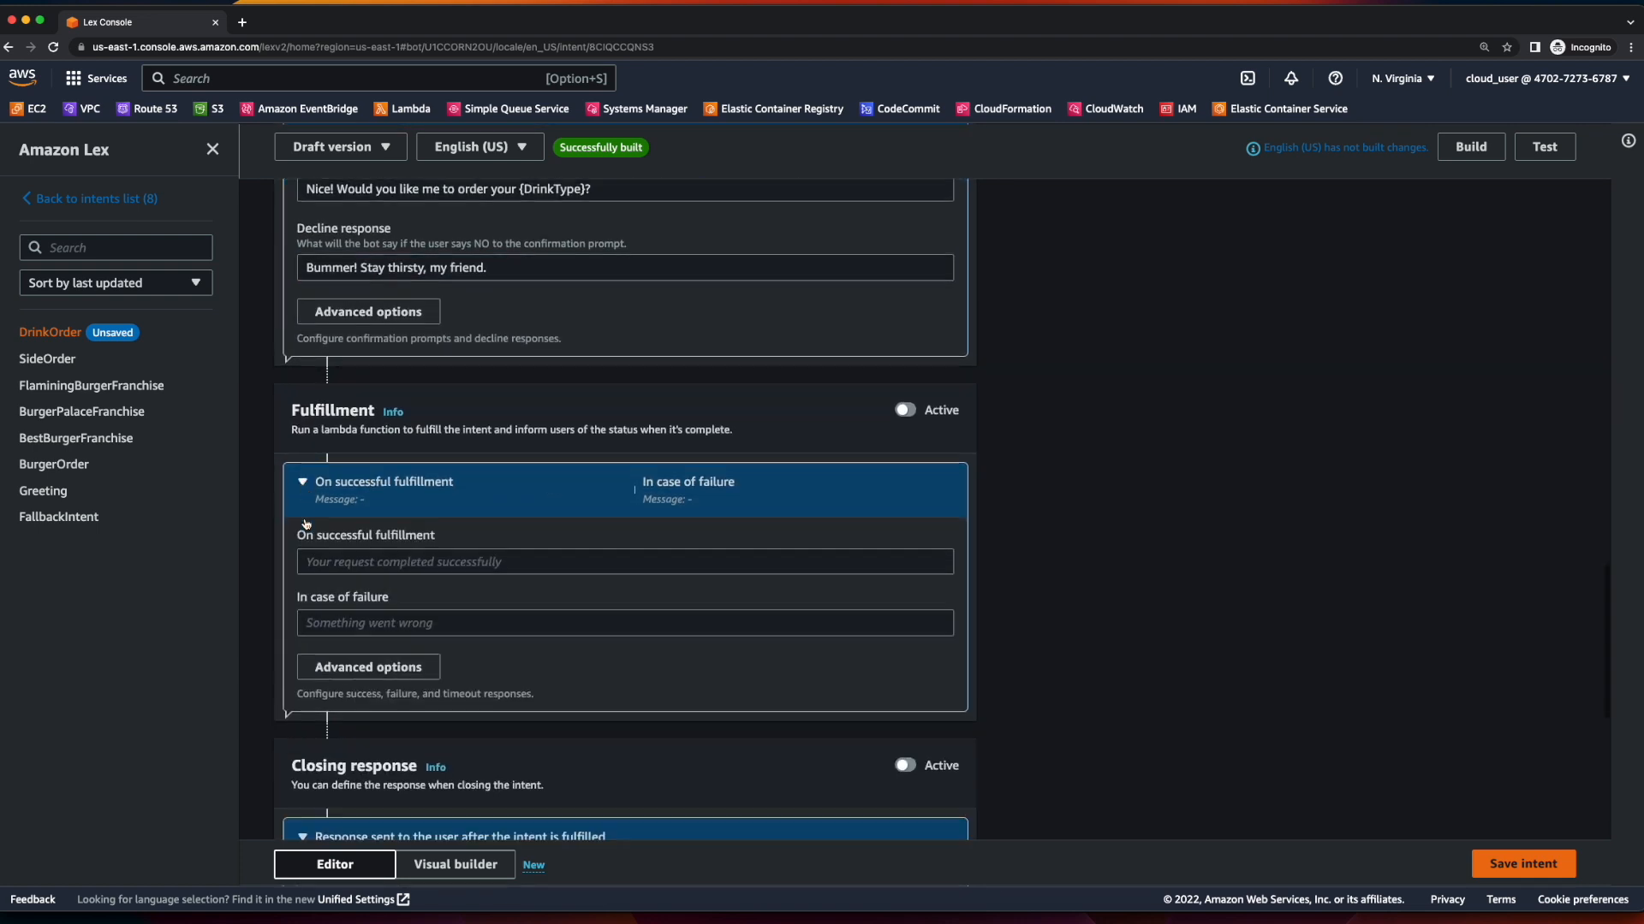
scroll(503, 514, down, 2)
click(503, 477)
text(Okay, your drink is on its way. Would you like to order another drink, a burger, or a side?)
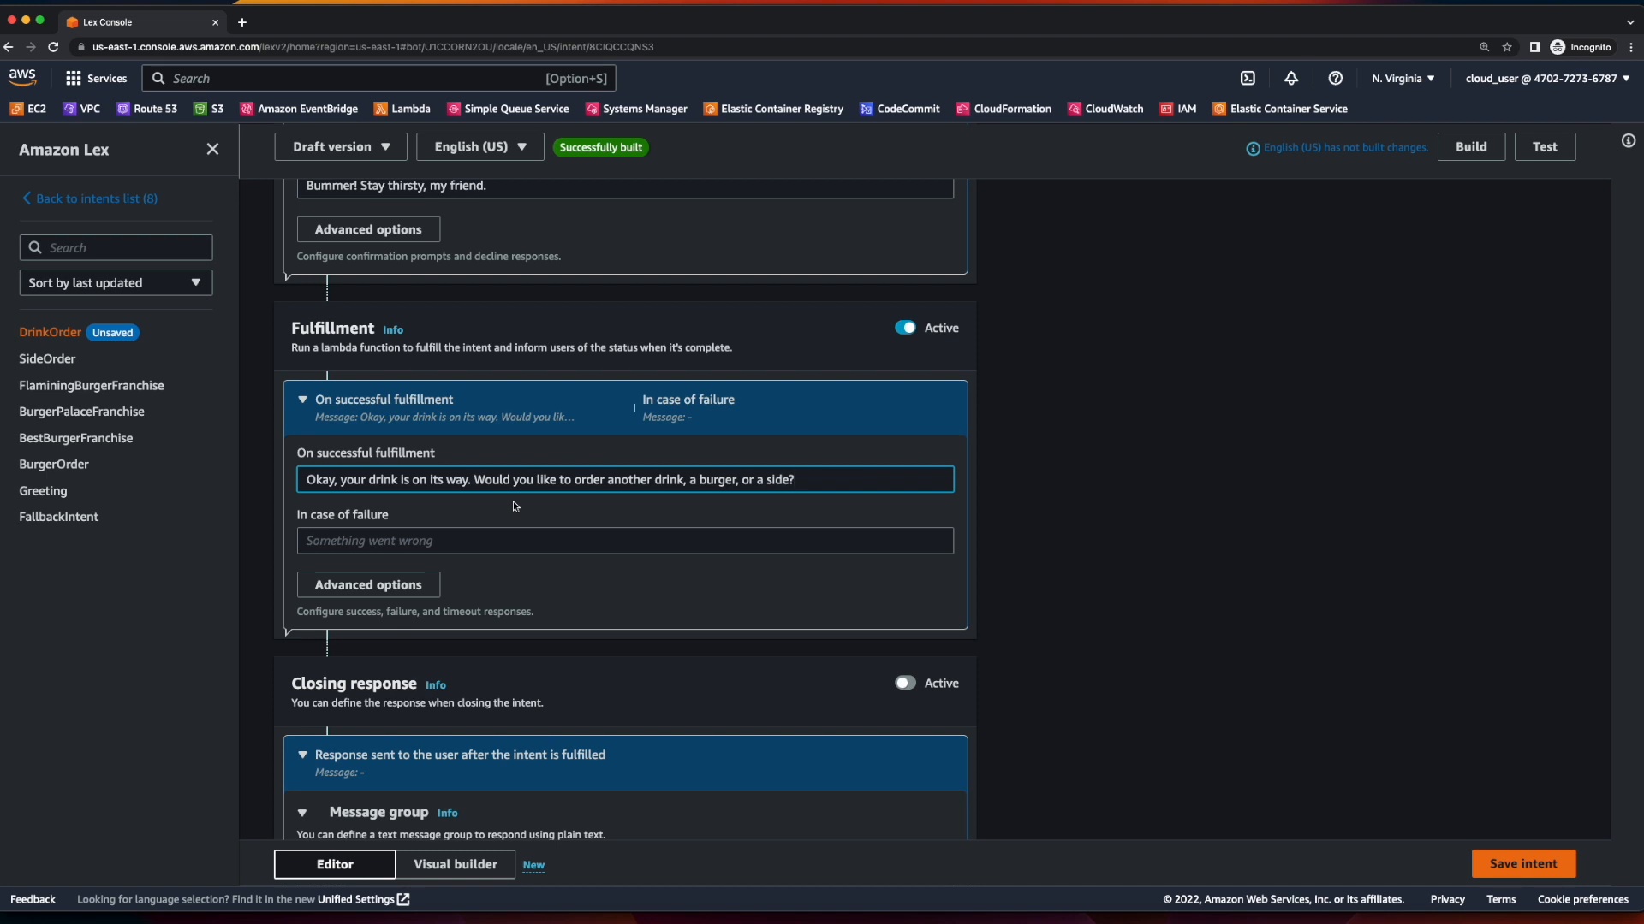
Set the DrinkOrder fulfillment failure response to "Oops... Something went wrong. Please try again." and save the intent.
click(599, 539)
text(Oops... Something went wrong. Please try again.)
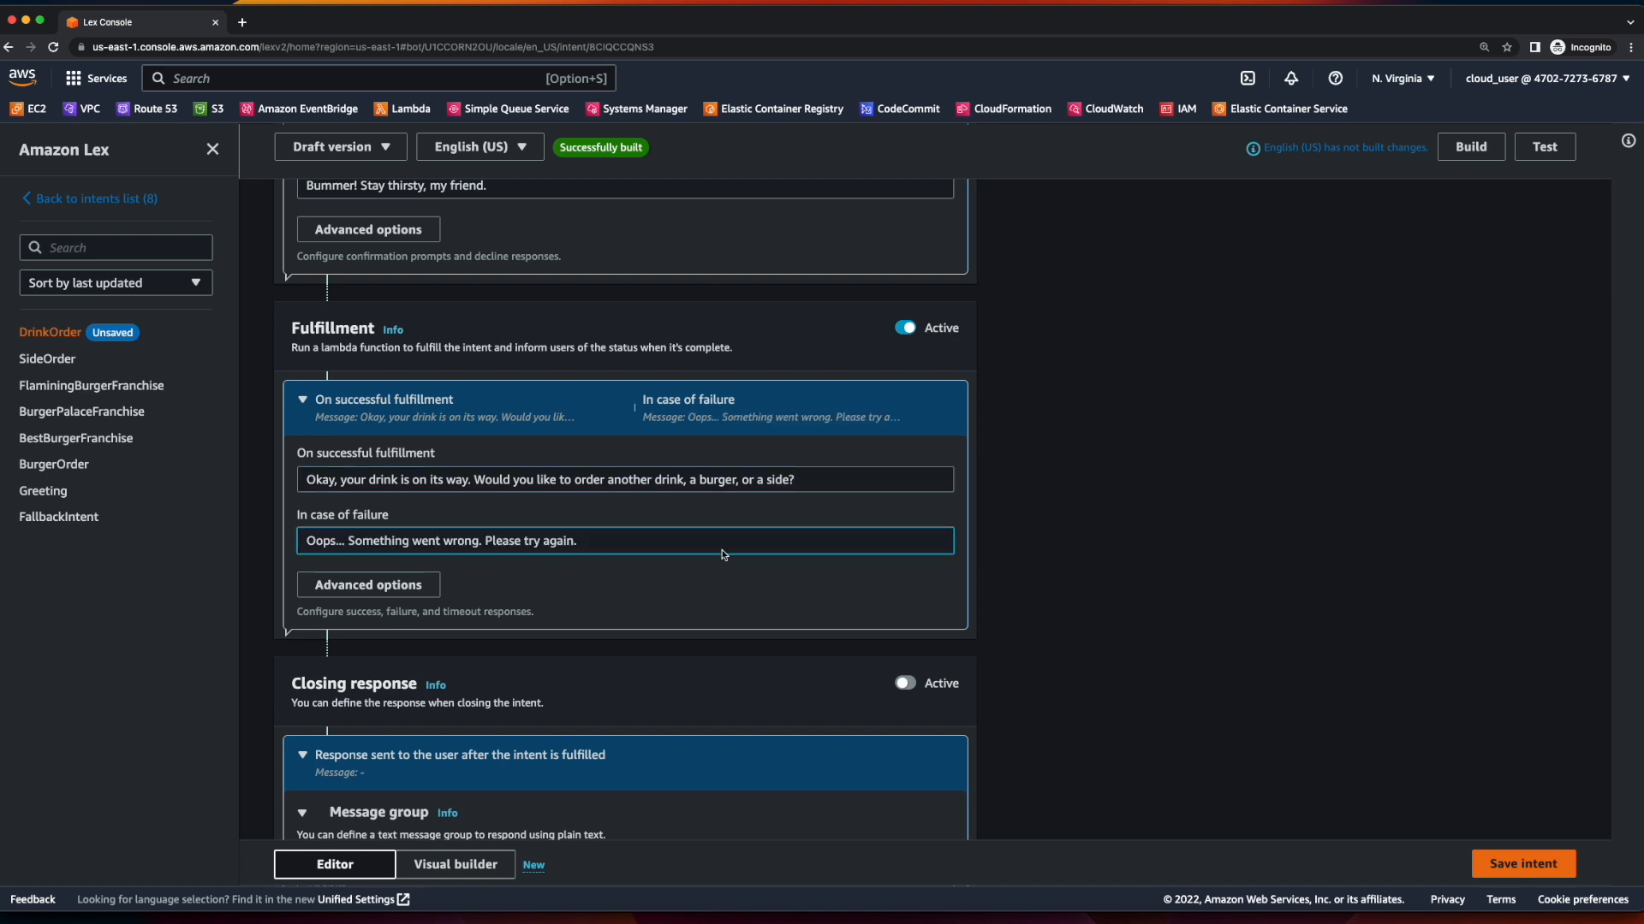
click(1523, 865)
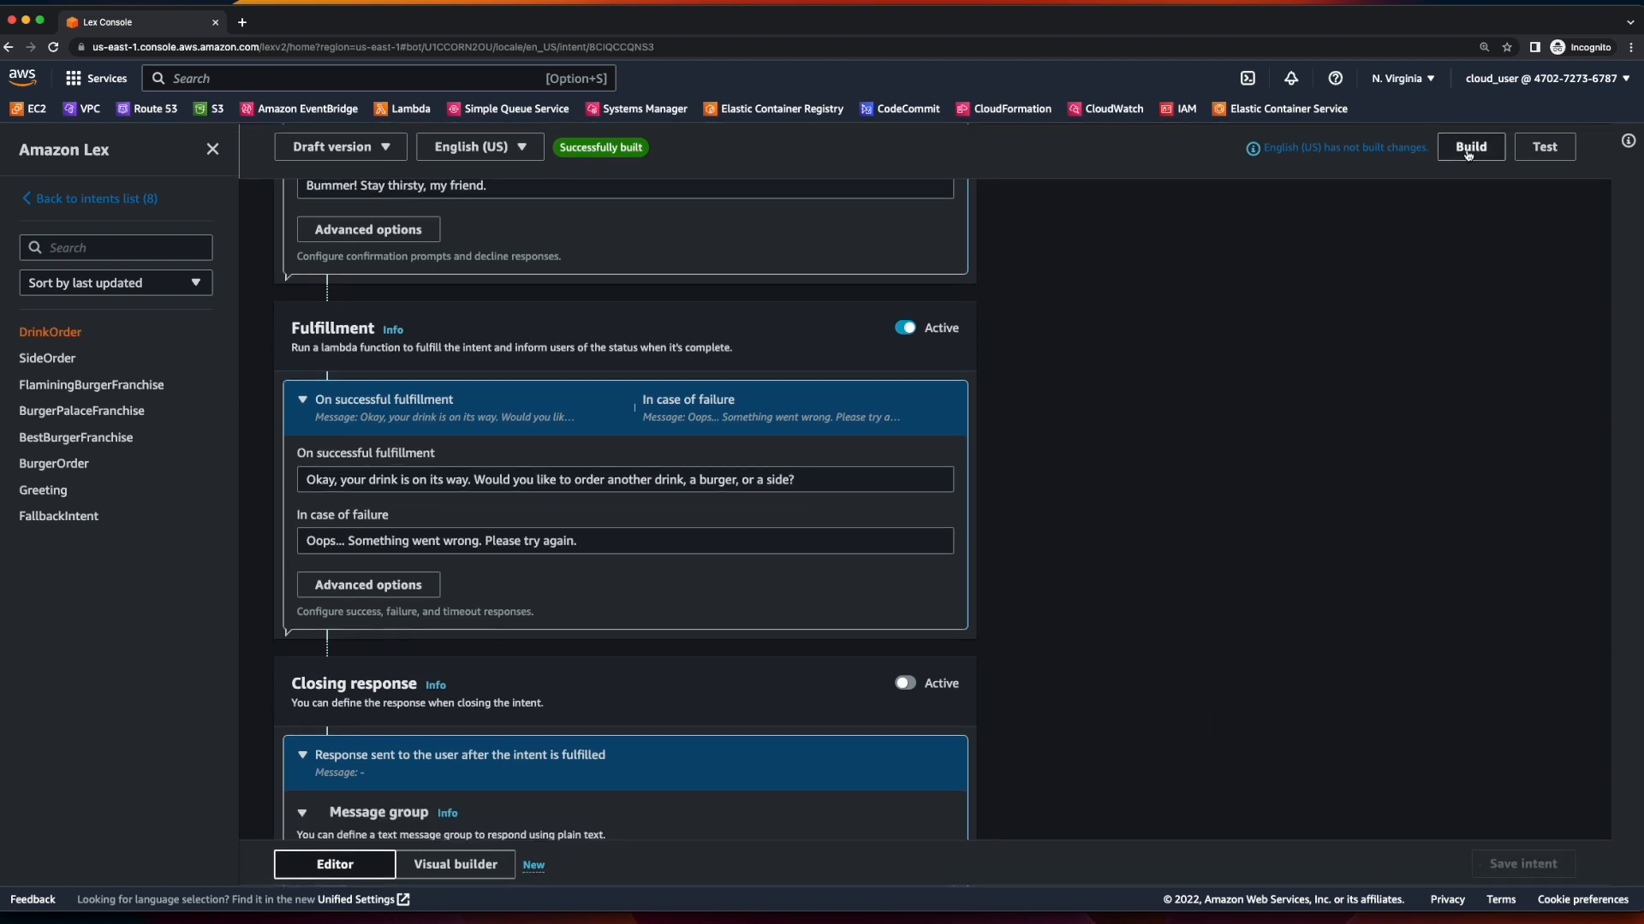
Build the English (US) bot language and start a test conversation with the message "Hi".
click(1469, 147)
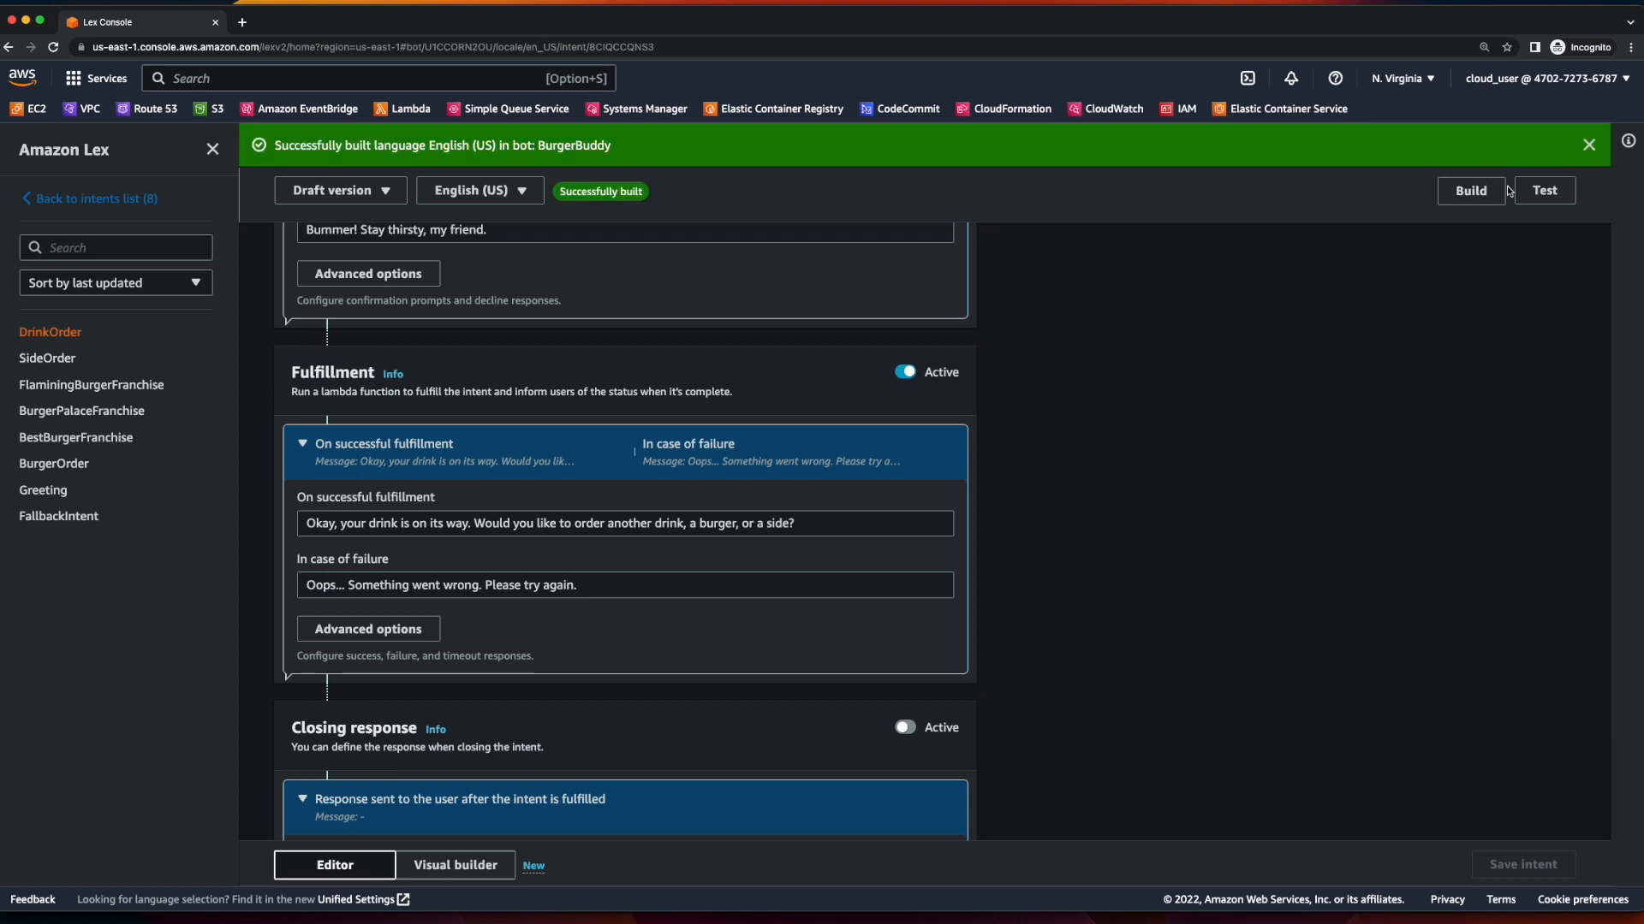
click(1545, 194)
text(Hi)
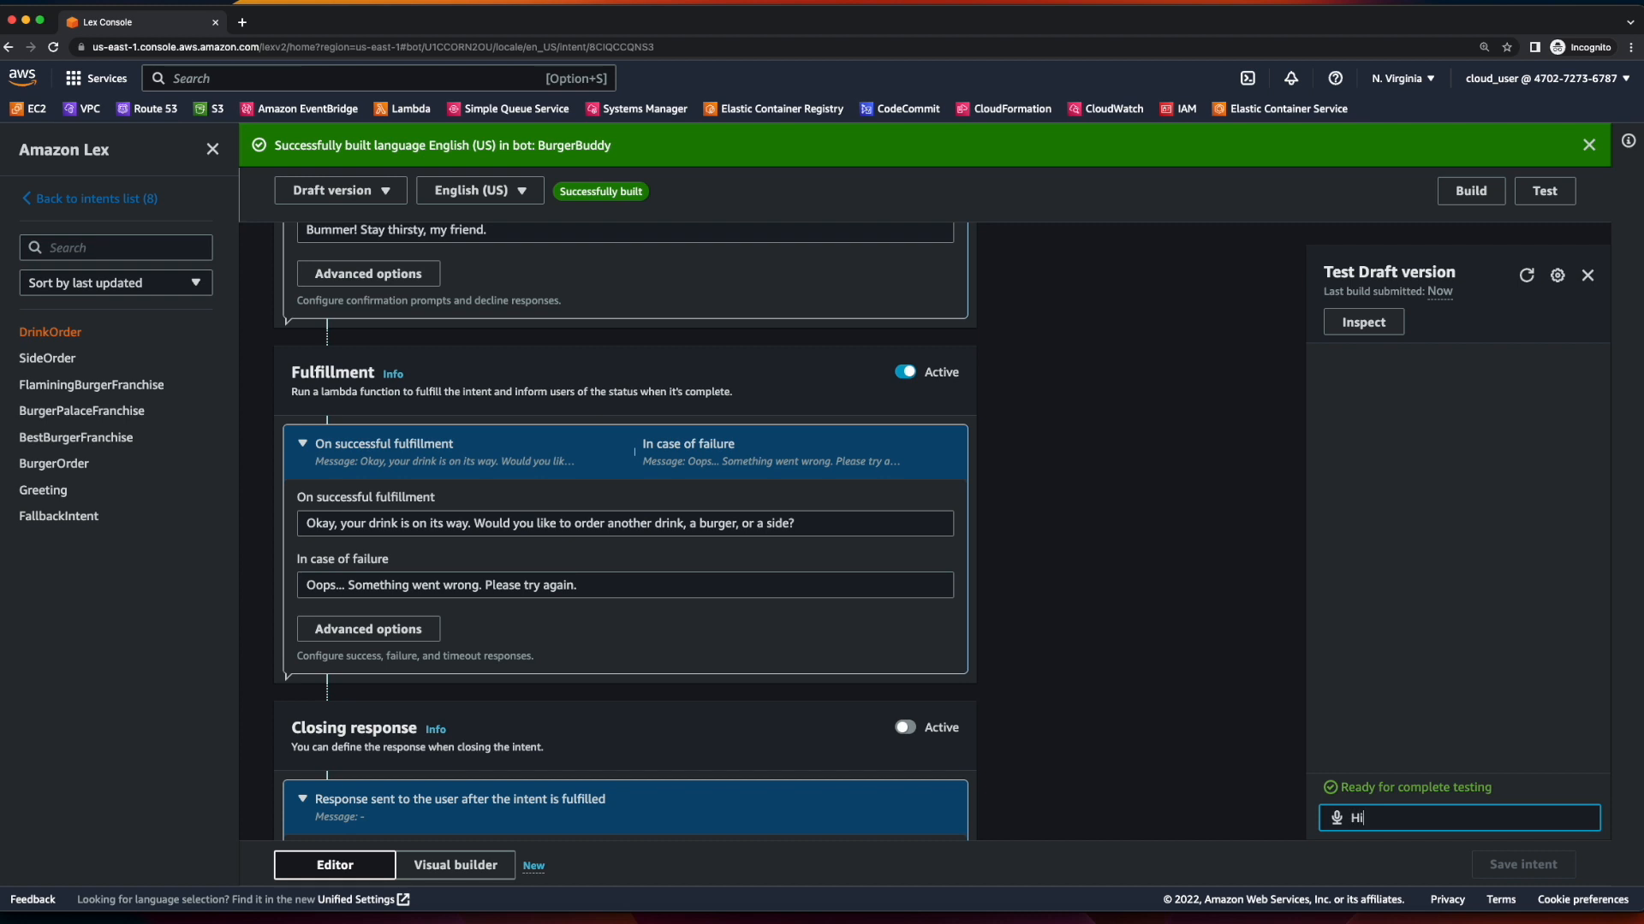
key(Return)
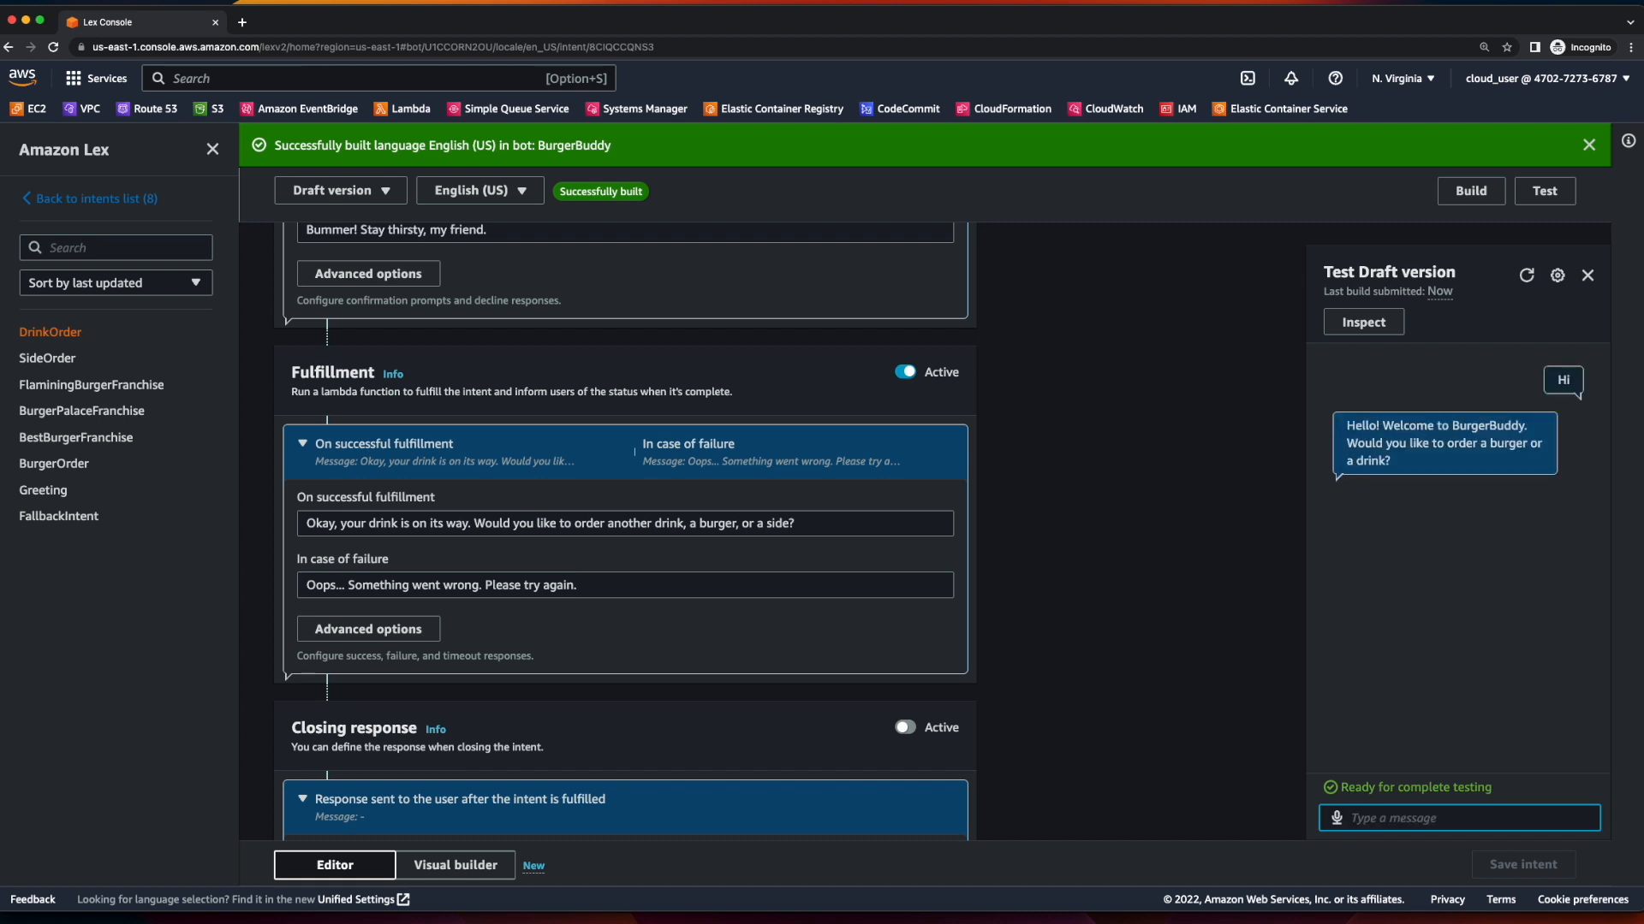
Test the burger order by sending "burger", the size "triple" and the franchise "Flaming Burger".
text(burger)
key(Return)
text(triple)
key(Return)
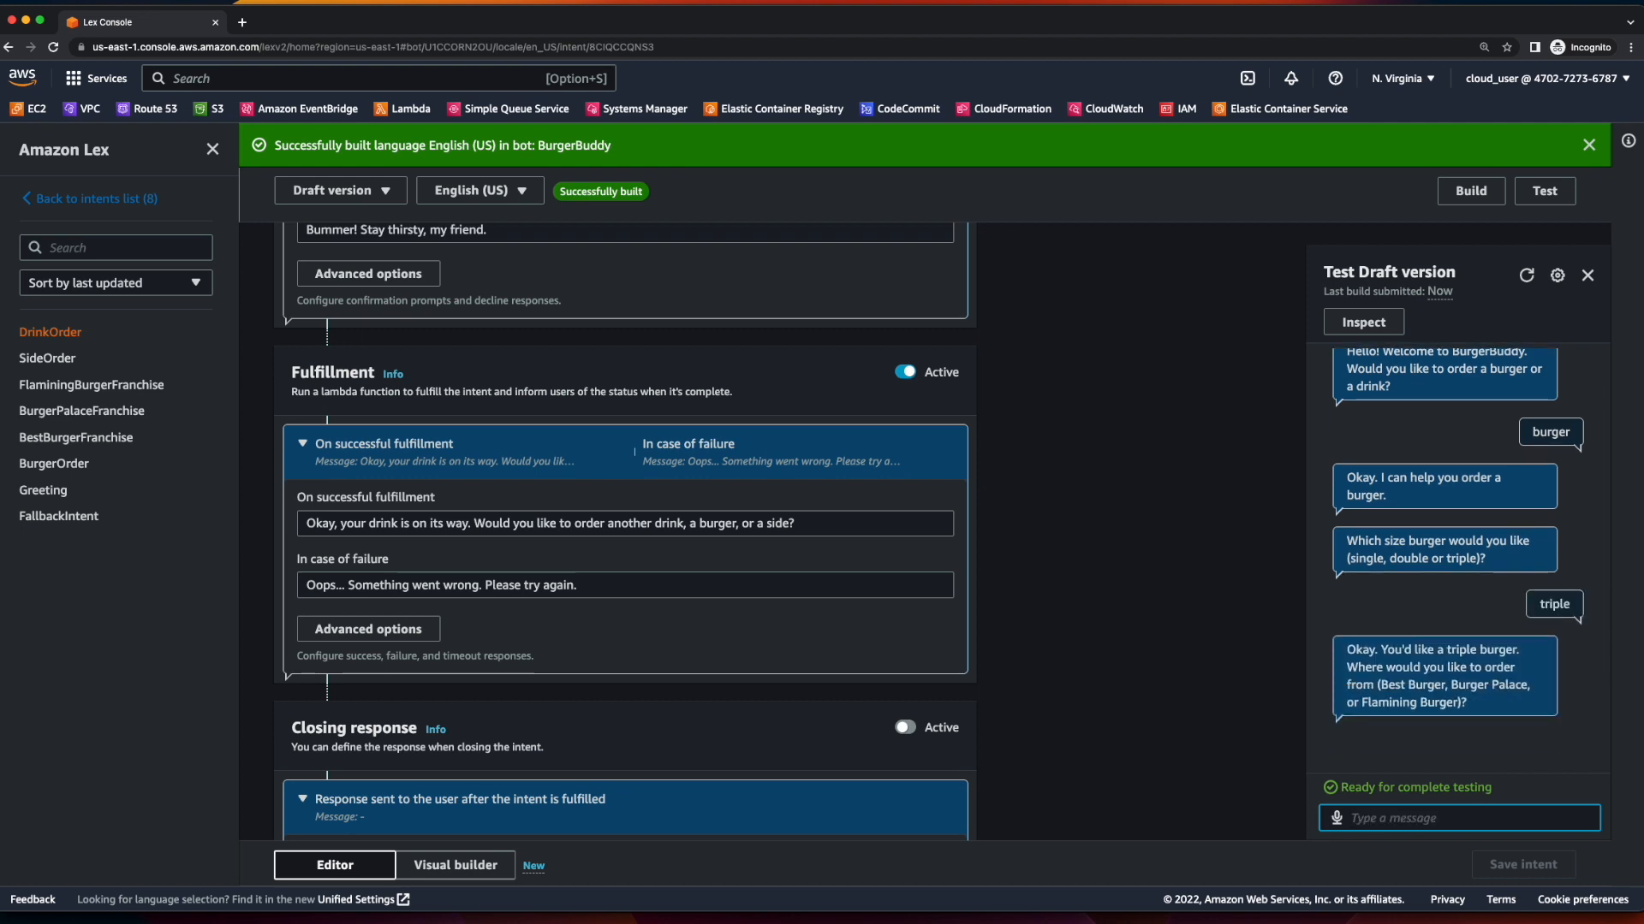
text(Flaming Burger)
key(Return)
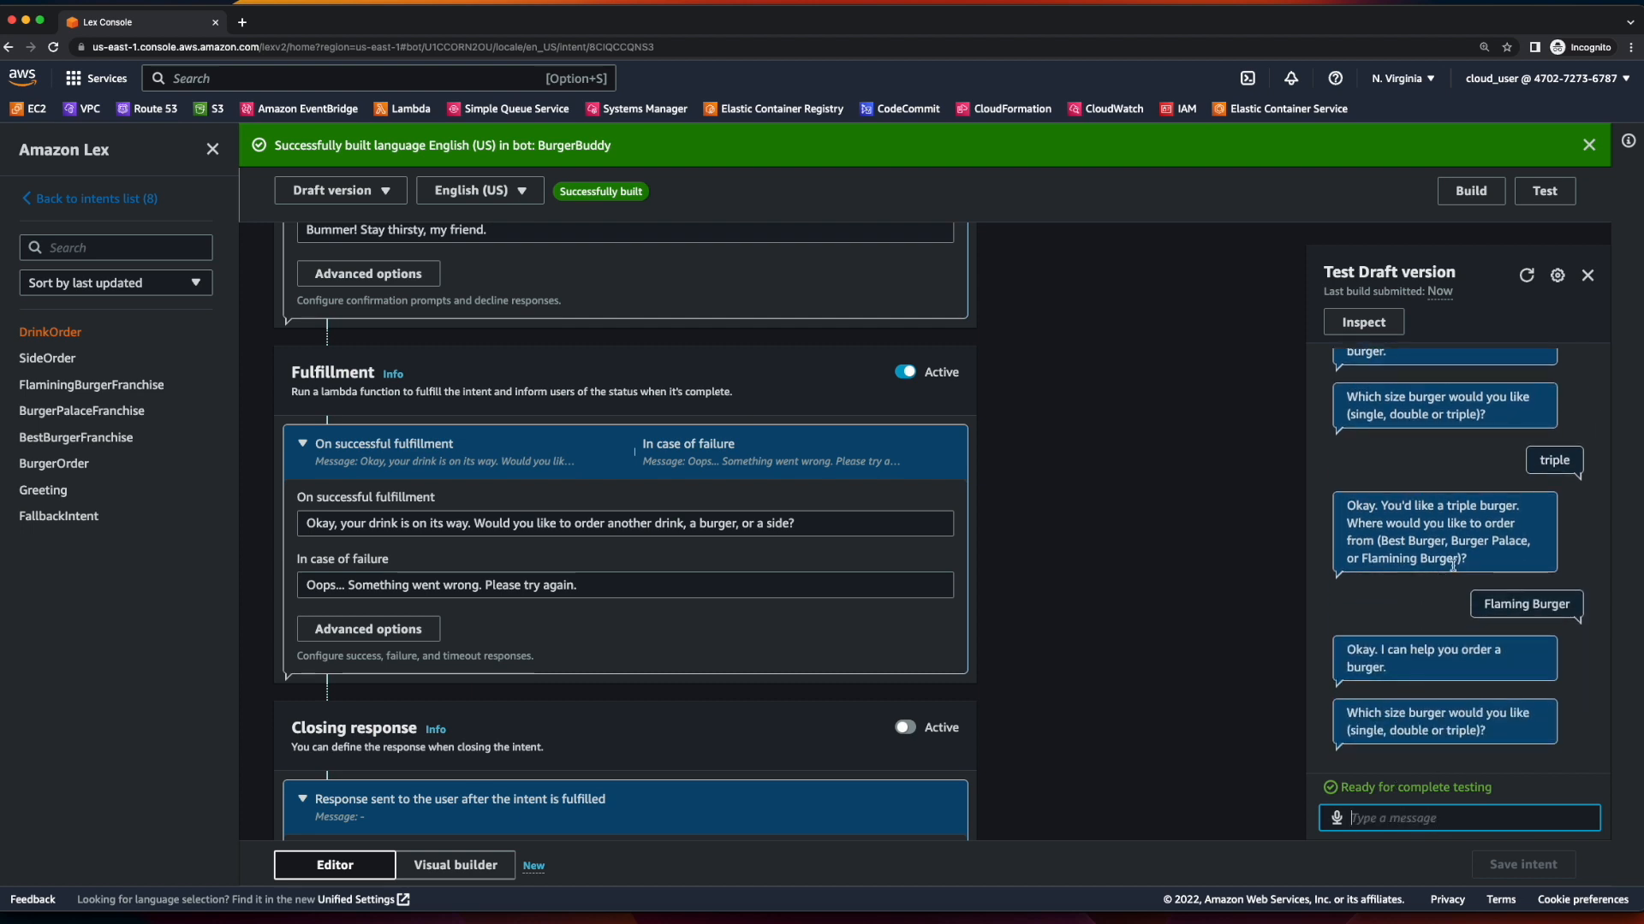
Copy the franchise name "Flamining Burger" from the bot's franchise question and send it as a reply.
drag(1459, 560, 1361, 559)
key(super+c)
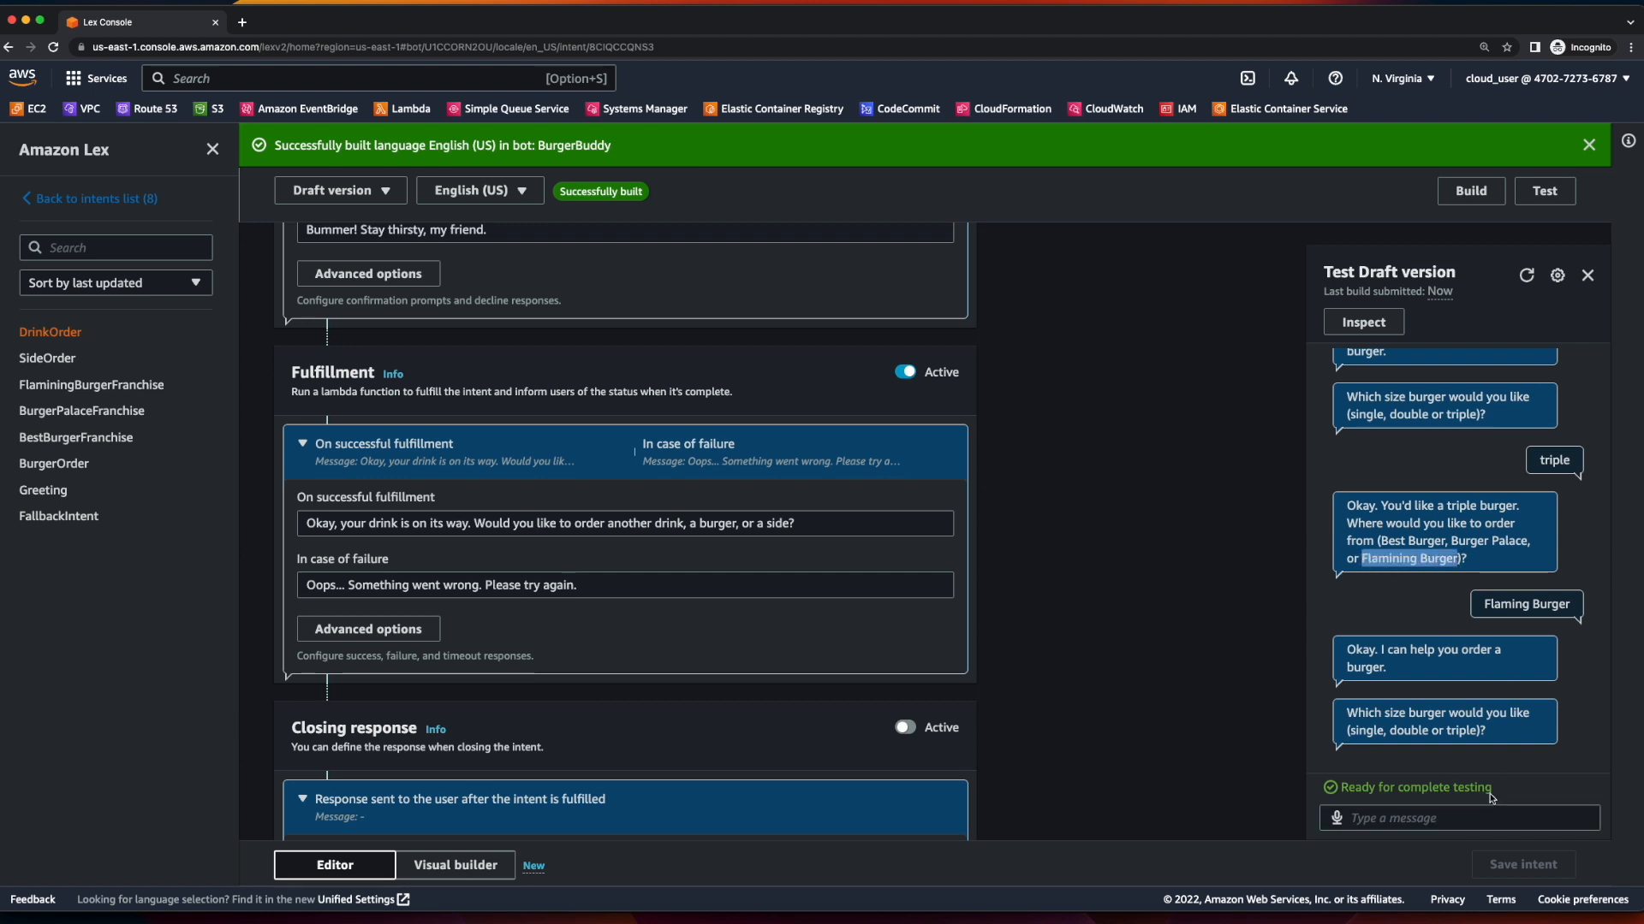
click(1483, 816)
key(super+v)
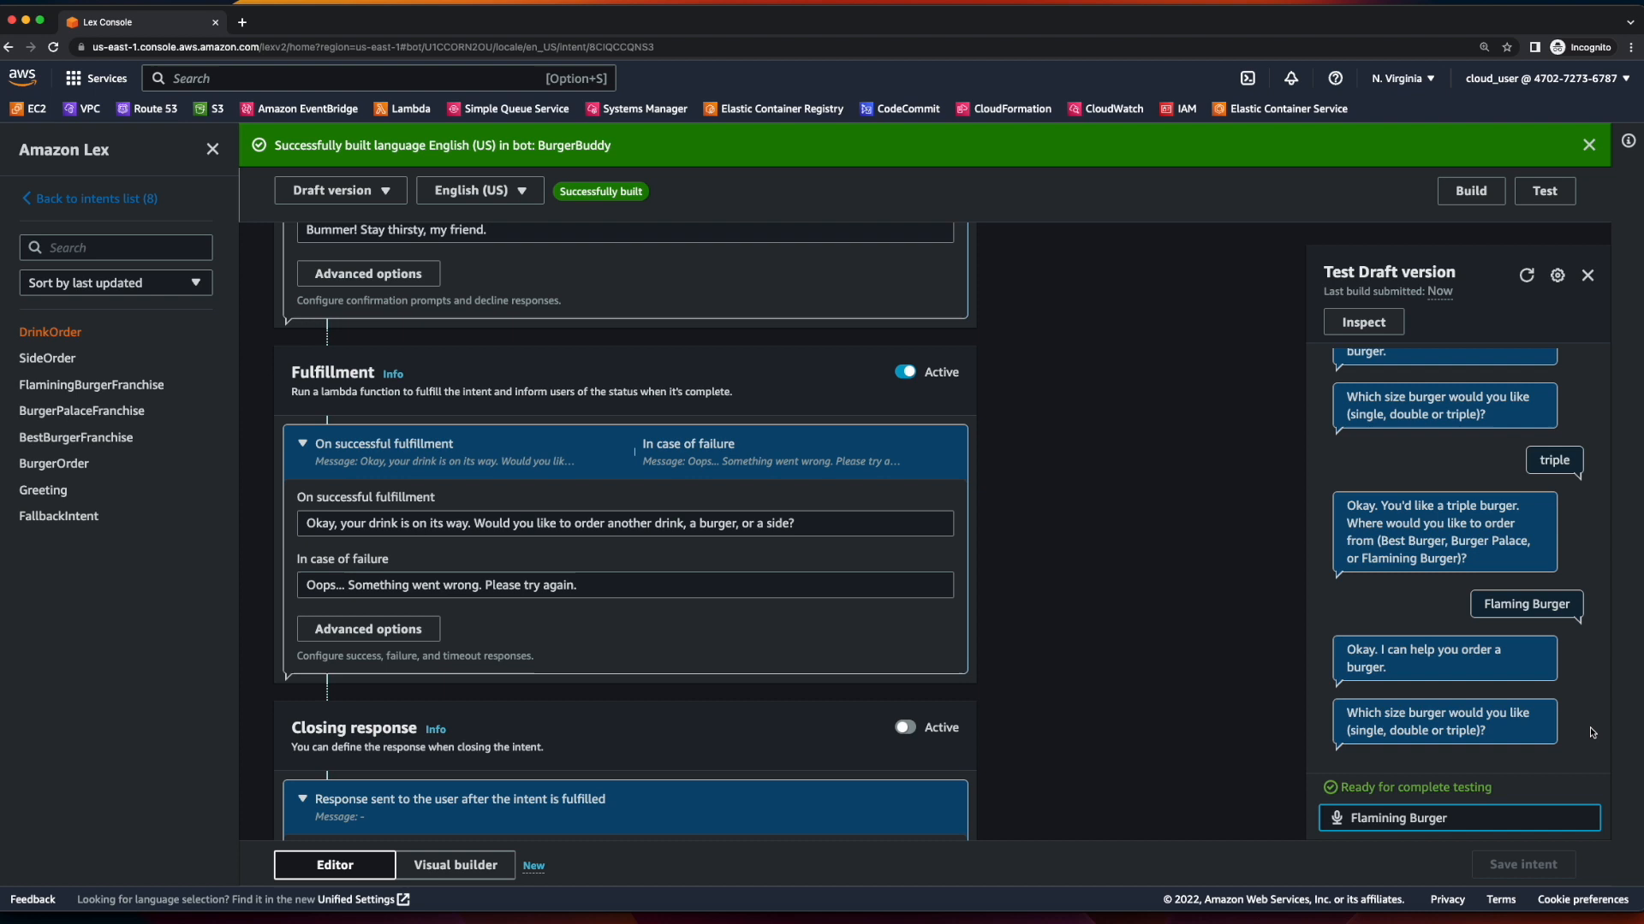
key(Return)
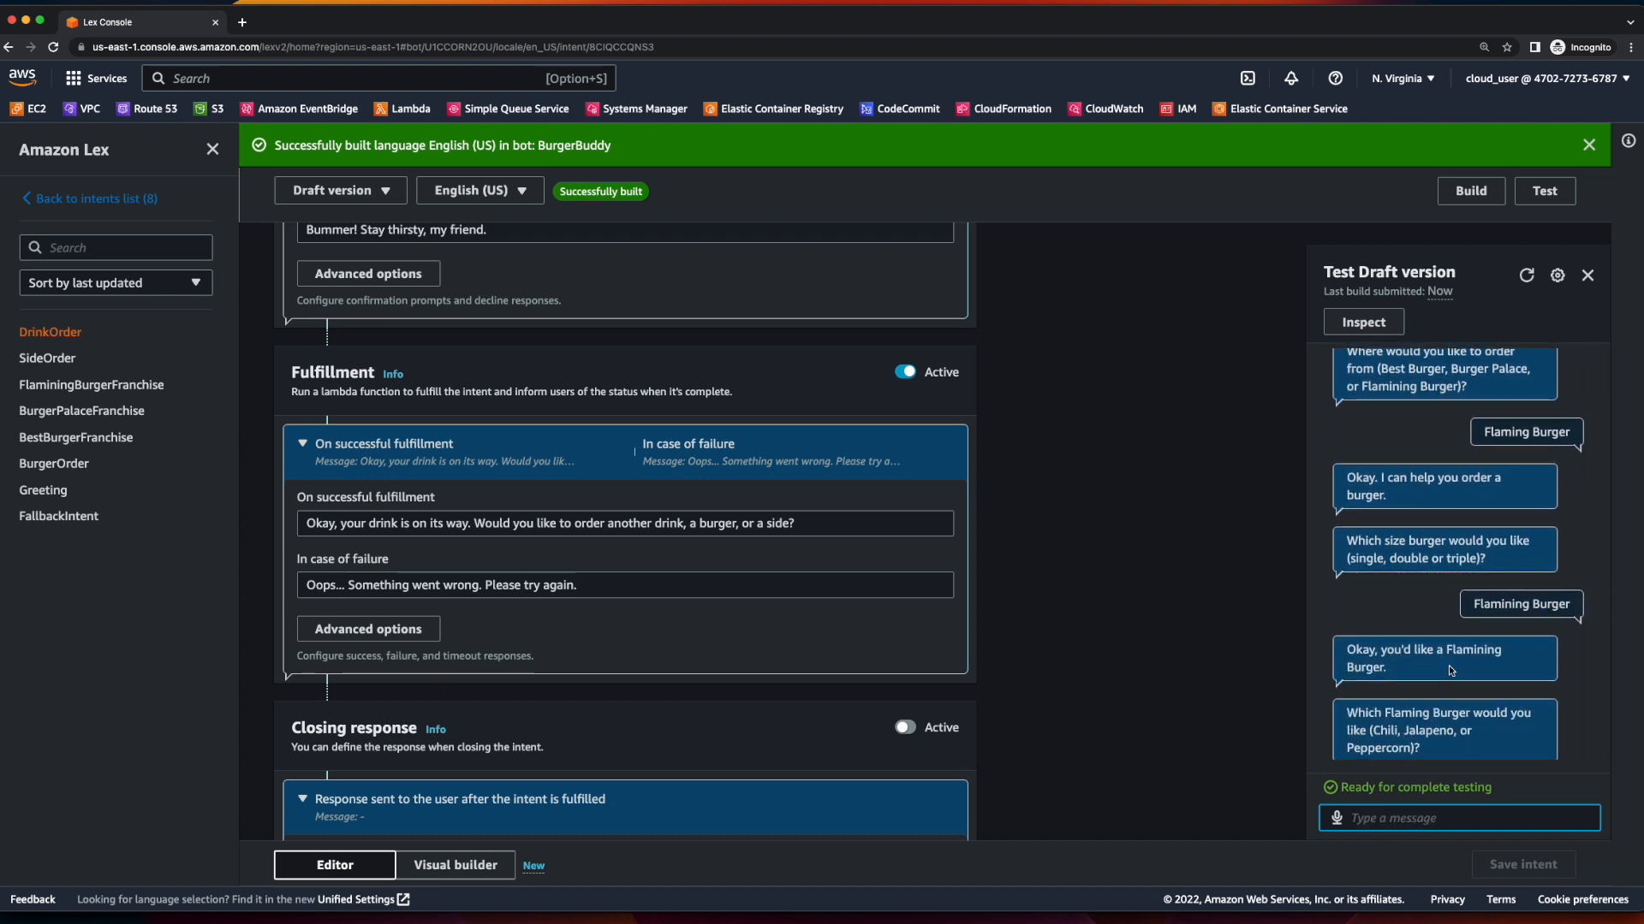
Answer the burger type question with "Chili" copied from the bot's message, and accept the order with "yes".
double_click(1385, 730)
key(super+c)
click(1472, 812)
key(super+v)
key(Return)
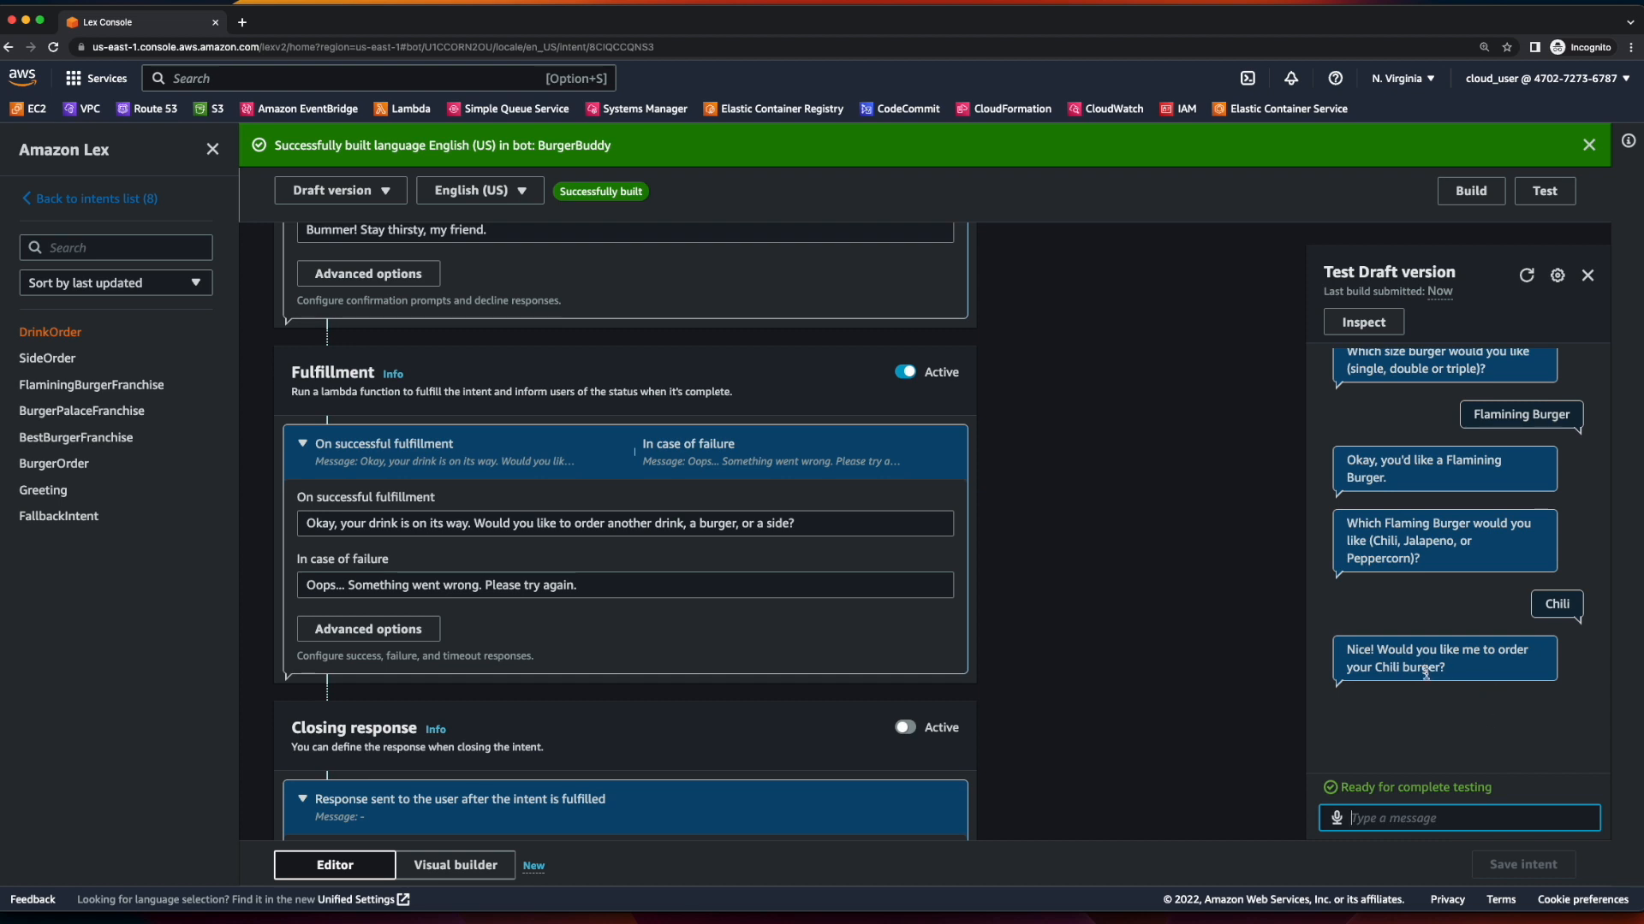
text(yes)
key(Return)
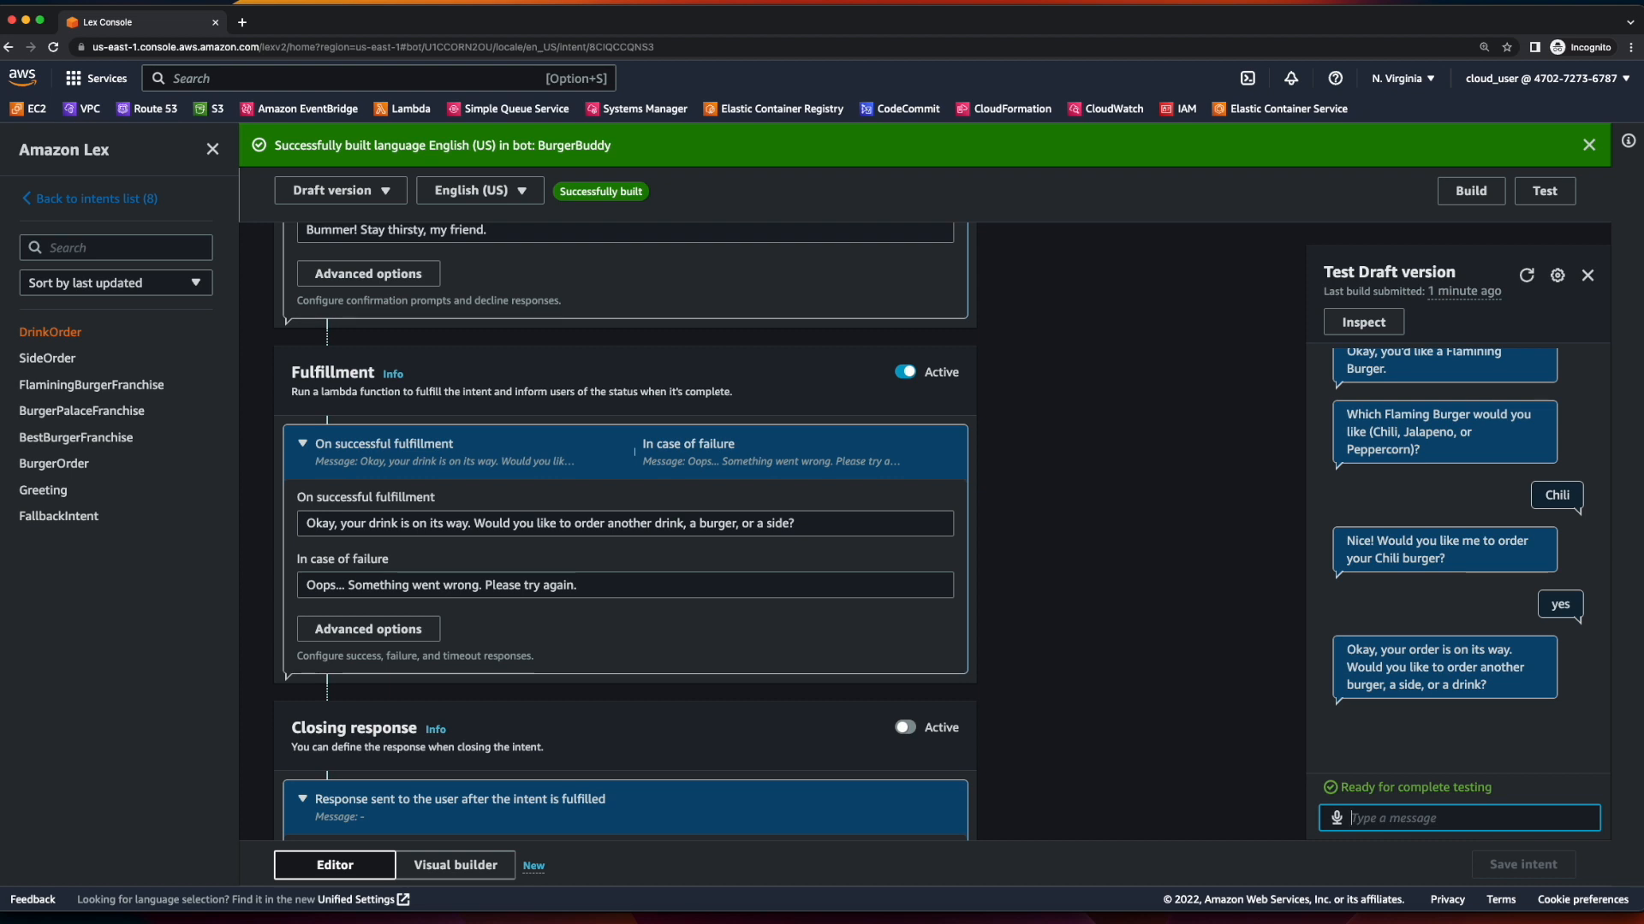
Test the side order by sending "side", choosing "Fries" and accepting the order with "yes".
text(side)
key(Return)
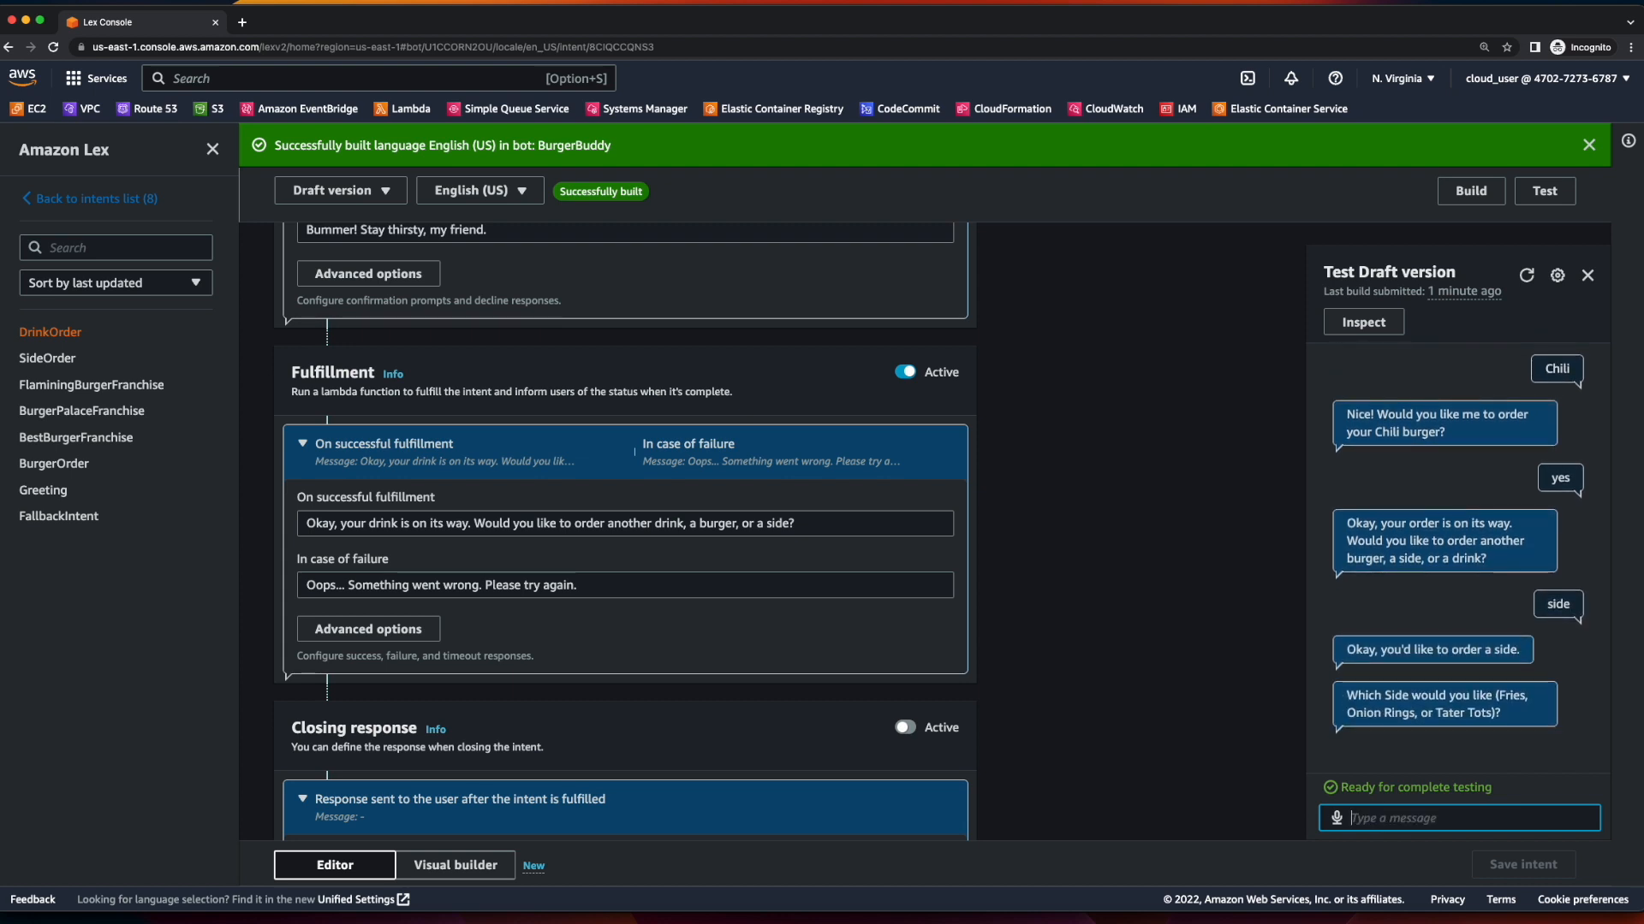
text(Fries)
key(Return)
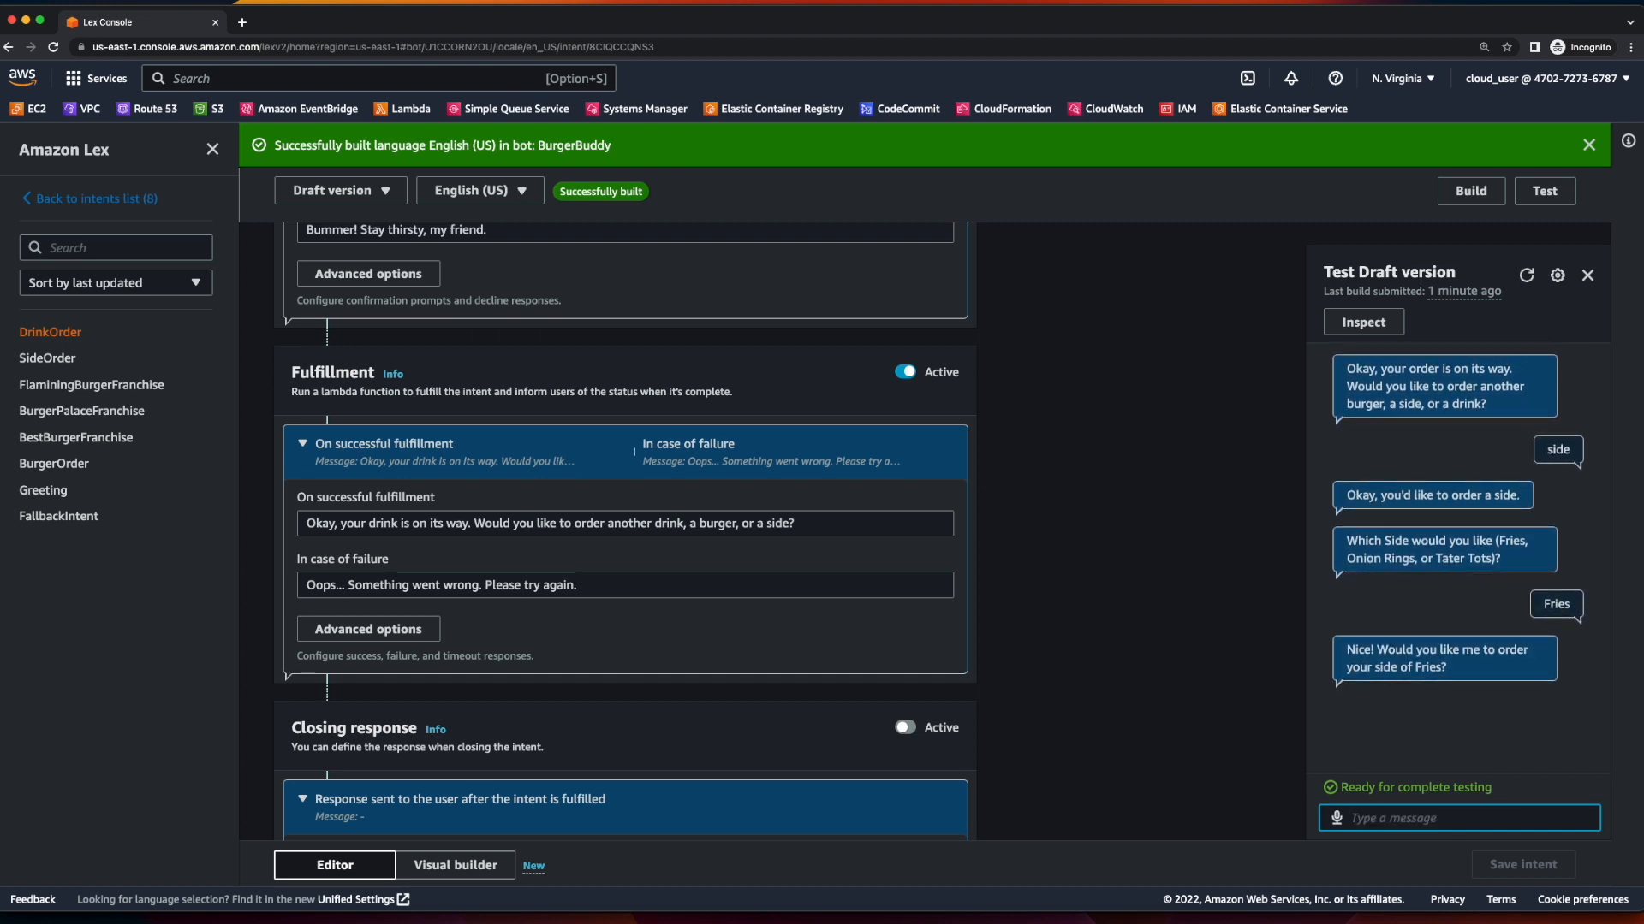
text(yes)
key(Return)
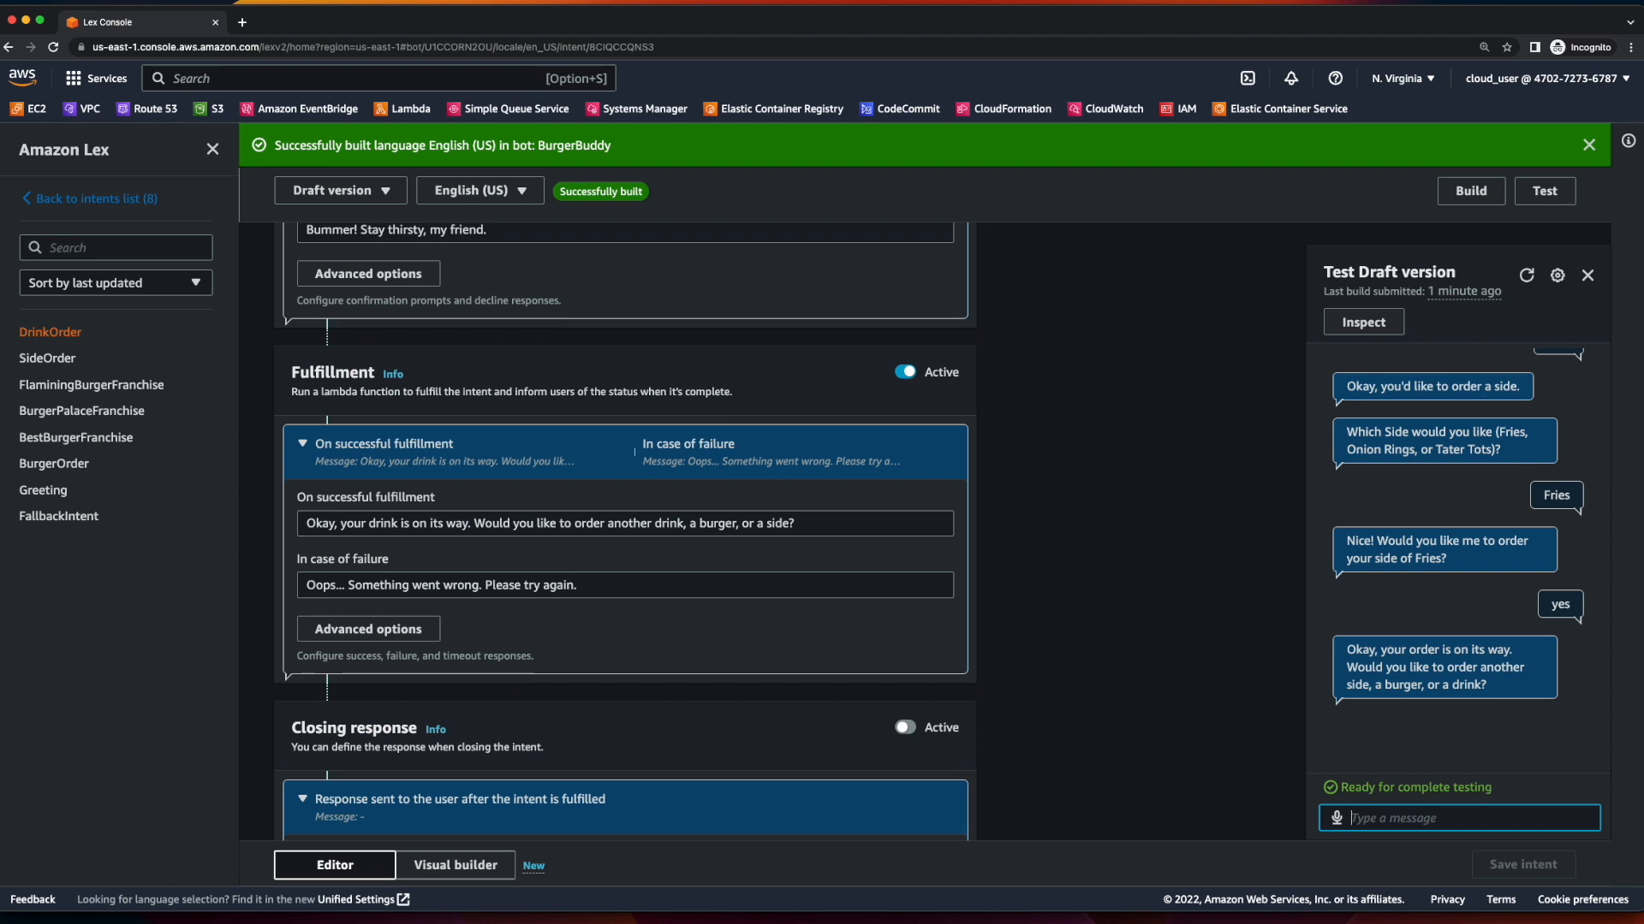
Test the drink order by sending "drink", "Soda" and "yes", and decline any further order with "no".
text(drink)
key(Return)
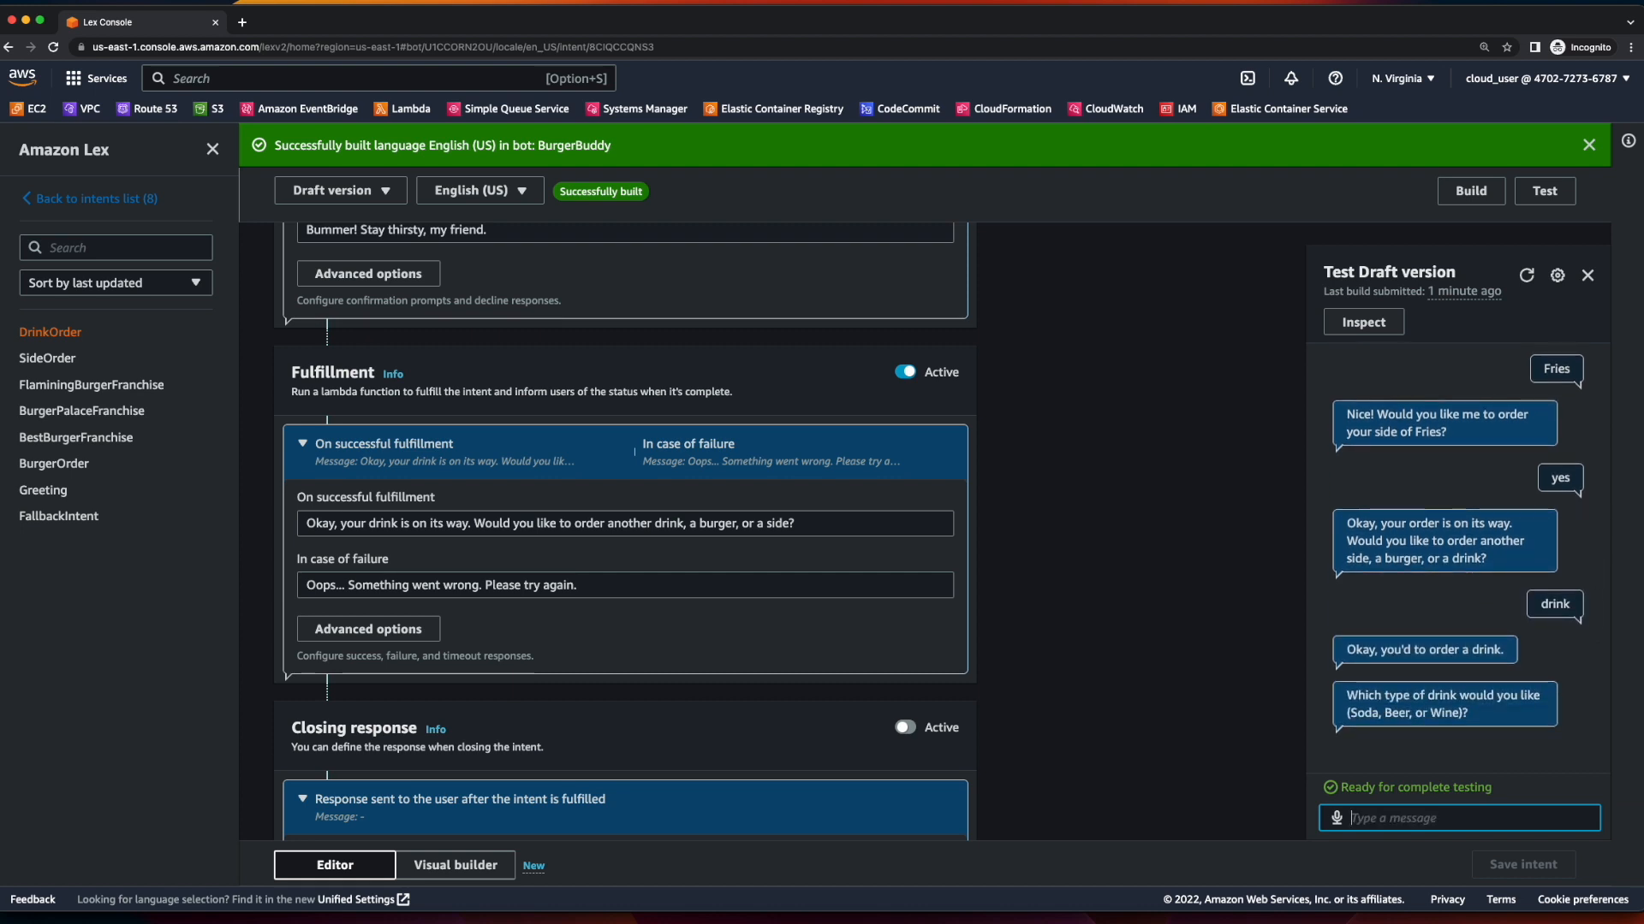
text(Soda)
key(Return)
text(yes)
key(Return)
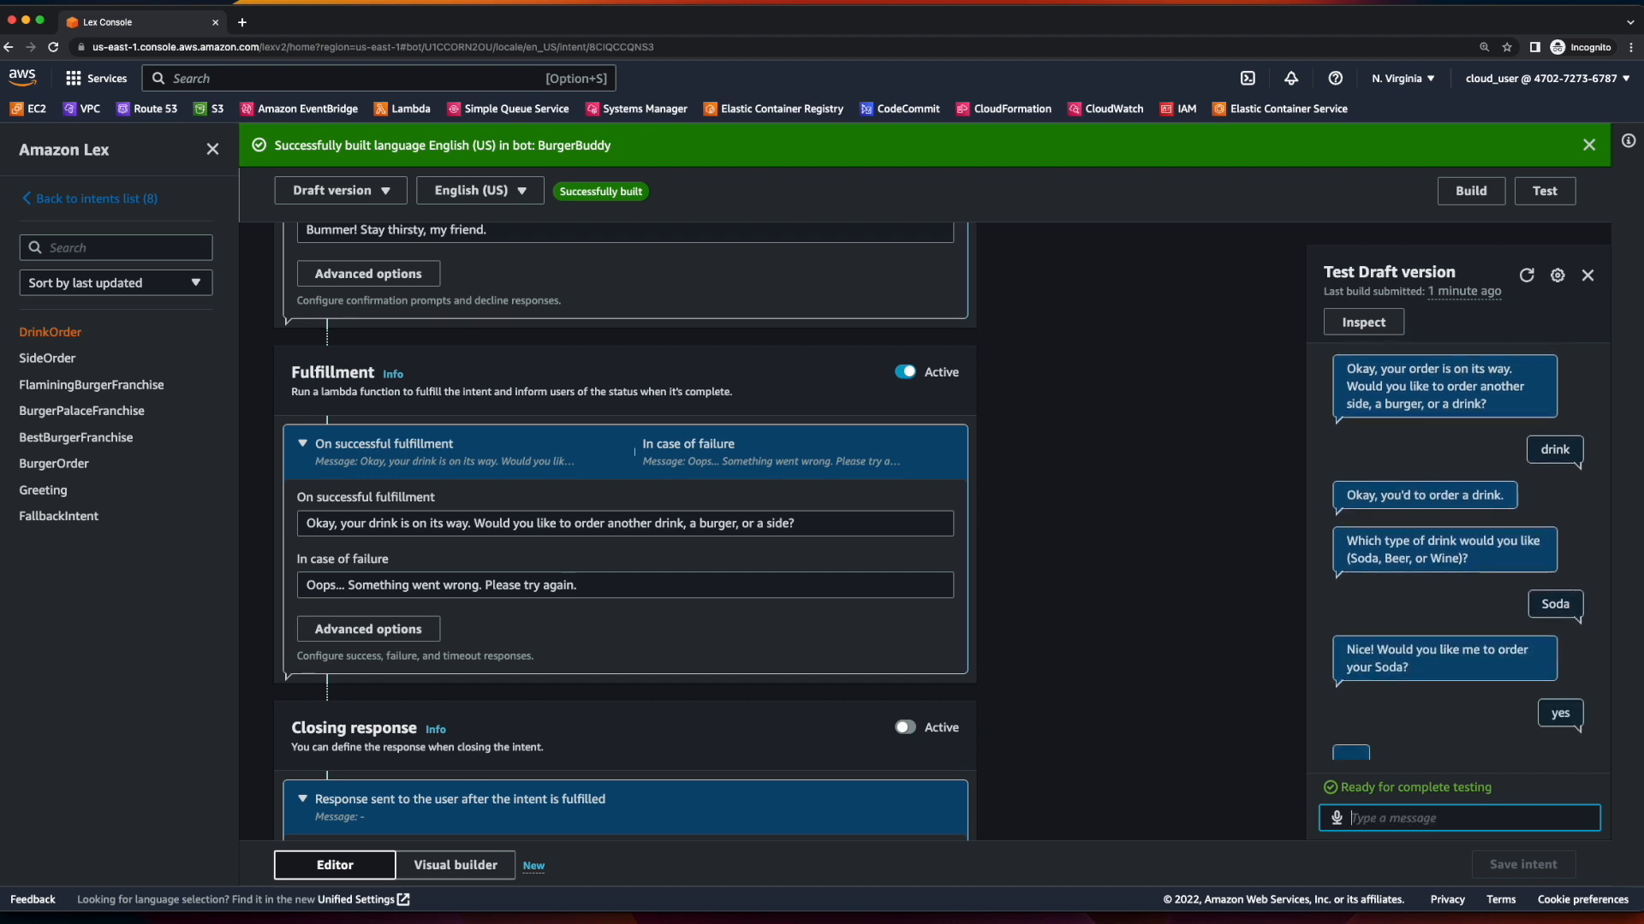
text(no)
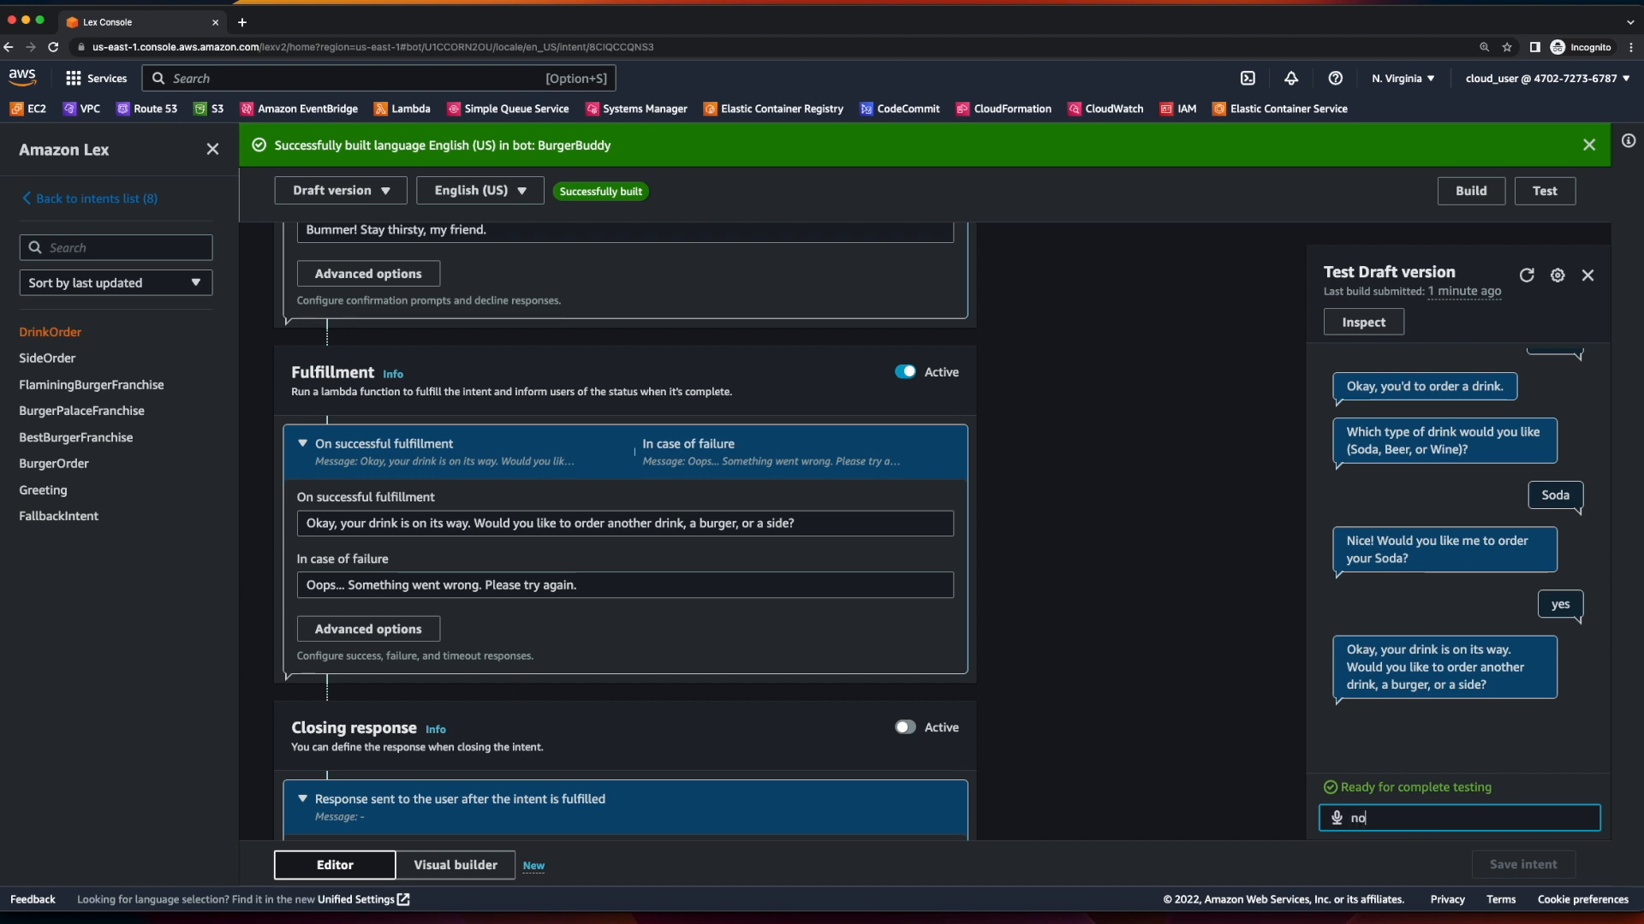
key(Return)
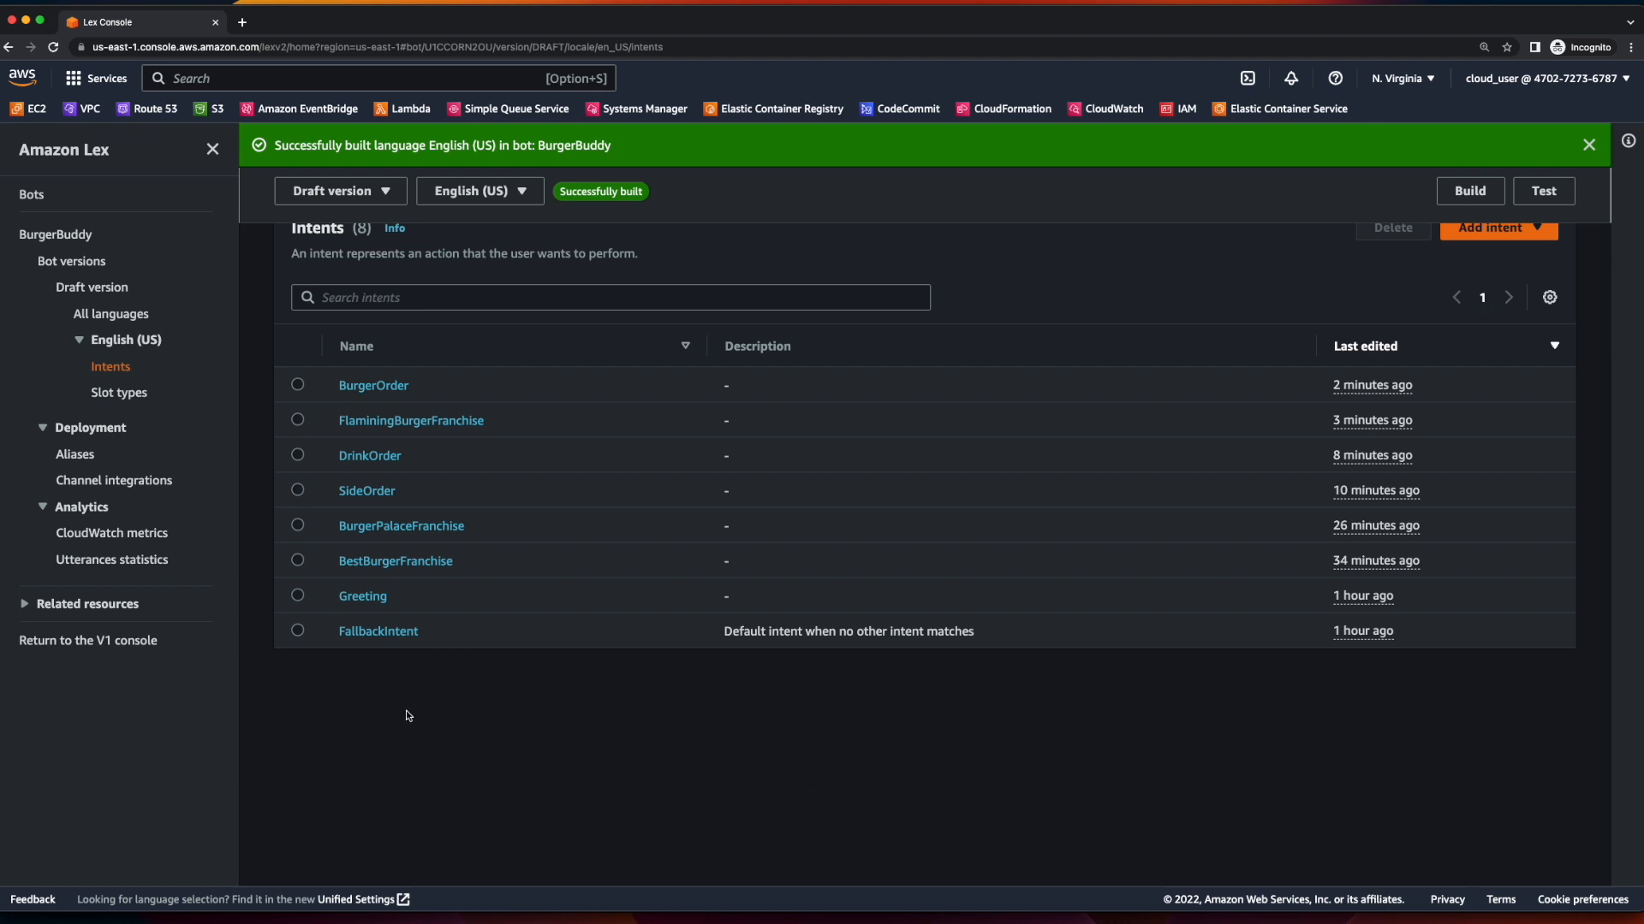
Activate the FallbackIntent's closing response with the message "Sorry, I can't assist with that." and save the intent.
click(379, 632)
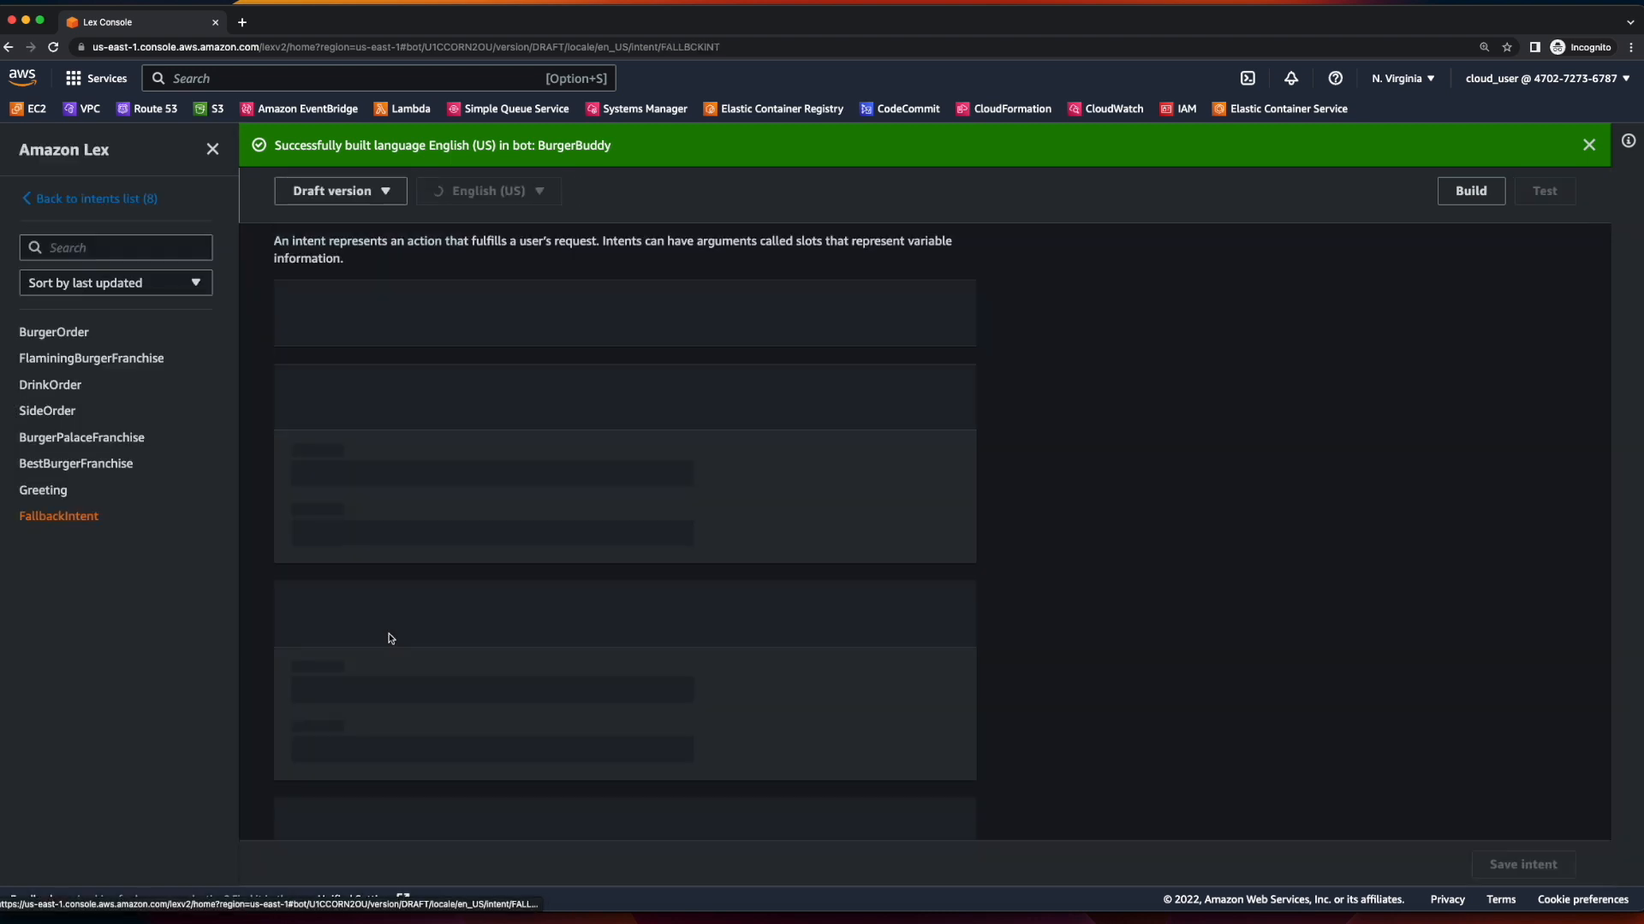
scroll(389, 638, down, 10)
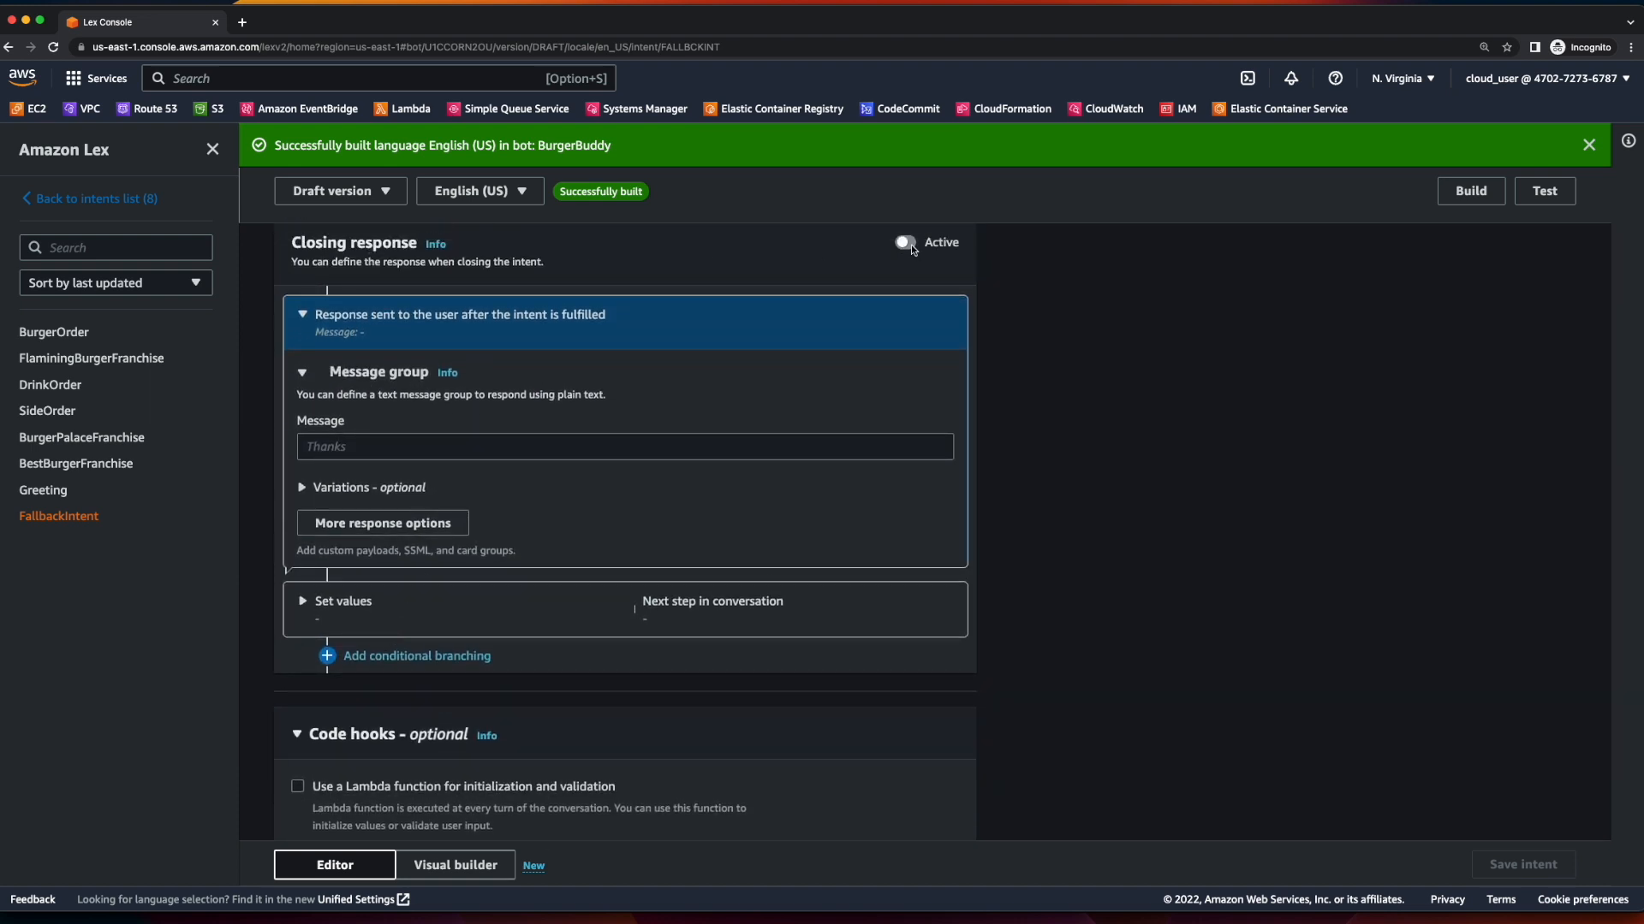
click(906, 244)
click(582, 449)
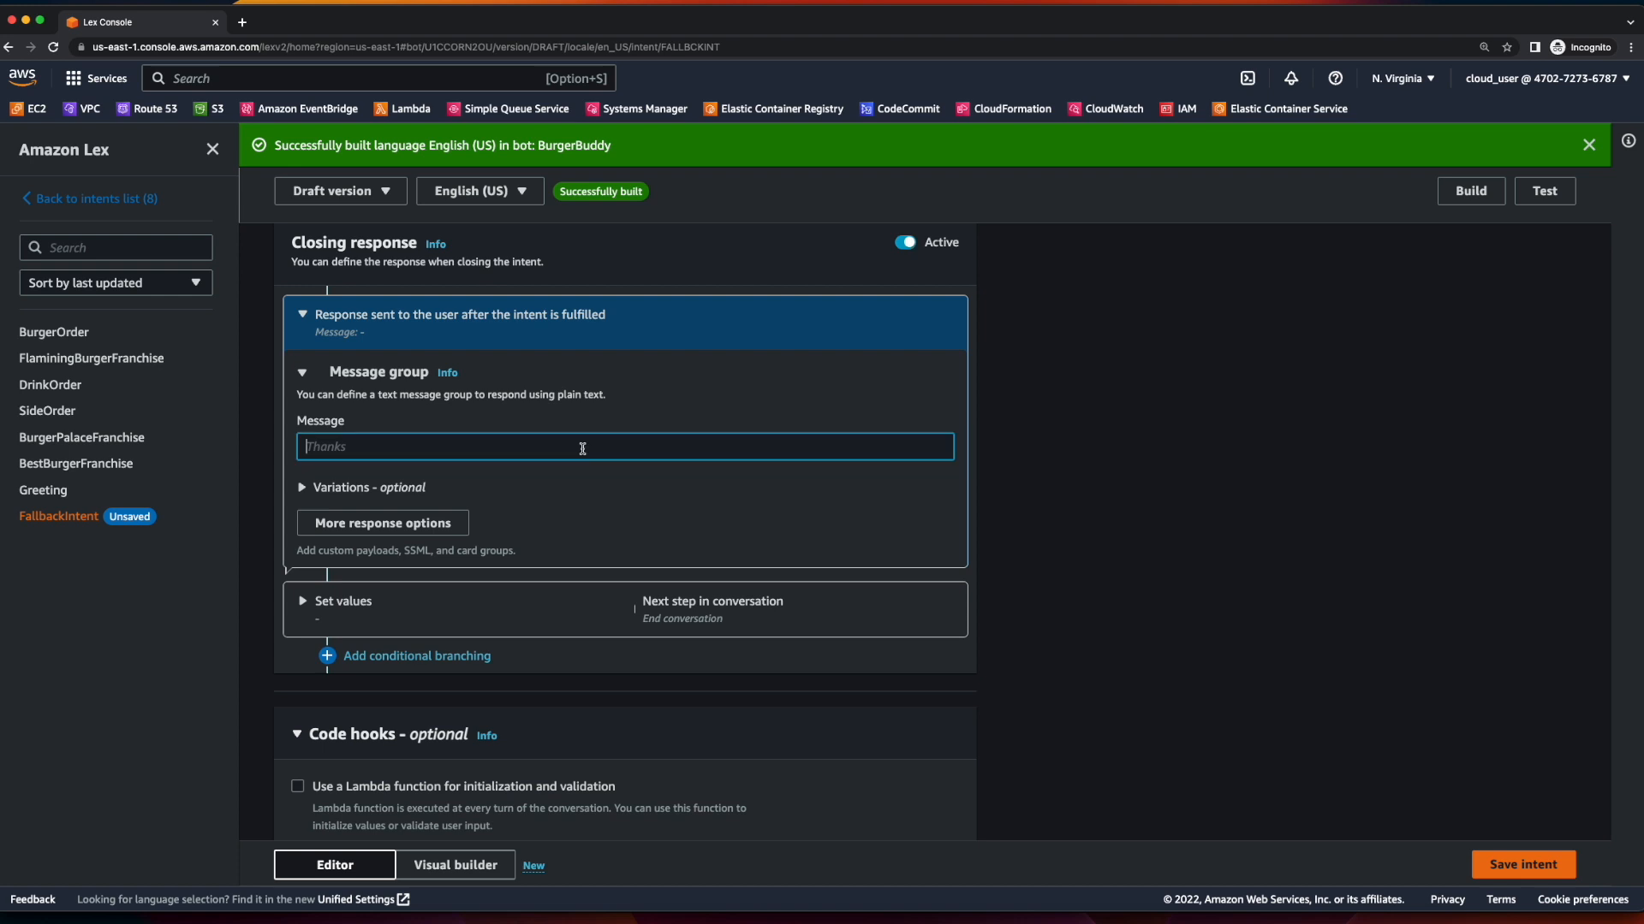
text(Sorry, I can't assist with that.)
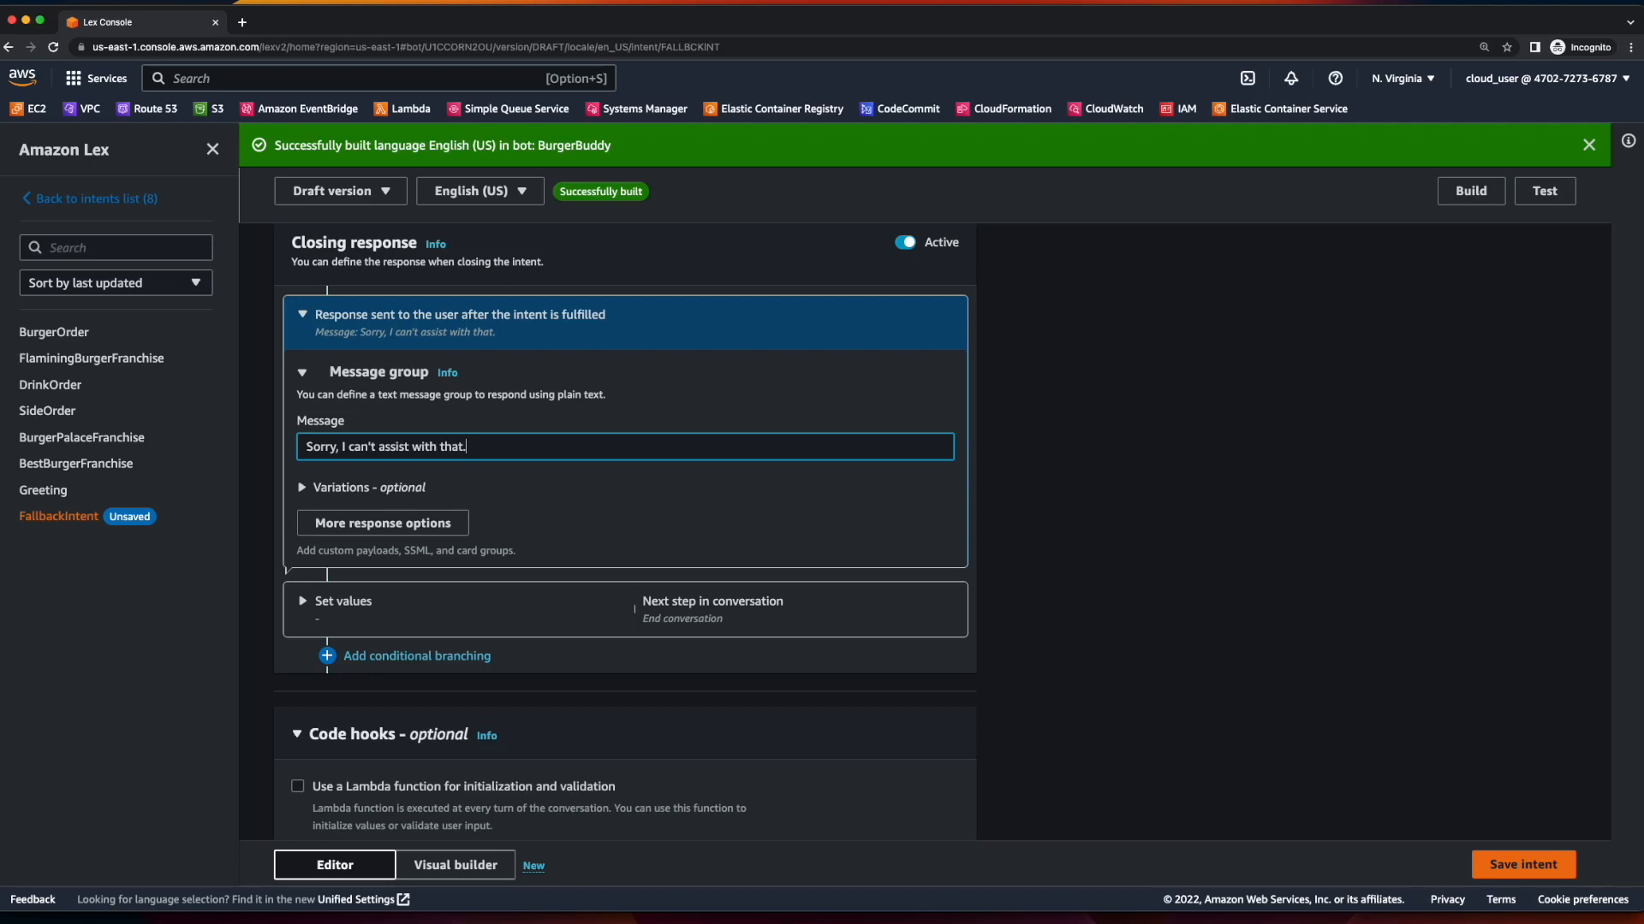
click(1551, 865)
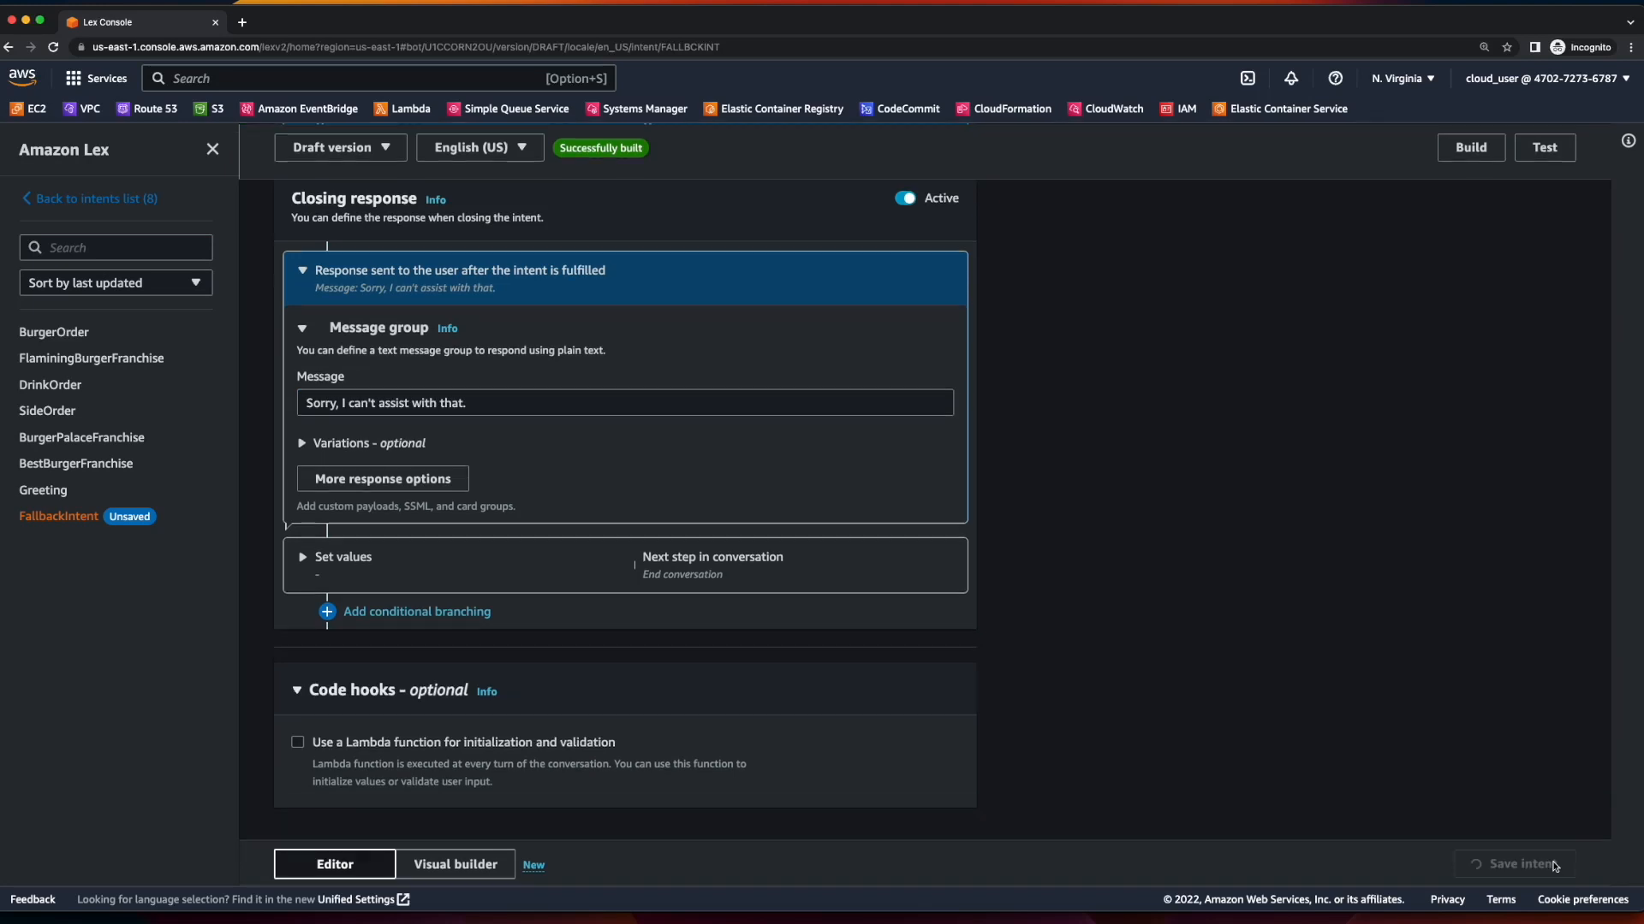
Build the English (US) version of the bot and start a test conversation with the greeting "hi".
click(1469, 149)
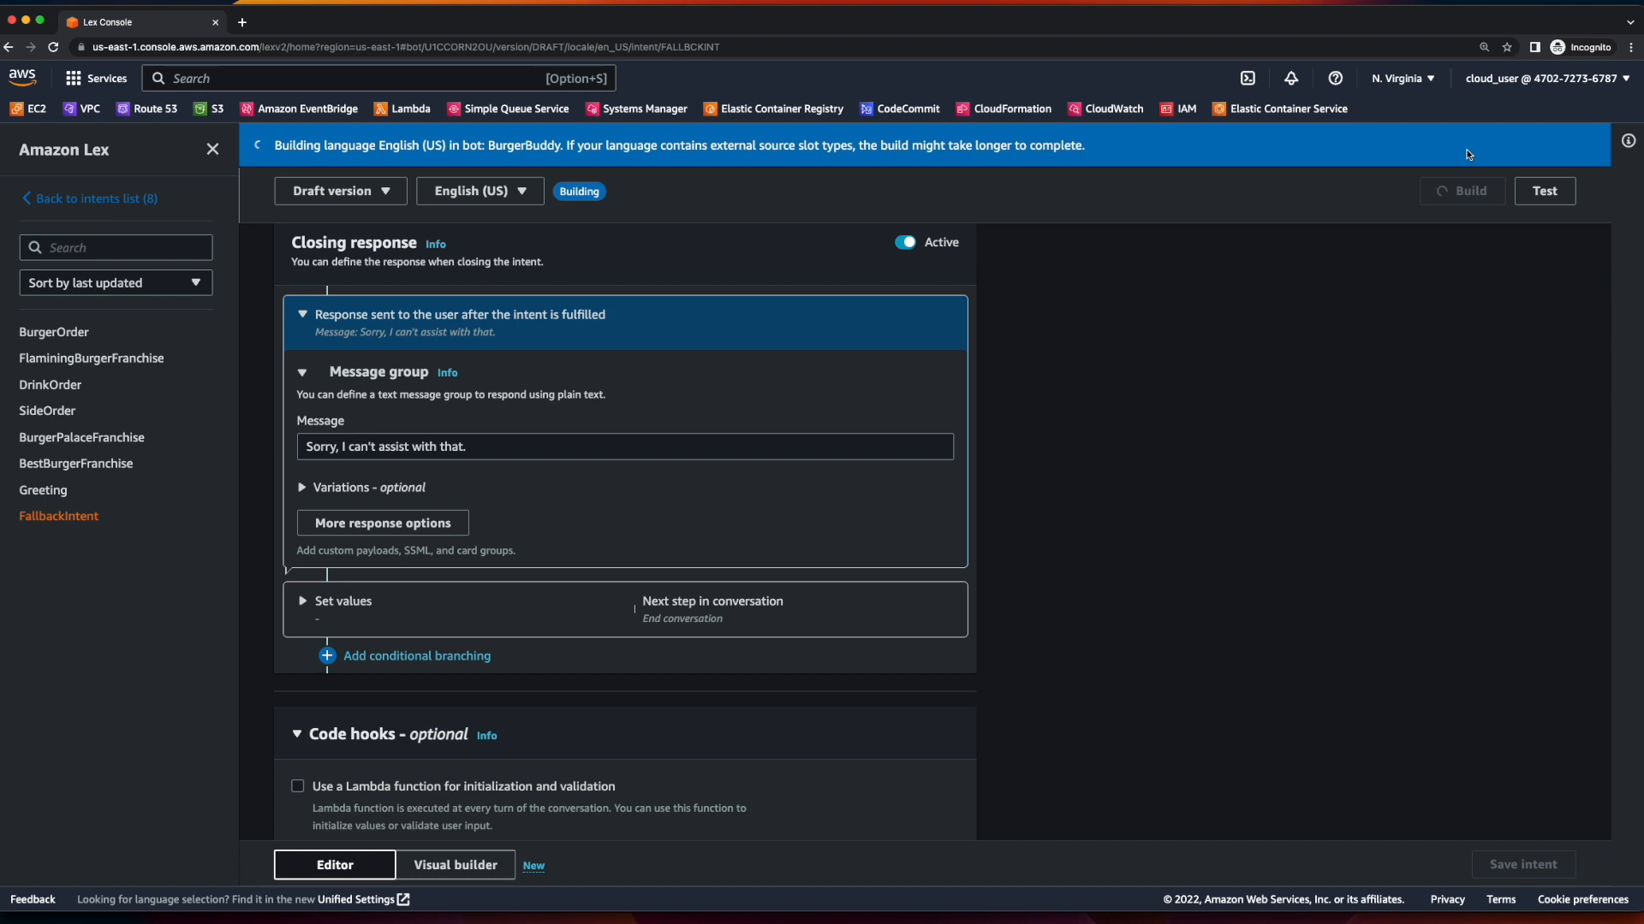
click(1521, 196)
text(hi)
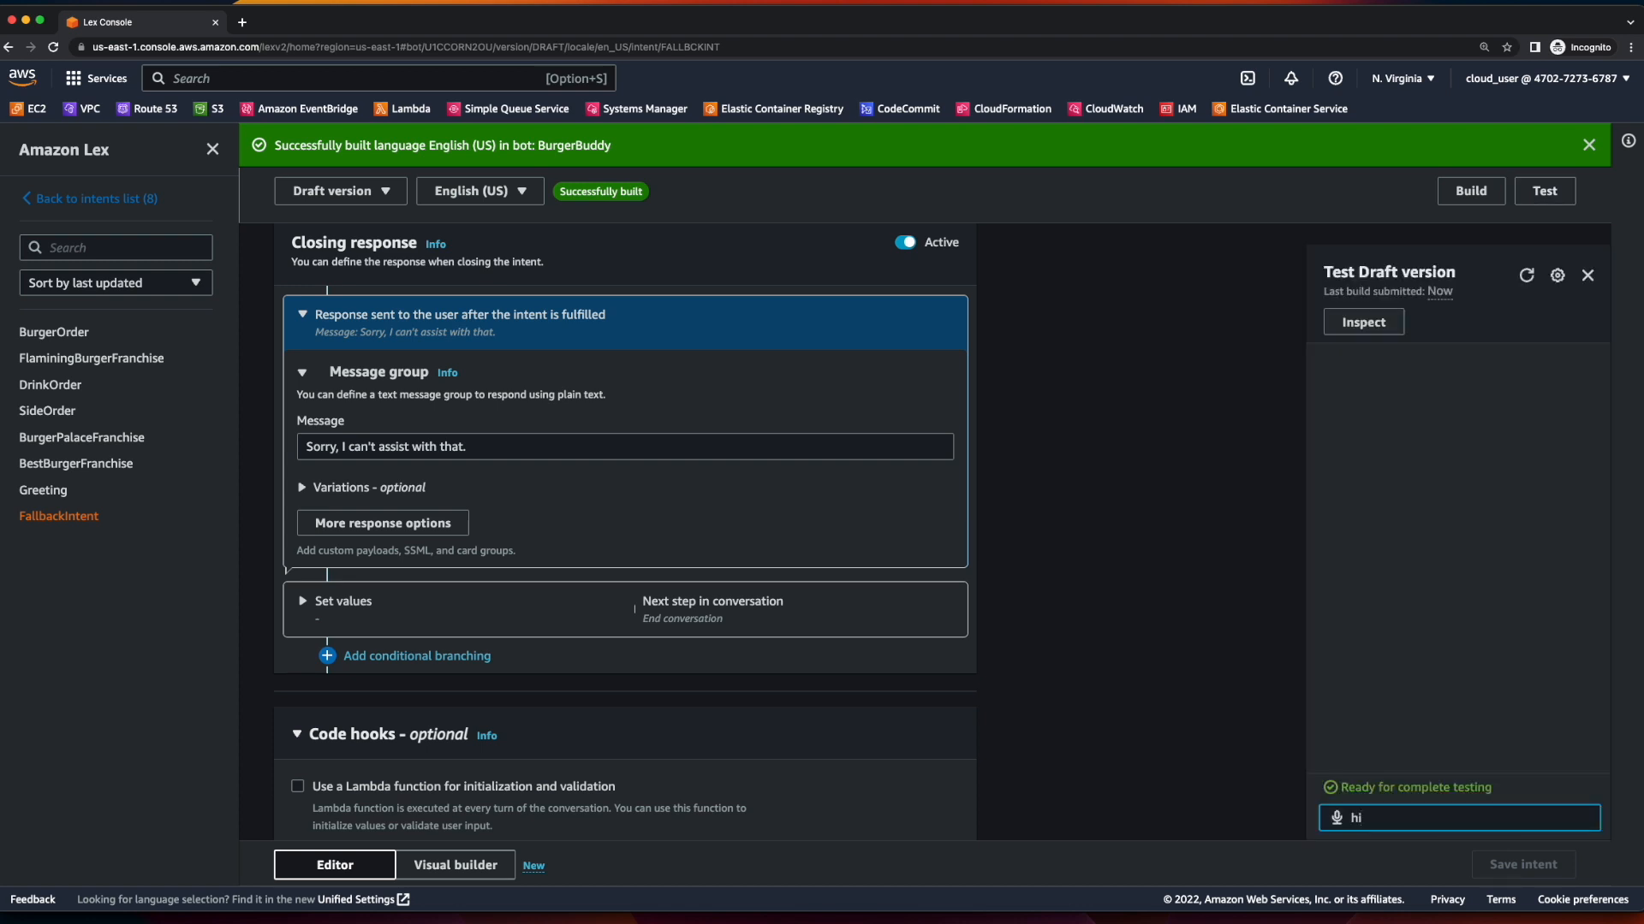
key(Return)
Retest the drink order with "drink", "Soda" and "yes", and answer "no" to the offer of another order.
text(drink)
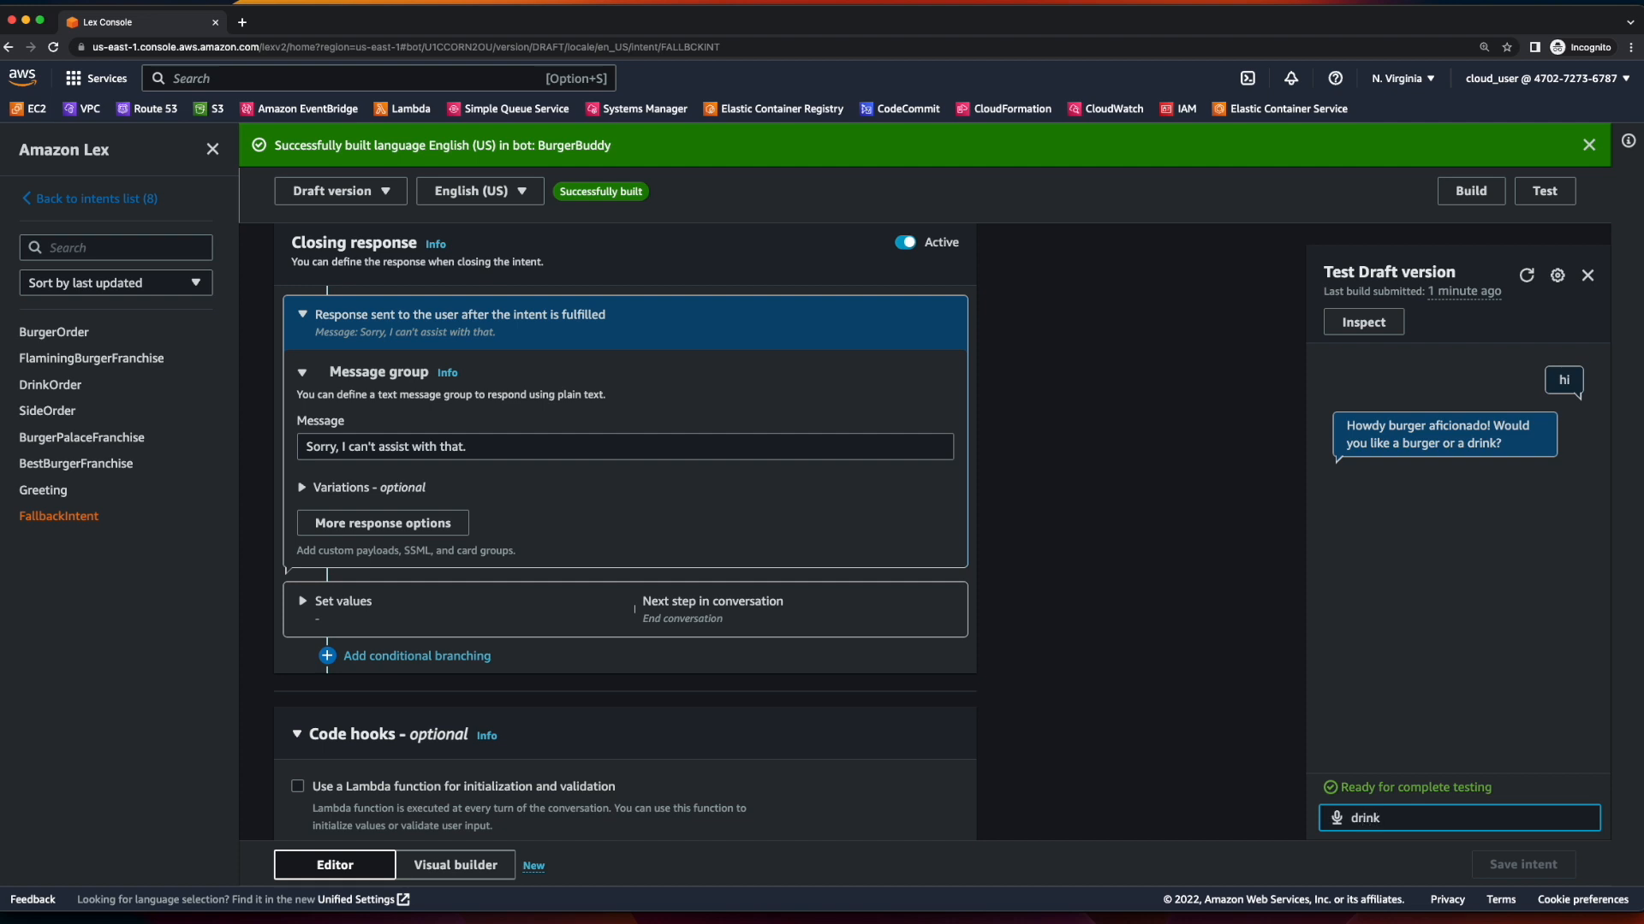
key(Return)
text(Soda)
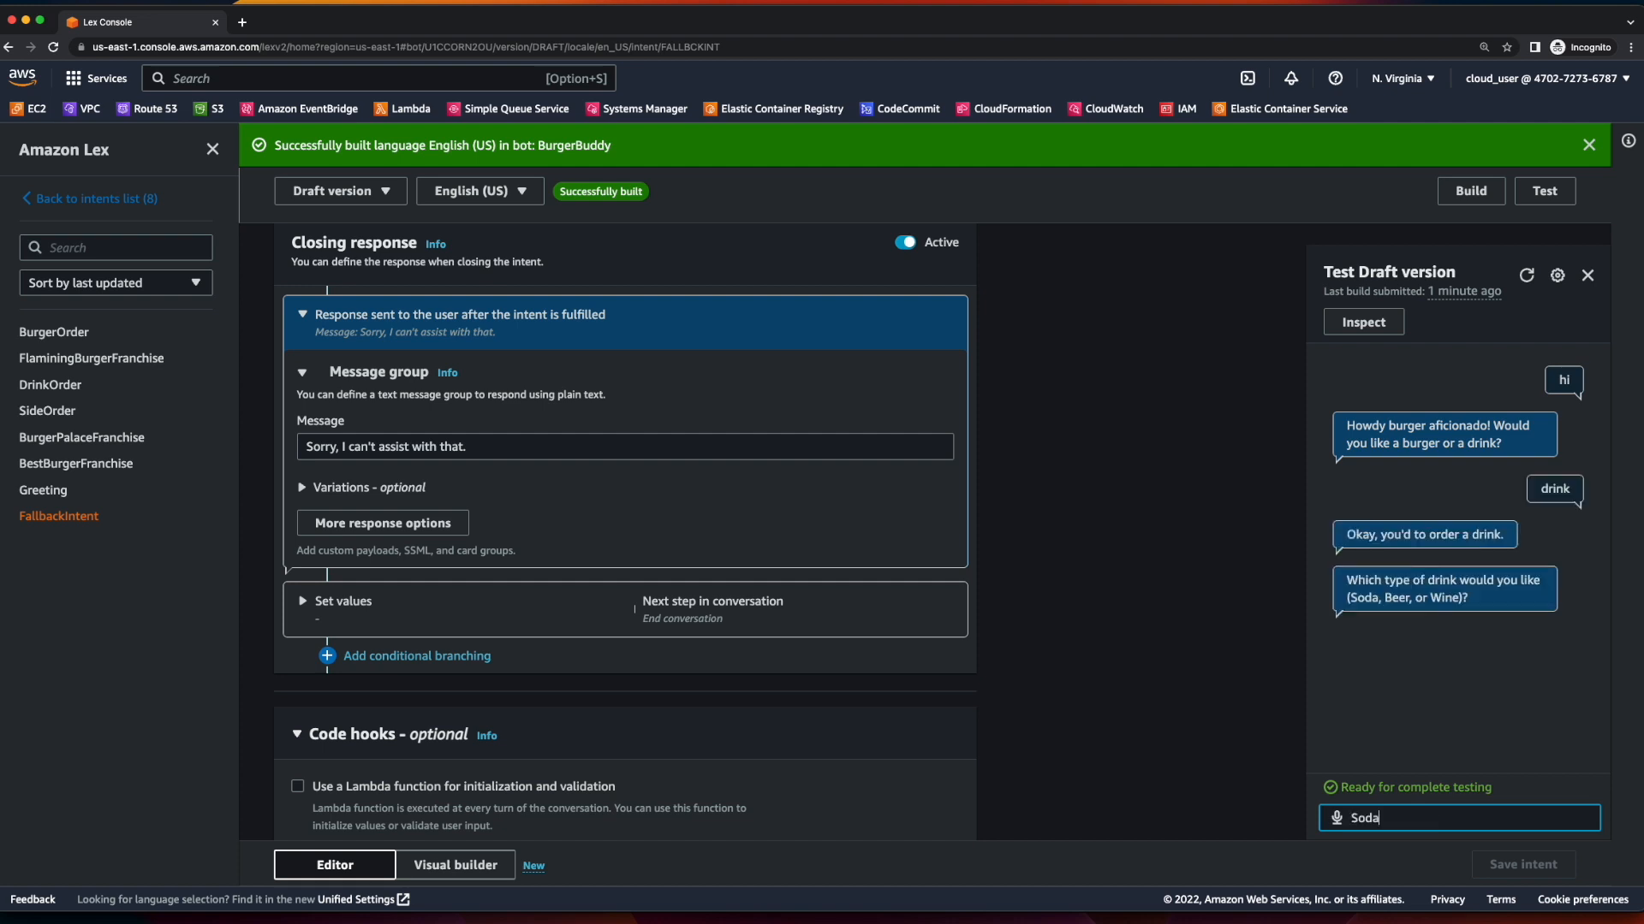
key(Return)
text(yes)
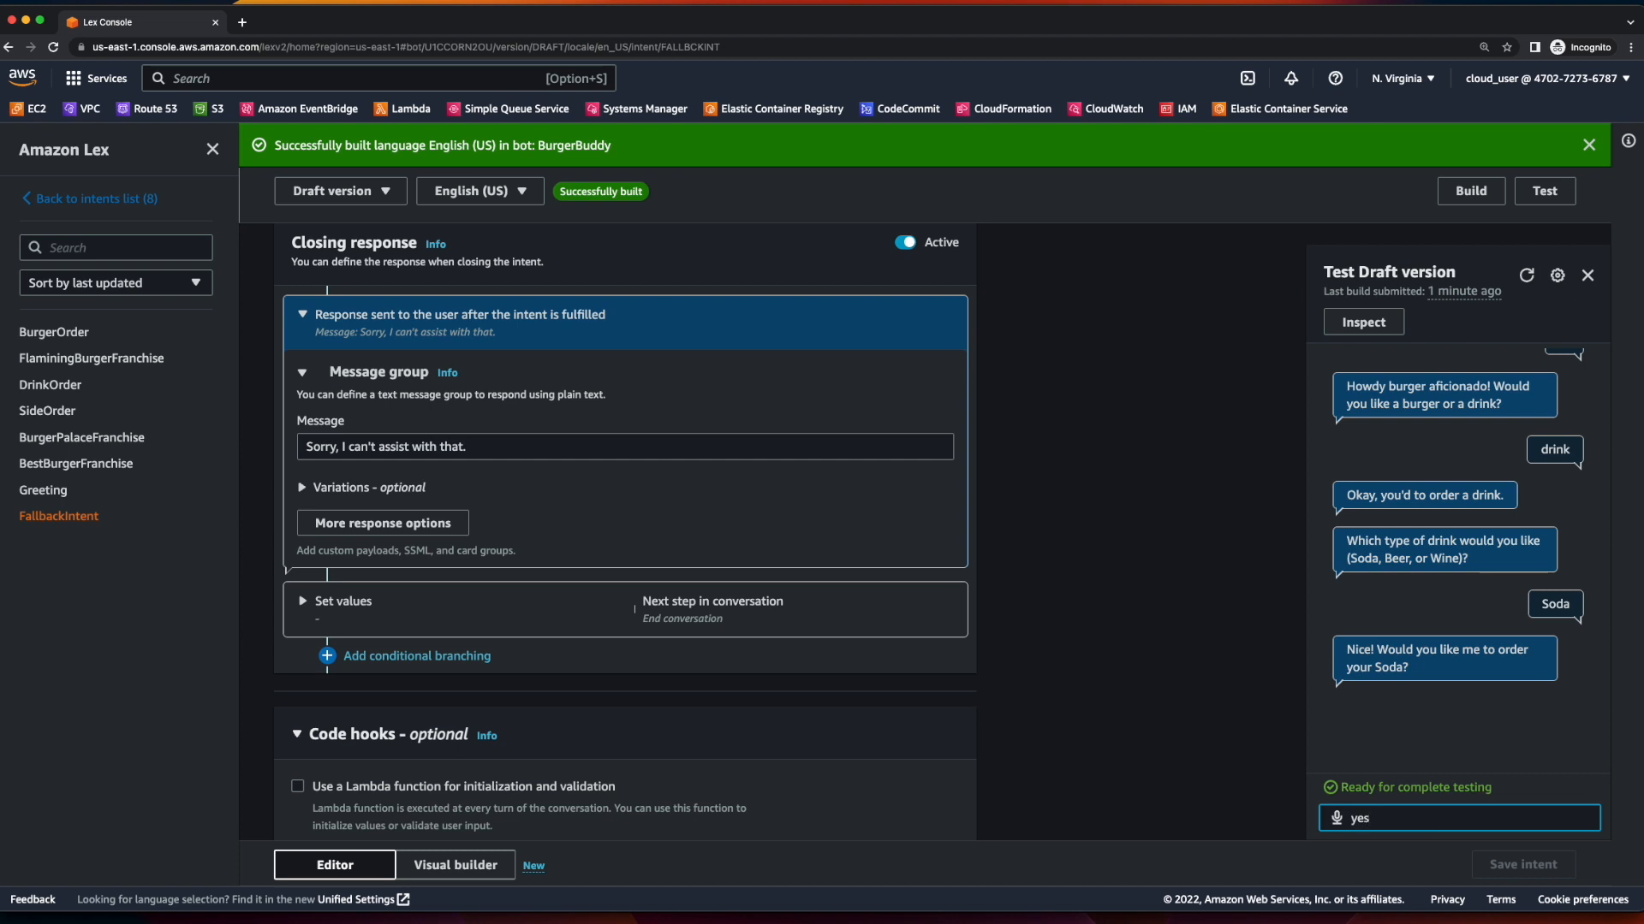
key(Return)
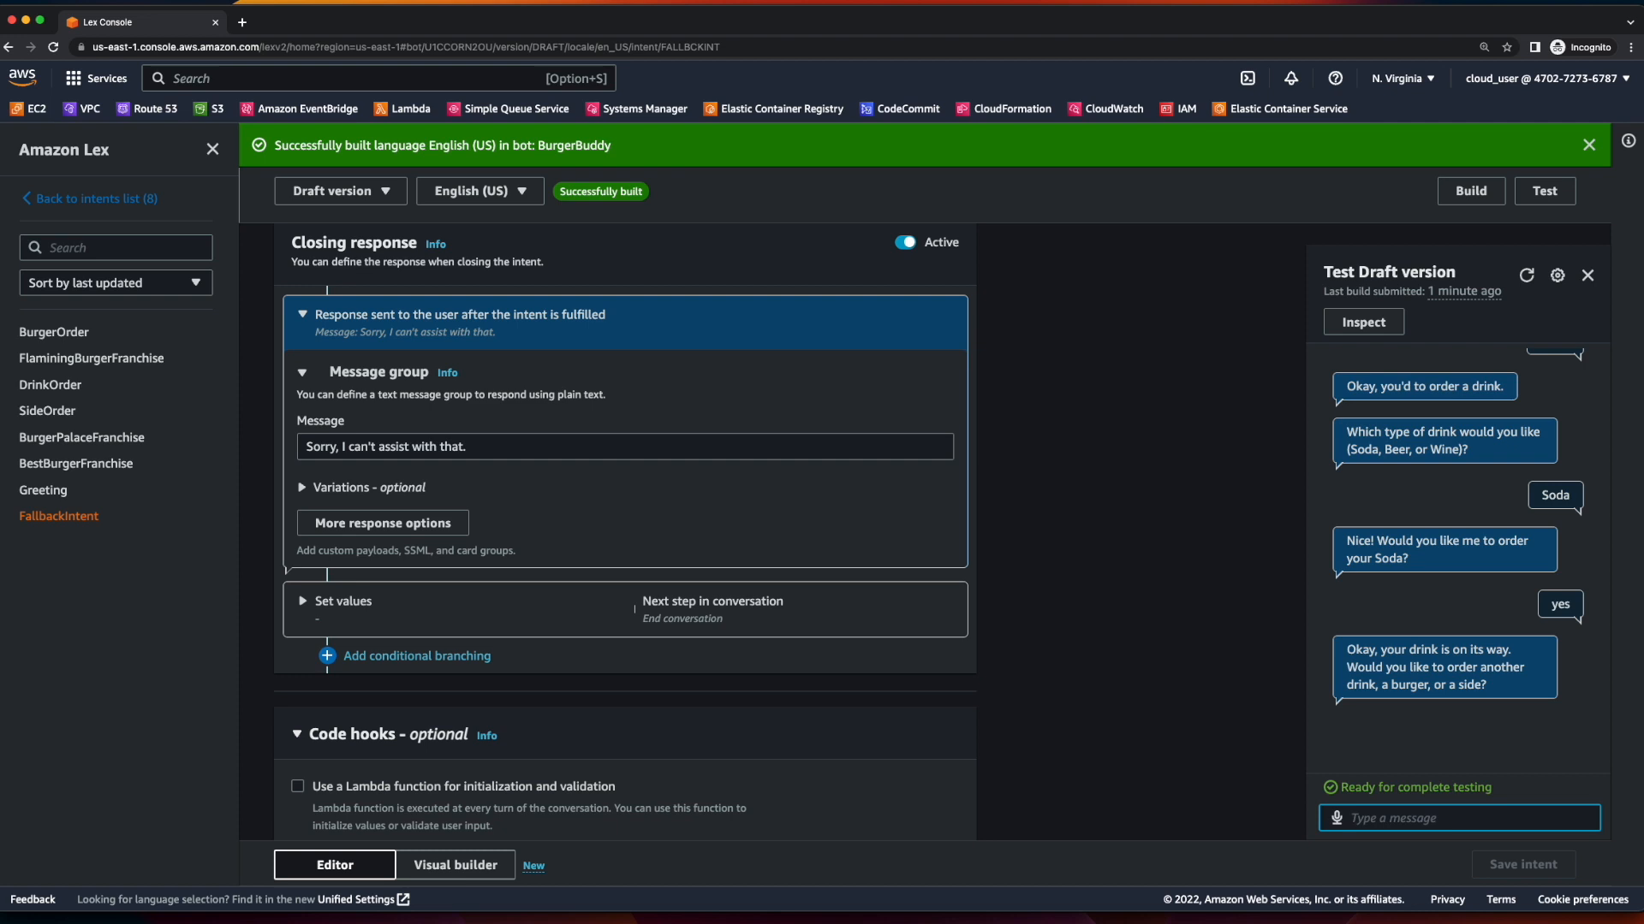
text(no)
key(Return)
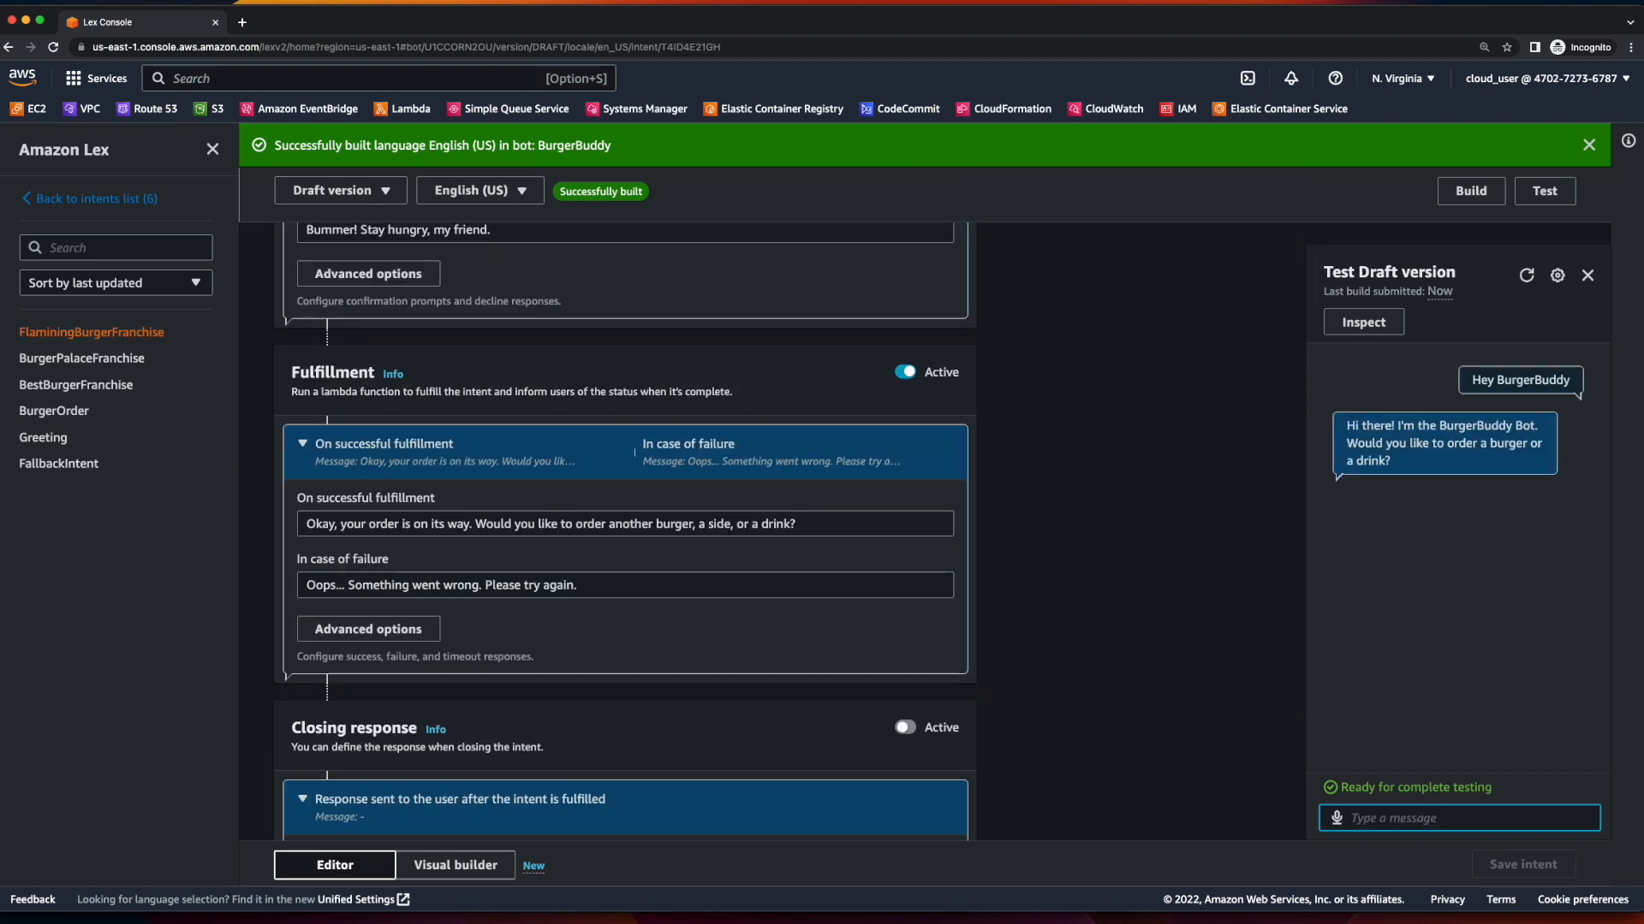
Test a burger order by sending "burger", choosing the "double" size and naming "Burger Palace" as the franchise.
text(burger)
key(Return)
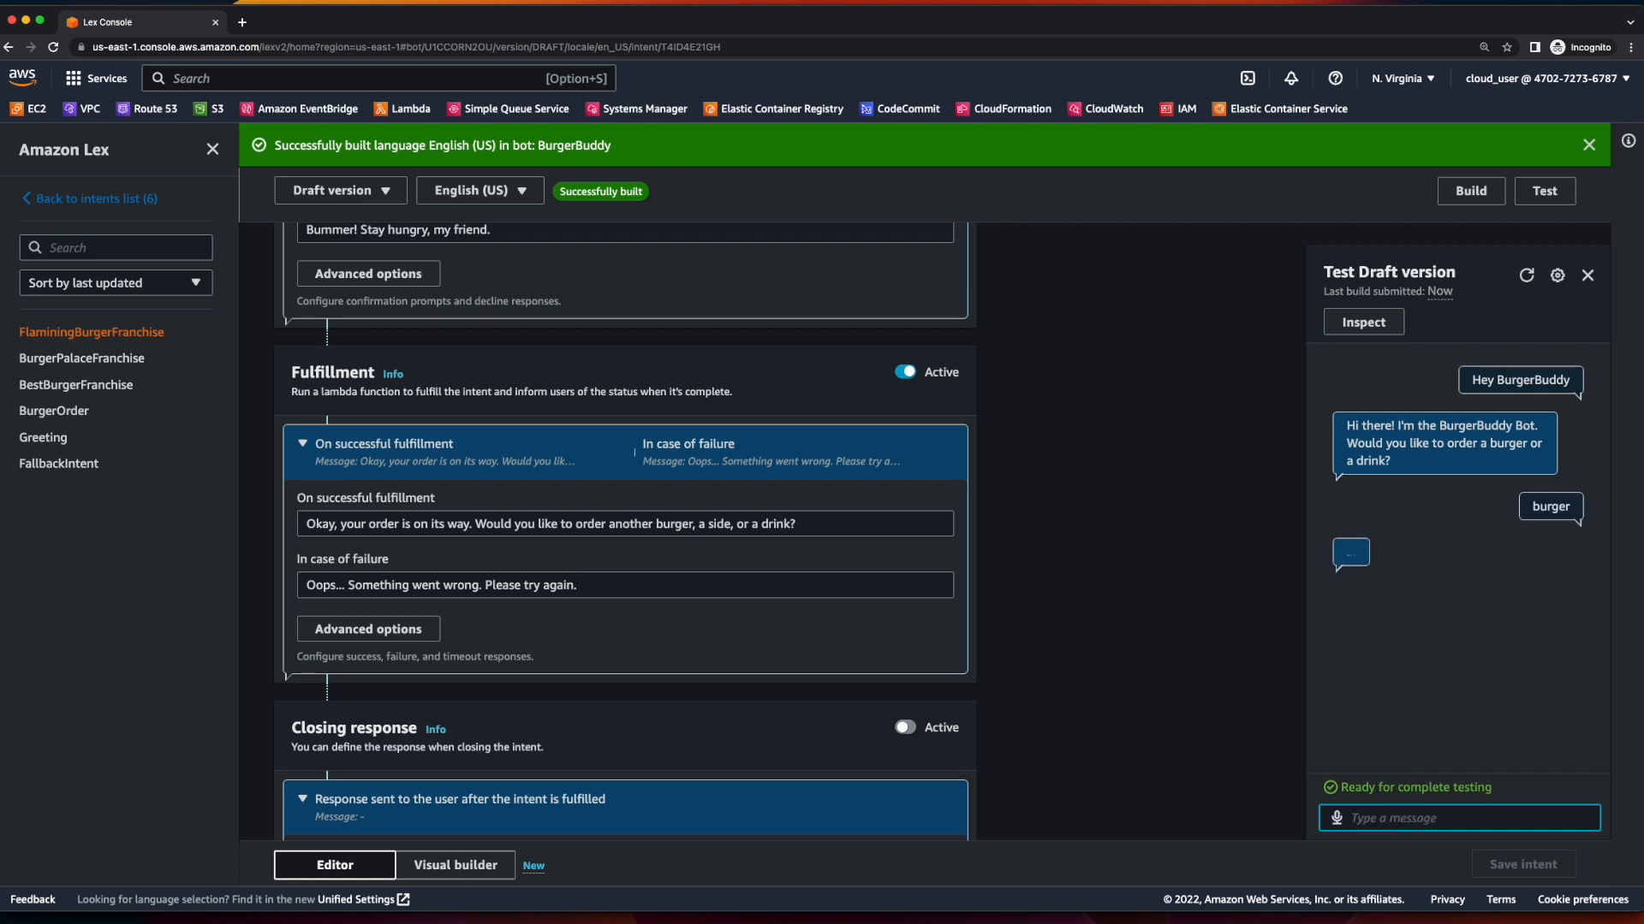
text(double)
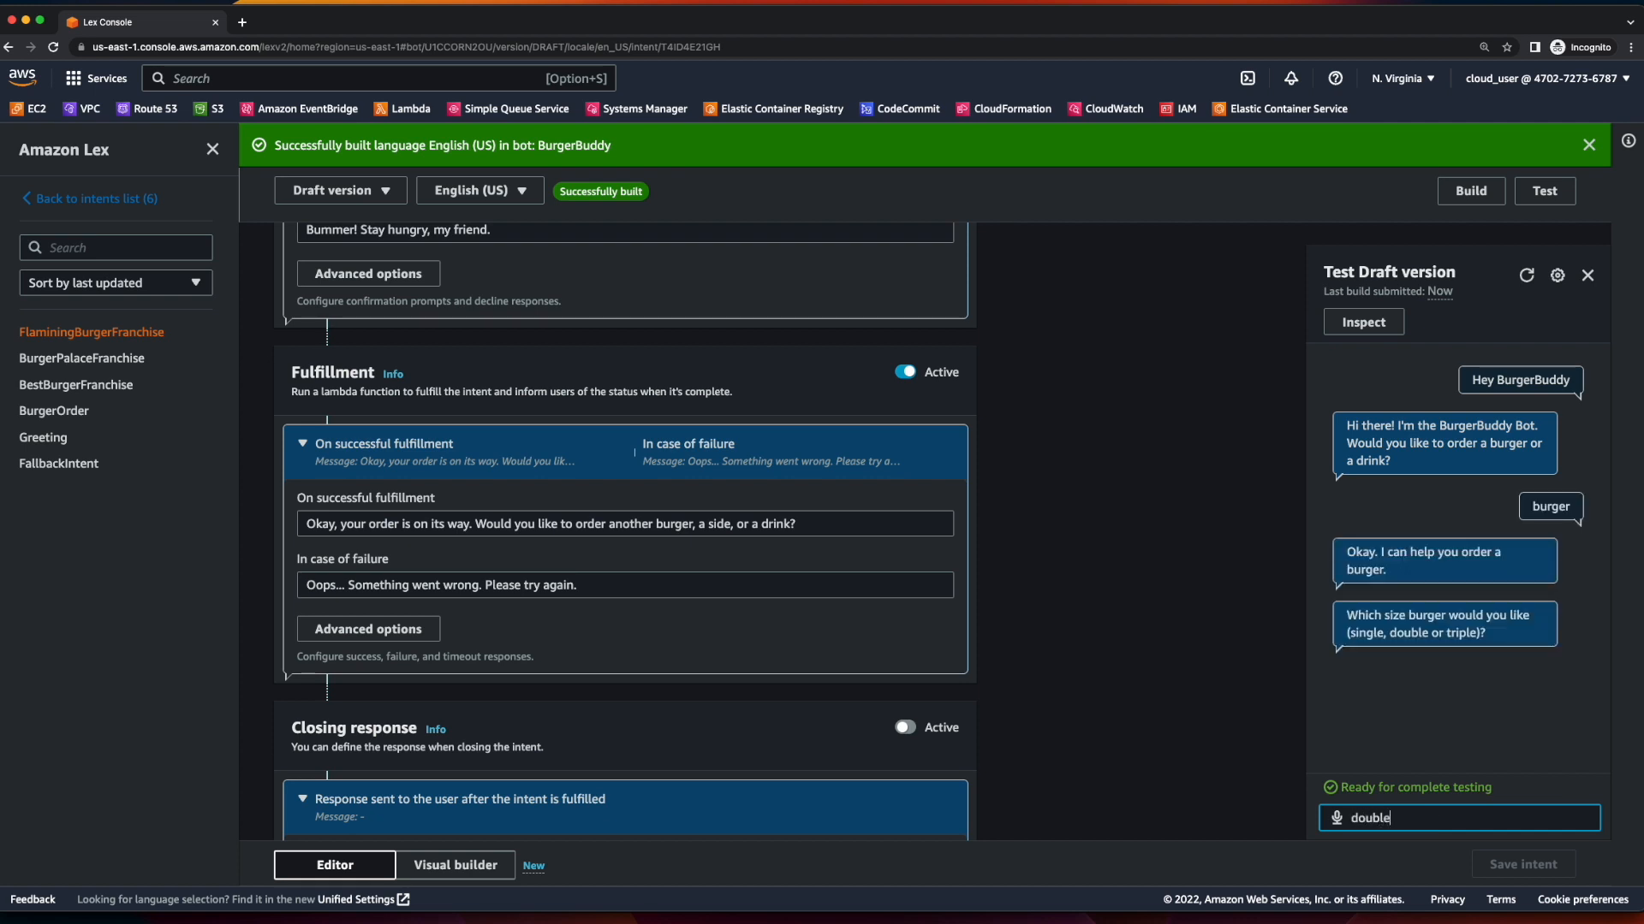
key(Return)
text(B)
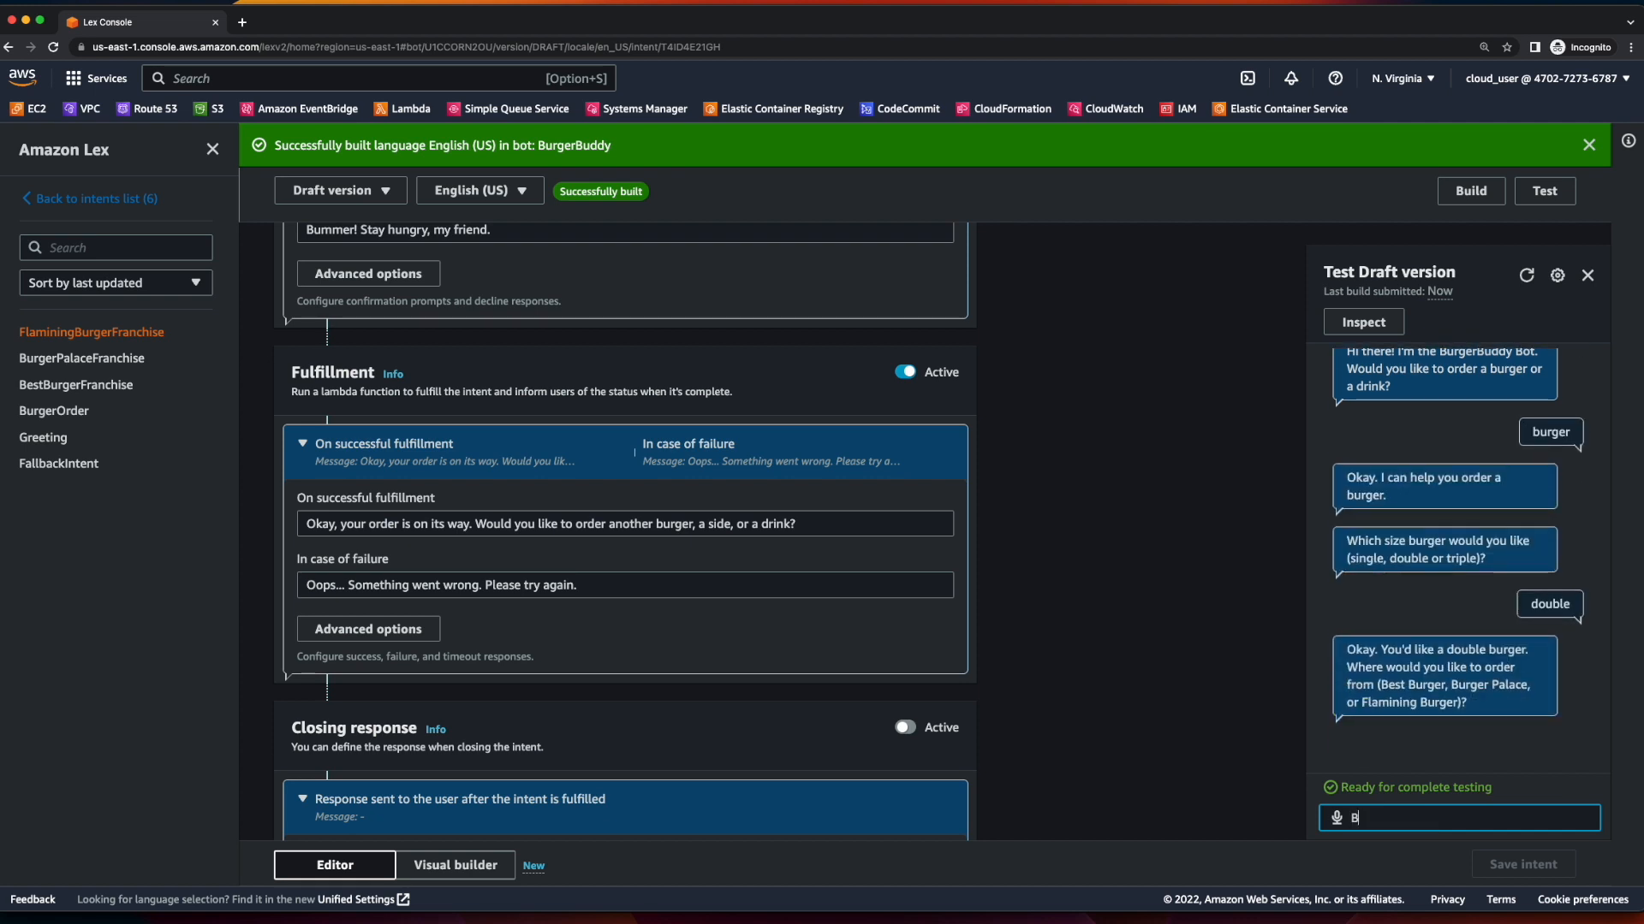
text(urger Palace)
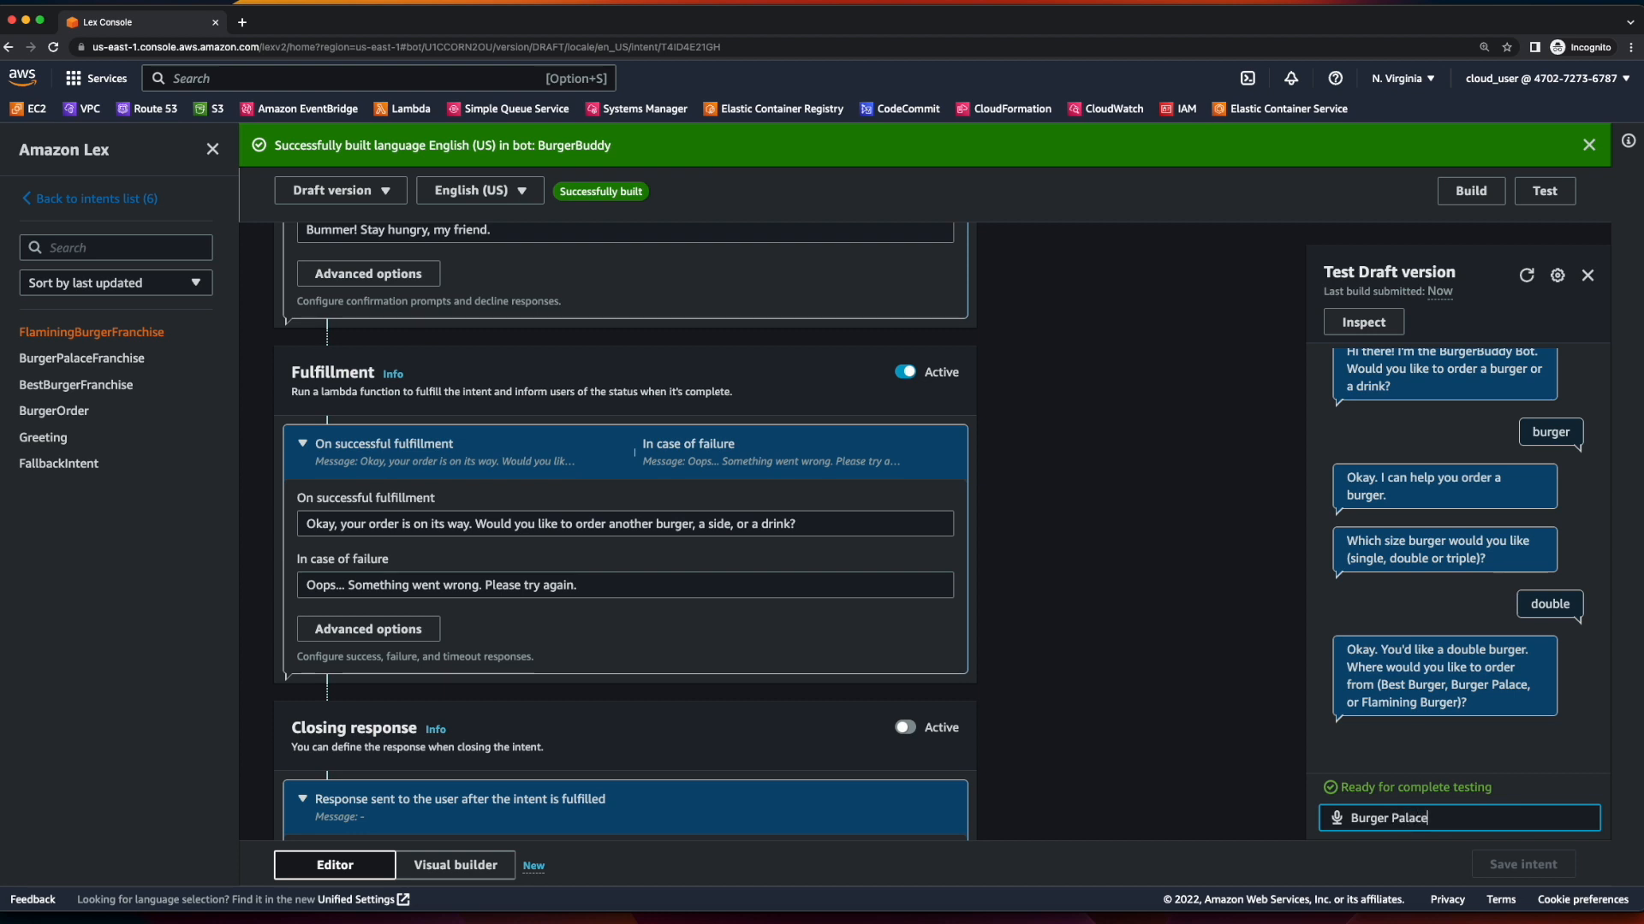
key(Return)
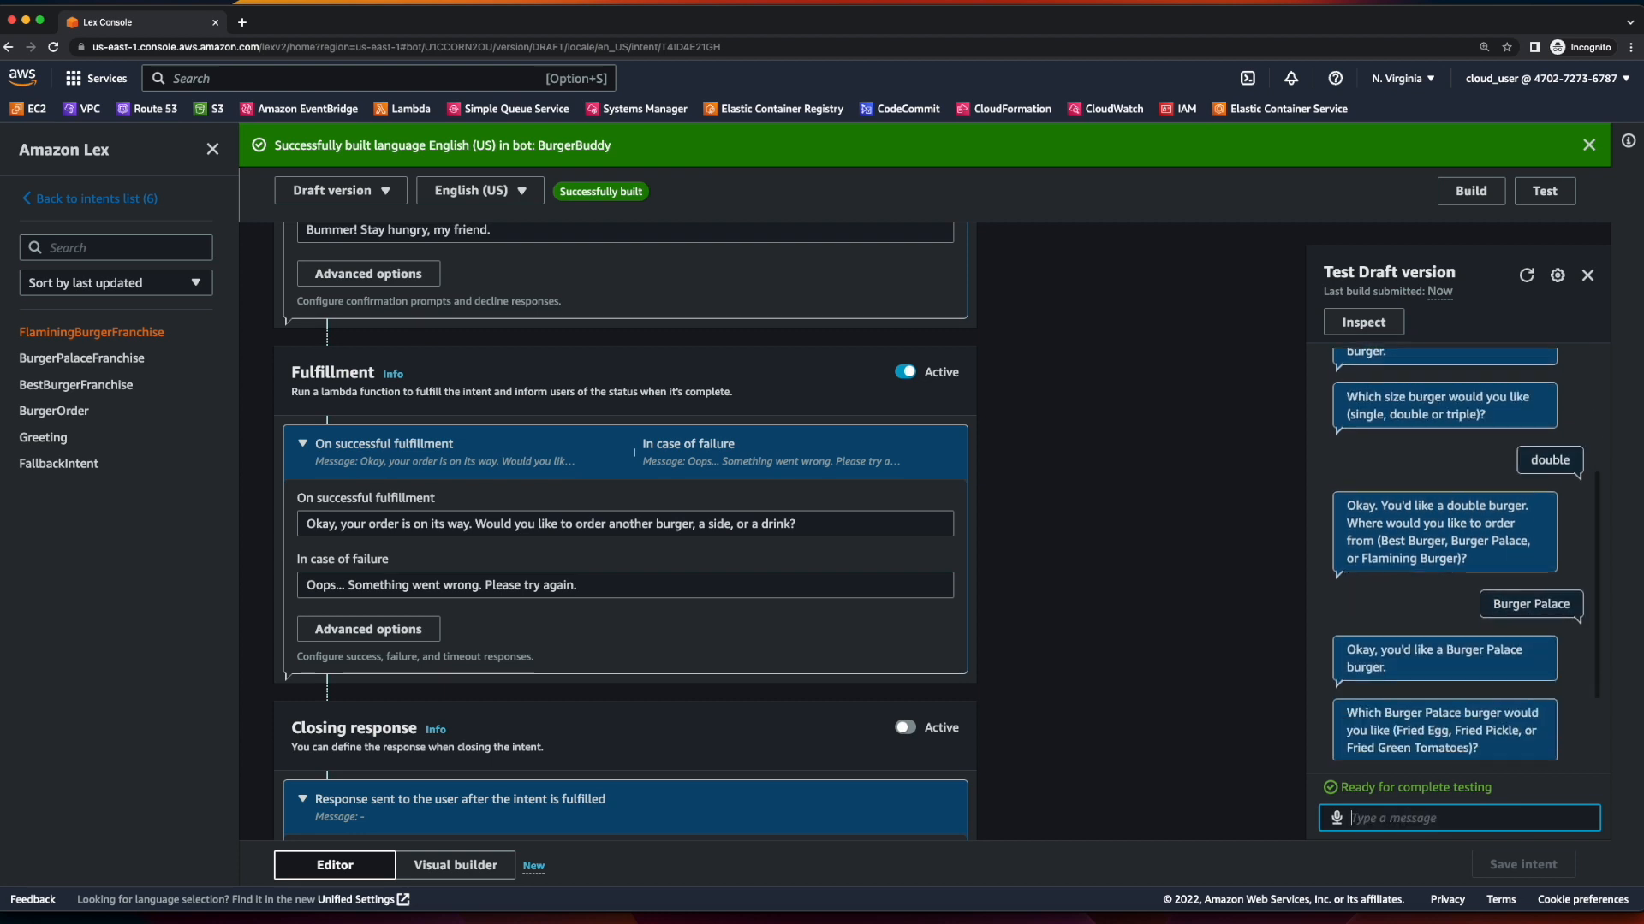
Answer the Burger Palace burger question with "Fried Pickle" and accept the order with "yes".
text(Fried Pickle)
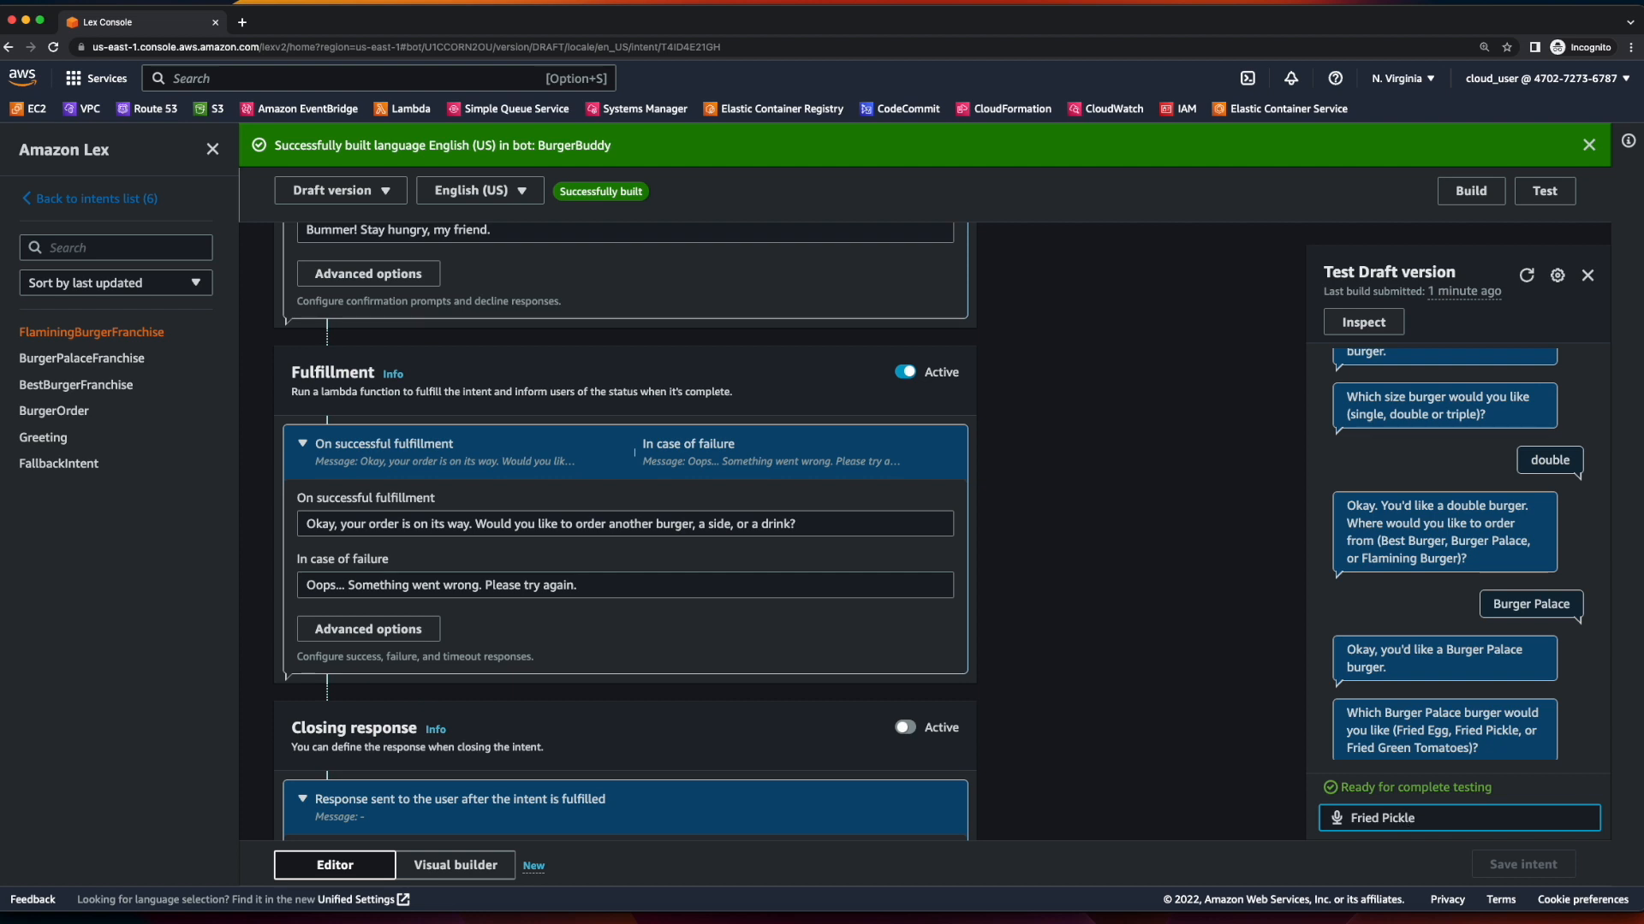
key(Return)
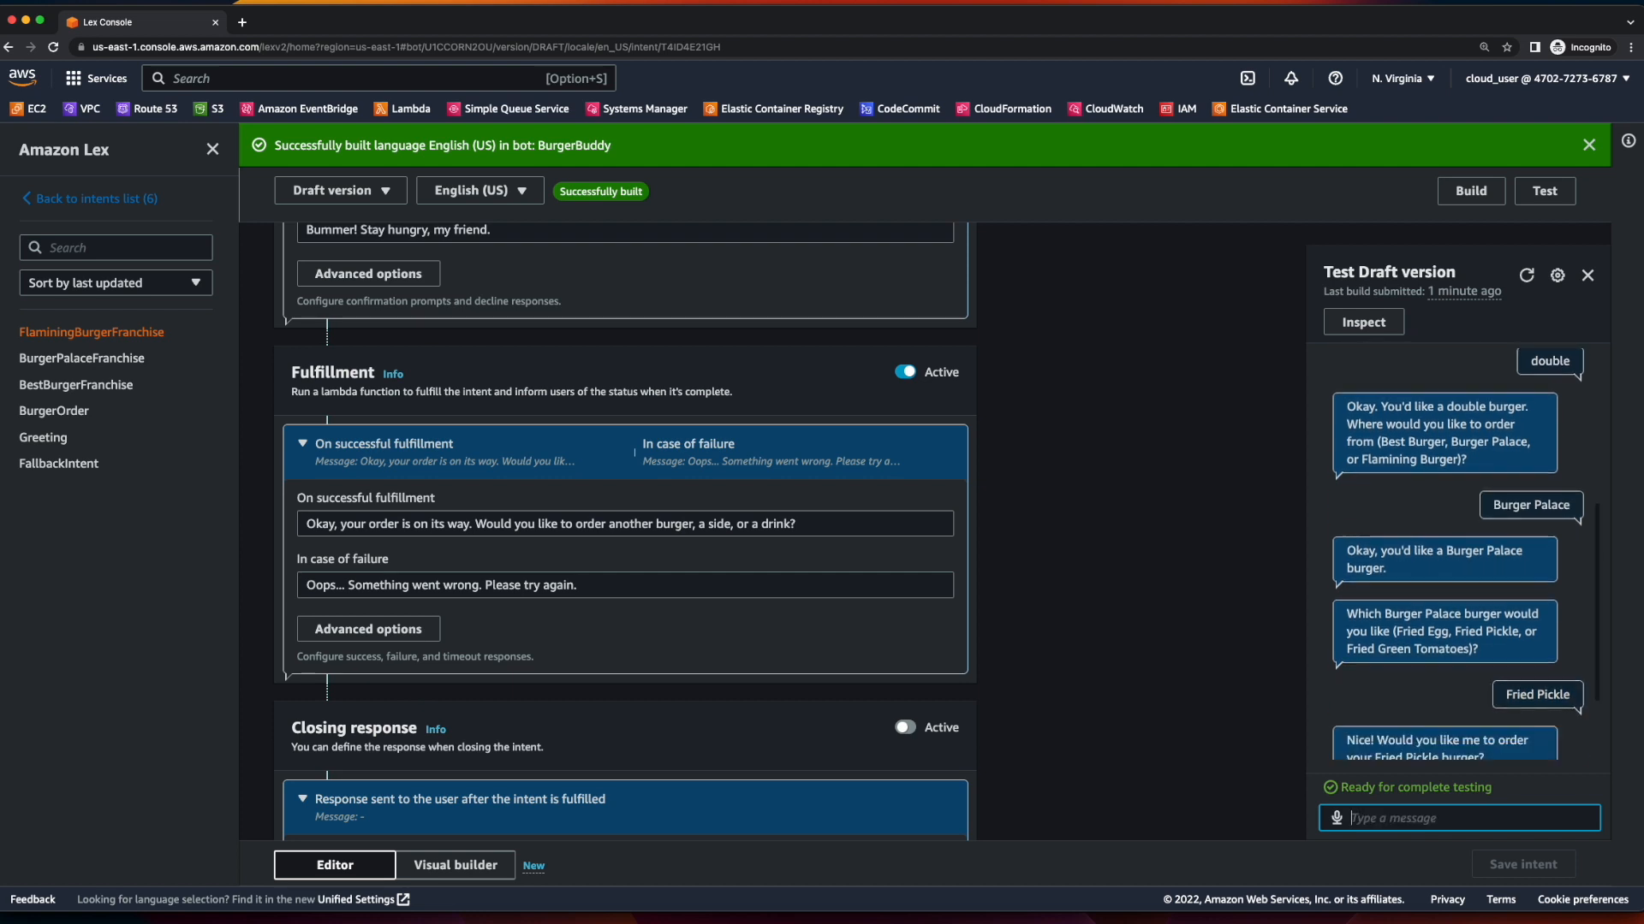
text(yes)
key(Return)
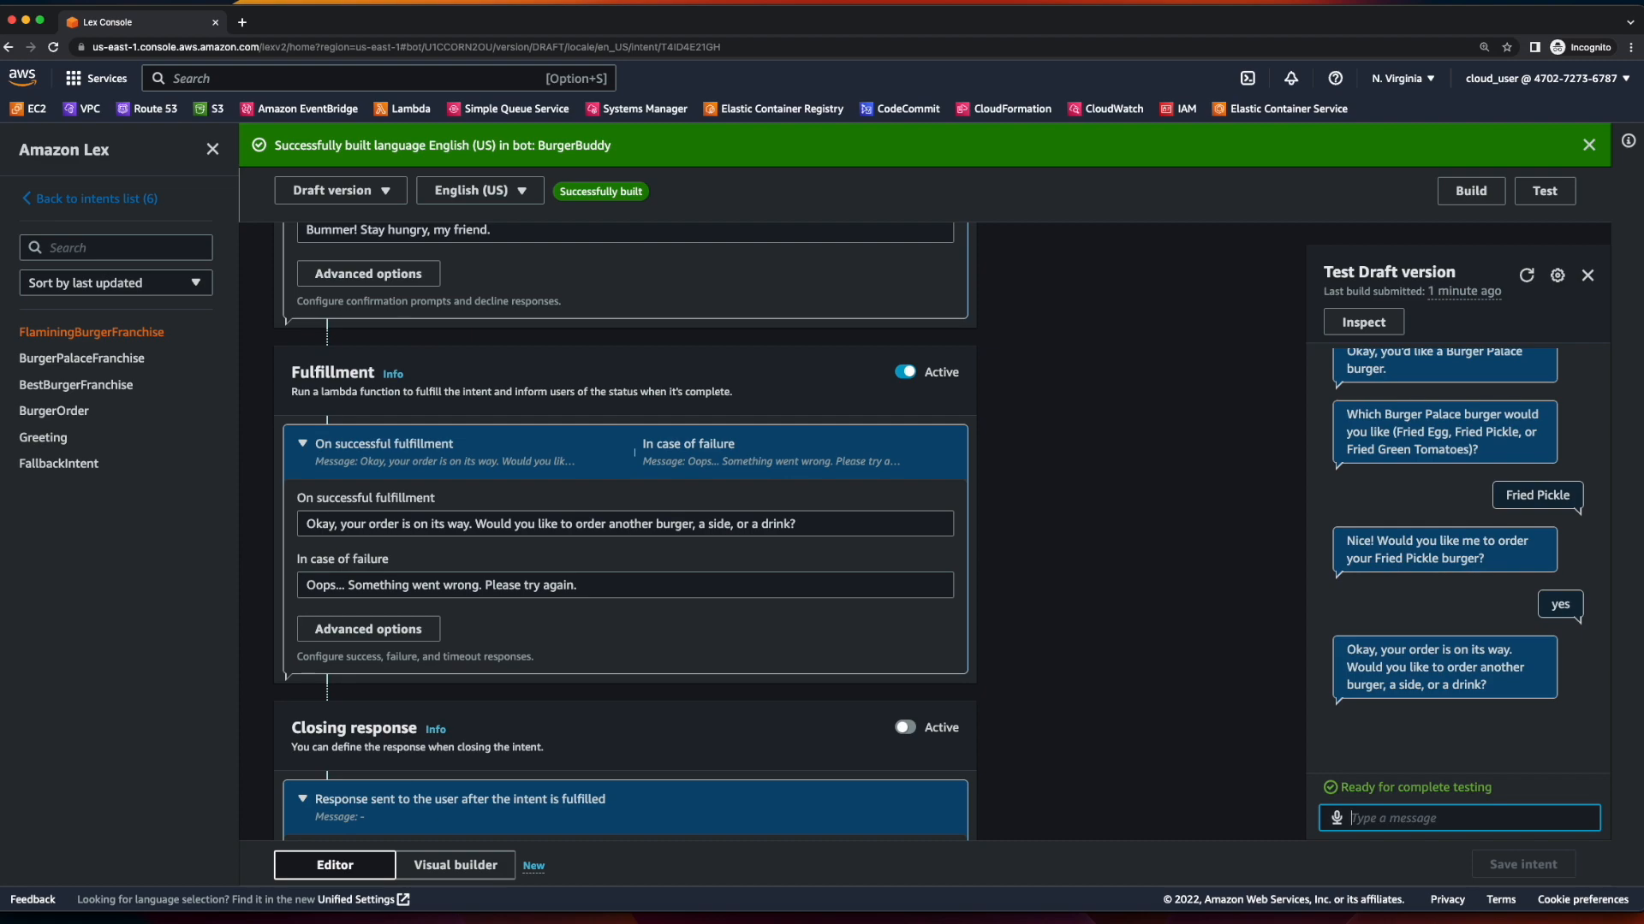